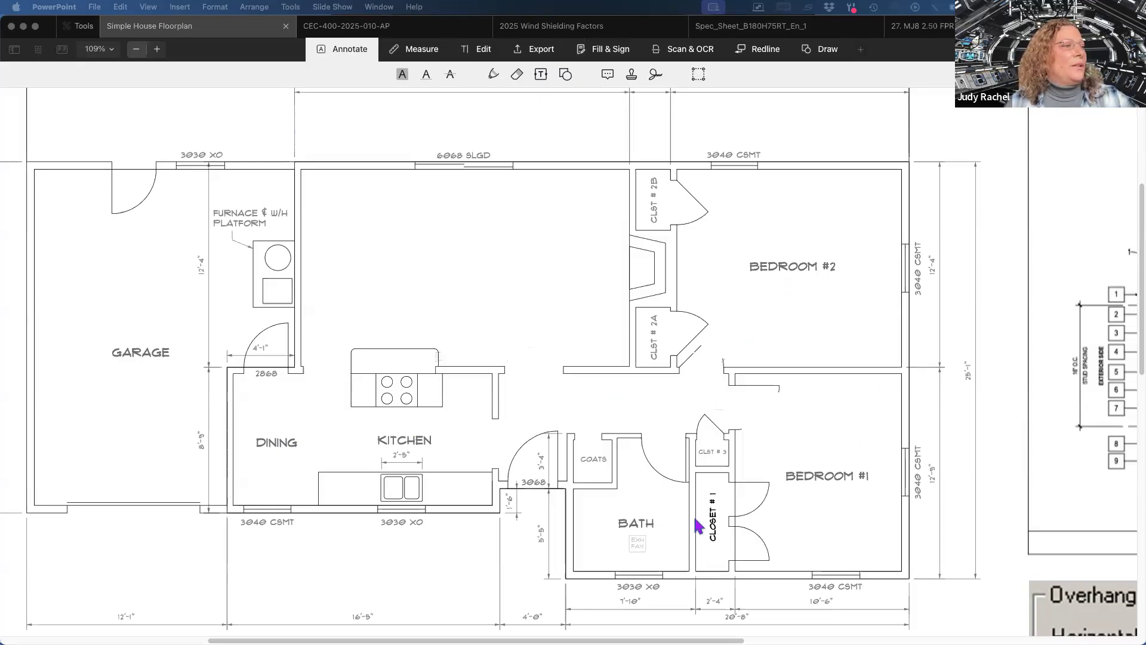
Examine the house floor plan, its scale and the front-of-home orientation note with the north arrow.
{"action": "left_click", "coordinate": [1137, 327]}
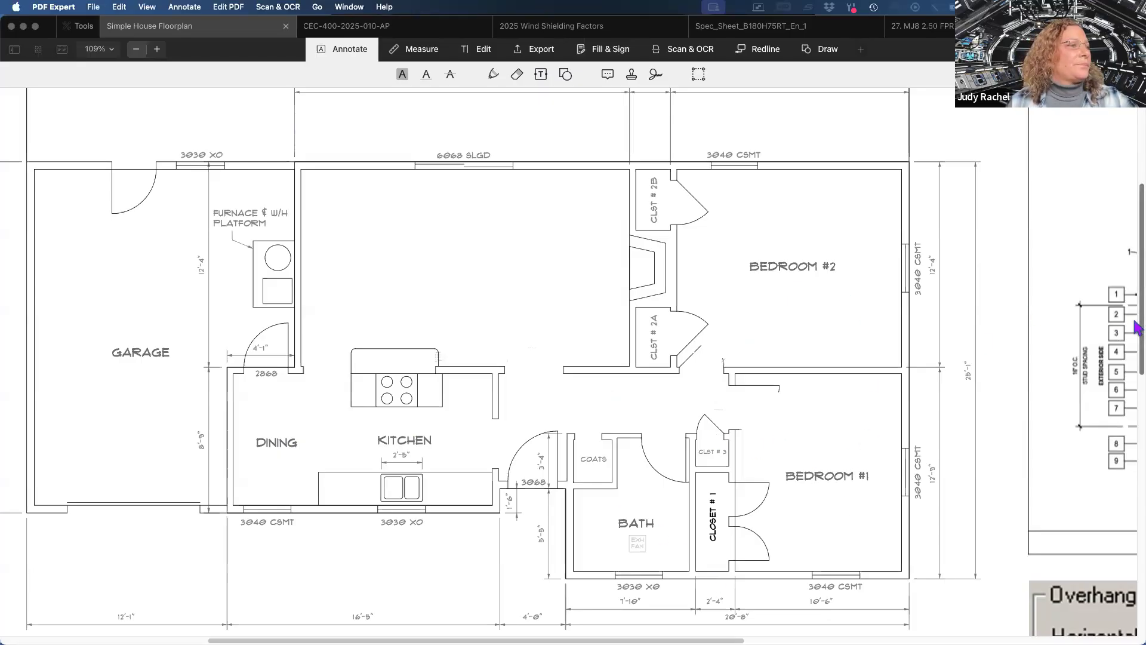
{"action": "left_click_drag", "start_coordinate": [1137, 327], "coordinate": [1137, 425]}
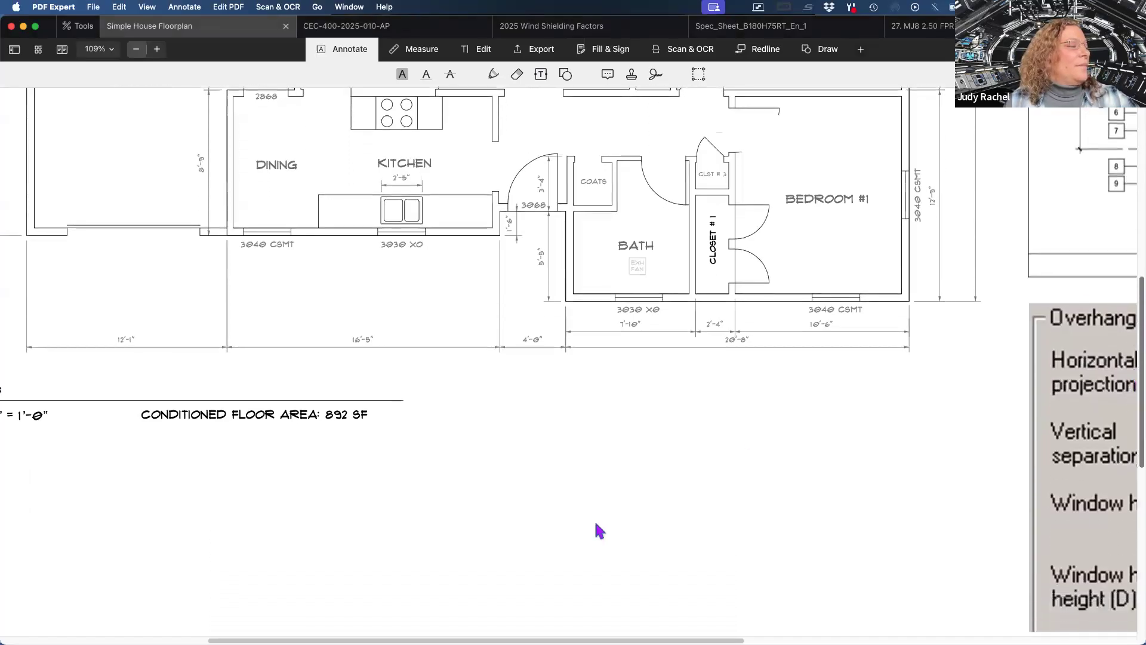
{"action": "mouse_move", "coordinate": [525, 642]}
{"action": "left_mouse_down"}
{"action": "mouse_move", "coordinate": [484, 633]}
{"action": "mouse_move", "coordinate": [648, 618]}
{"action": "mouse_move", "coordinate": [509, 627]}
{"action": "left_mouse_up"}
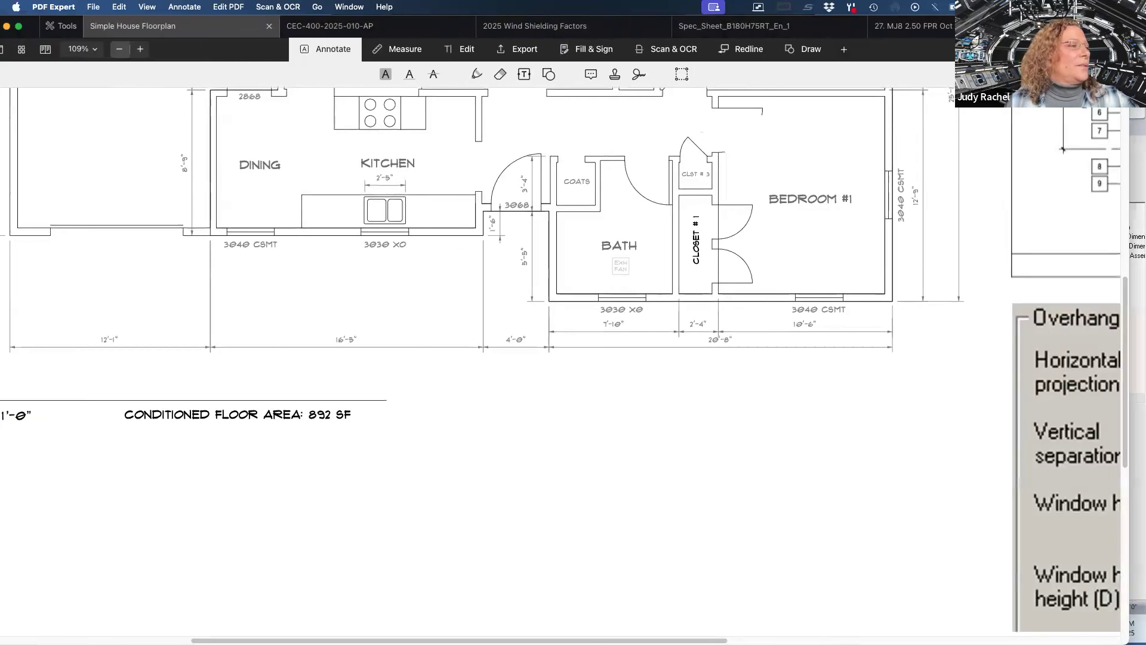
{"action": "scroll", "coordinate": [1115, 202], "scroll_direction": "left", "scroll_amount": 10}
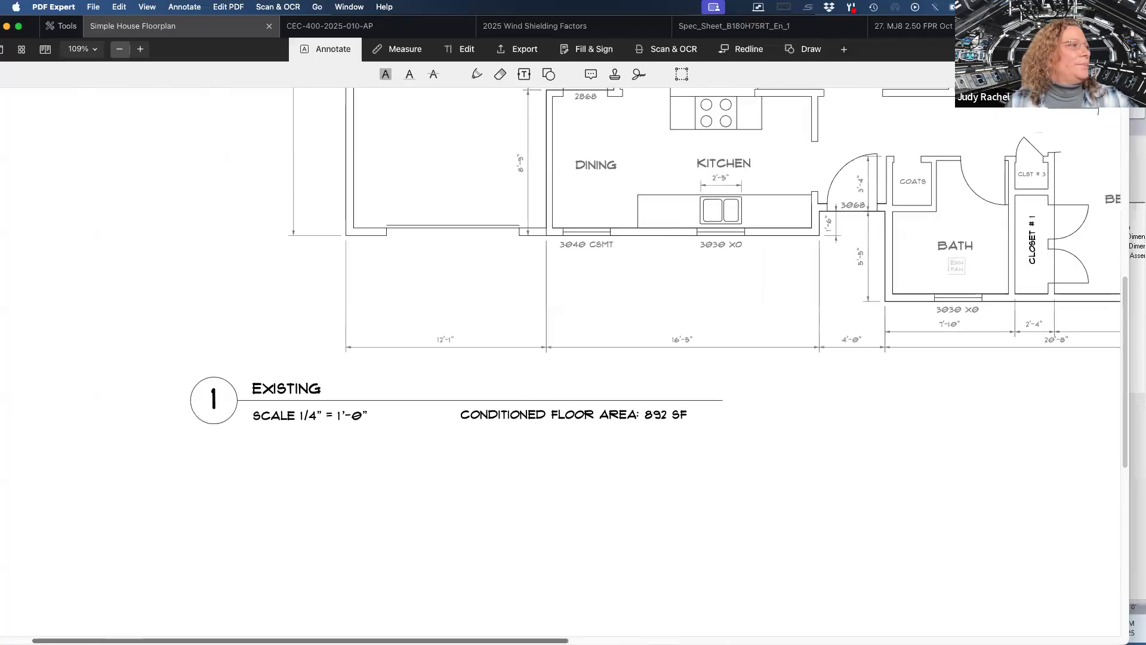
{"action": "left_click_drag", "start_coordinate": [1124, 308], "coordinate": [1130, 423]}
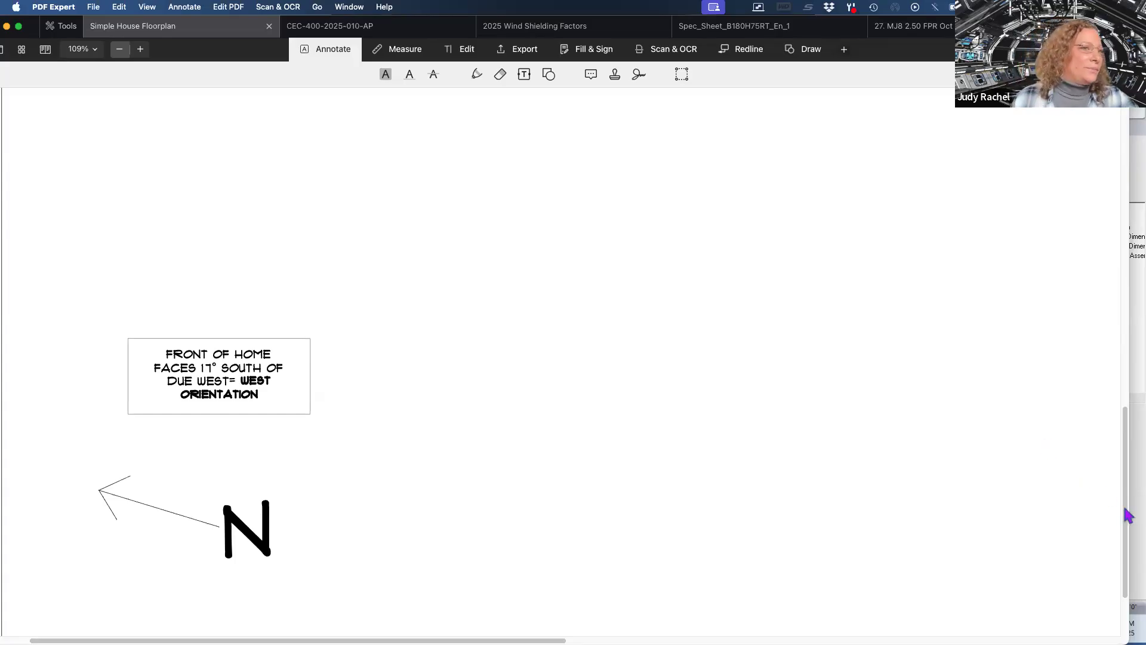
{"action": "left_click_drag", "start_coordinate": [1124, 511], "coordinate": [1111, 331]}
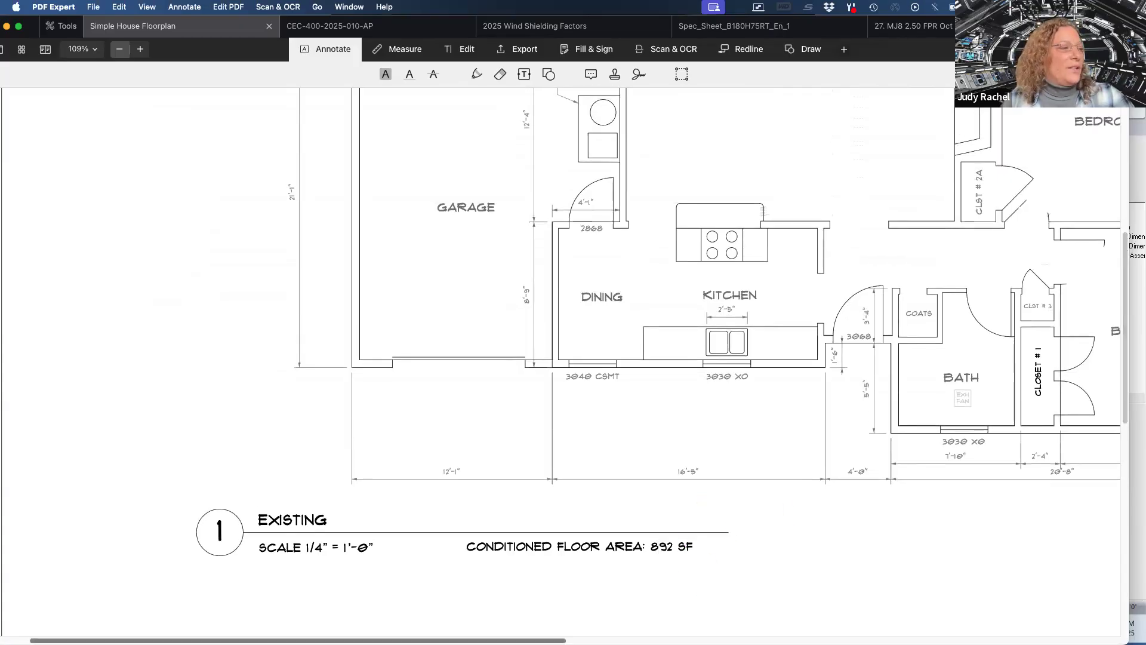
{"action": "left_click_drag", "start_coordinate": [297, 641], "coordinate": [416, 641]}
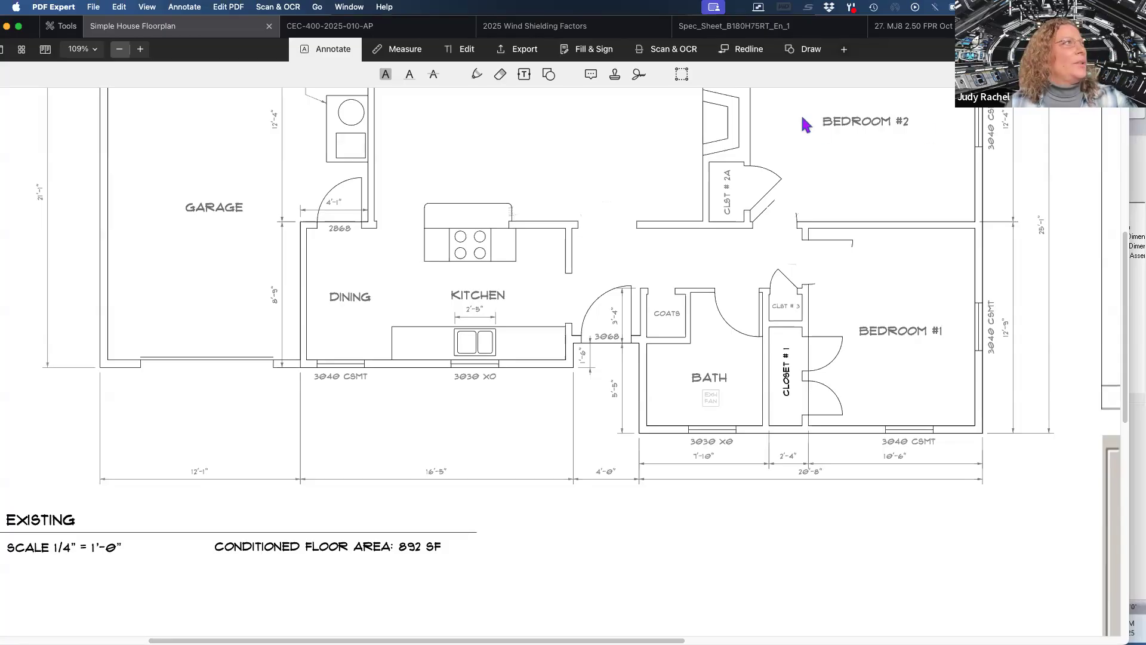
Switch to Right-Suite Universal and review the weather database source filter options in the project options.
{"action": "left_click", "coordinate": [1120, 301]}
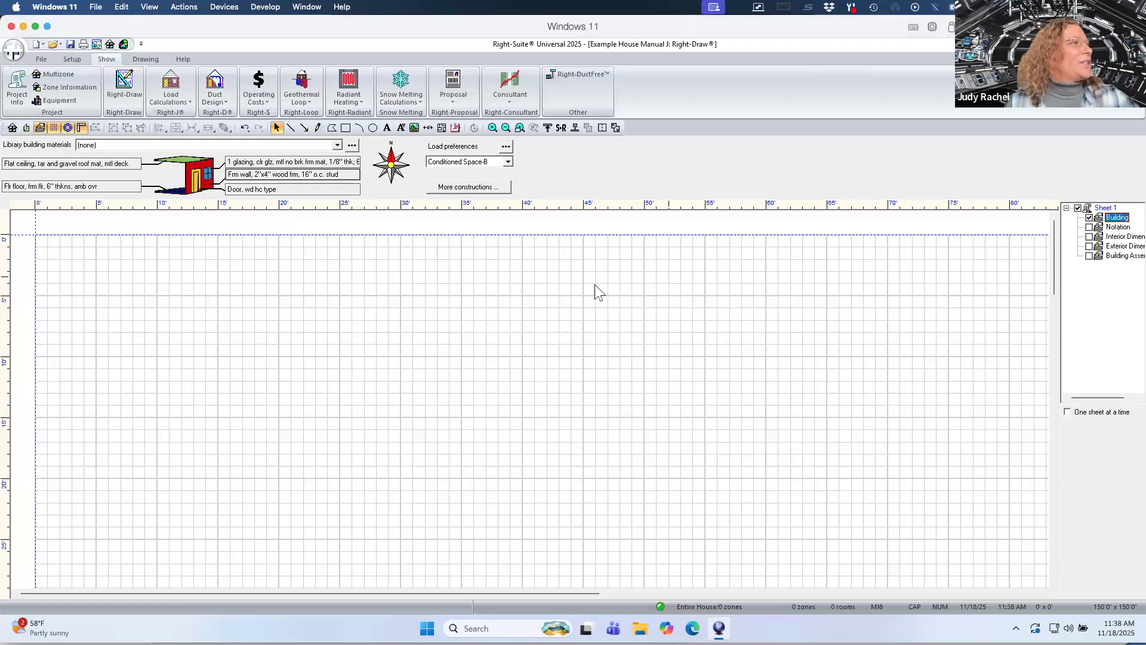
{"action": "left_click", "coordinate": [67, 63]}
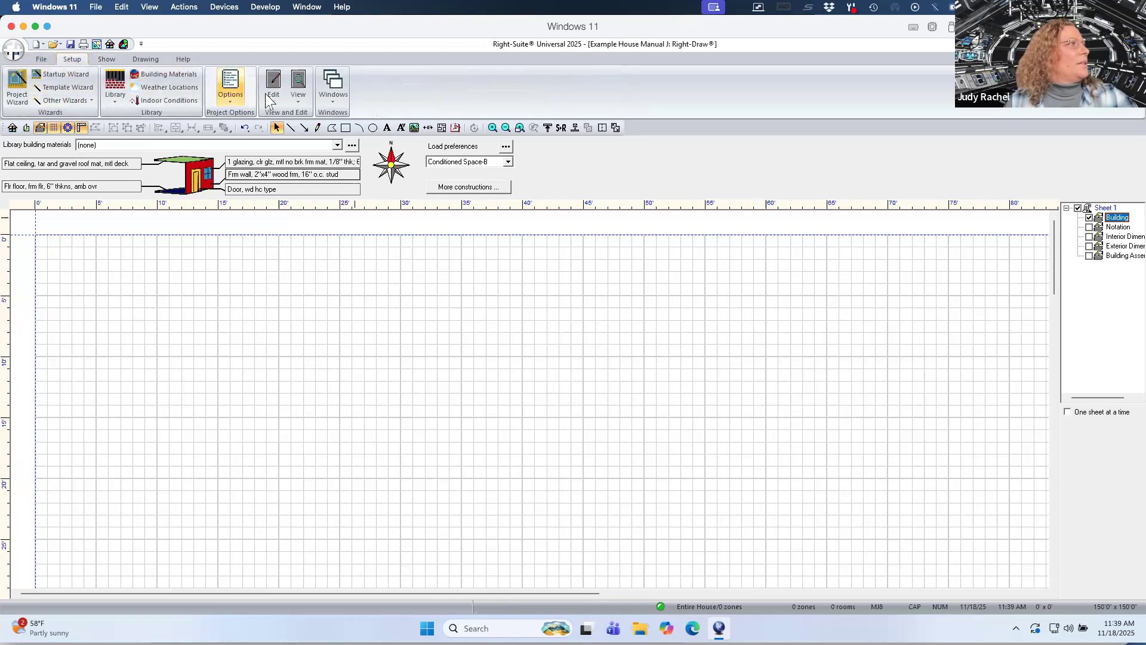
{"action": "left_click", "coordinate": [229, 88]}
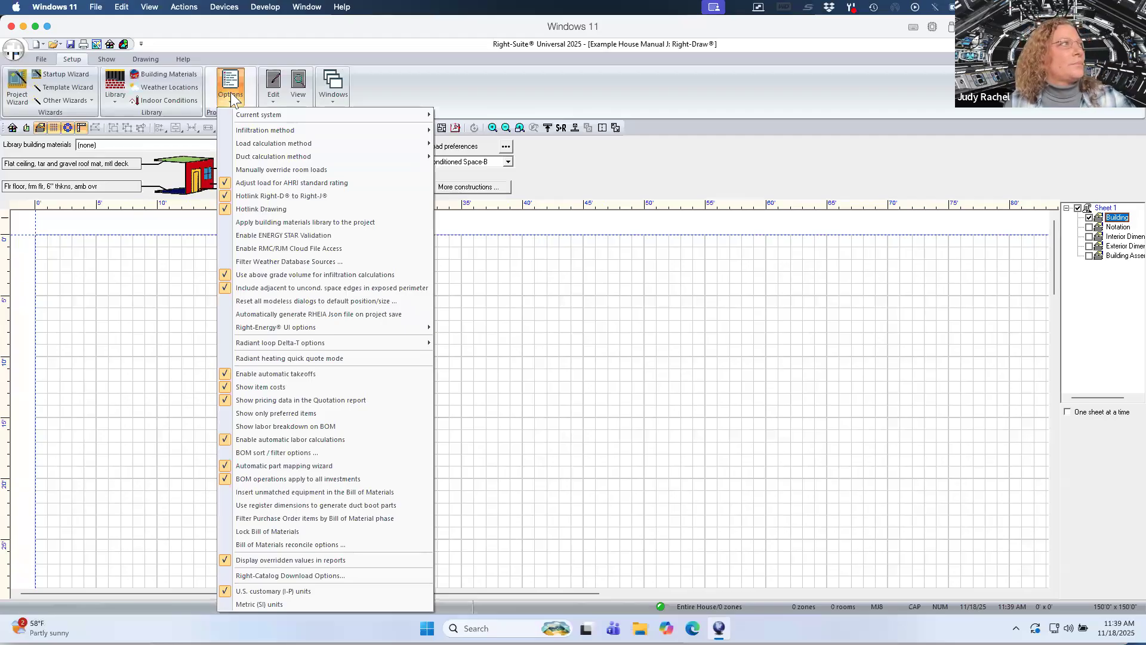
{"action": "mouse_move", "coordinate": [240, 128]}
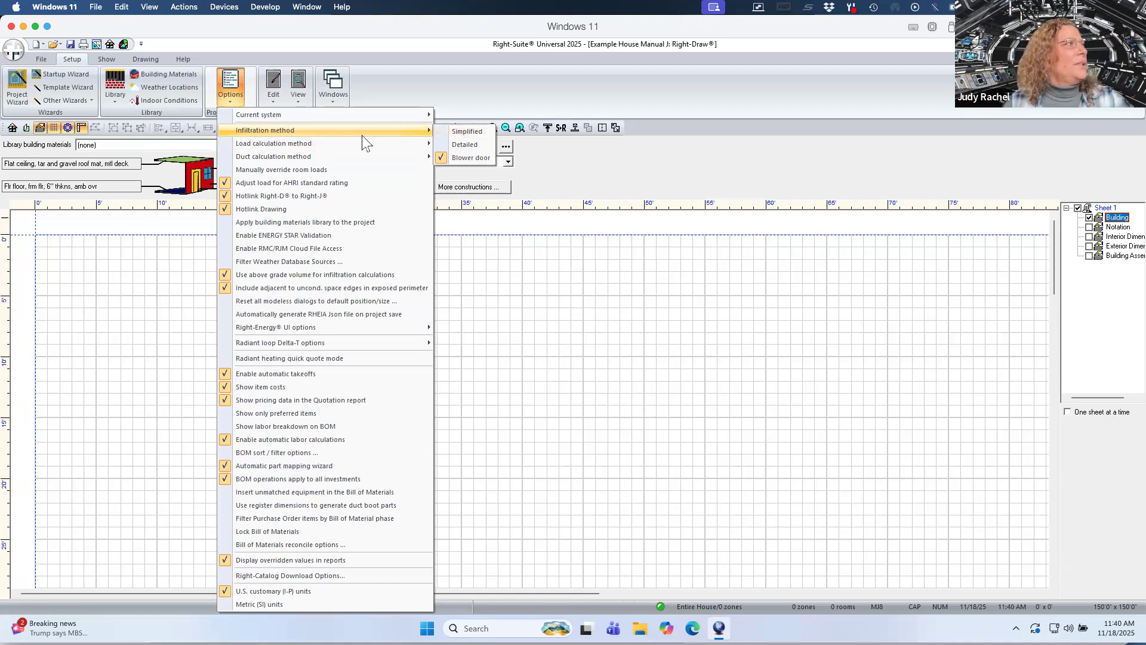
{"action": "mouse_move", "coordinate": [332, 142]}
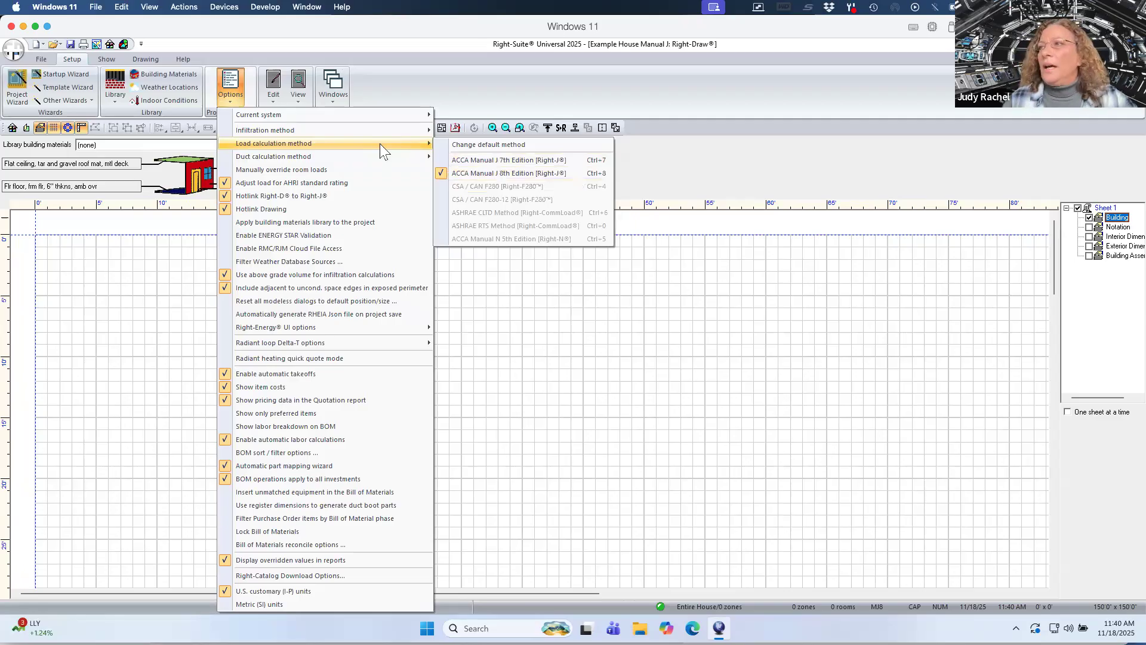
{"action": "left_click", "coordinate": [334, 261]}
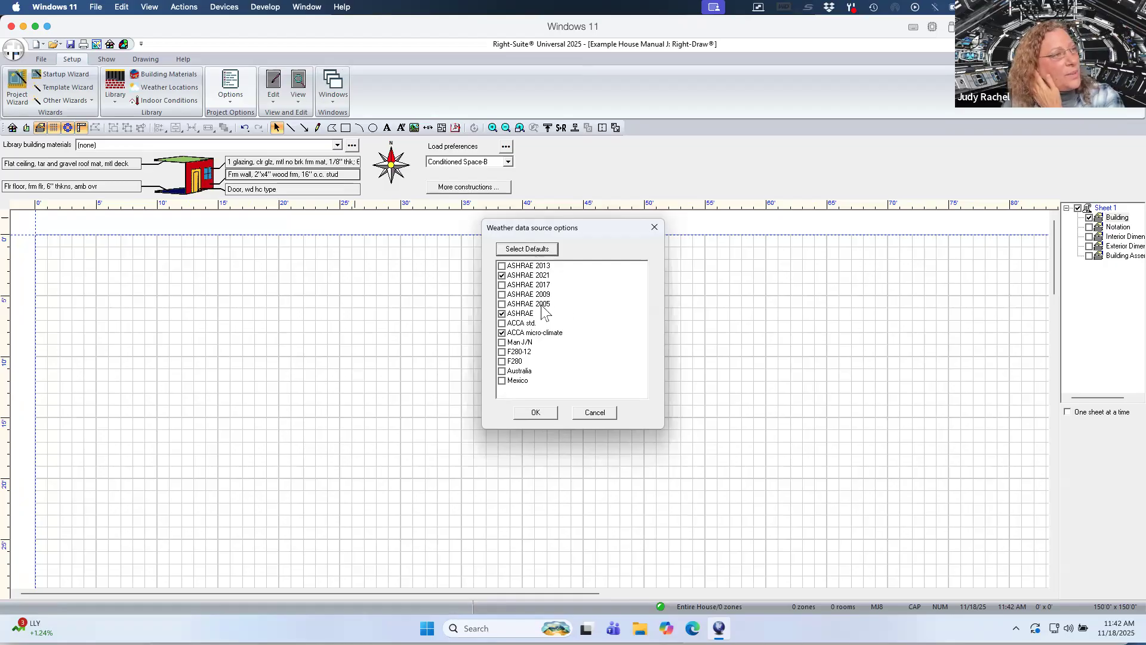
{"action": "left_click", "coordinate": [536, 412]}
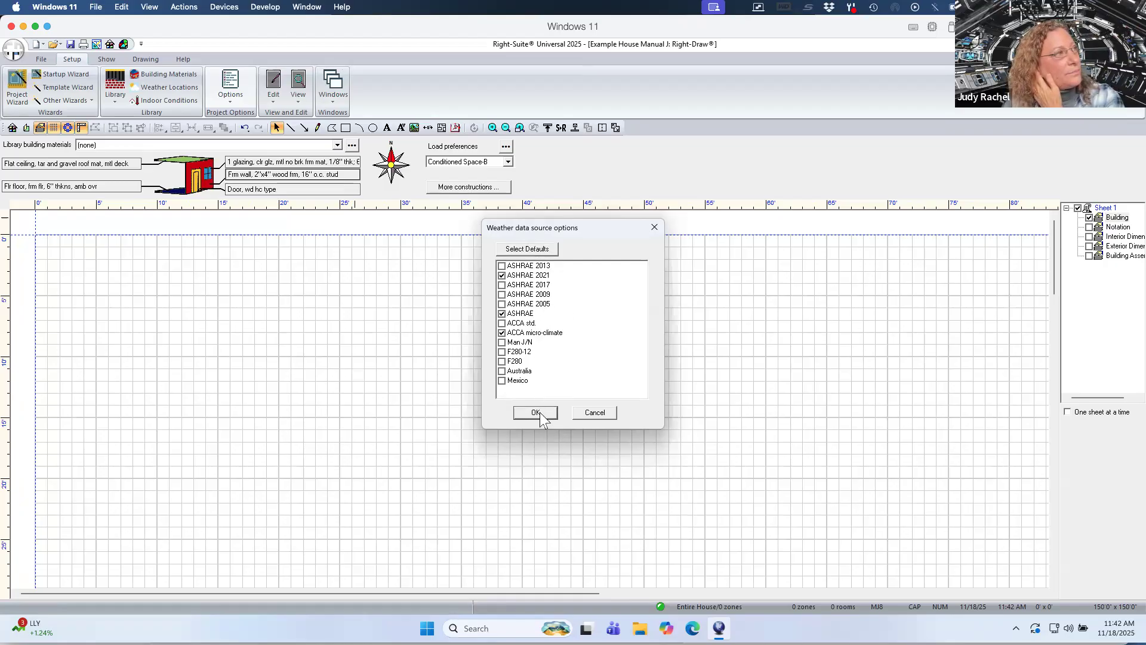
Open the Project Information form for the project.
{"action": "left_click", "coordinate": [240, 87]}
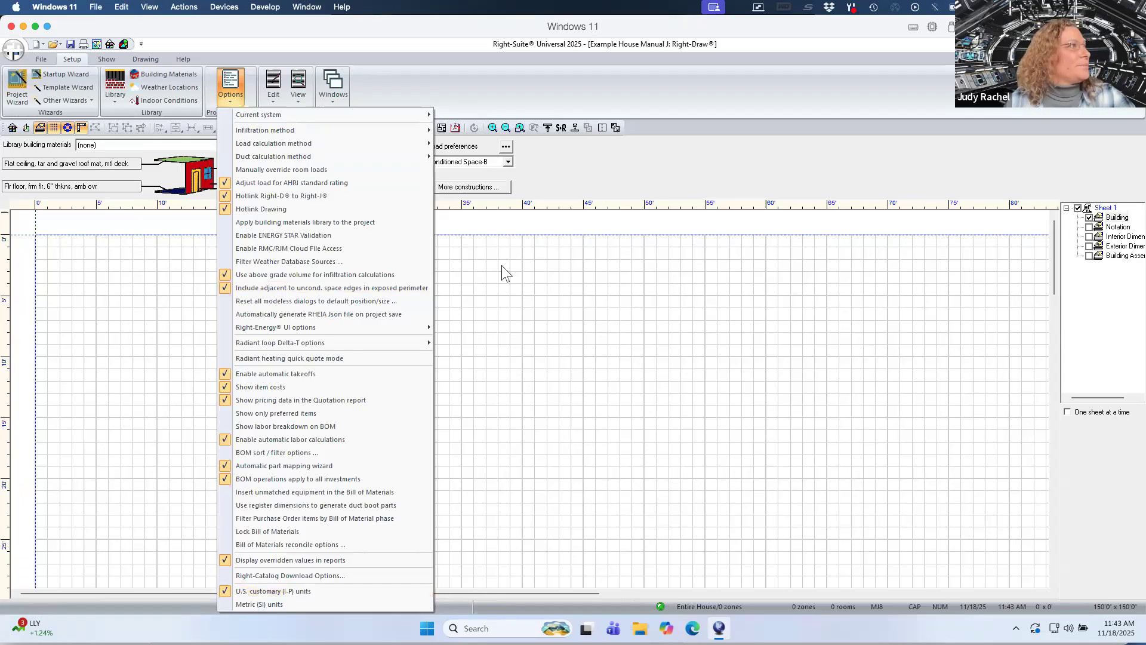
{"action": "left_click", "coordinate": [543, 310]}
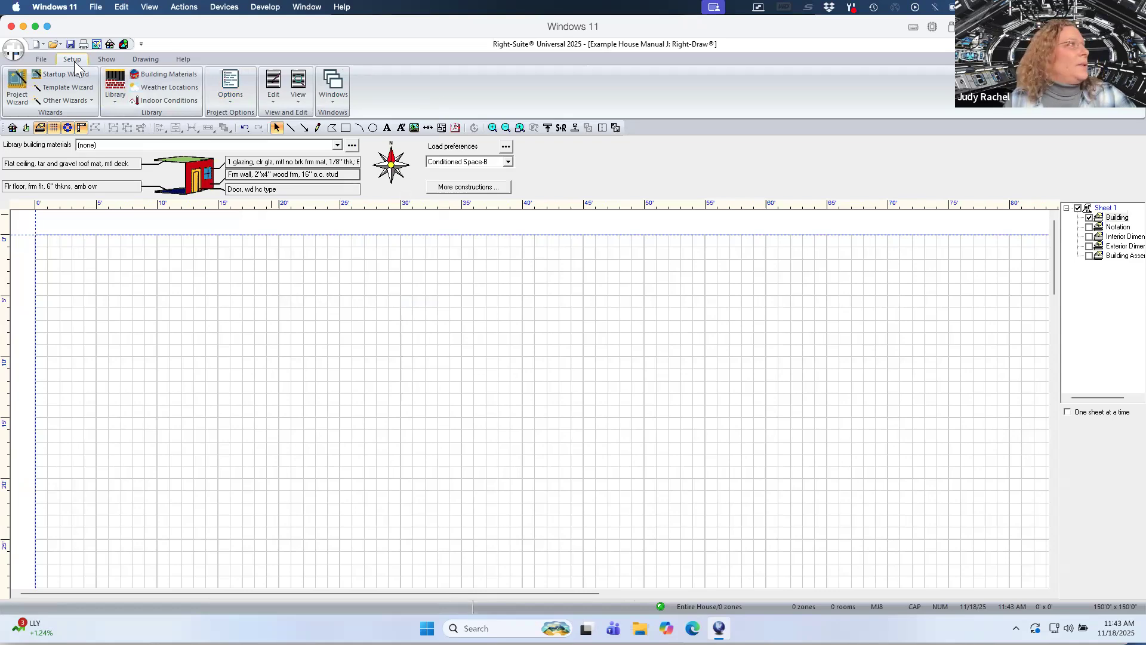
{"action": "left_click", "coordinate": [105, 60]}
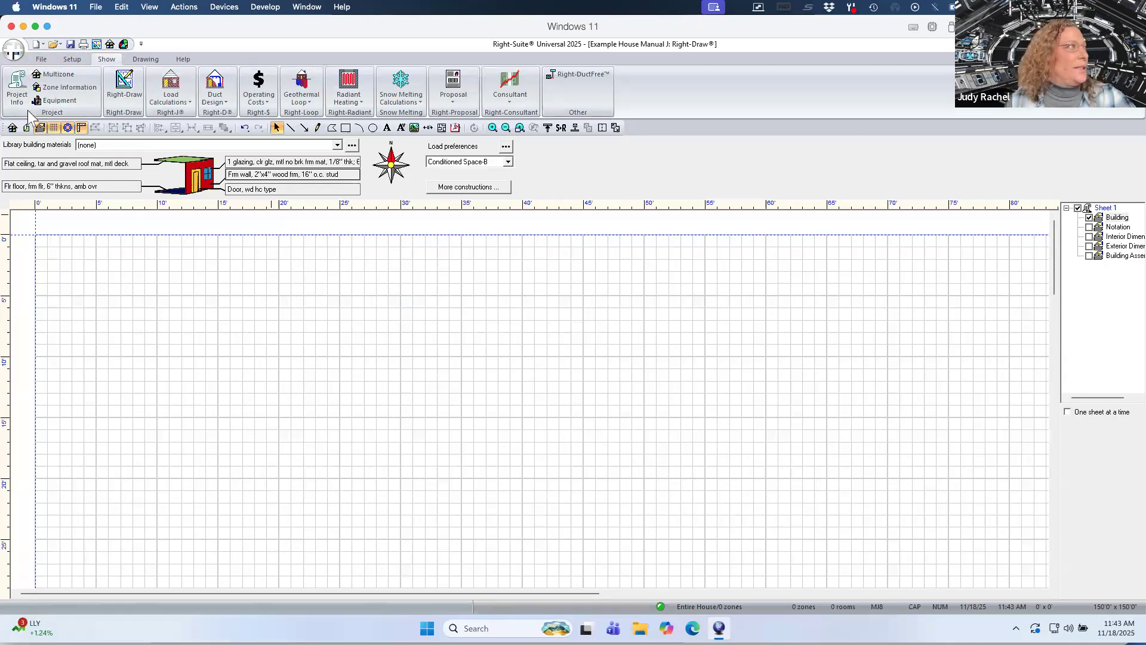
{"action": "left_click", "coordinate": [18, 94]}
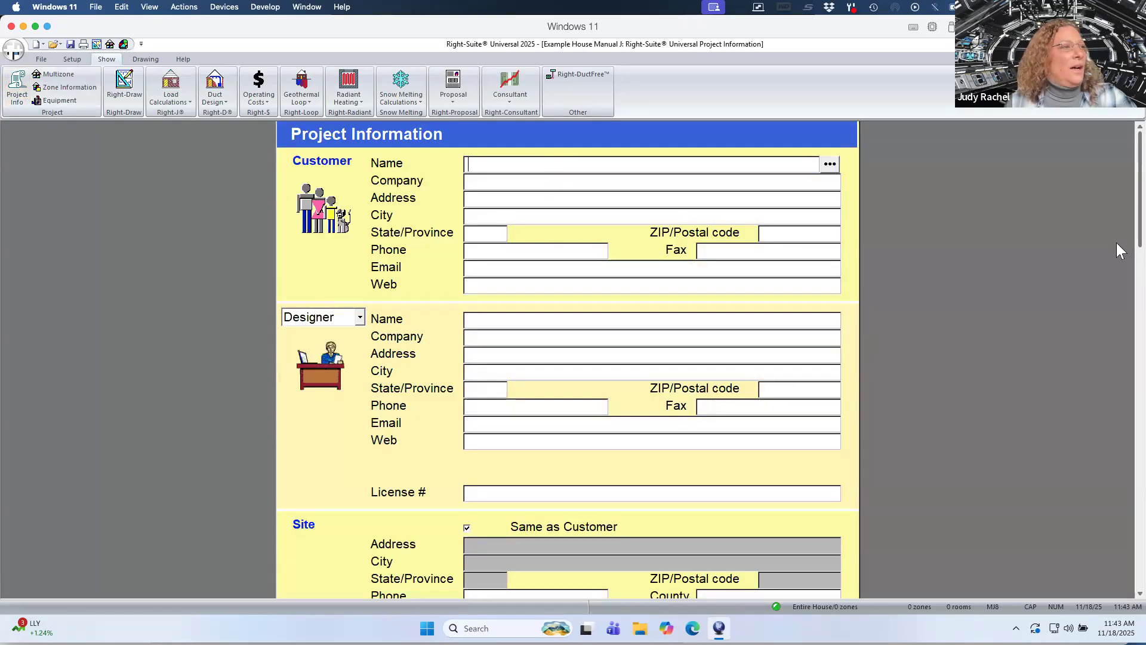
Open the weather location selection for the project and choose California as the state.
{"action": "scroll", "coordinate": [1116, 246], "scroll_direction": "down", "scroll_amount": 6}
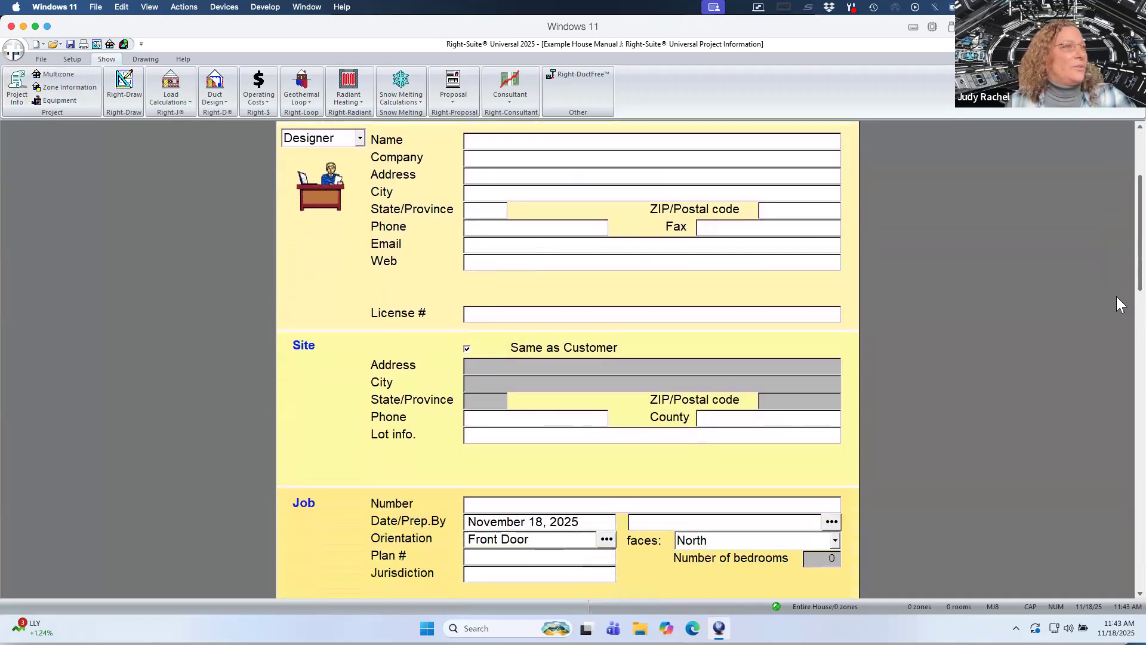
{"action": "scroll", "coordinate": [1119, 308], "scroll_direction": "down", "scroll_amount": 8}
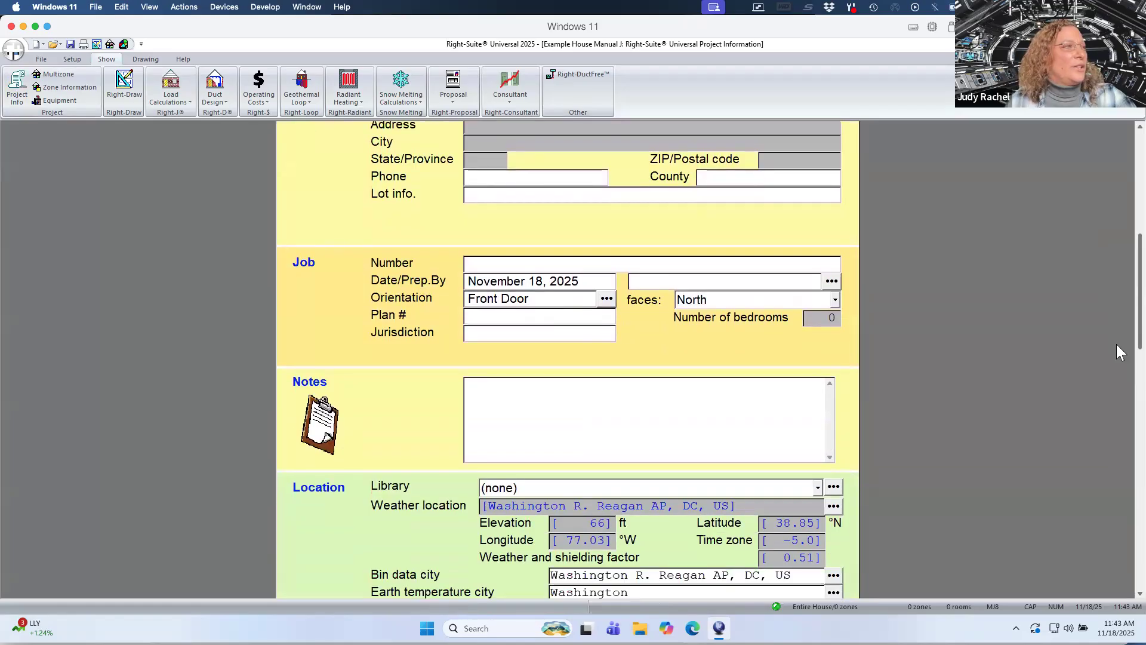
{"action": "scroll", "coordinate": [1117, 353], "scroll_direction": "down", "scroll_amount": 2}
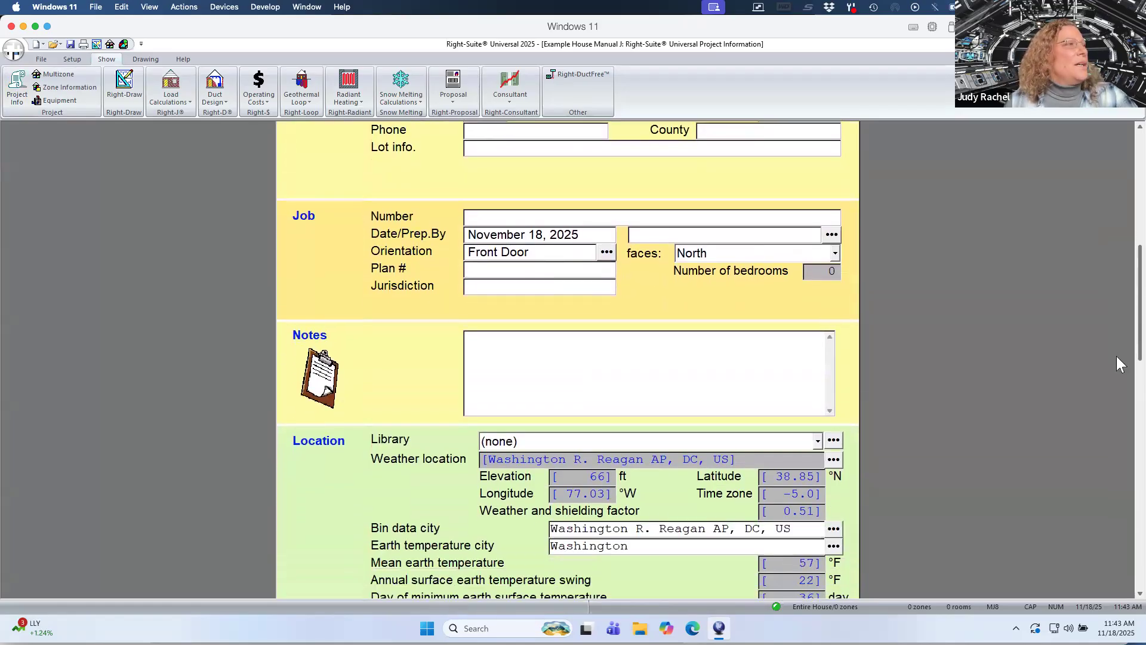
{"action": "scroll", "coordinate": [1117, 358], "scroll_direction": "down", "scroll_amount": 3}
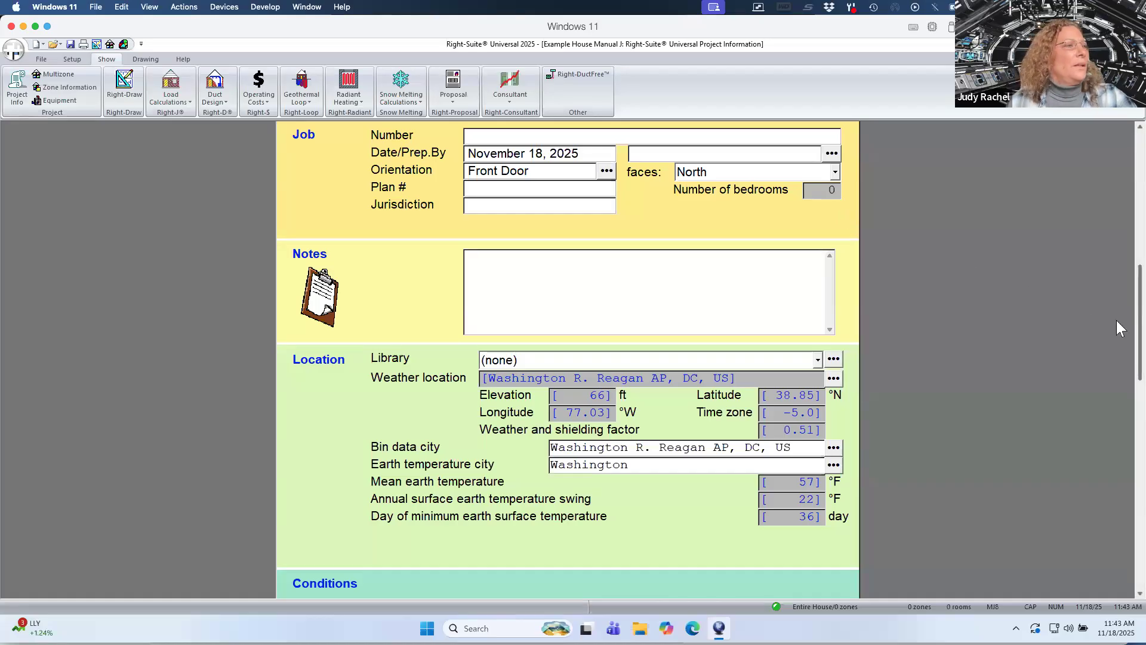
{"action": "scroll", "coordinate": [1117, 323], "scroll_direction": "down", "scroll_amount": 5}
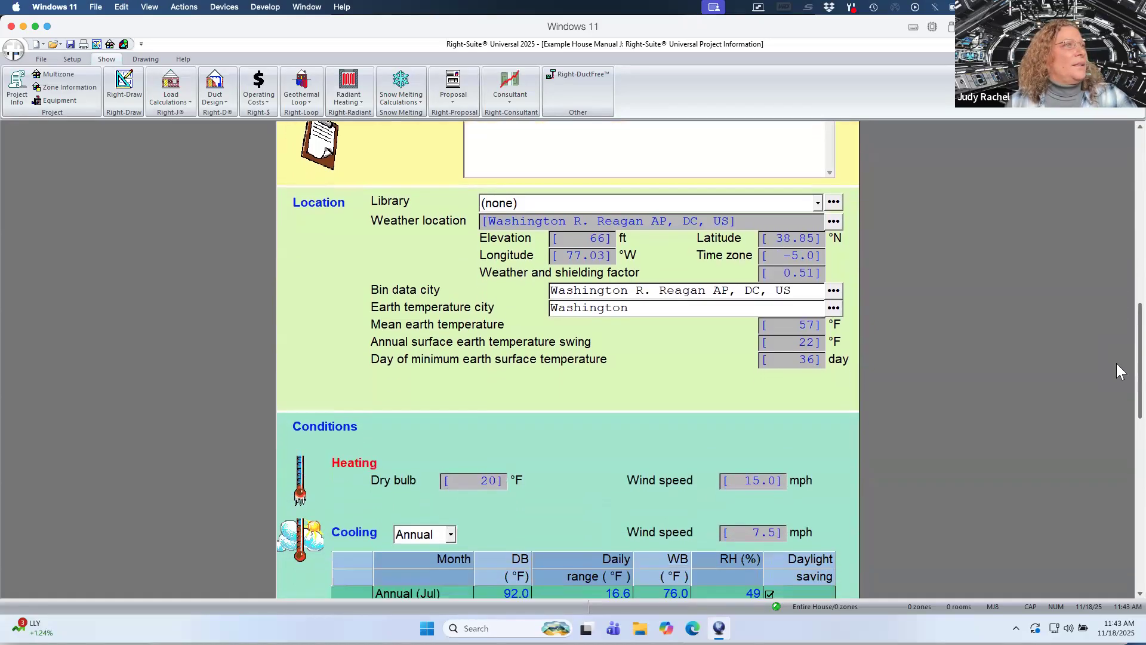
{"action": "scroll", "coordinate": [1117, 367], "scroll_direction": "down", "scroll_amount": 2}
{"action": "scroll", "coordinate": [1119, 382], "scroll_direction": "down", "scroll_amount": 1}
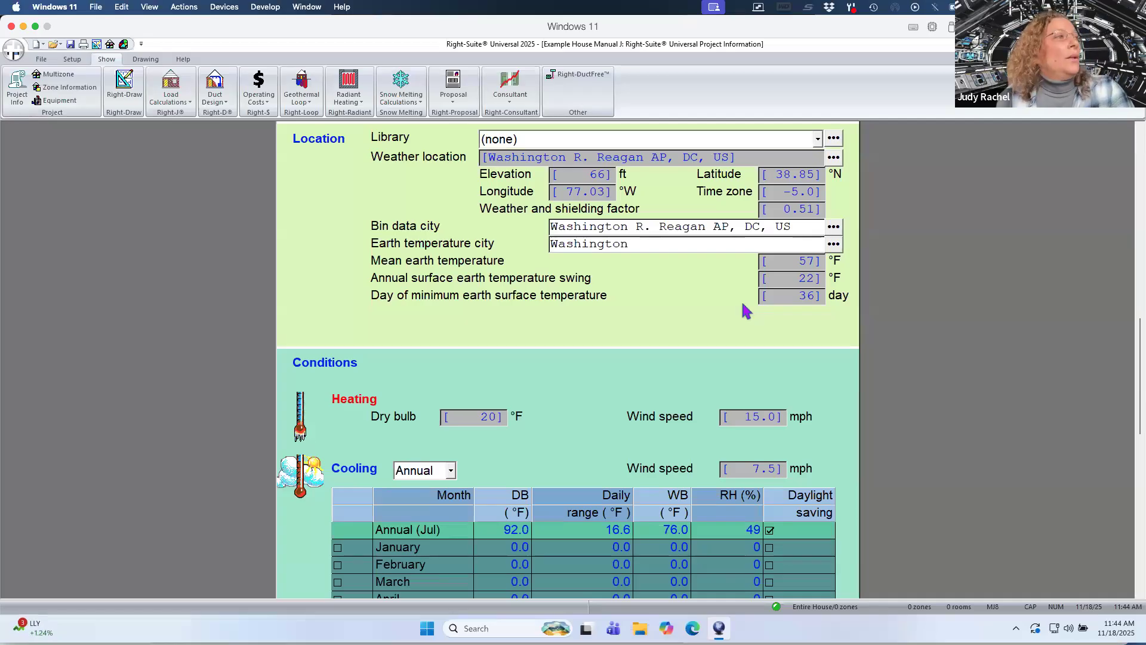
{"action": "left_click", "coordinate": [834, 158]}
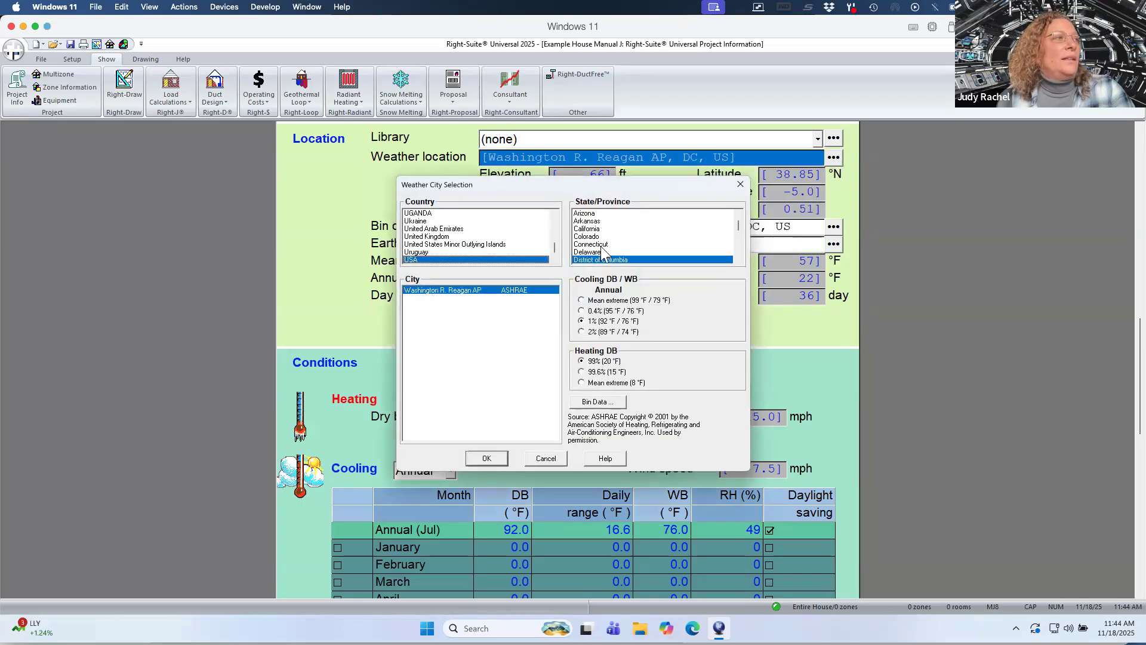
{"action": "left_click", "coordinate": [591, 229]}
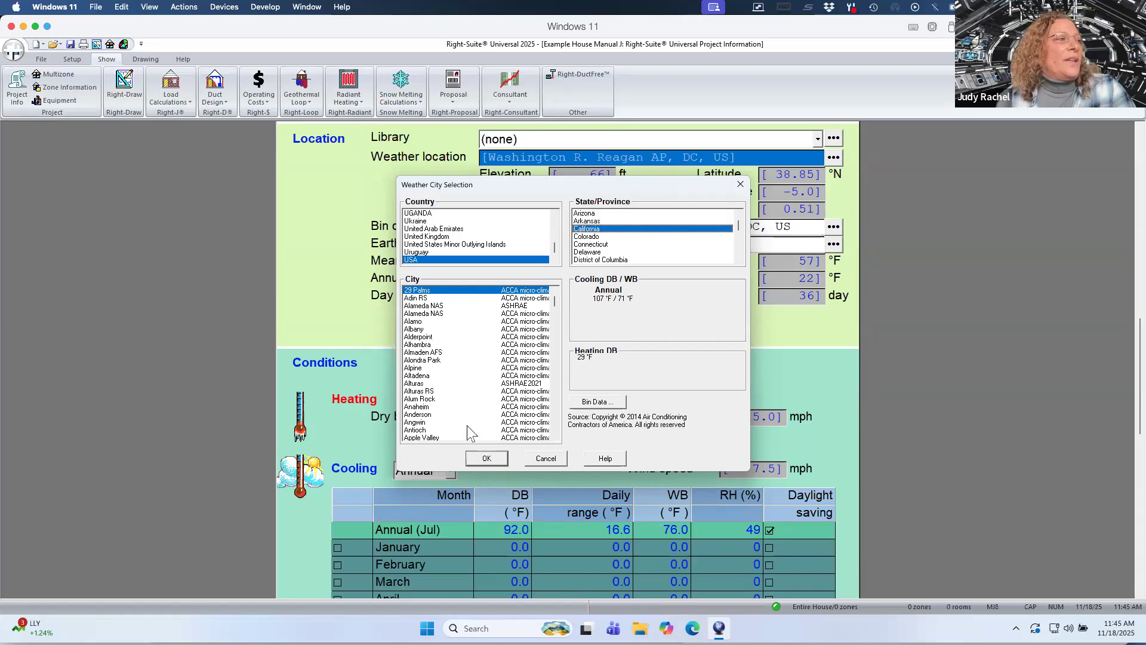
Browse the California city list to the cities starting with O.
{"action": "left_click", "coordinate": [465, 376]}
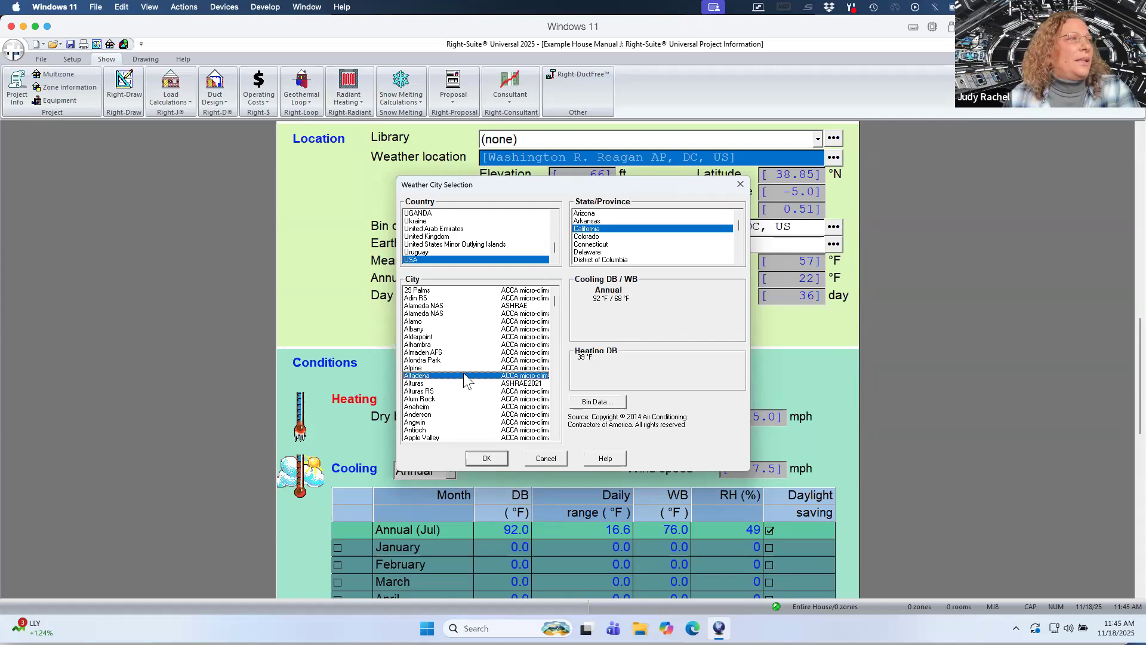
{"action": "key", "text": "o"}
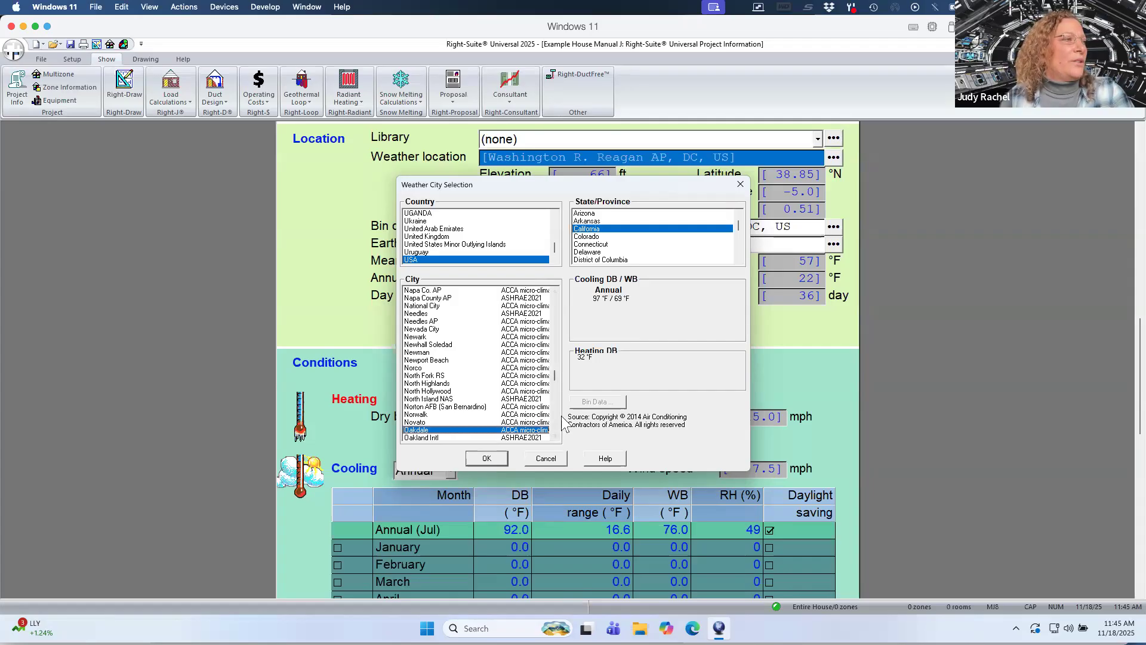
{"action": "left_click", "coordinate": [554, 437]}
{"action": "left_click", "coordinate": [554, 437]}
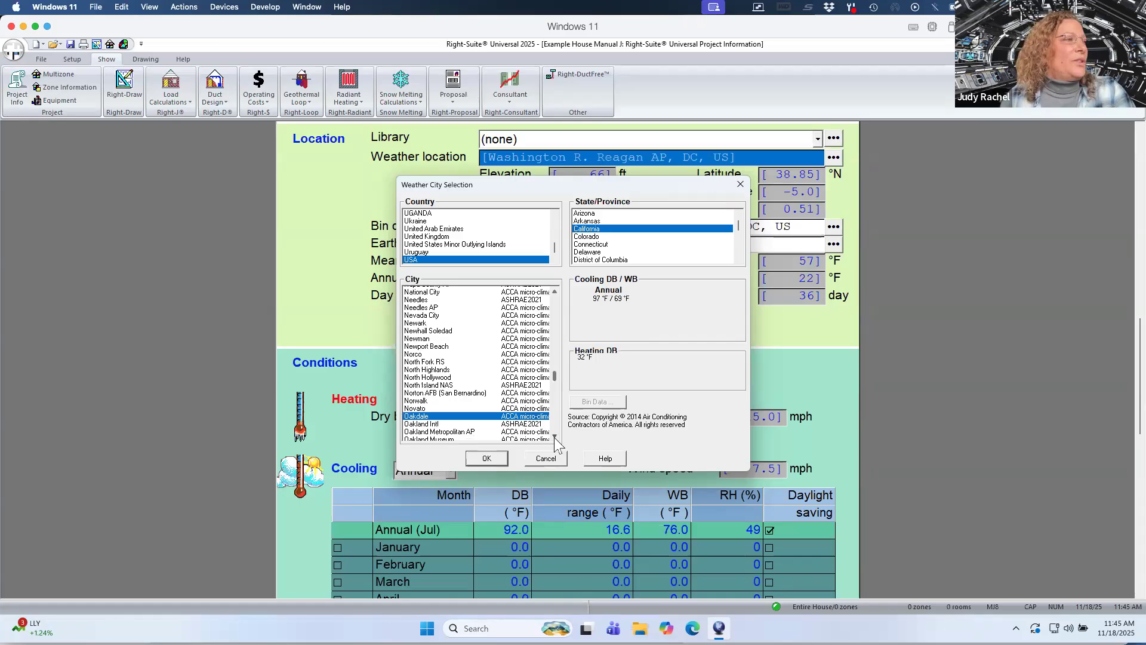
{"action": "left_click", "coordinate": [554, 437]}
{"action": "left_click", "coordinate": [554, 437]}
{"action": "left_click", "coordinate": [554, 437]}
{"action": "left_click", "coordinate": [554, 437]}
{"action": "left_click", "coordinate": [554, 437]}
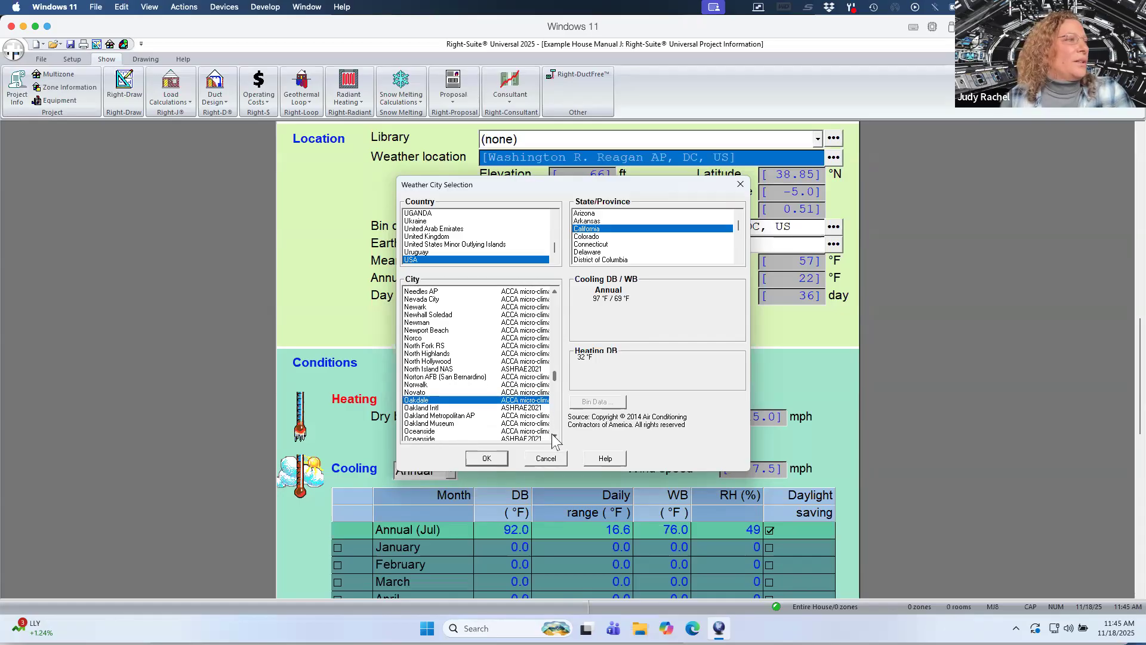
{"action": "left_click", "coordinate": [554, 437]}
{"action": "left_click", "coordinate": [554, 437]}
{"action": "left_click", "coordinate": [554, 437]}
{"action": "left_click", "coordinate": [554, 437]}
{"action": "left_click", "coordinate": [554, 437]}
{"action": "left_click", "coordinate": [554, 437]}
{"action": "left_click", "coordinate": [553, 435]}
{"action": "left_click", "coordinate": [552, 436]}
{"action": "left_click", "coordinate": [553, 436]}
{"action": "left_click", "coordinate": [552, 436]}
{"action": "left_click", "coordinate": [552, 436]}
{"action": "left_click", "coordinate": [553, 436]}
{"action": "left_click", "coordinate": [553, 435]}
{"action": "left_click", "coordinate": [553, 436]}
{"action": "left_click", "coordinate": [553, 436]}
{"action": "left_click", "coordinate": [553, 436]}
{"action": "left_click", "coordinate": [553, 436]}
{"action": "left_click", "coordinate": [553, 435]}
{"action": "left_click", "coordinate": [552, 435]}
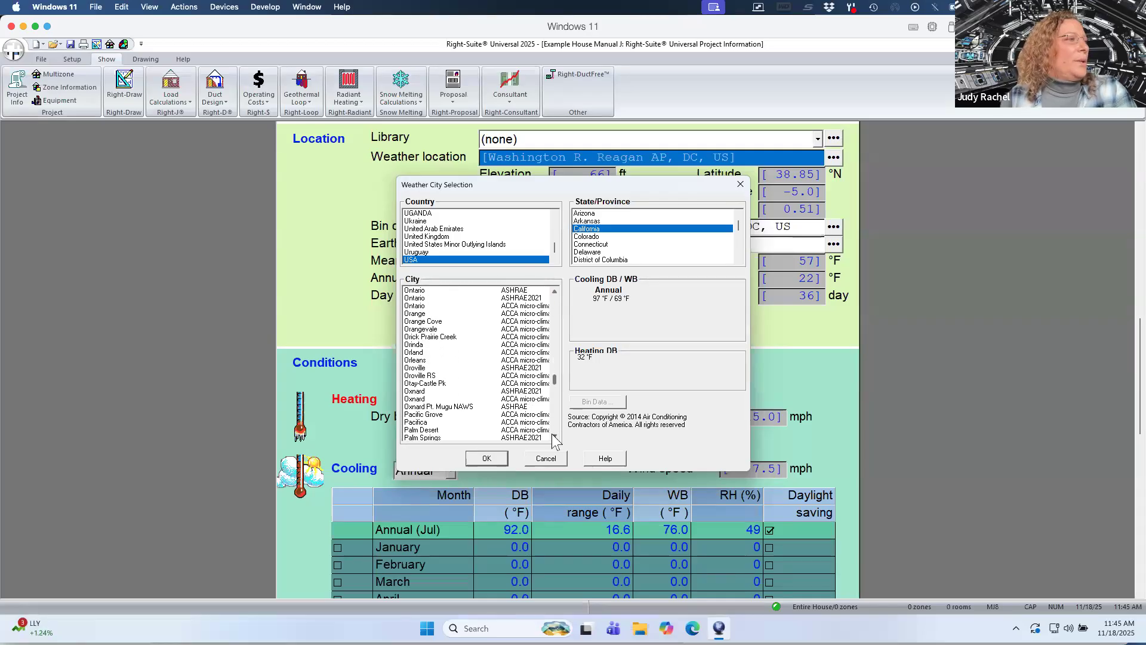
{"action": "scroll", "coordinate": [502, 412], "scroll_direction": "down", "scroll_amount": 1}
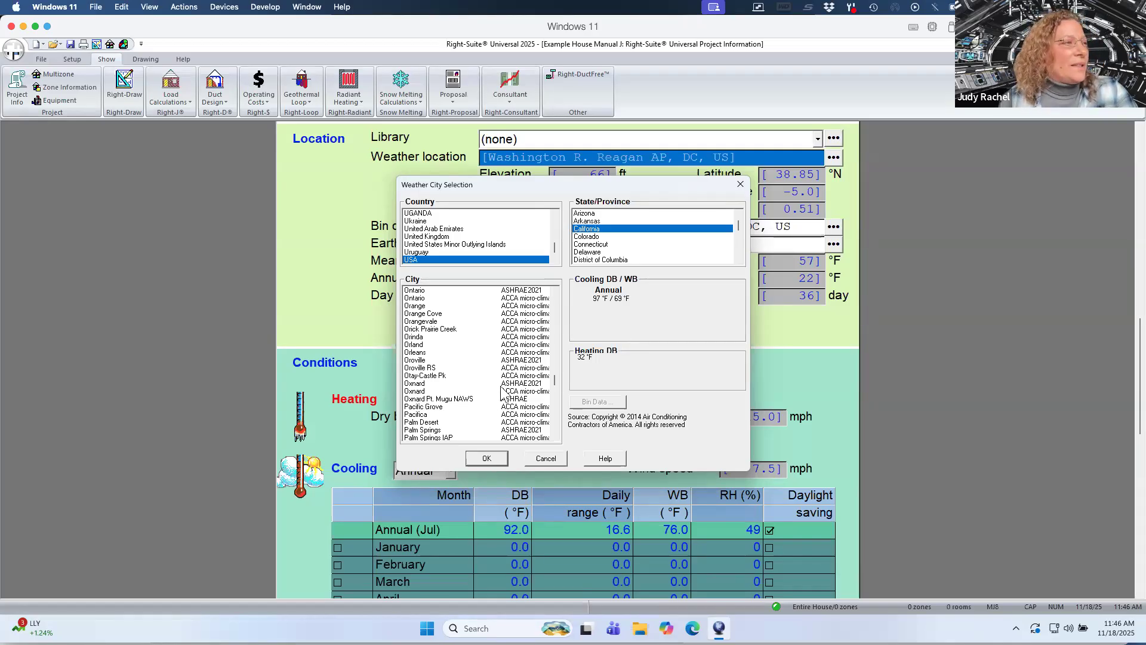
Compare the design weather data of the Oxnard city entries in the California list.
{"action": "left_click", "coordinate": [513, 385]}
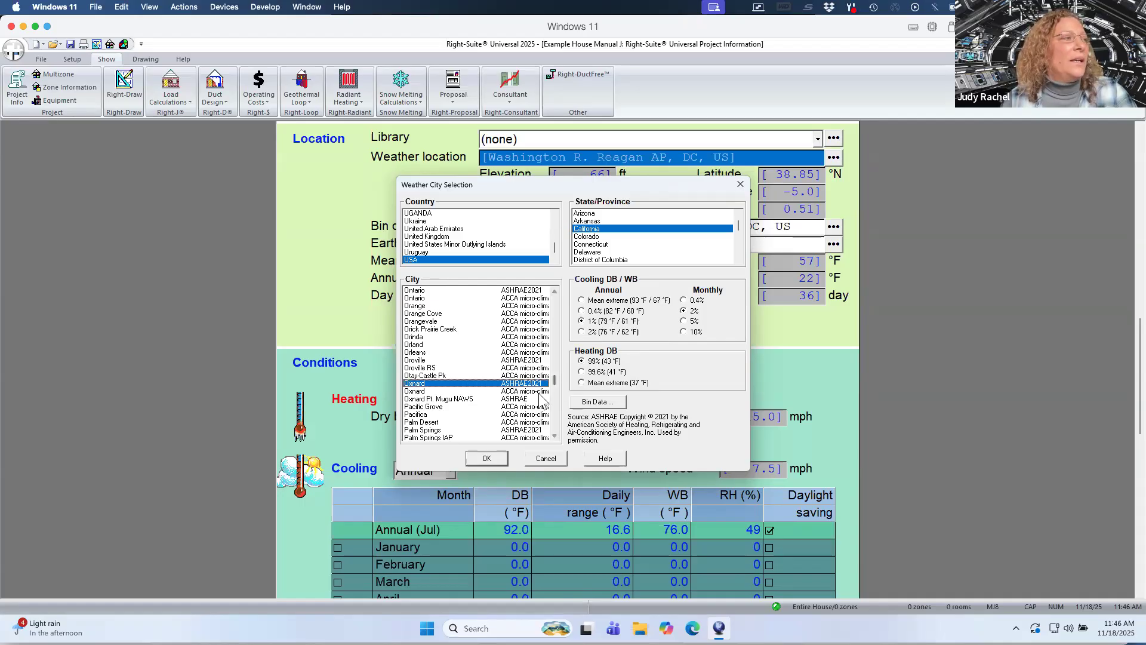
{"action": "left_click", "coordinate": [528, 392]}
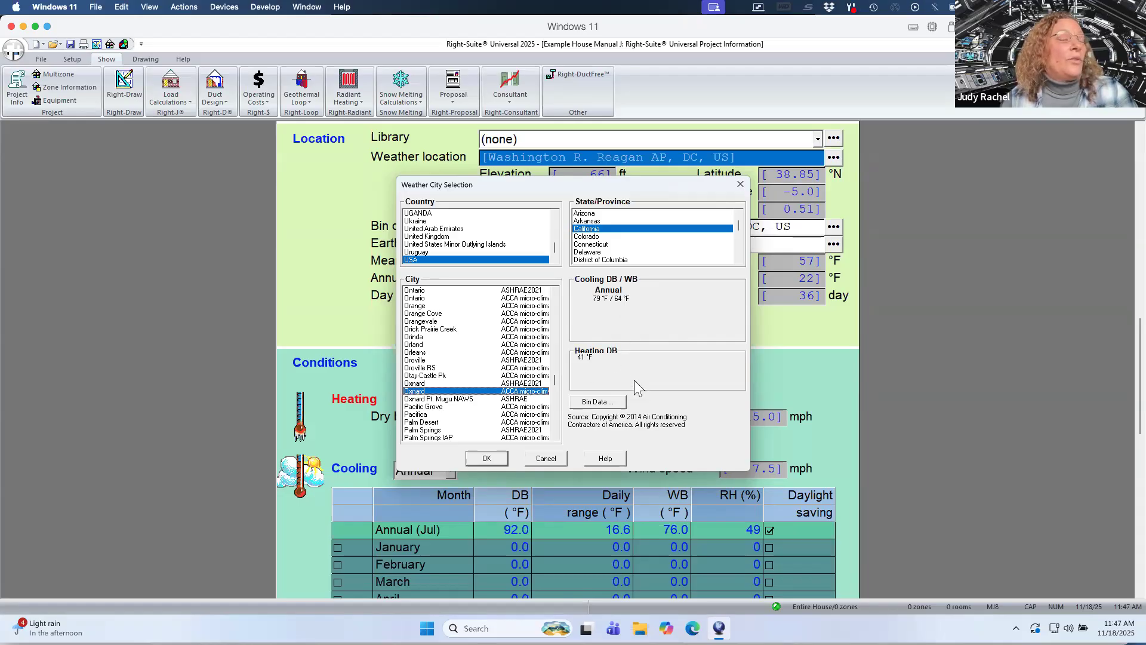
{"action": "left_click", "coordinate": [518, 399]}
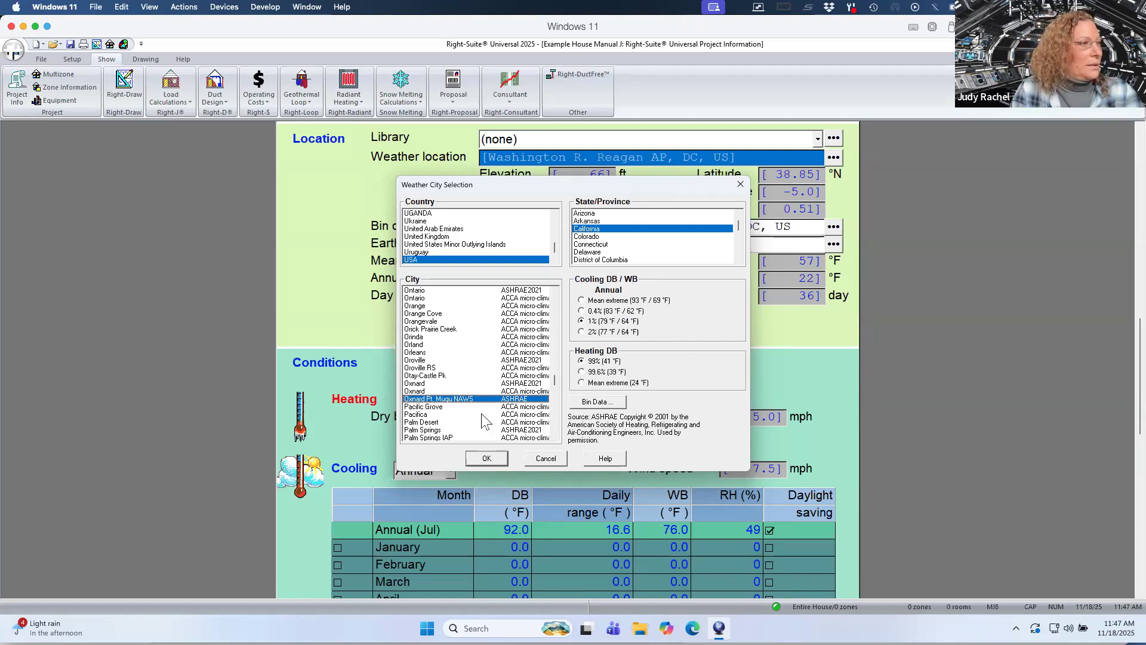
Browse the California cities starting with S and compare the San Luis Obispo and Santa Monica design conditions.
{"action": "key", "text": "s"}
{"action": "left_click", "coordinate": [553, 416]}
{"action": "left_click", "coordinate": [553, 421]}
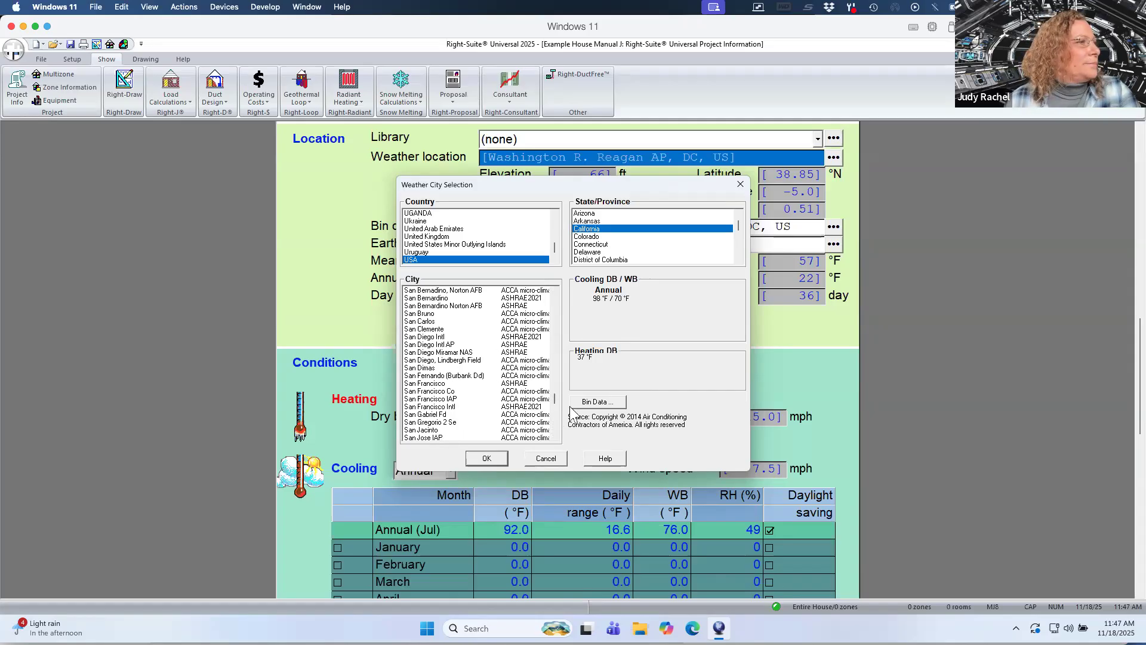
{"action": "left_click", "coordinate": [554, 436]}
{"action": "left_click", "coordinate": [554, 436]}
{"action": "left_click", "coordinate": [554, 436]}
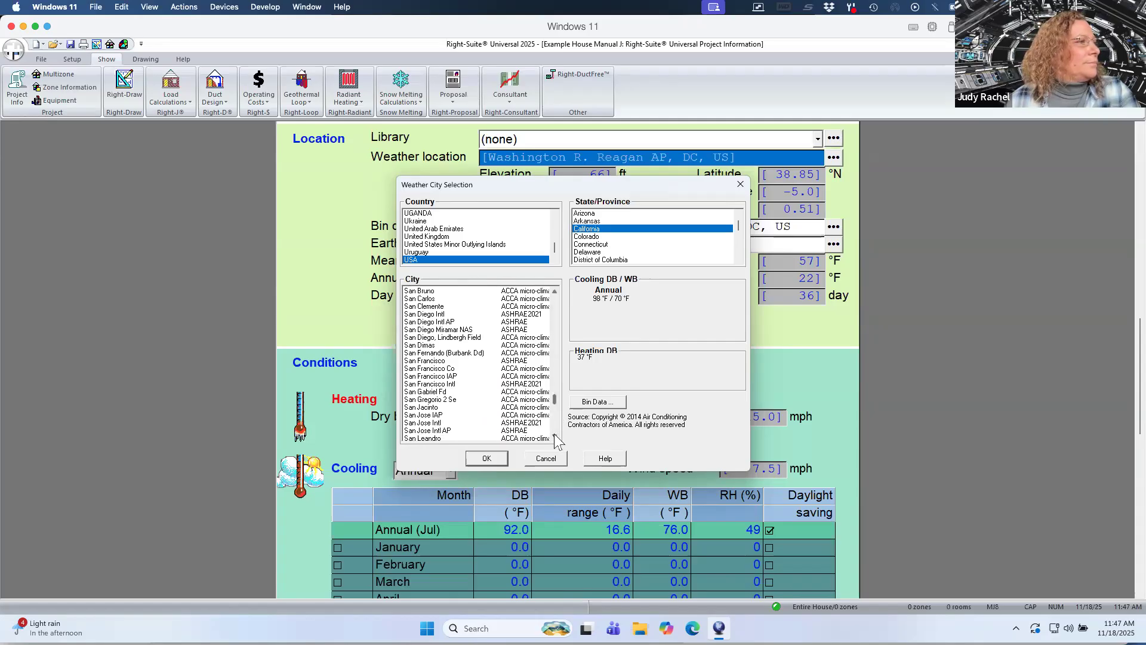
{"action": "left_click", "coordinate": [554, 436]}
{"action": "left_click", "coordinate": [554, 436]}
{"action": "left_click", "coordinate": [554, 436]}
{"action": "left_click", "coordinate": [554, 436]}
{"action": "left_click", "coordinate": [554, 437]}
{"action": "left_click", "coordinate": [554, 437]}
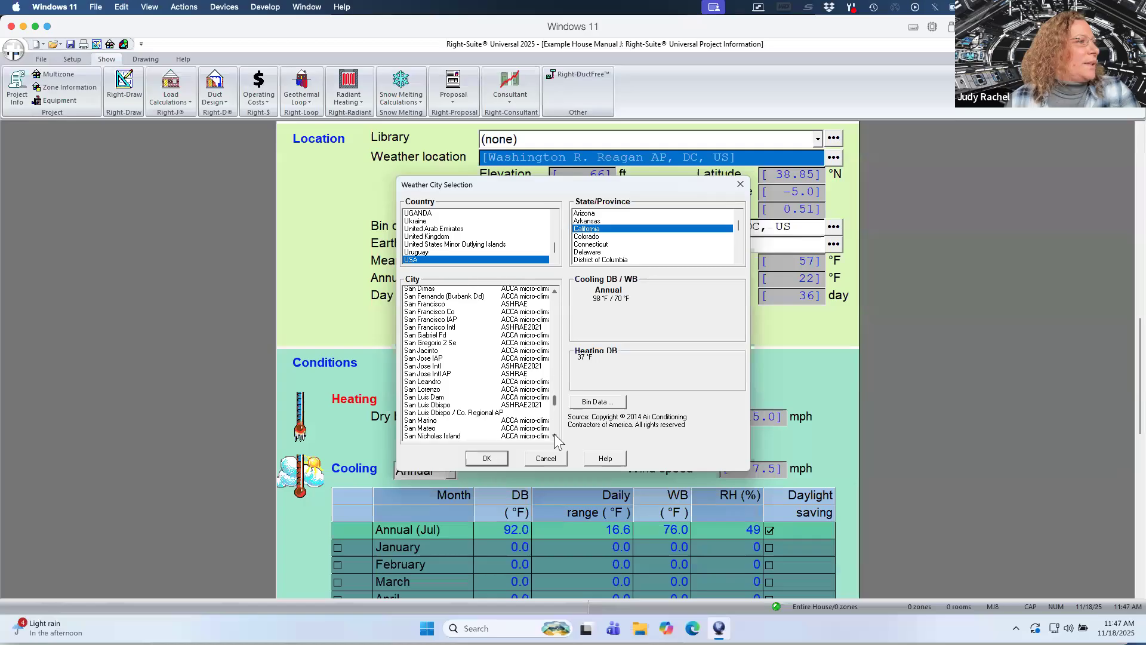
{"action": "left_click", "coordinate": [554, 436]}
{"action": "left_click", "coordinate": [554, 437]}
{"action": "left_click", "coordinate": [554, 436]}
{"action": "left_click", "coordinate": [554, 437]}
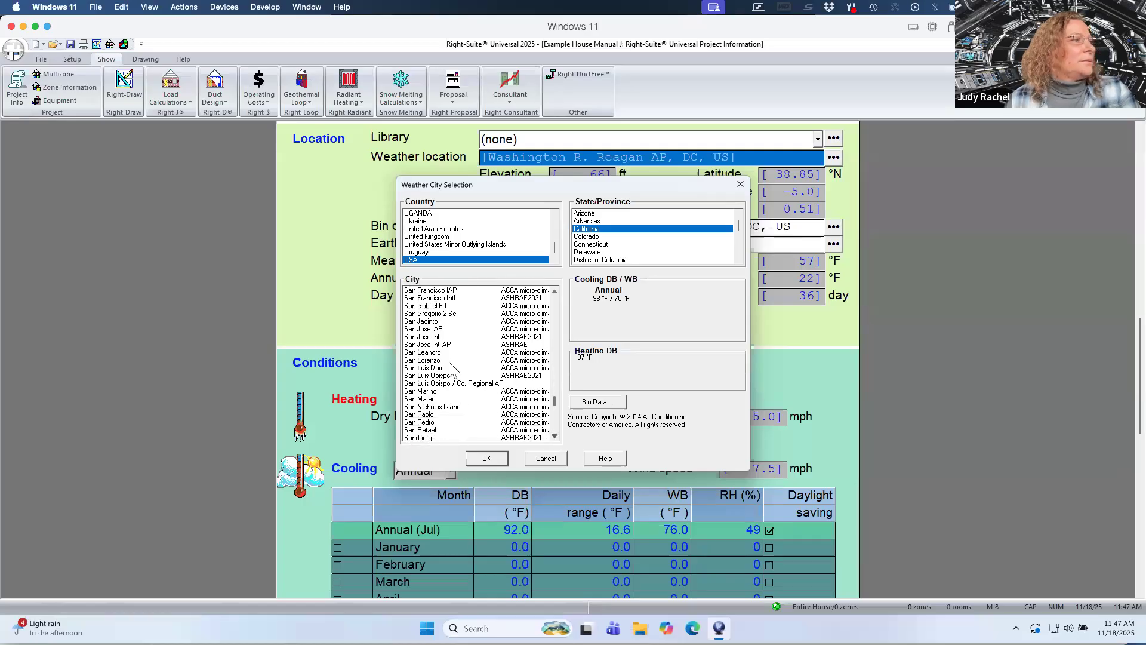
{"action": "left_click", "coordinate": [520, 376]}
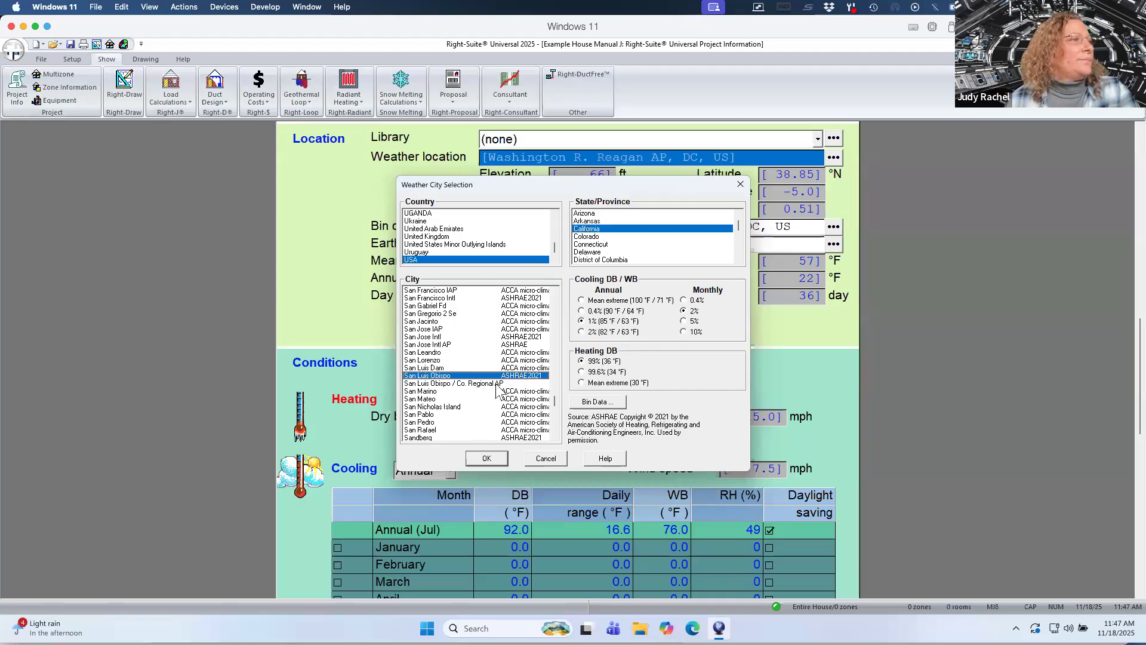
{"action": "left_click", "coordinate": [496, 385]}
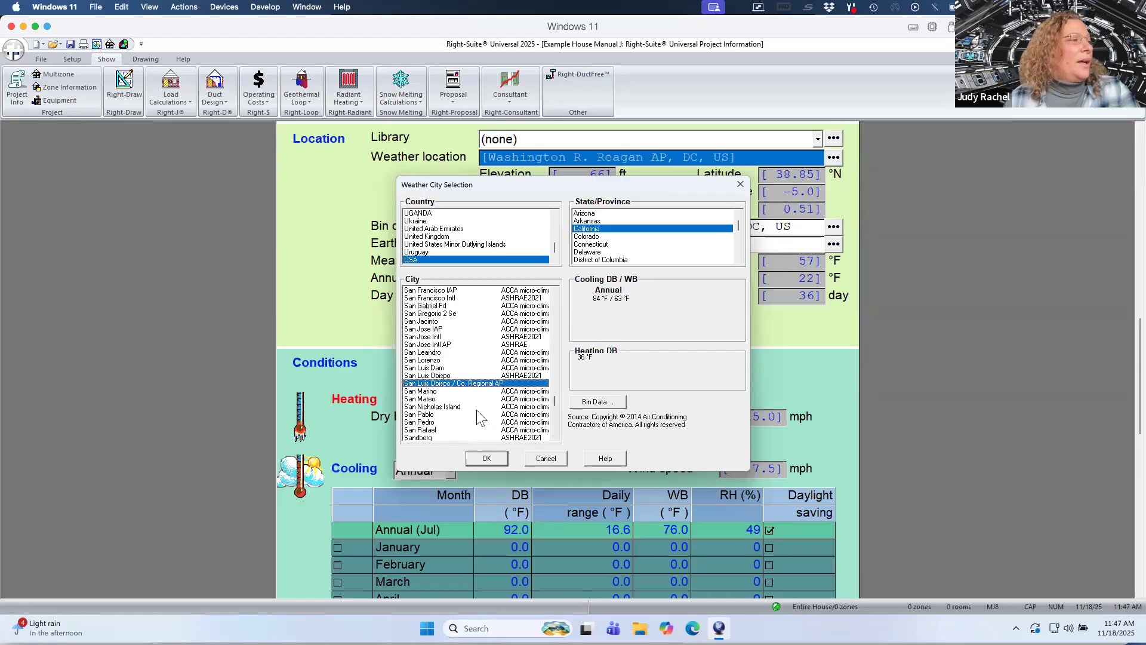
{"action": "left_click", "coordinate": [552, 428]}
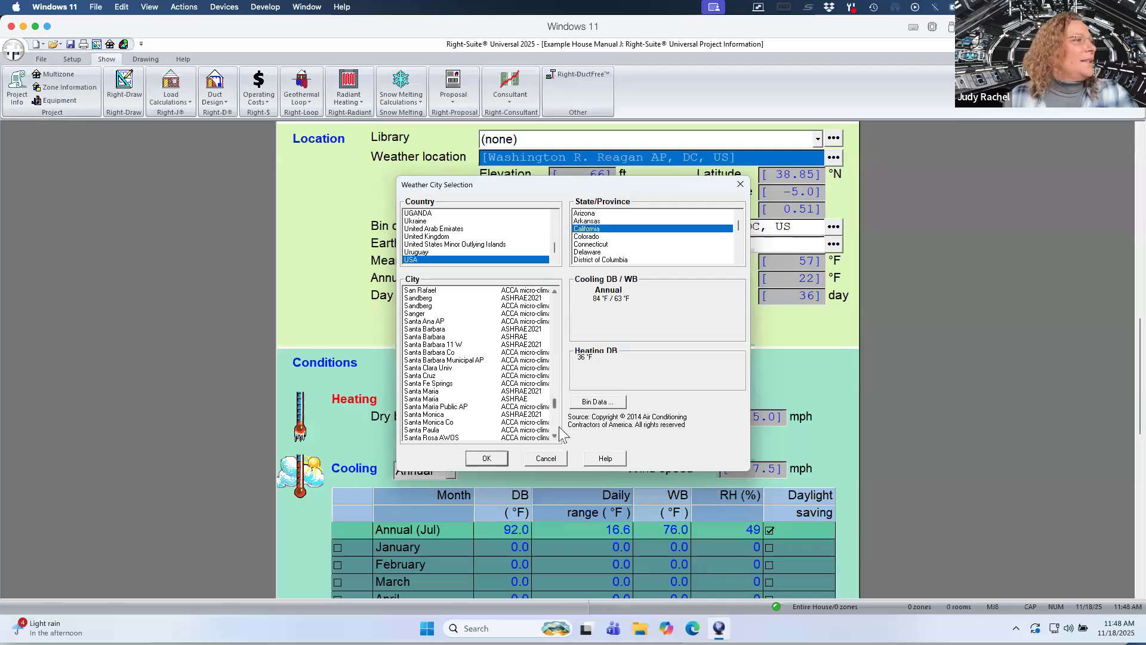
{"action": "left_click", "coordinate": [480, 415]}
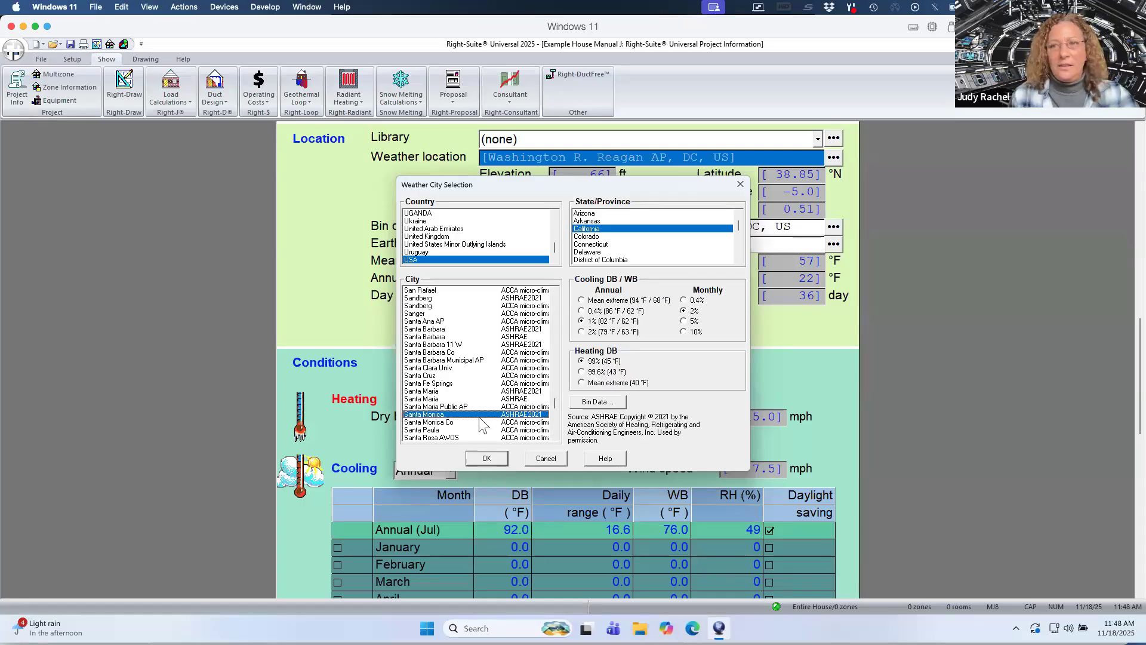
Select Ventura as the project's weather city and confirm the selection.
{"action": "key", "text": "v"}
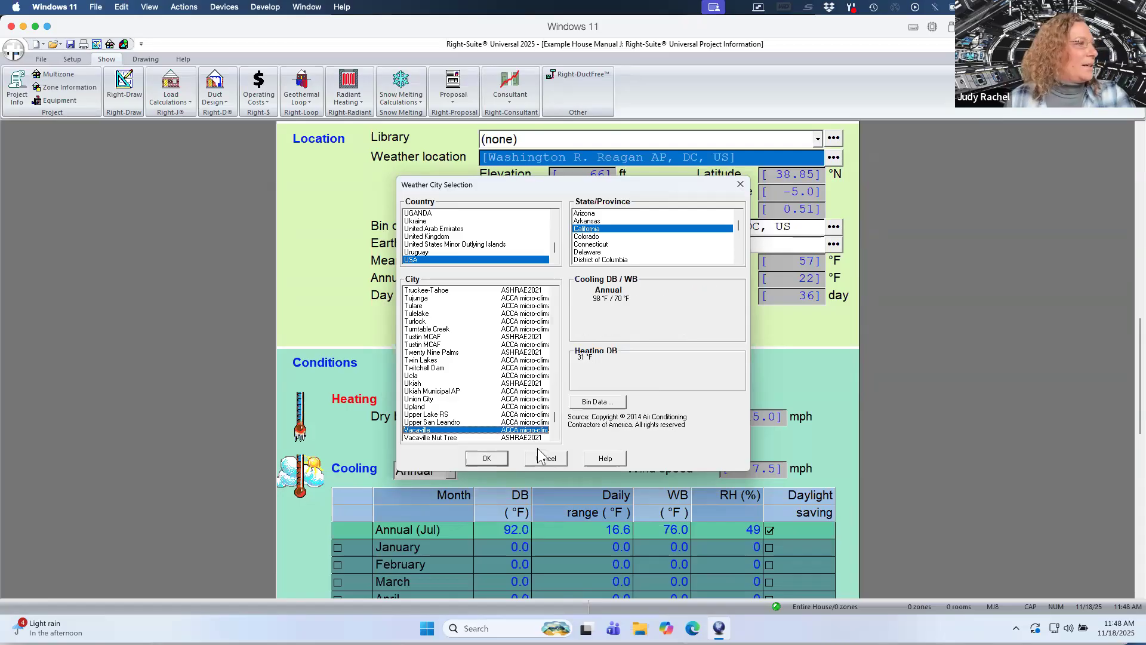
{"action": "left_click", "coordinate": [553, 437]}
{"action": "left_click", "coordinate": [553, 436]}
{"action": "left_click", "coordinate": [554, 437]}
{"action": "left_click", "coordinate": [554, 436]}
{"action": "left_click", "coordinate": [553, 436]}
{"action": "left_click", "coordinate": [553, 436]}
{"action": "left_click", "coordinate": [553, 436]}
{"action": "left_click", "coordinate": [553, 436]}
{"action": "left_click", "coordinate": [553, 436]}
{"action": "left_click", "coordinate": [553, 436]}
{"action": "left_click", "coordinate": [553, 437]}
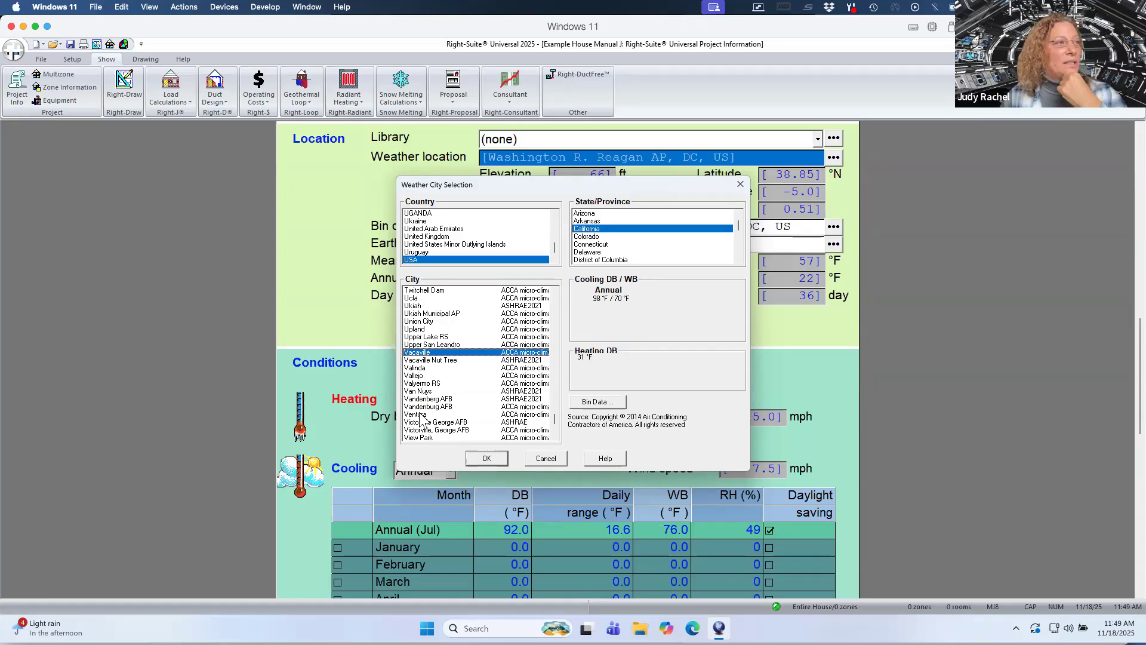
{"action": "left_click", "coordinate": [420, 414]}
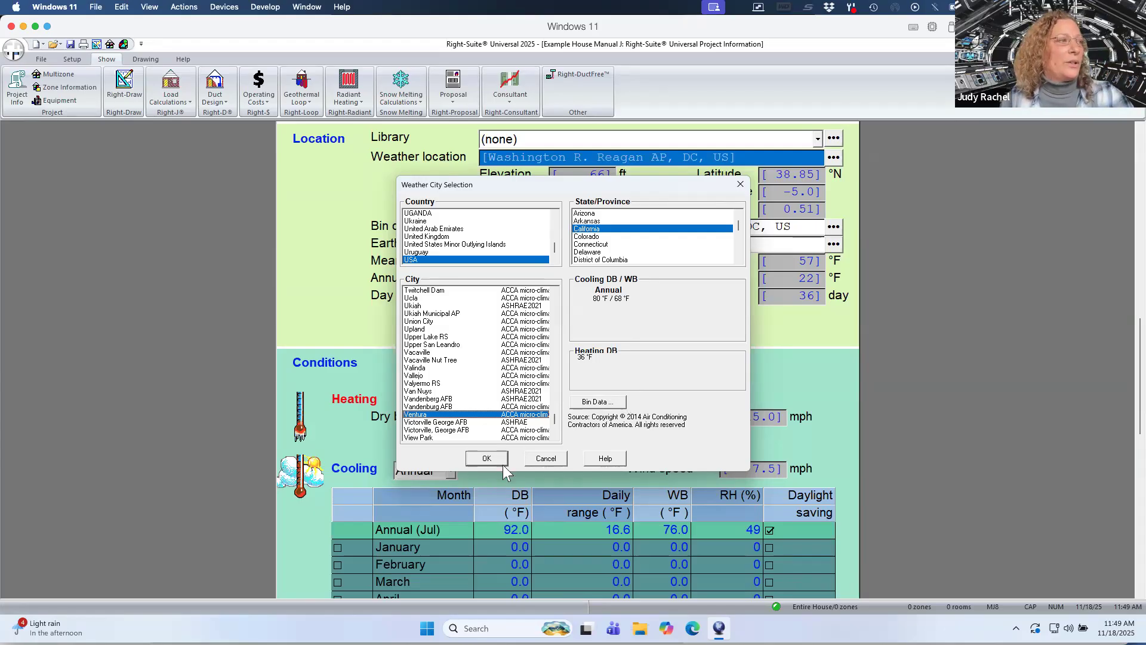
{"action": "left_click", "coordinate": [487, 458]}
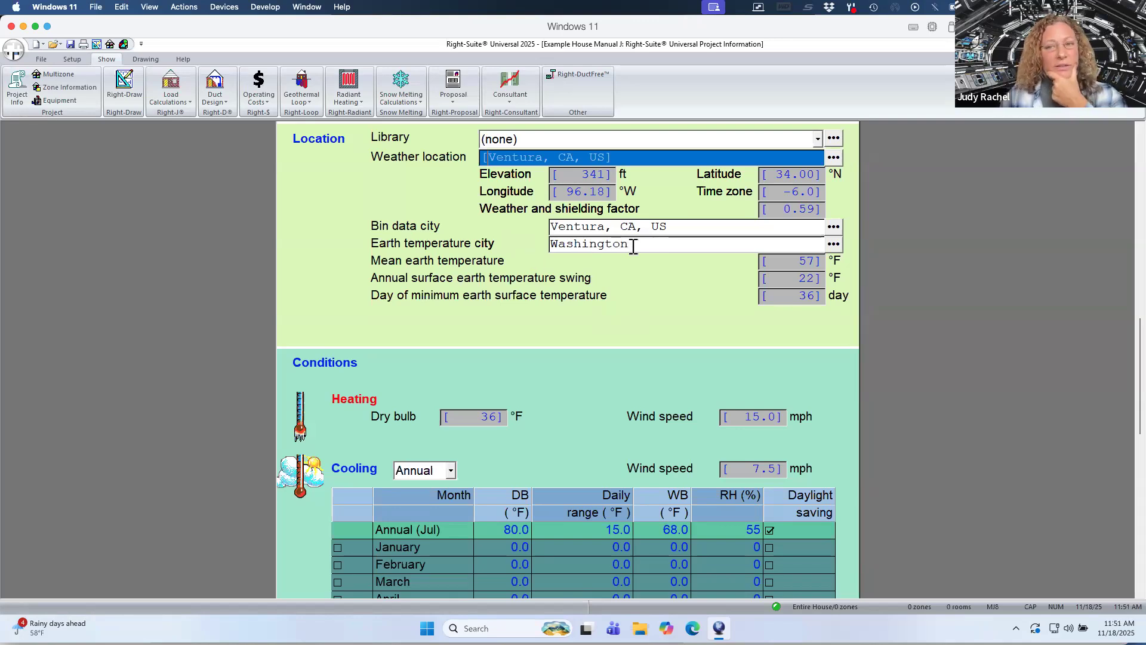
Set the earth temperature city to Los Angeles, California.
{"action": "left_click", "coordinate": [834, 243]}
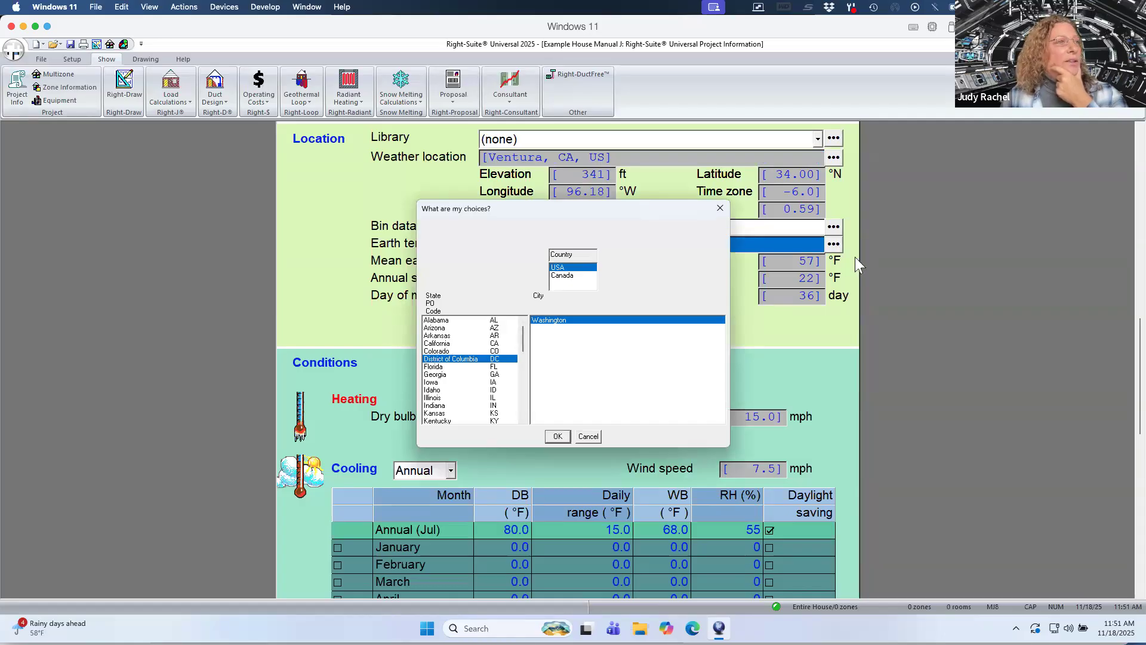
{"action": "left_click", "coordinate": [450, 345]}
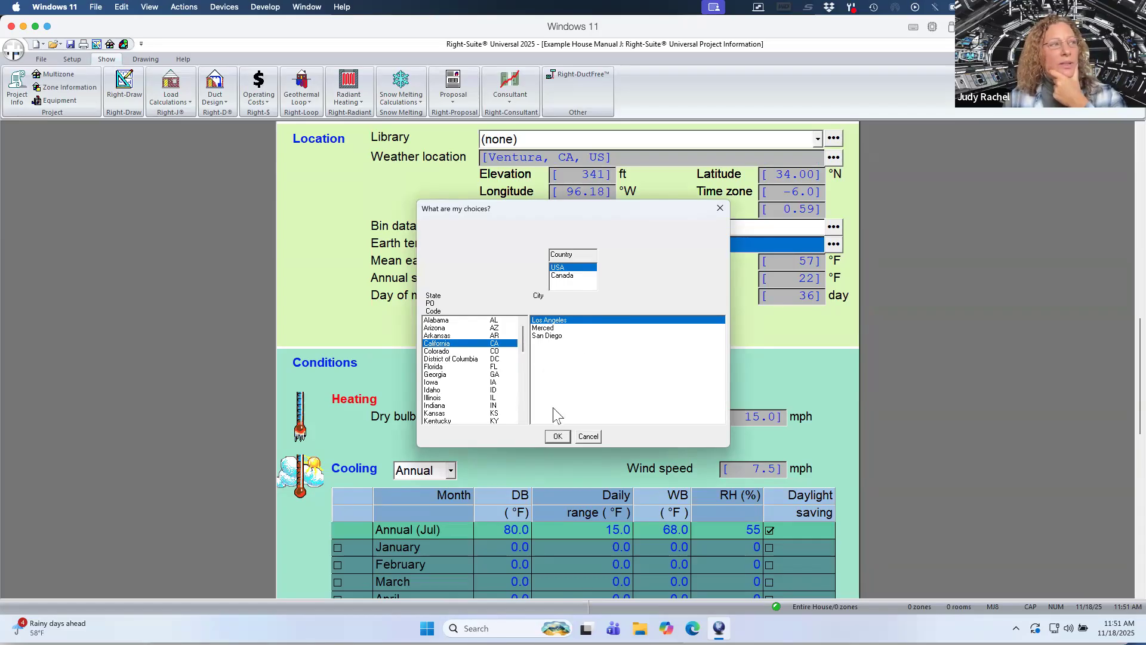
{"action": "left_click", "coordinate": [562, 442]}
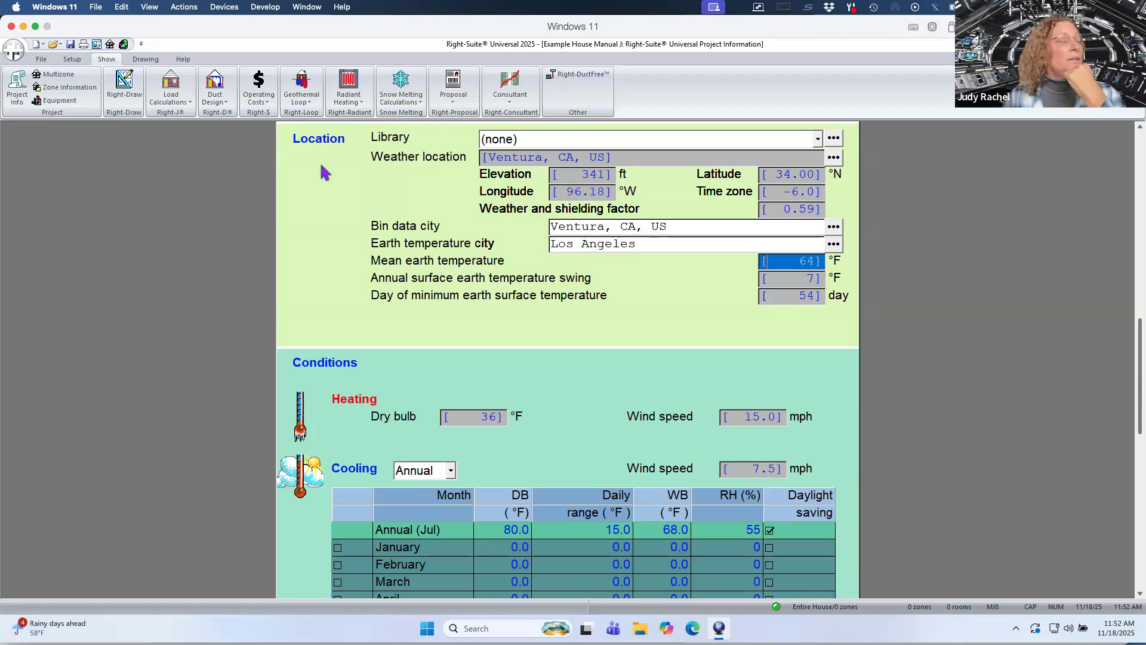
Switch to the CEC reference weather data PDF and review the Ventura row of design values.
{"action": "mouse_move", "coordinate": [8, 70]}
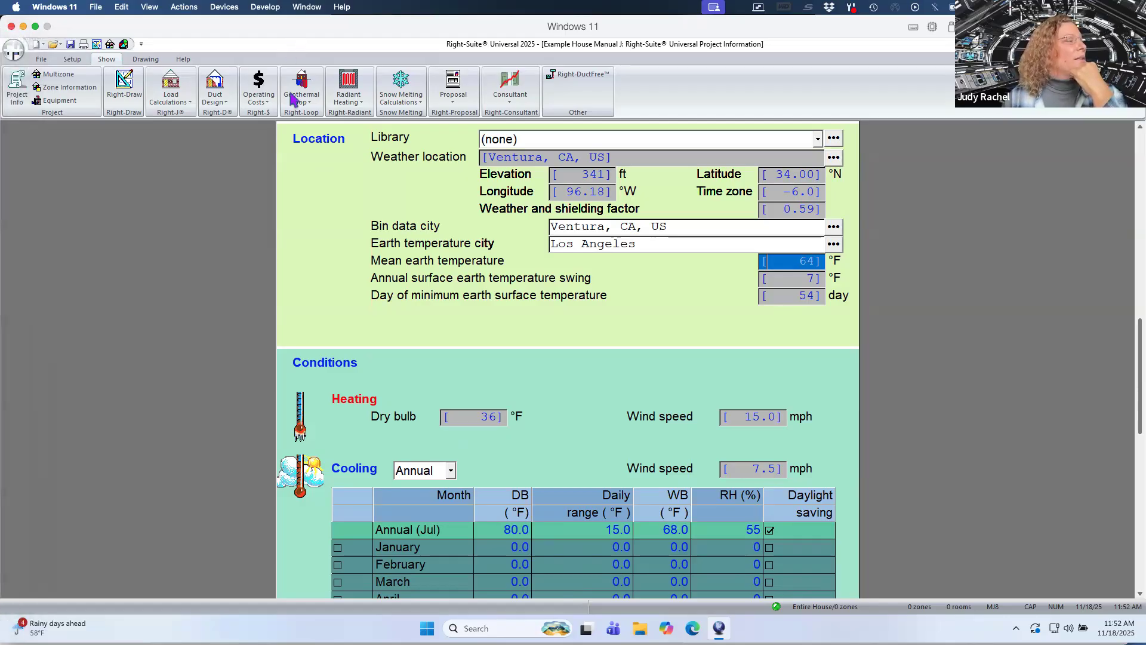
{"action": "key", "text": "ctrl+Up"}
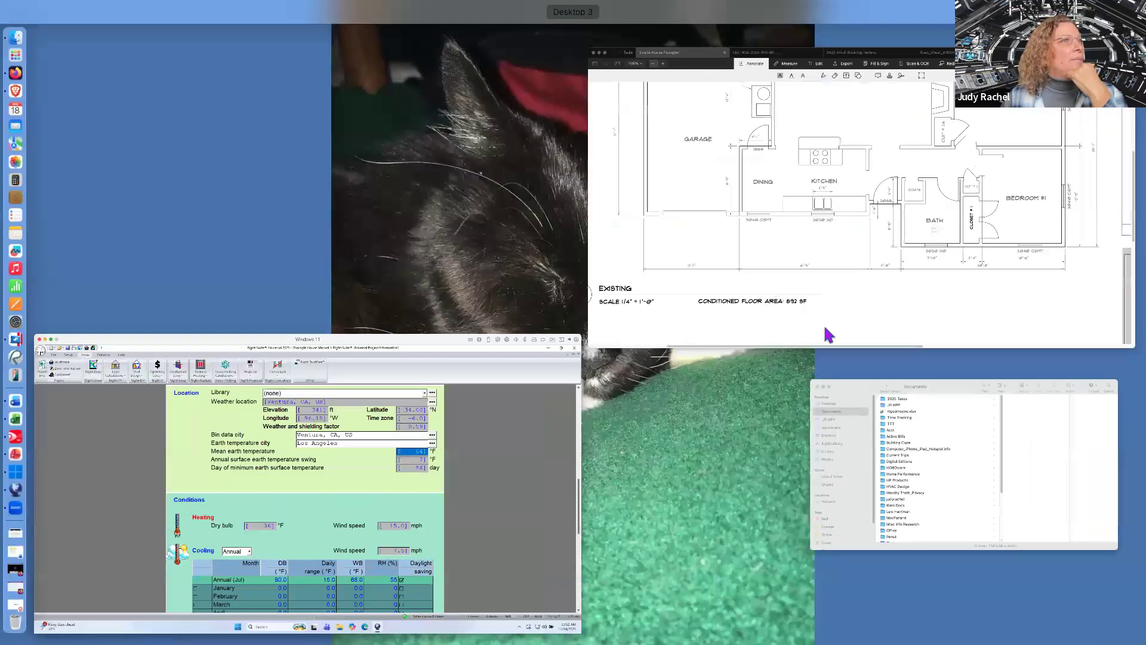
{"action": "left_click", "coordinate": [840, 320]}
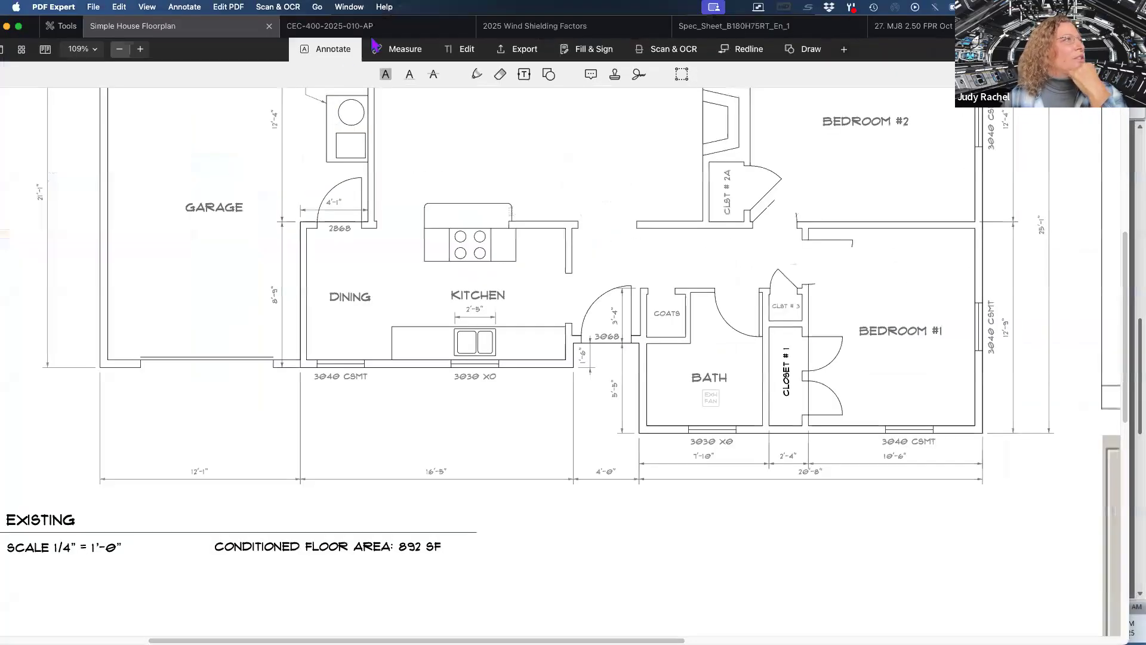
{"action": "left_click", "coordinate": [380, 35]}
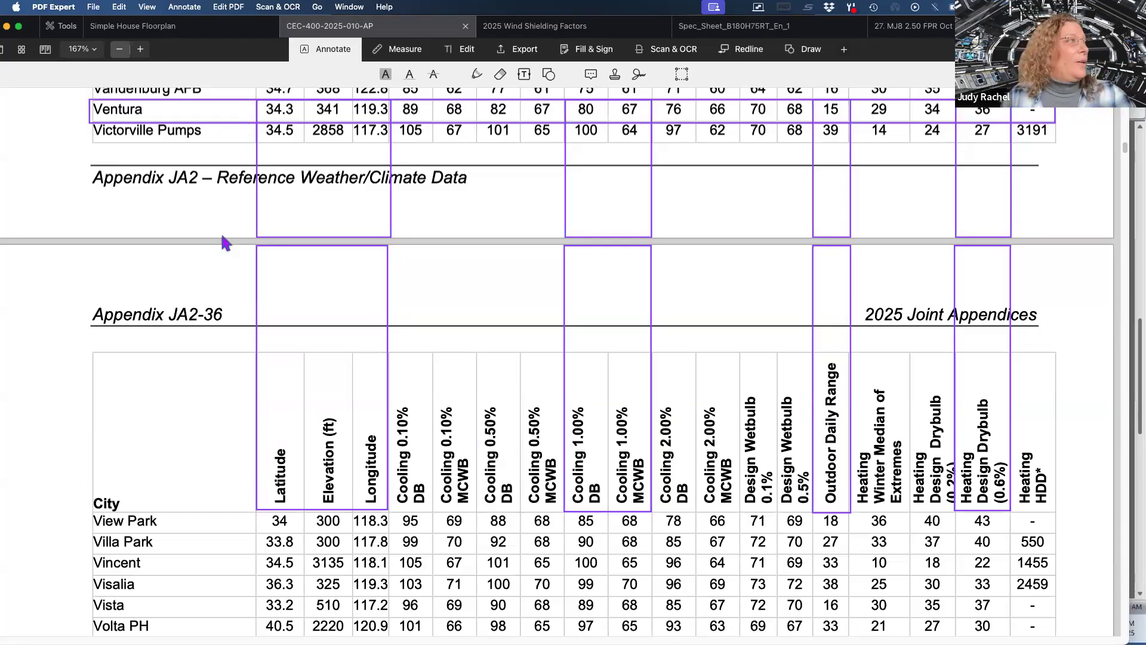
{"action": "scroll", "coordinate": [233, 185], "scroll_direction": "up", "scroll_amount": 1}
{"action": "scroll", "coordinate": [233, 185], "scroll_direction": "down", "scroll_amount": 1}
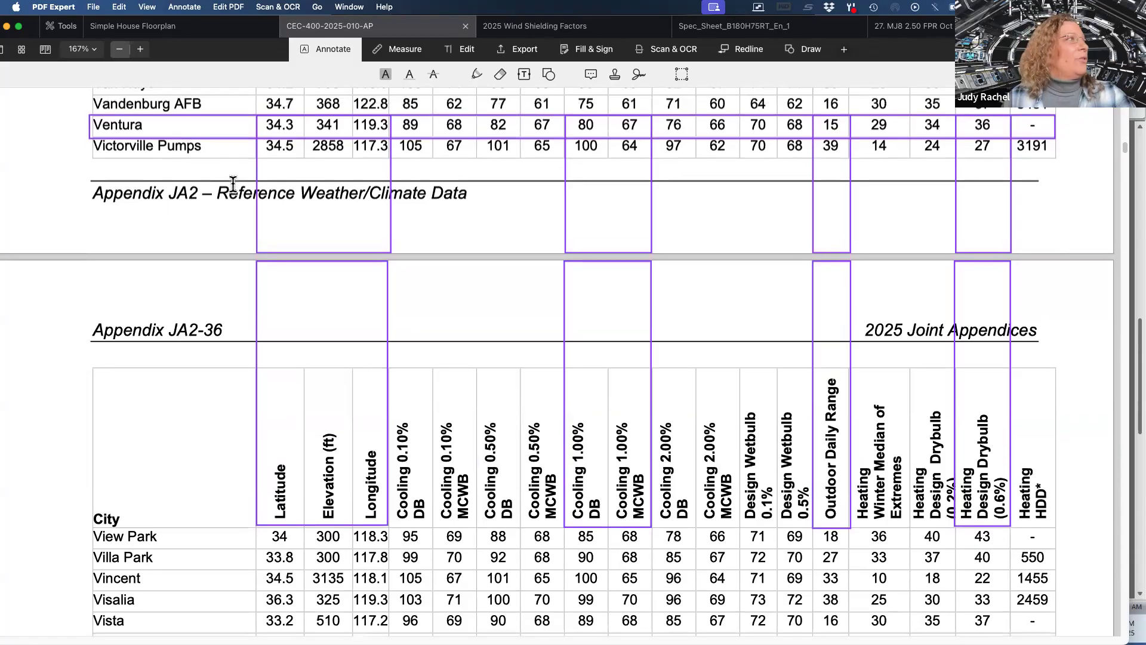
{"action": "scroll", "coordinate": [469, 218], "scroll_direction": "down", "scroll_amount": 1}
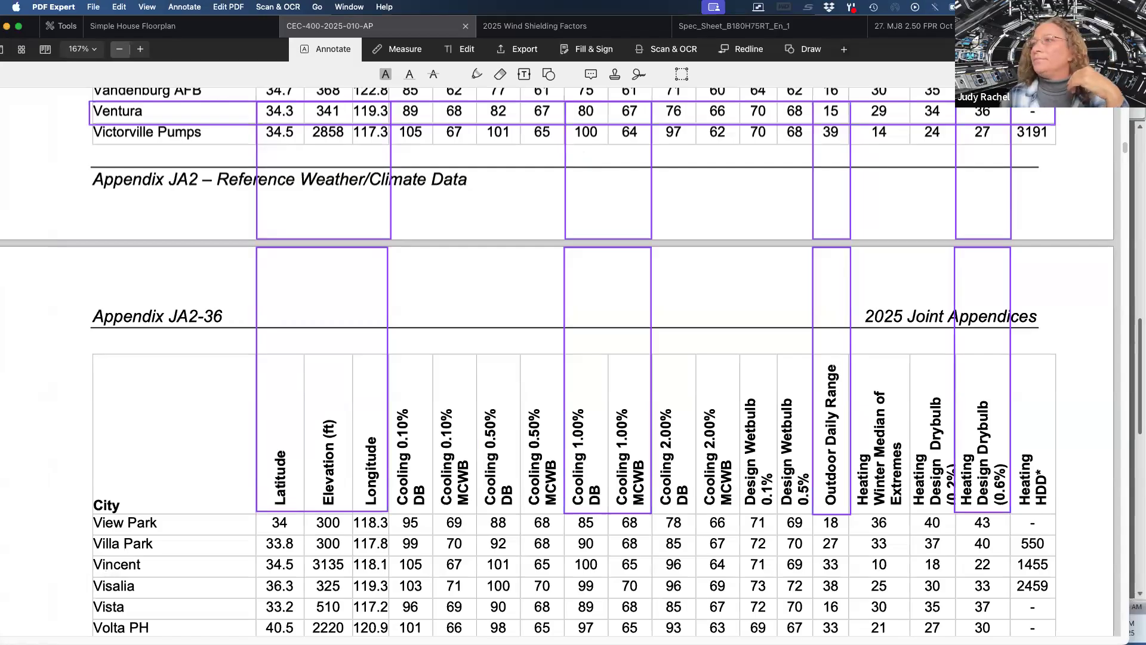
Check the elevation lookup page in the browser, then return to Right-Suite Universal.
{"action": "key", "text": "ctrl+Up"}
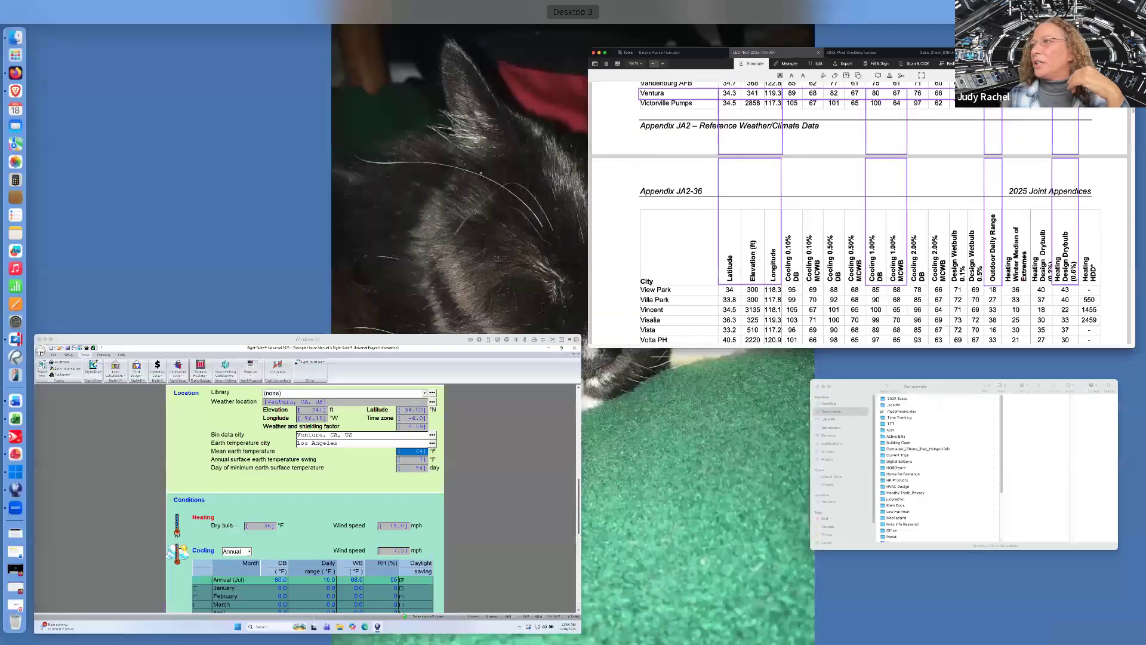
{"action": "left_click", "coordinate": [328, 486]}
{"action": "left_click_drag", "start_coordinate": [1145, 153], "coordinate": [697, 76]}
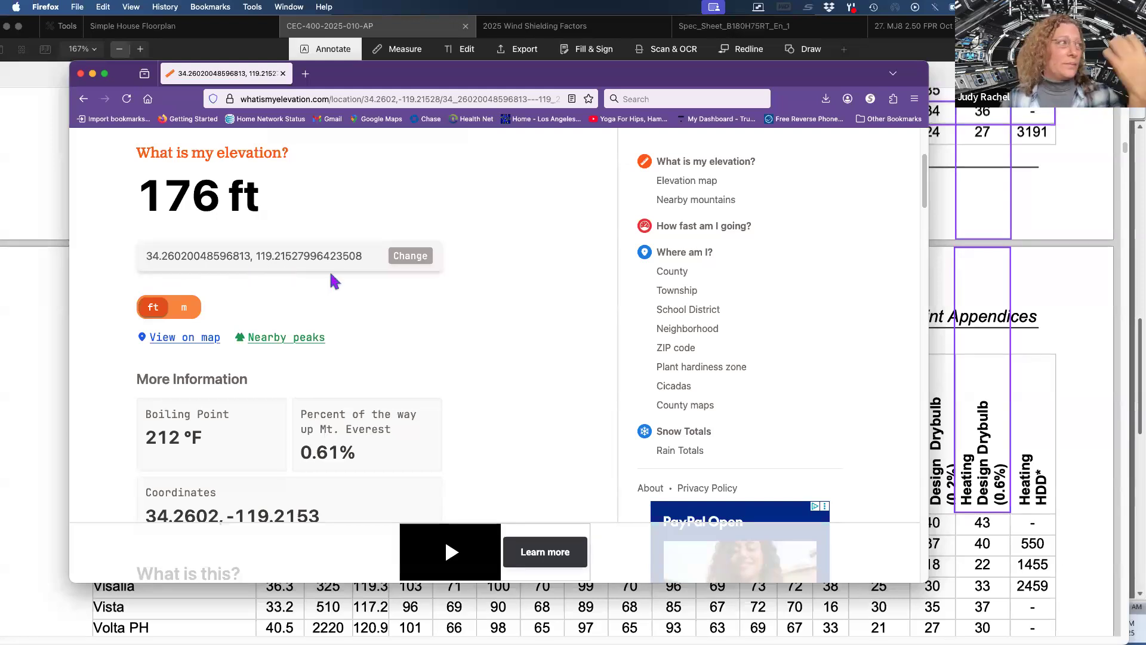
{"action": "mouse_move", "coordinate": [404, 78]}
{"action": "left_mouse_down"}
{"action": "mouse_move", "coordinate": [969, 166]}
{"action": "mouse_move", "coordinate": [1145, 250]}
{"action": "left_mouse_up"}
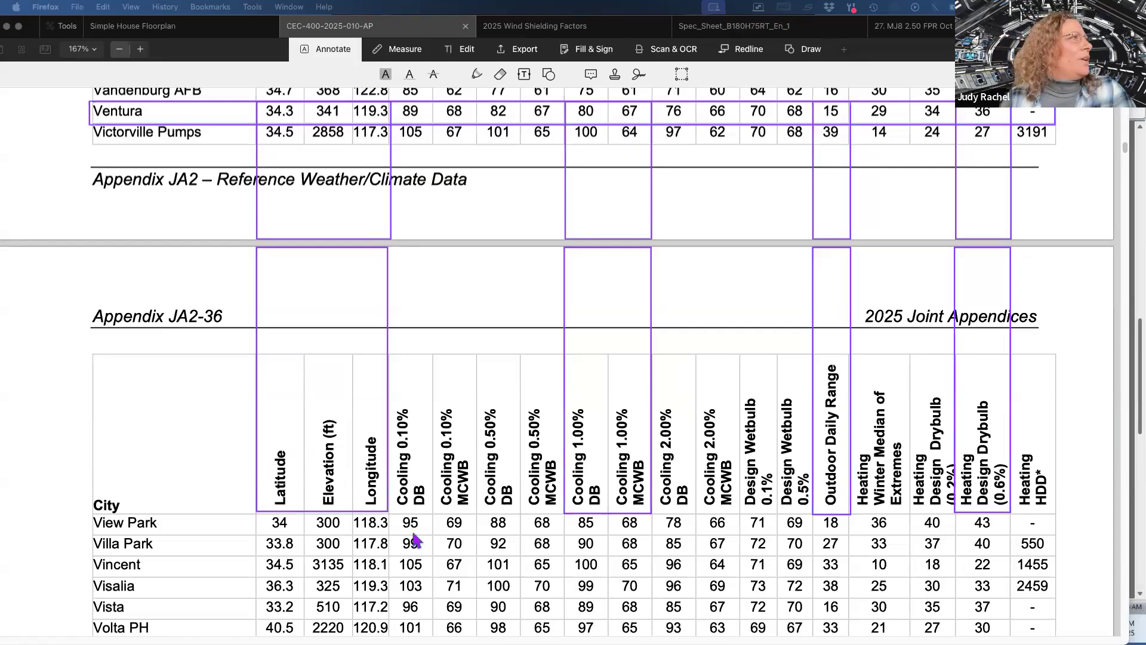
{"action": "key", "text": "ctrl+Up"}
{"action": "left_click", "coordinate": [436, 562]}
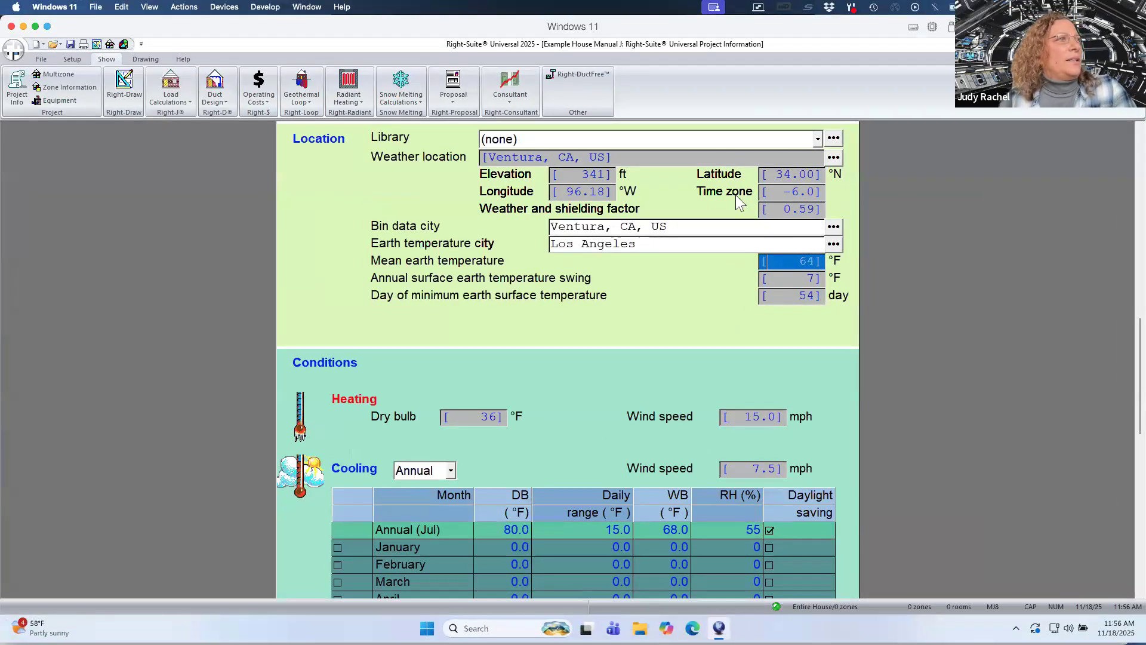
Create a new weather location library entry named Ventura -3C REN and start editing its description.
{"action": "left_click", "coordinate": [833, 139]}
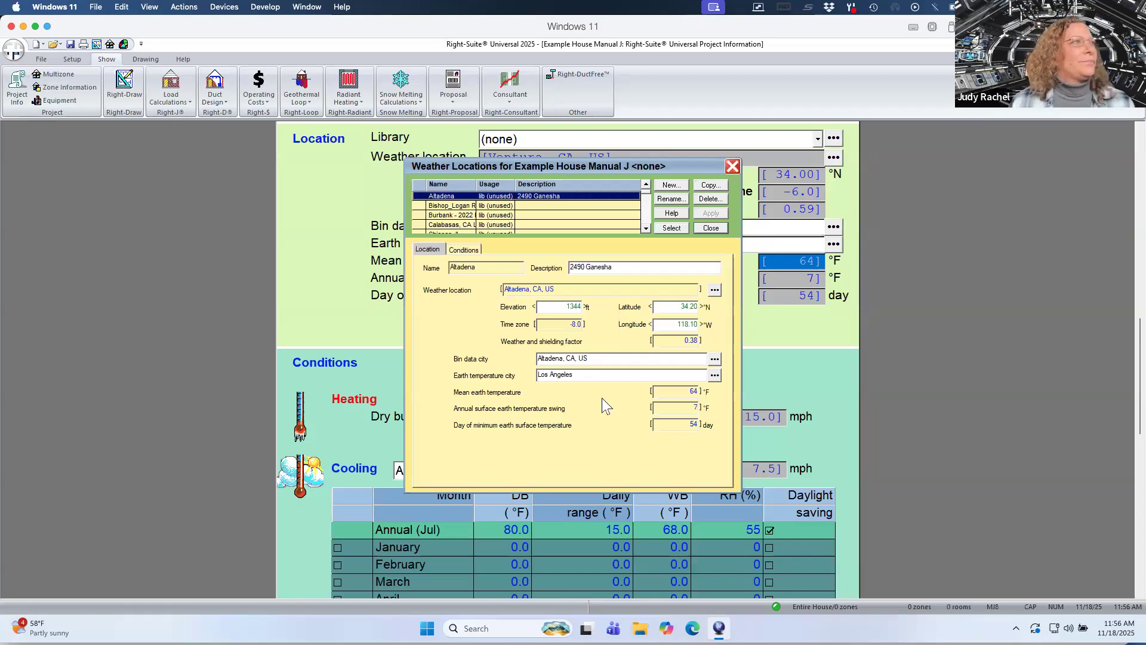
{"action": "left_click", "coordinate": [671, 186]}
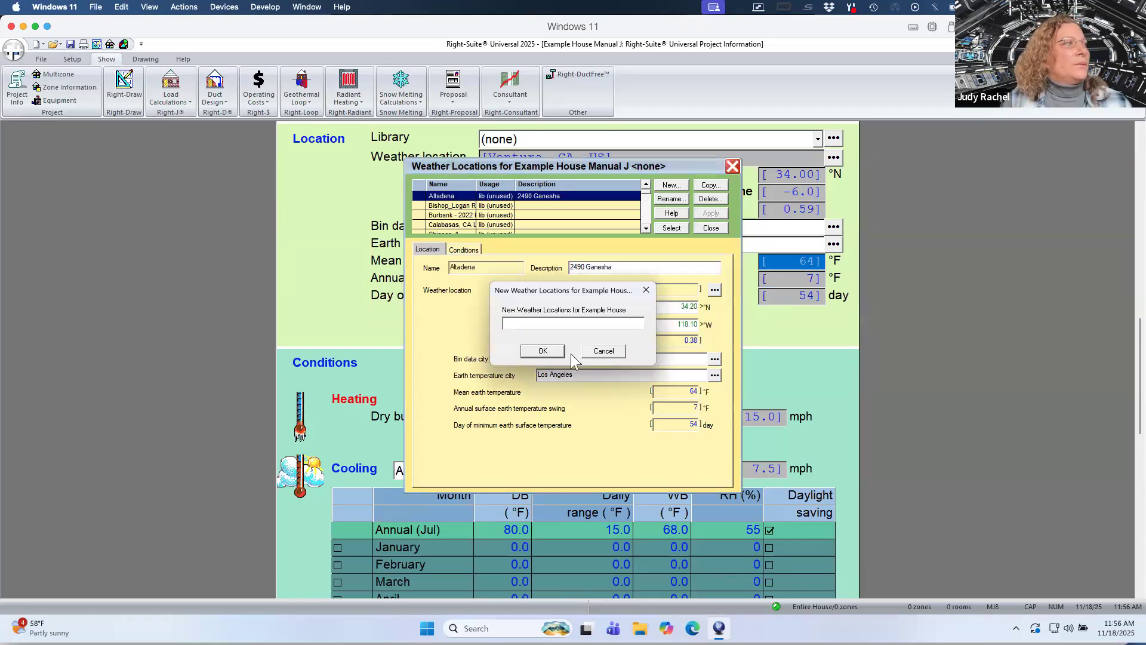
{"action": "type", "text": "VEn"}
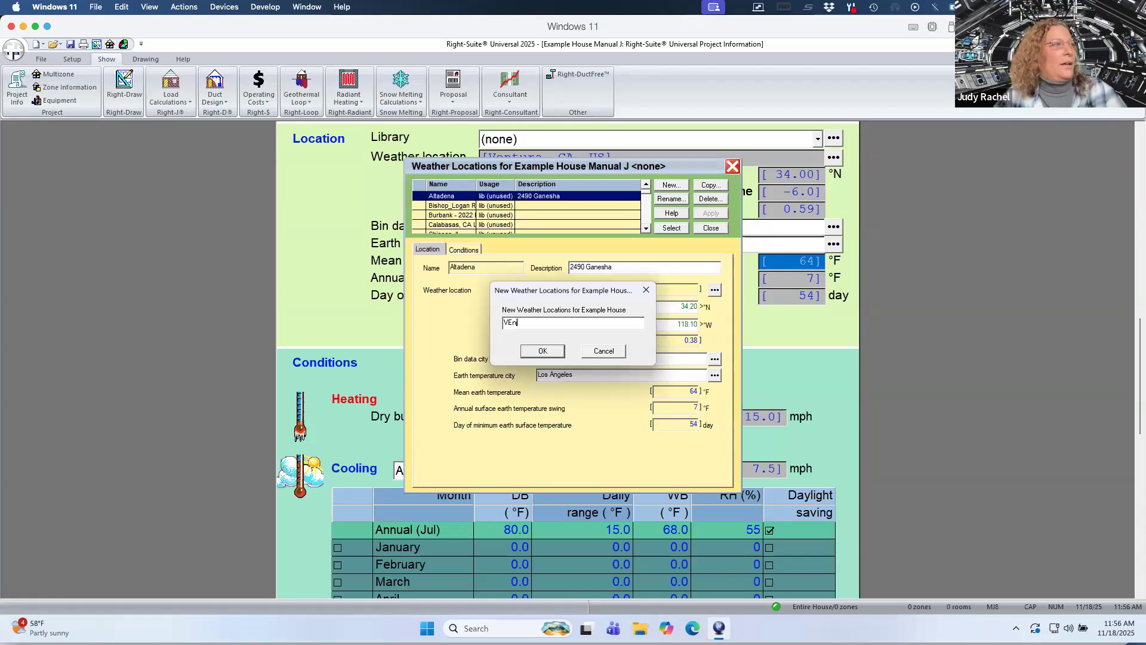
{"action": "key", "text": "BackSpace"}
{"action": "key", "text": "BackSpace"}
{"action": "type", "text": "en"}
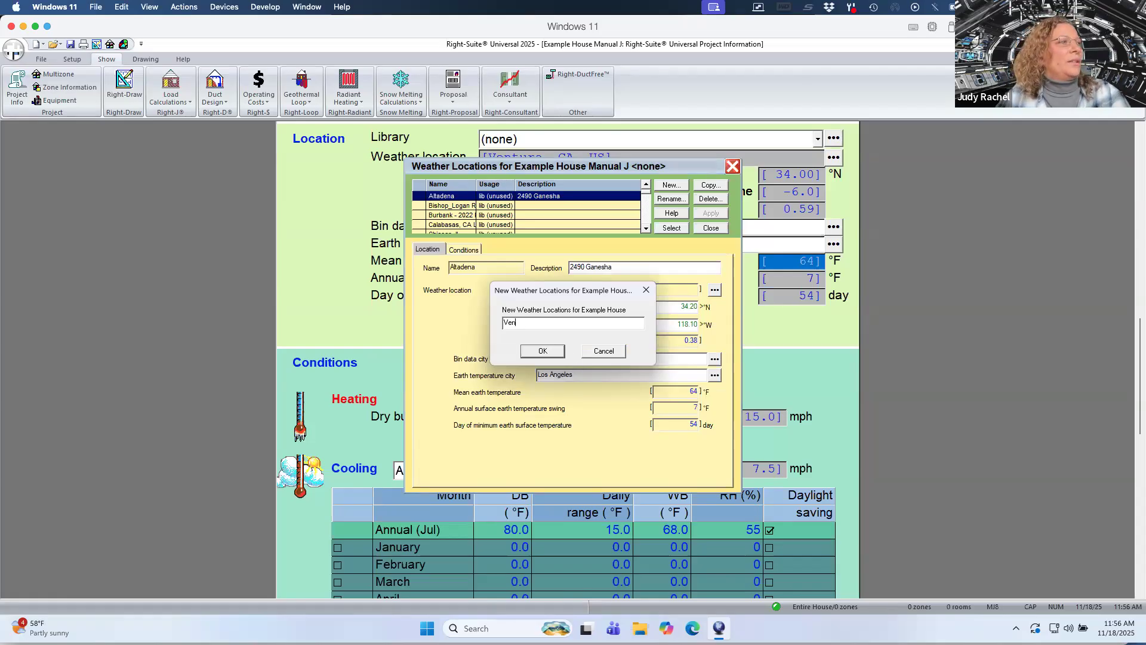
{"action": "type", "text": "tura -3C REN"}
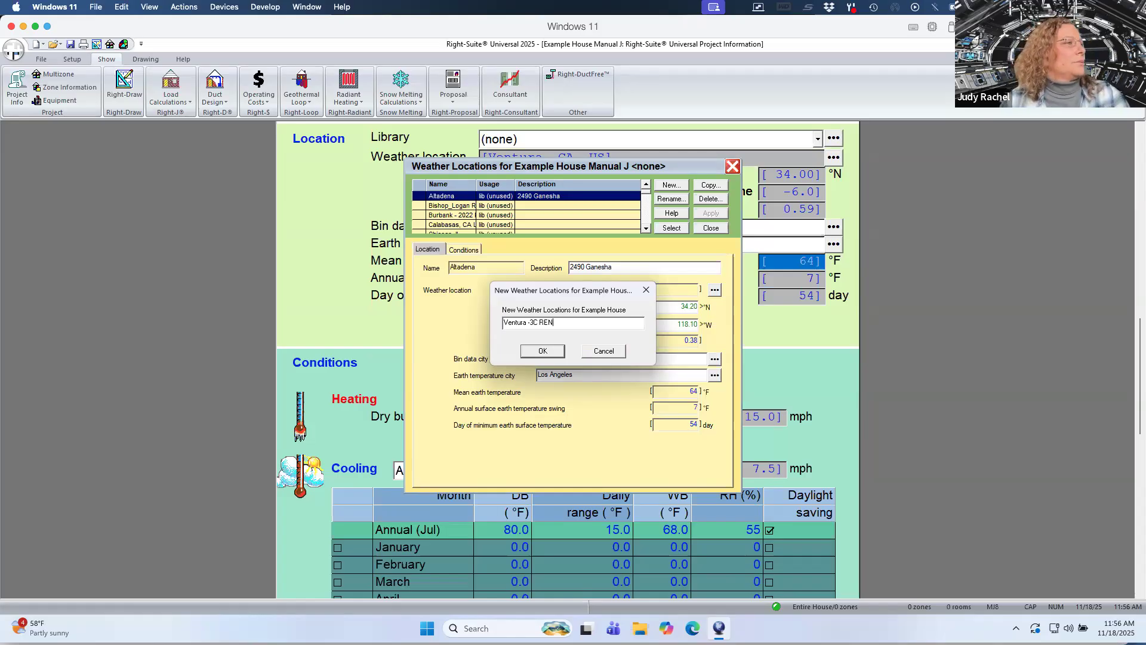
{"action": "left_click", "coordinate": [548, 355]}
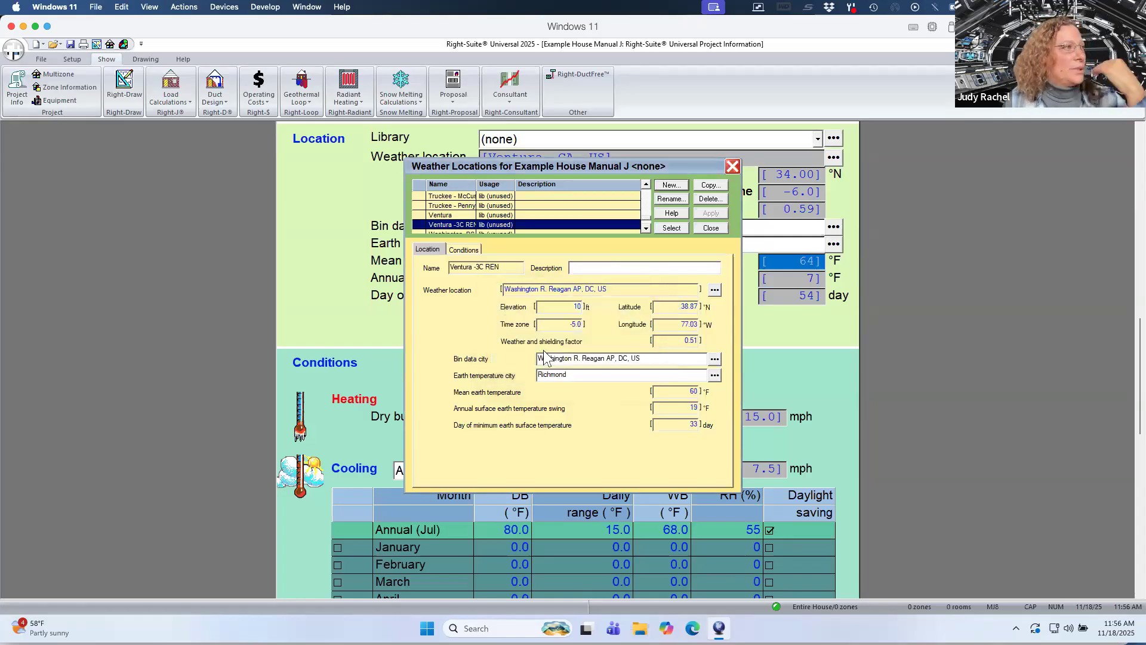
{"action": "left_click", "coordinate": [589, 267]}
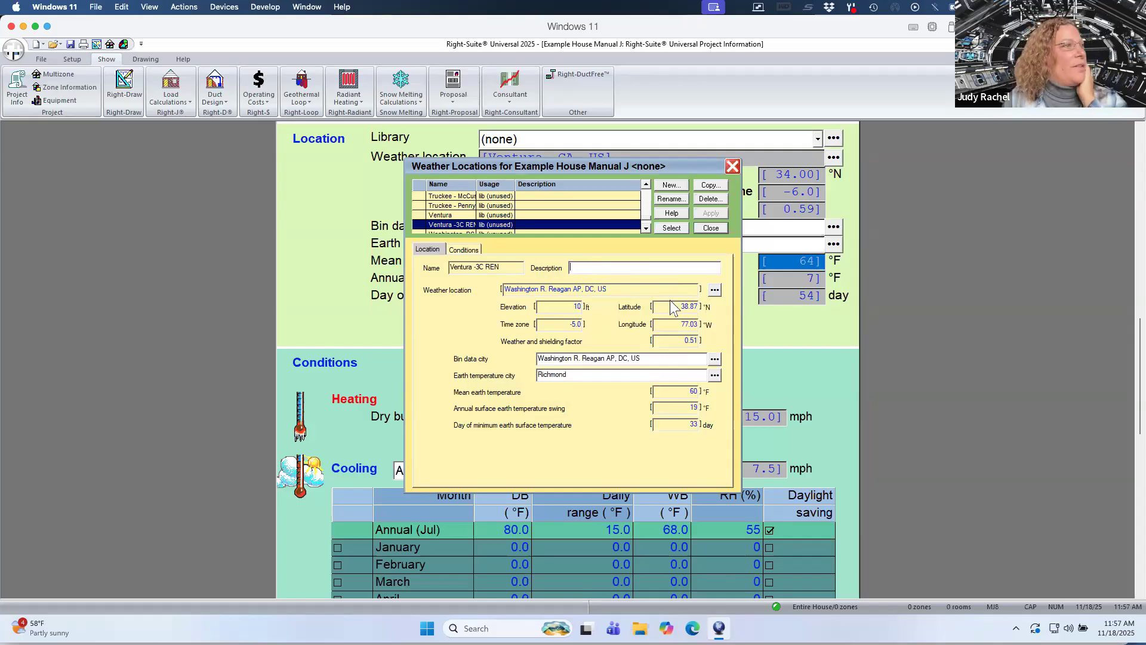
Set this library entry's weather location to Ventura in California, USA.
{"action": "left_click", "coordinate": [714, 289]}
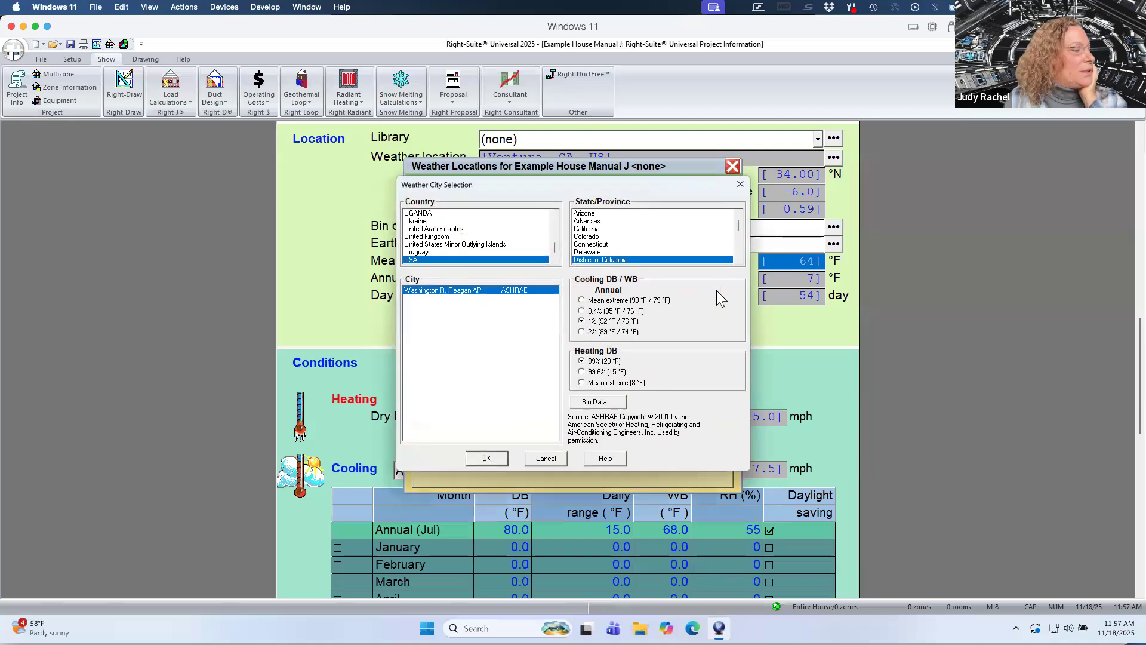
{"action": "left_click", "coordinate": [599, 229]}
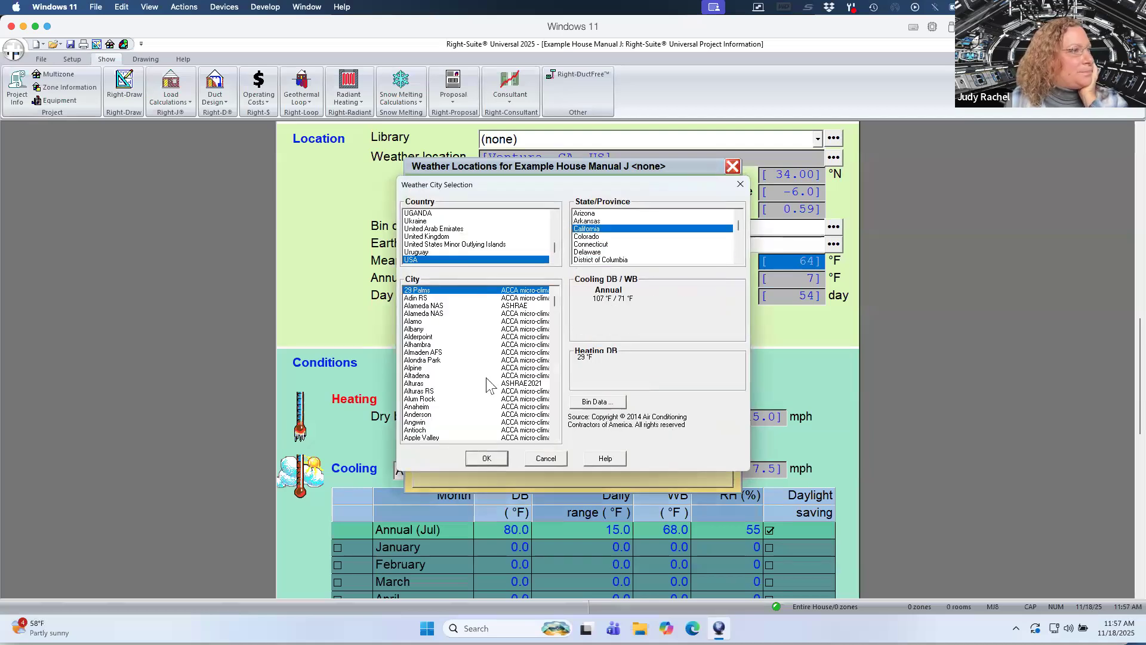
{"action": "left_click", "coordinate": [466, 377]}
{"action": "key", "text": "v"}
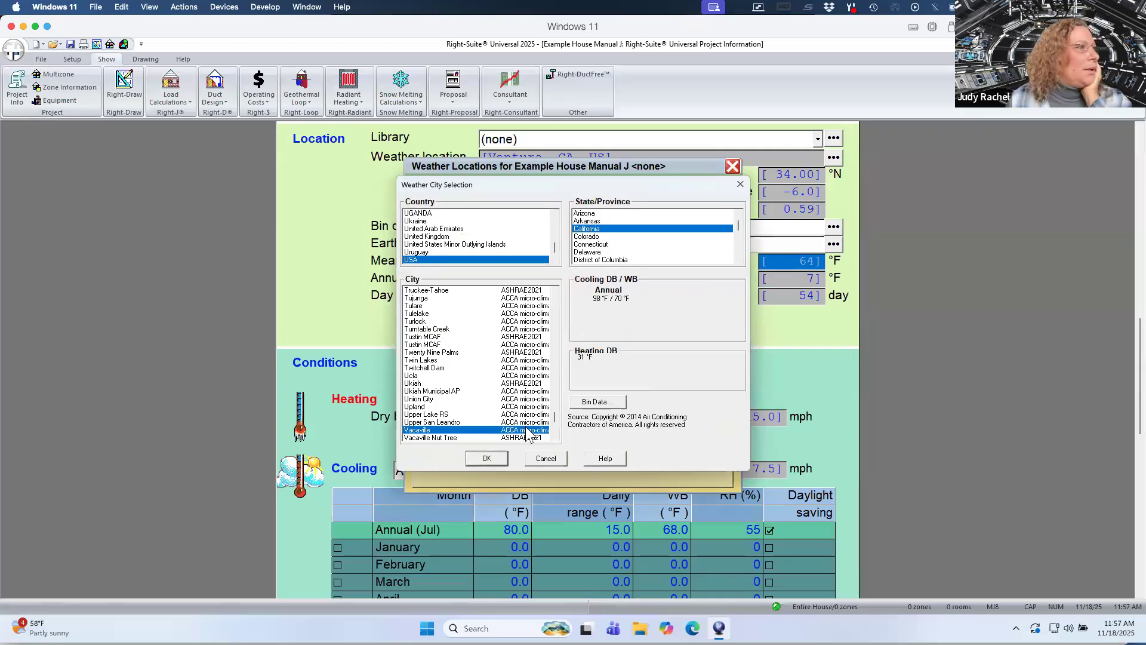
{"action": "left_click", "coordinate": [553, 429]}
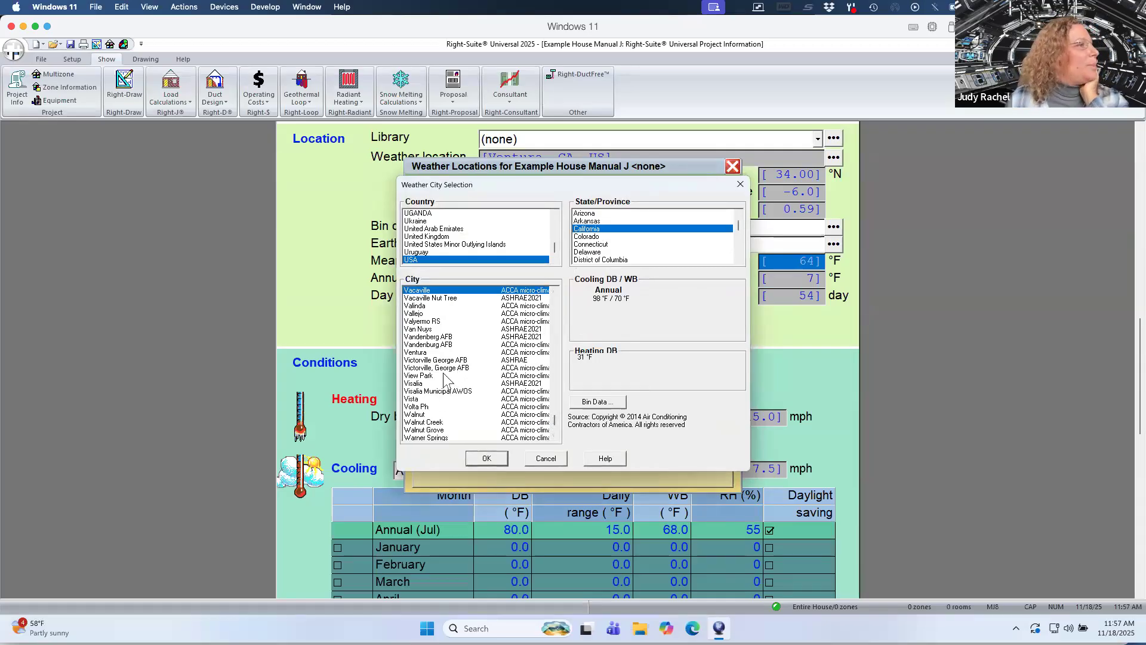
{"action": "left_click", "coordinate": [433, 352]}
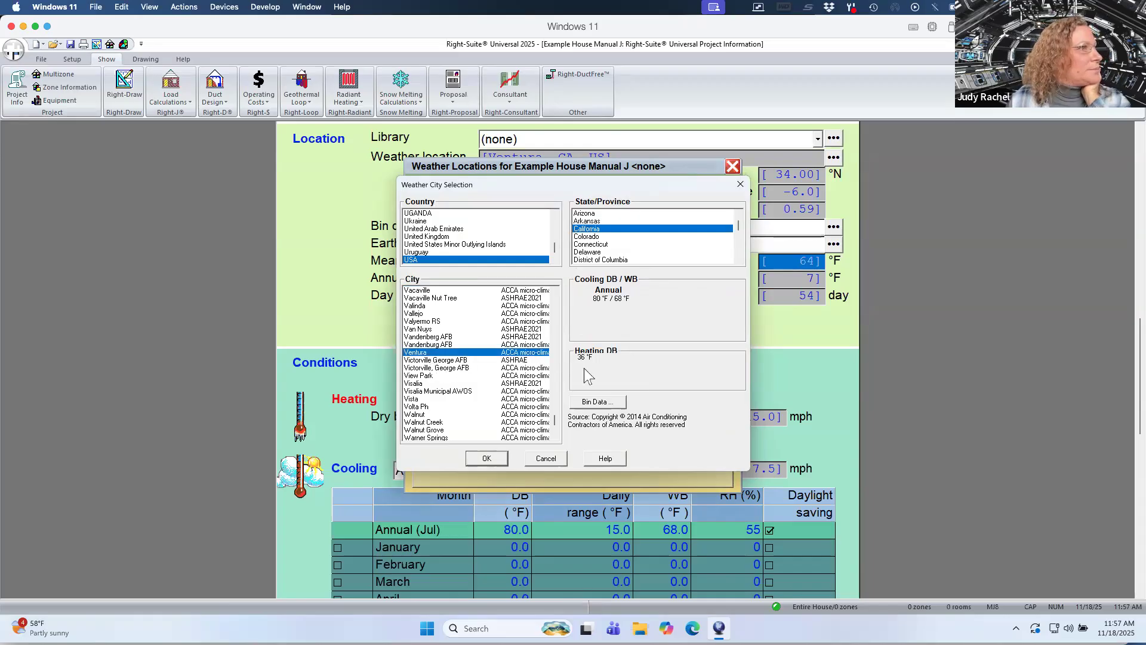
{"action": "left_click", "coordinate": [492, 460]}
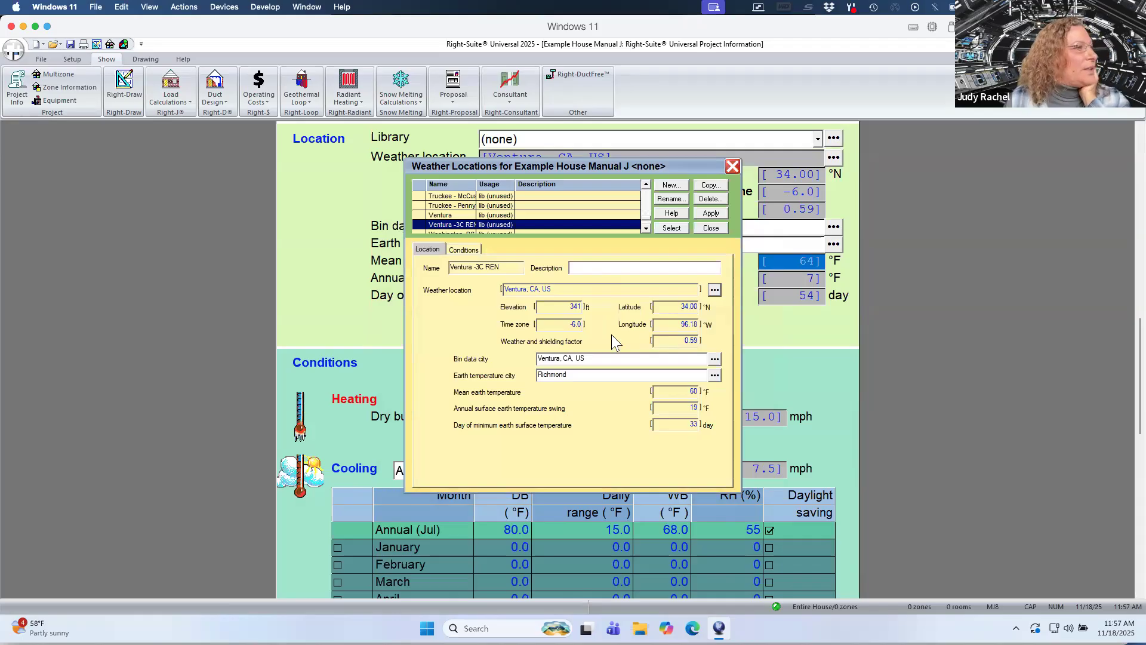
Set the entry's elevation to 176 ft and its latitude to 34.20 °N.
{"action": "double_click", "coordinate": [574, 307]}
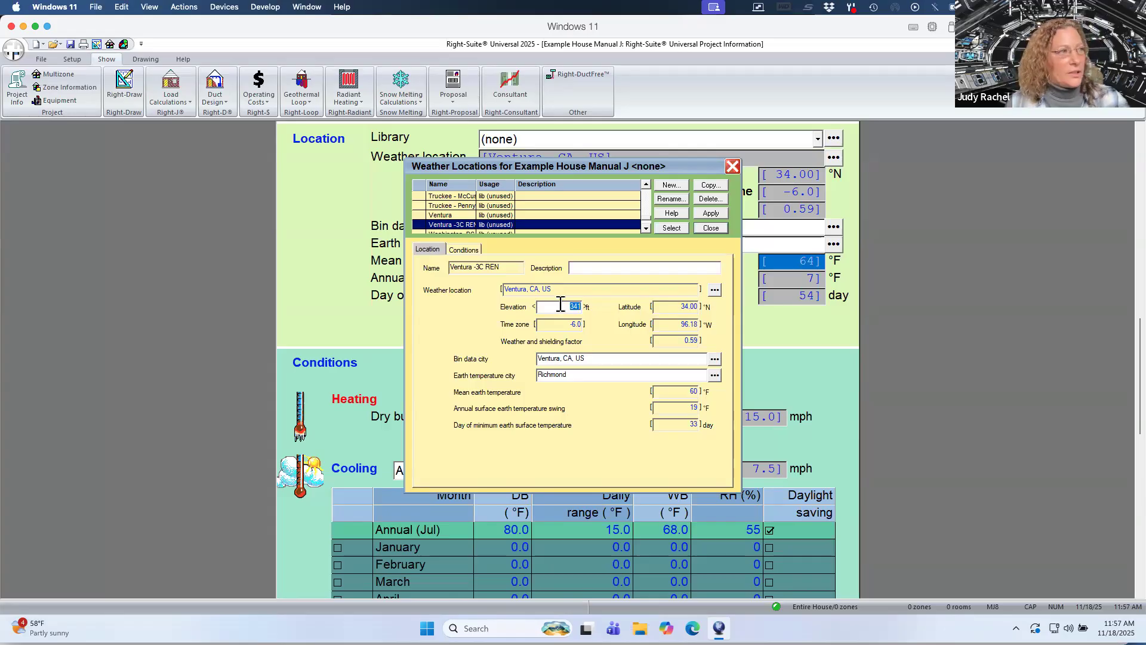
{"action": "type", "text": "176"}
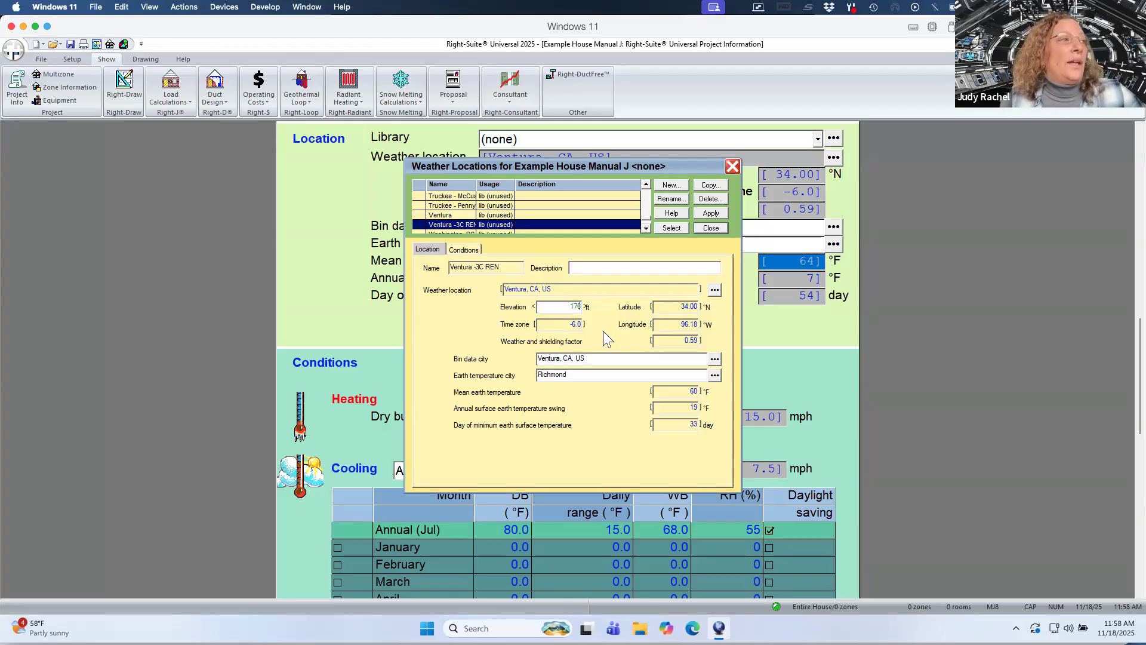
{"action": "left_click", "coordinate": [678, 307]}
{"action": "left_click_drag", "start_coordinate": [678, 307], "coordinate": [716, 308]}
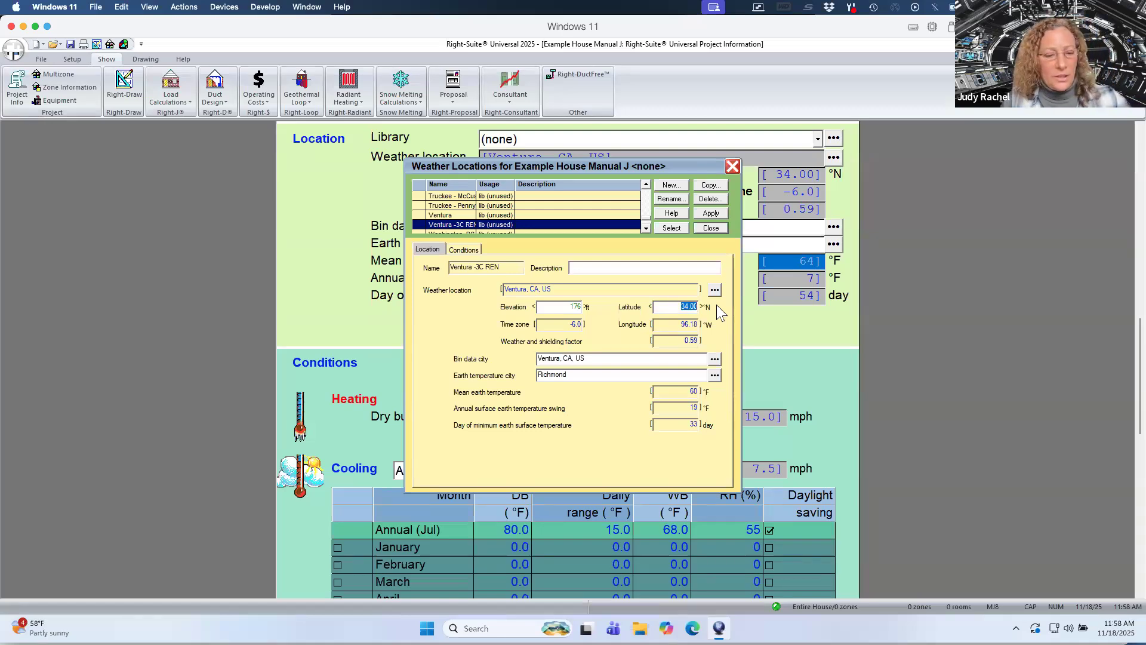
{"action": "type", "text": "34"}
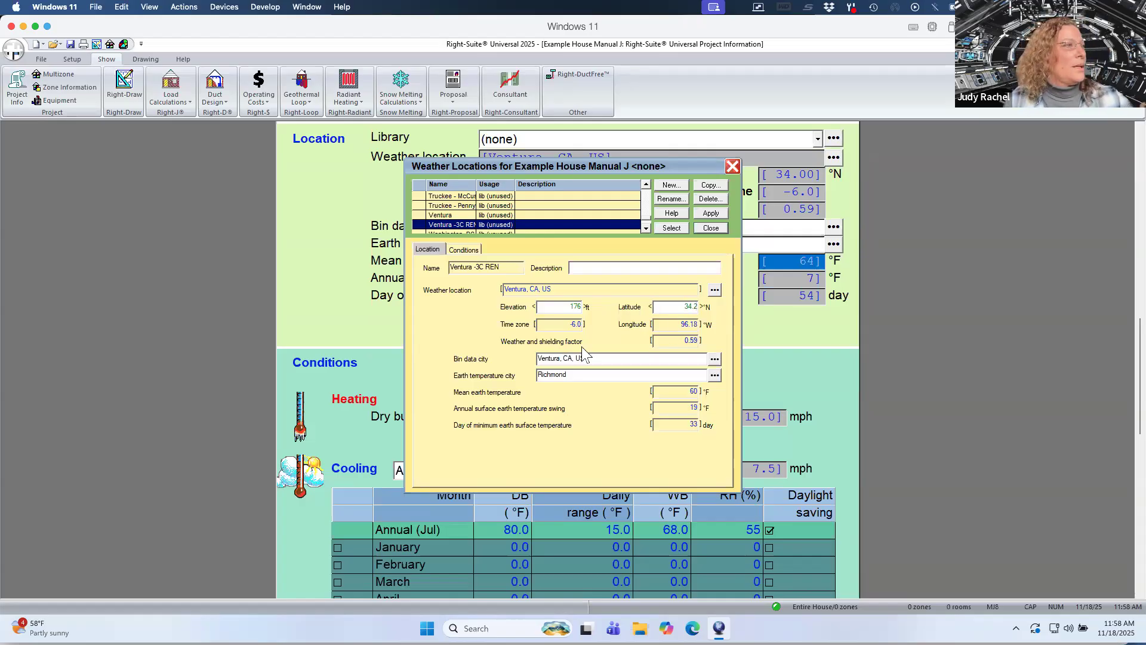
Set the entry's longitude to 119.30 °W and its time zone to -8.0.
{"action": "left_click", "coordinate": [553, 324]}
{"action": "left_click_drag", "start_coordinate": [566, 325], "coordinate": [603, 322]}
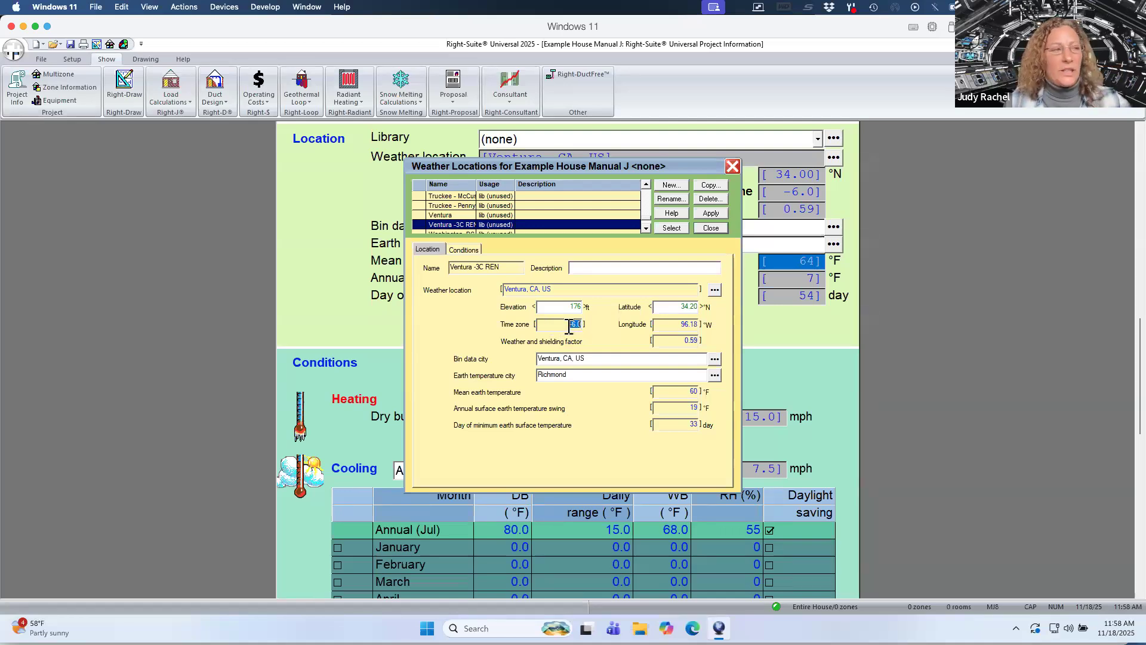
{"action": "left_click_drag", "start_coordinate": [678, 326], "coordinate": [711, 325]}
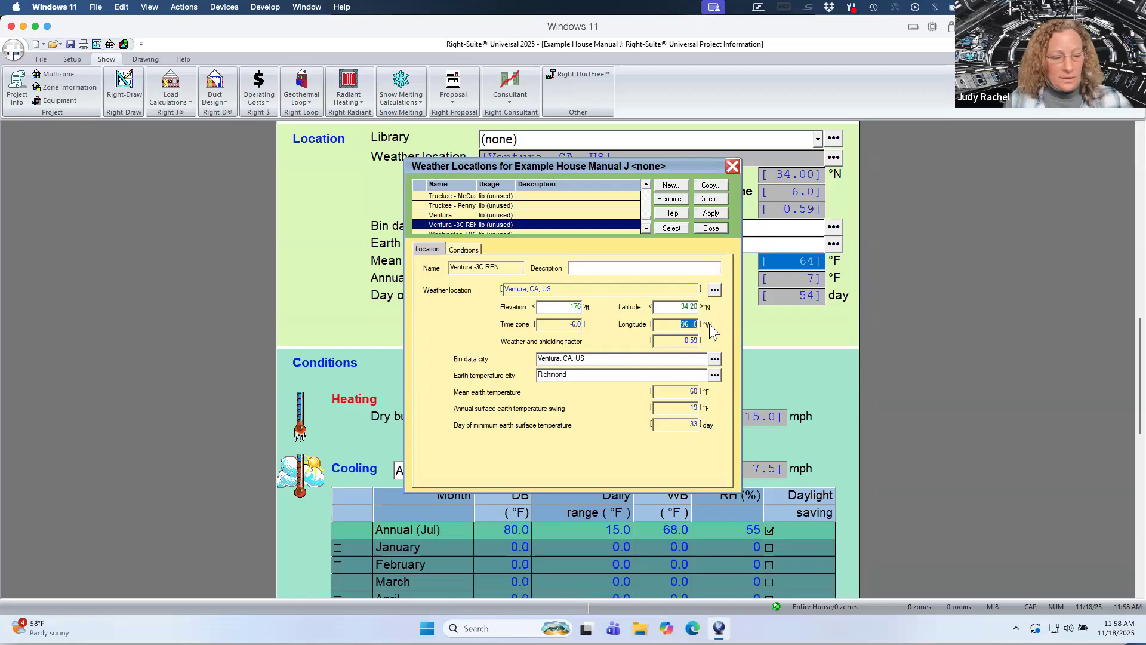
{"action": "key", "text": "F3"}
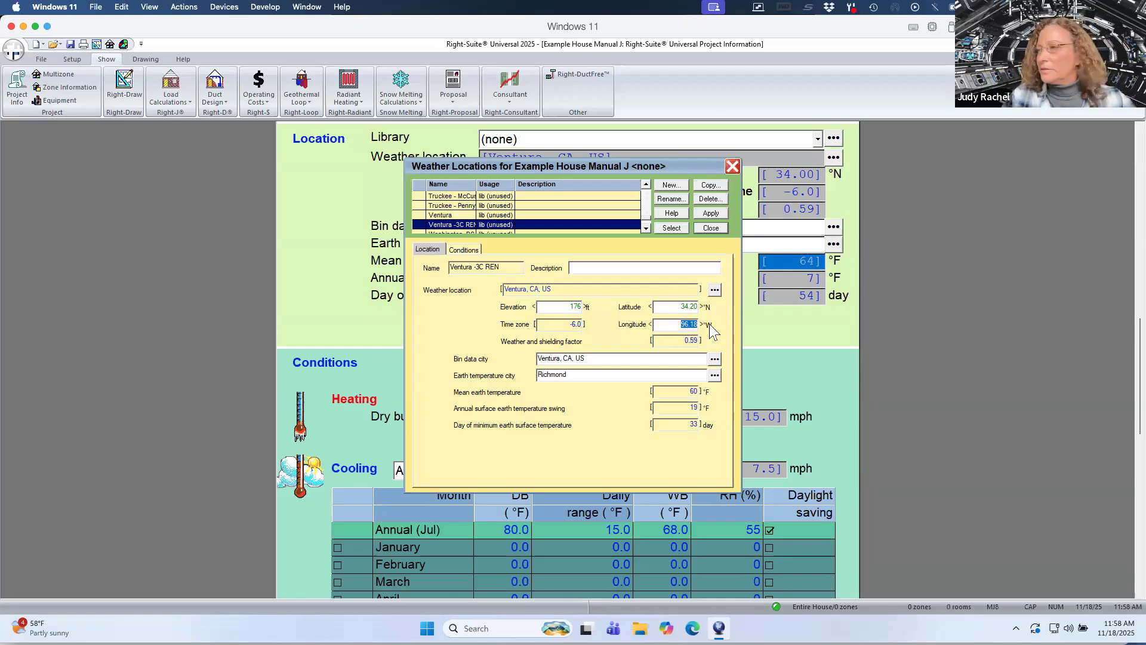
{"action": "type", "text": "11"}
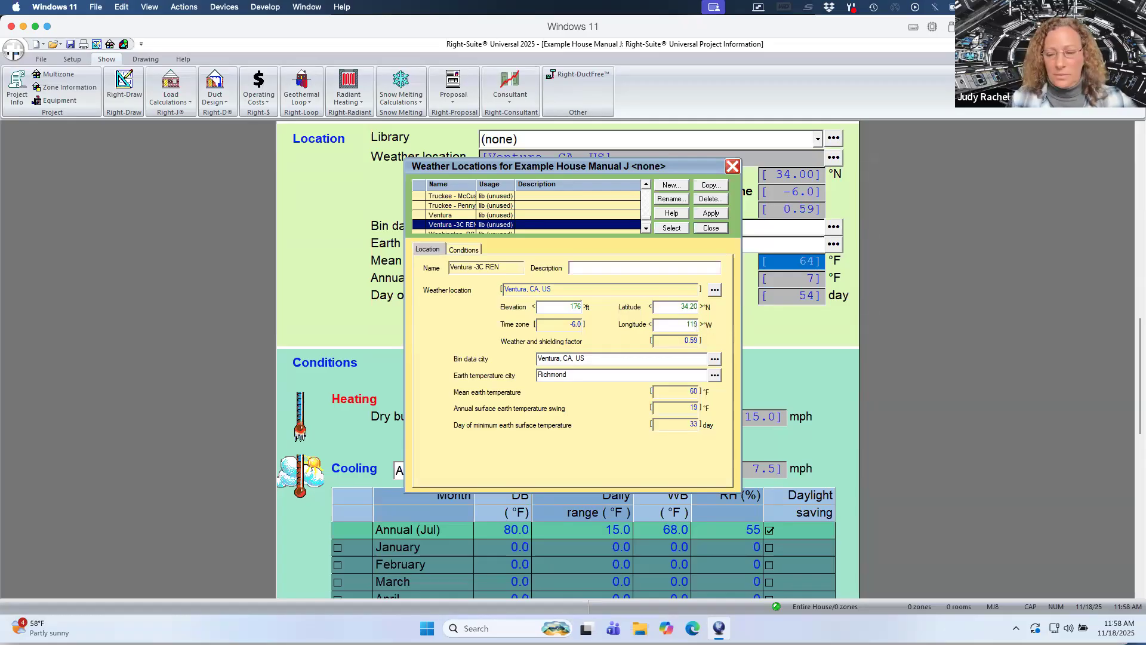
{"action": "type", "text": "9"}
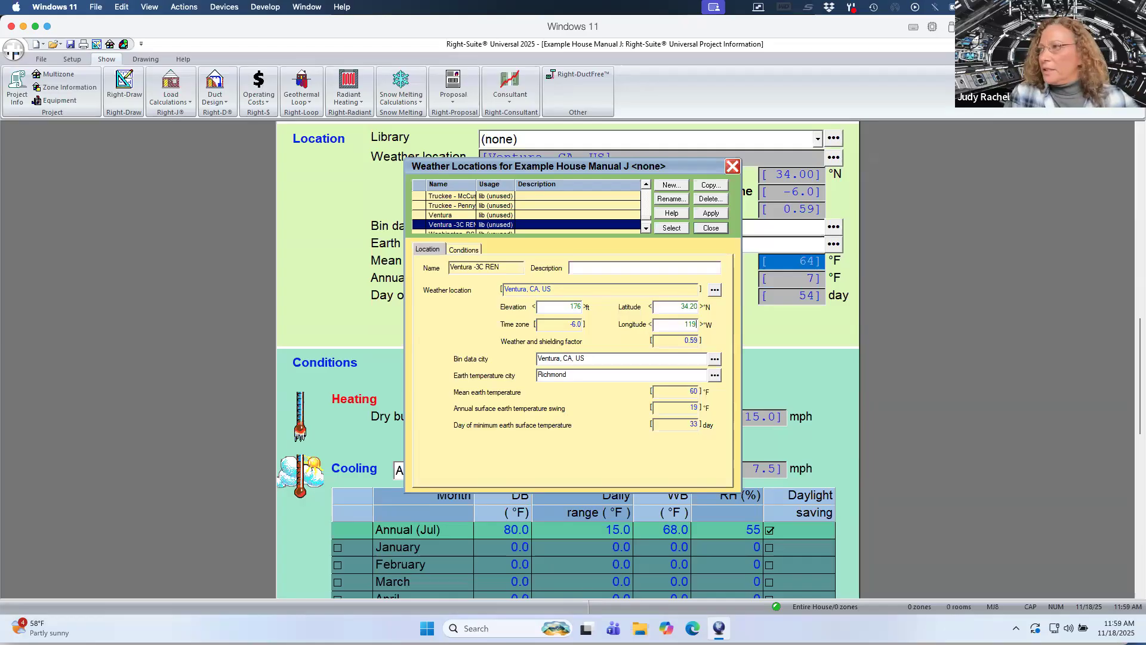
{"action": "type", "text": ".3"}
{"action": "left_click", "coordinate": [564, 324]}
{"action": "left_click_drag", "start_coordinate": [564, 325], "coordinate": [581, 325]}
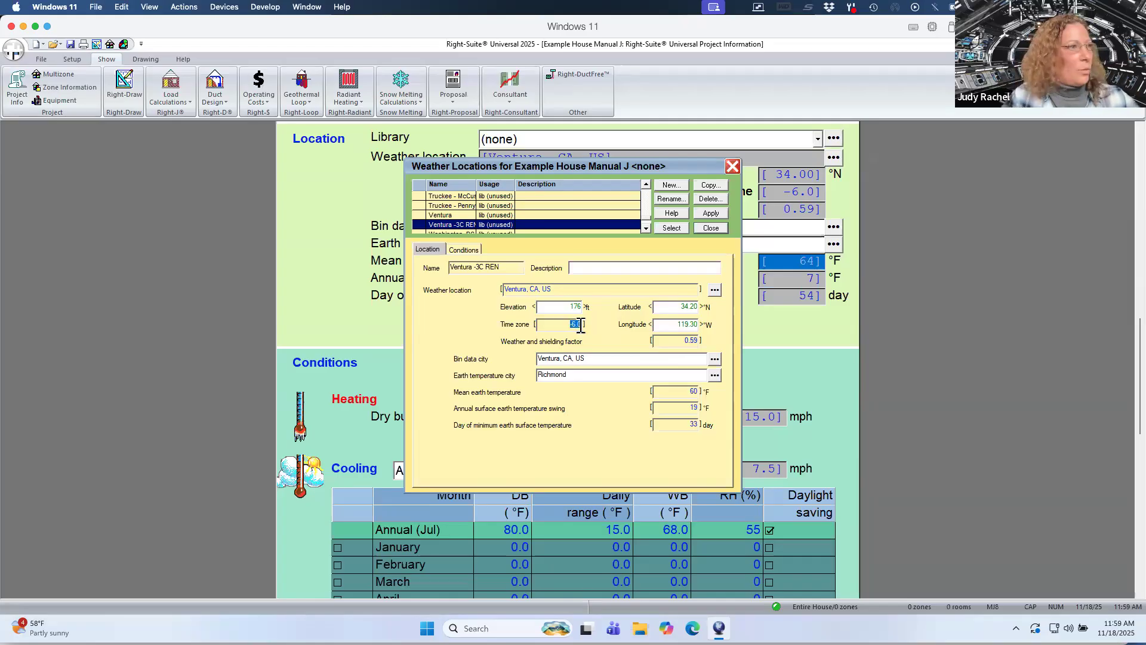
{"action": "key", "text": "BackSpace"}
{"action": "left_click", "coordinate": [574, 324]}
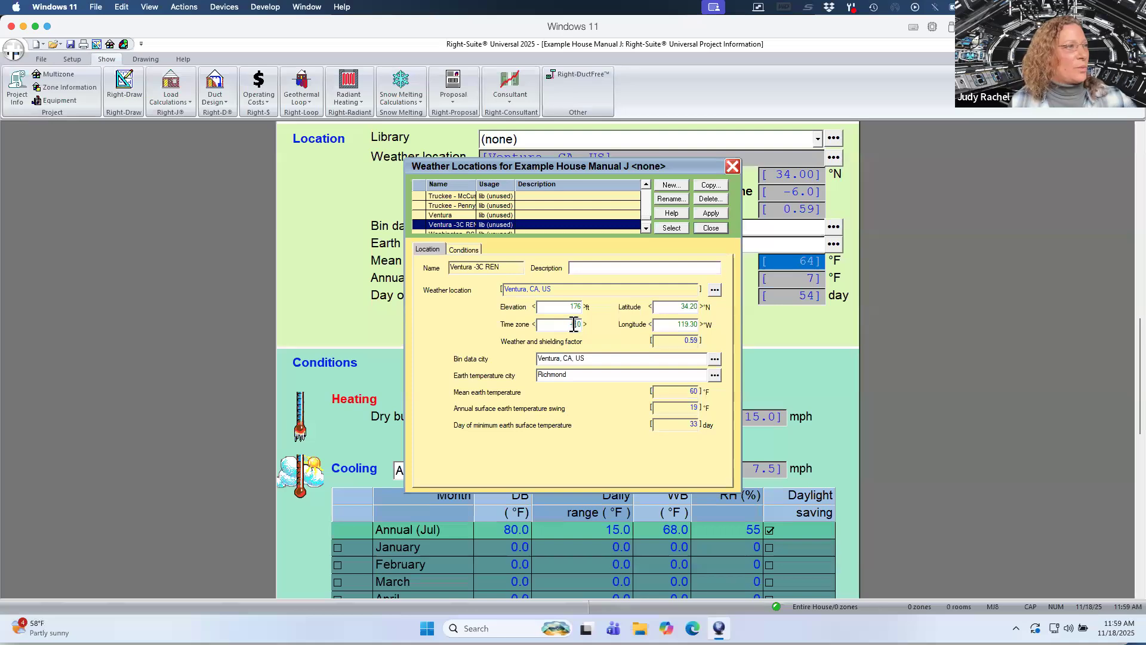
{"action": "type", "text": "-8"}
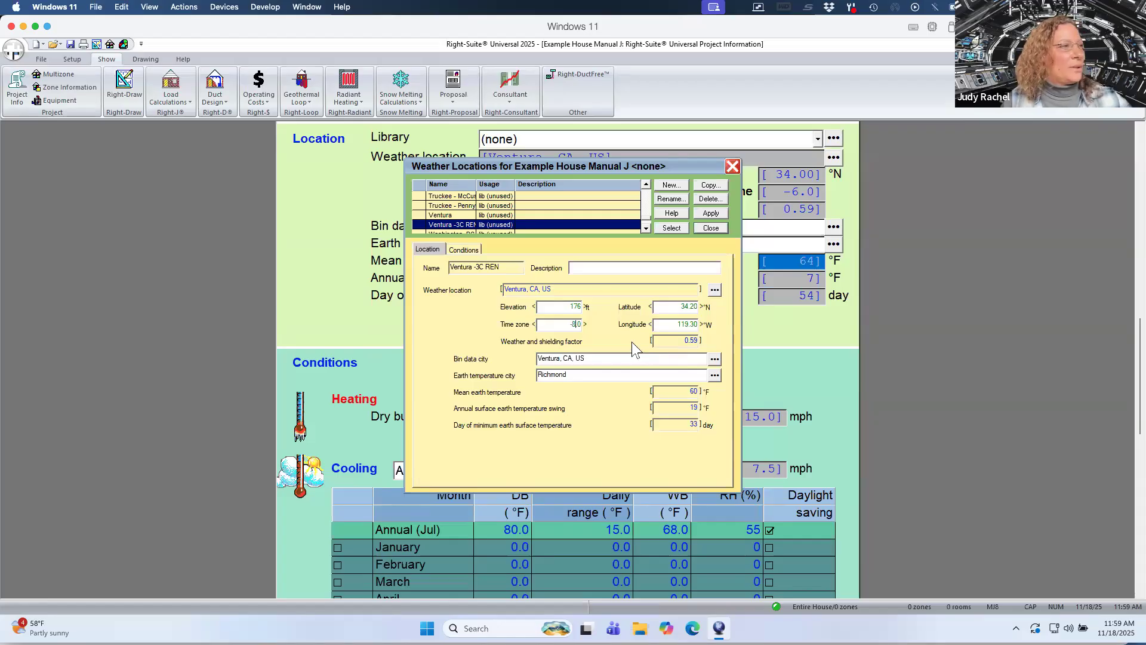
Choose Los Angeles, California as this entry's earth temperature city.
{"action": "left_click", "coordinate": [716, 373]}
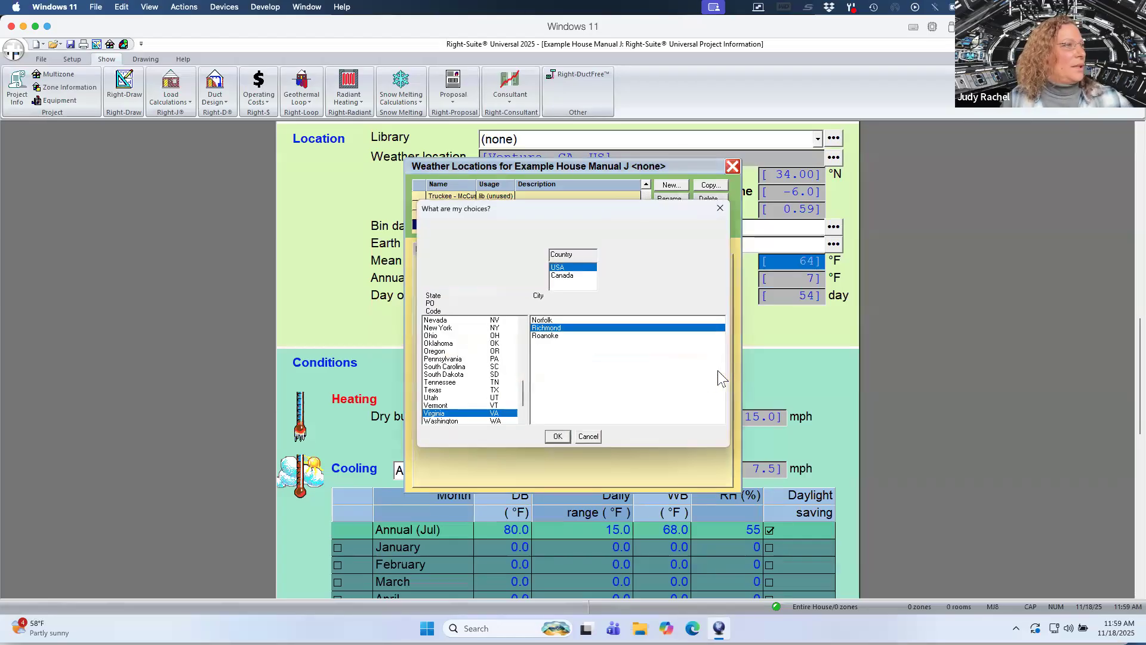
{"action": "left_click_drag", "start_coordinate": [521, 387], "coordinate": [520, 330]}
{"action": "left_click", "coordinate": [459, 345]}
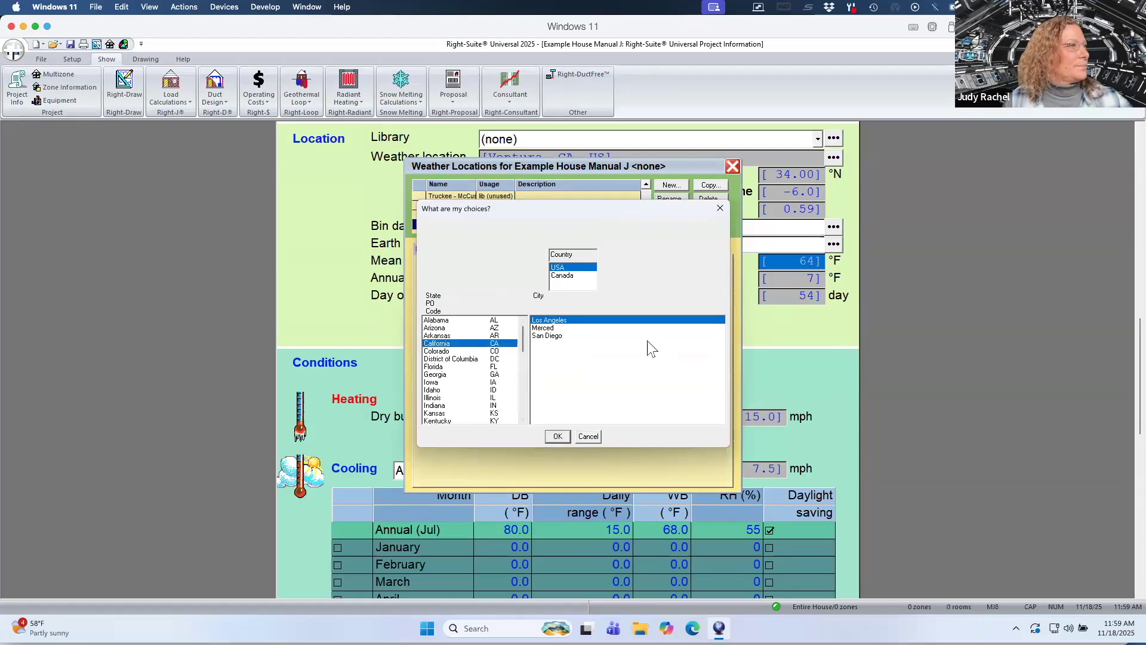
{"action": "left_click", "coordinate": [557, 436]}
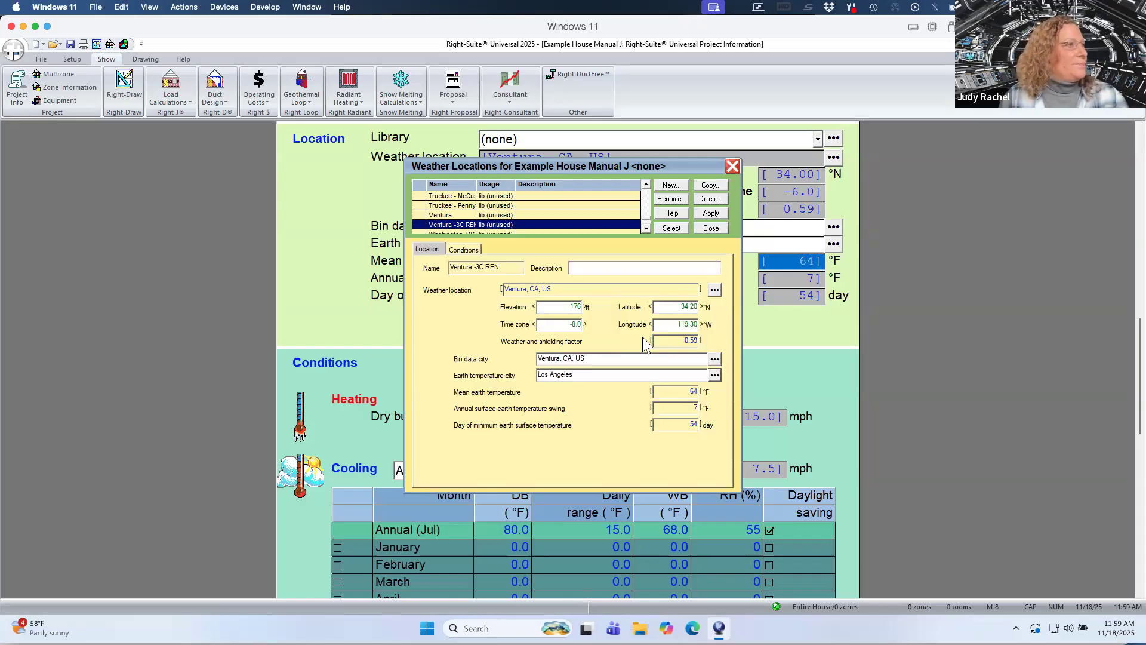
Set the annual cooling wet bulb to 67 °F, then apply and select the Ventura -3C REN location for the project.
{"action": "left_click", "coordinate": [465, 250]}
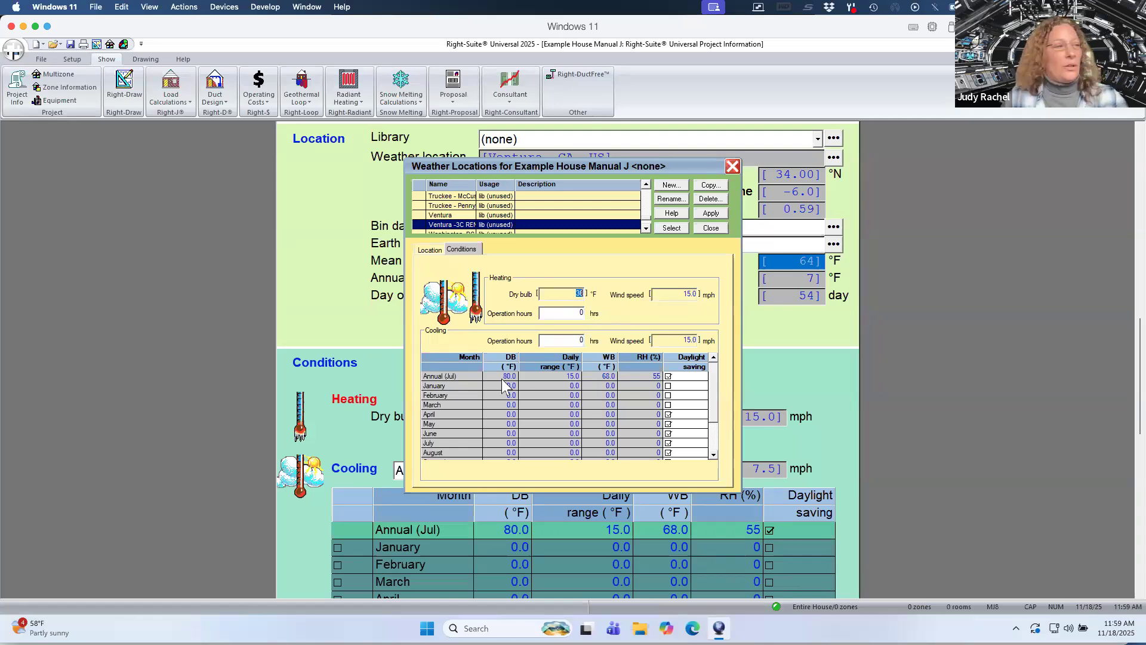
{"action": "left_click", "coordinate": [600, 376]}
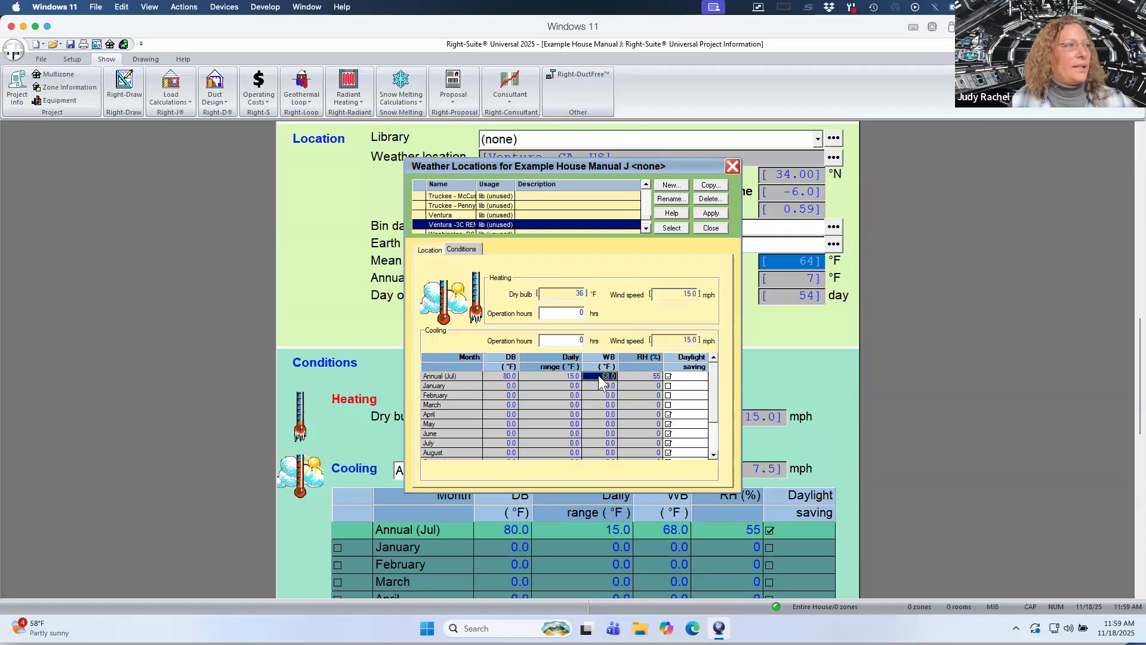
{"action": "type", "text": "67"}
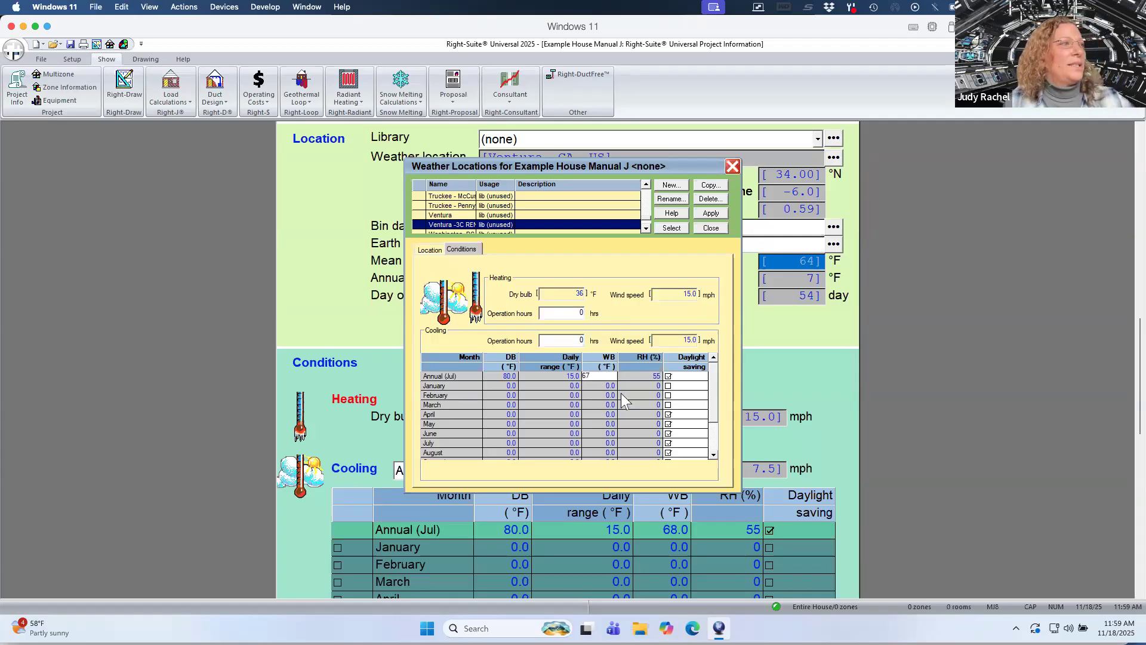
{"action": "key", "text": "Return"}
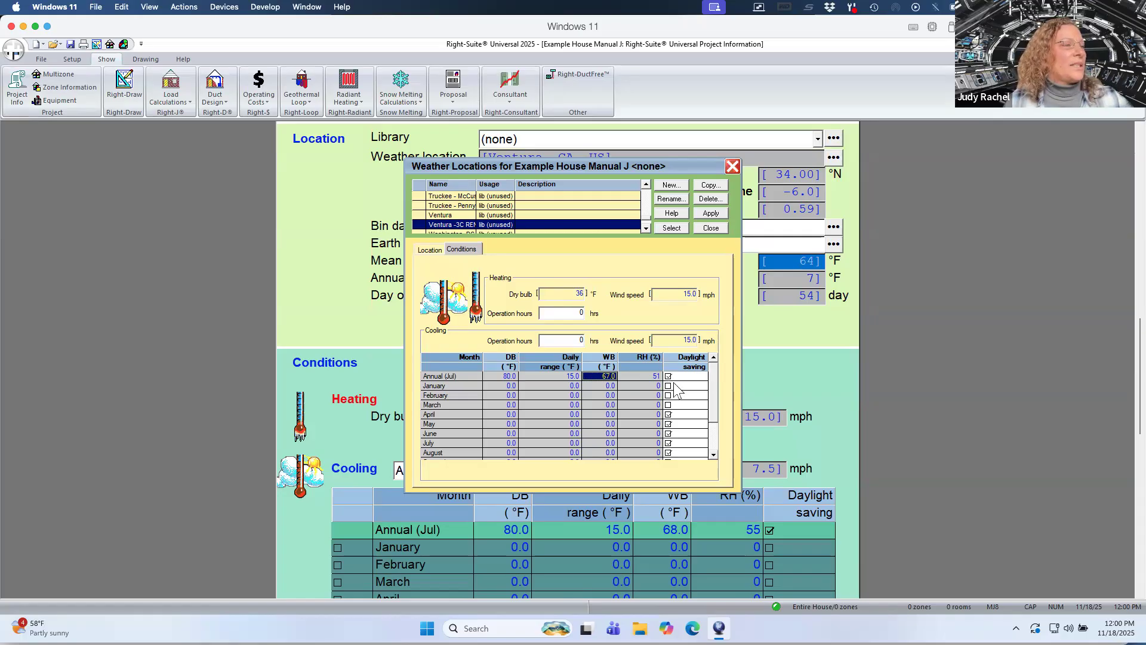
{"action": "left_click", "coordinate": [711, 214]}
{"action": "left_click", "coordinate": [671, 228]}
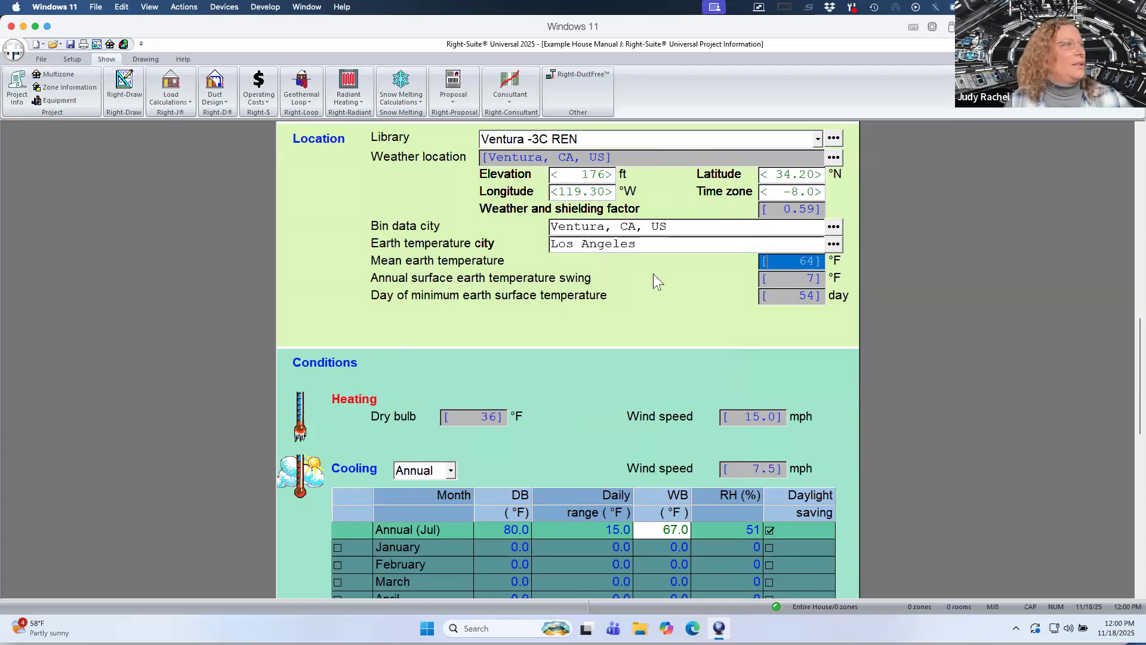
Switch to the 2025 Wind Shielding Factors PDF and review the California weather station shielding factors.
{"action": "key", "text": "ctrl+Up"}
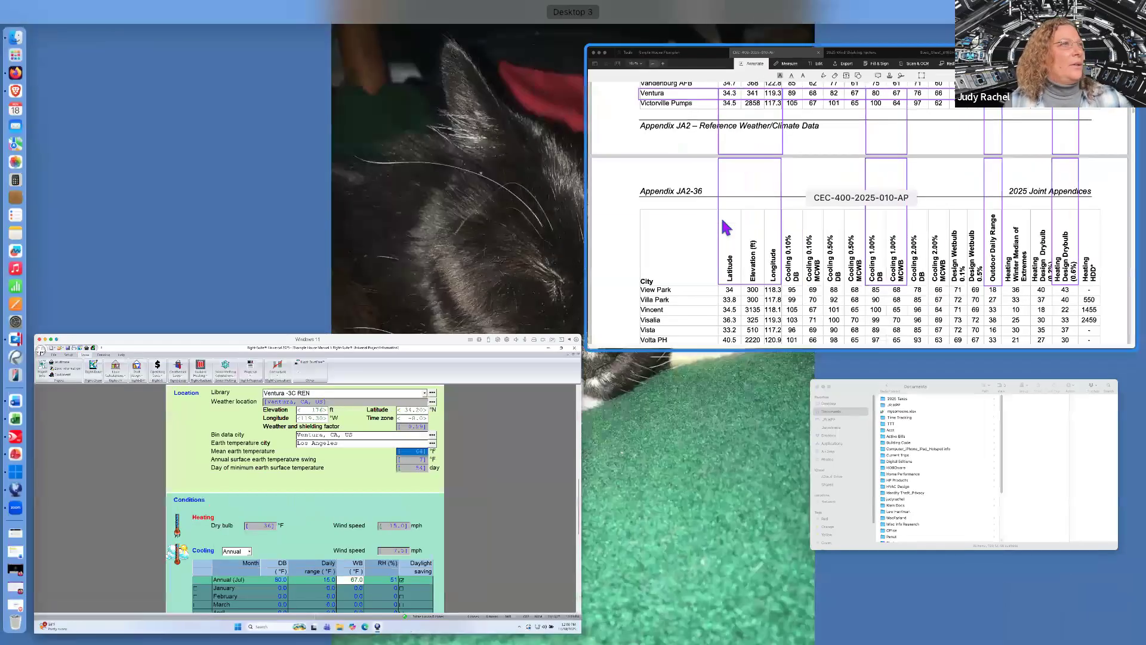
{"action": "left_click", "coordinate": [725, 228]}
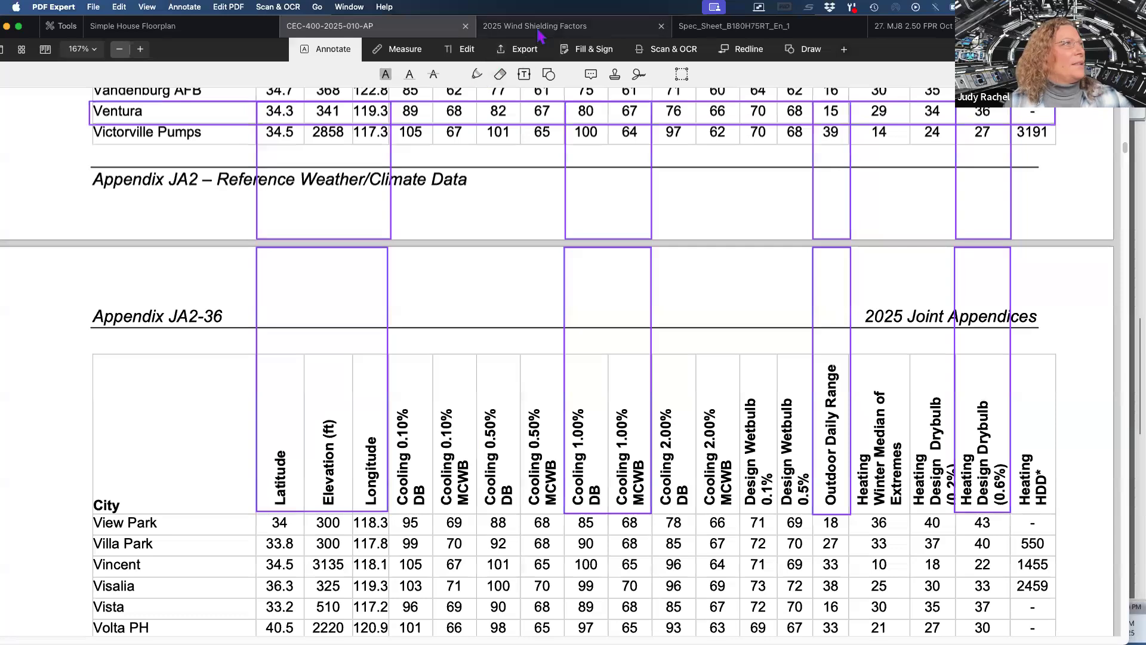
{"action": "left_click", "coordinate": [541, 32]}
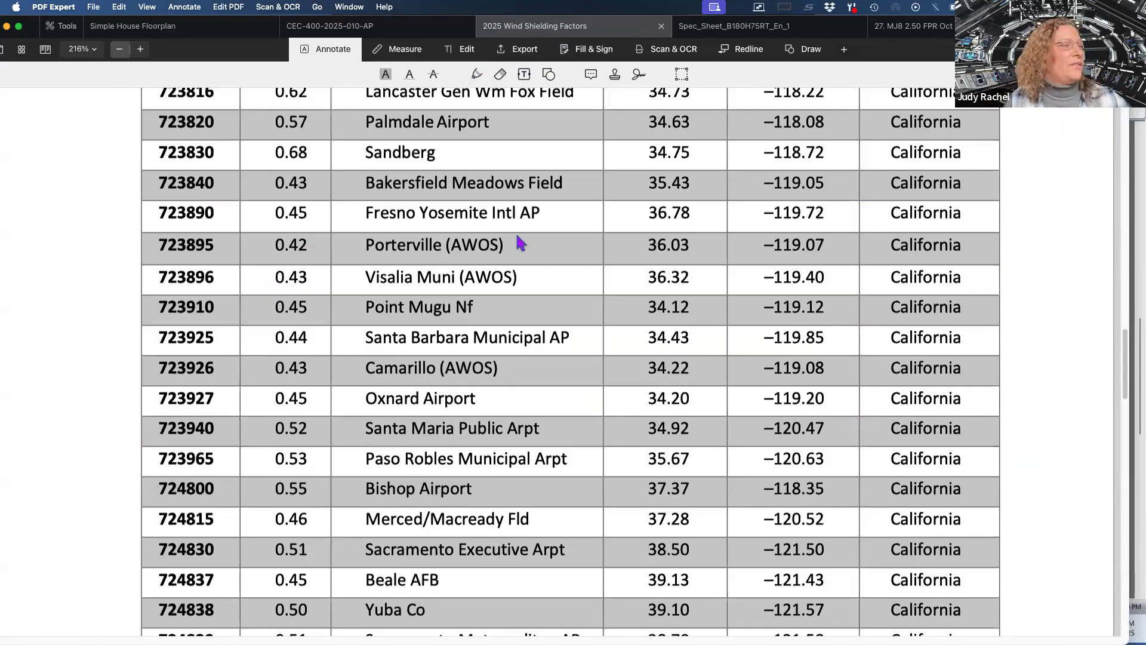
{"action": "scroll", "coordinate": [555, 233], "scroll_direction": "up", "scroll_amount": 10}
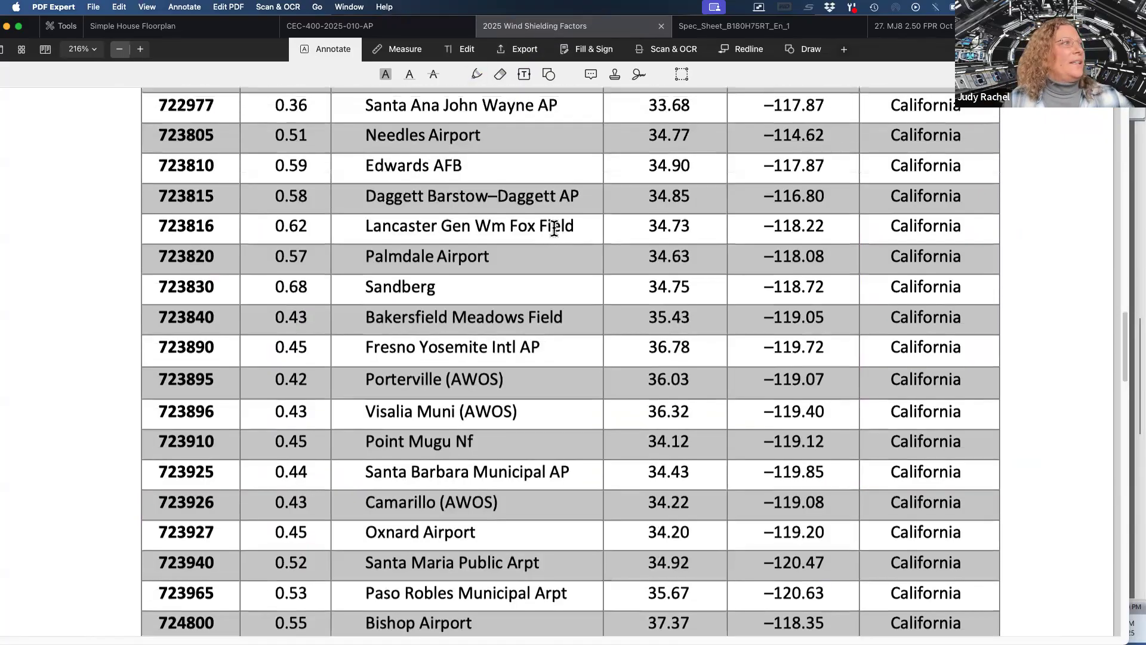
{"action": "scroll", "coordinate": [554, 235], "scroll_direction": "up", "scroll_amount": 14}
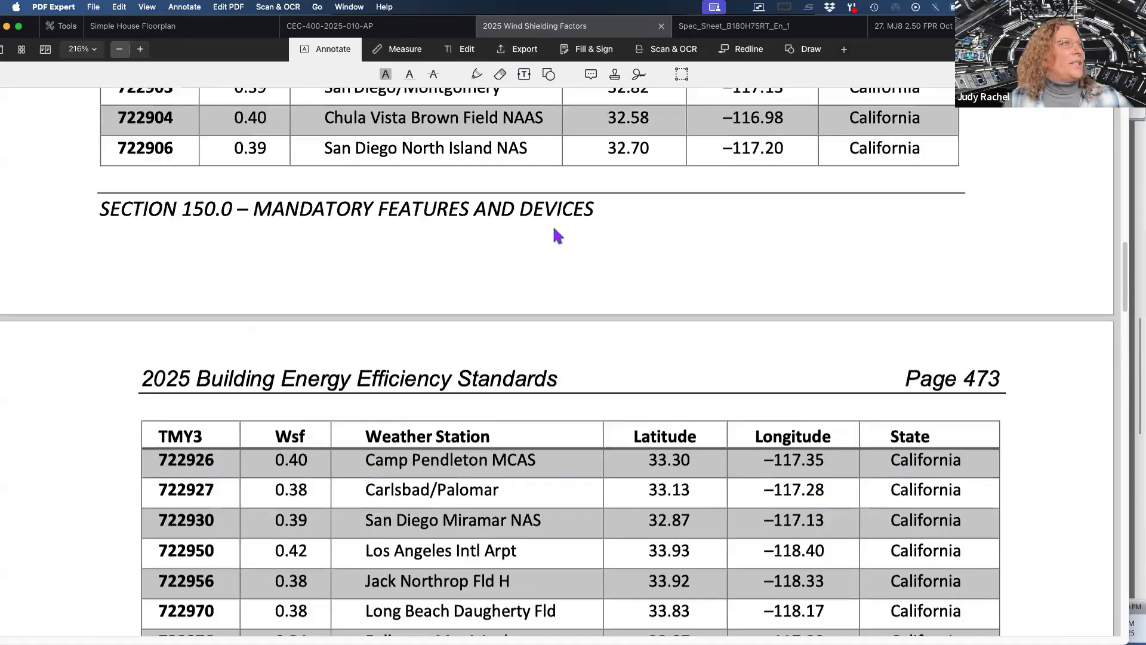
{"action": "scroll", "coordinate": [555, 234], "scroll_direction": "up", "scroll_amount": 2}
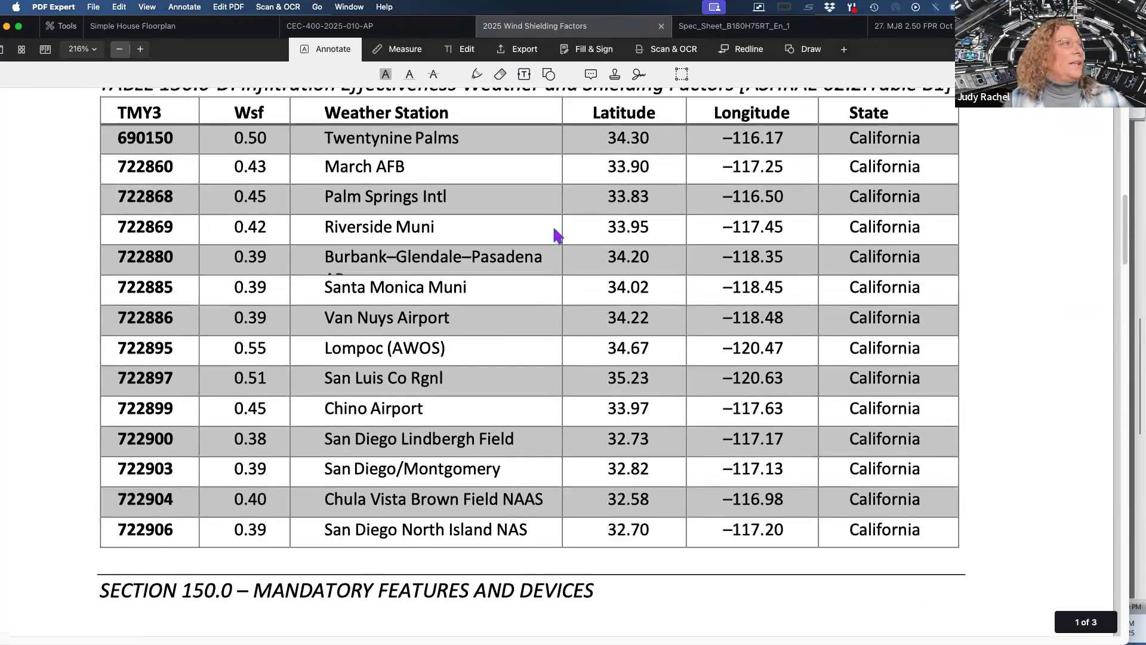
{"action": "scroll", "coordinate": [555, 234], "scroll_direction": "up", "scroll_amount": 3}
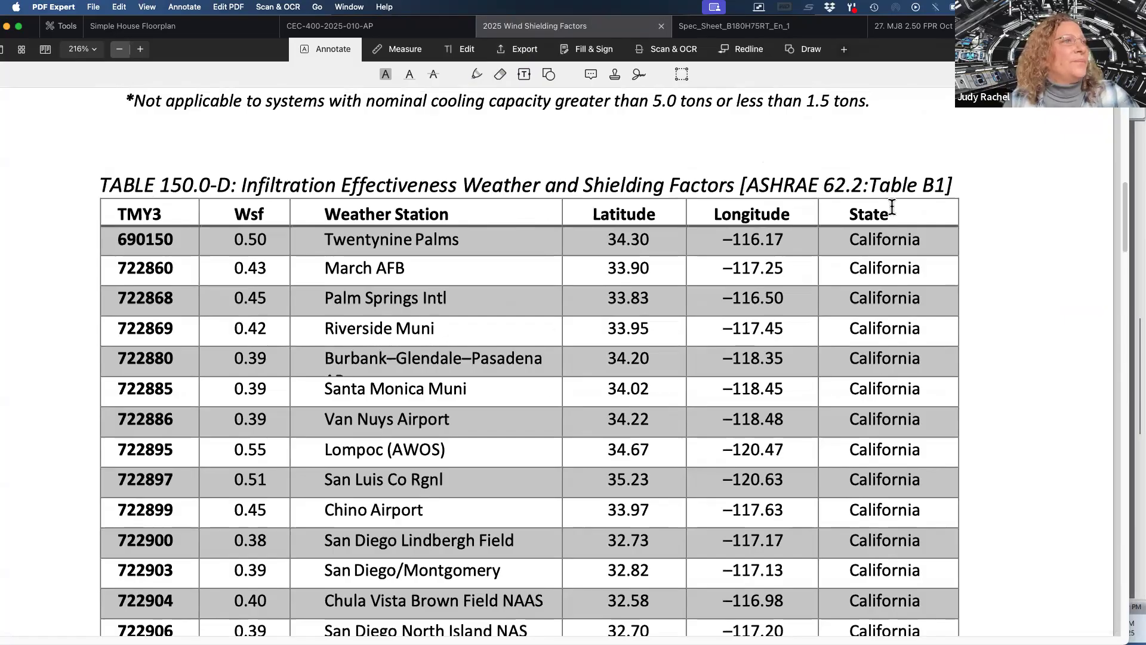
{"action": "scroll", "coordinate": [786, 362], "scroll_direction": "down", "scroll_amount": 3}
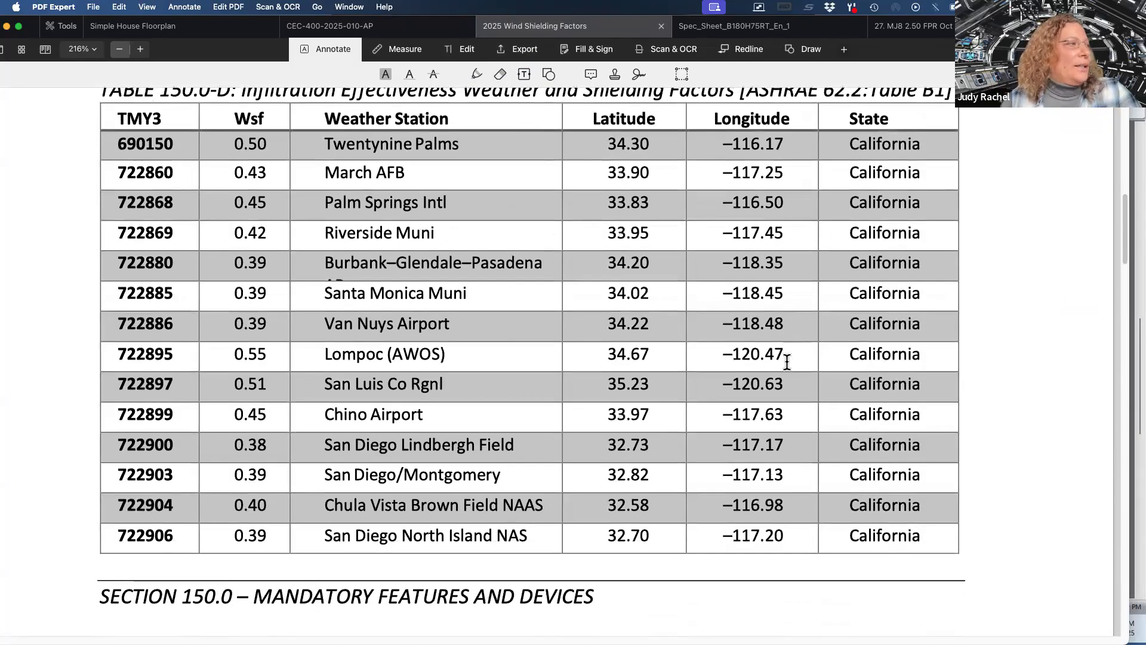
{"action": "scroll", "coordinate": [787, 362], "scroll_direction": "down", "scroll_amount": 2}
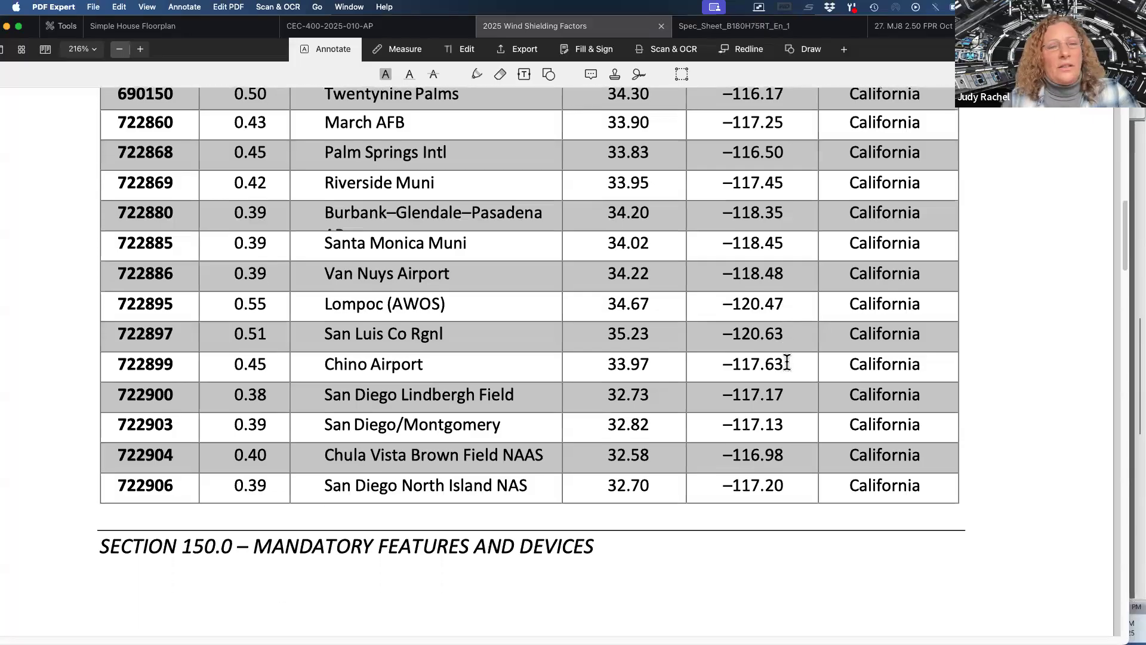
{"action": "scroll", "coordinate": [787, 362], "scroll_direction": "down", "scroll_amount": 5}
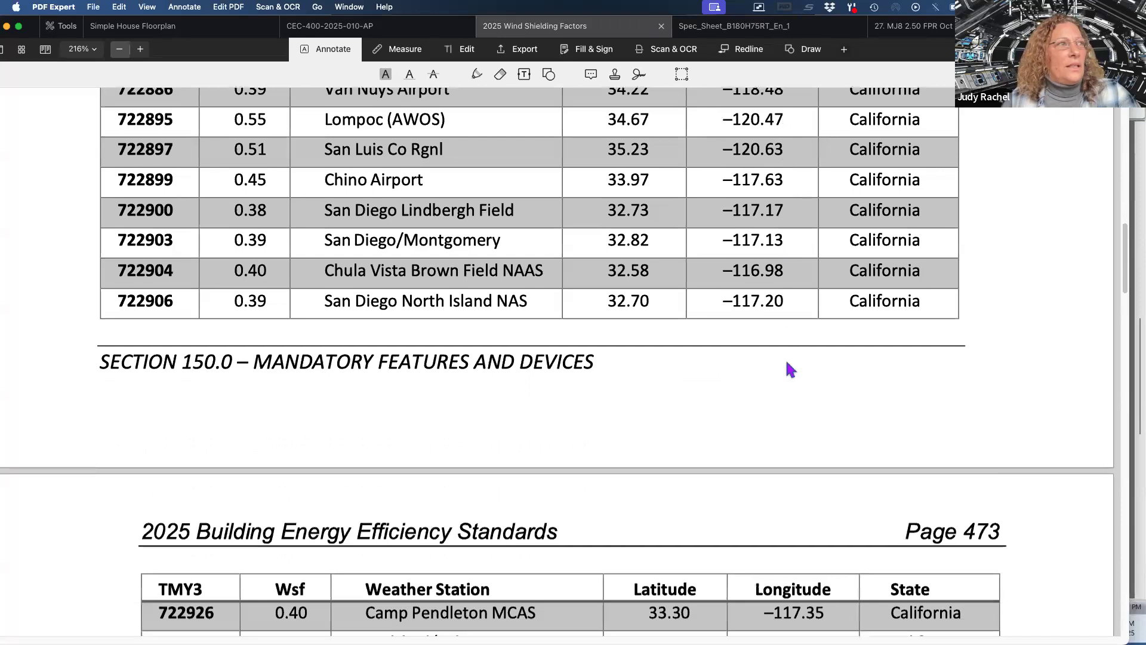
Scroll through the shielding factor table to find the Ventura County area weather stations such as Point Mugu and Oxnard.
{"action": "scroll", "coordinate": [789, 367], "scroll_direction": "down", "scroll_amount": 10}
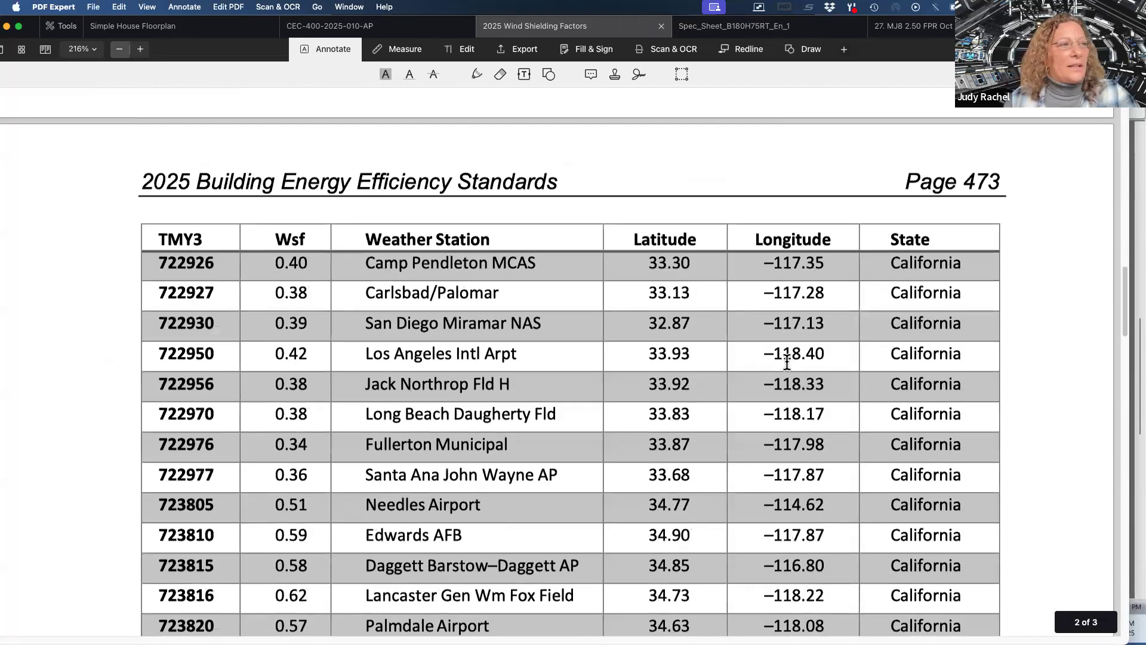
{"action": "scroll", "coordinate": [787, 363], "scroll_direction": "down", "scroll_amount": 2}
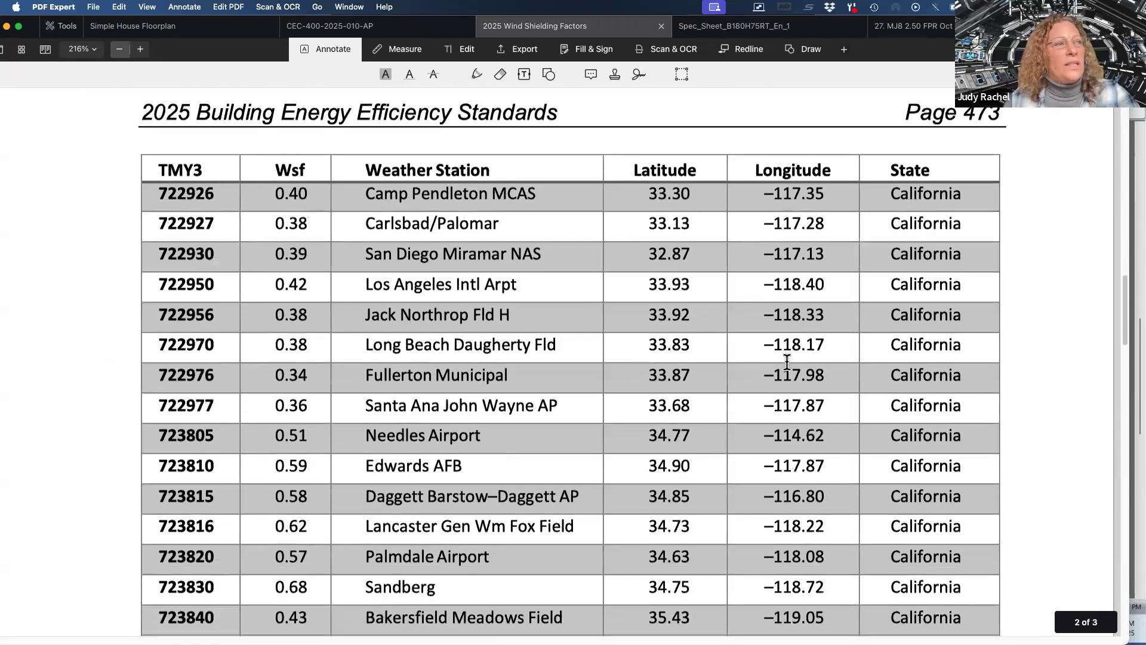
{"action": "scroll", "coordinate": [787, 362], "scroll_direction": "down", "scroll_amount": 2}
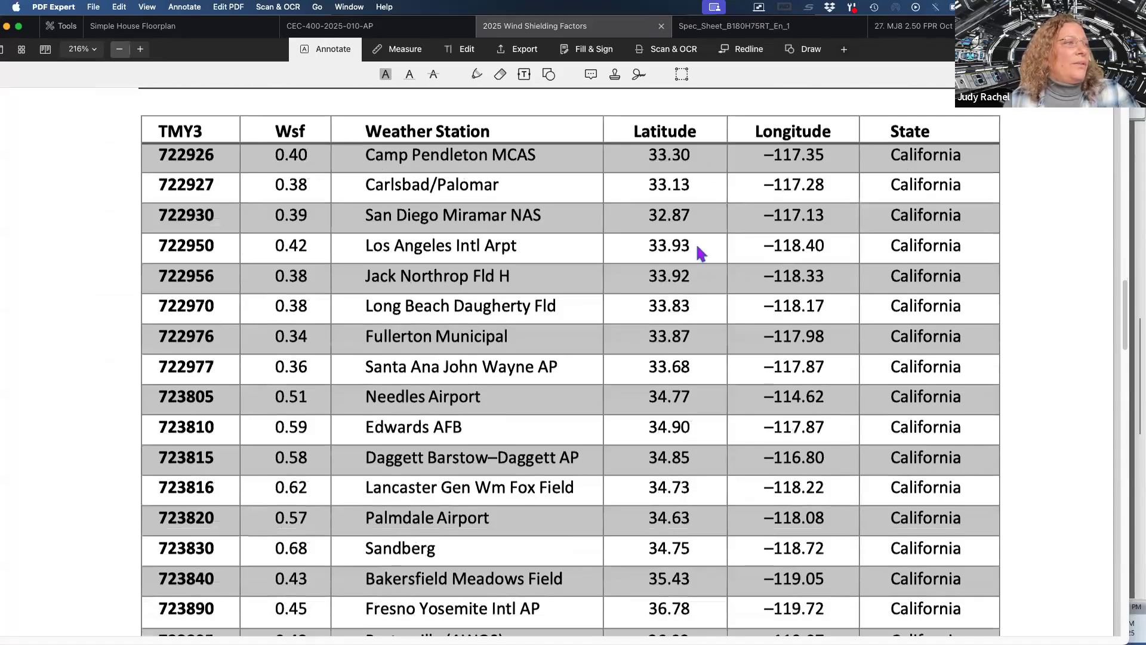
{"action": "scroll", "coordinate": [681, 500], "scroll_direction": "down", "scroll_amount": 1}
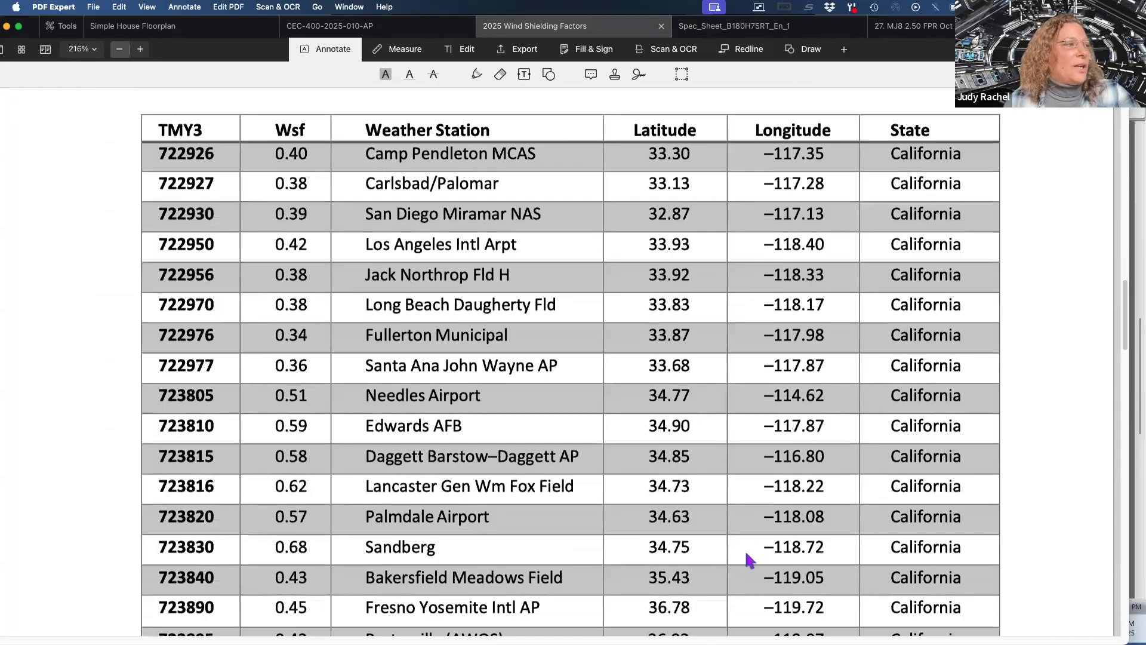
{"action": "scroll", "coordinate": [750, 560], "scroll_direction": "down", "scroll_amount": 5}
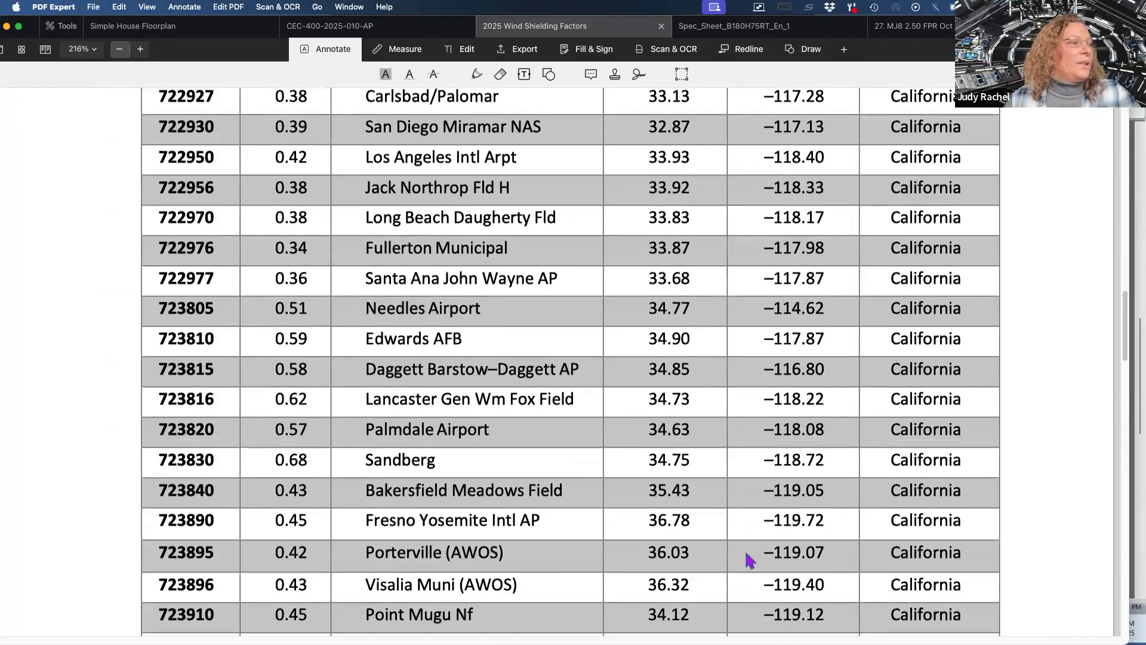
{"action": "scroll", "coordinate": [750, 560], "scroll_direction": "down", "scroll_amount": 5}
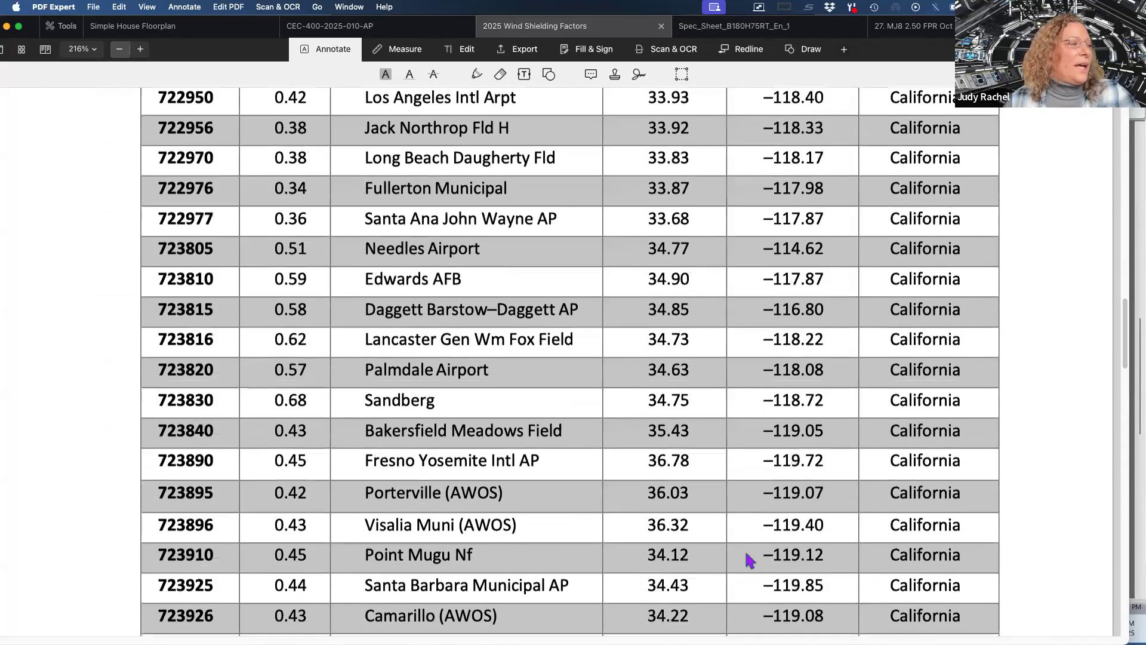
{"action": "scroll", "coordinate": [749, 560], "scroll_direction": "down", "scroll_amount": 6}
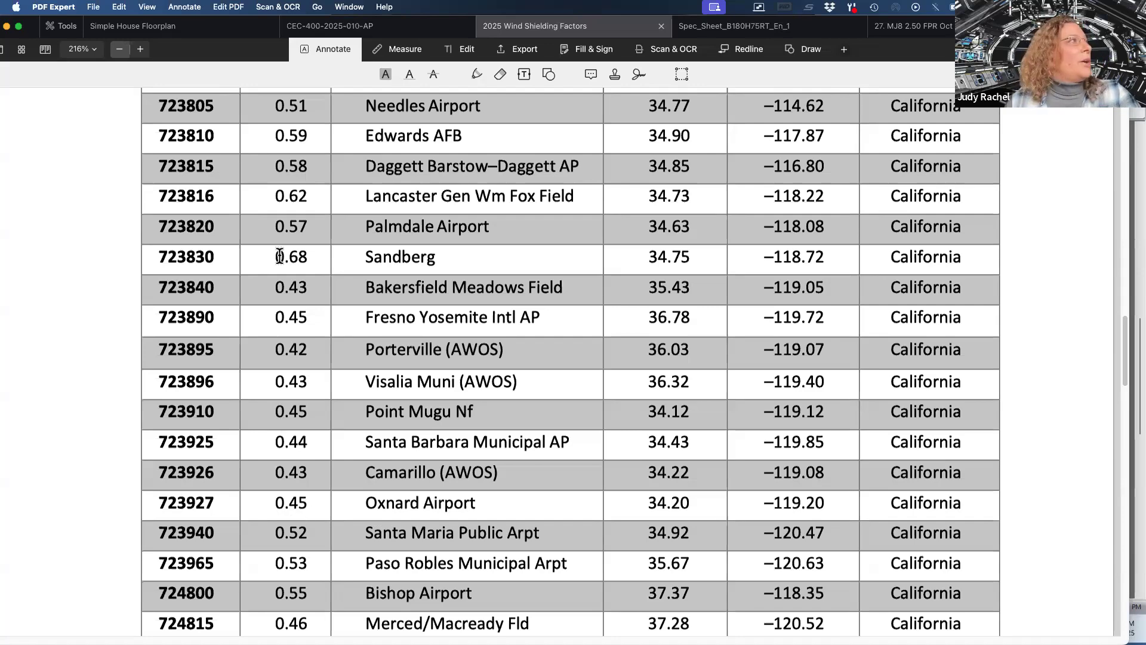
Return to the Right-Suite project information and set the weather and shielding factor to 0.45.
{"action": "key", "text": "ctrl+Up"}
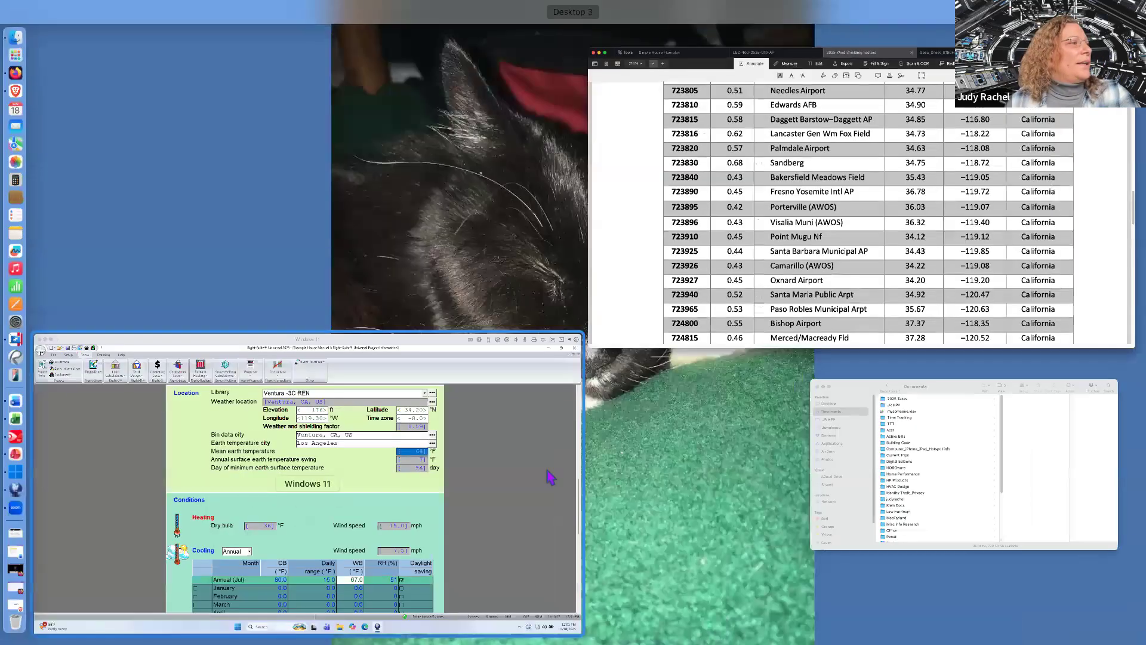
{"action": "left_click", "coordinate": [547, 471]}
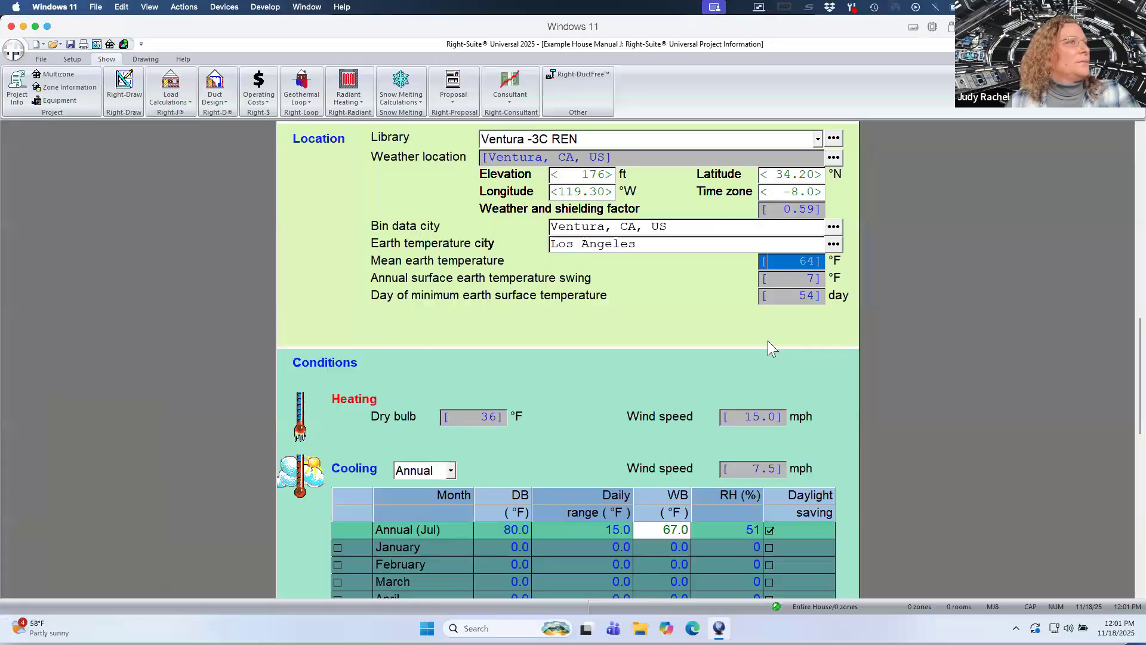
{"action": "left_click", "coordinate": [774, 197]}
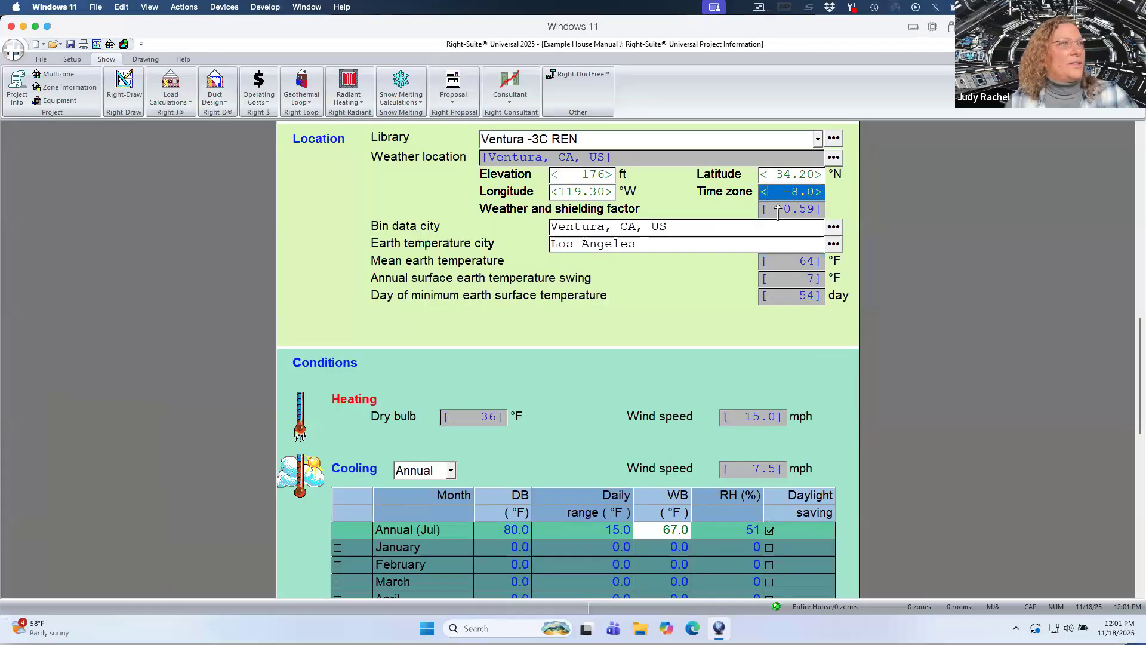
{"action": "left_click", "coordinate": [778, 209]}
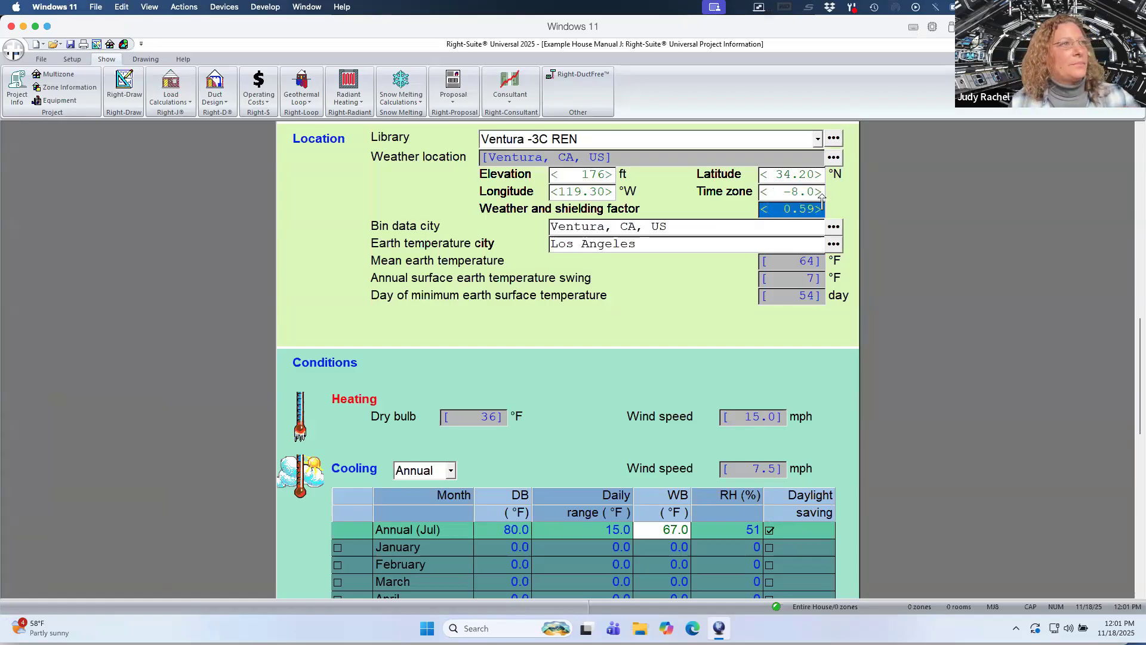
{"action": "type", "text": "0.45"}
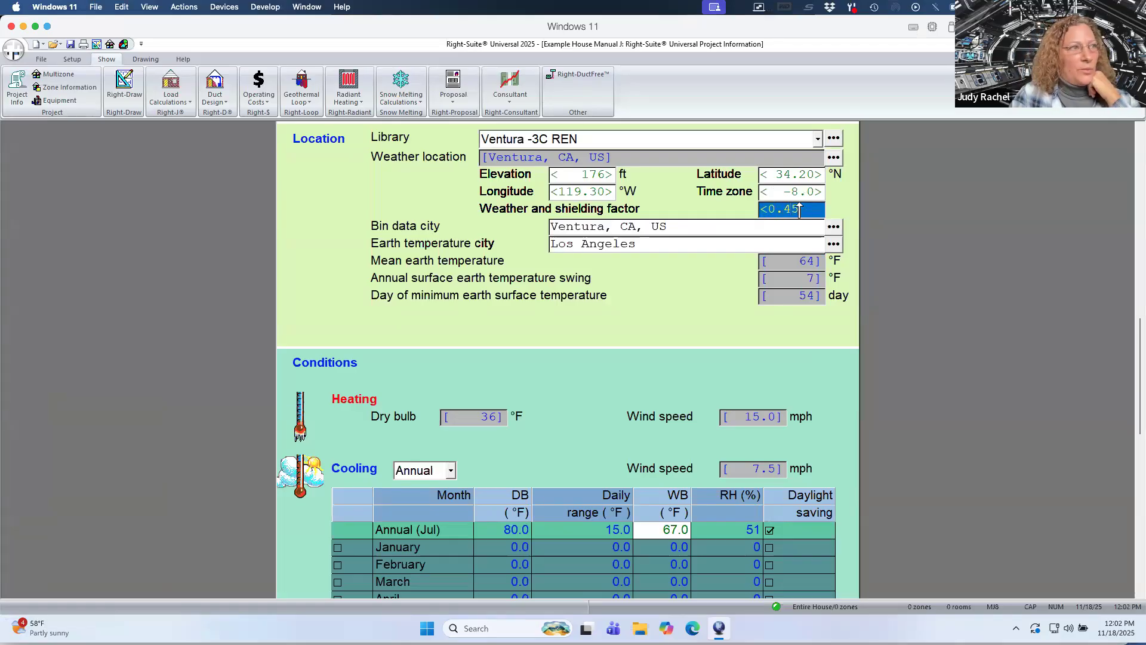
{"action": "key", "text": "Return"}
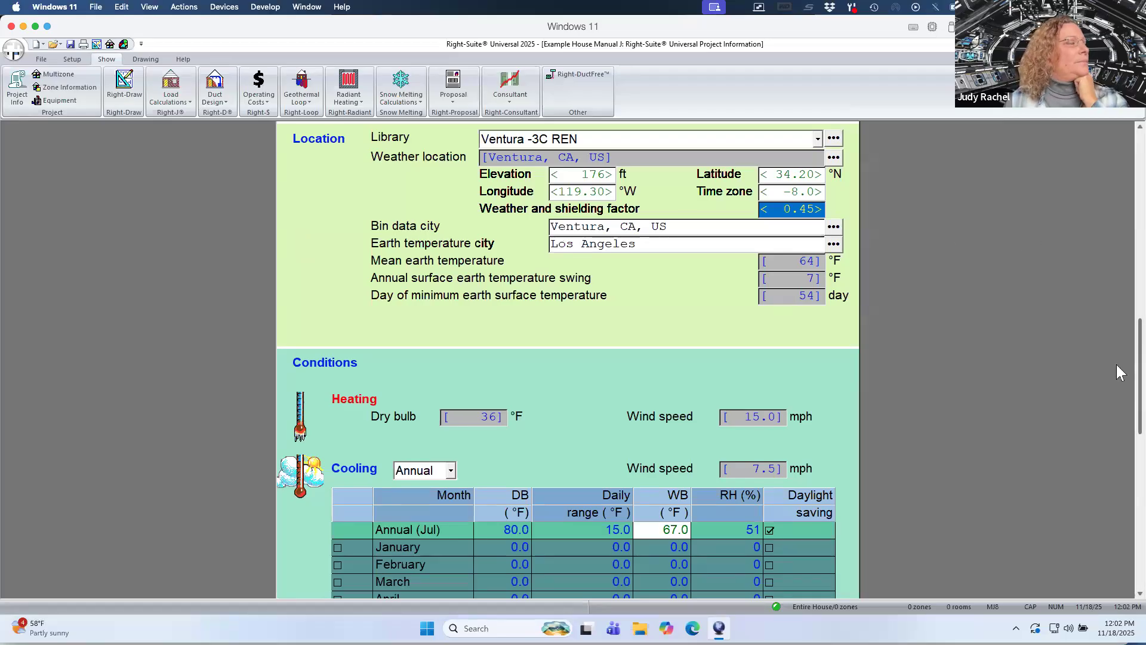
Open the Zone Information page for the entire house.
{"action": "scroll", "coordinate": [1119, 382], "scroll_direction": "down", "scroll_amount": 5}
{"action": "scroll", "coordinate": [1118, 382], "scroll_direction": "up", "scroll_amount": 5}
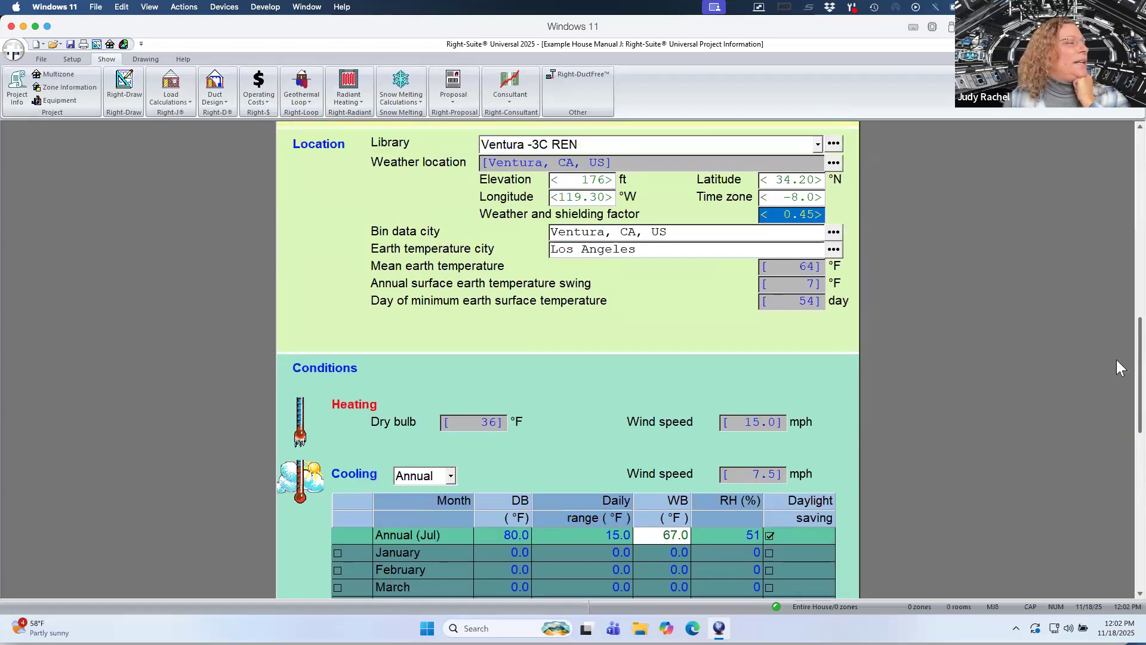
{"action": "scroll", "coordinate": [1116, 360], "scroll_direction": "up", "scroll_amount": 1}
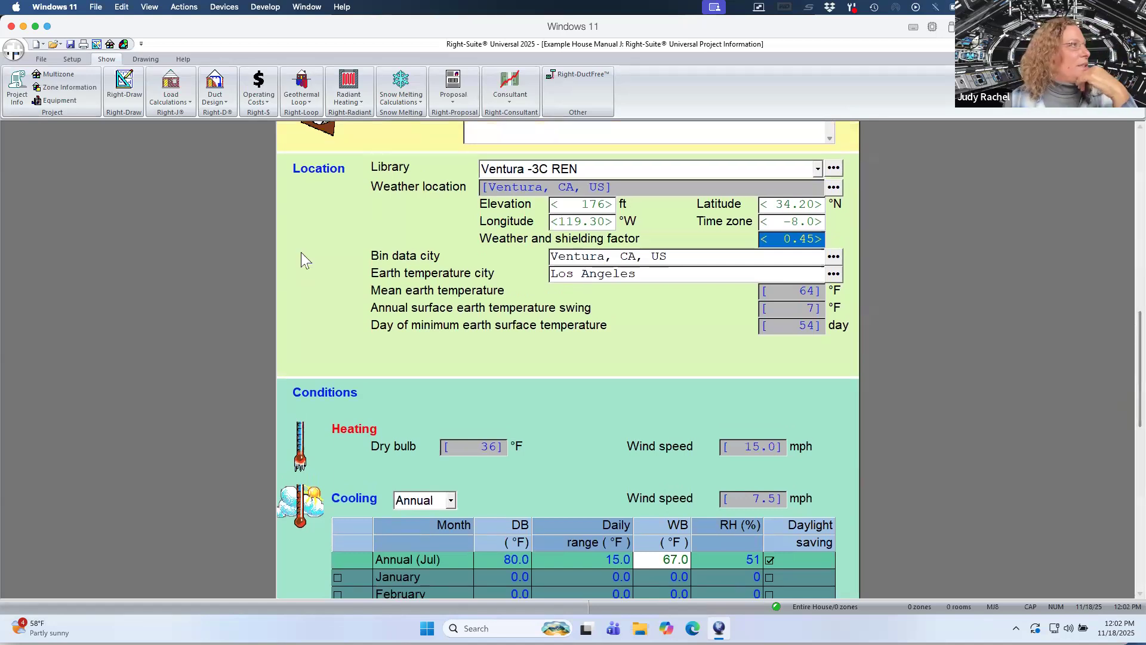
{"action": "left_click", "coordinate": [70, 87]}
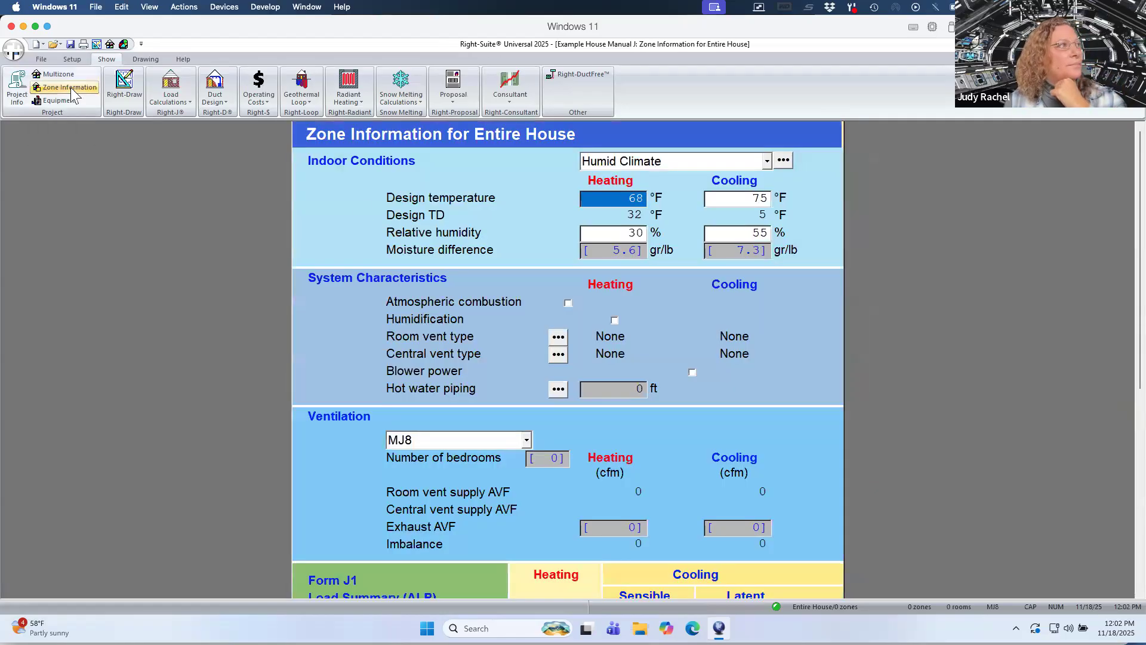
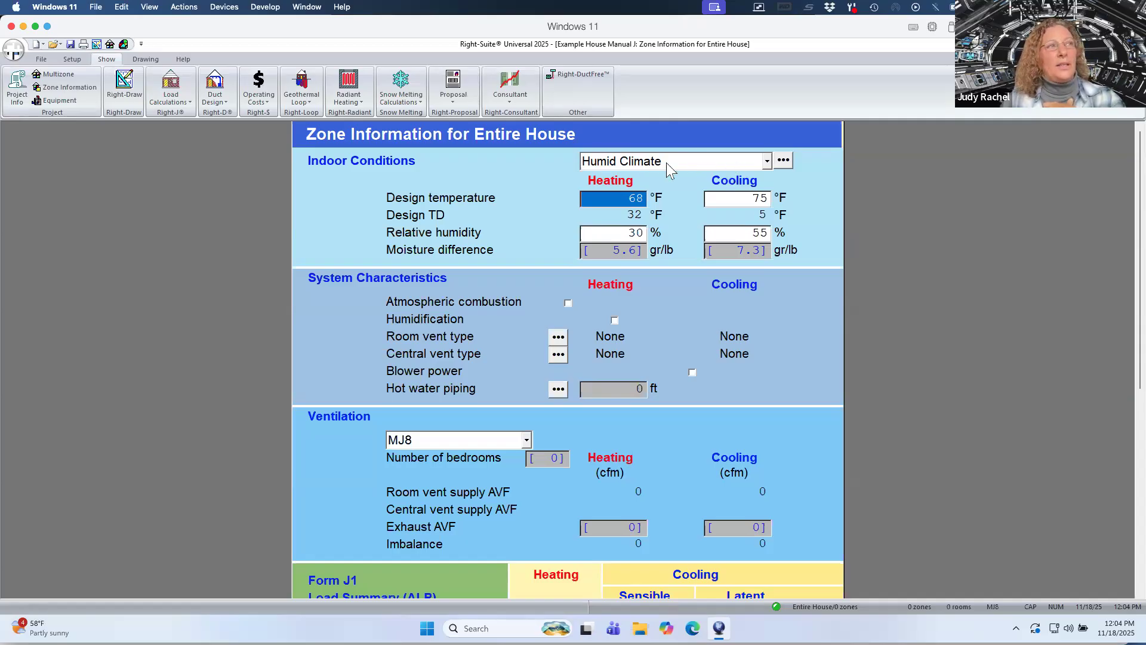
Select the CA T24 Design Conditions set from the indoor conditions library for the entire house.
{"action": "left_click", "coordinate": [782, 163]}
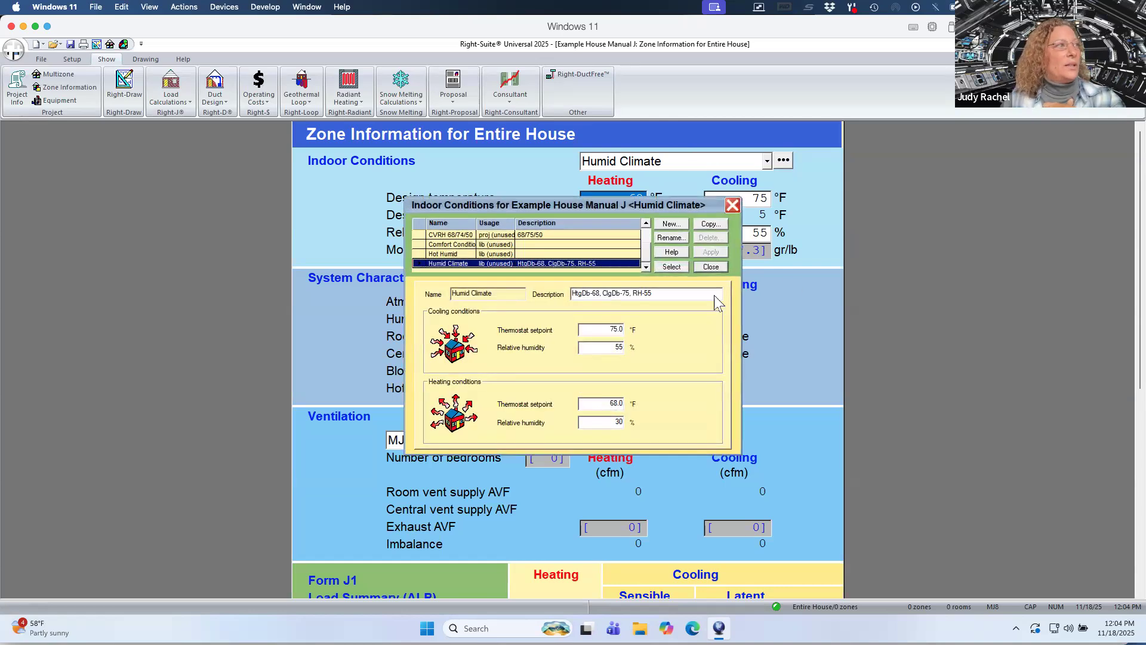
{"action": "left_click", "coordinate": [647, 232]}
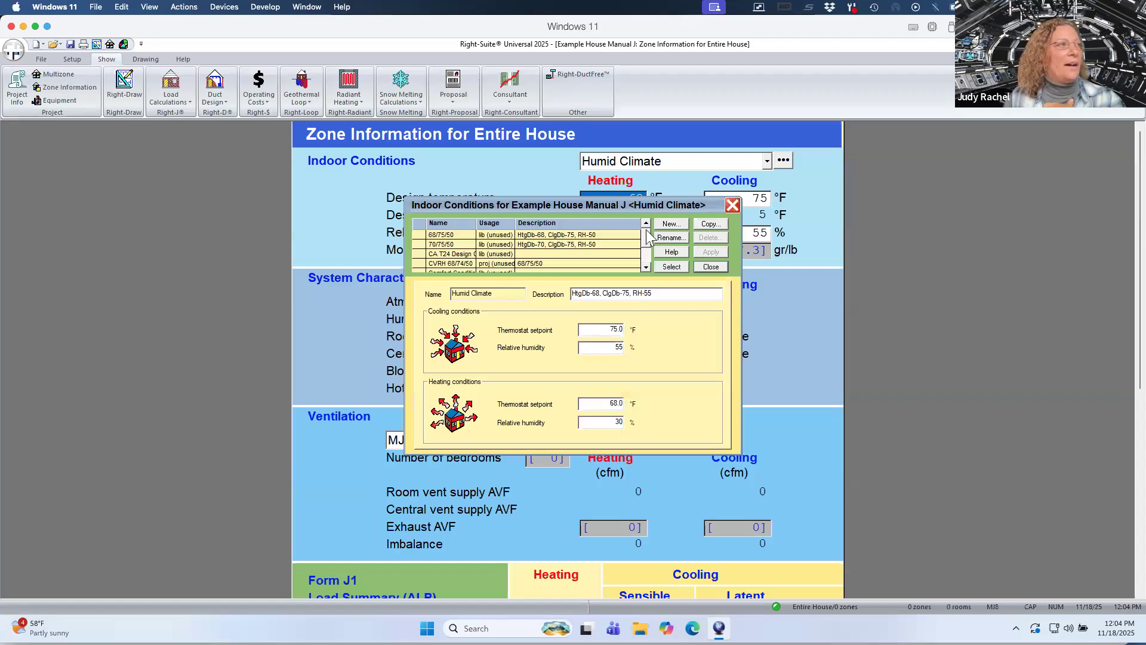
{"action": "left_click", "coordinate": [464, 254]}
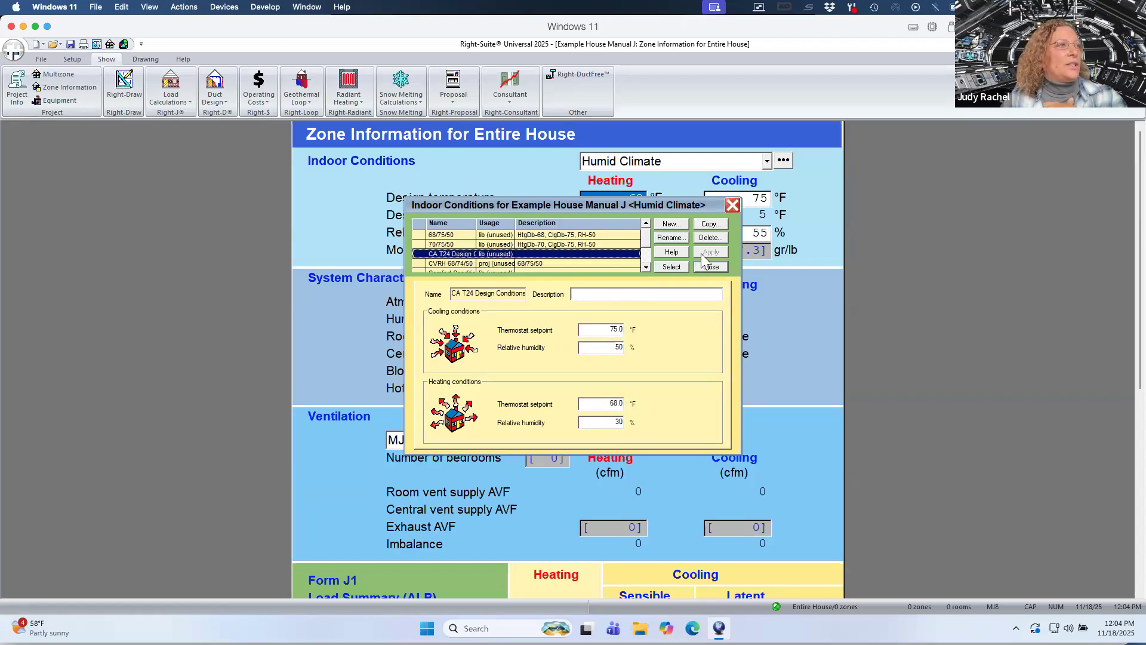
{"action": "left_click", "coordinate": [671, 267]}
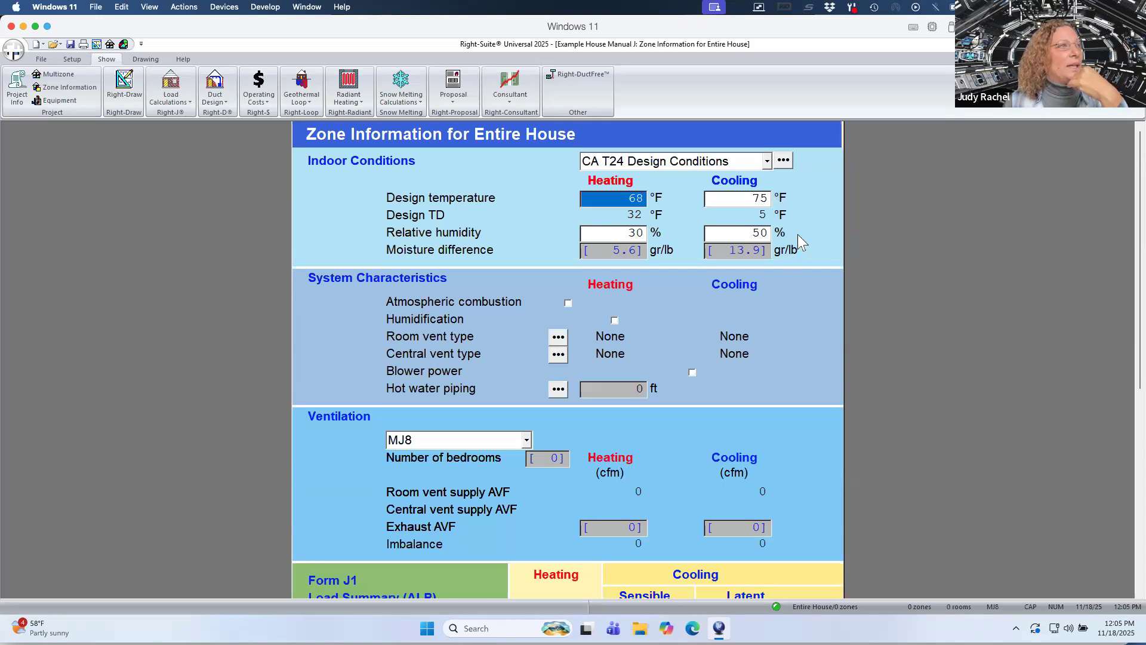
Check and then clear the atmospheric combustion heating option.
{"action": "left_click", "coordinate": [568, 303]}
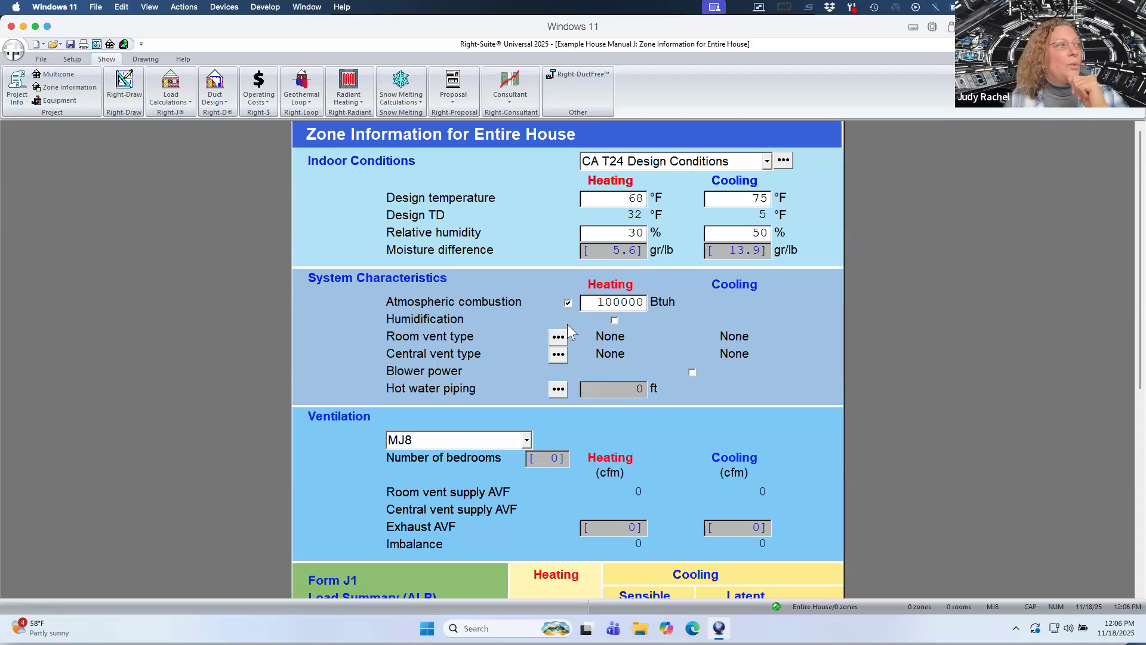
{"action": "left_click", "coordinate": [568, 303]}
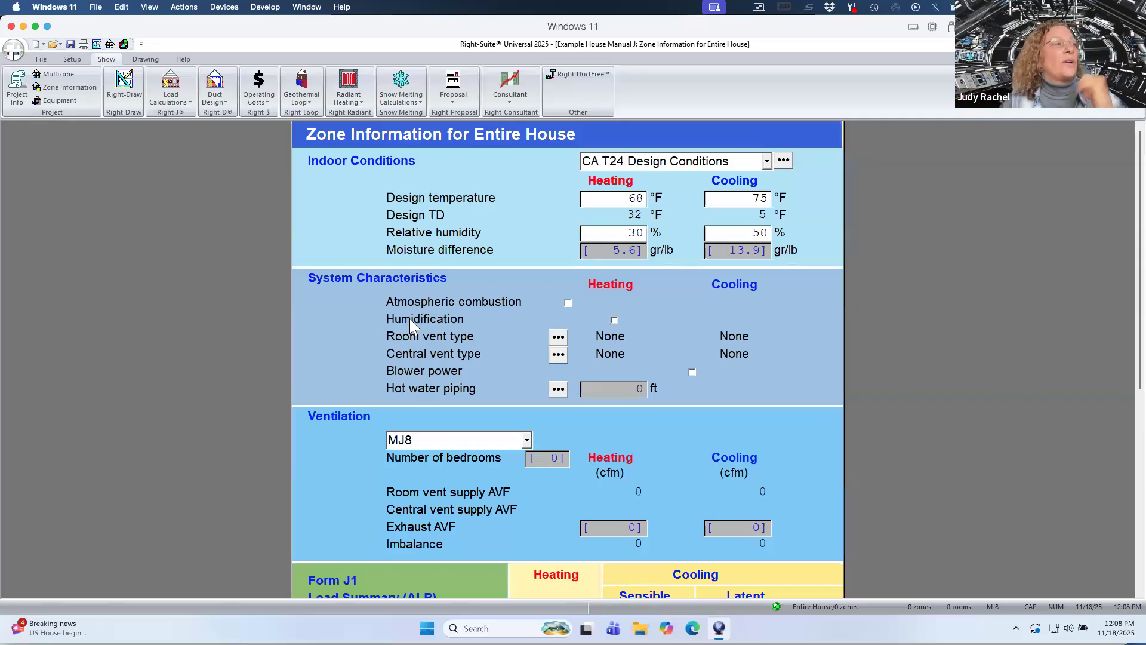
Open the room vent system details and set both heating and cooling types to Heat recovery.
{"action": "left_click", "coordinate": [558, 338]}
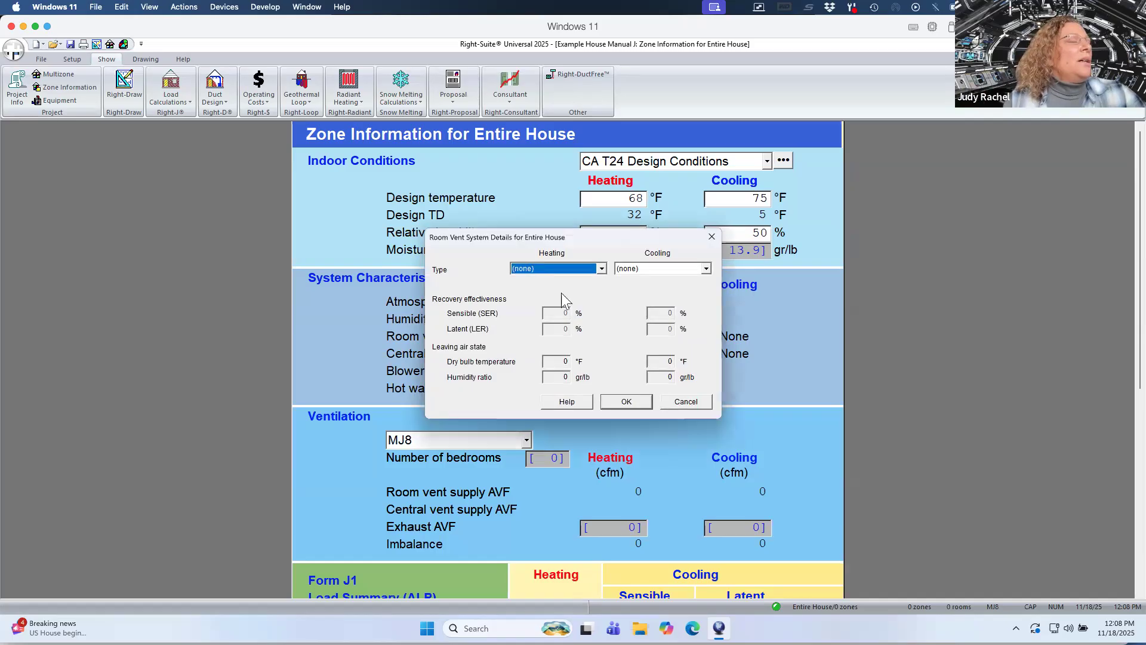
{"action": "left_click", "coordinate": [601, 268]}
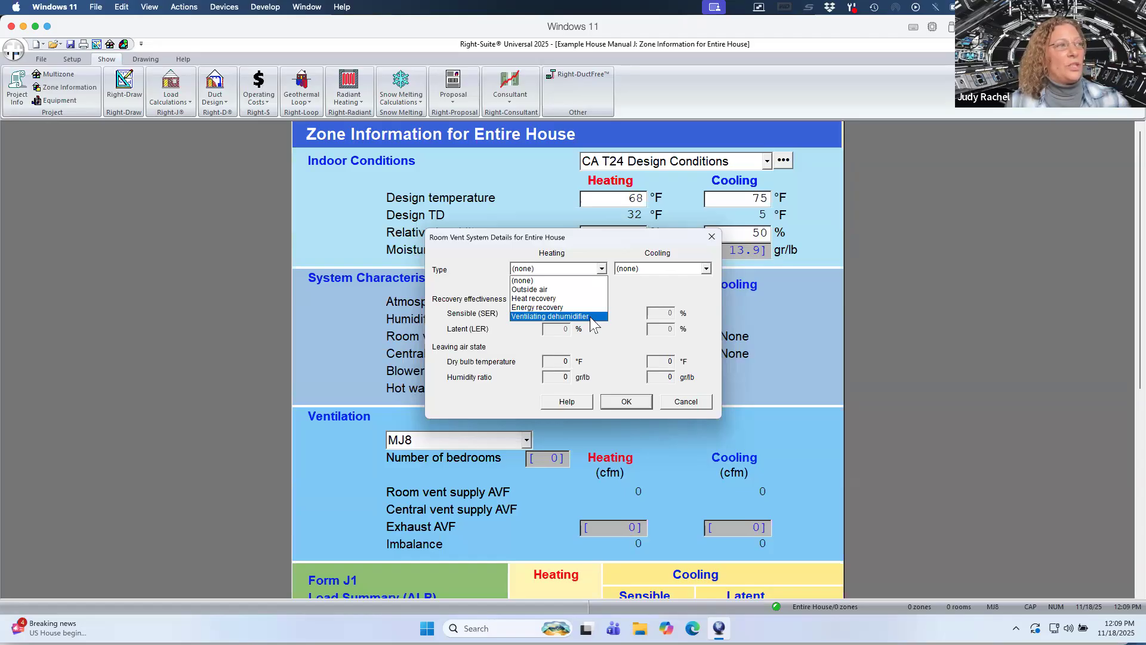
{"action": "left_click", "coordinate": [707, 269]}
{"action": "left_click", "coordinate": [707, 268]}
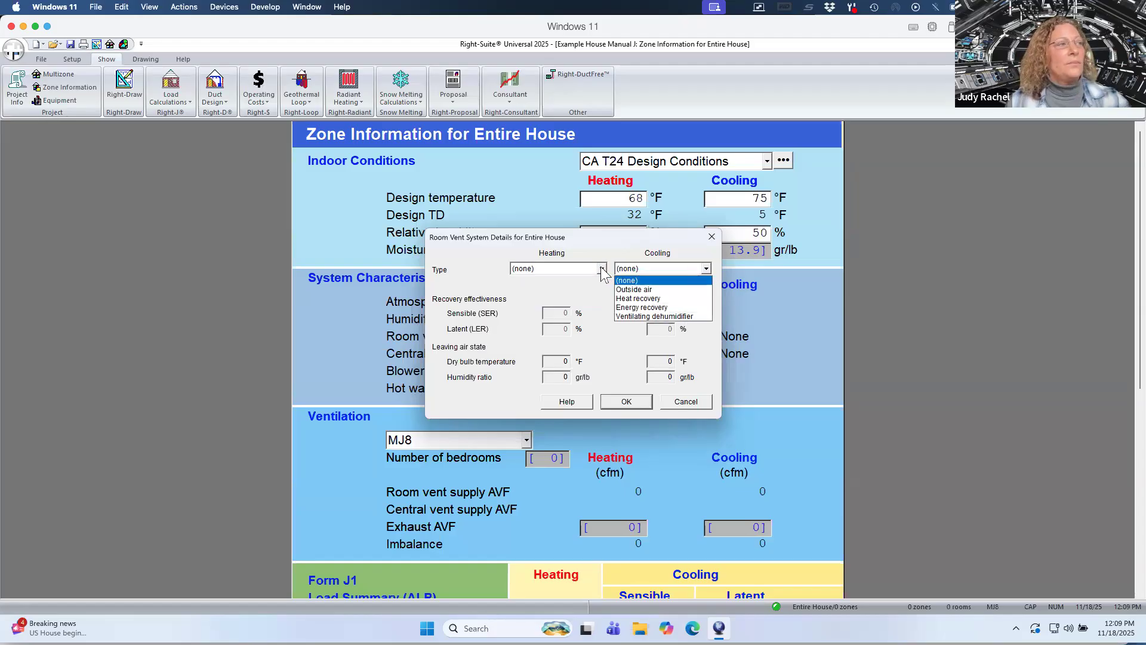
{"action": "left_click", "coordinate": [594, 284]}
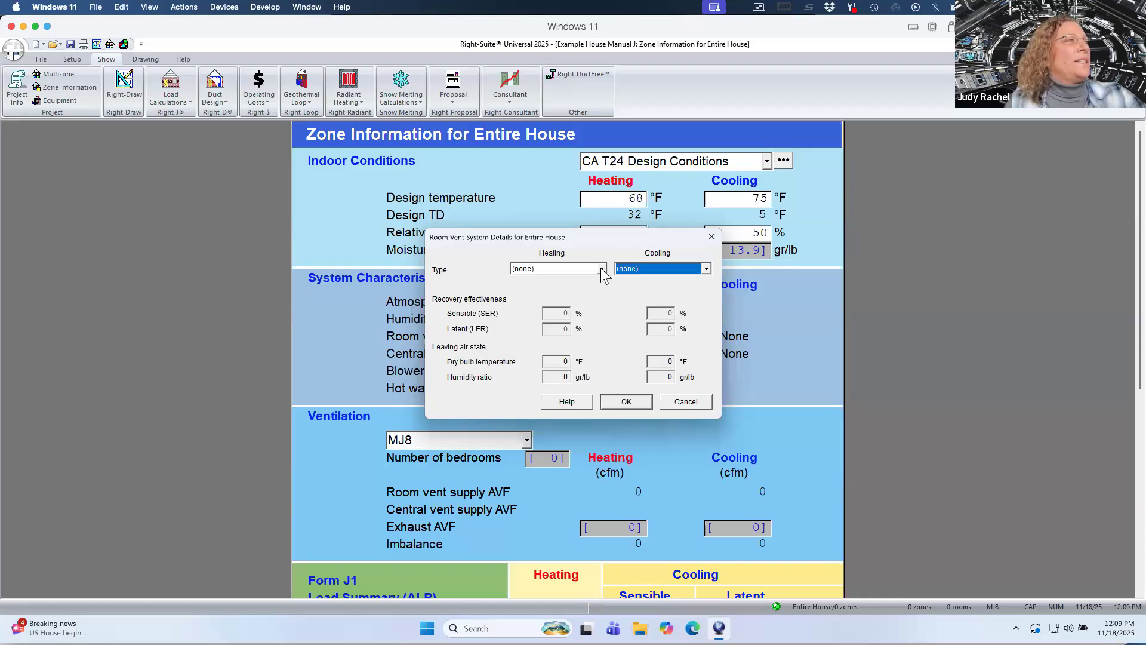
{"action": "left_click", "coordinate": [601, 268]}
{"action": "left_click", "coordinate": [574, 297]}
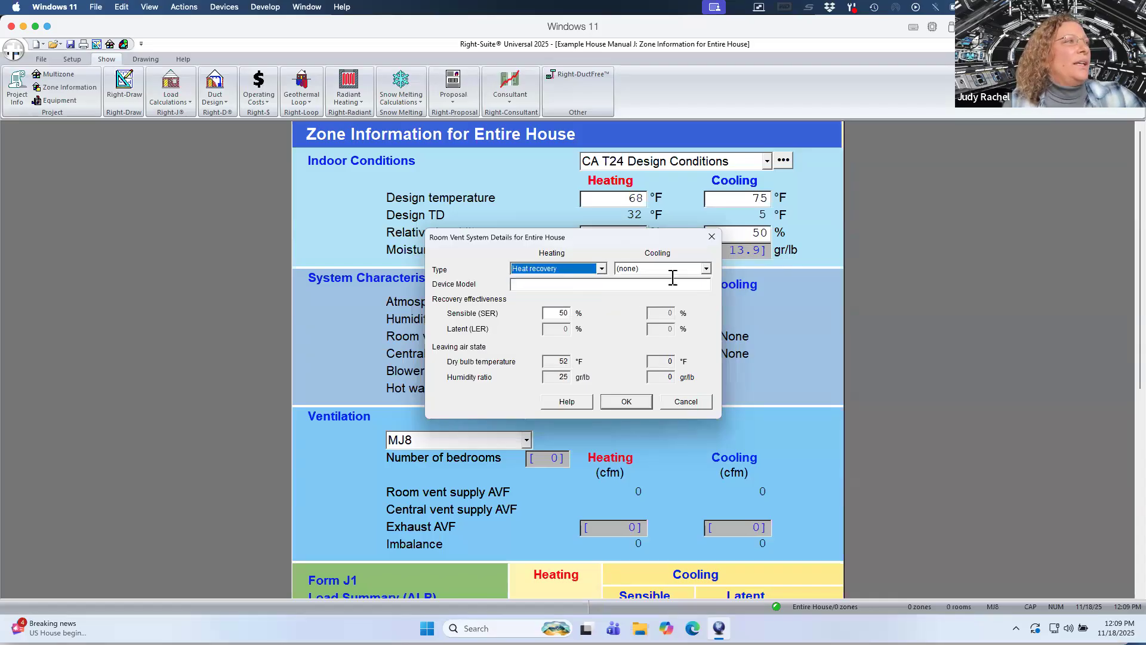
{"action": "left_click", "coordinate": [706, 268]}
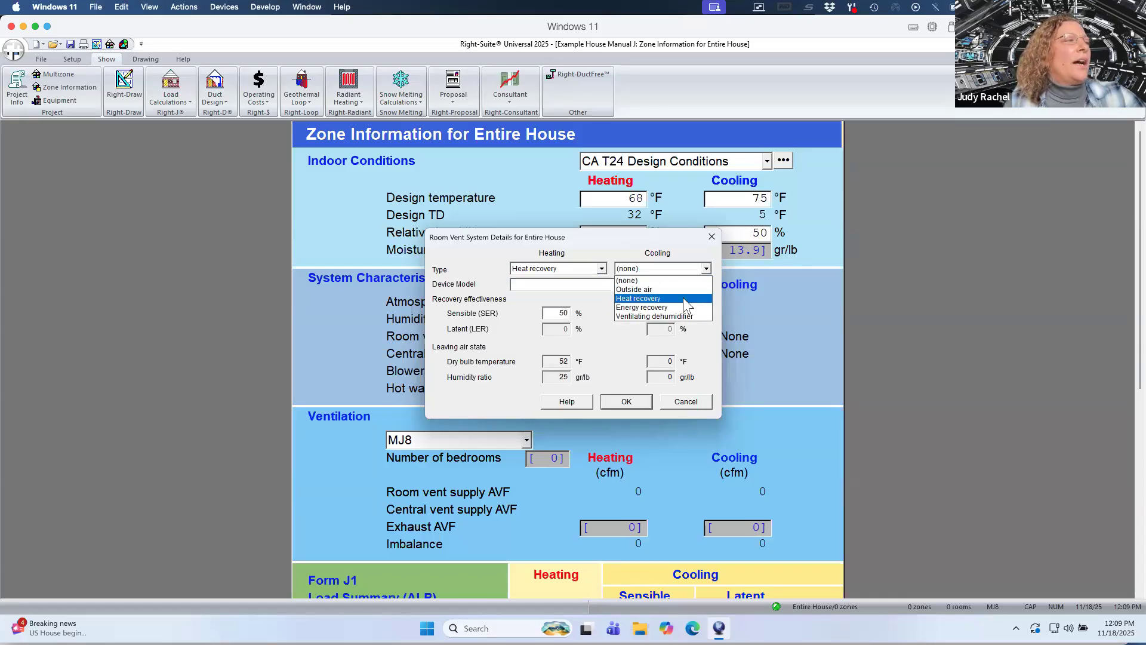
{"action": "left_click", "coordinate": [656, 296]}
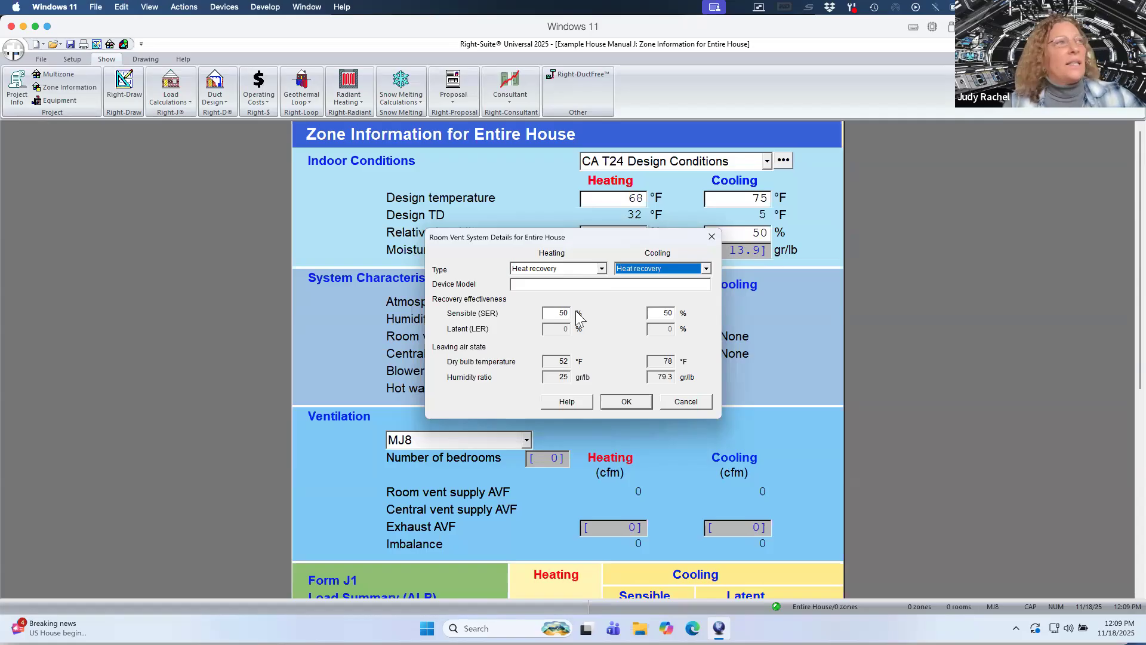
Review the HRV spec sheet's energy performance table for its sensible recovery effectiveness values.
{"action": "key", "text": "ctrl+Up"}
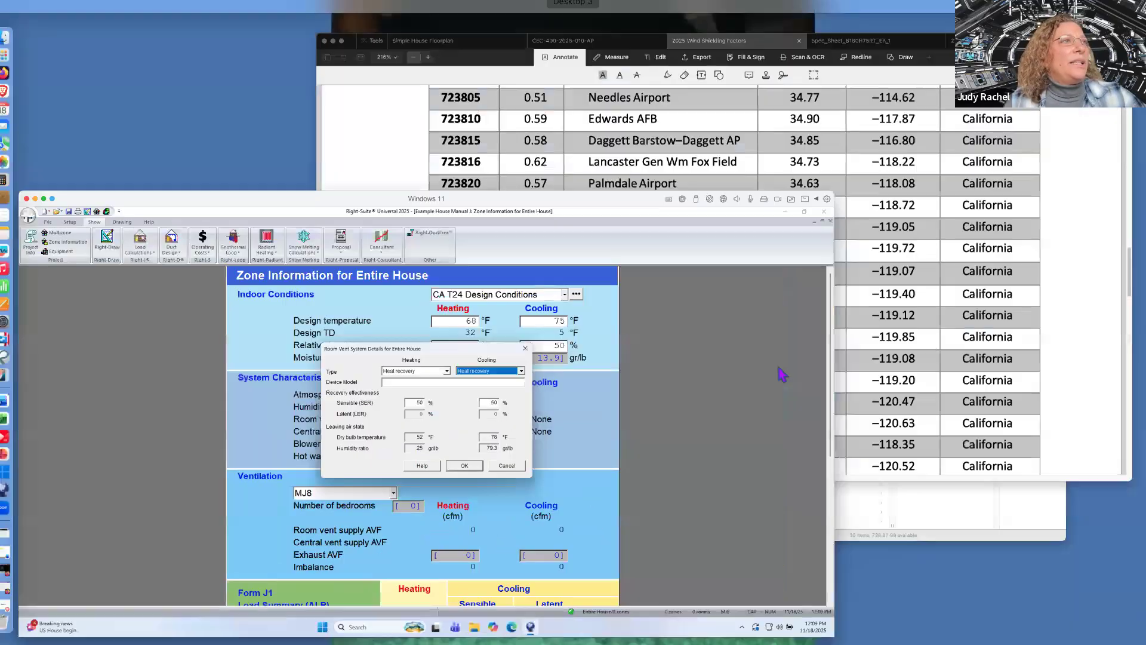
{"action": "left_click", "coordinate": [957, 325]}
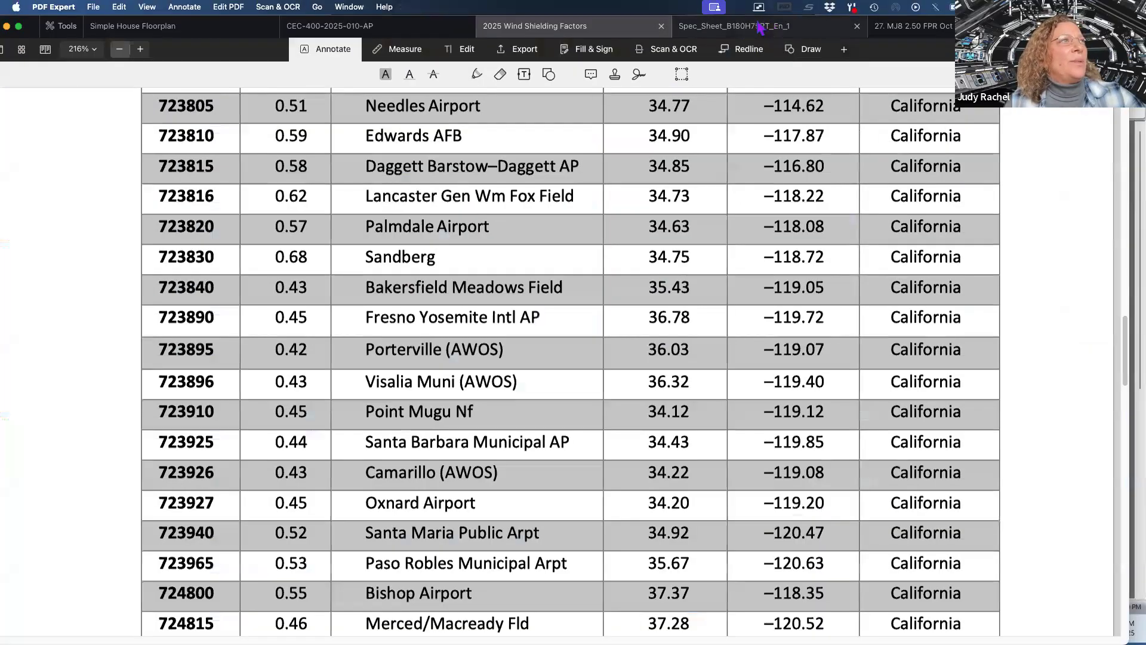
{"action": "left_click", "coordinate": [761, 27]}
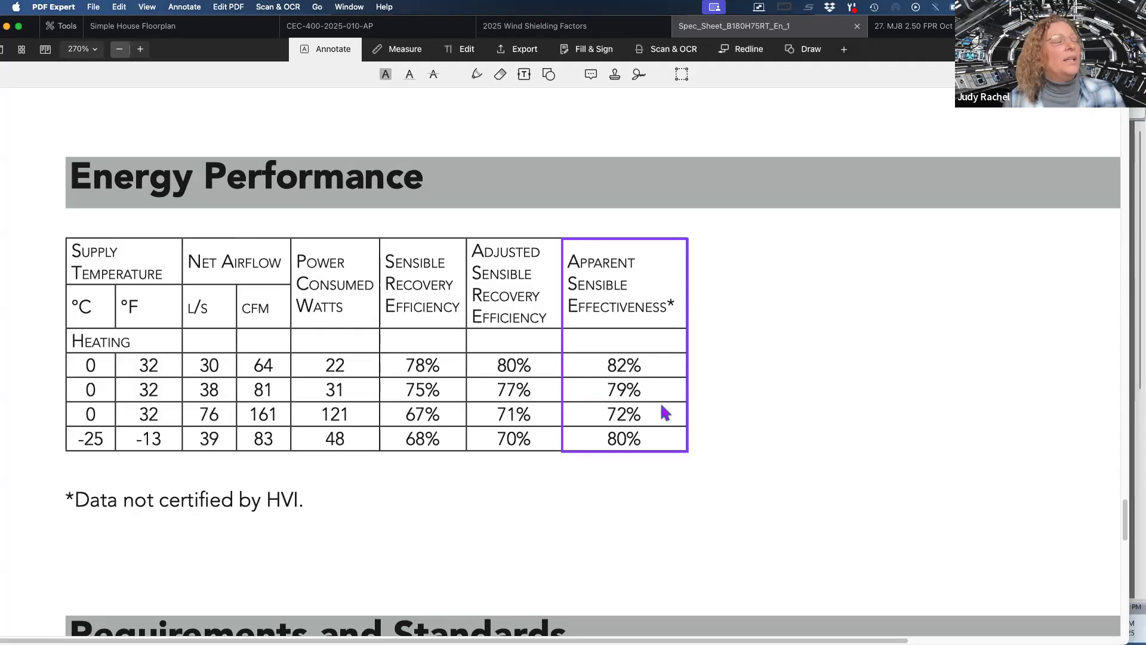
{"action": "key", "text": "ctrl+Up"}
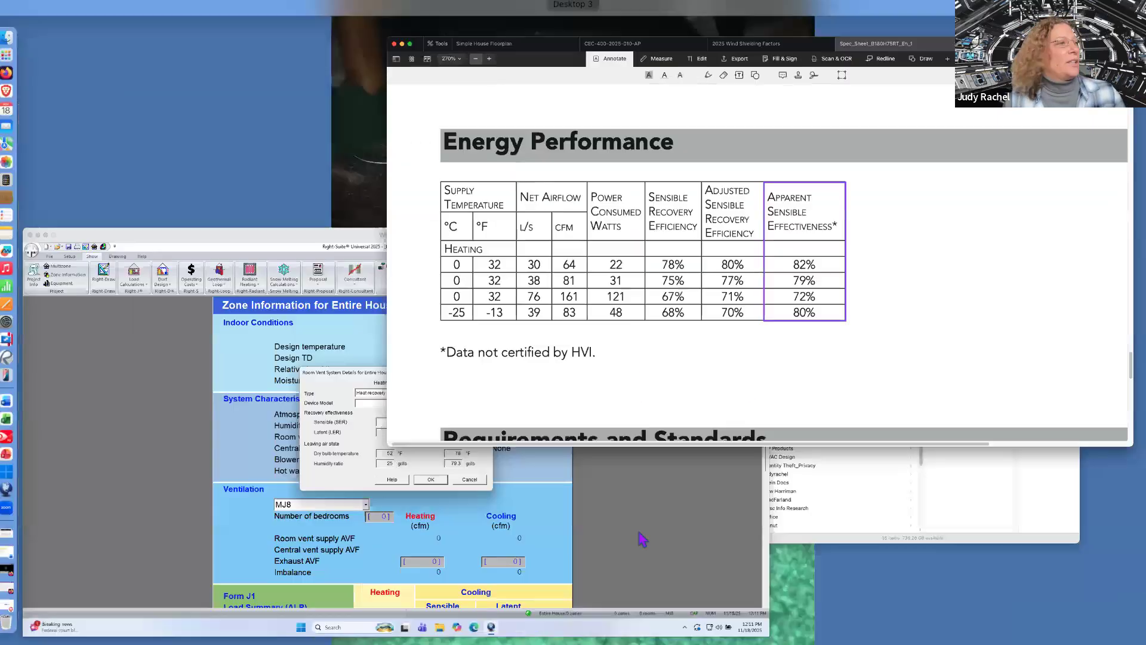
{"action": "left_click", "coordinate": [523, 559]}
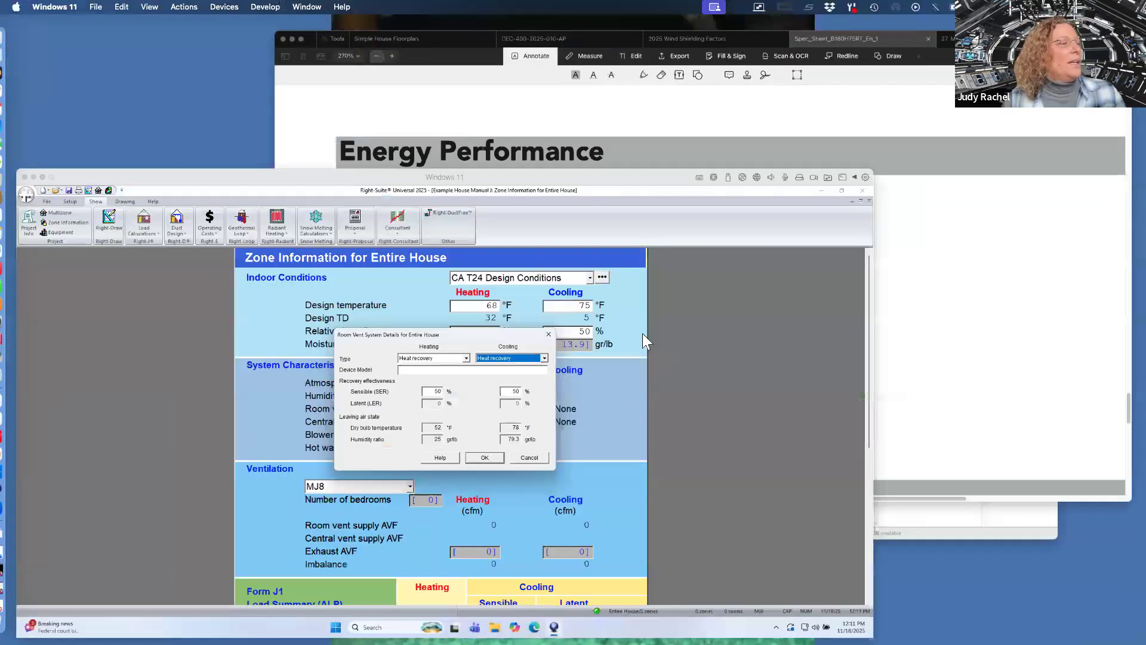
Set the room vent heating sensible recovery effectiveness to 75 %.
{"action": "double_click", "coordinate": [556, 313]}
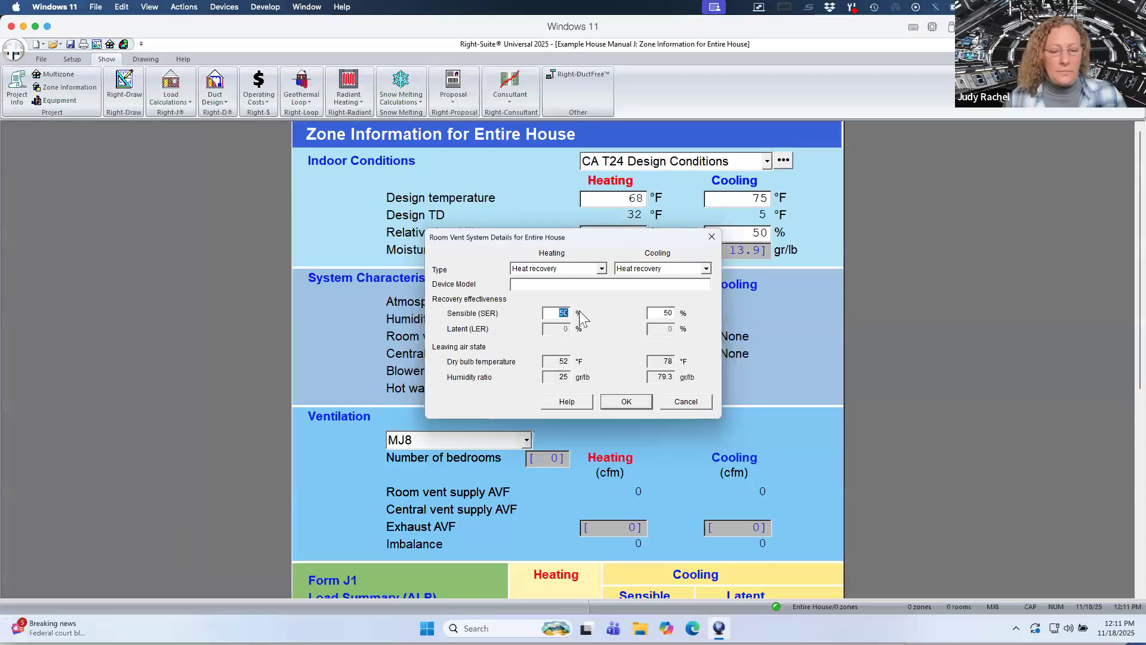
{"action": "type", "text": "75"}
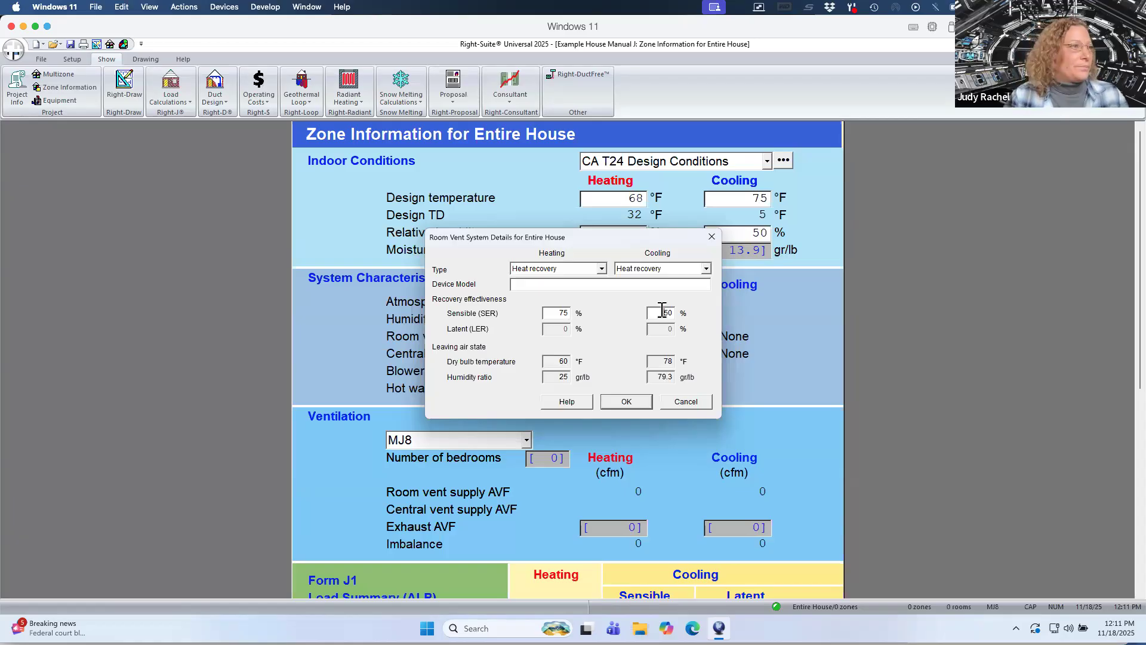
{"action": "left_click_drag", "start_coordinate": [656, 313], "coordinate": [689, 319]}
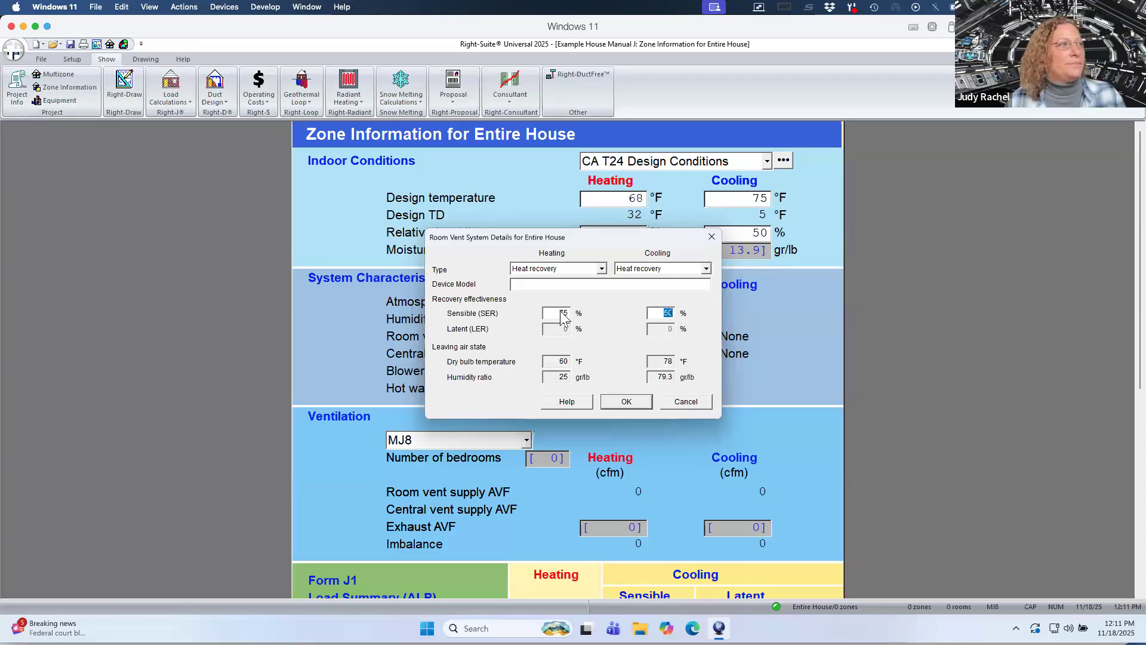
Reset the room vent heating and cooling types to none and close the dialog.
{"action": "left_click", "coordinate": [601, 269]}
{"action": "left_click", "coordinate": [573, 280]}
{"action": "left_click", "coordinate": [707, 269]}
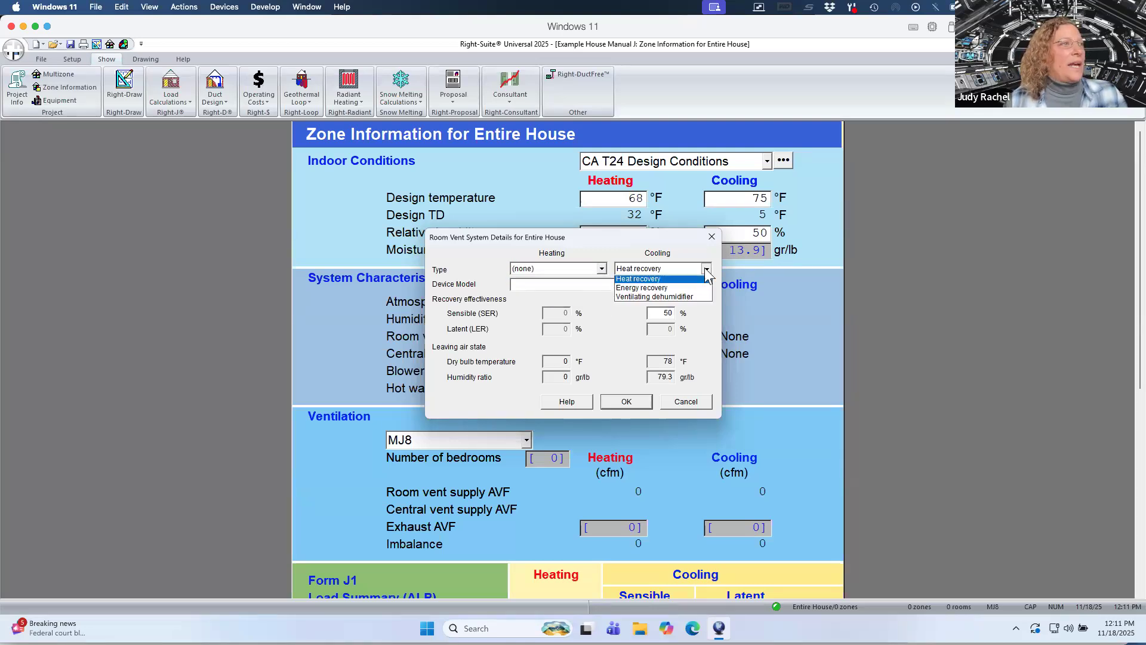
{"action": "left_click", "coordinate": [694, 281]}
{"action": "left_click", "coordinate": [625, 401]}
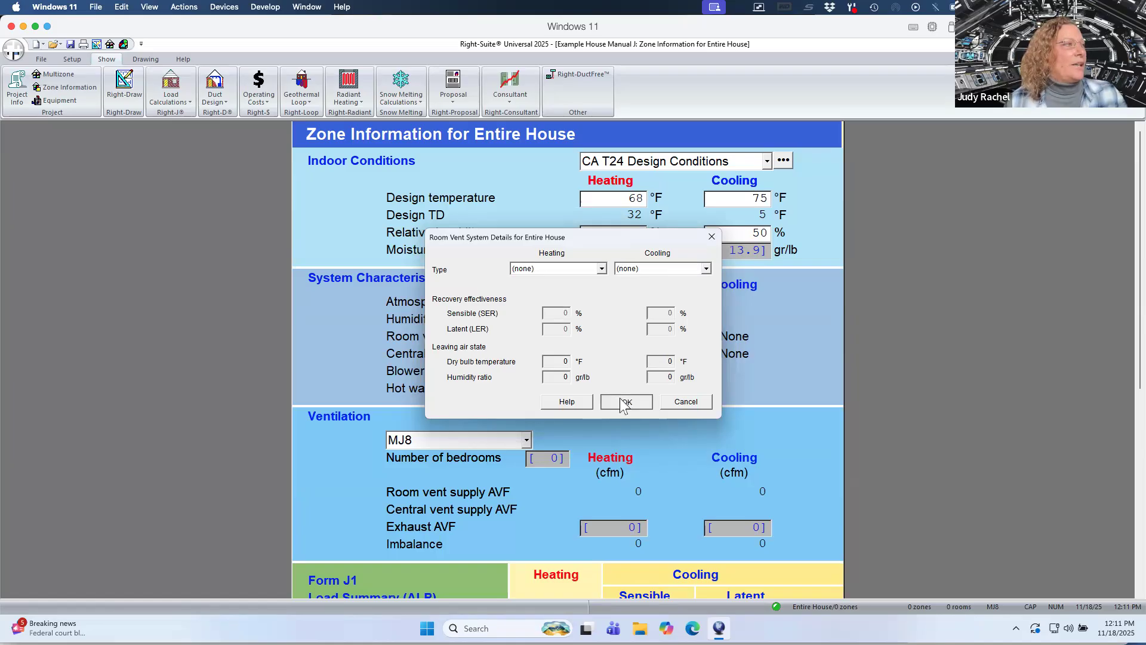
Open the central vent system details and set heating and cooling types to Energy recovery.
{"action": "left_click", "coordinate": [558, 355]}
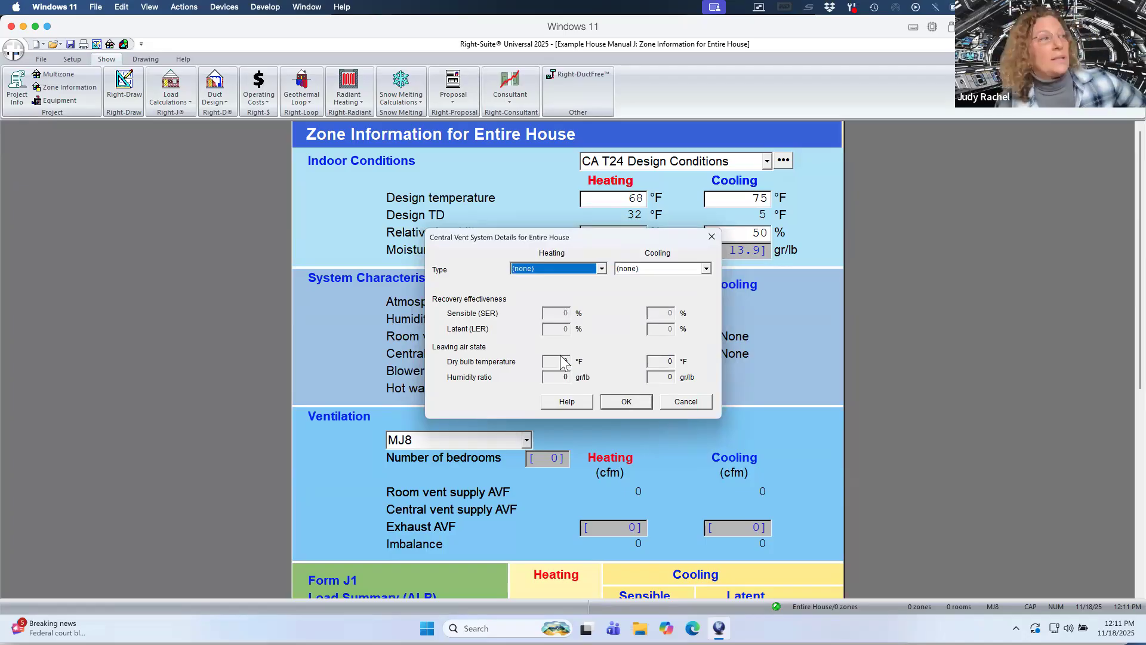
{"action": "left_click", "coordinate": [602, 268]}
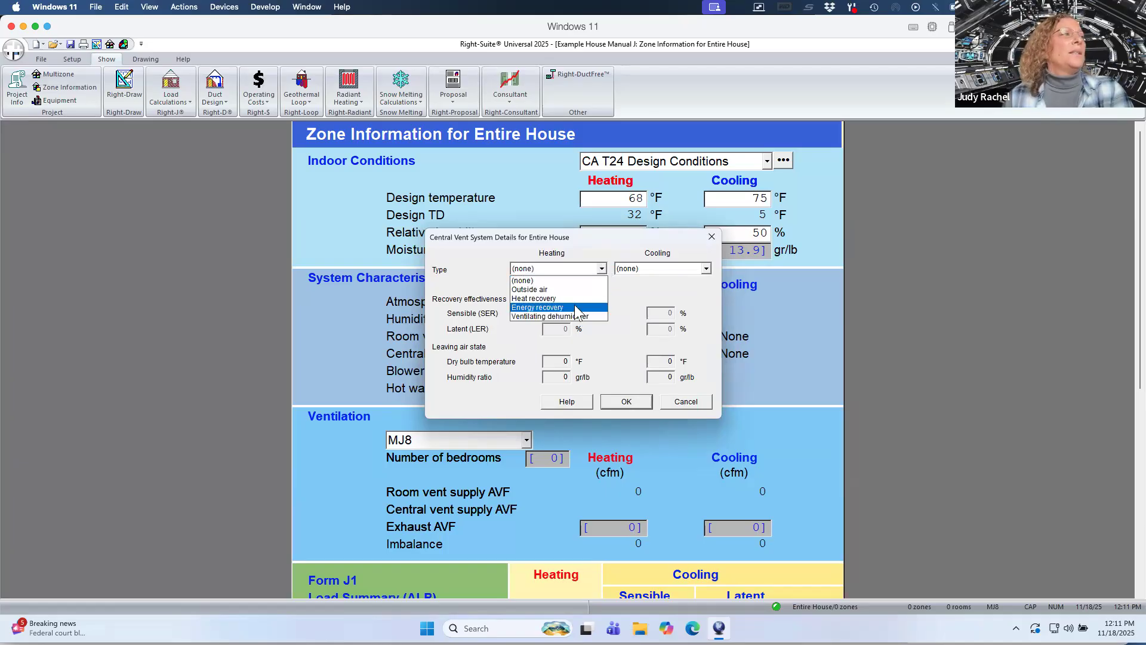
{"action": "left_click", "coordinate": [575, 308]}
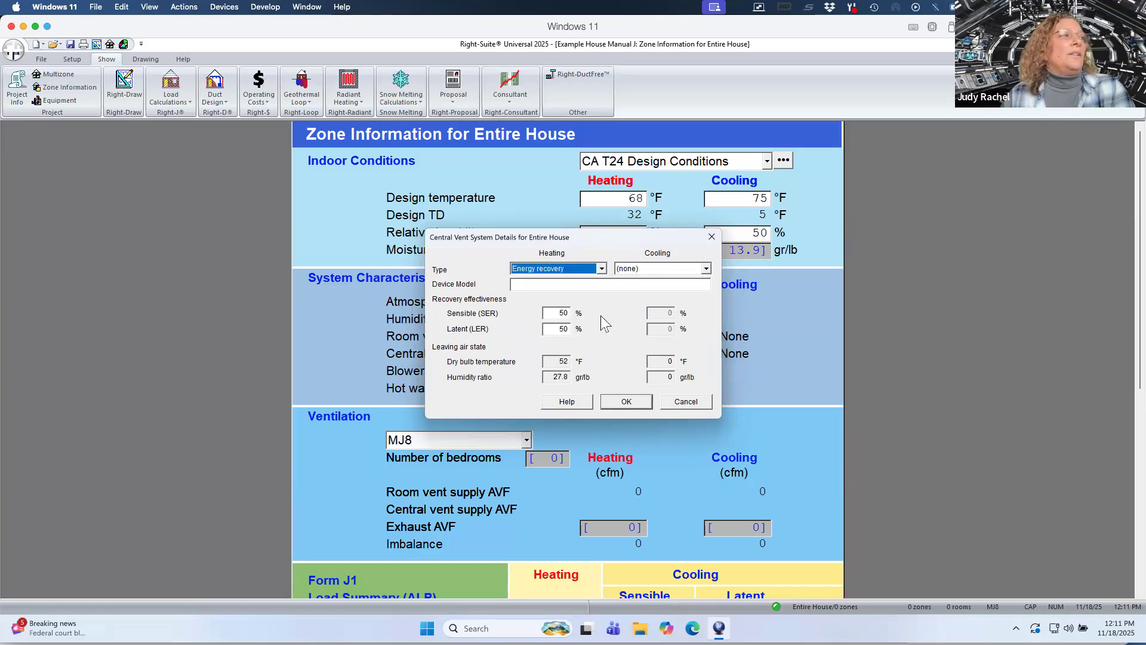
{"action": "left_click", "coordinate": [706, 269]}
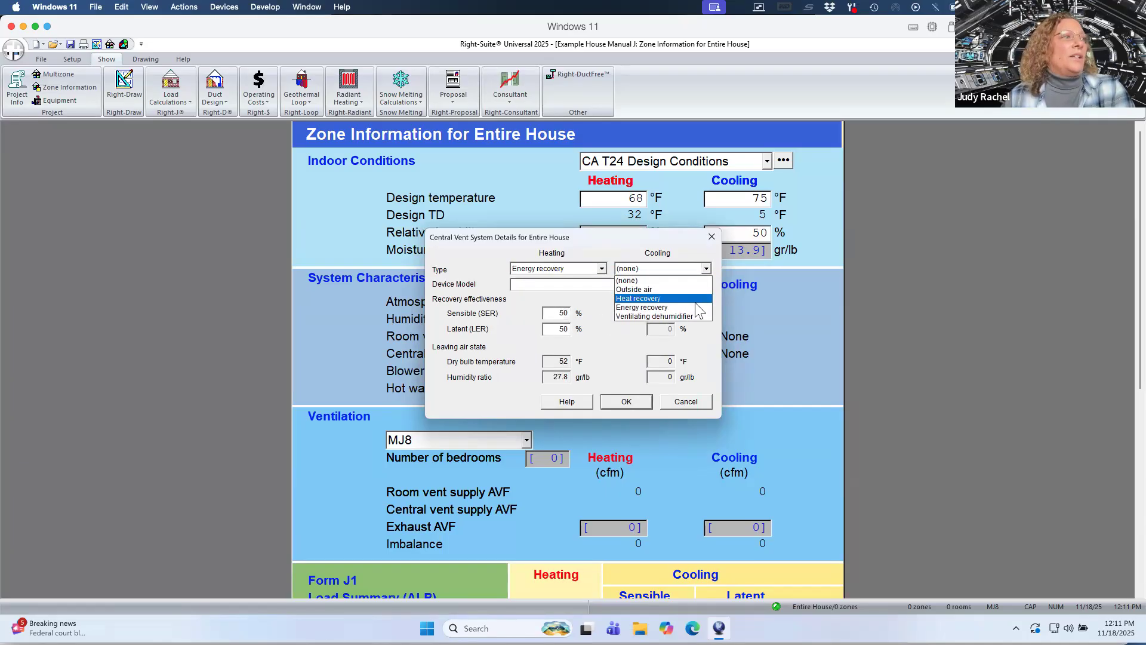
{"action": "left_click", "coordinate": [698, 310]}
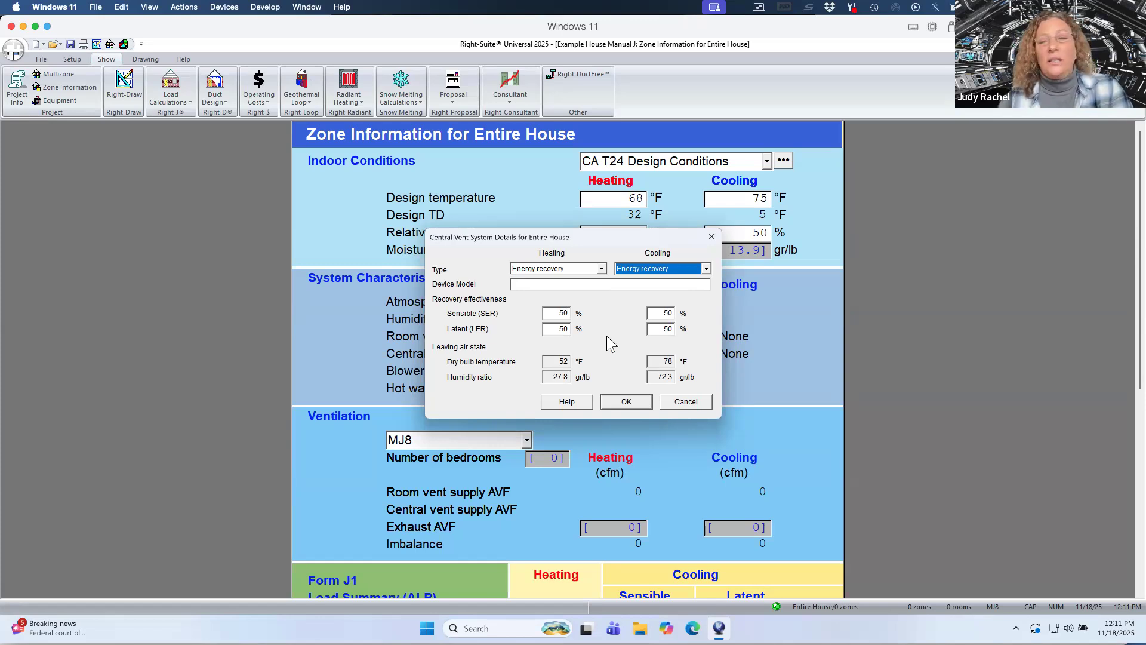
Reset the central vent heating and cooling types to none and cancel the dialog.
{"action": "left_click", "coordinate": [602, 269]}
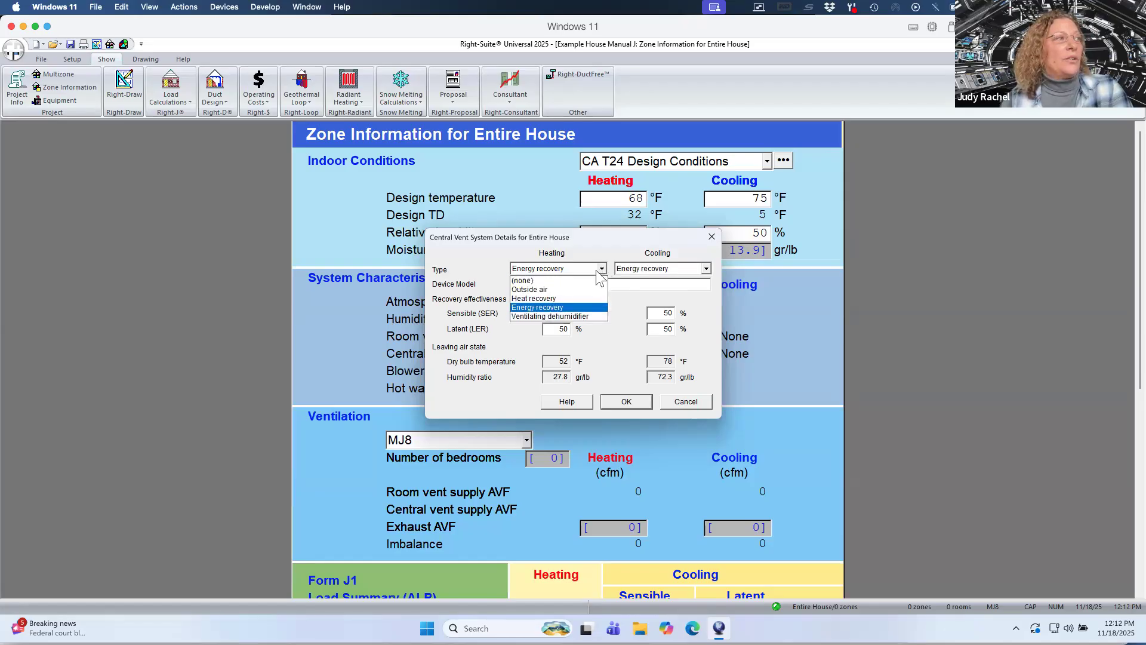
{"action": "left_click", "coordinate": [603, 280]}
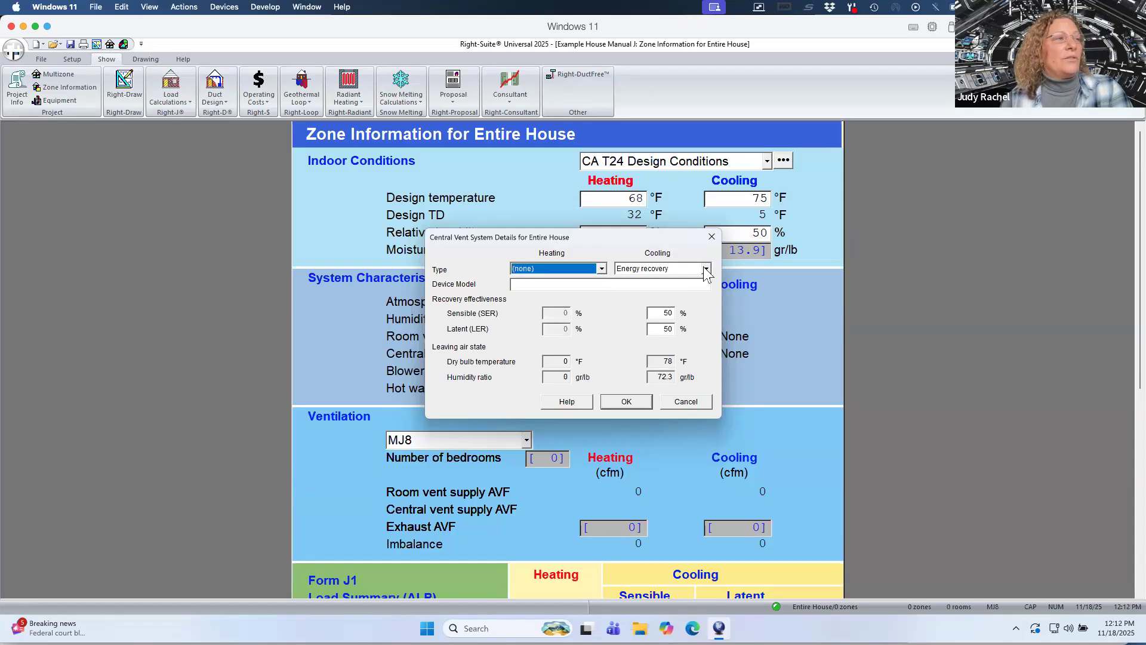
{"action": "left_click", "coordinate": [707, 269]}
{"action": "left_click", "coordinate": [699, 280]}
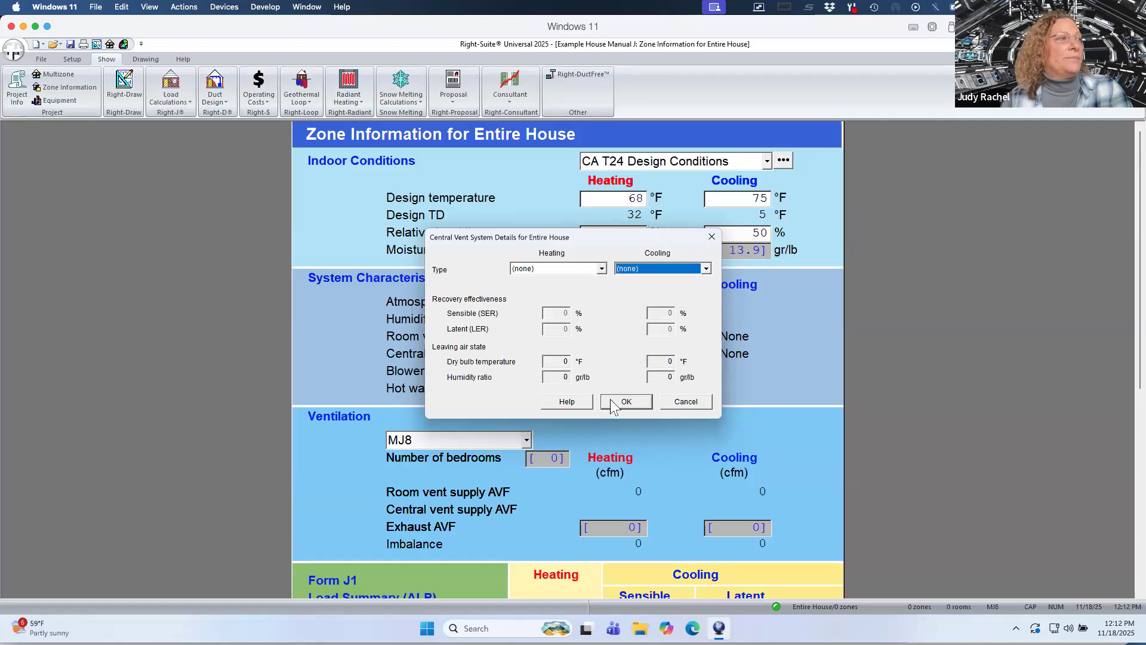
{"action": "left_click", "coordinate": [670, 403]}
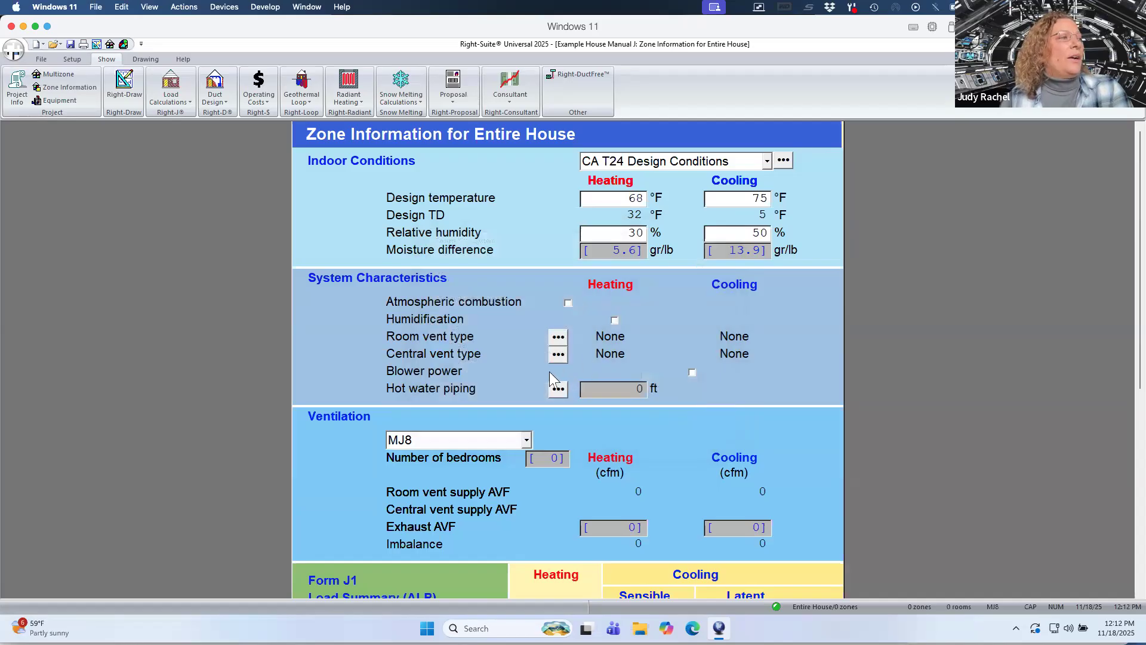
Check and then clear the cooling blower power option.
{"action": "left_click", "coordinate": [692, 373]}
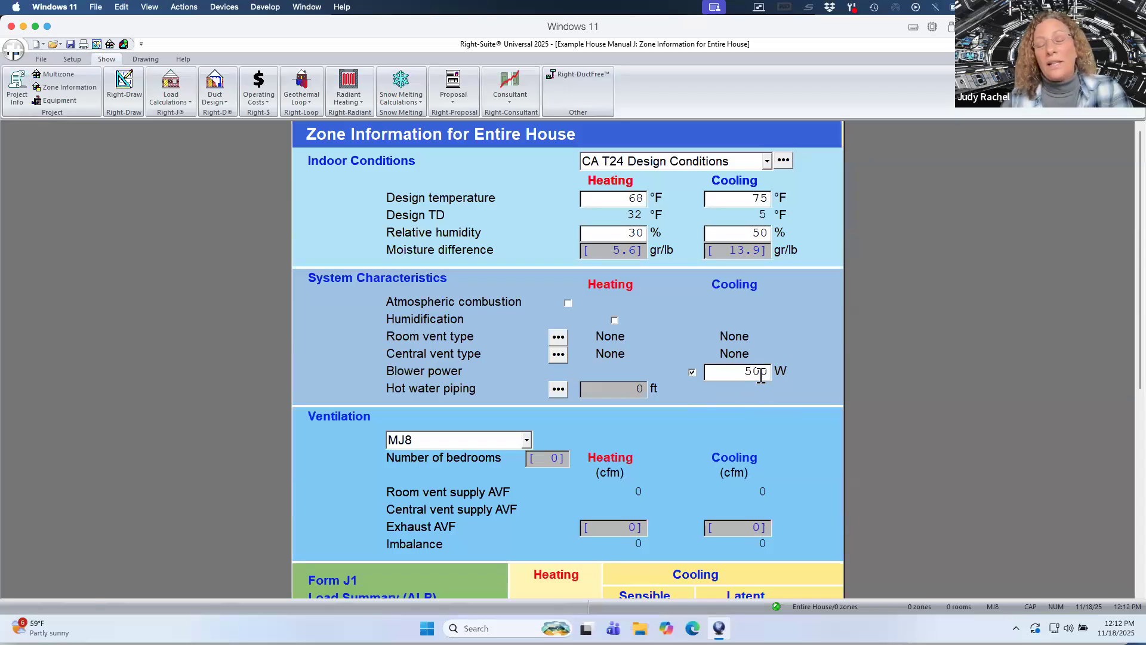
{"action": "left_click", "coordinate": [692, 373]}
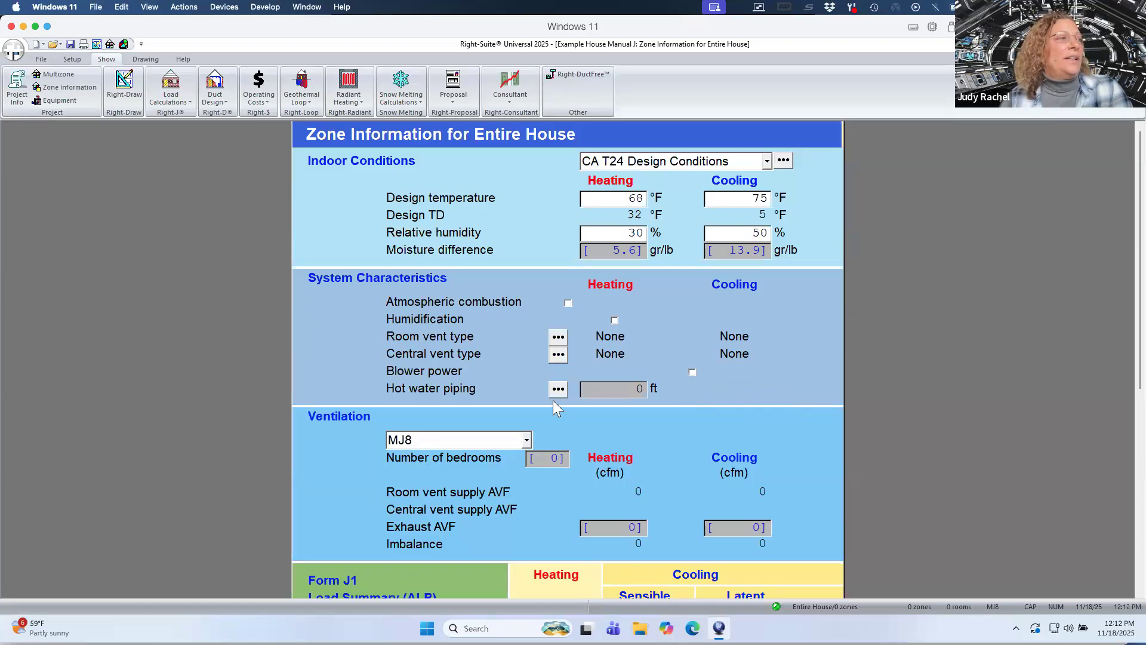
Set the ventilation standard to ASHRAE 62.2-2019.
{"action": "left_click", "coordinate": [526, 442]}
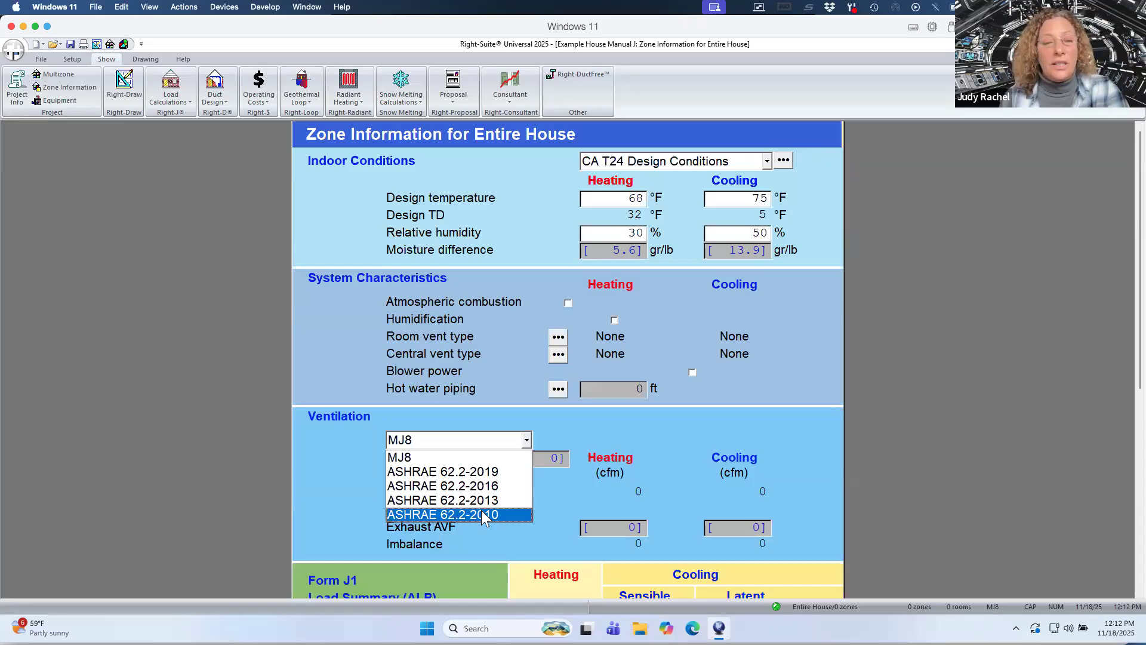
{"action": "left_click", "coordinate": [477, 471]}
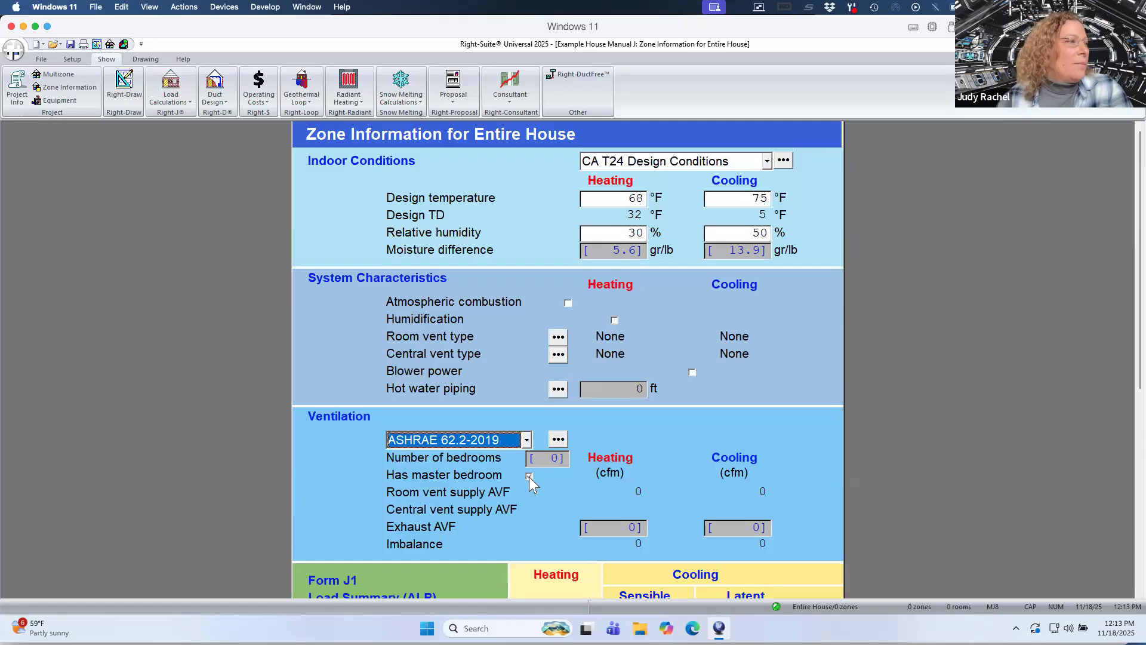
Set the heating and cooling exhaust AVF to 40 cfm each.
{"action": "left_click", "coordinate": [609, 526]}
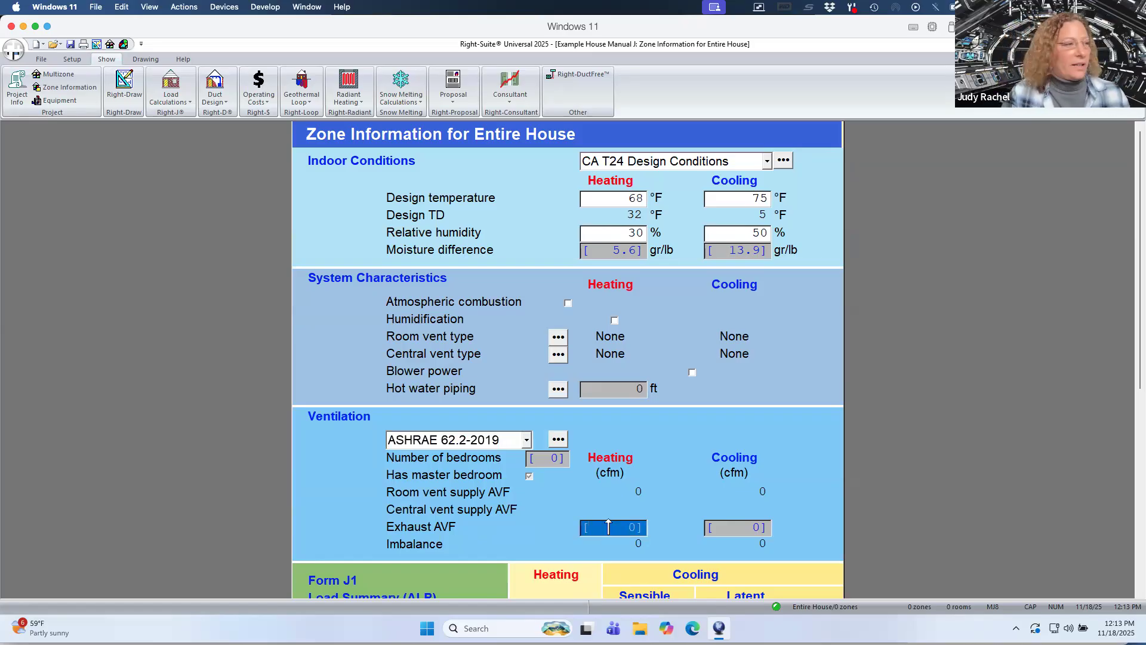
{"action": "right_click", "coordinate": [608, 527]}
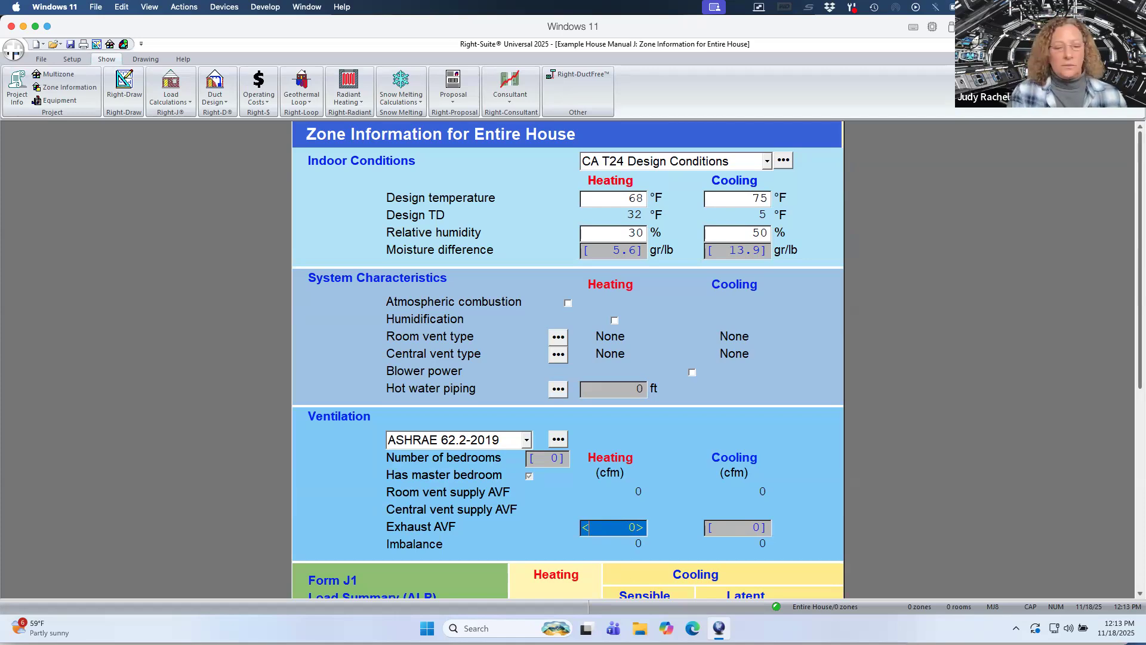
{"action": "type", "text": "40"}
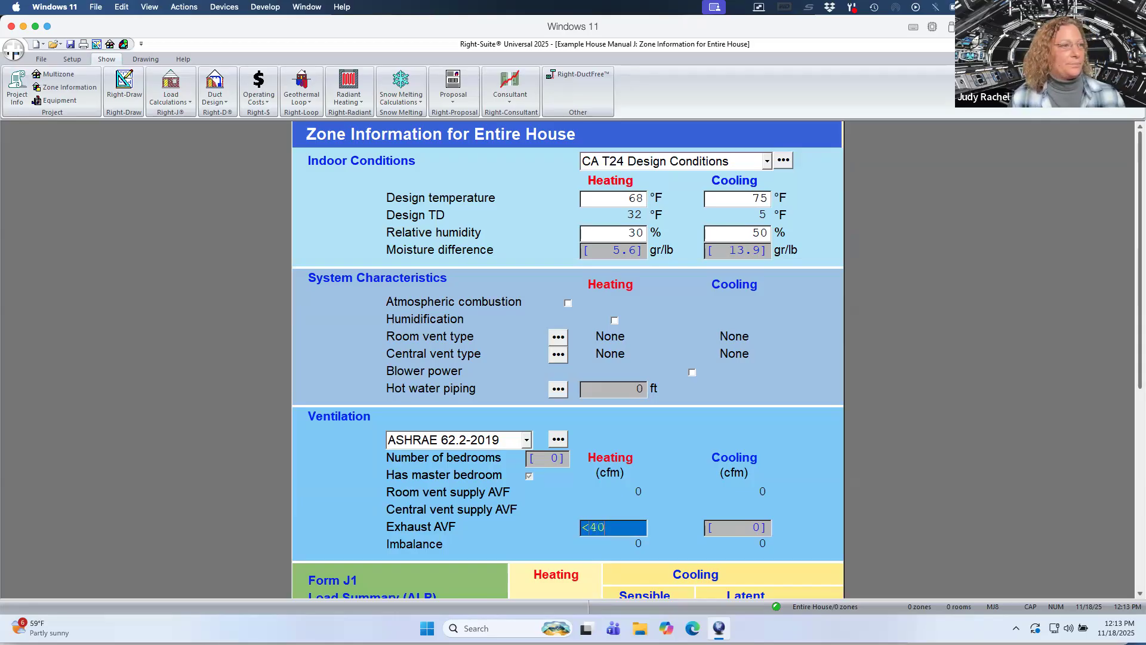
{"action": "left_click", "coordinate": [730, 533]}
{"action": "left_click", "coordinate": [730, 533]}
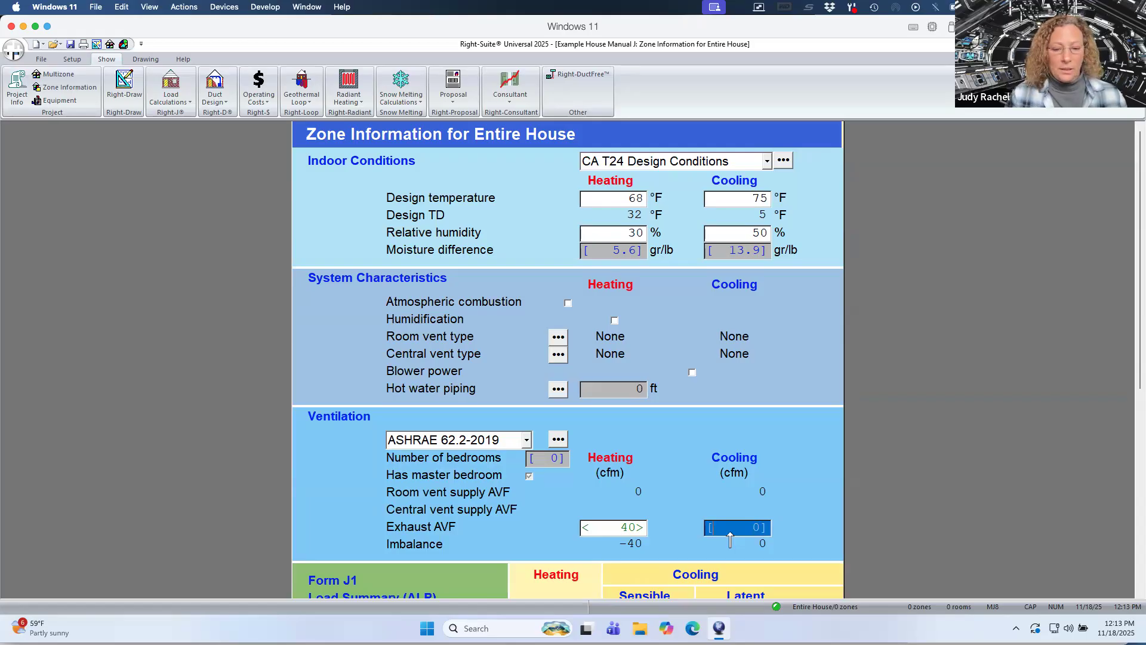
{"action": "type", "text": "0"}
{"action": "type", "text": "4"}
{"action": "type", "text": "0"}
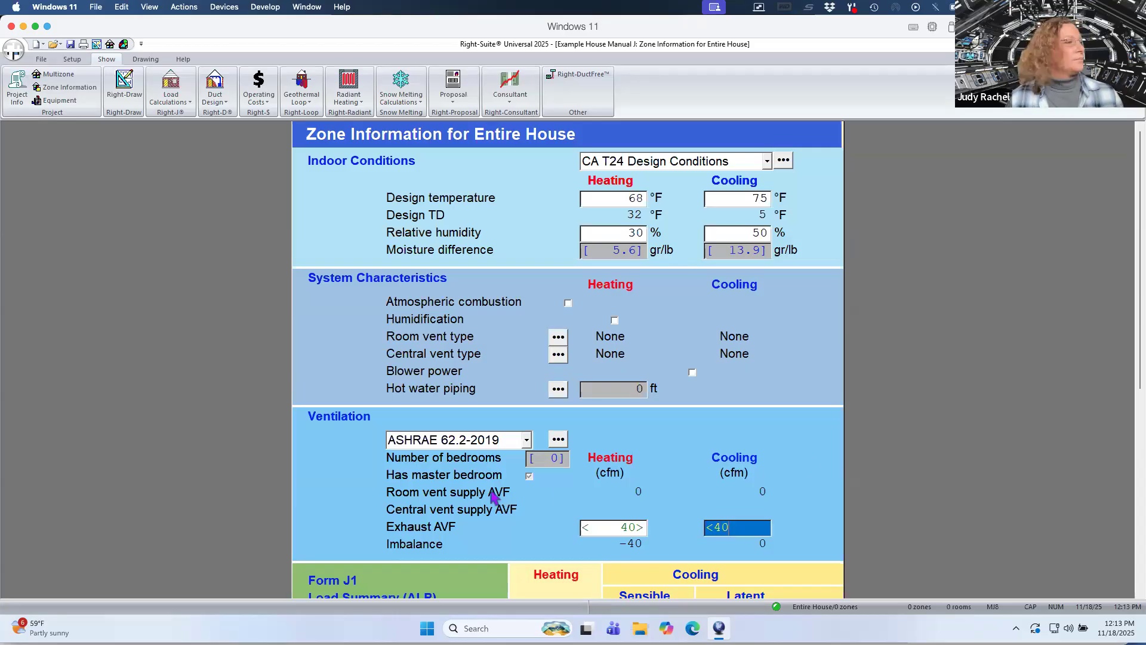
{"action": "key", "text": "Return"}
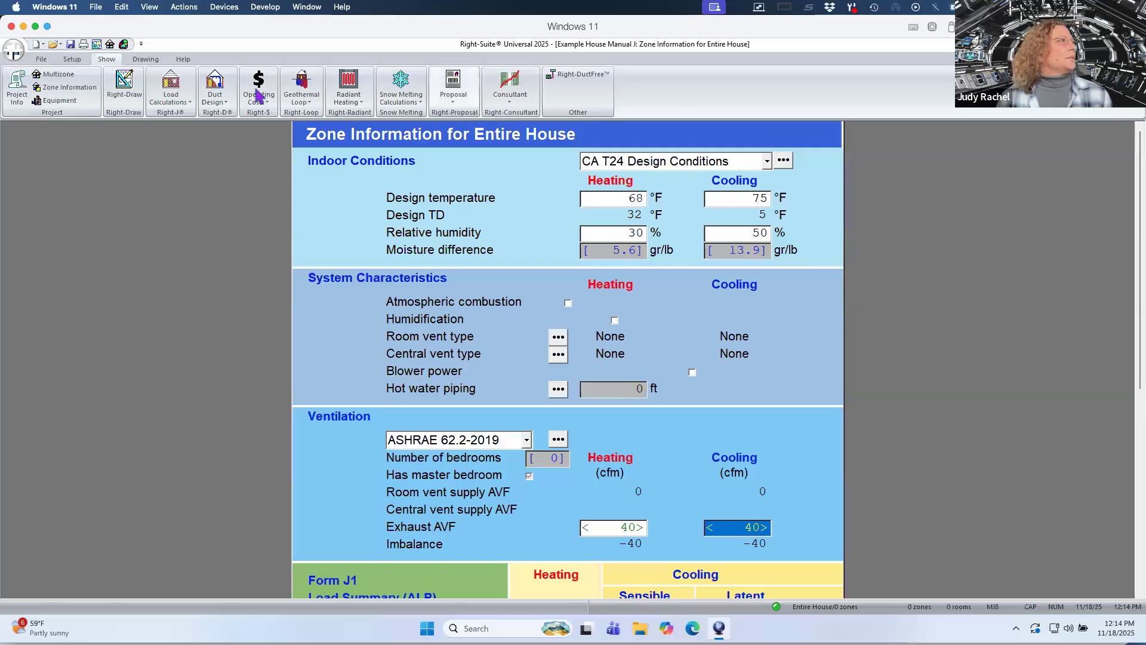
Open the blower door infiltration form and set wind shielding to 4 (substantial).
{"action": "left_click", "coordinate": [170, 95]}
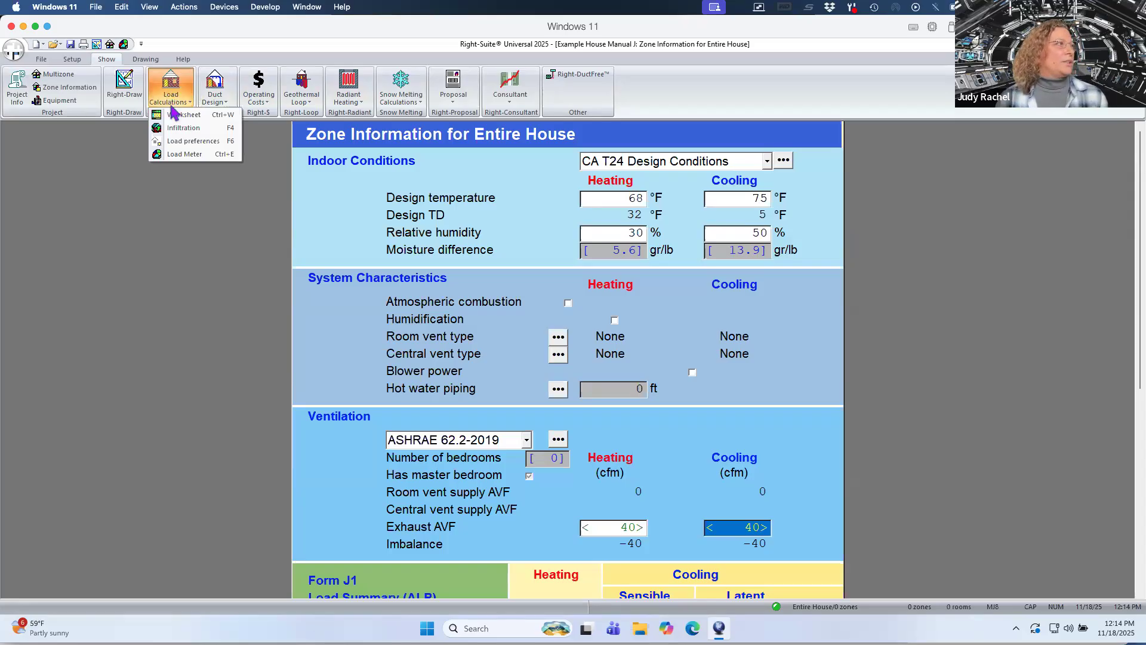
{"action": "left_click", "coordinate": [180, 129]}
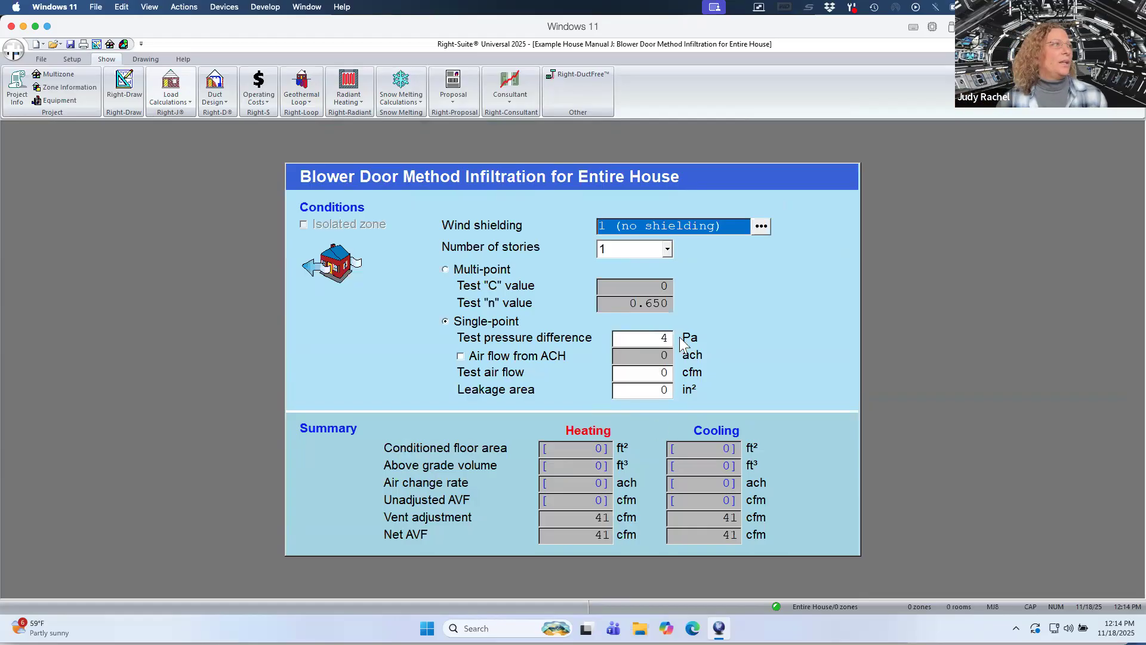
{"action": "left_click", "coordinate": [757, 225]}
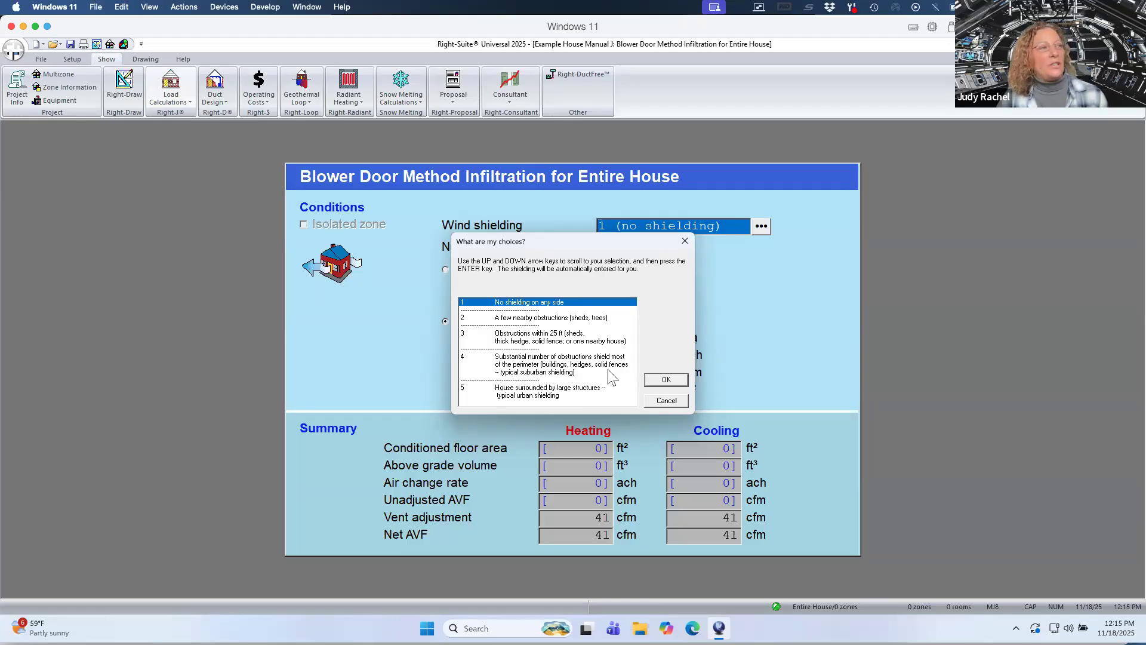
{"action": "left_click", "coordinate": [535, 369]}
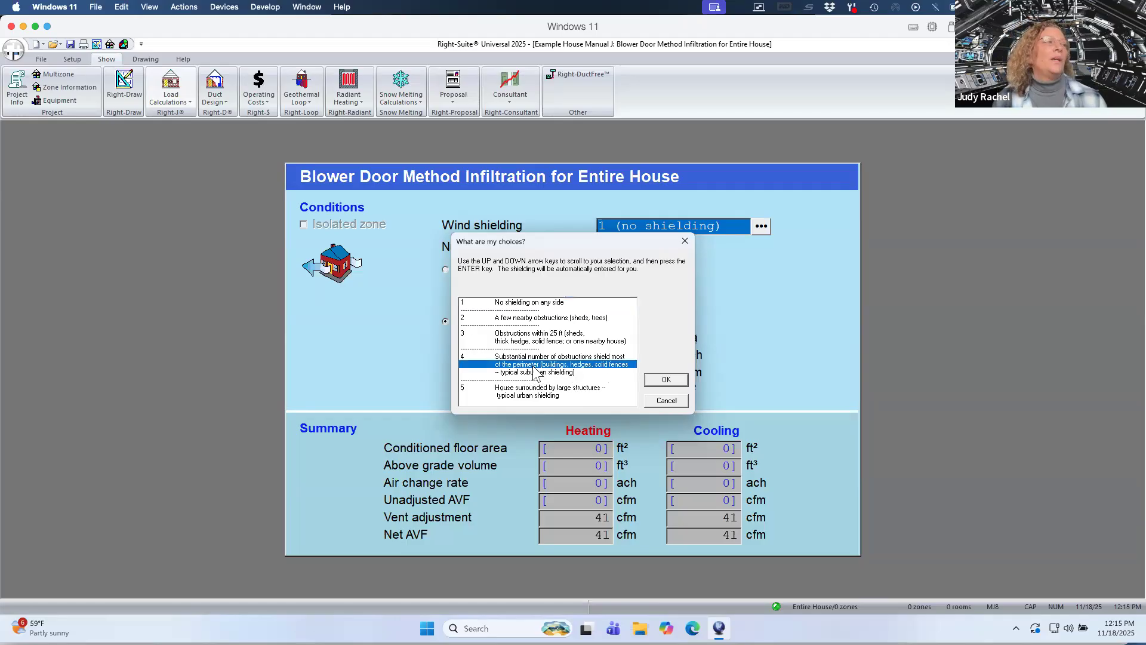
{"action": "left_click", "coordinate": [676, 377]}
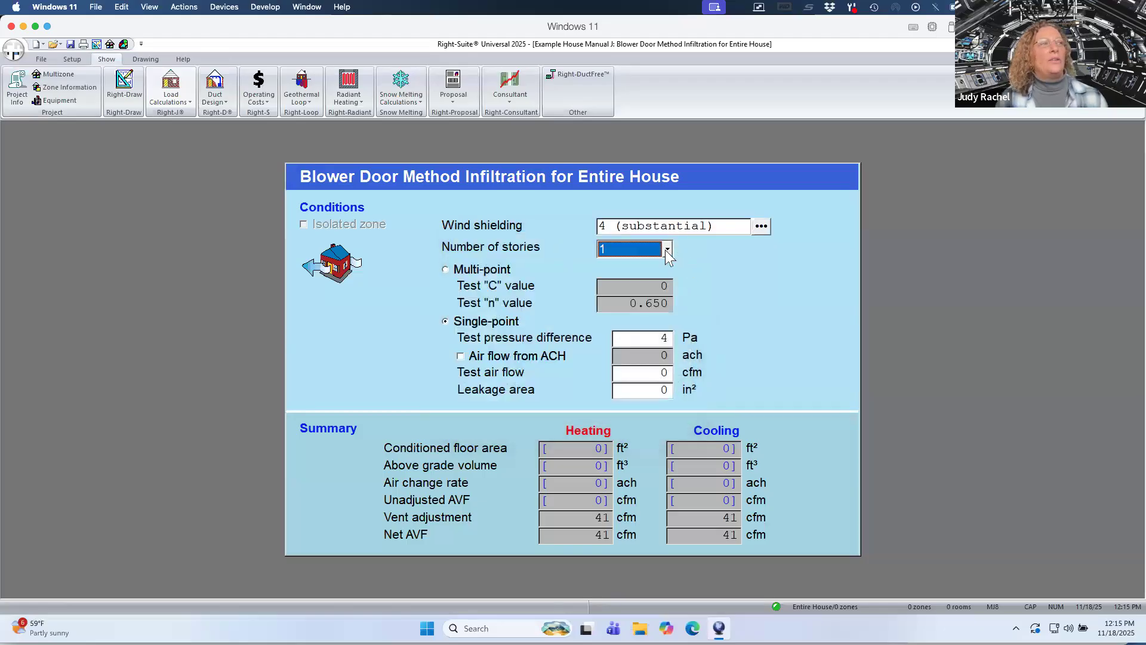
Select 1 story and set the test pressure difference to 50 Pa.
{"action": "left_click", "coordinate": [667, 250]}
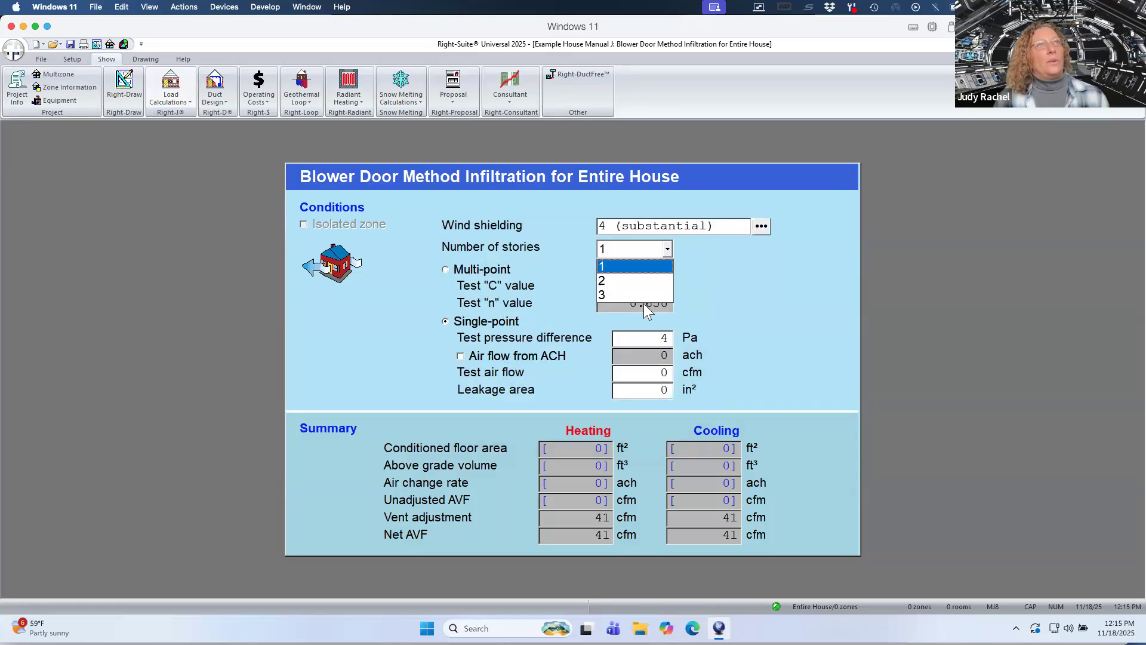
{"action": "left_click", "coordinate": [609, 250]}
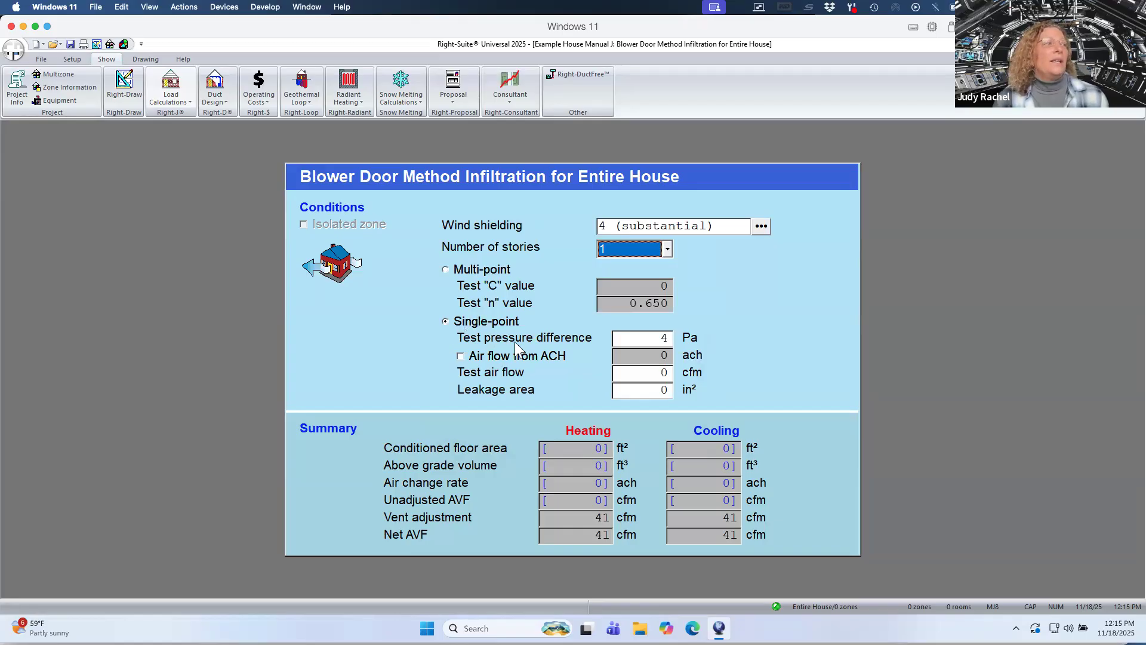
{"action": "left_click", "coordinate": [652, 339]}
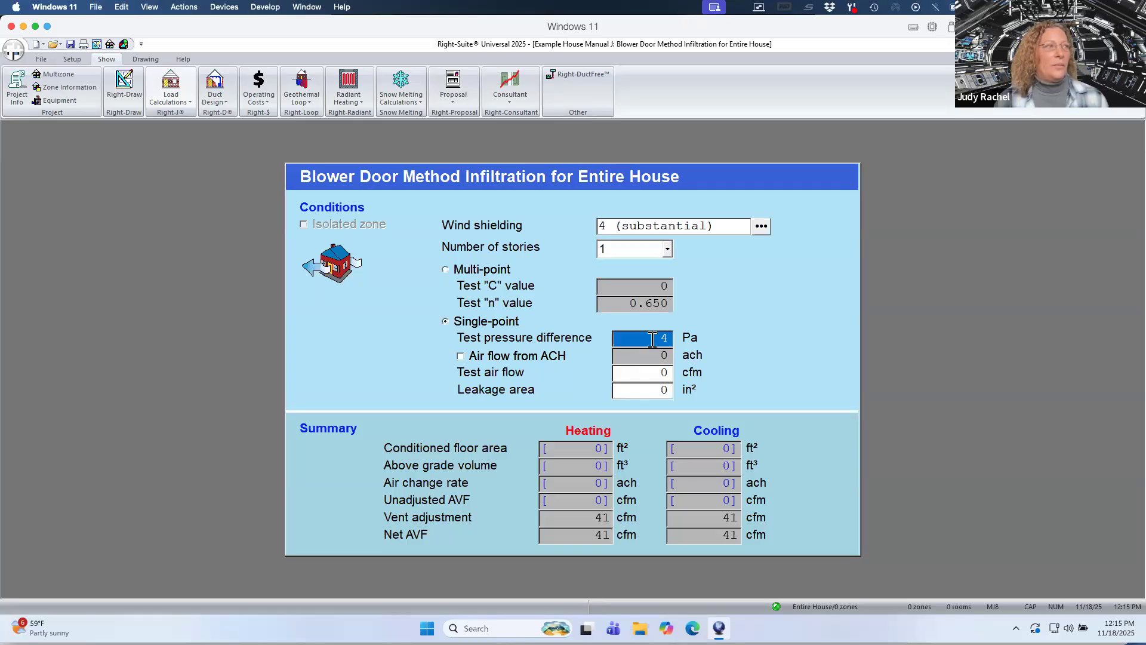
{"action": "type", "text": "50"}
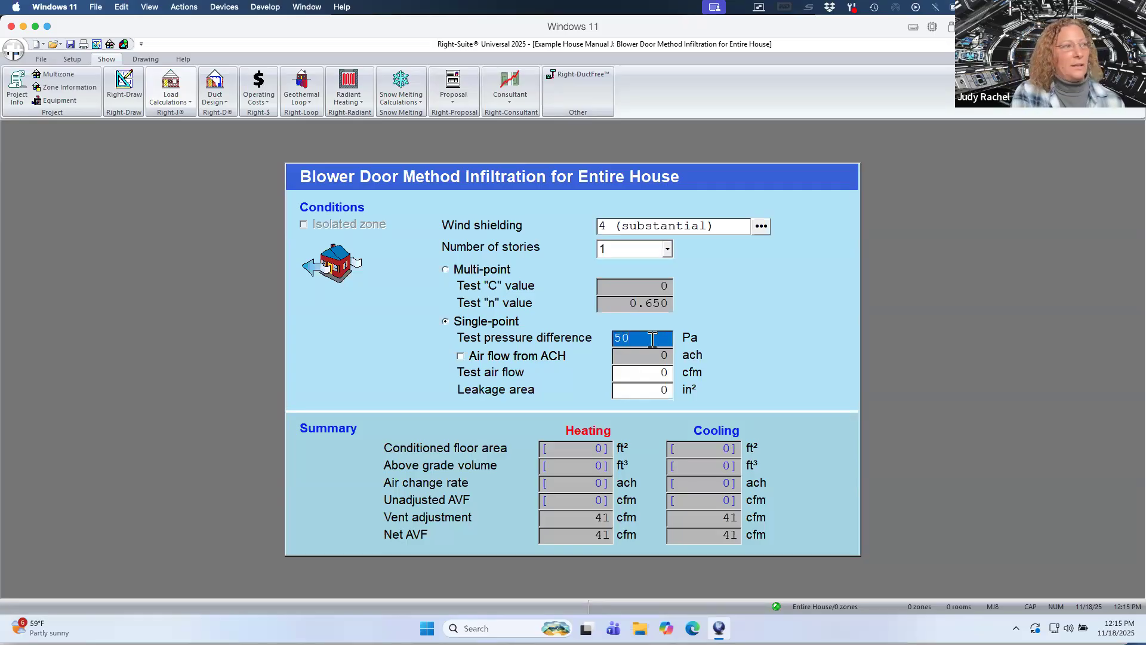
{"action": "key", "text": "Tab"}
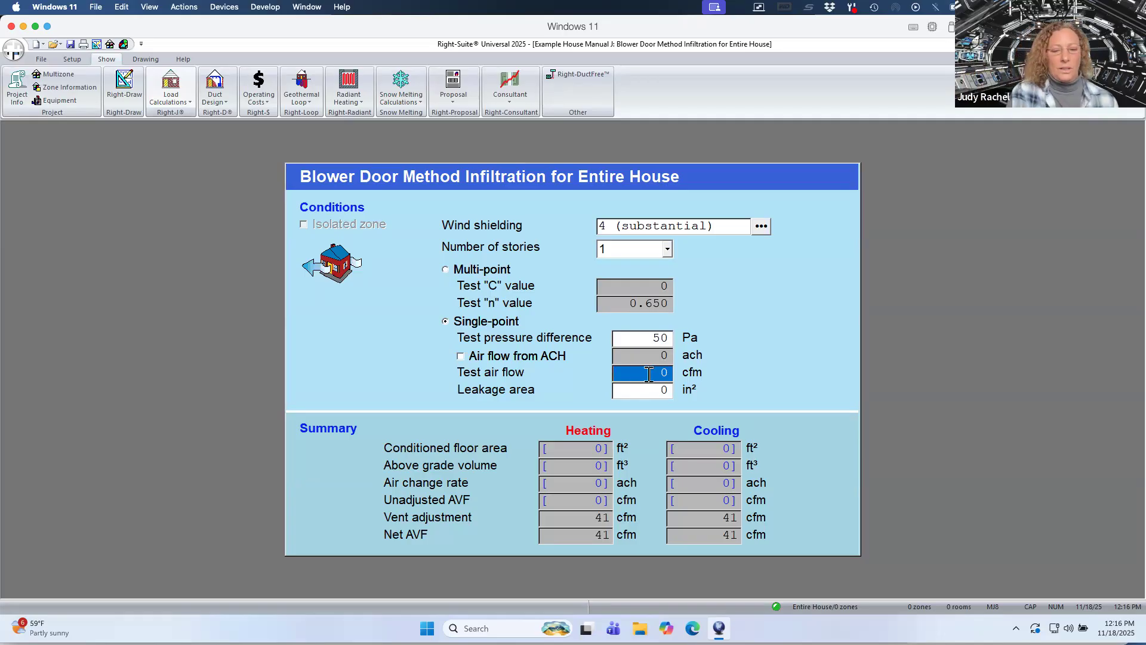
Enter a test air flow of 281 cfm and close the infiltration form.
{"action": "type", "text": "281"}
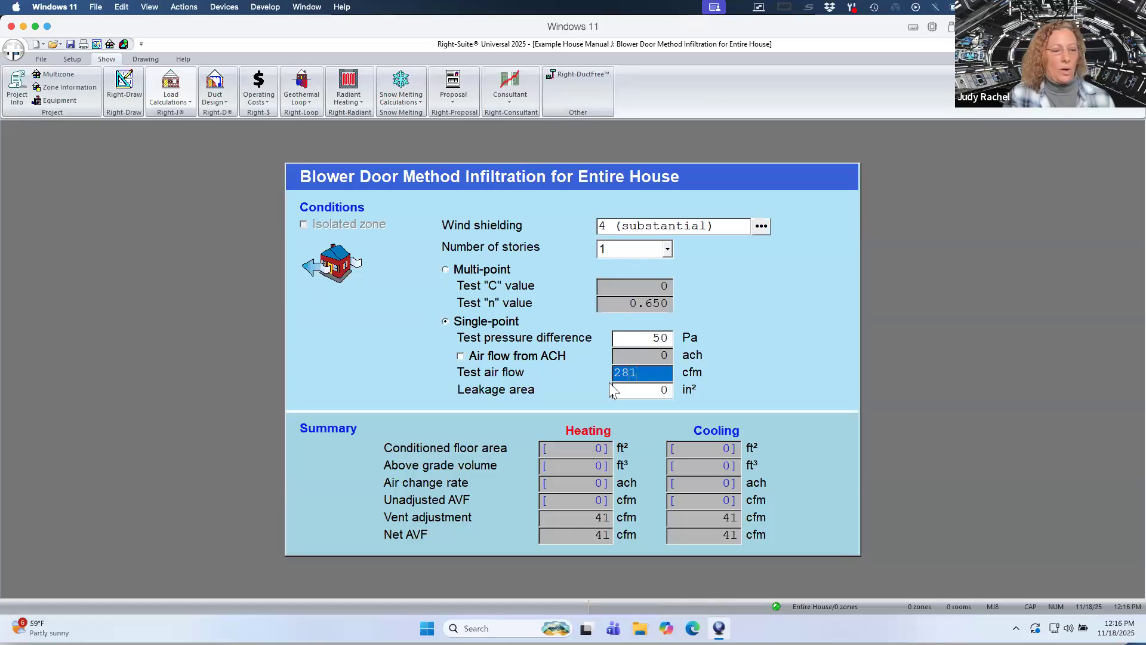
{"action": "key", "text": "Tab"}
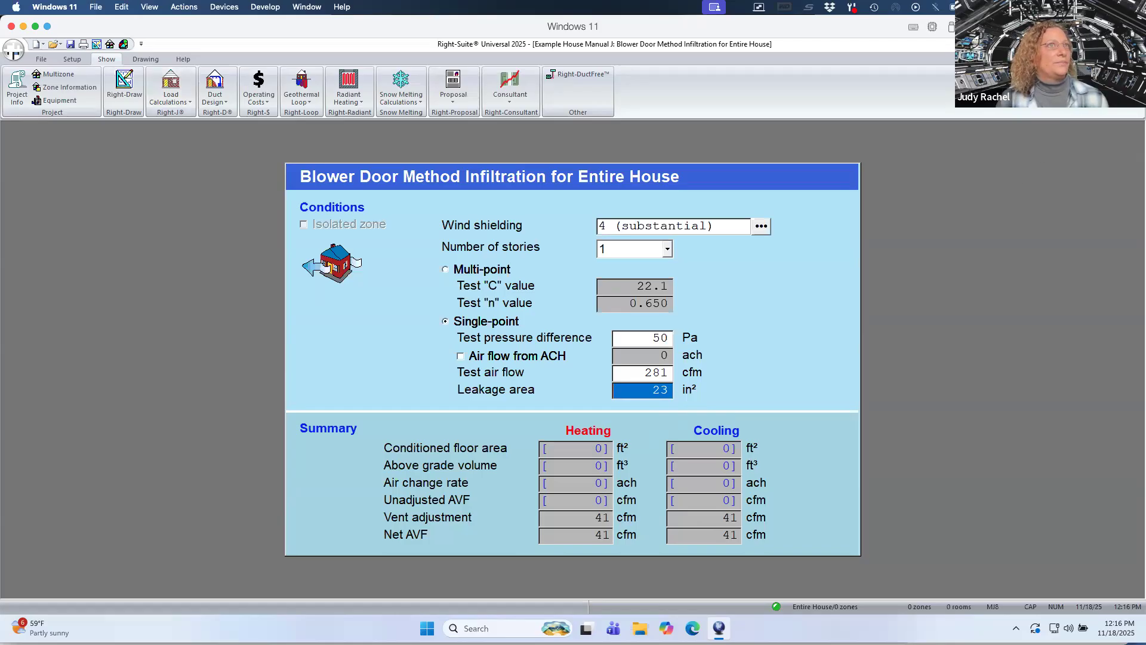
{"action": "left_click", "coordinate": [1138, 59]}
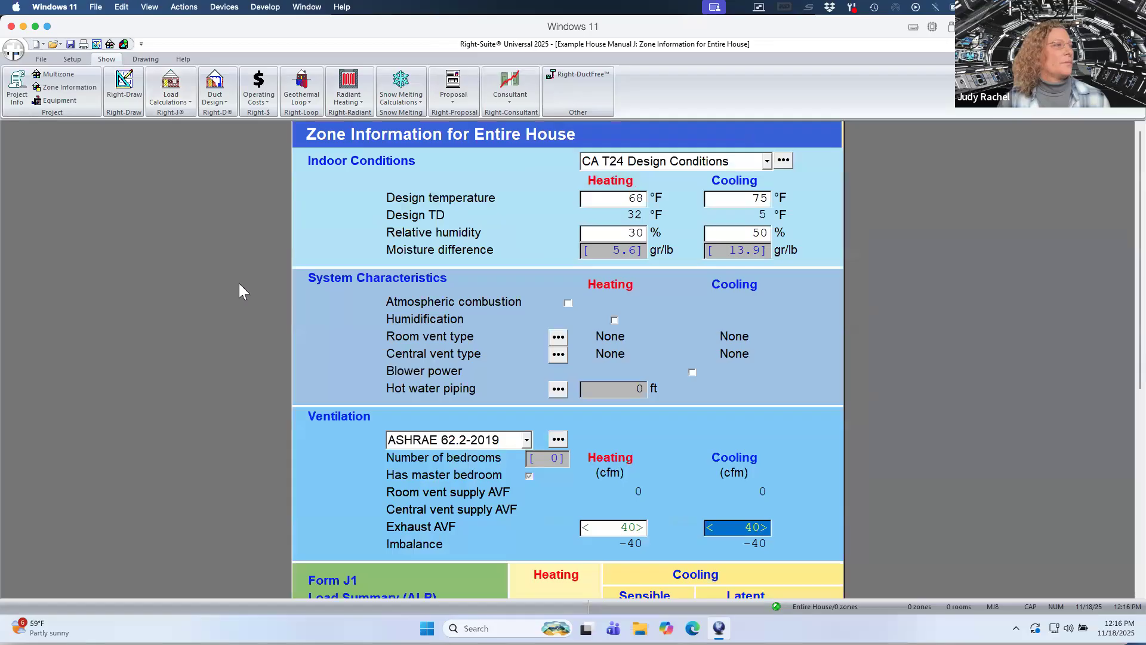
Open the Load Meter window and move it aside.
{"action": "left_click", "coordinate": [176, 100]}
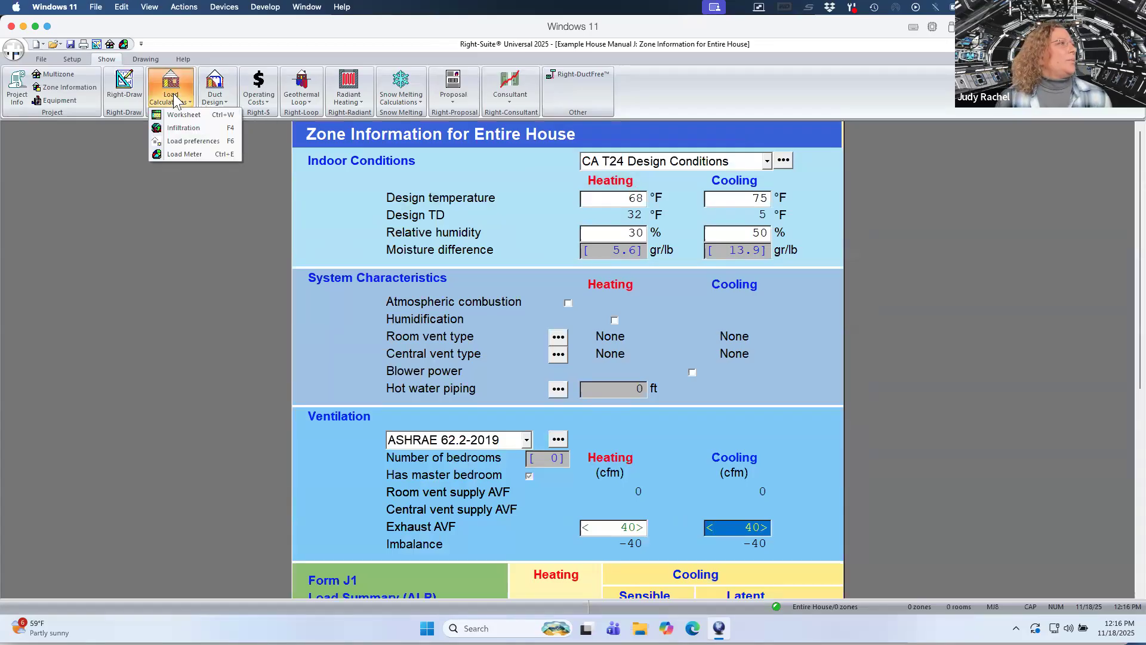
{"action": "left_click", "coordinate": [180, 150]}
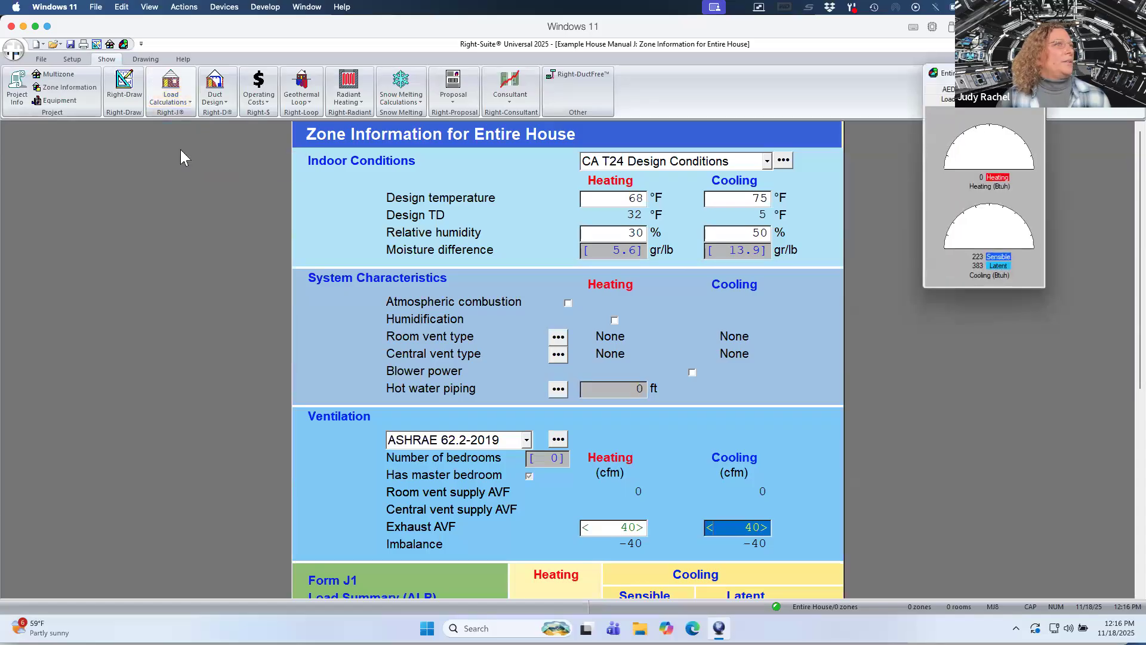
{"action": "left_click_drag", "start_coordinate": [991, 73], "coordinate": [1078, 77]}
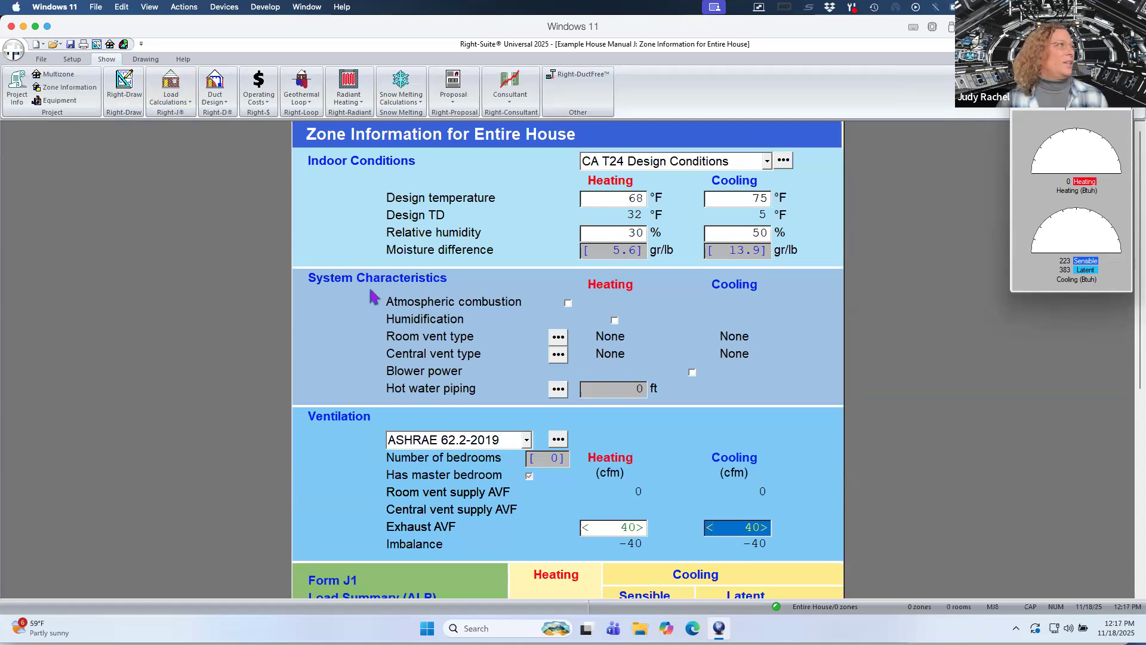
Switch to Right-Draw and set the drawing scale to 1/4" = 1'0".
{"action": "left_click", "coordinate": [131, 94]}
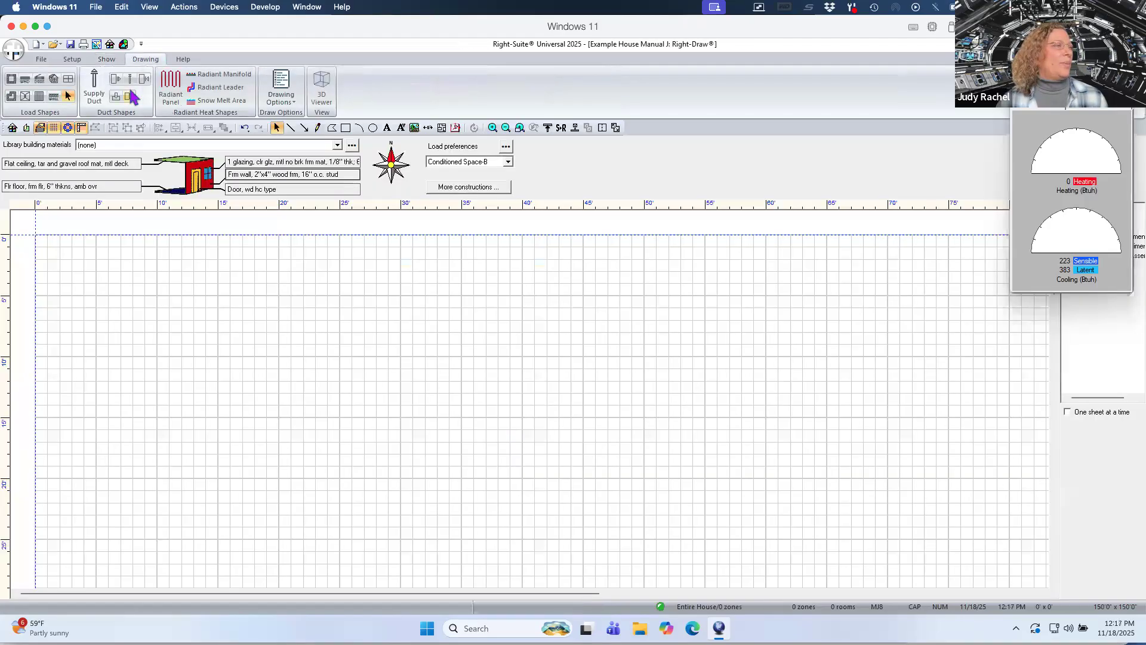
{"action": "left_click", "coordinate": [11, 210]}
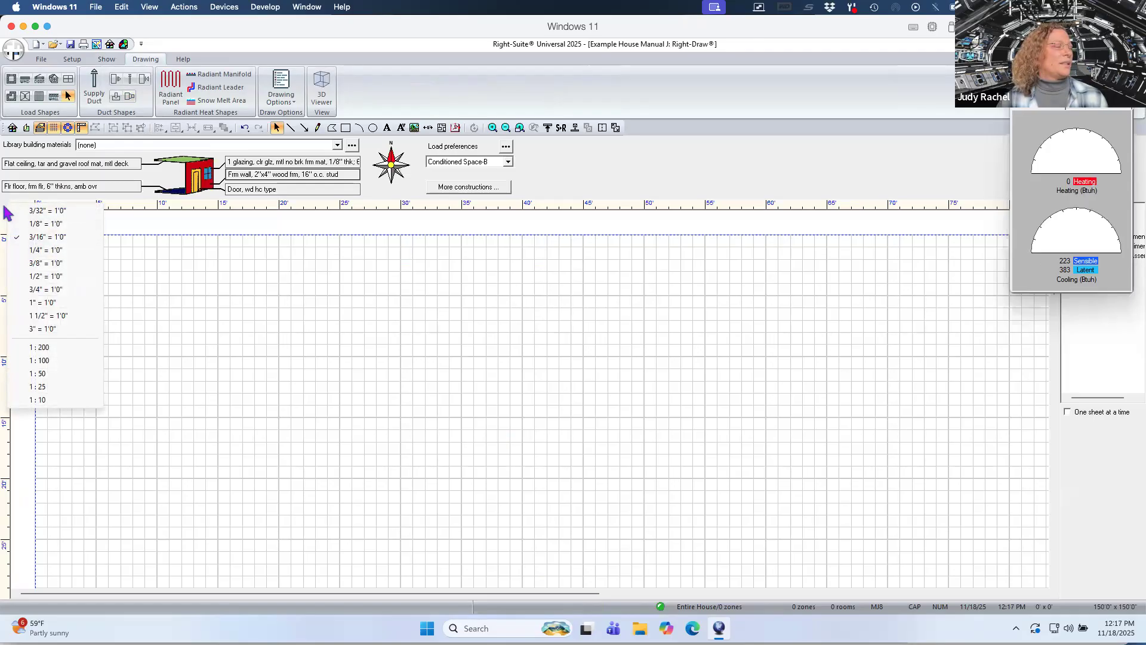
{"action": "left_click", "coordinate": [37, 250]}
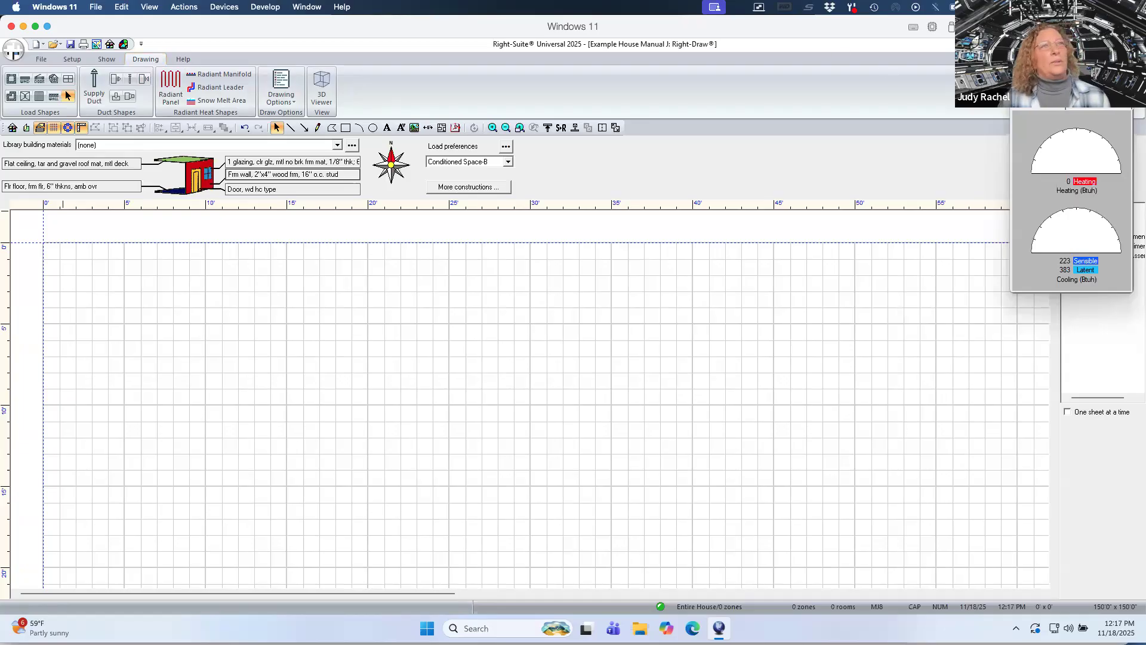
Open the properties of Sheet 1 and set its elevation to 1 ft.
{"action": "left_click_drag", "start_coordinate": [1062, 81], "coordinate": [906, 103]}
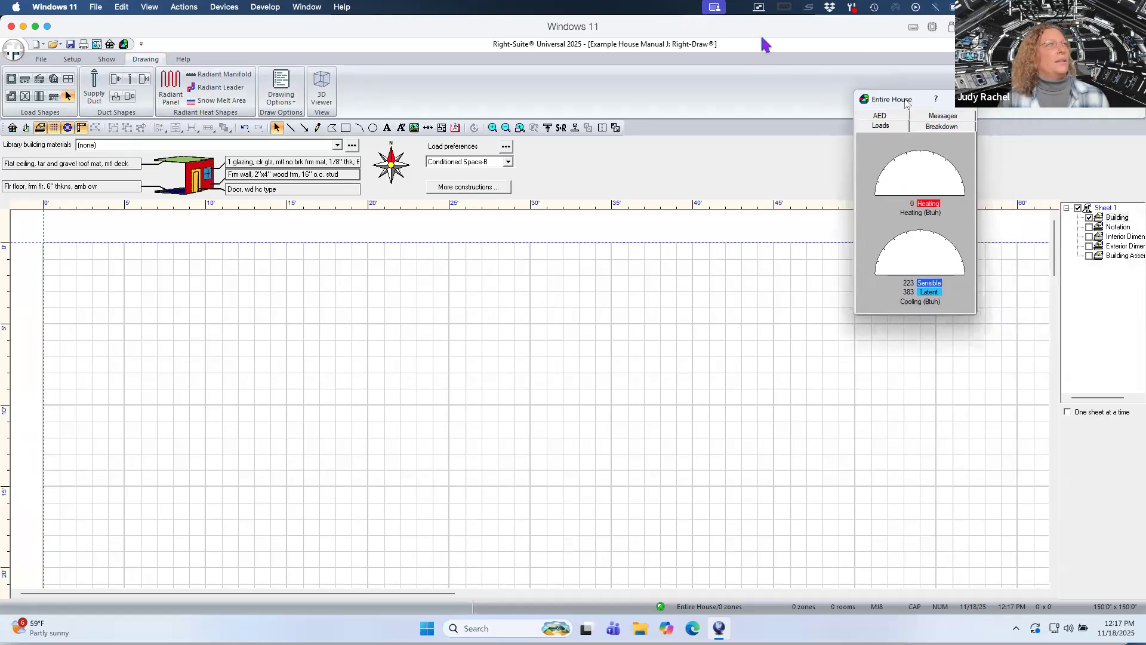
{"action": "mouse_move", "coordinate": [766, 30]}
{"action": "left_mouse_down"}
{"action": "mouse_move", "coordinate": [727, 29]}
{"action": "mouse_move", "coordinate": [754, 29]}
{"action": "left_mouse_up"}
{"action": "scroll", "coordinate": [779, 414], "scroll_direction": "right", "scroll_amount": 1}
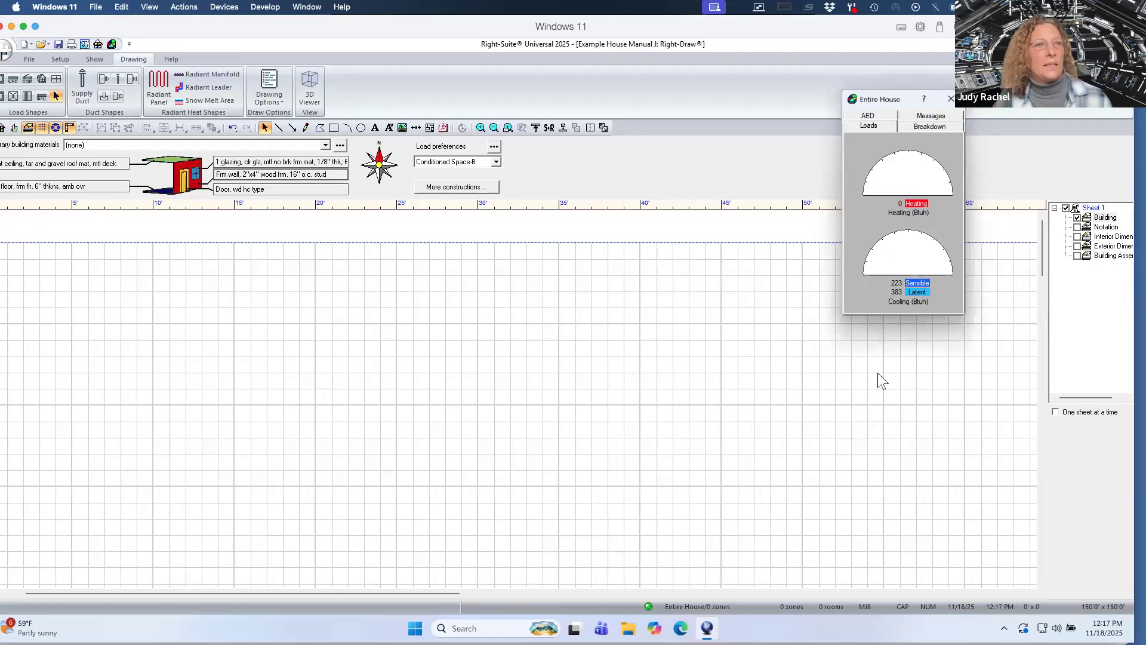
{"action": "right_click", "coordinate": [1095, 212]}
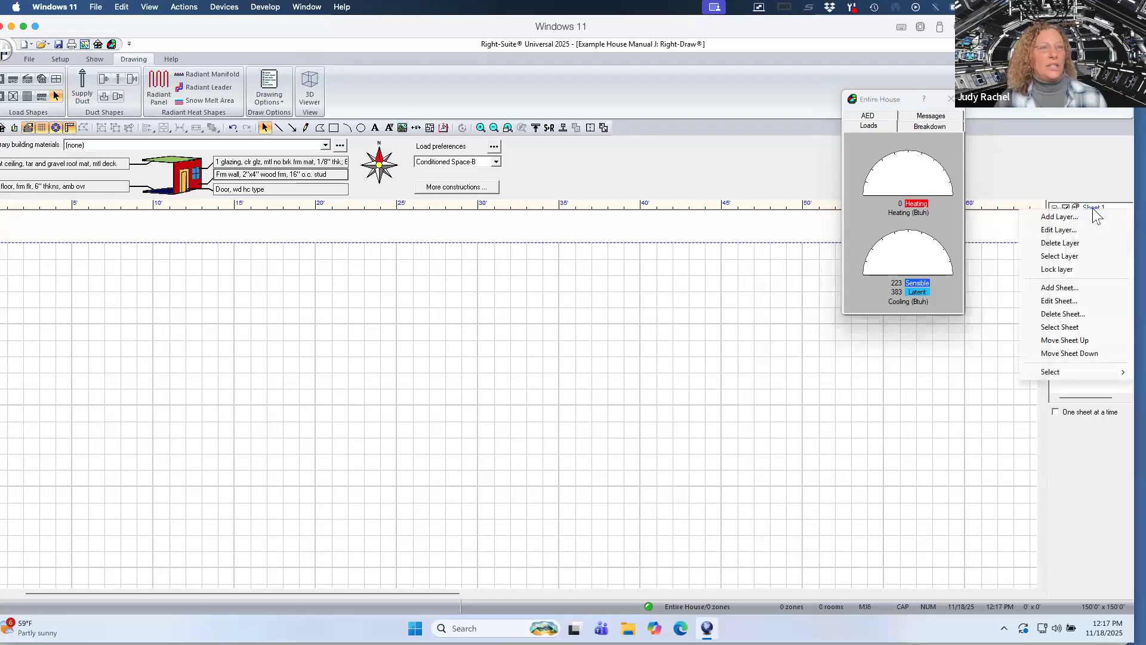
{"action": "left_click", "coordinate": [1066, 300]}
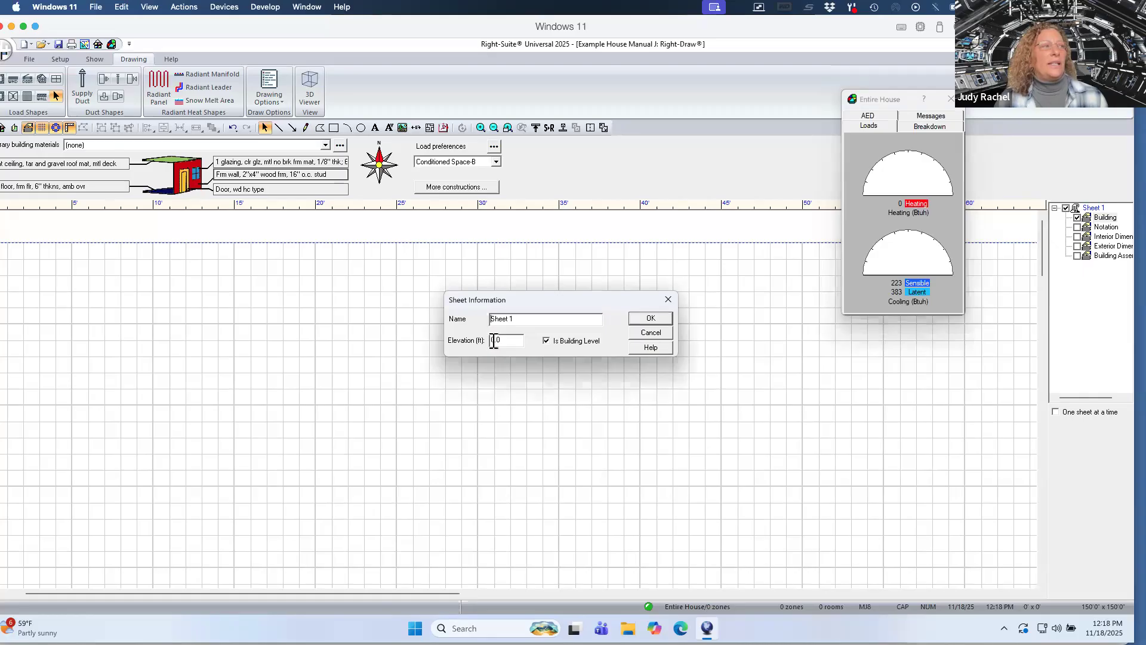
{"action": "left_click_drag", "start_coordinate": [494, 340], "coordinate": [487, 341]}
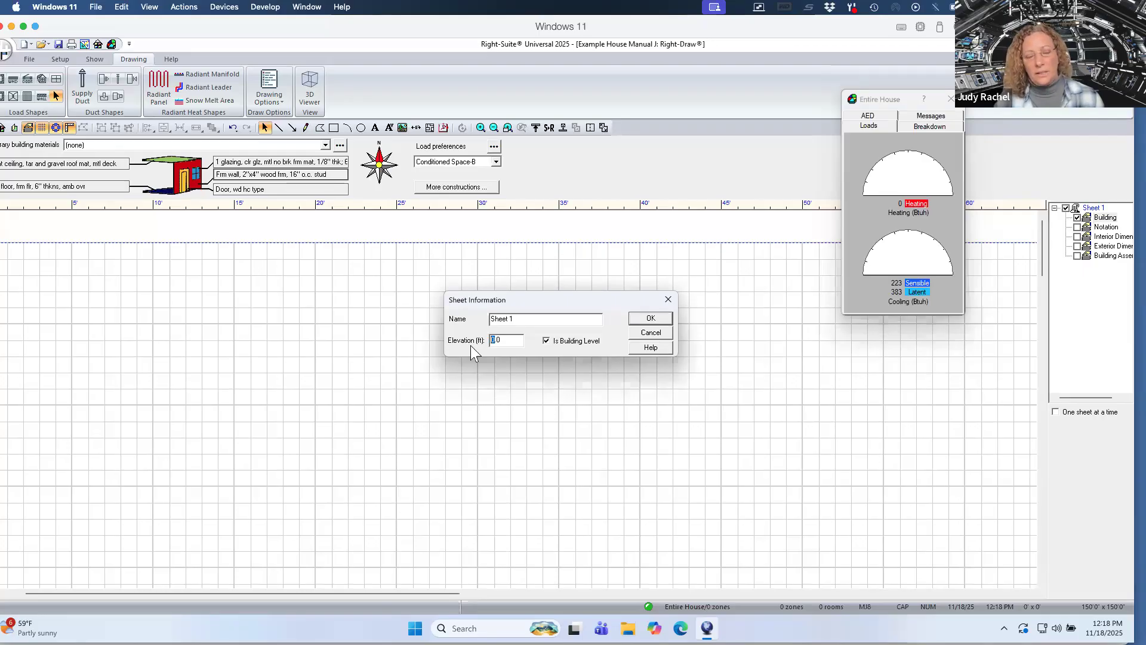
{"action": "type", "text": "1"}
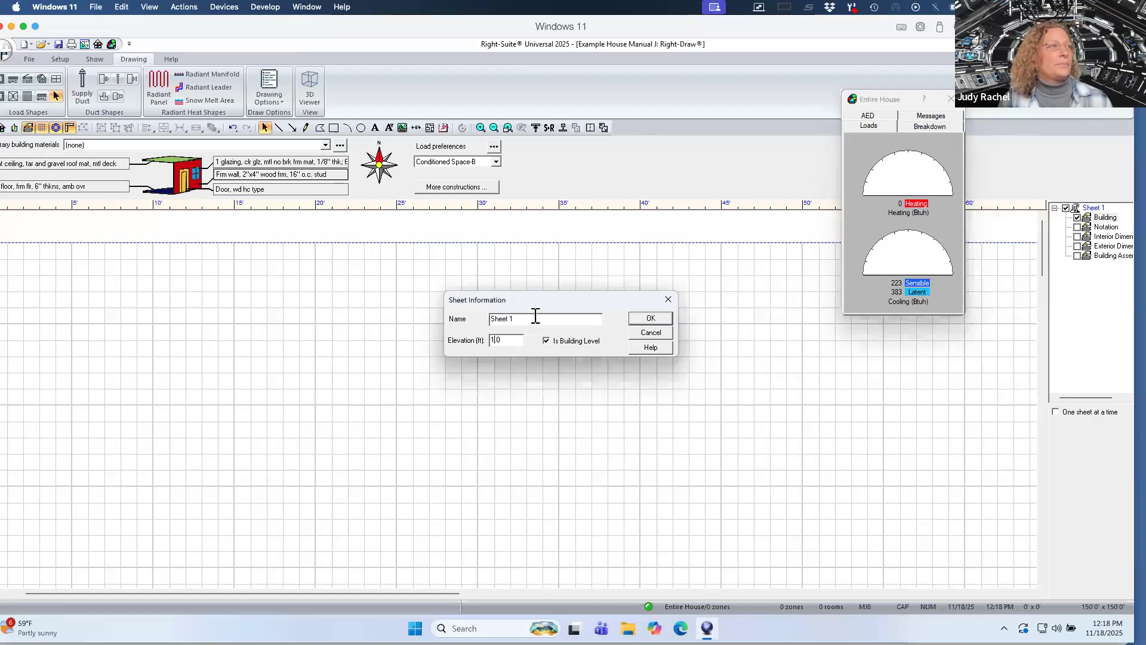
Rename the sheet as Ventura House and confirm.
{"action": "left_click_drag", "start_coordinate": [535, 317], "coordinate": [468, 320]}
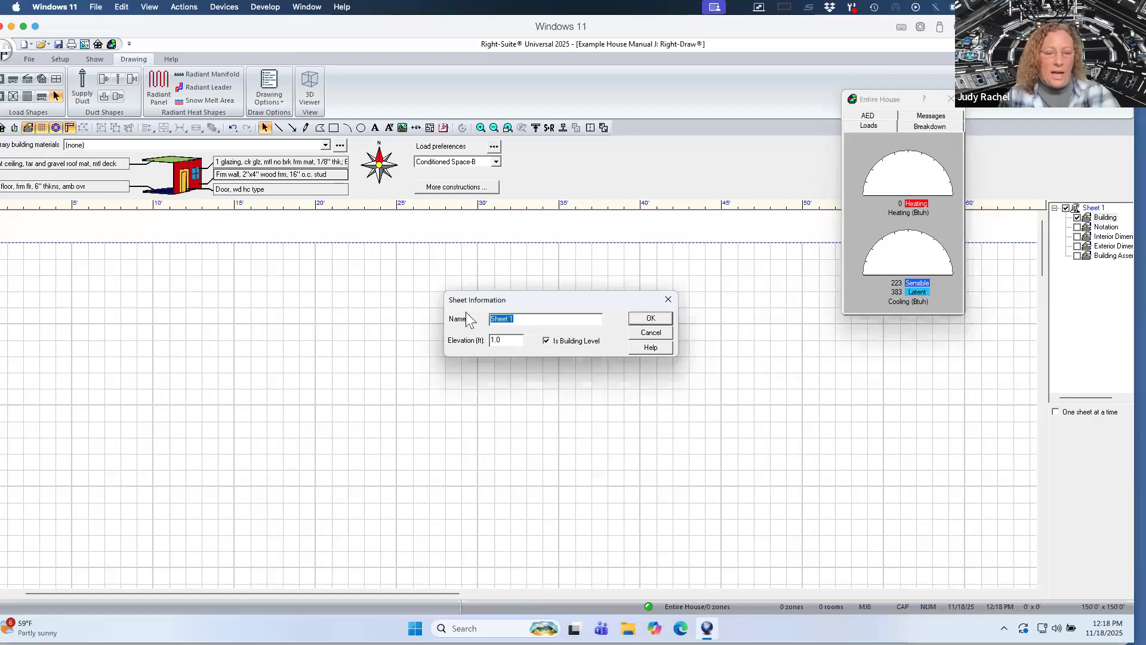
{"action": "type", "text": "Be"}
{"action": "key", "text": "BackSpace"}
{"action": "key", "text": "BackSpace"}
{"action": "key", "text": "BackSpace"}
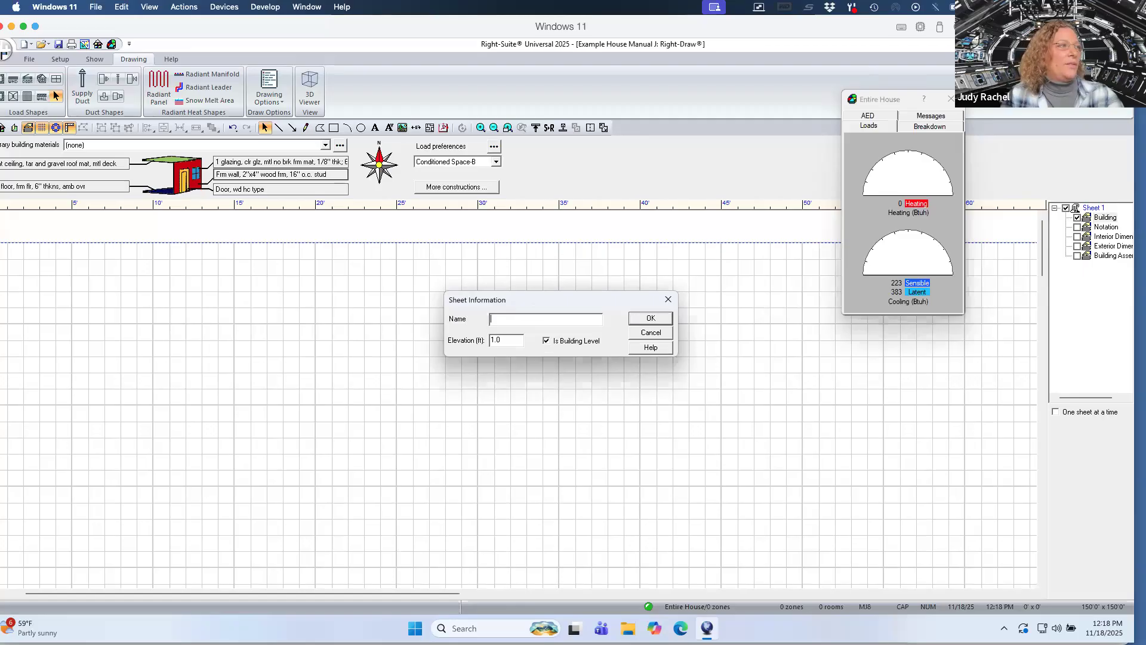
{"action": "type", "text": "Ventura House"}
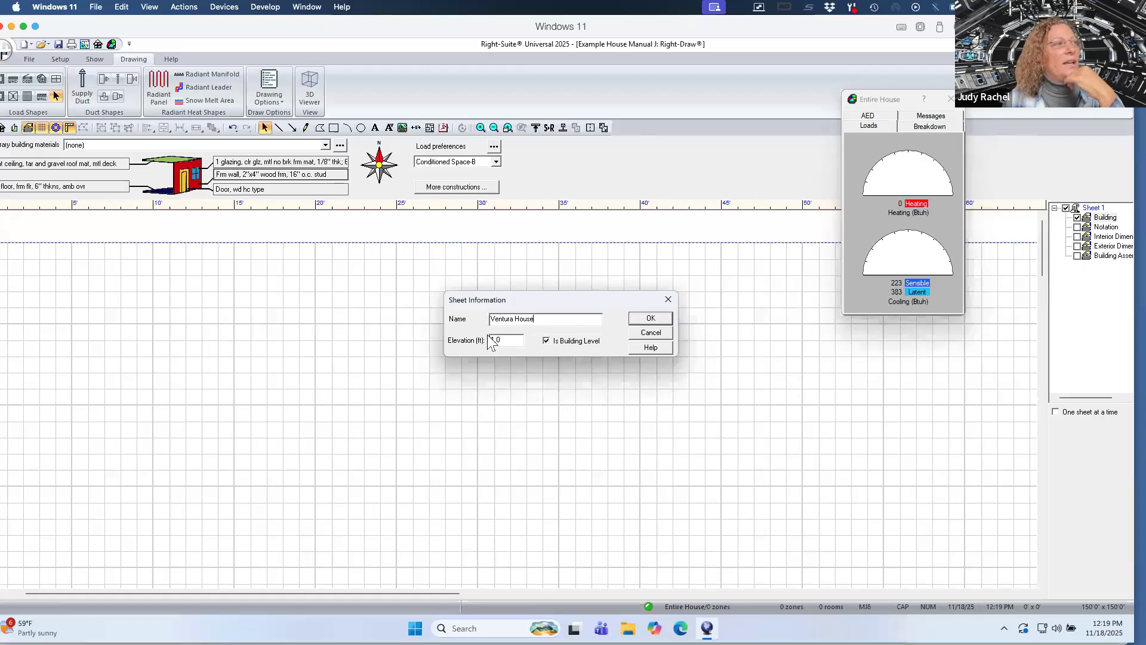
{"action": "left_click", "coordinate": [651, 319]}
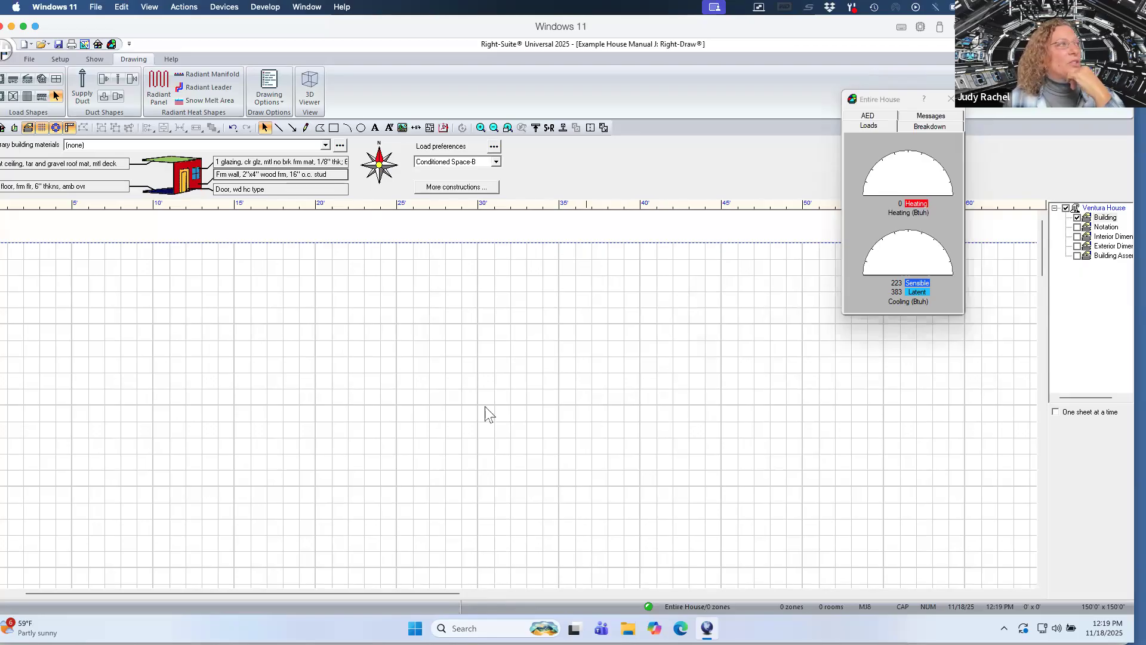
Rotate the compass so north points left and review the grid and snap spacing settings.
{"action": "left_click", "coordinate": [370, 167]}
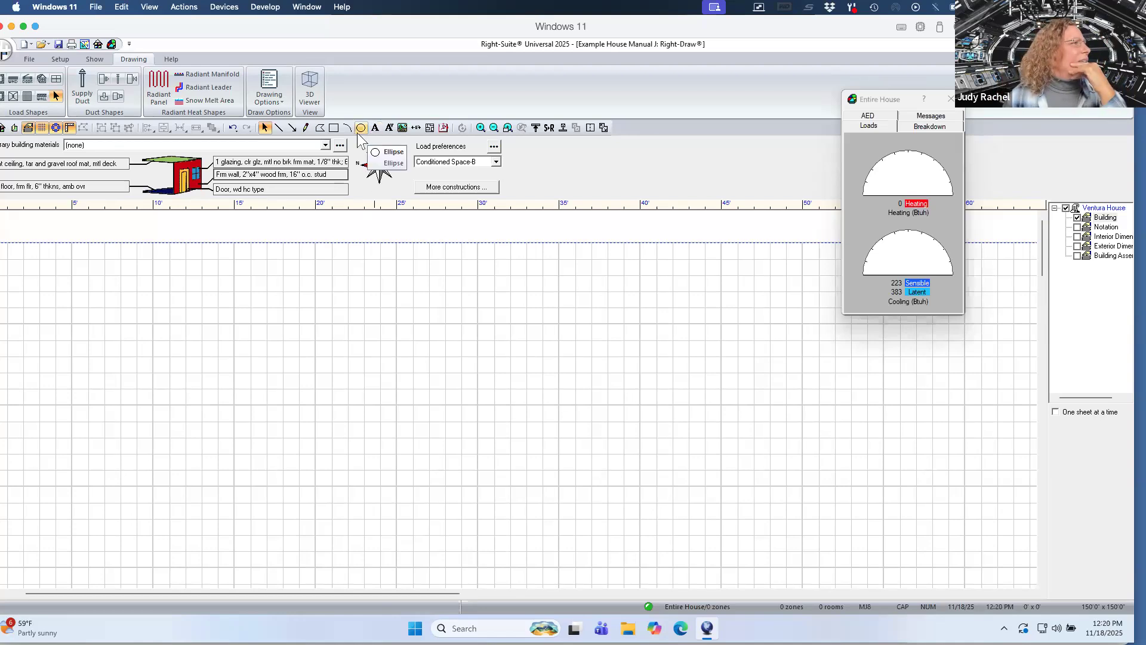
{"action": "left_click", "coordinate": [278, 97]}
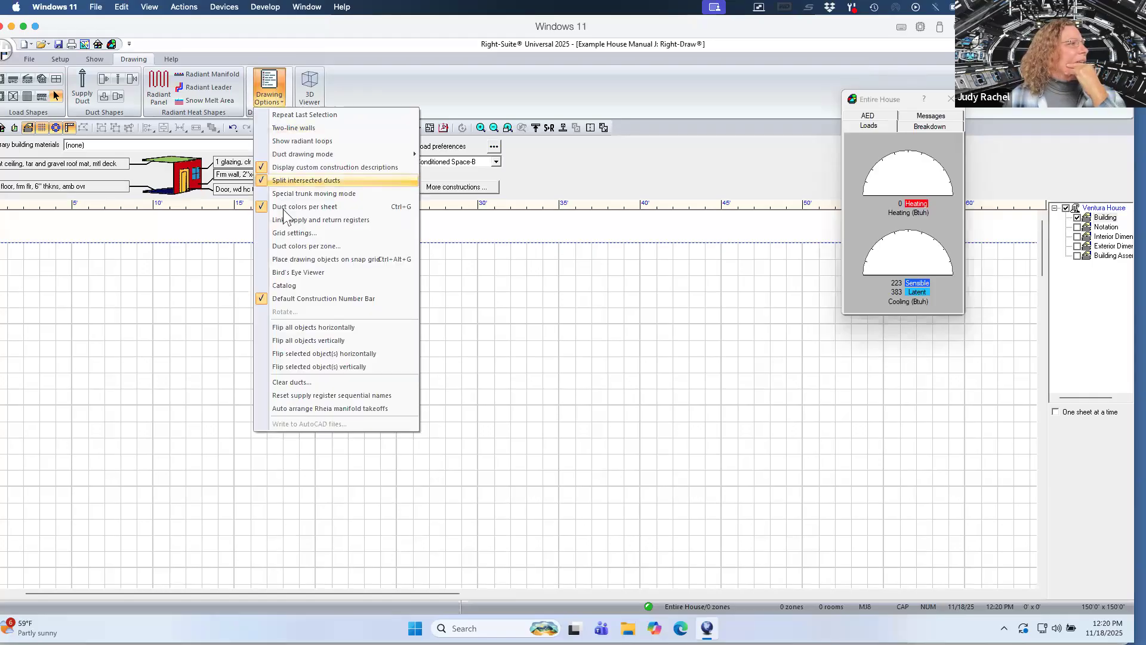
{"action": "left_click", "coordinate": [292, 233]}
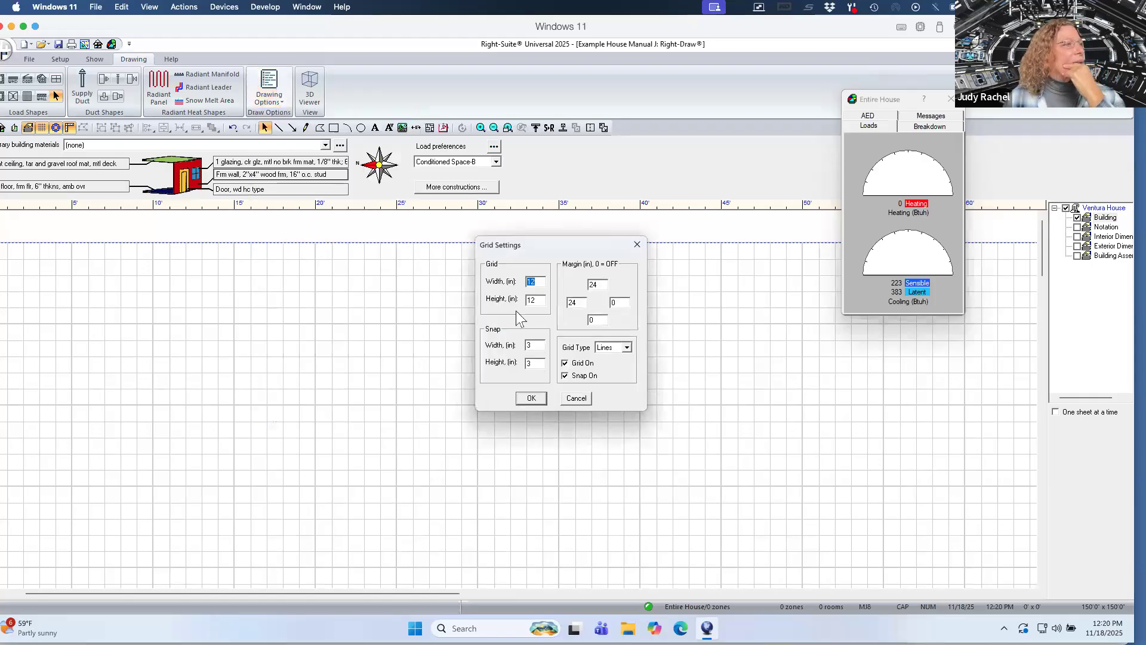
{"action": "left_click", "coordinate": [539, 347]}
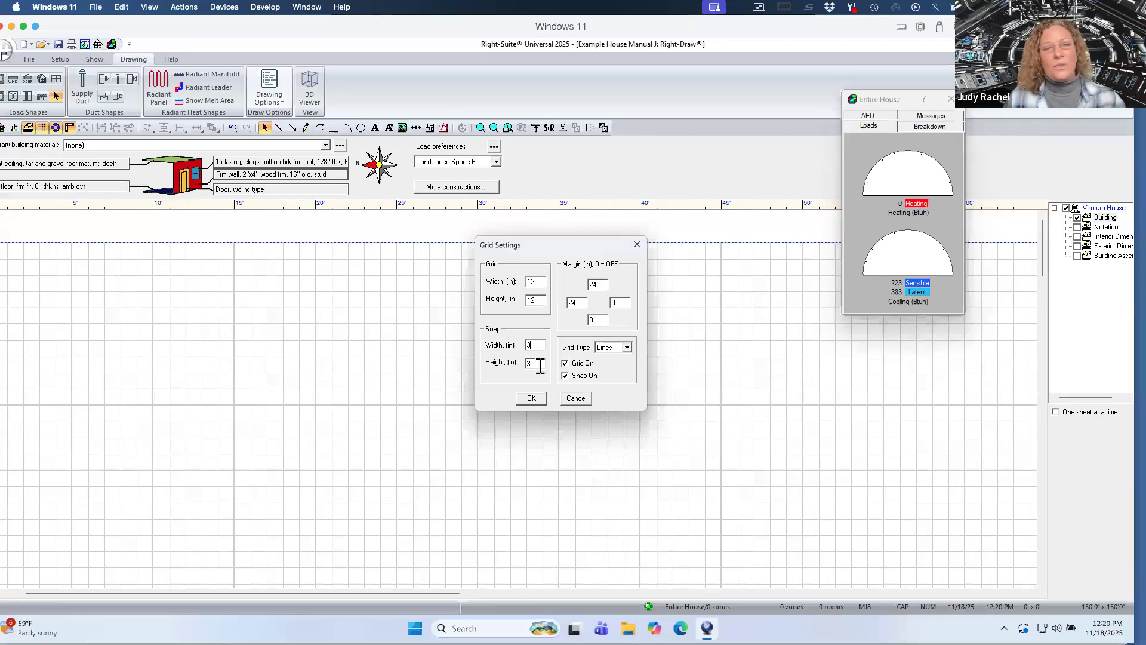
{"action": "left_click", "coordinate": [531, 398]}
Switch to the Simple House Floorplan PDF and examine its rooms, windows and dimensions.
{"action": "key", "text": "ctrl+Up"}
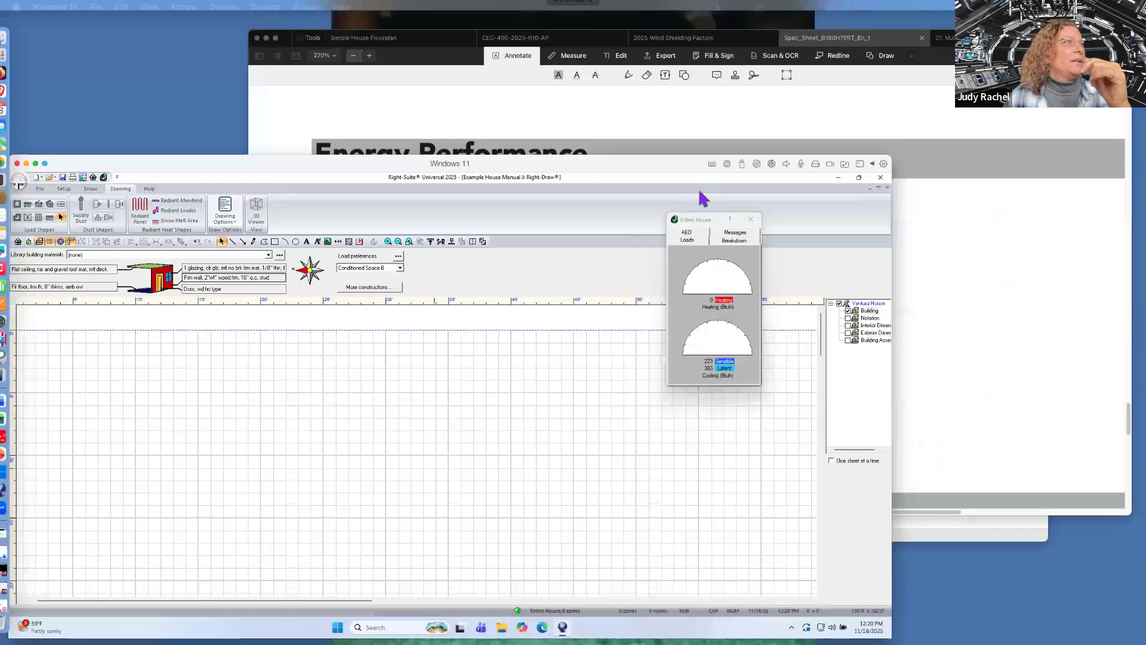
{"action": "left_click", "coordinate": [700, 192]}
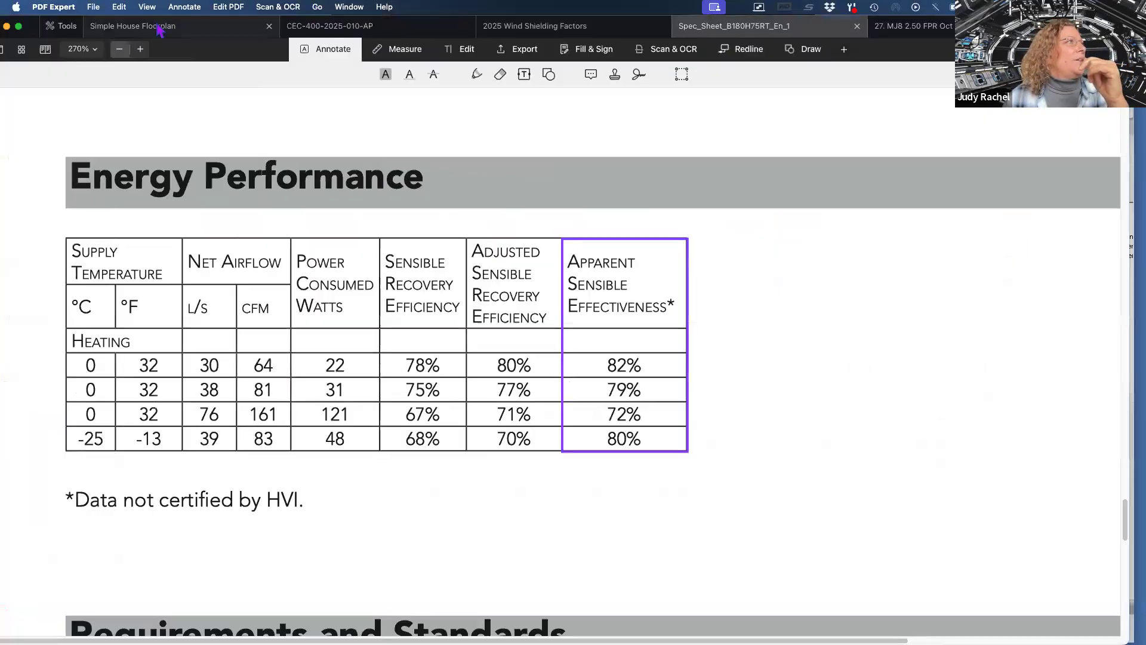
{"action": "left_click", "coordinate": [159, 27]}
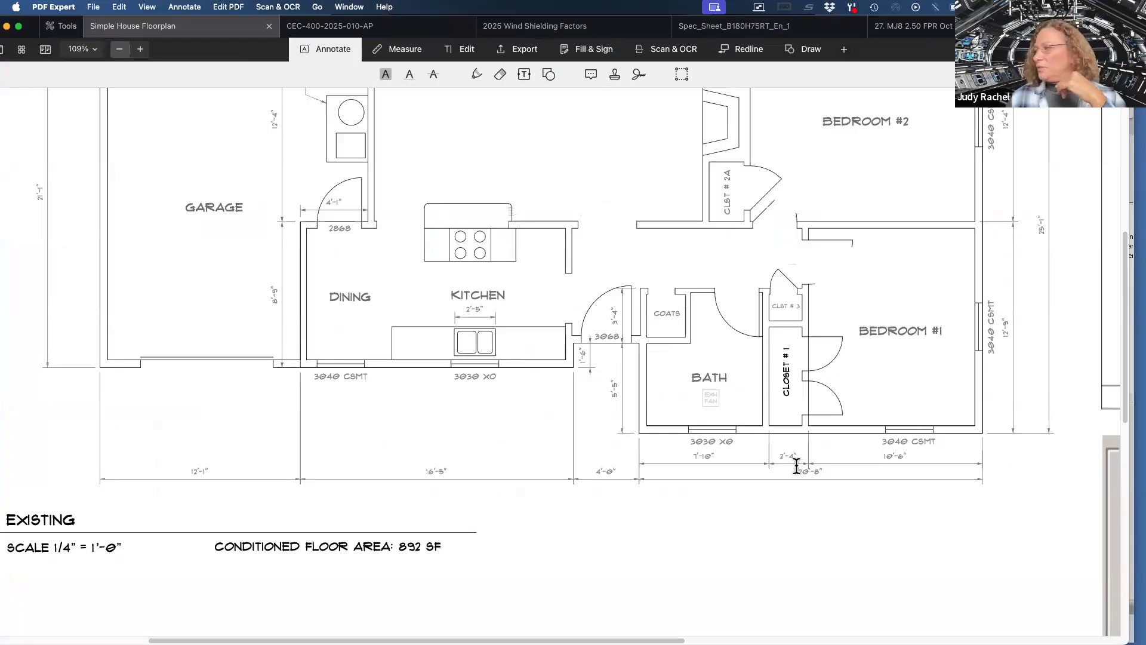
{"action": "scroll", "coordinate": [797, 464], "scroll_direction": "up", "scroll_amount": 8, "text": "ctrl"}
{"action": "scroll", "coordinate": [798, 465], "scroll_direction": "up", "scroll_amount": 2, "text": "ctrl"}
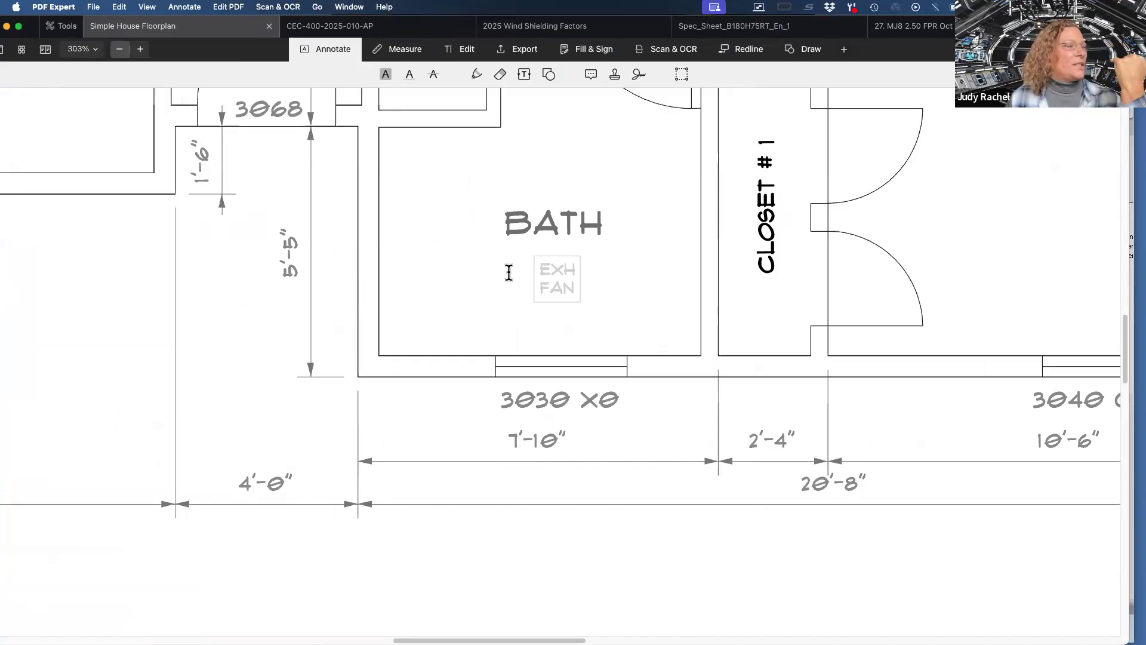
{"action": "scroll", "coordinate": [659, 286], "scroll_direction": "right", "scroll_amount": 5}
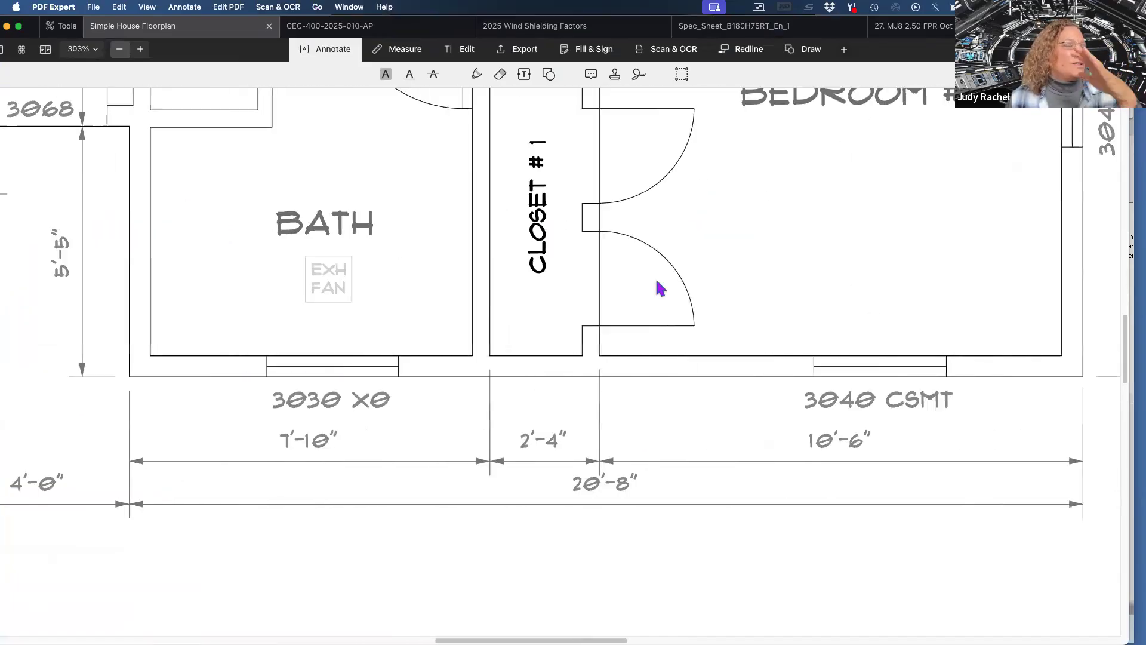
{"action": "scroll", "coordinate": [659, 288], "scroll_direction": "right", "scroll_amount": 3}
{"action": "scroll", "coordinate": [659, 288], "scroll_direction": "left", "scroll_amount": 2}
{"action": "scroll", "coordinate": [659, 287], "scroll_direction": "up", "scroll_amount": 2}
{"action": "scroll", "coordinate": [659, 287], "scroll_direction": "up", "scroll_amount": 10}
{"action": "scroll", "coordinate": [659, 288], "scroll_direction": "up", "scroll_amount": 5}
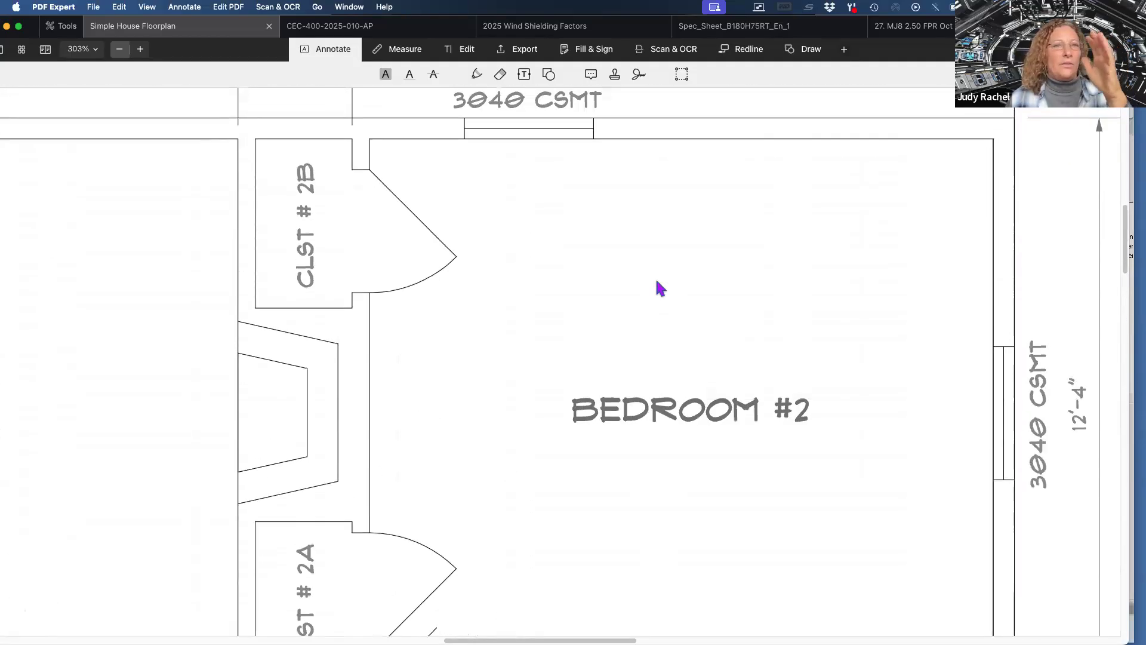
{"action": "scroll", "coordinate": [660, 288], "scroll_direction": "up", "scroll_amount": 7}
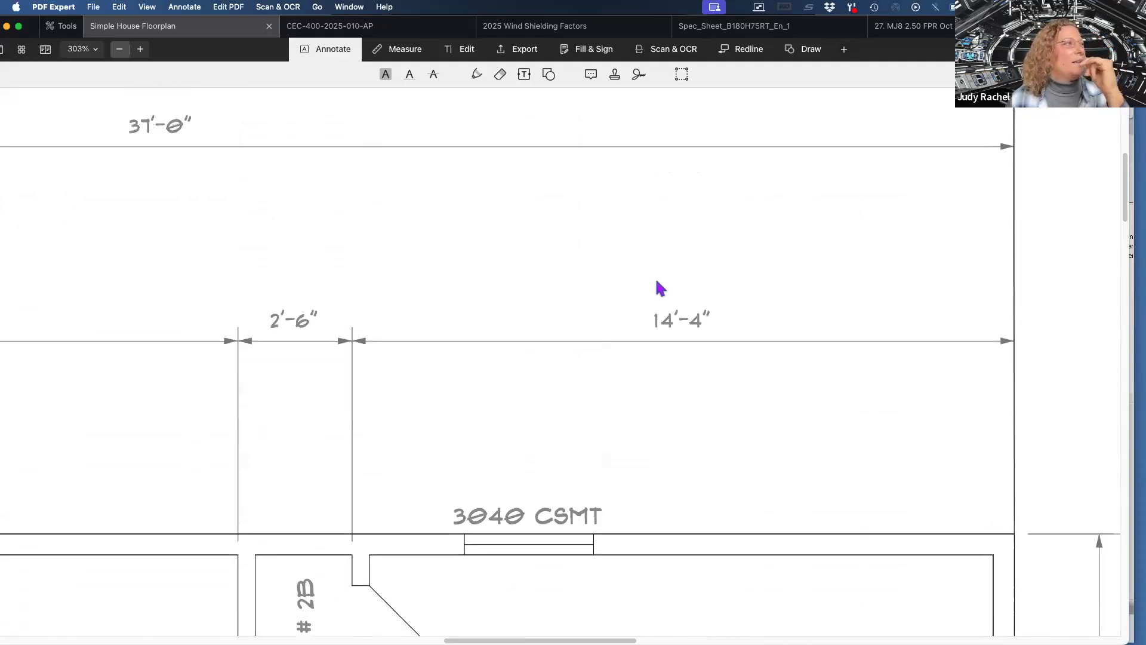
{"action": "scroll", "coordinate": [659, 289], "scroll_direction": "up", "scroll_amount": 1}
{"action": "scroll", "coordinate": [568, 356], "scroll_direction": "left", "scroll_amount": 9}
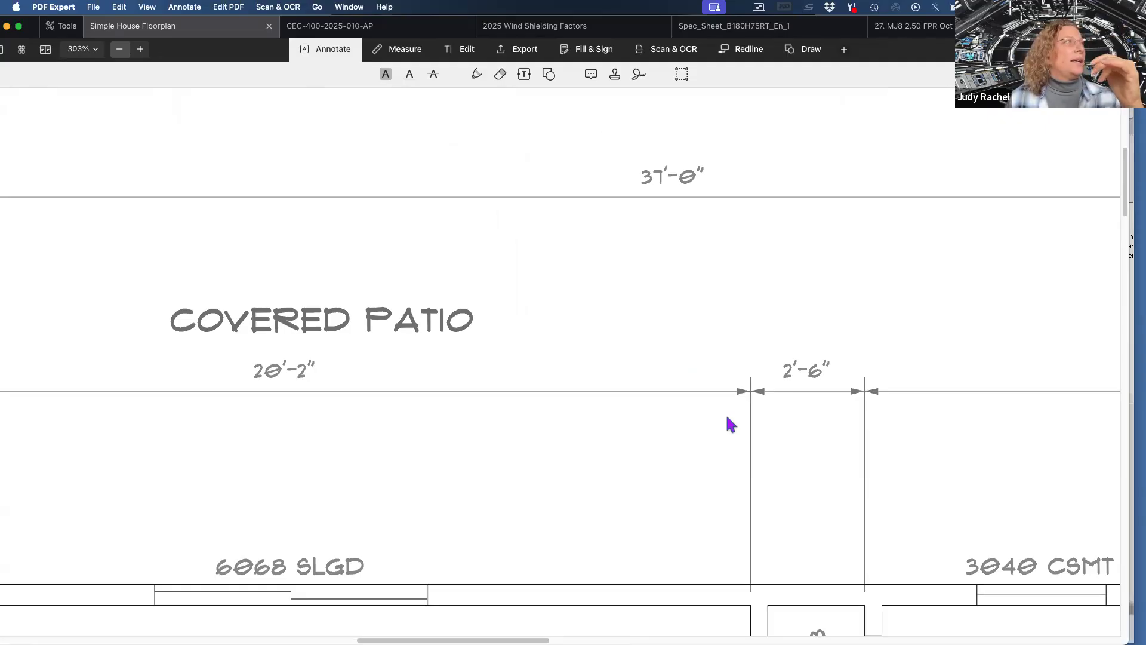
{"action": "scroll", "coordinate": [731, 424], "scroll_direction": "down", "scroll_amount": 5, "text": "ctrl"}
{"action": "scroll", "coordinate": [731, 424], "scroll_direction": "down", "scroll_amount": 5}
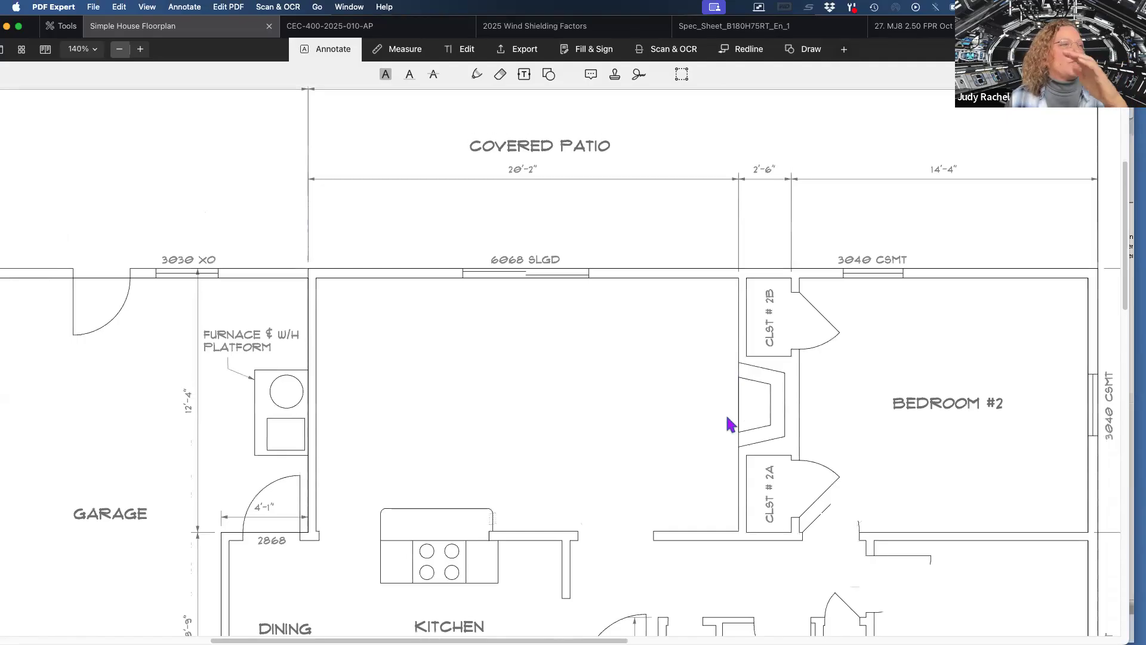
{"action": "scroll", "coordinate": [731, 424], "scroll_direction": "right", "scroll_amount": 2}
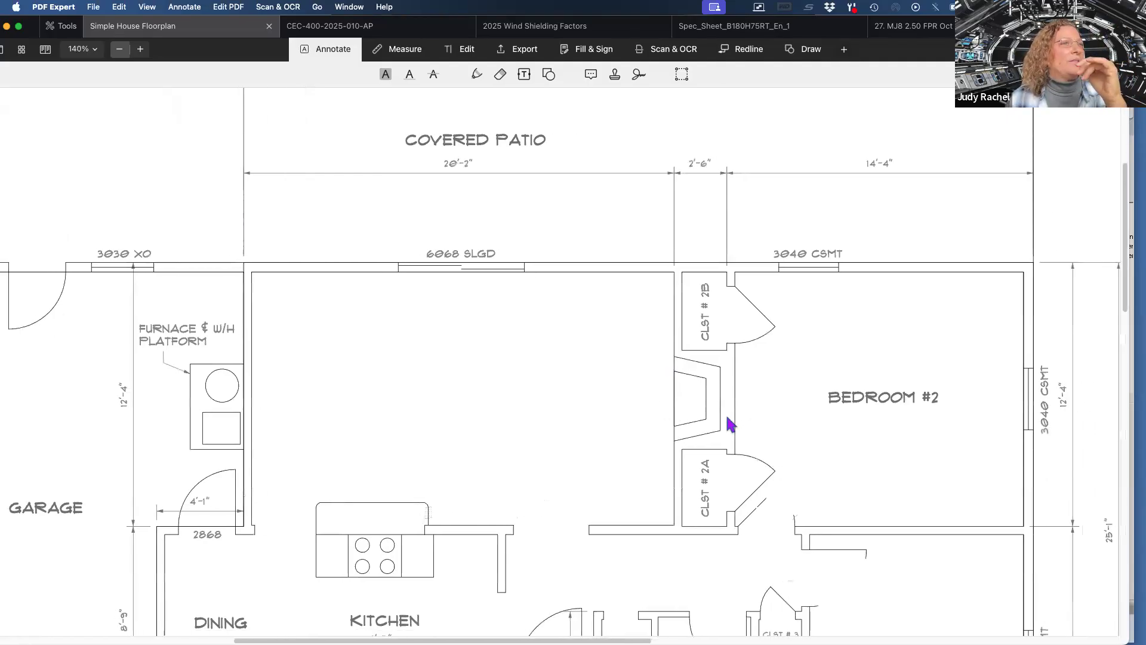
Return to Right-Draw, enlarge its window, and inspect the default roof construction settings.
{"action": "key", "text": "ctrl+super+f"}
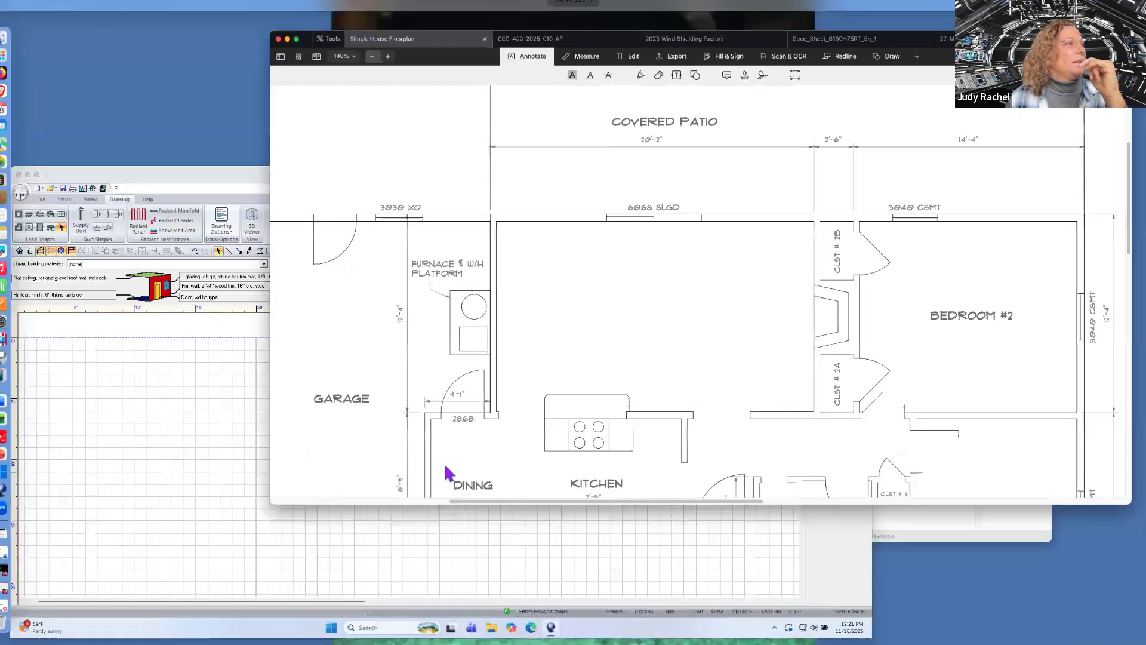
{"action": "left_click", "coordinate": [411, 517]}
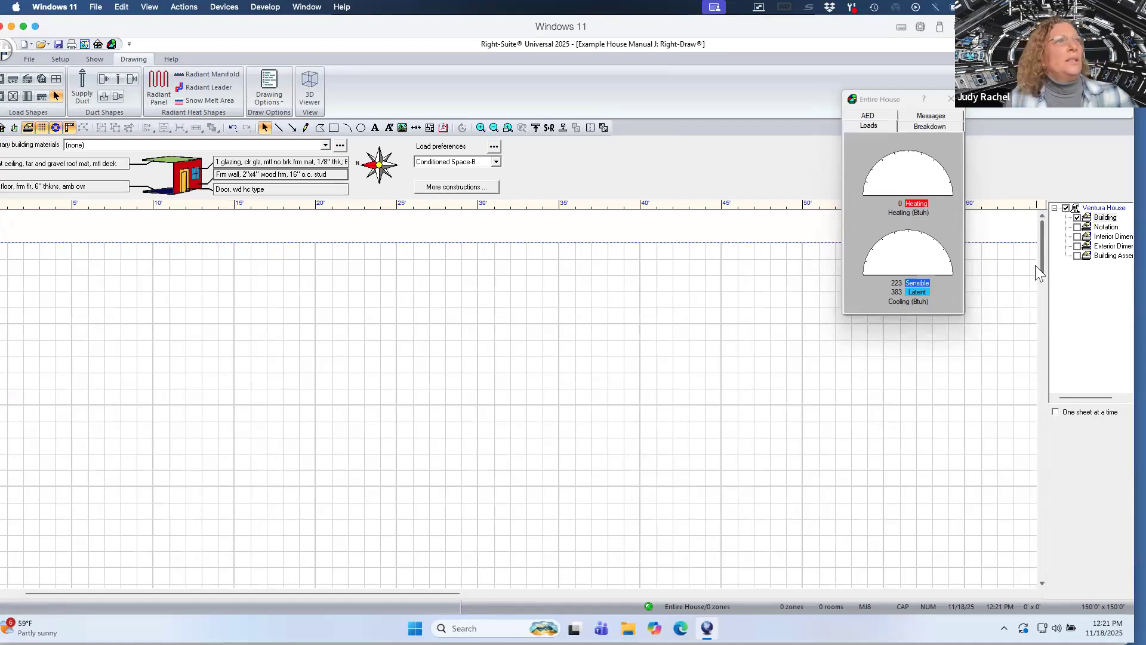
{"action": "left_click_drag", "start_coordinate": [1040, 263], "coordinate": [1045, 280]}
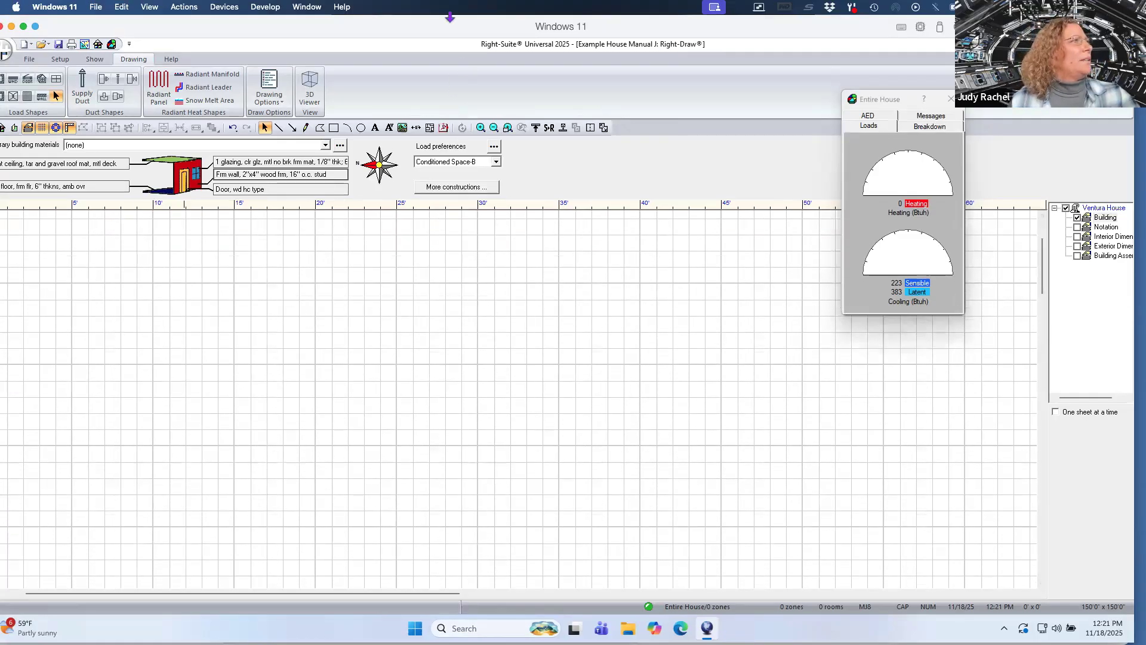
{"action": "mouse_move", "coordinate": [450, 19]}
{"action": "left_mouse_down"}
{"action": "mouse_move", "coordinate": [474, 23]}
{"action": "mouse_move", "coordinate": [461, 23]}
{"action": "left_mouse_up"}
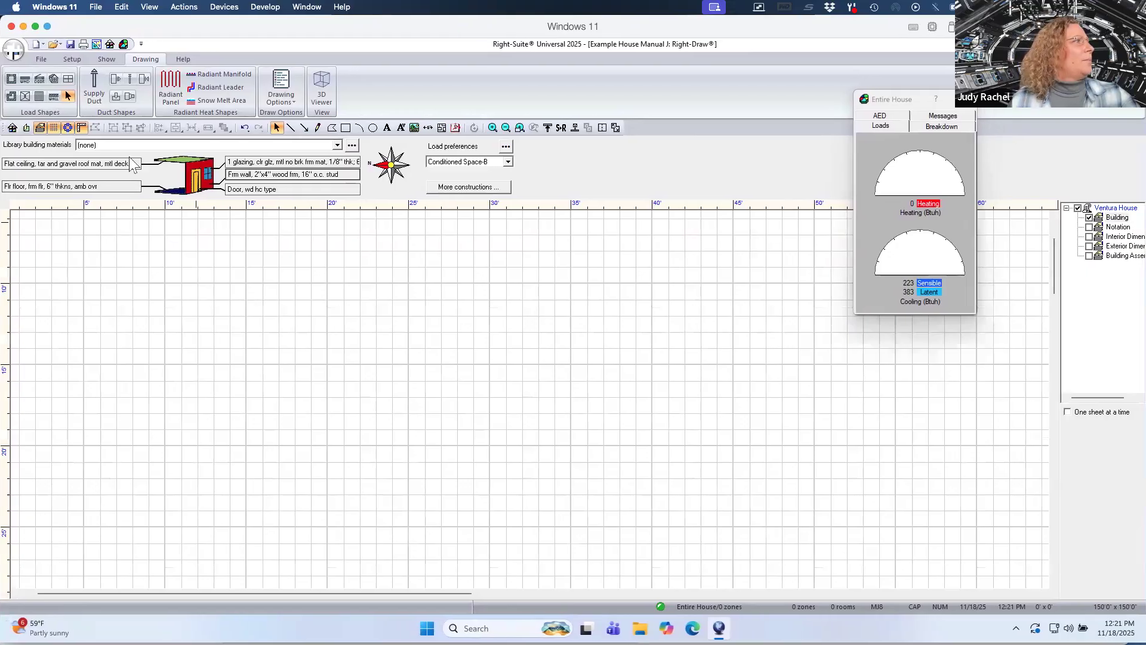
{"action": "double_click", "coordinate": [96, 167]}
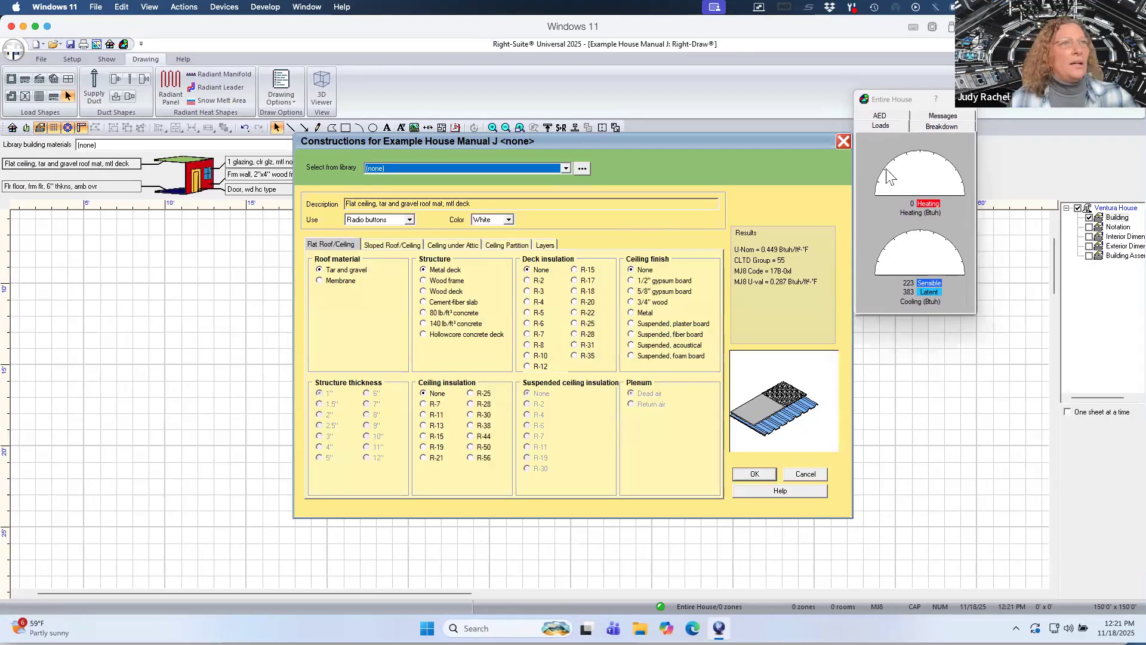
{"action": "left_click", "coordinate": [755, 473]}
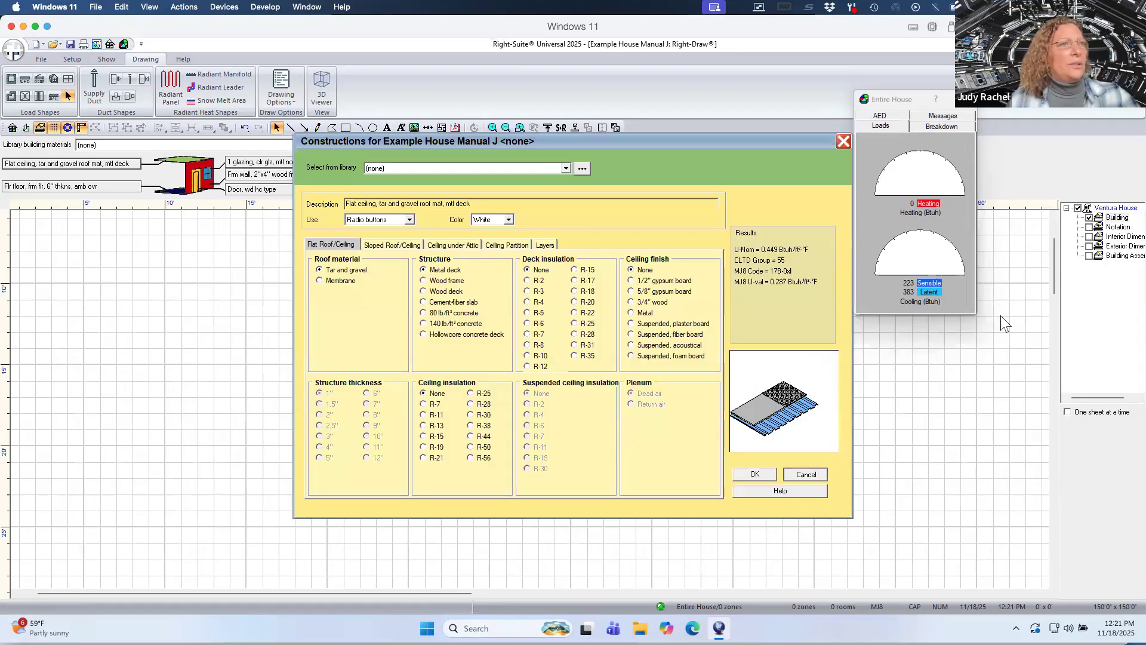
Show the Building Assemblies layer with the construction notes and reopen the roof construction dialog beside them.
{"action": "left_click", "coordinate": [1089, 256]}
{"action": "mouse_move", "coordinate": [1051, 279]}
{"action": "left_mouse_down"}
{"action": "mouse_move", "coordinate": [1052, 256]}
{"action": "mouse_move", "coordinate": [1054, 294]}
{"action": "left_mouse_up"}
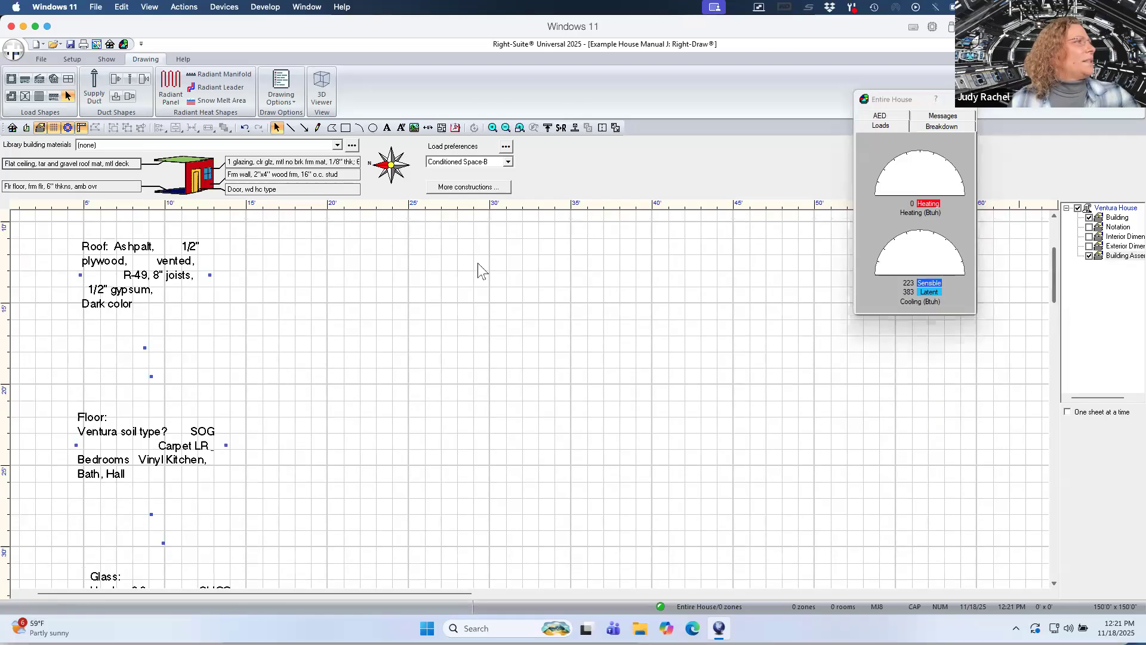
{"action": "left_click", "coordinate": [108, 171]}
{"action": "left_click_drag", "start_coordinate": [511, 142], "coordinate": [534, 195]}
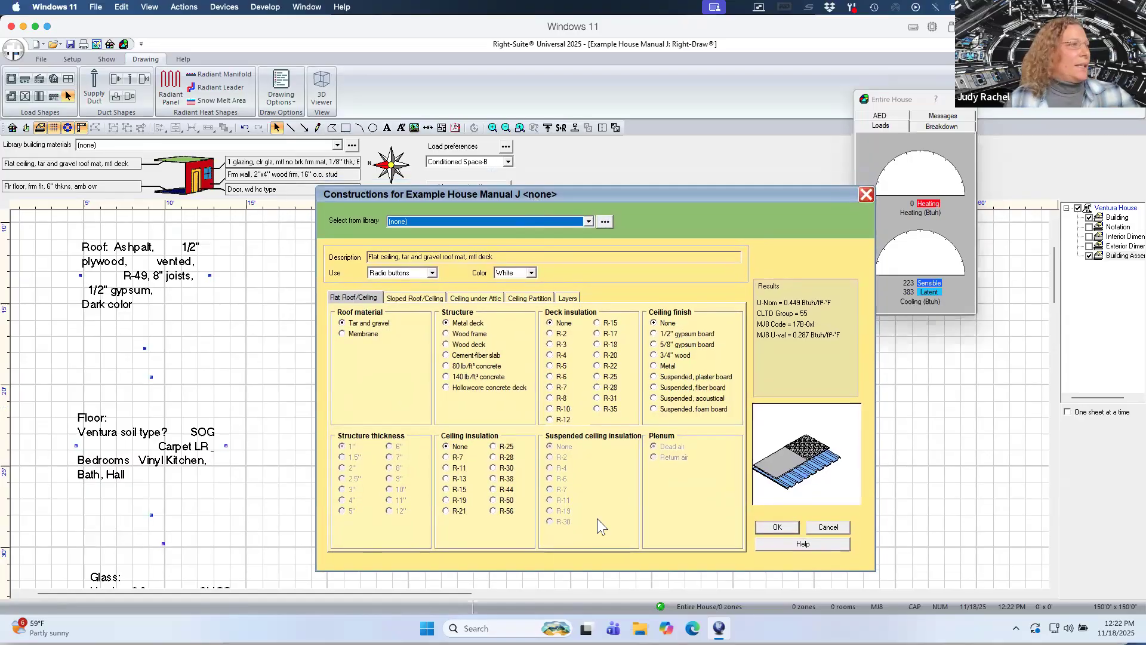
{"action": "left_click", "coordinate": [433, 274]}
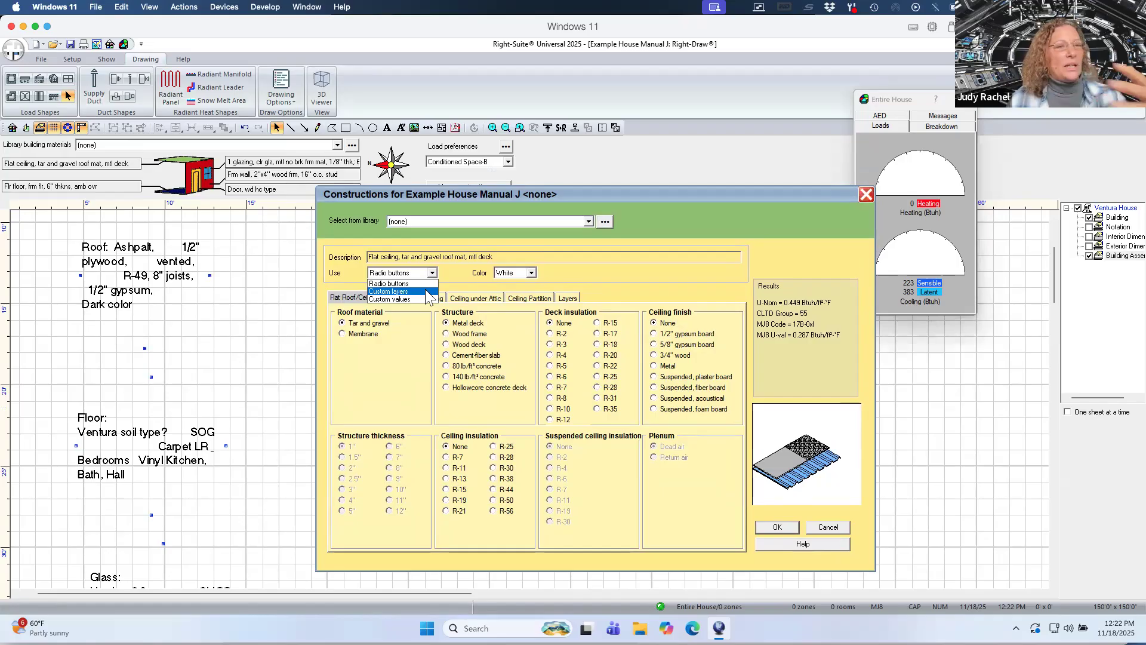
{"action": "left_click", "coordinate": [391, 344]}
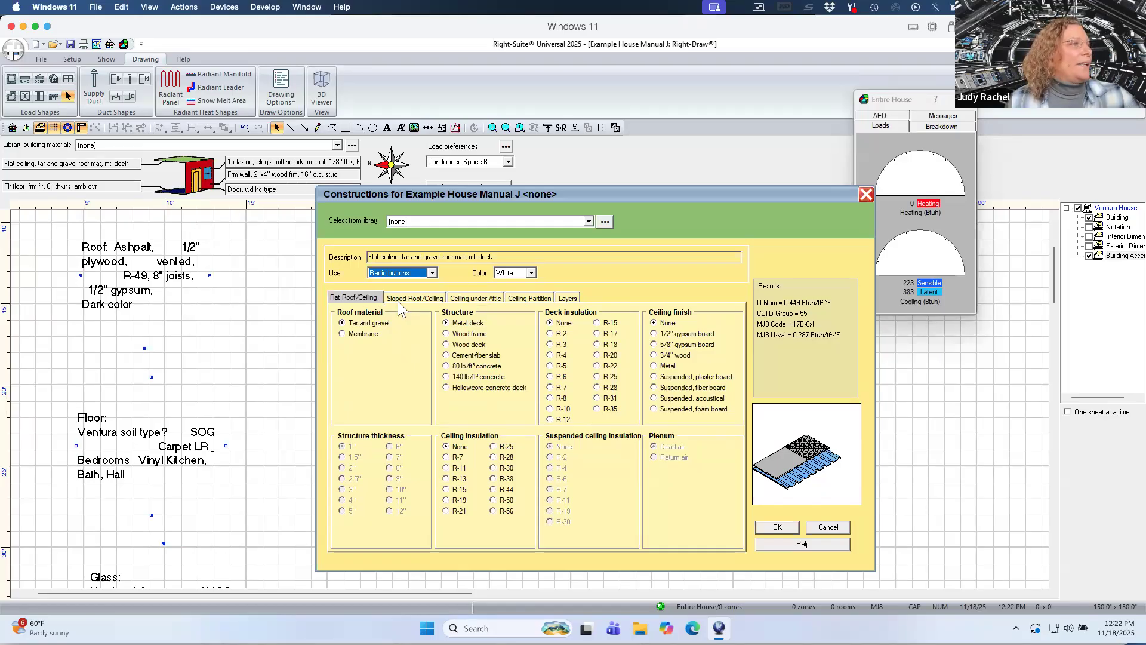
Define the ceiling under attic construction with Dark color, R-50 ceiling insulation and 1/2" gypsum board finish.
{"action": "left_click", "coordinate": [398, 301]}
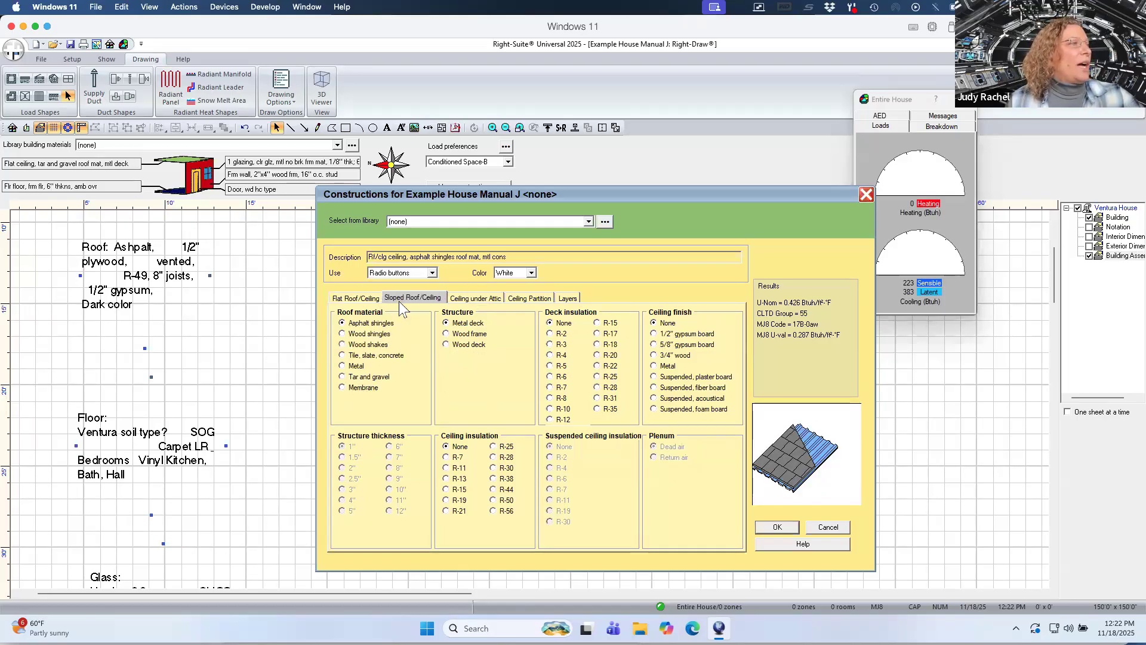
{"action": "left_click", "coordinate": [481, 298]}
{"action": "left_click", "coordinate": [526, 299]}
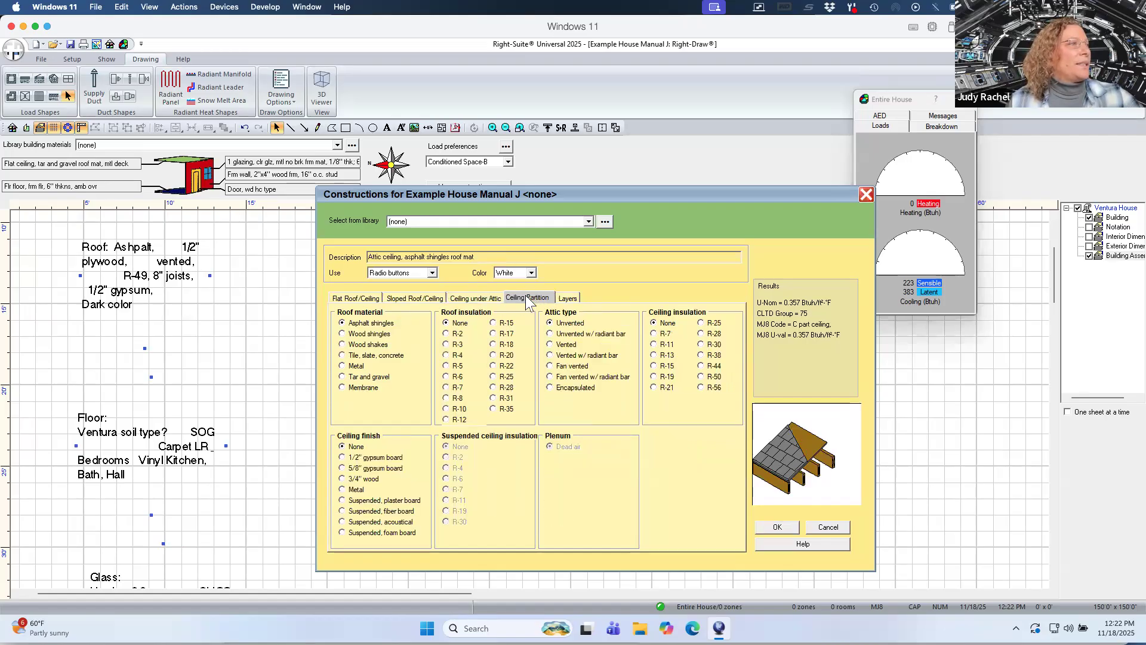
{"action": "left_click", "coordinate": [486, 297]}
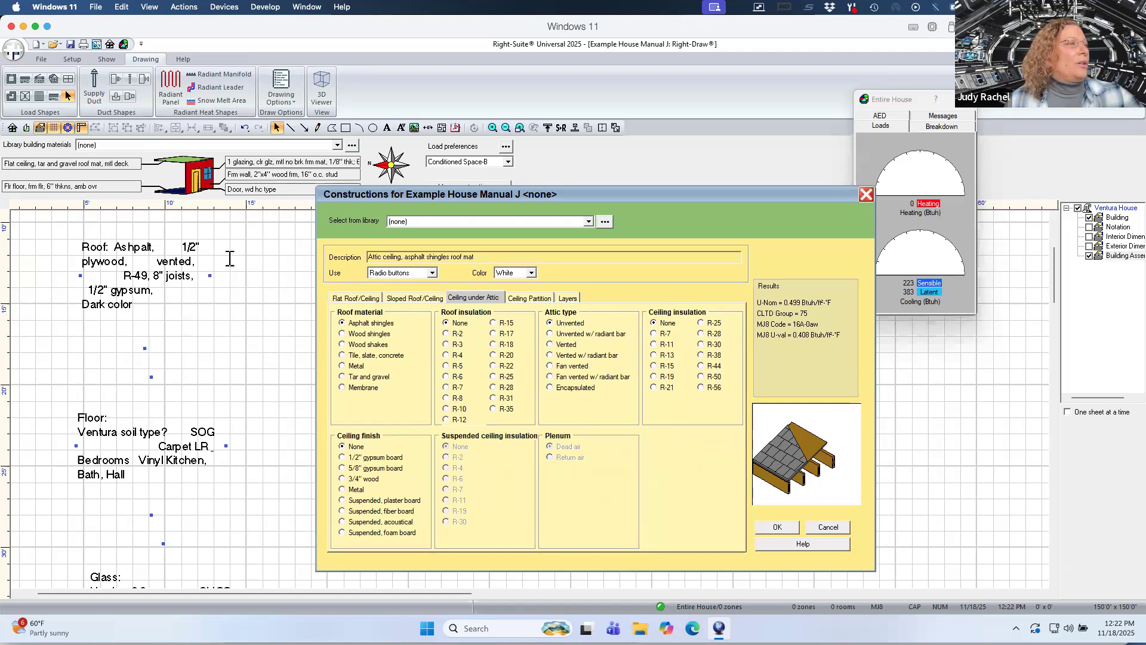
{"action": "left_click", "coordinate": [531, 273]}
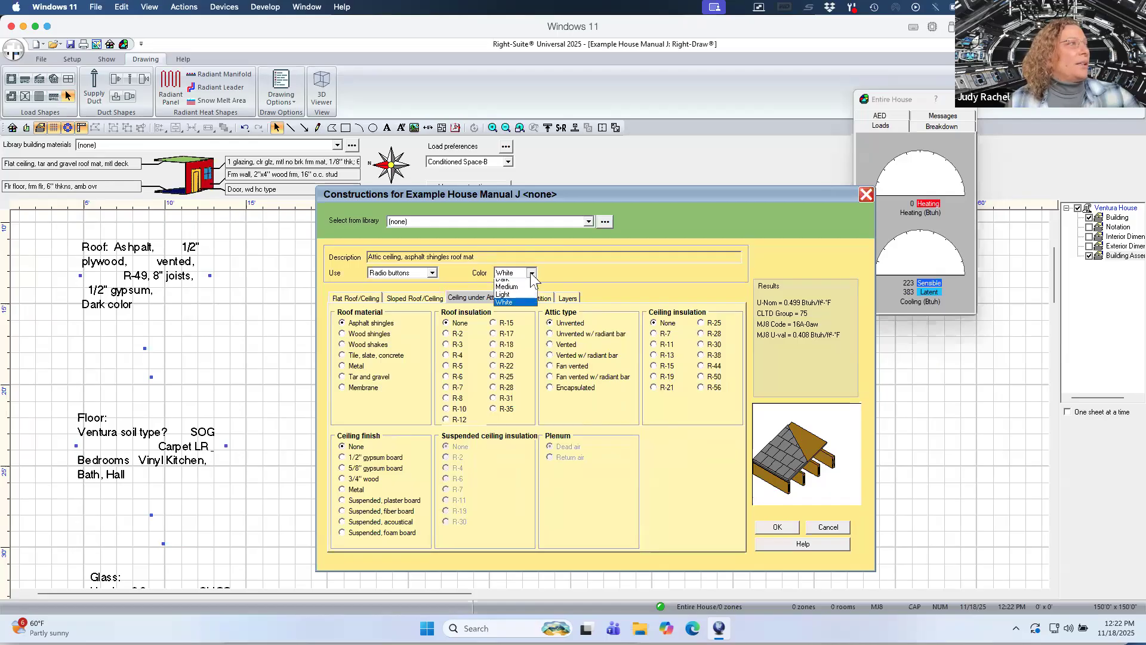
{"action": "left_click", "coordinate": [524, 289]}
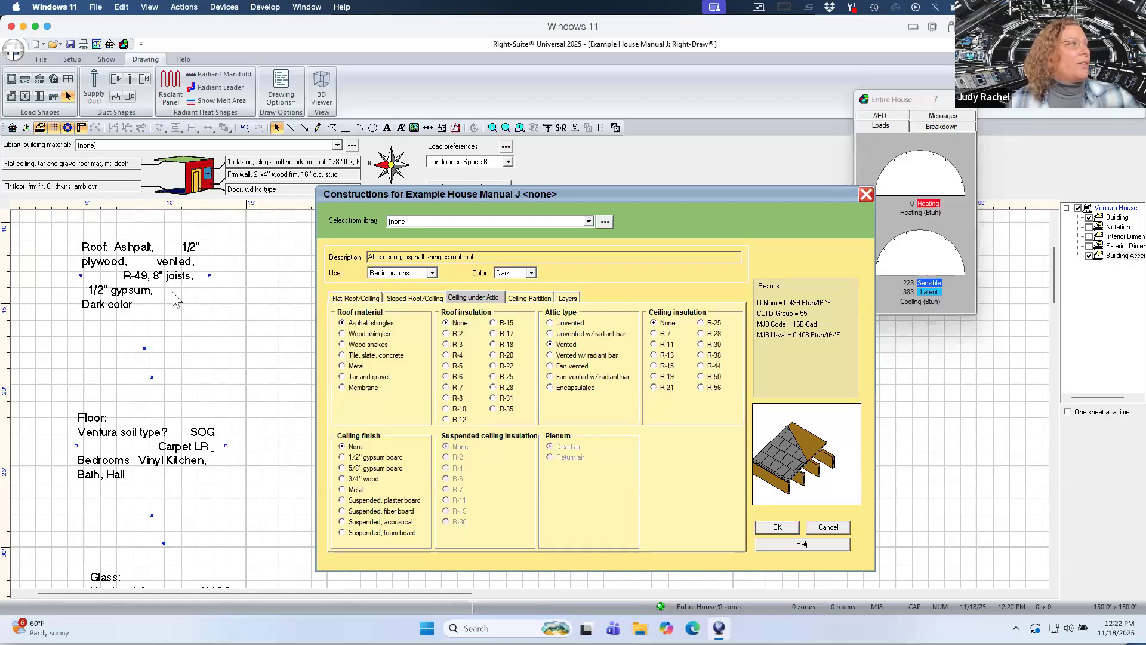
{"action": "left_click", "coordinate": [700, 378]}
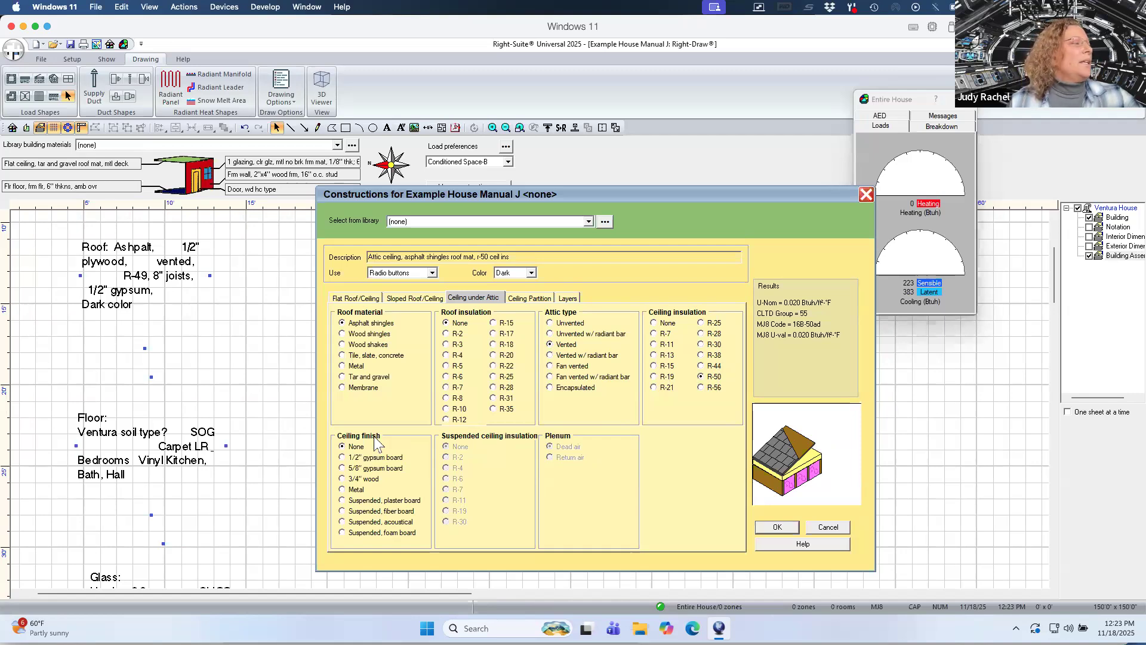
{"action": "left_click", "coordinate": [342, 458]}
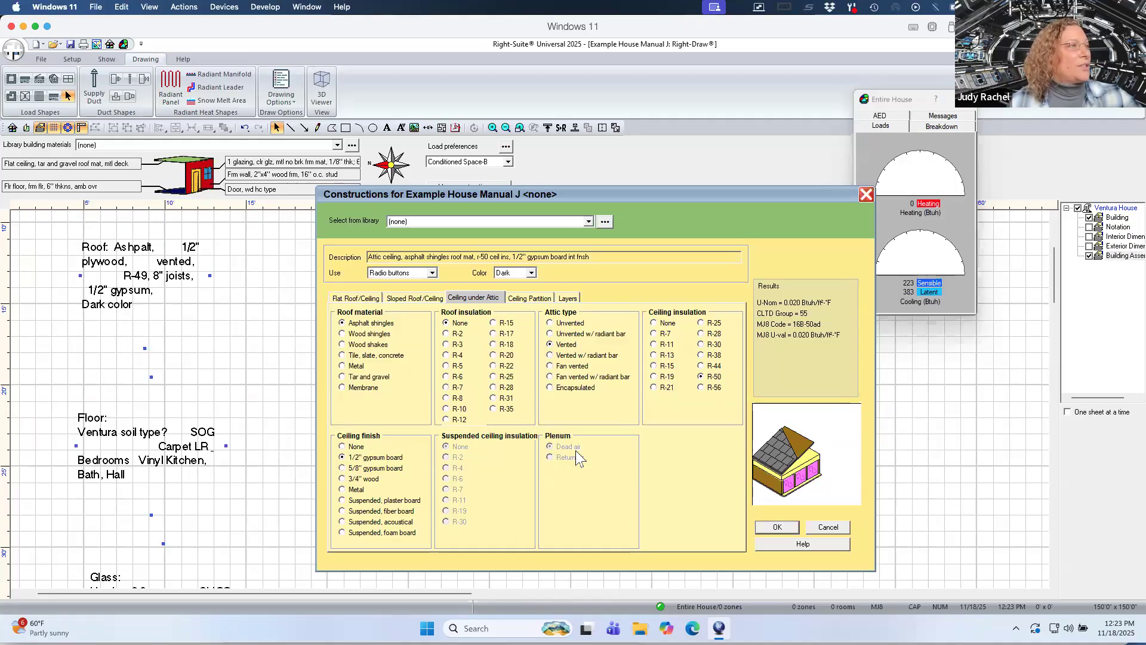
Switch the attic ceiling to custom layers and set the plywood layer thickness to 0.5 in.
{"action": "left_click", "coordinate": [433, 273]}
{"action": "left_click", "coordinate": [421, 291]}
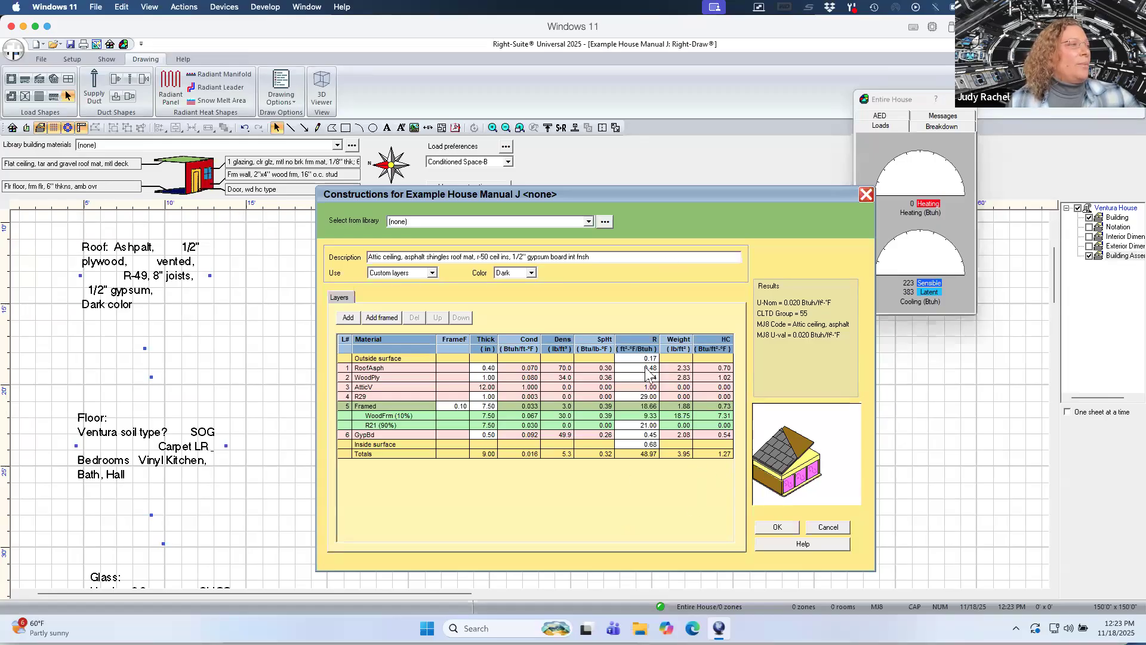
{"action": "left_click", "coordinate": [487, 378]}
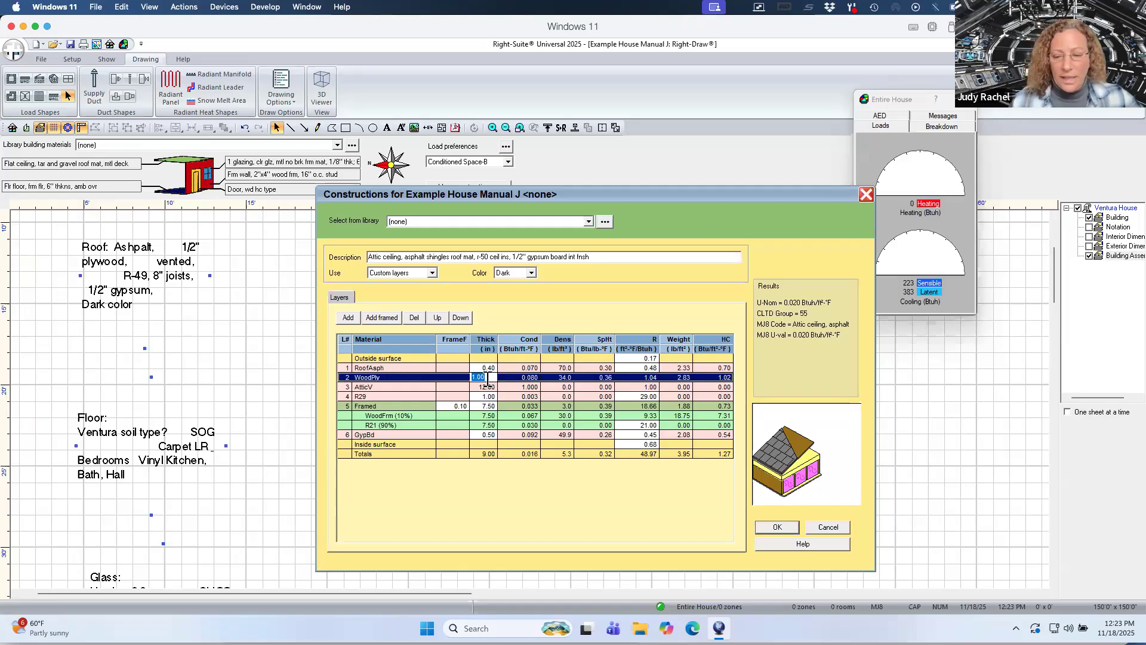
{"action": "type", "text": ".5"}
{"action": "key", "text": "Return"}
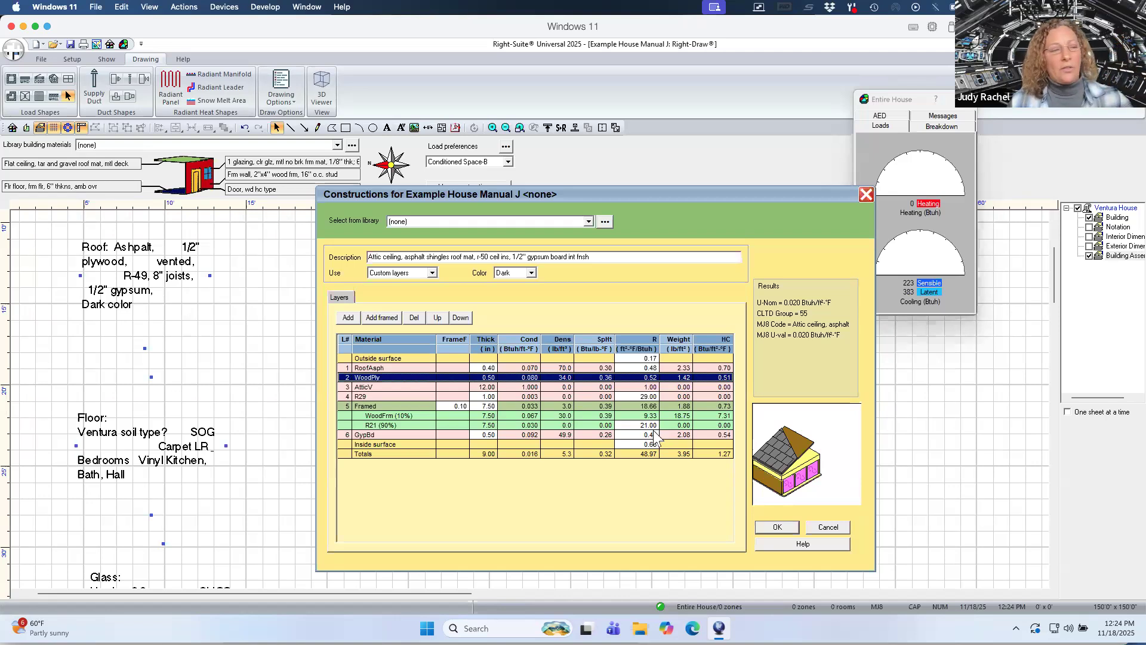
Set the R29 insulation layer's R-value to 28.
{"action": "left_click", "coordinate": [642, 397]}
{"action": "left_click", "coordinate": [624, 396]}
{"action": "left_click", "coordinate": [622, 397]}
{"action": "key", "text": "BackSpace"}
{"action": "type", "text": "8"}
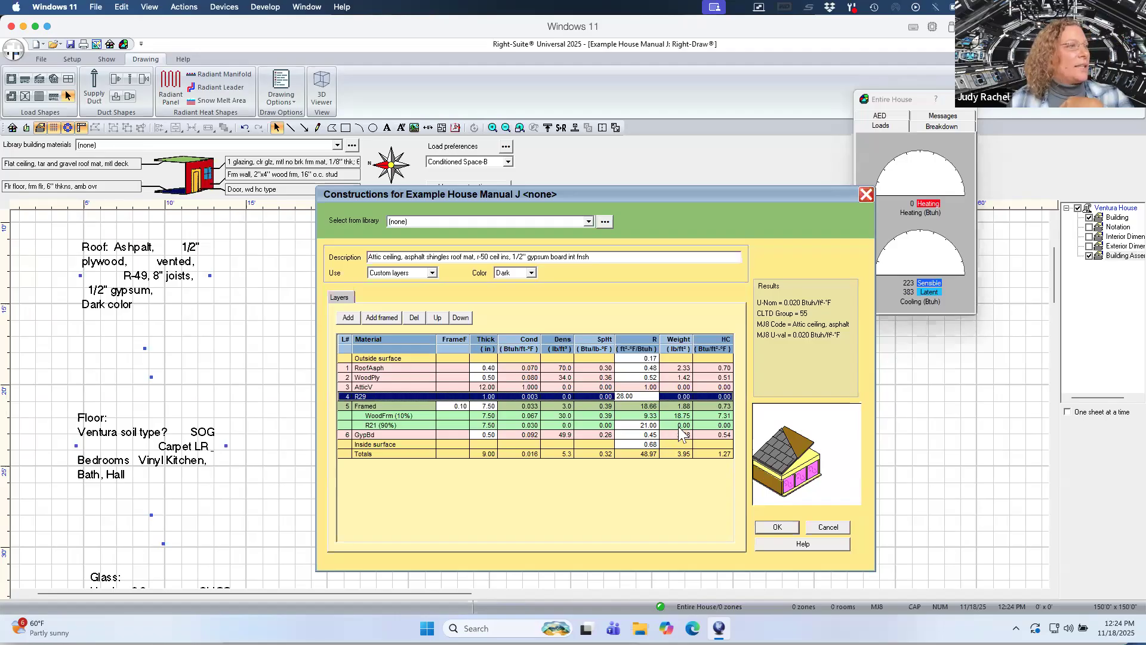
{"action": "left_click", "coordinate": [678, 426]}
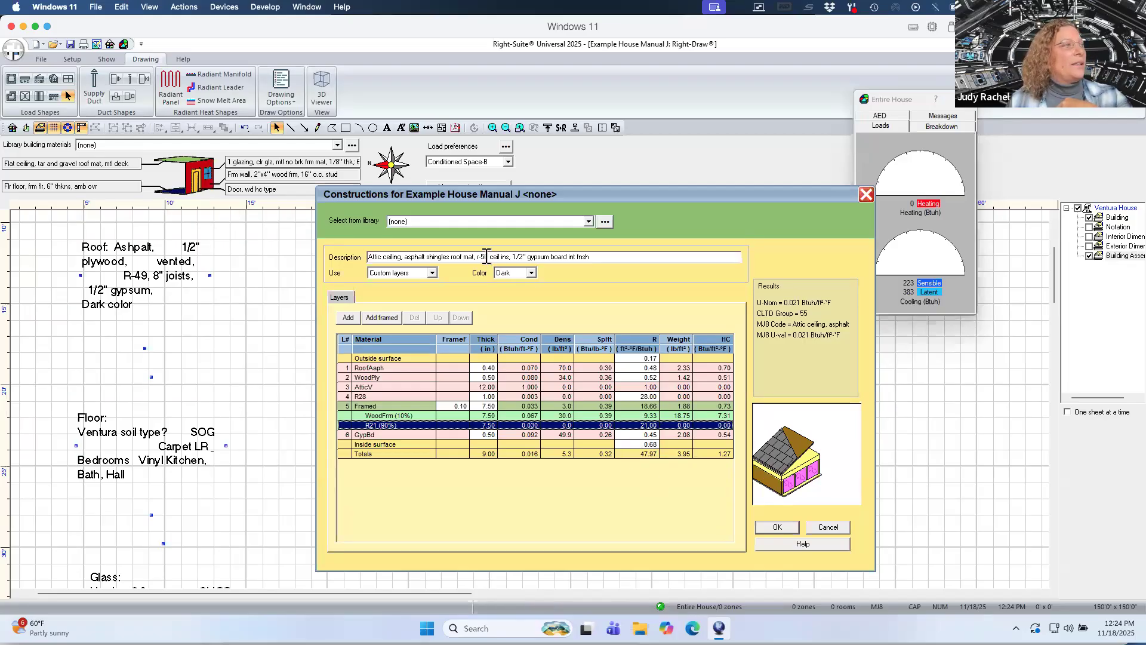
Change the insulation label in the ceiling description to r-49 and accept the construction.
{"action": "left_click_drag", "start_coordinate": [488, 257], "coordinate": [480, 256]}
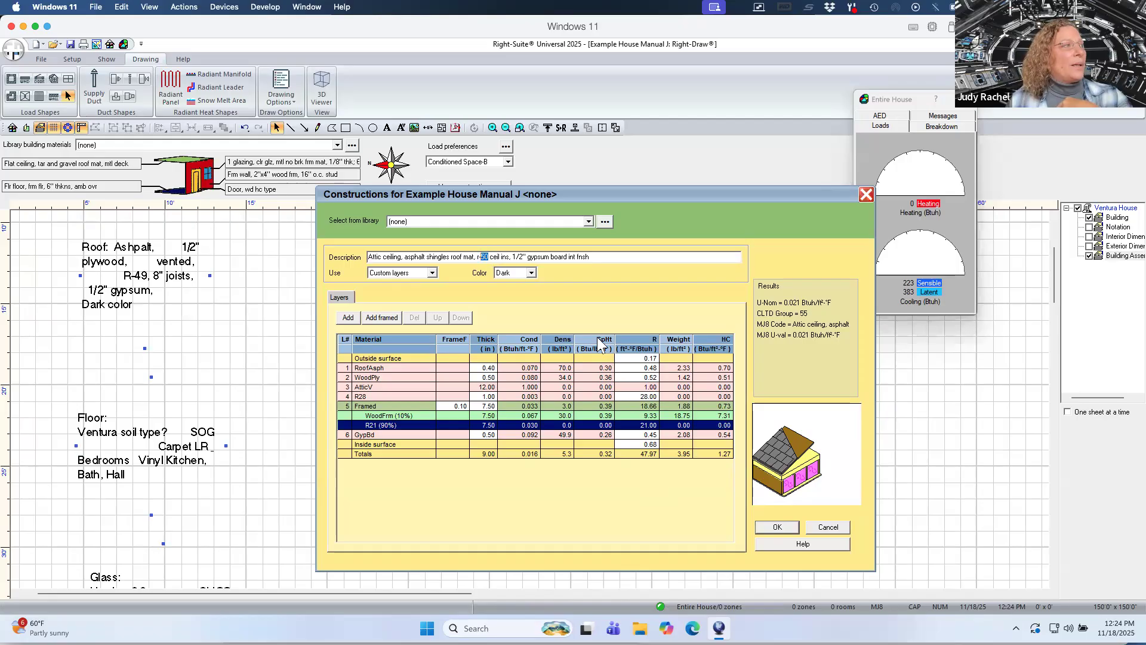
{"action": "type", "text": "49"}
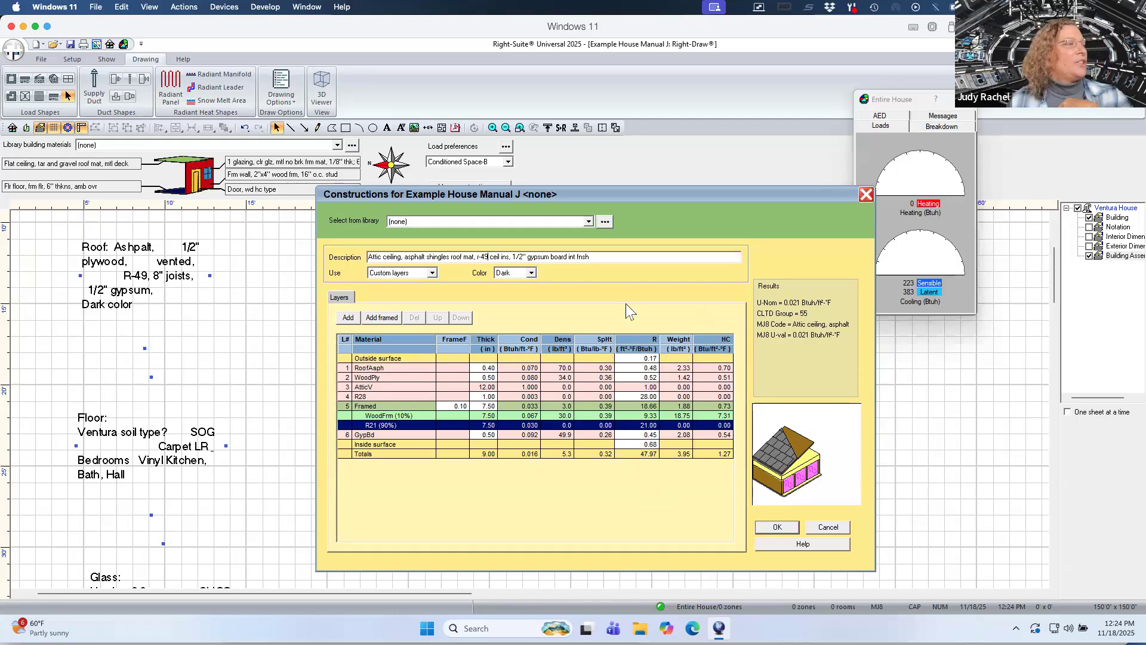
{"action": "left_click", "coordinate": [785, 527]}
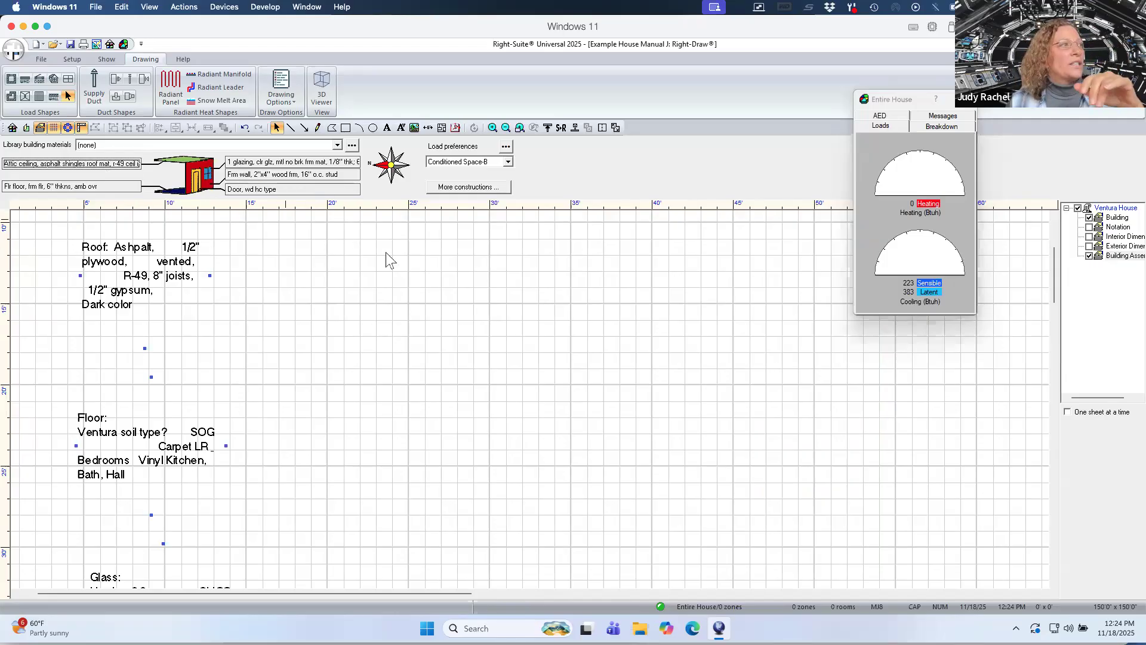
Give the on/below-grade floor construction a carpet floor finish and accept it.
{"action": "double_click", "coordinate": [110, 186]}
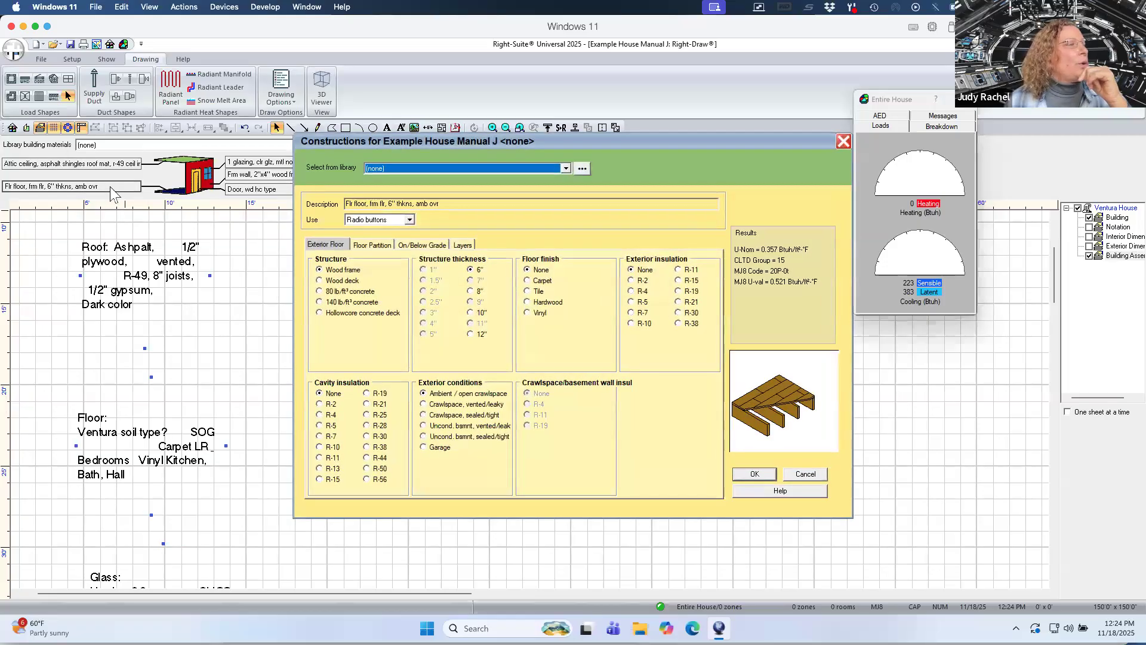
{"action": "left_click", "coordinate": [375, 243]}
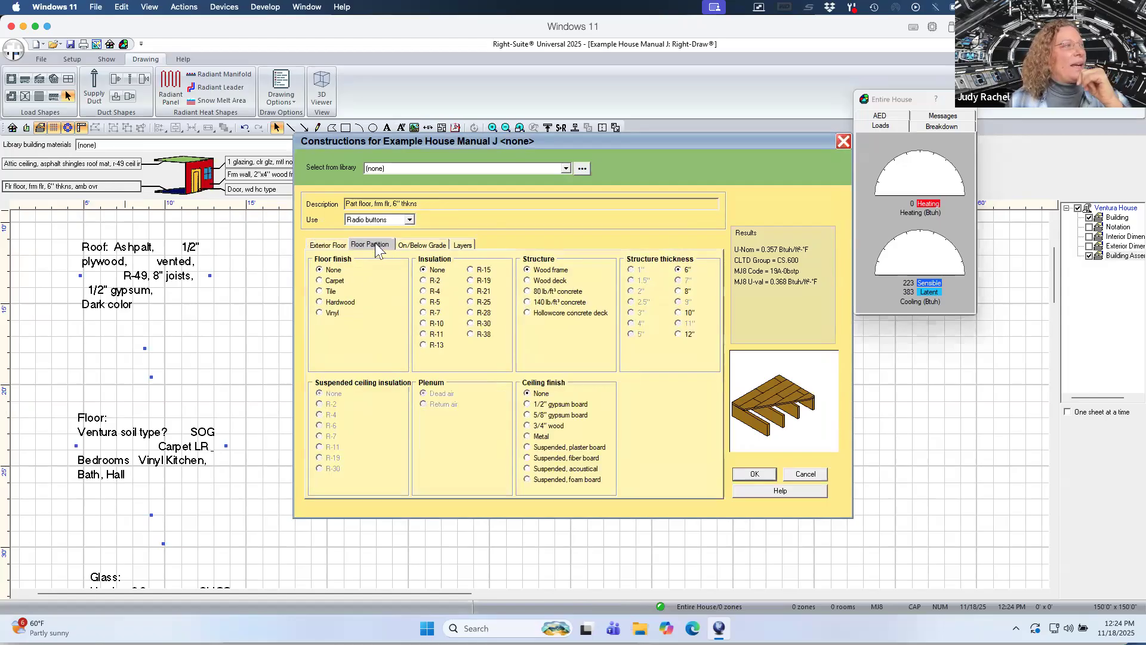
{"action": "left_click", "coordinate": [418, 243]}
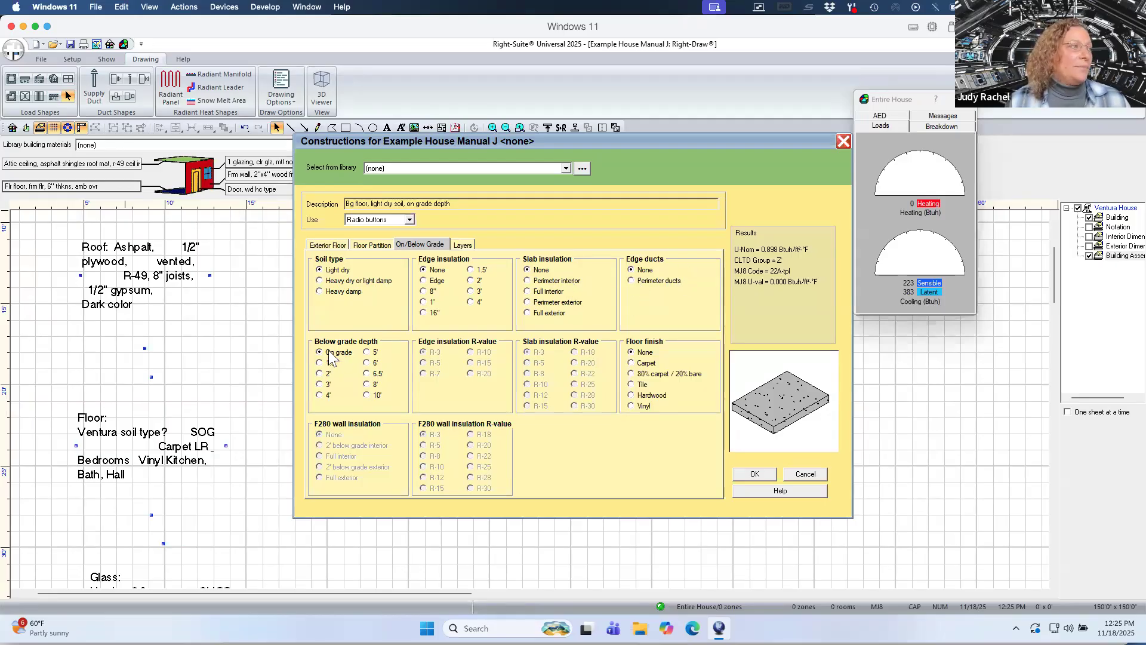
{"action": "left_click", "coordinate": [631, 364]}
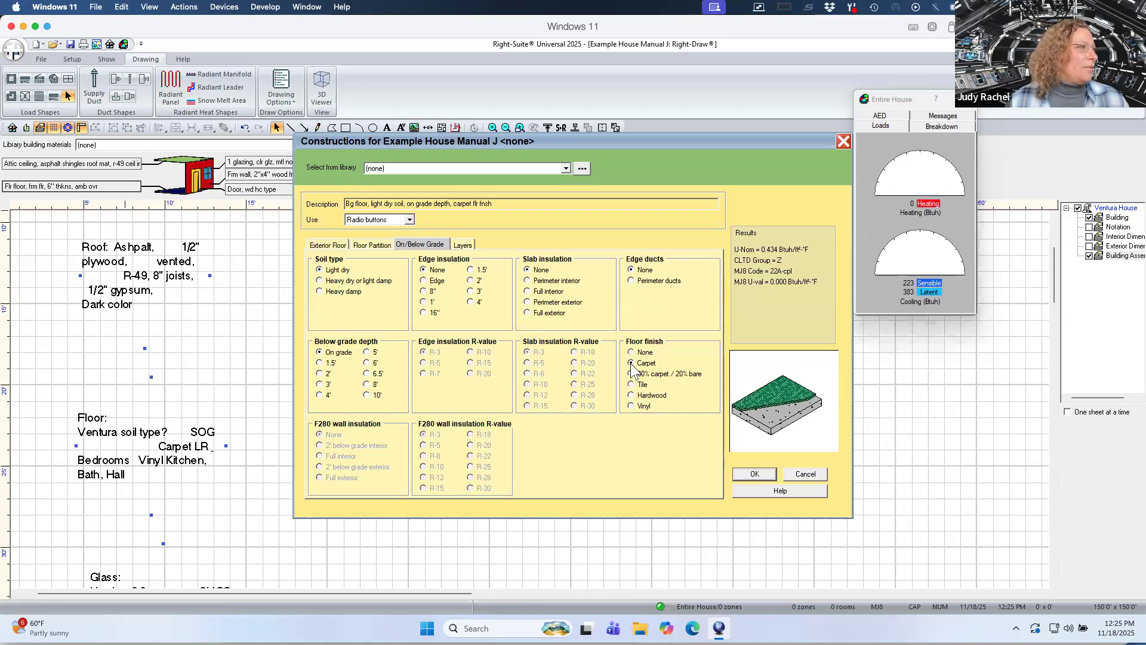
{"action": "left_click", "coordinate": [754, 475]}
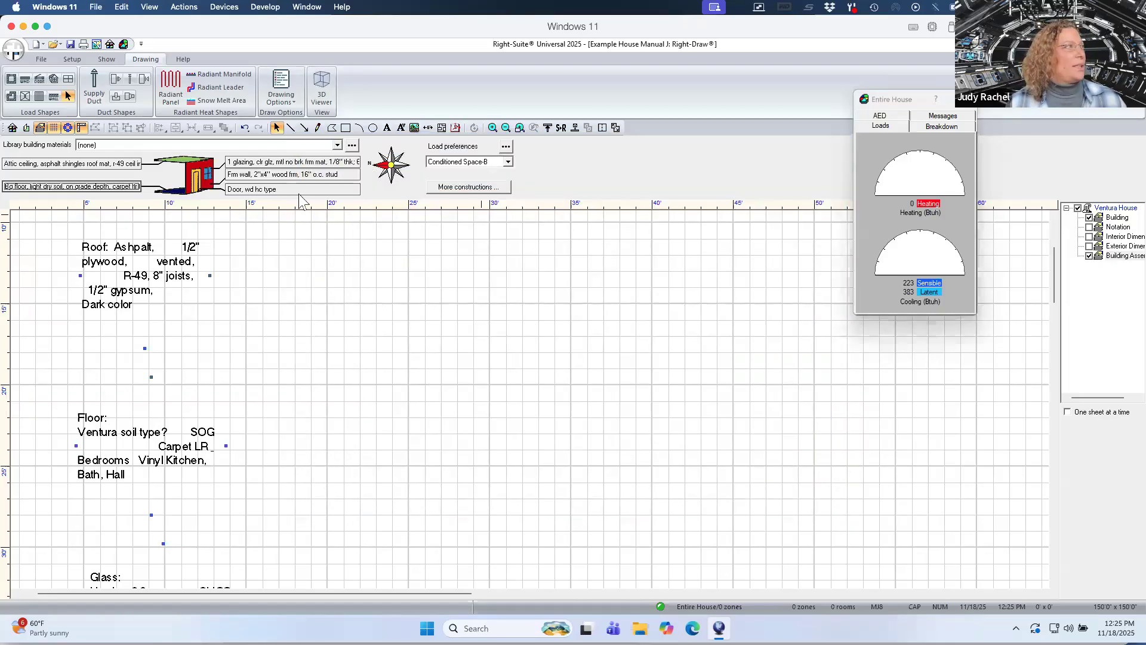
Define the window construction as double glazing with a clear low-e outer pane and vinyl frame.
{"action": "double_click", "coordinate": [256, 163]}
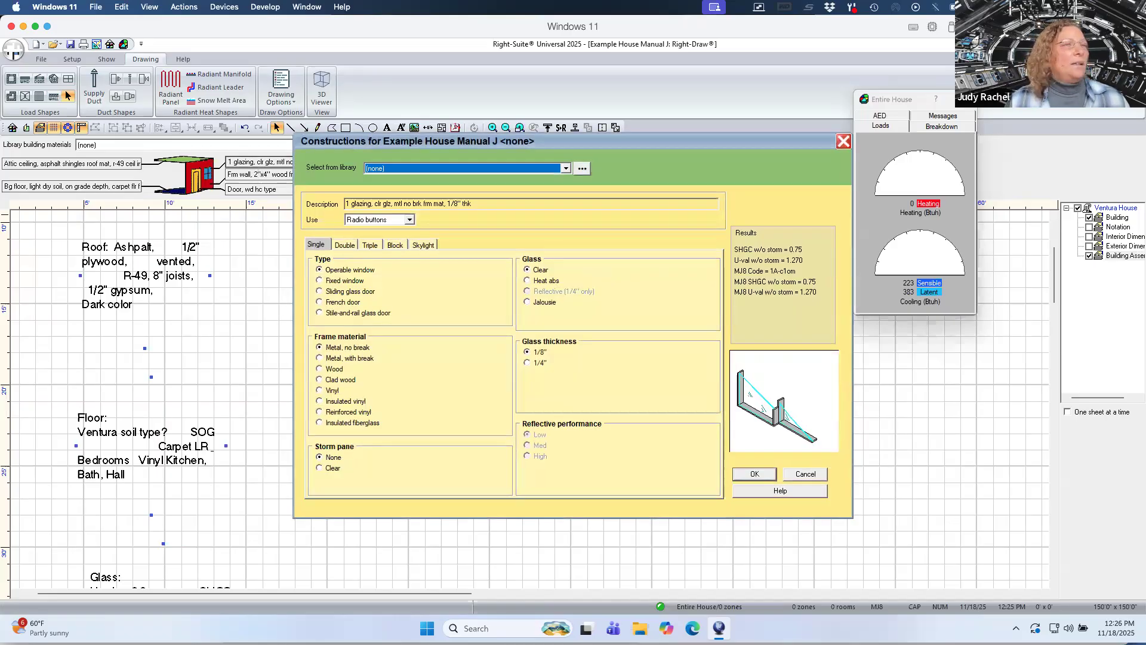
{"action": "left_click", "coordinate": [808, 475]}
{"action": "left_click_drag", "start_coordinate": [1057, 276], "coordinate": [1055, 310]}
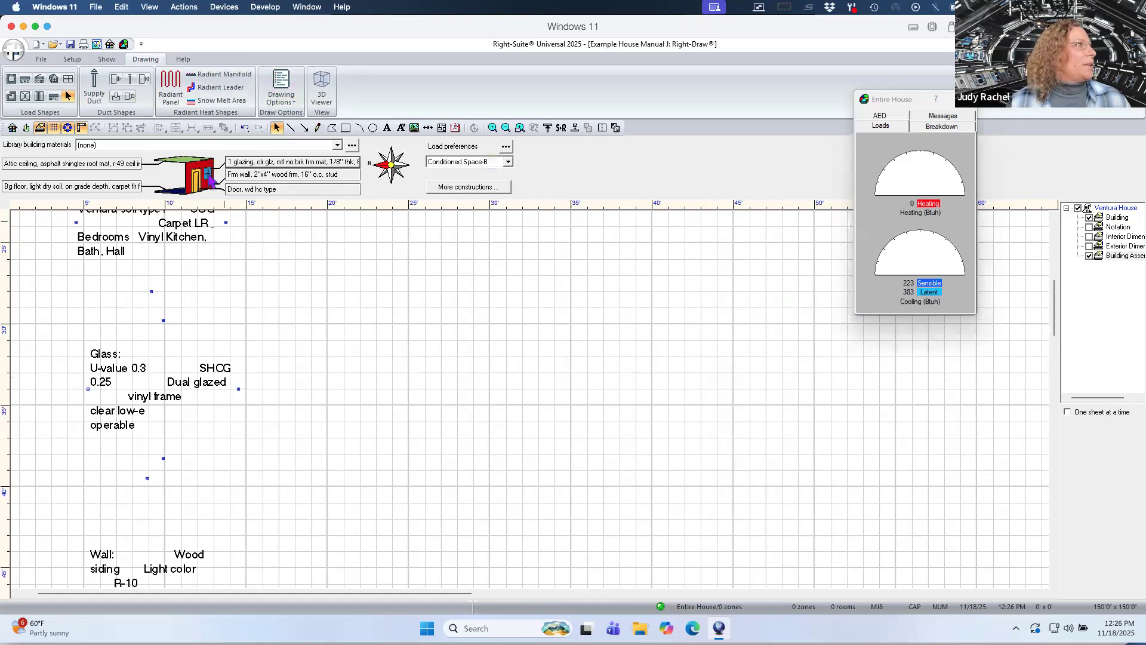
{"action": "double_click", "coordinate": [274, 163]}
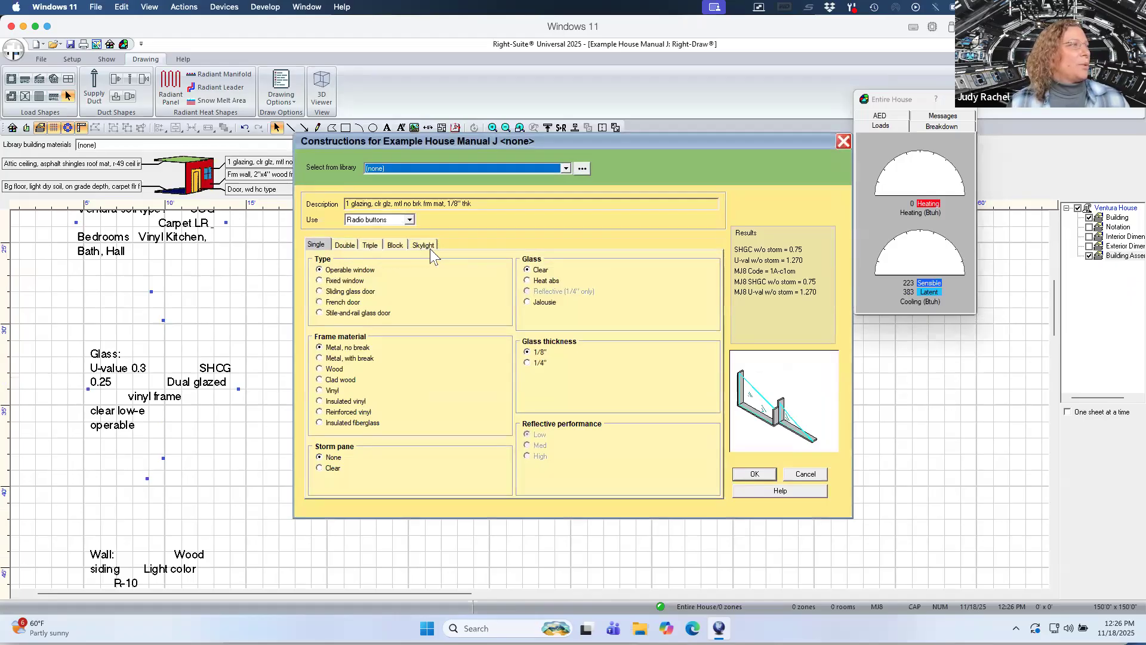
{"action": "left_click", "coordinate": [345, 245]}
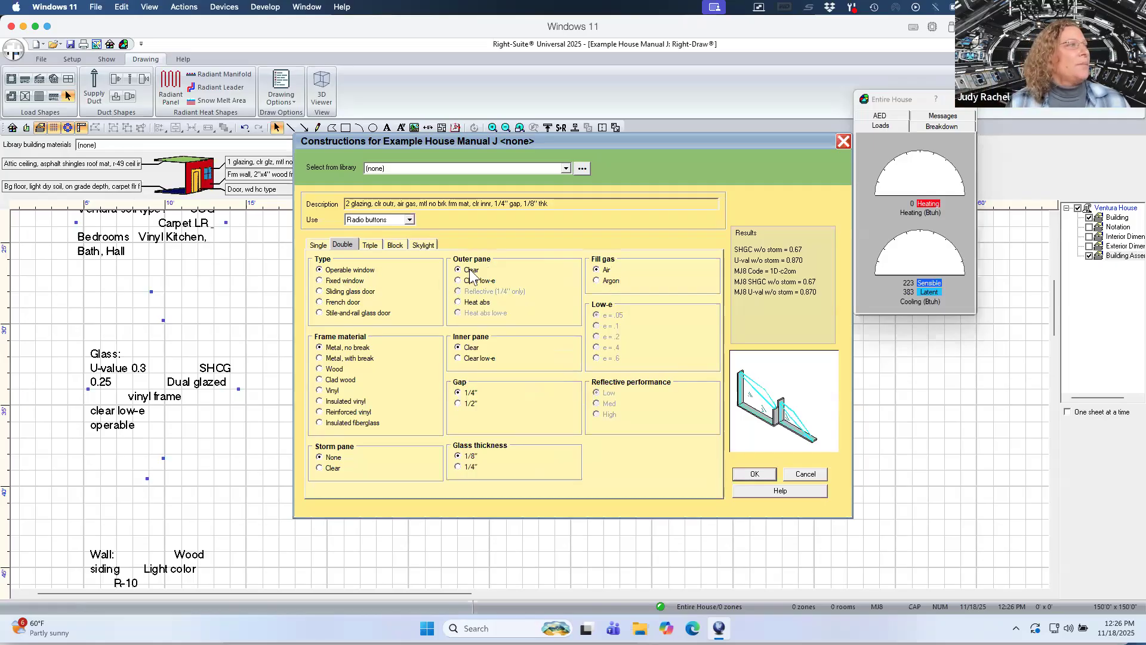
{"action": "left_click", "coordinate": [458, 281]}
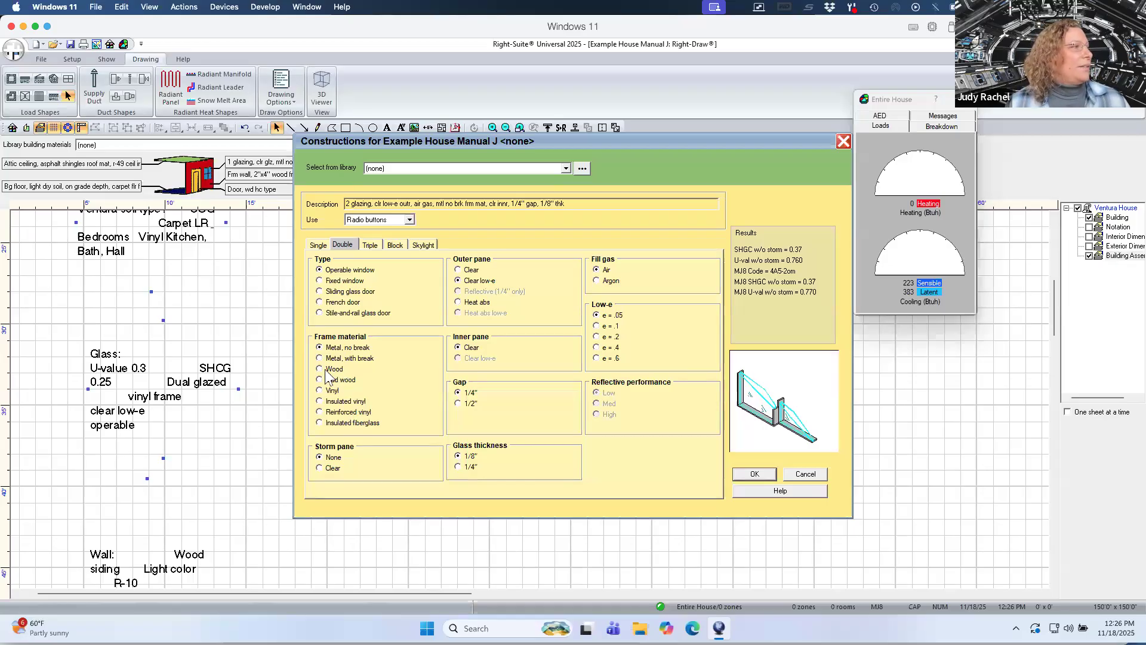
{"action": "left_click", "coordinate": [320, 391]}
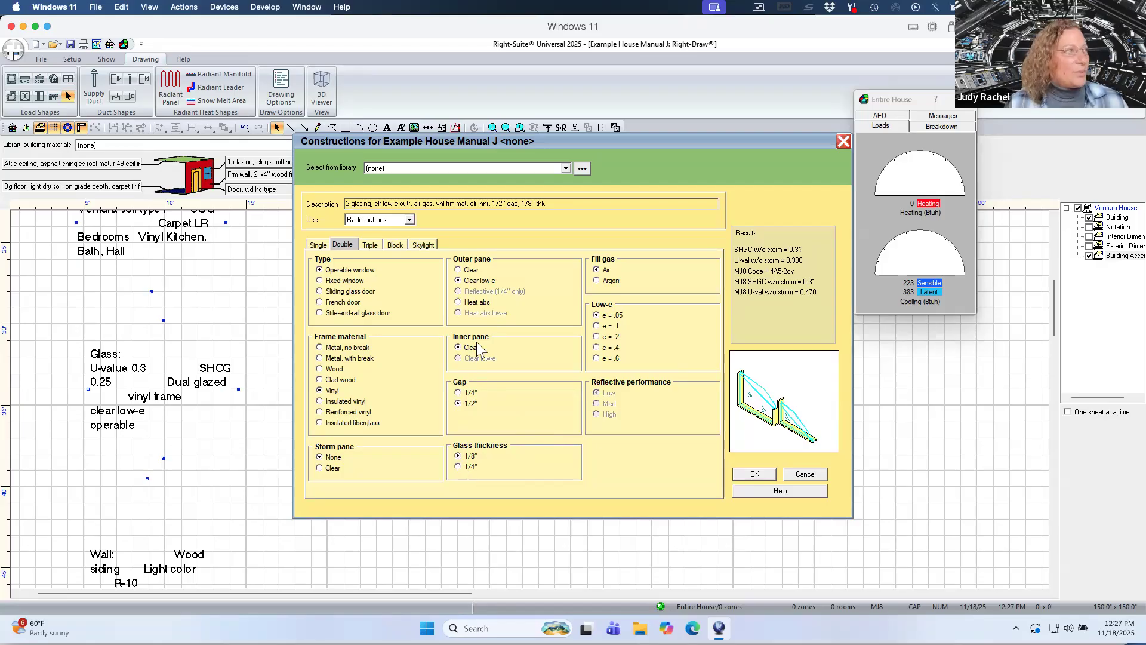
Switch the window to custom values with Clear low-e glazing type and NFRC rated.
{"action": "left_click", "coordinate": [410, 220]}
{"action": "left_click", "coordinate": [410, 221]}
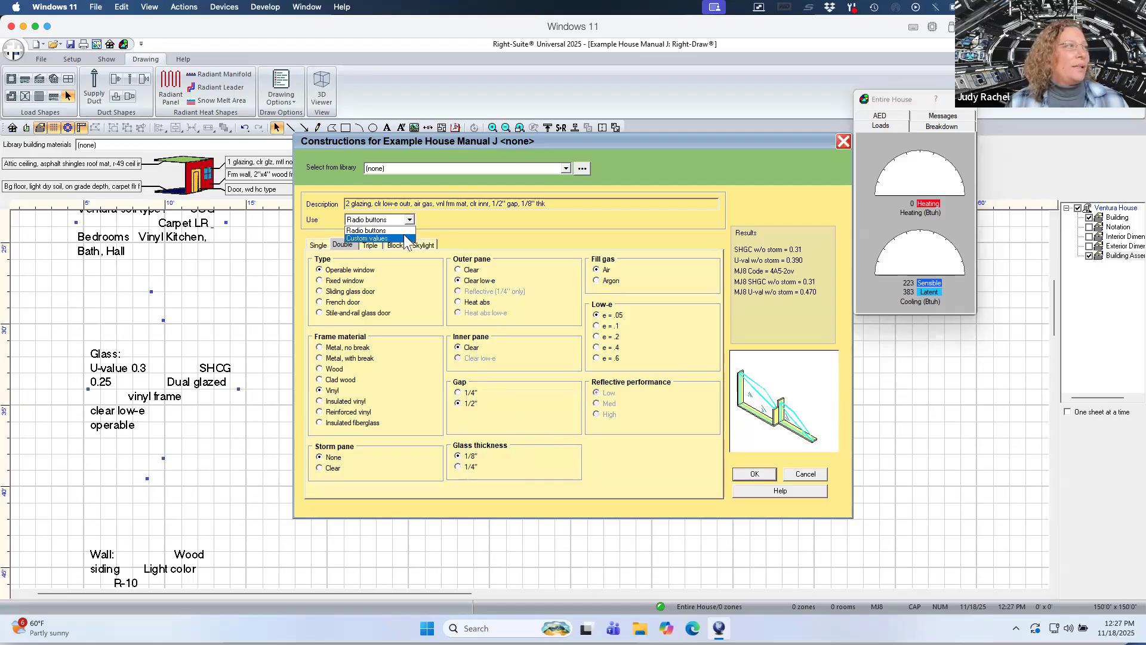
{"action": "left_click", "coordinate": [367, 238]}
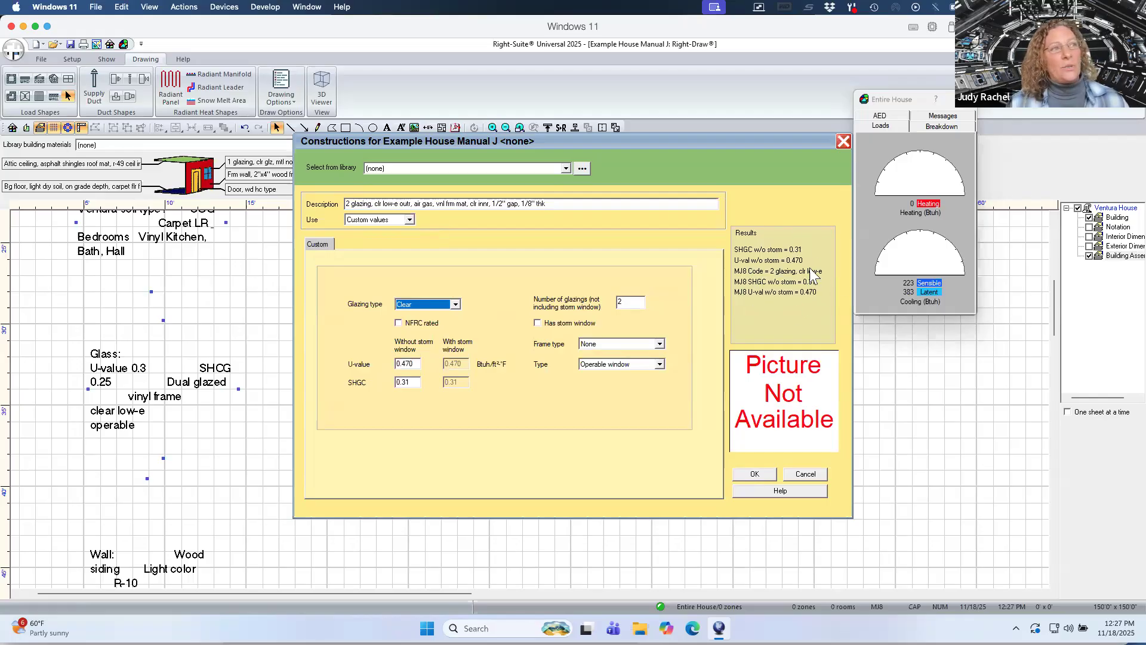
{"action": "left_click", "coordinate": [455, 305]}
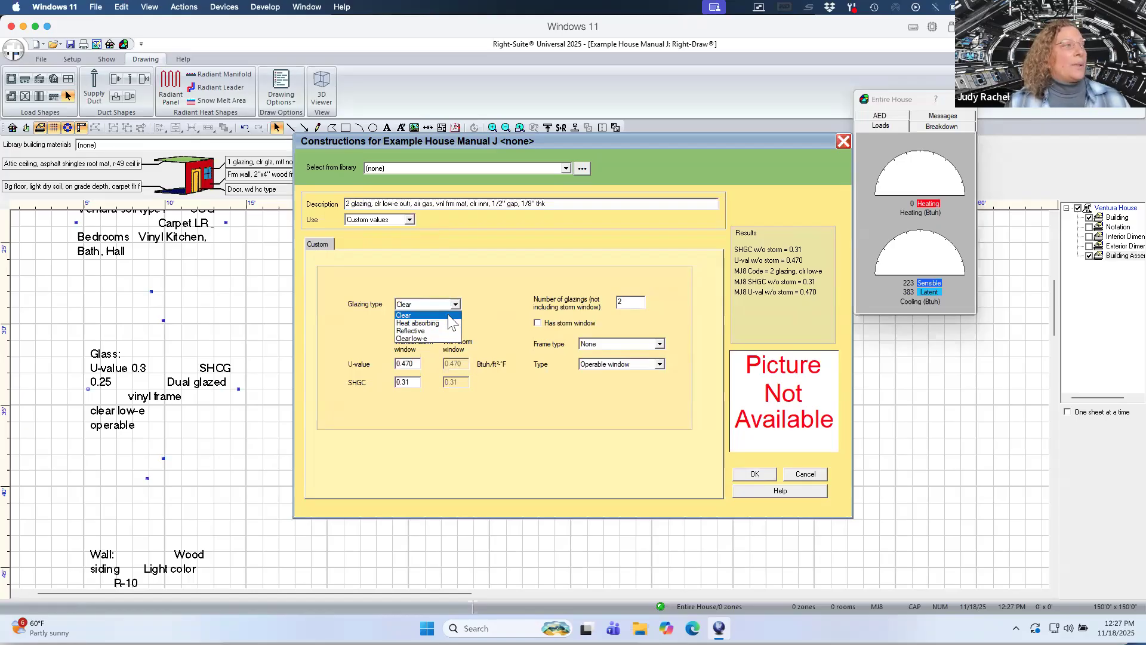
{"action": "left_click", "coordinate": [442, 338]}
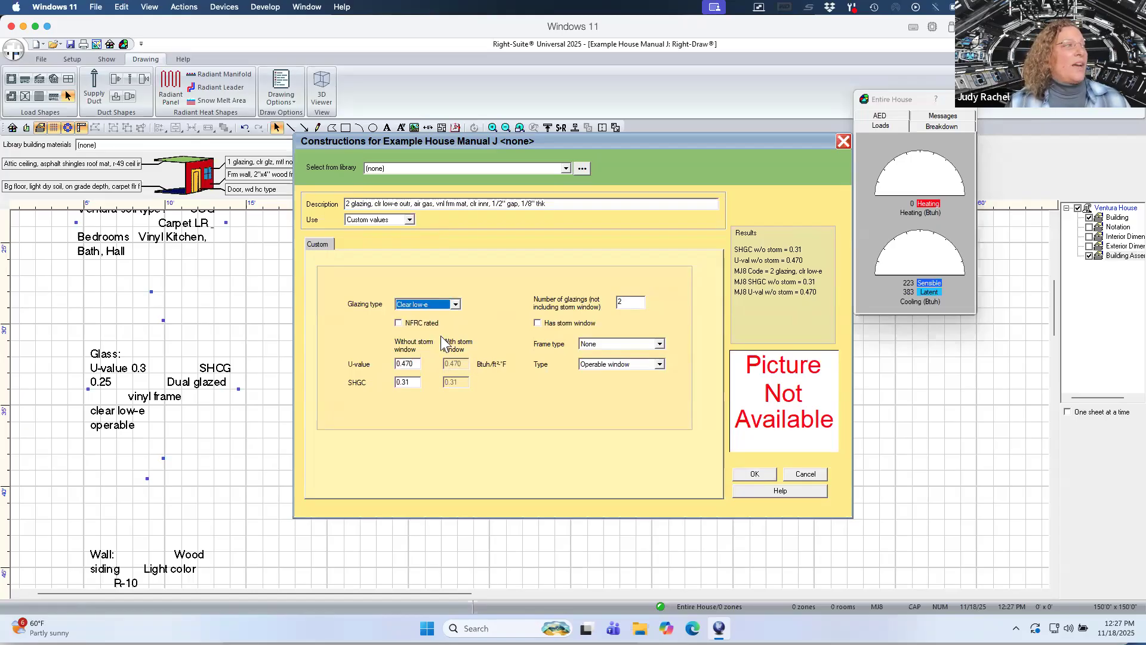
{"action": "left_click", "coordinate": [399, 324]}
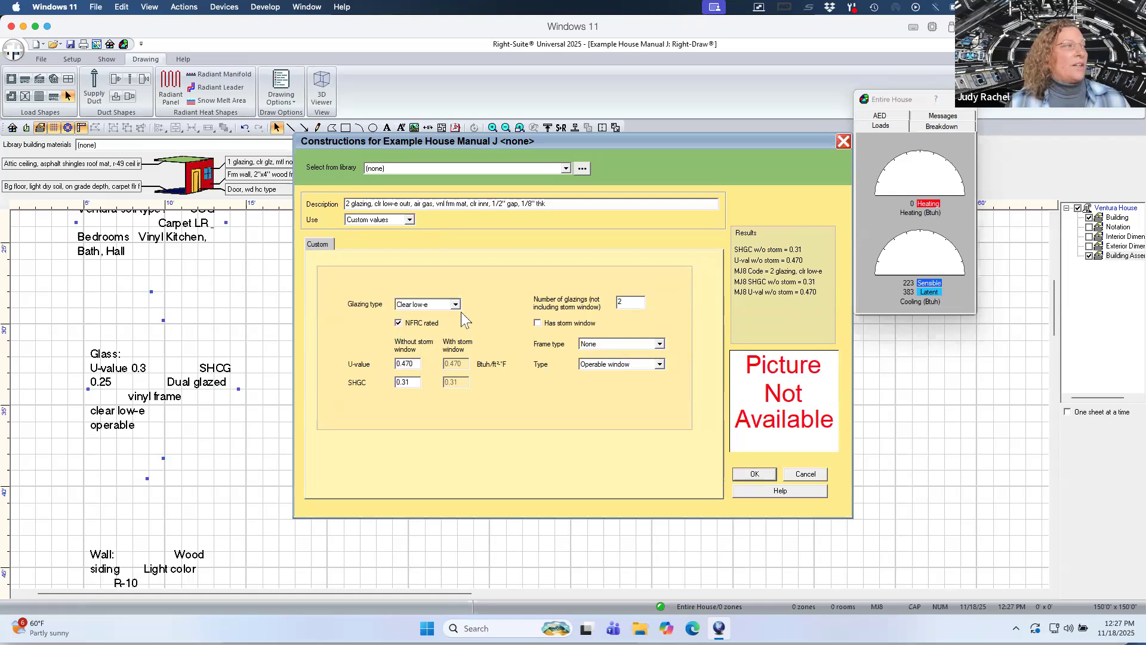
Set the number of glazings to 2 and the frame type to Vinyl.
{"action": "left_click", "coordinate": [619, 304]}
{"action": "type", "text": "2"}
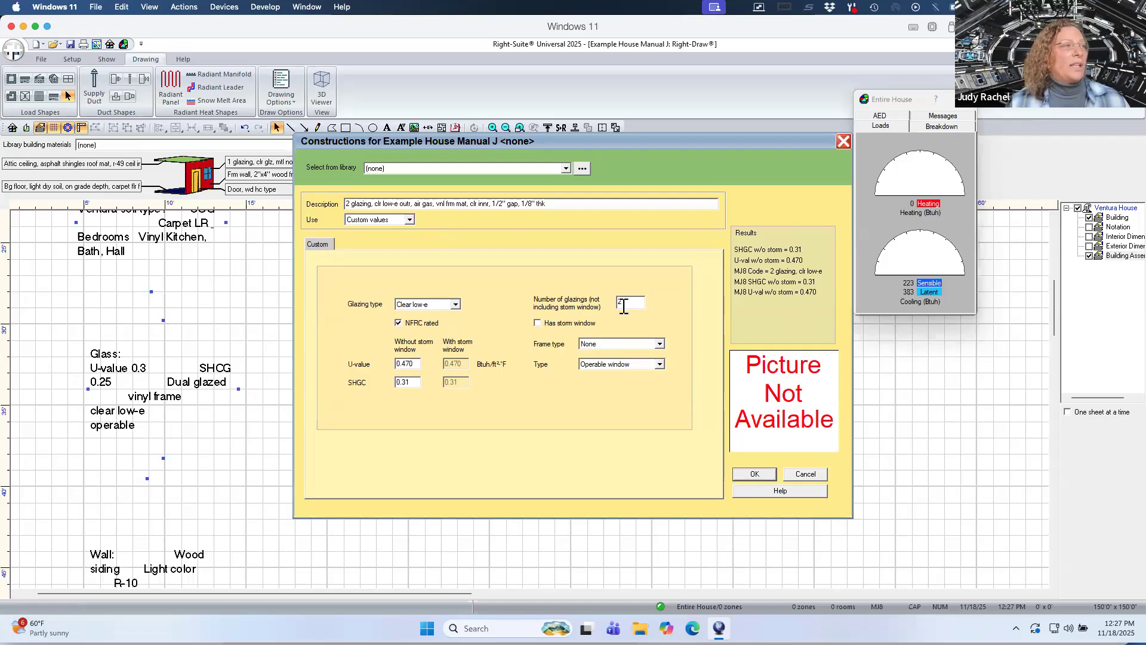
{"action": "left_click", "coordinate": [660, 343]}
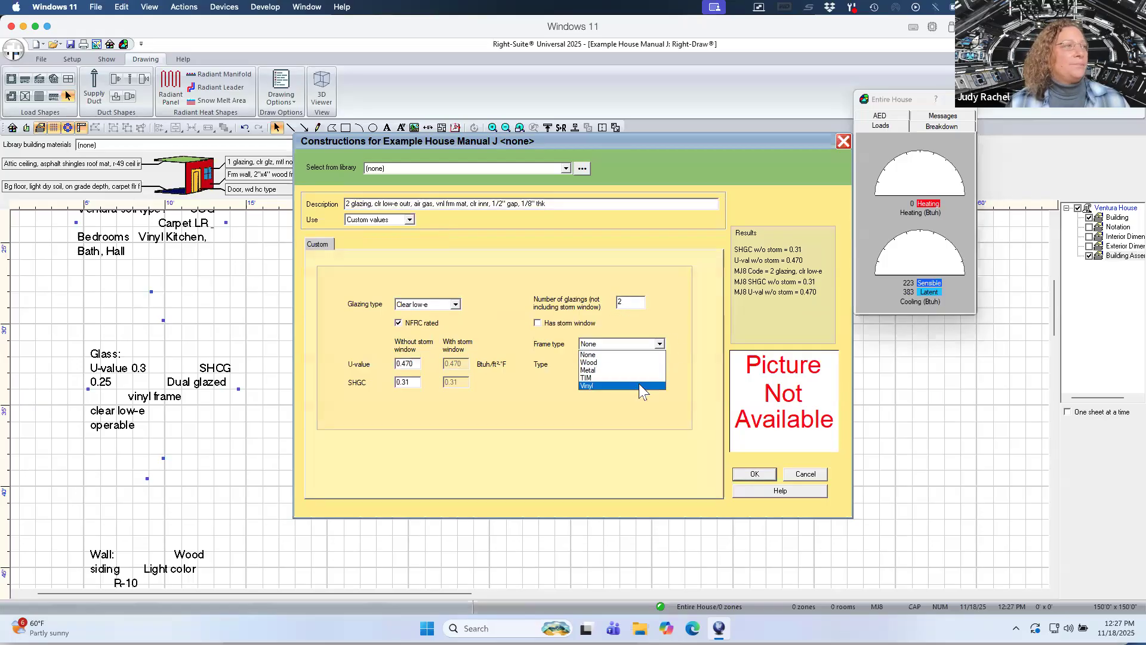
{"action": "left_click", "coordinate": [639, 385]}
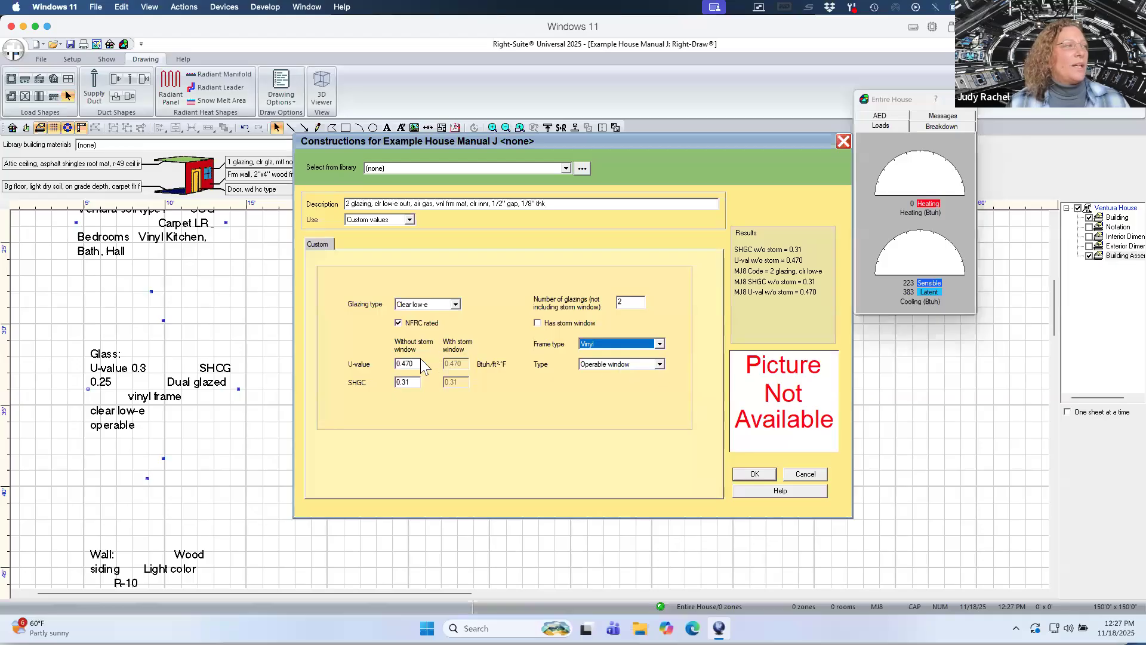
Set the window's U-value without storm window to 0.3.
{"action": "left_click_drag", "start_coordinate": [419, 363], "coordinate": [401, 363]}
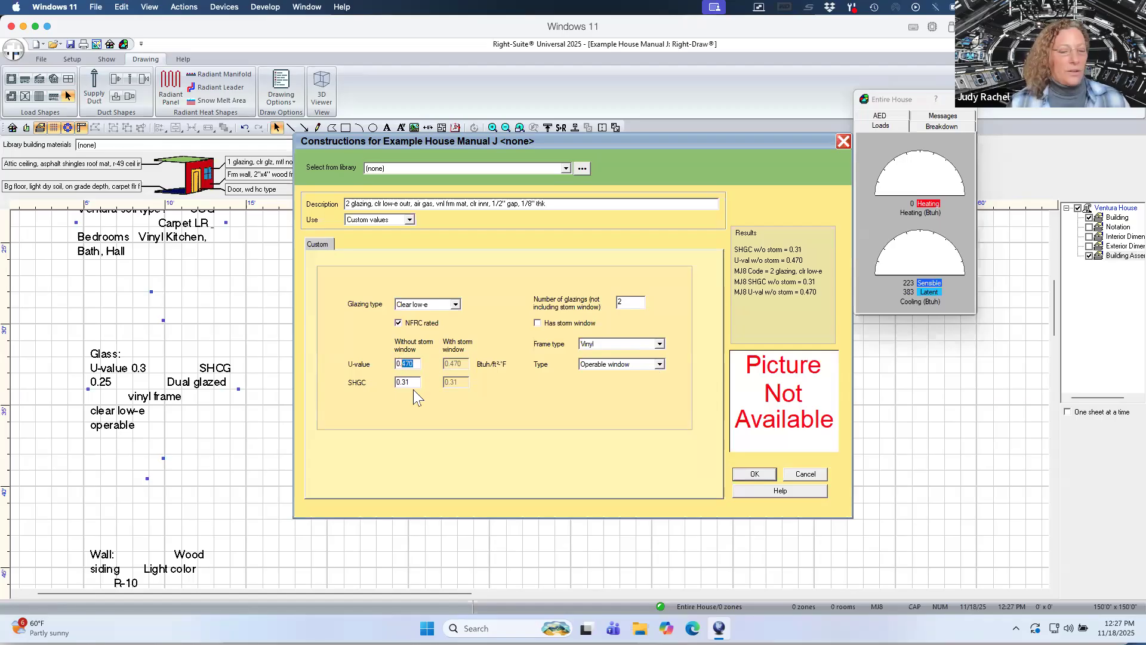
{"action": "type", "text": "3"}
{"action": "key", "text": "Tab"}
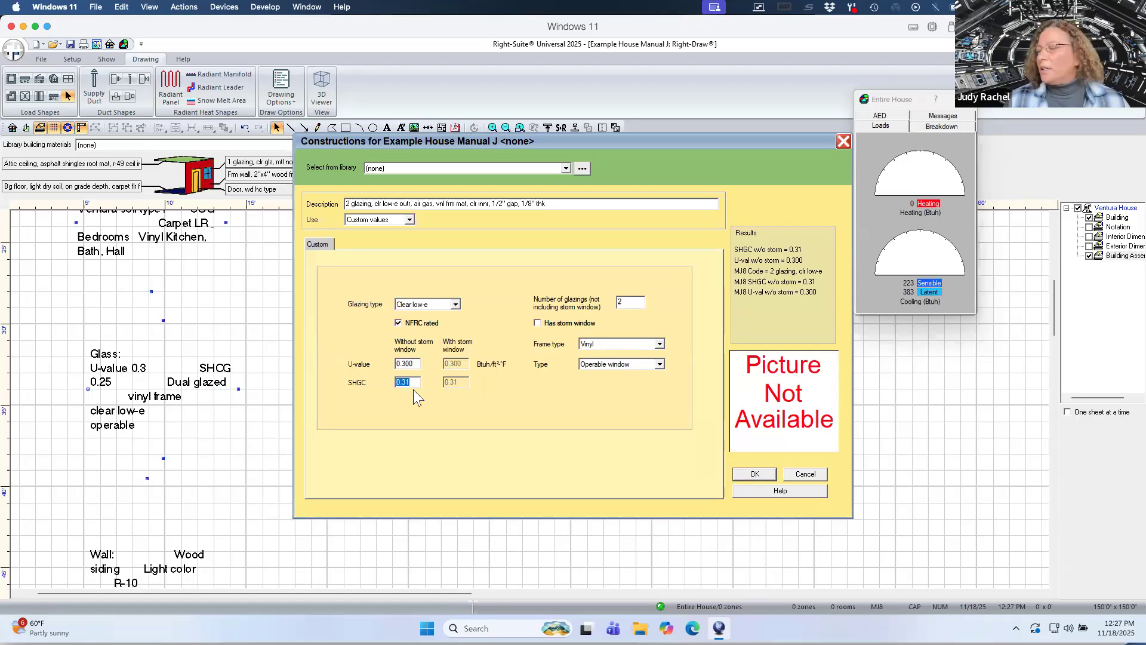
Set the window's SHGC to 0.25 and accept the window construction.
{"action": "left_click_drag", "start_coordinate": [412, 382], "coordinate": [402, 382]}
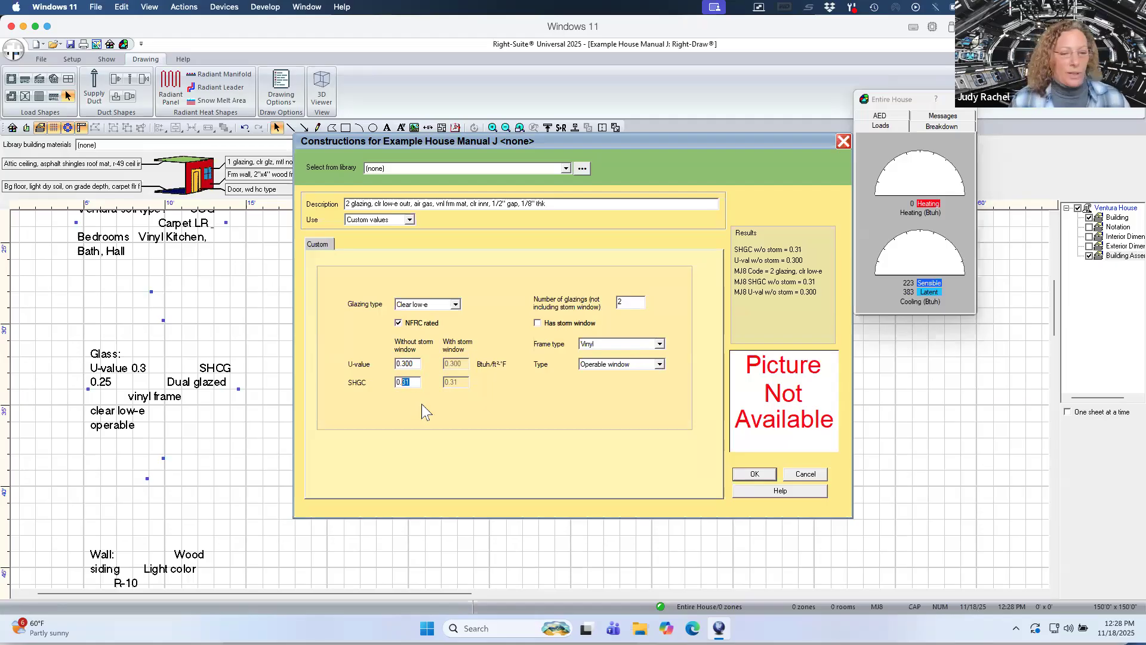
{"action": "type", "text": "25"}
{"action": "key", "text": "Tab"}
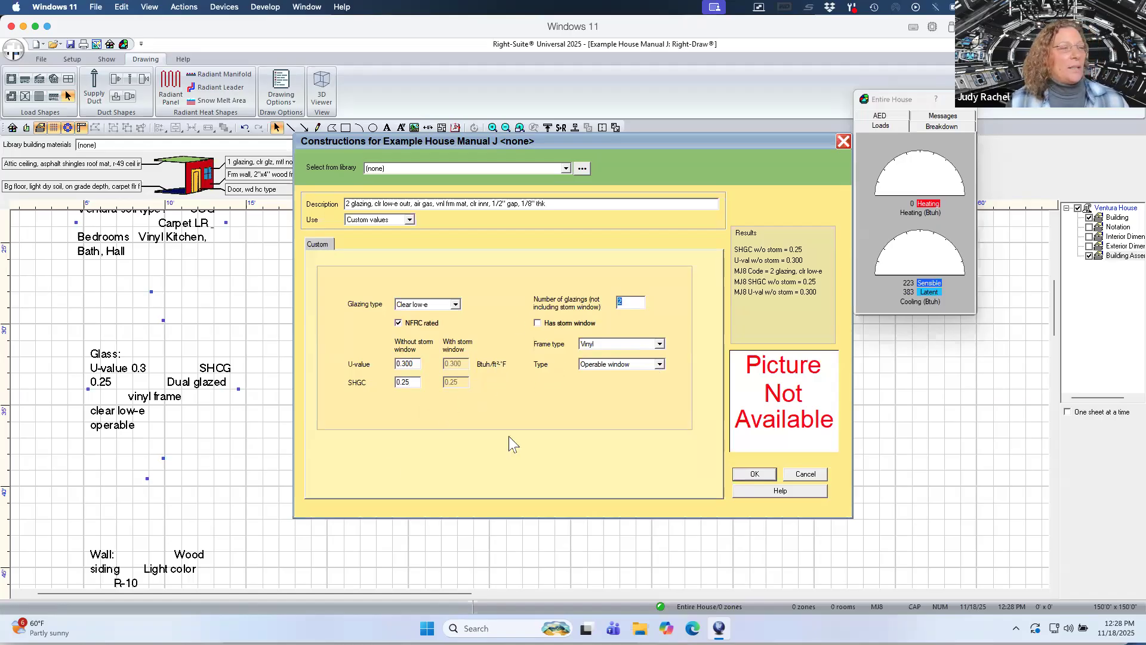
{"action": "left_click", "coordinate": [757, 474]}
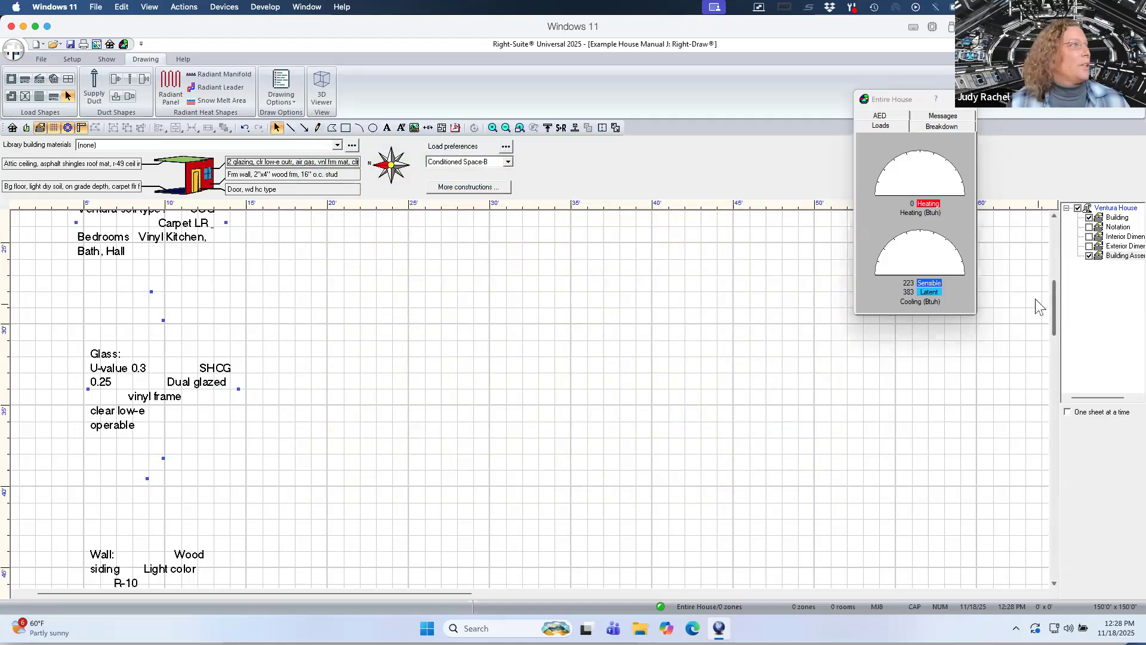
Review the wall construction options, the wall notes on the drawing, and the house floor plan in PDF Expert.
{"action": "left_click", "coordinate": [352, 179]}
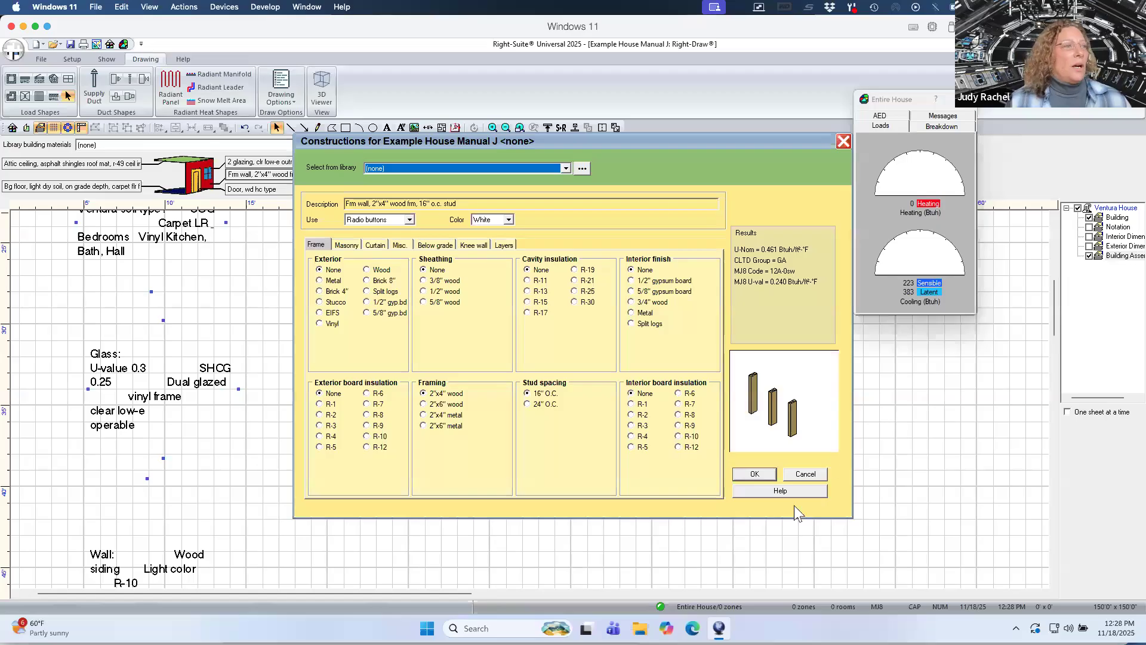
{"action": "left_click", "coordinate": [806, 474]}
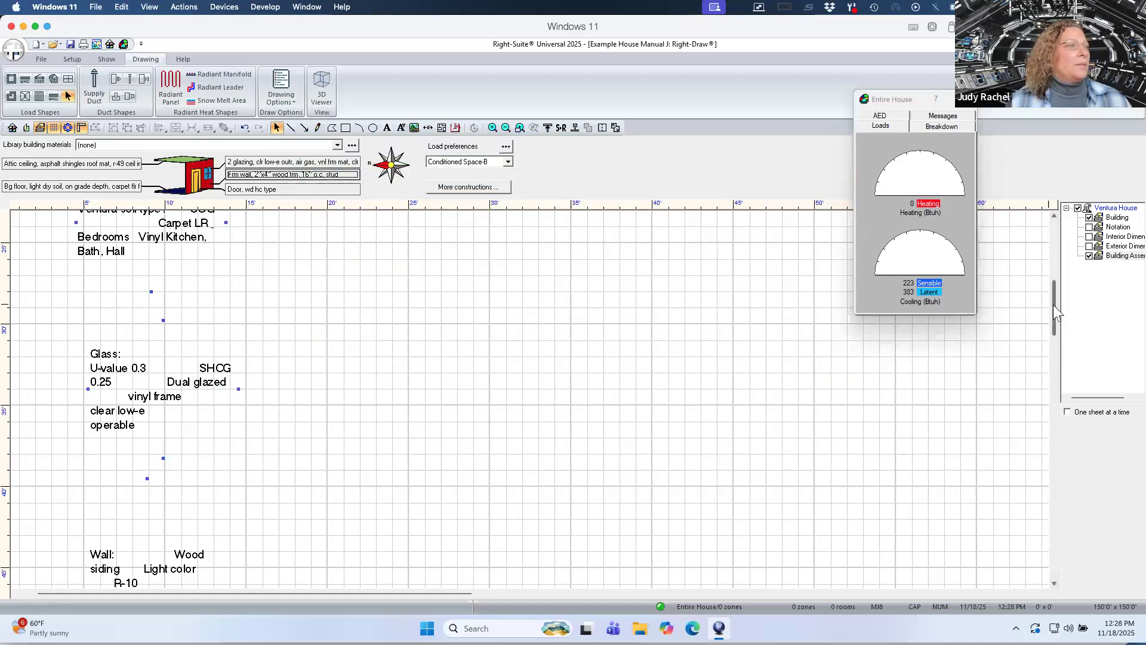
{"action": "left_click_drag", "start_coordinate": [1053, 305], "coordinate": [1047, 348]}
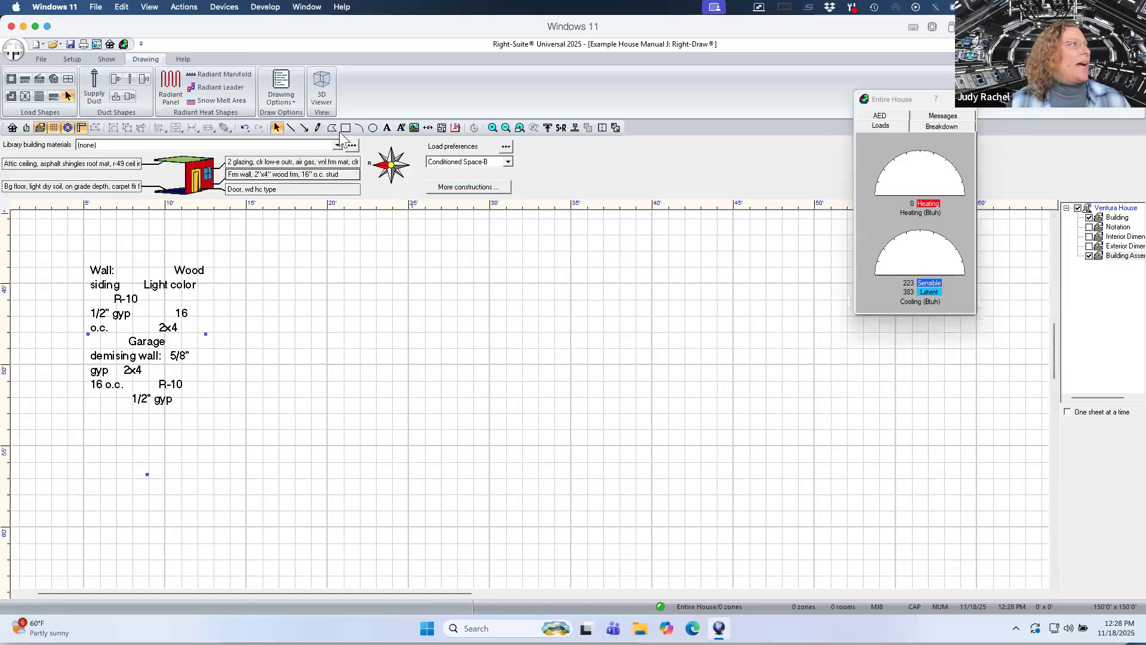
{"action": "key", "text": "ctrl+Up"}
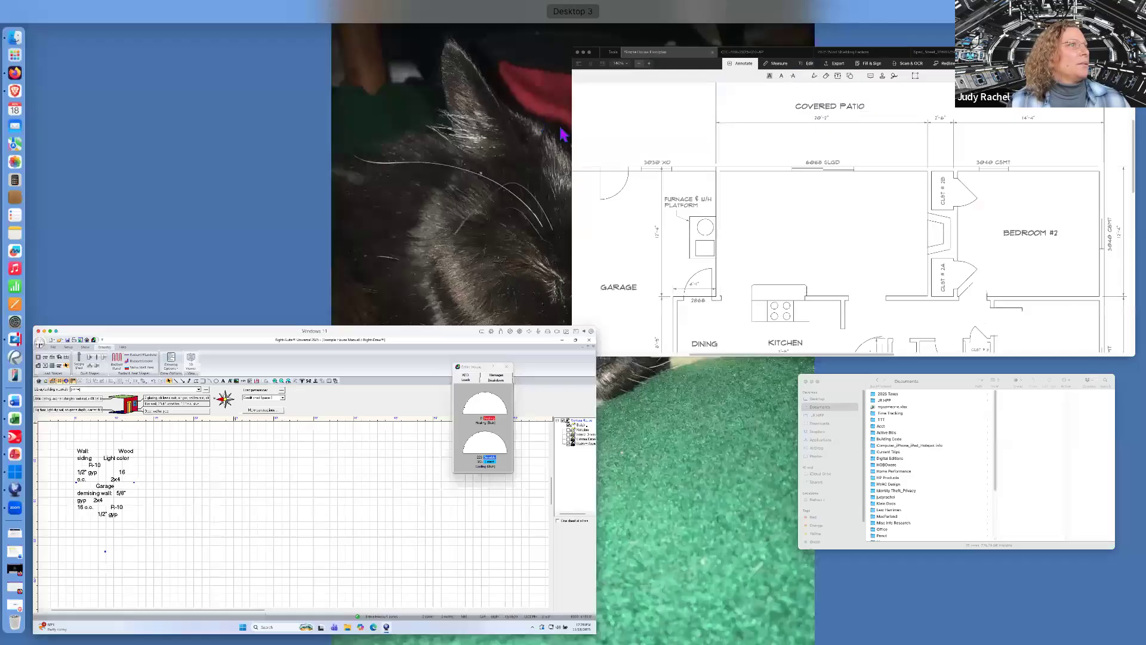
{"action": "left_click", "coordinate": [674, 156]}
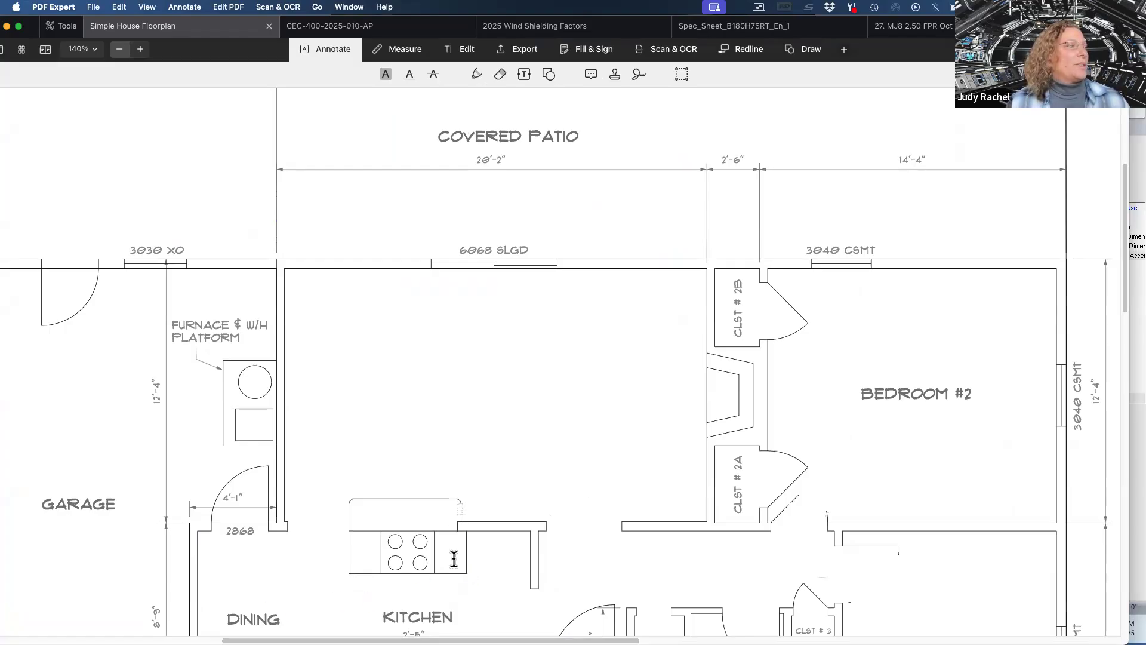
{"action": "scroll", "coordinate": [453, 561], "scroll_direction": "down", "scroll_amount": 3}
{"action": "scroll", "coordinate": [453, 564], "scroll_direction": "down", "scroll_amount": 2}
{"action": "key", "text": "ctrl+Up"}
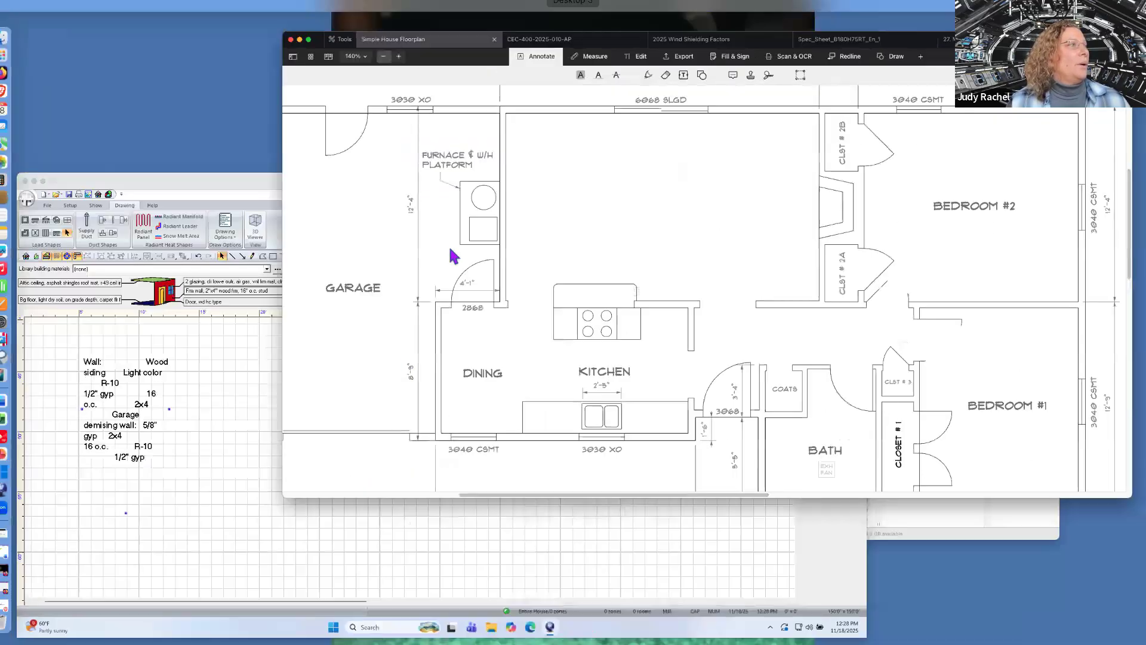
{"action": "left_click", "coordinate": [361, 470]}
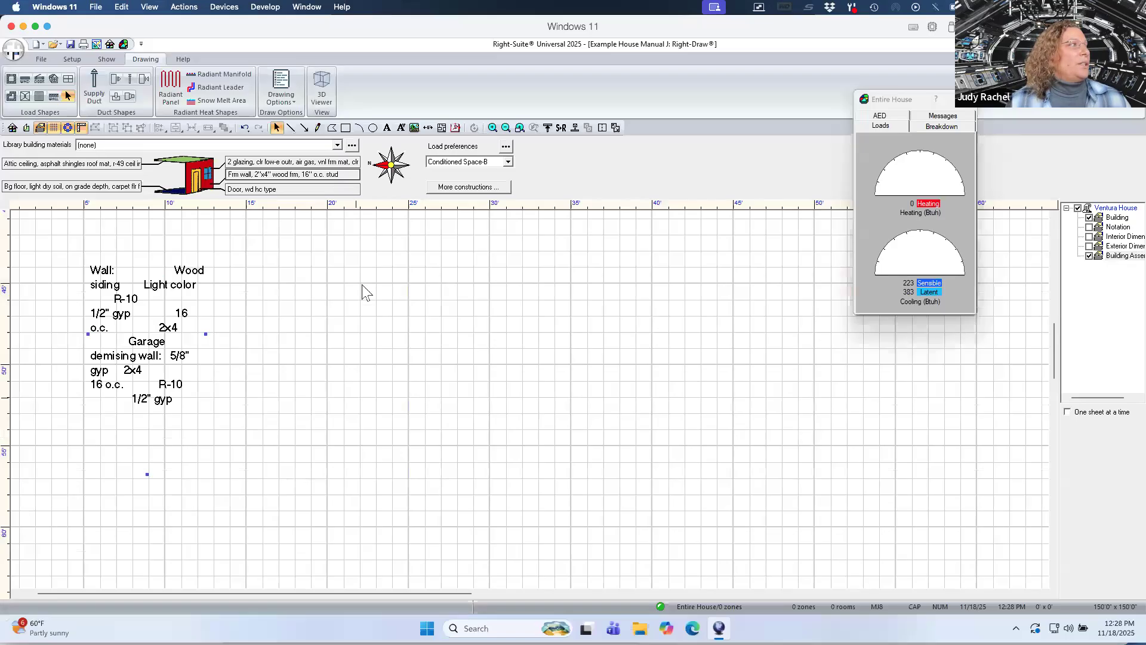
Define the wall with wood exterior, R-11 cavity insulation, 1/2" gypsum board interior finish and Light color.
{"action": "left_click", "coordinate": [284, 175]}
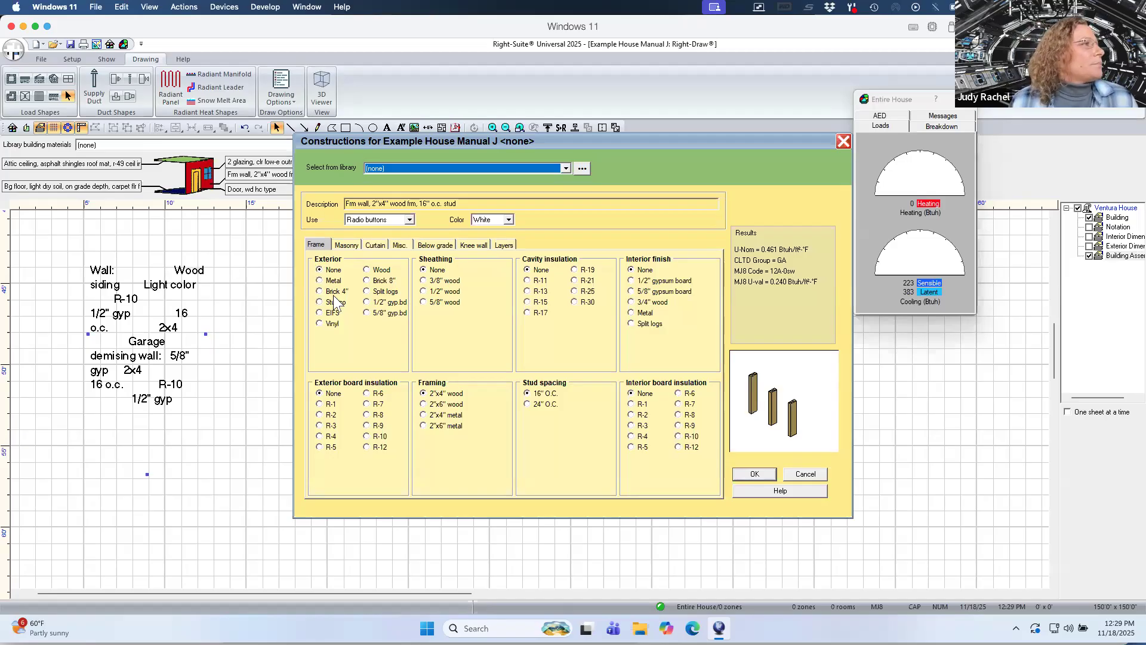
{"action": "left_click", "coordinate": [366, 271]}
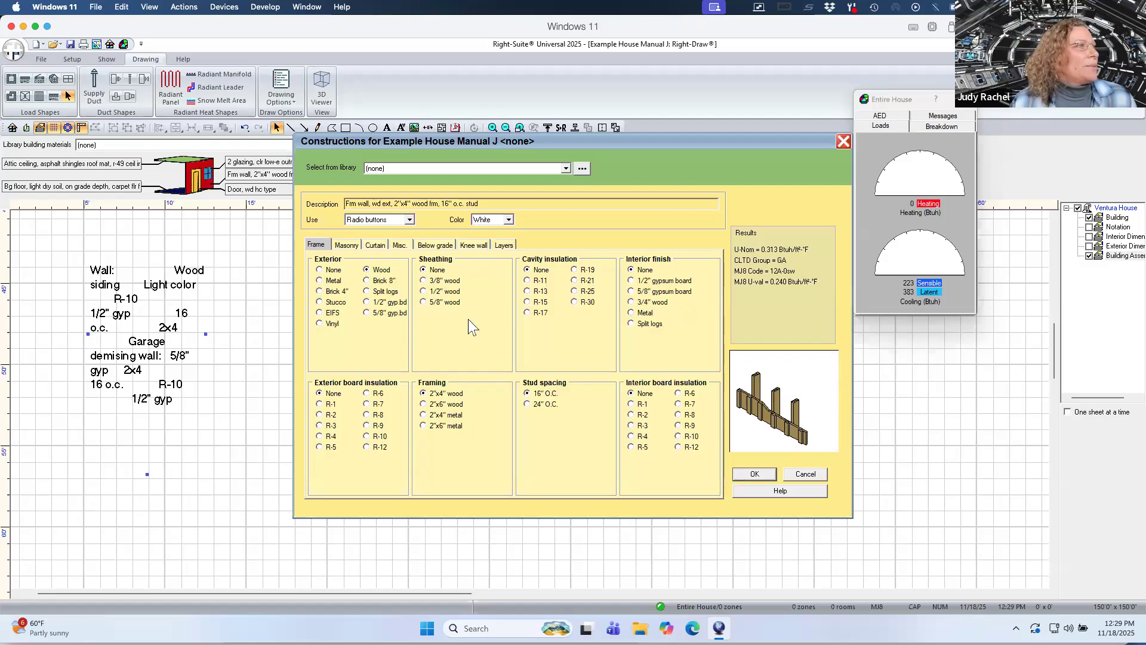
{"action": "left_click", "coordinate": [526, 280]}
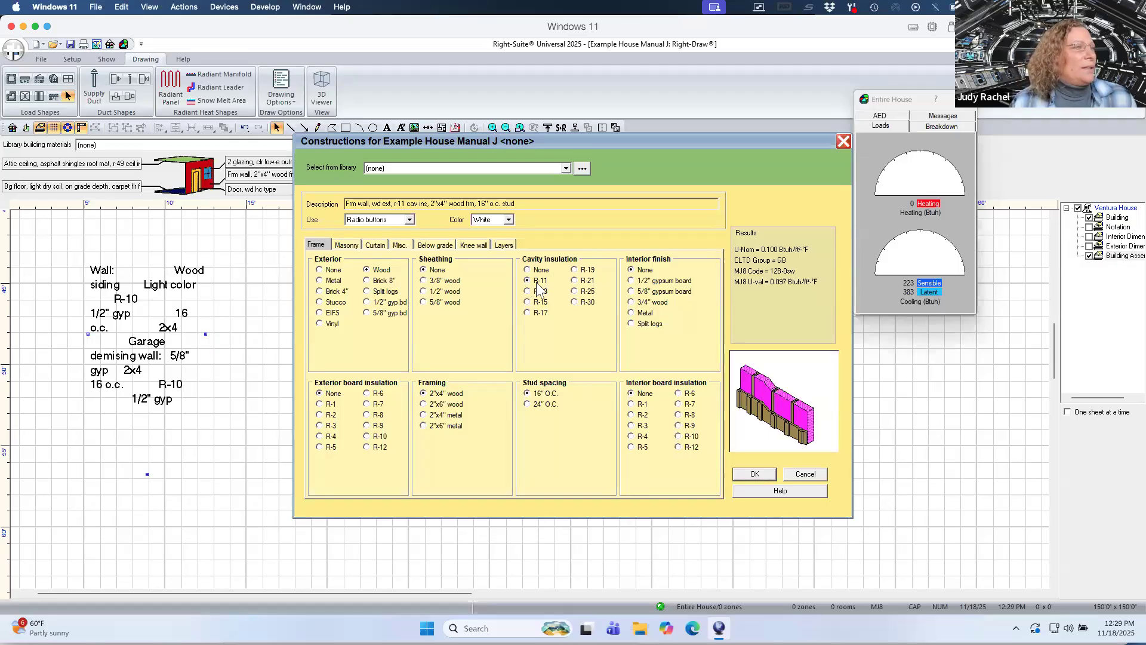
{"action": "left_click", "coordinate": [631, 281]}
{"action": "left_click", "coordinate": [509, 219]}
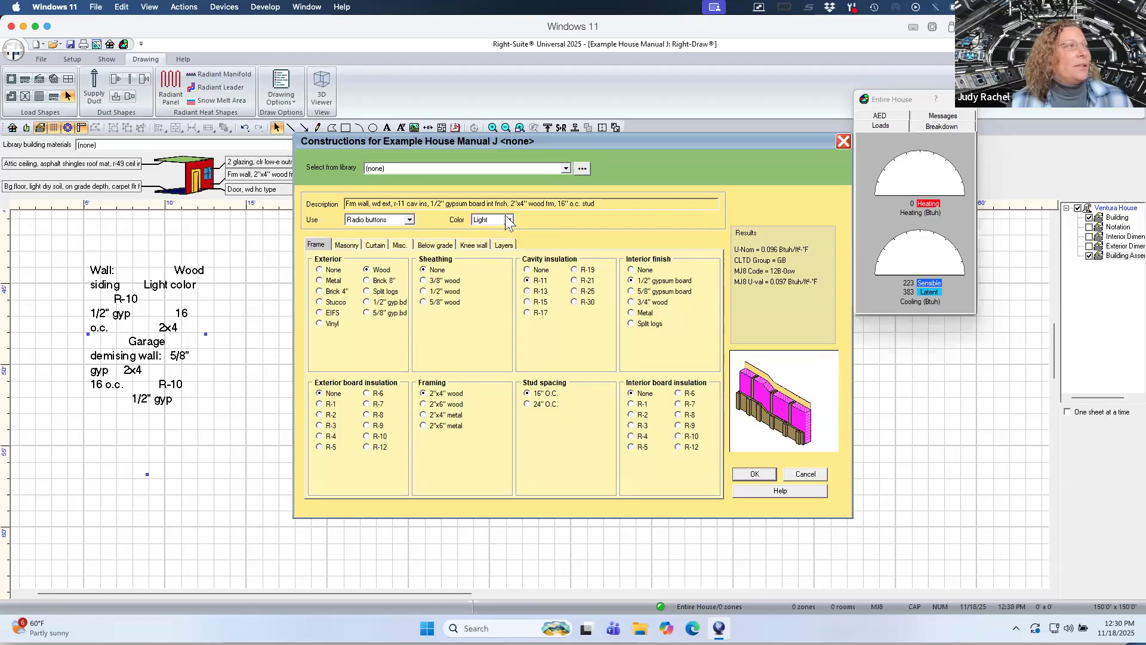
Switch the wall to custom layers and set the cavity insulation layer's R-value to 10.
{"action": "left_click", "coordinate": [410, 220]}
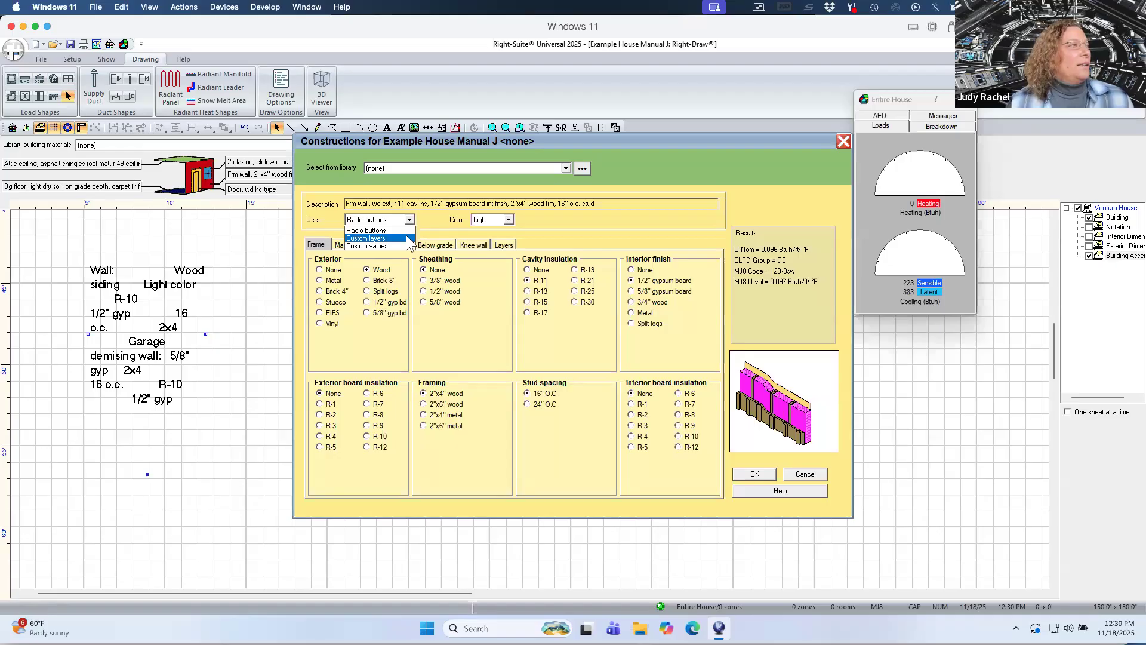
{"action": "left_click", "coordinate": [409, 239]}
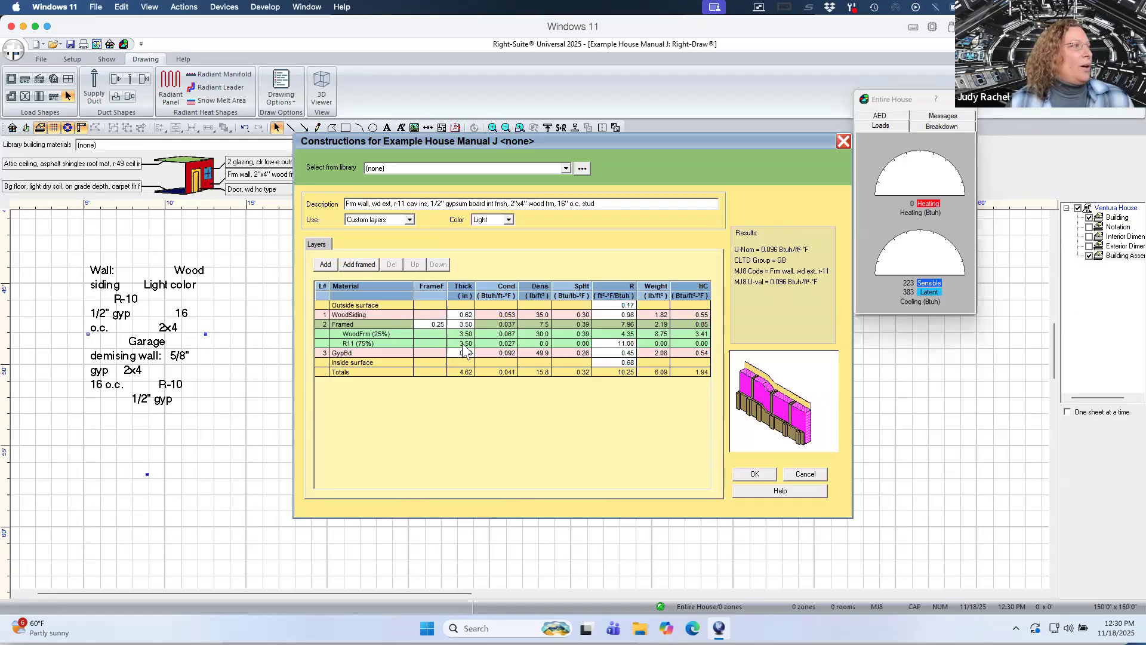
{"action": "left_click", "coordinate": [615, 343]}
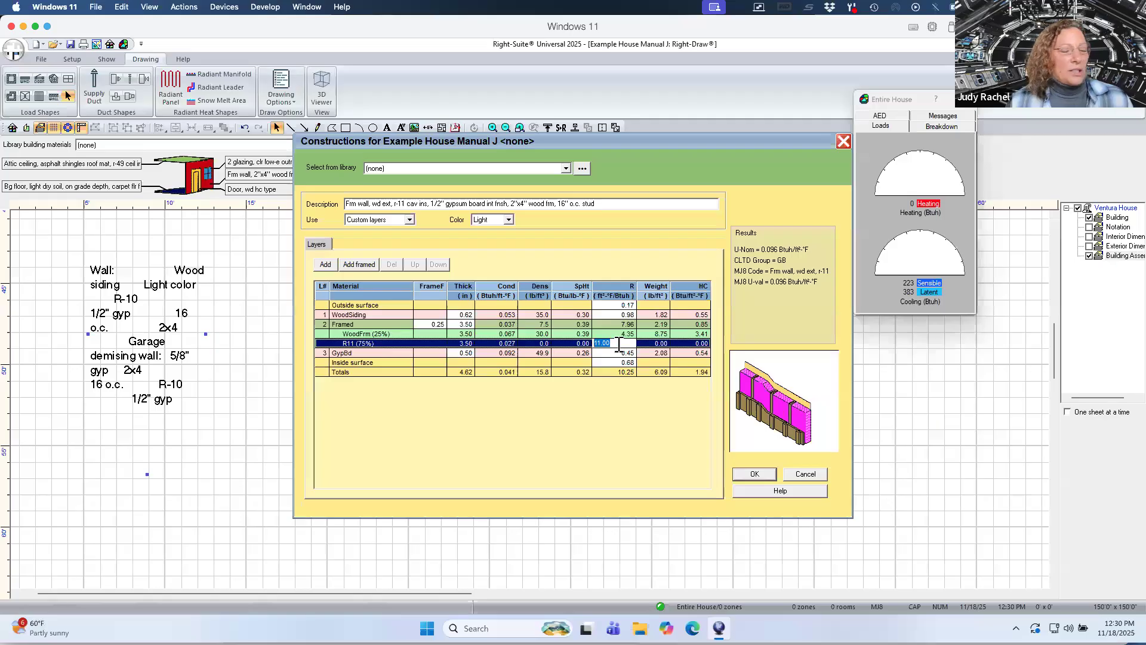
{"action": "type", "text": "10"}
{"action": "key", "text": "Return"}
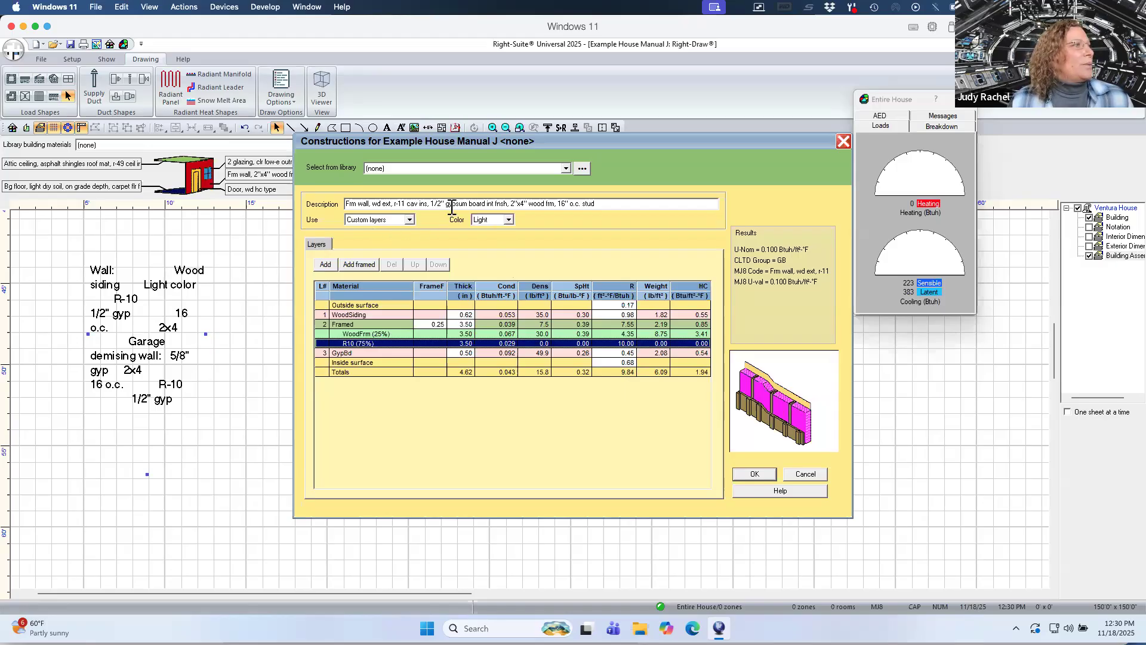
Change the wall description to r-10 cavity insulation and accept the wall construction.
{"action": "left_click_drag", "start_coordinate": [403, 204], "coordinate": [400, 205]}
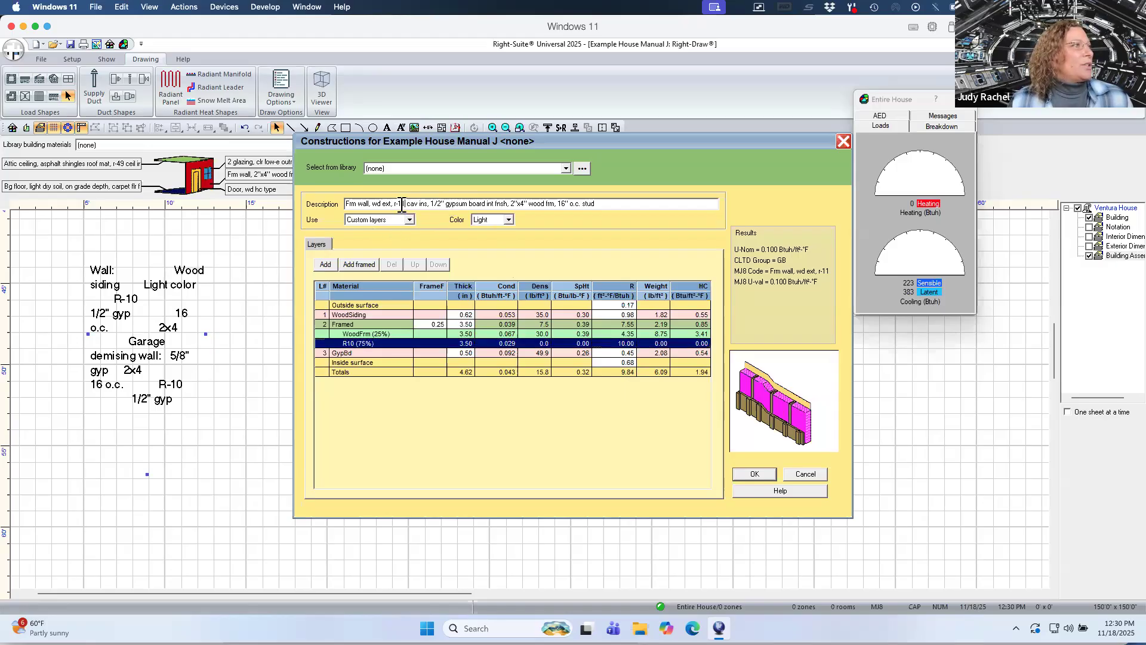
{"action": "type", "text": "0"}
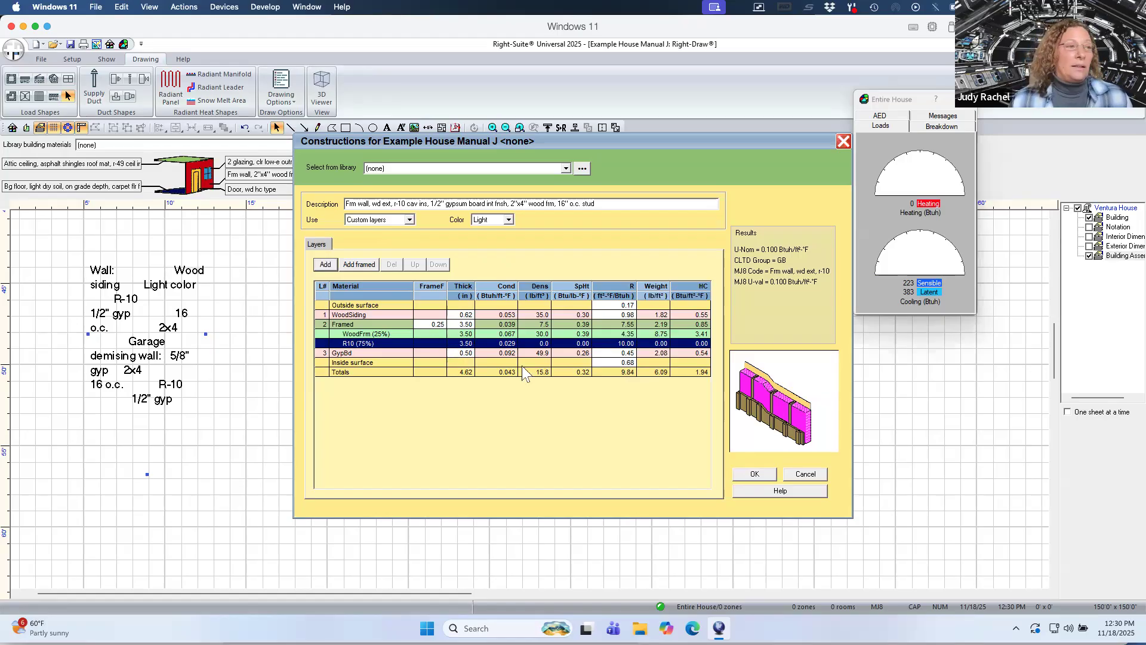
{"action": "left_click", "coordinate": [755, 473]}
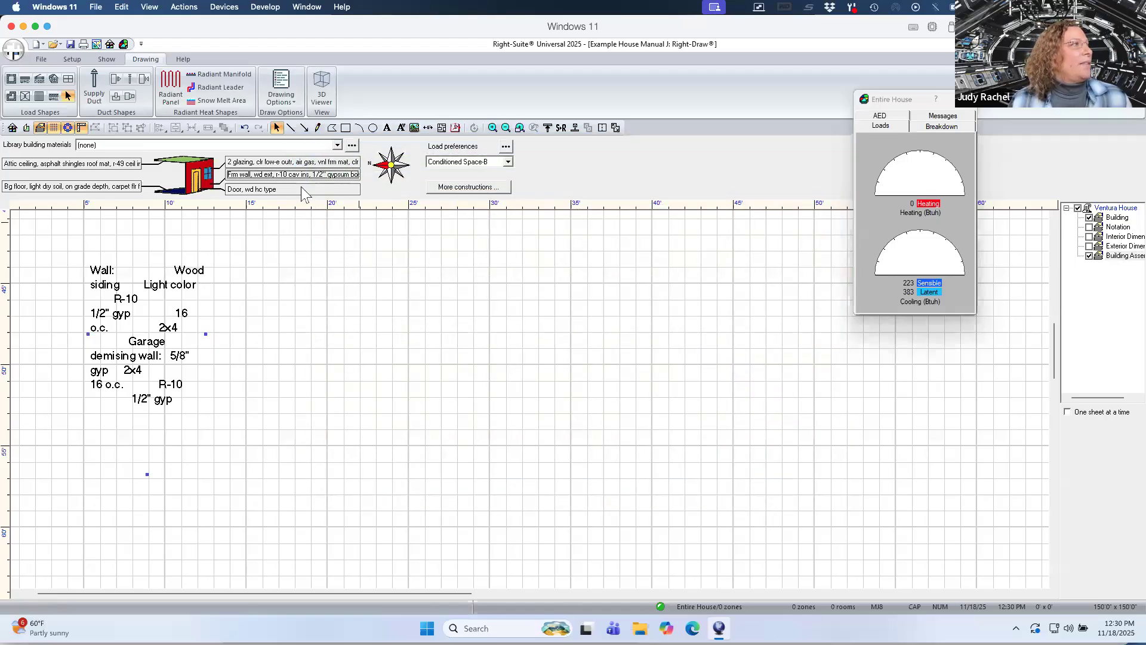
Set the door construction type to Wood solid core and accept it.
{"action": "left_click", "coordinate": [301, 188]}
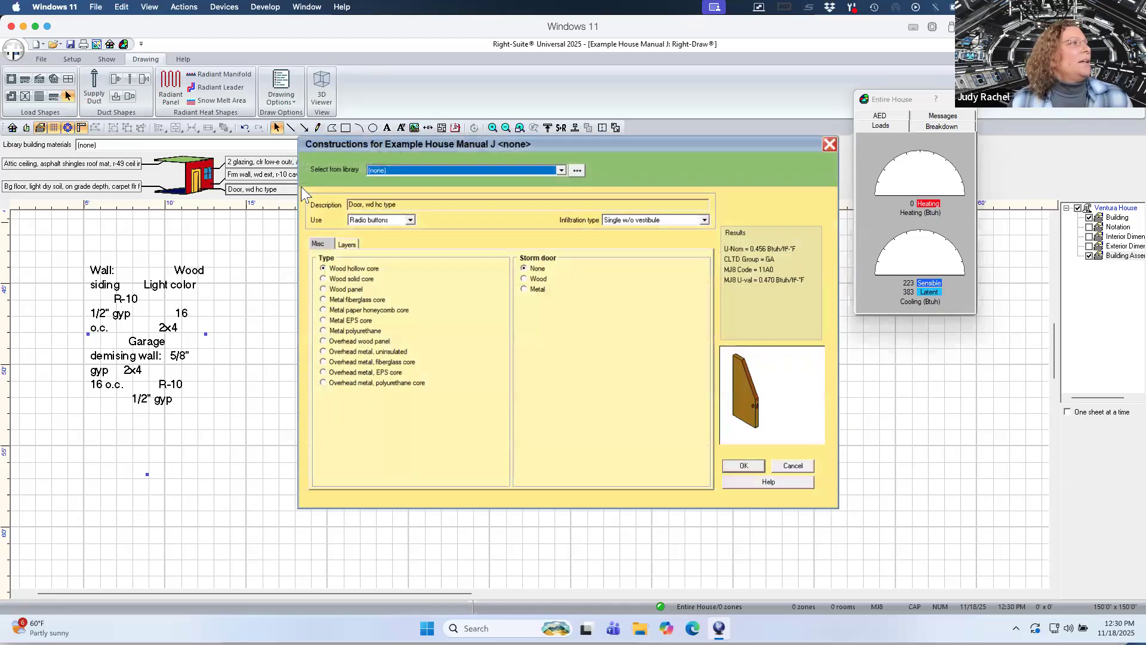
{"action": "left_click", "coordinate": [319, 280]}
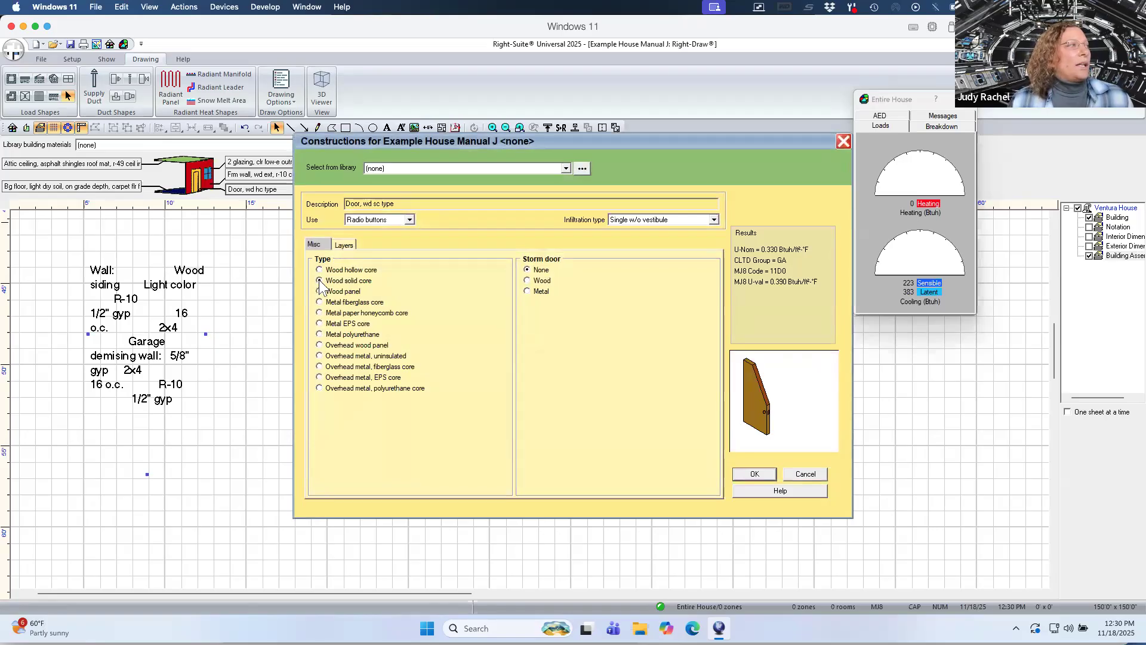
{"action": "left_click", "coordinate": [752, 473]}
Hide the Building Assembly notes layer and show the Exterior Dimensions layer of the drawing.
{"action": "left_click", "coordinate": [1089, 257]}
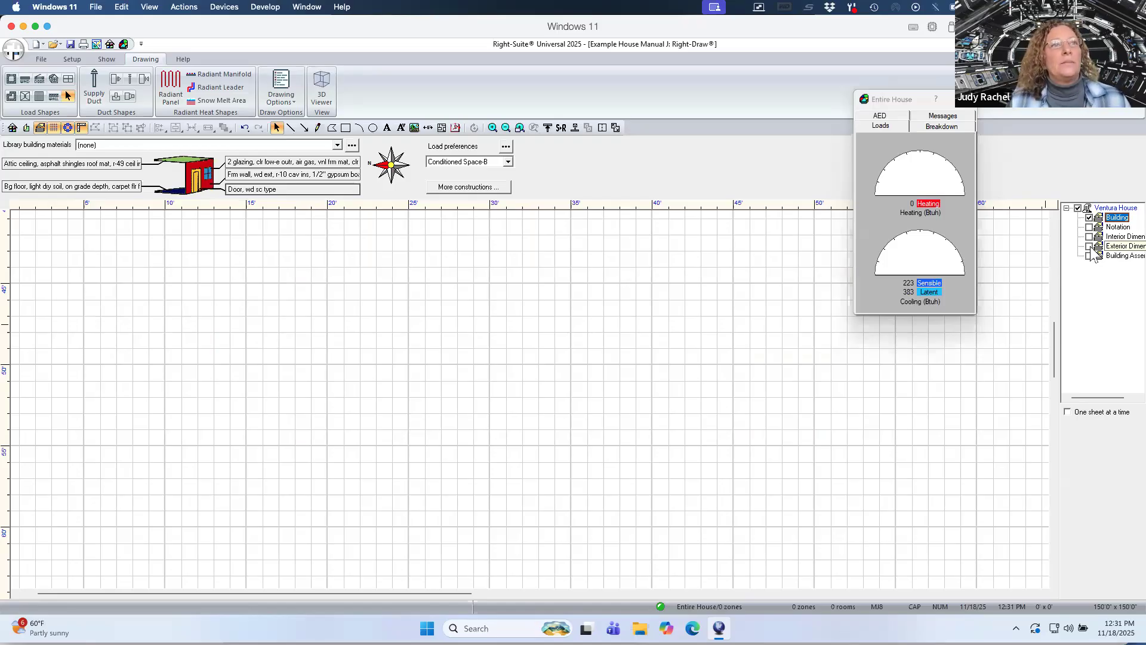
{"action": "left_click", "coordinate": [1089, 247]}
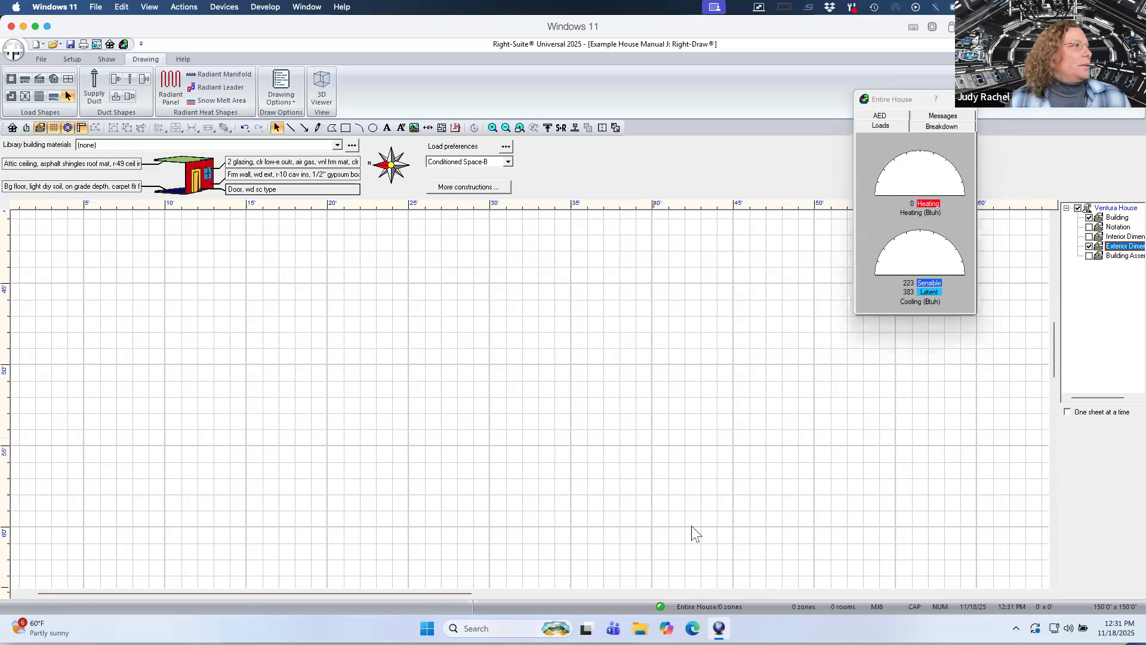
{"action": "left_click_drag", "start_coordinate": [1054, 326], "coordinate": [1055, 286]}
{"action": "left_click_drag", "start_coordinate": [396, 593], "coordinate": [516, 595]}
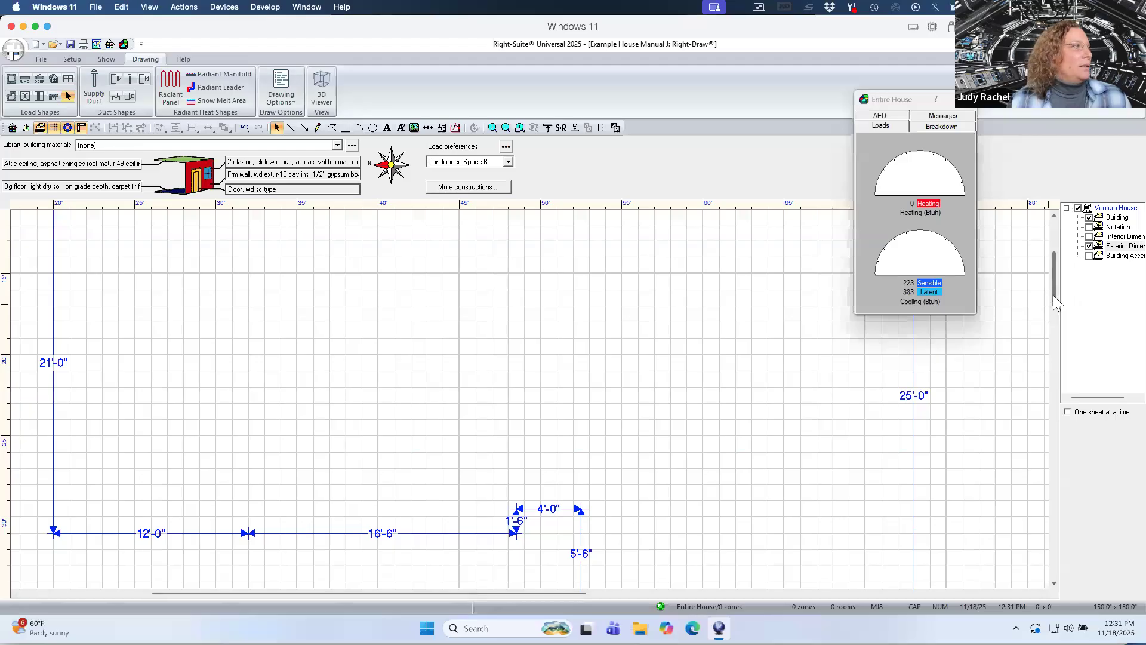
{"action": "left_click_drag", "start_coordinate": [1053, 295], "coordinate": [1052, 292]}
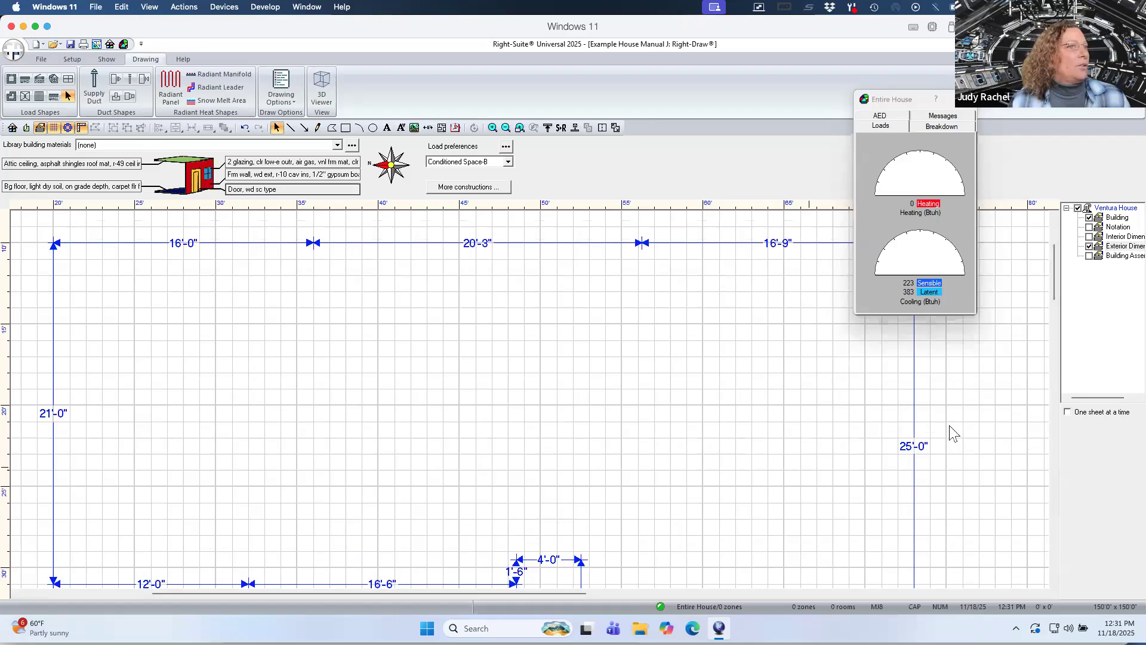
{"action": "scroll", "coordinate": [809, 495], "scroll_direction": "down", "scroll_amount": 1}
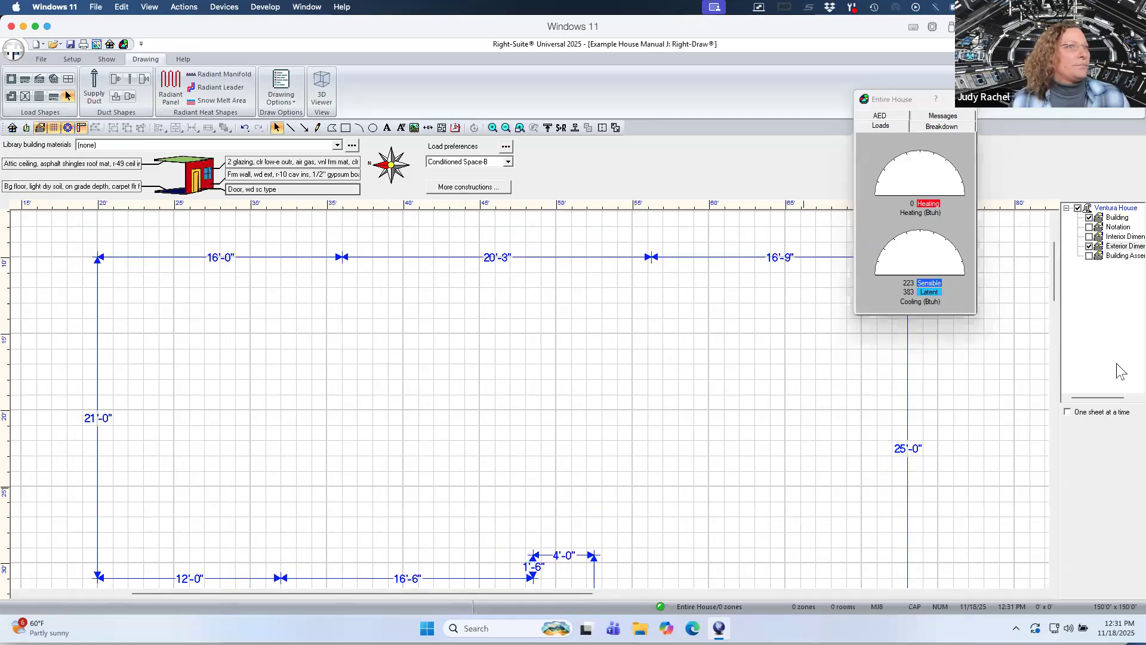
{"action": "left_click_drag", "start_coordinate": [1053, 293], "coordinate": [1053, 298]}
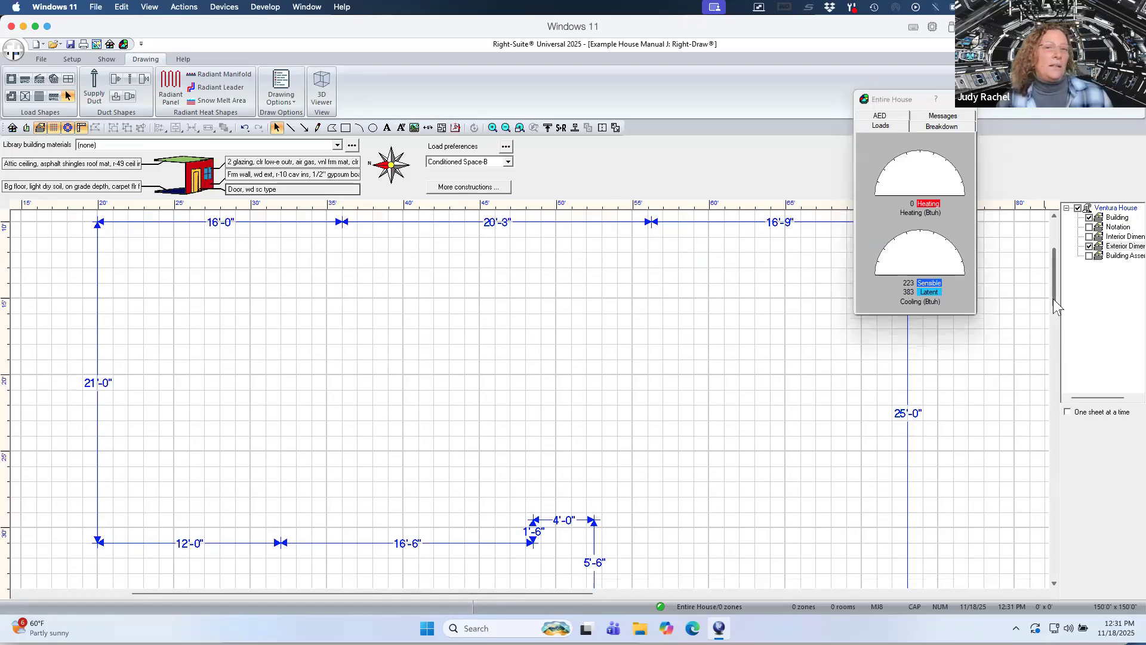
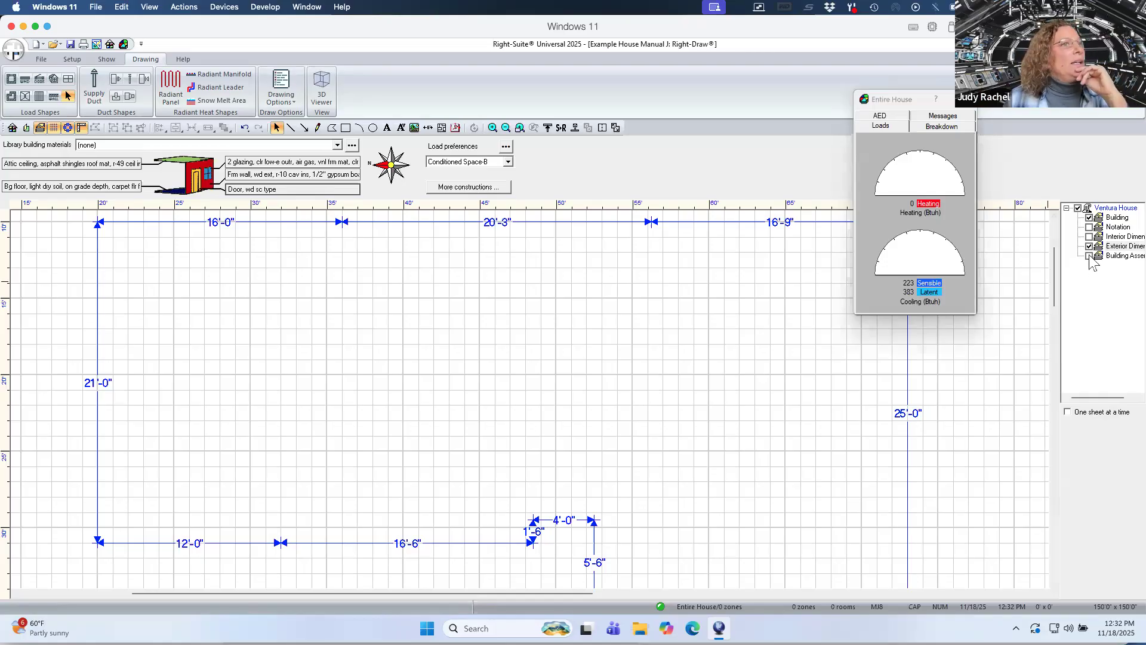
Show the Interior Dimensions layer and draw a rectangular room about 16' by 21' at the outline's upper-left corner.
{"action": "left_click", "coordinate": [1090, 236]}
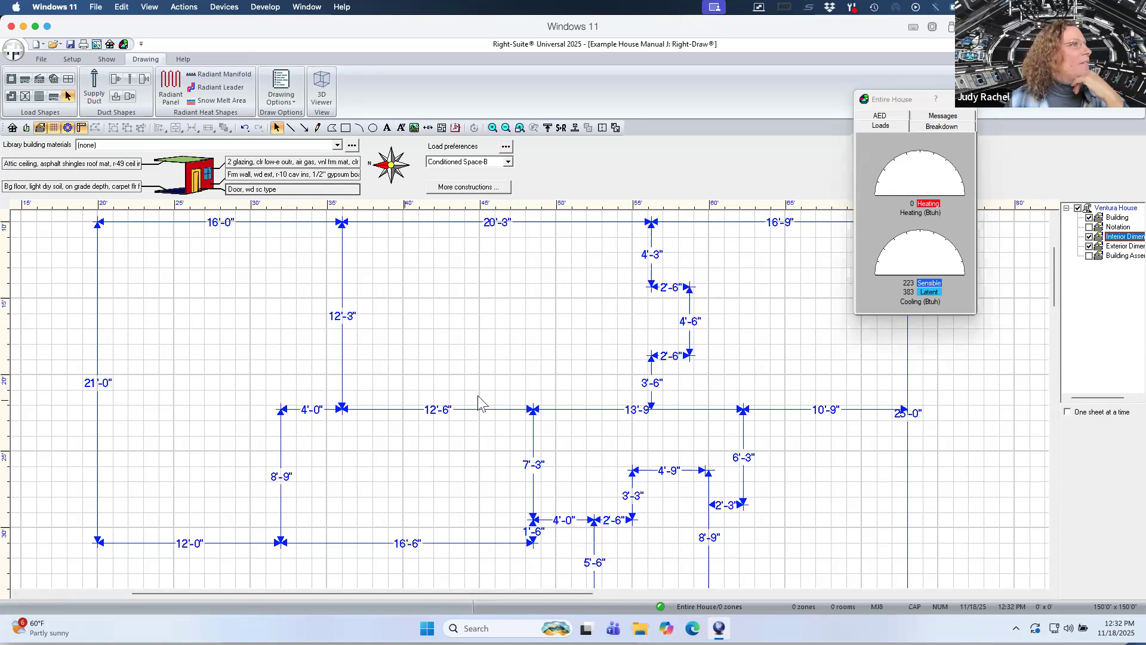
{"action": "left_click", "coordinate": [12, 81]}
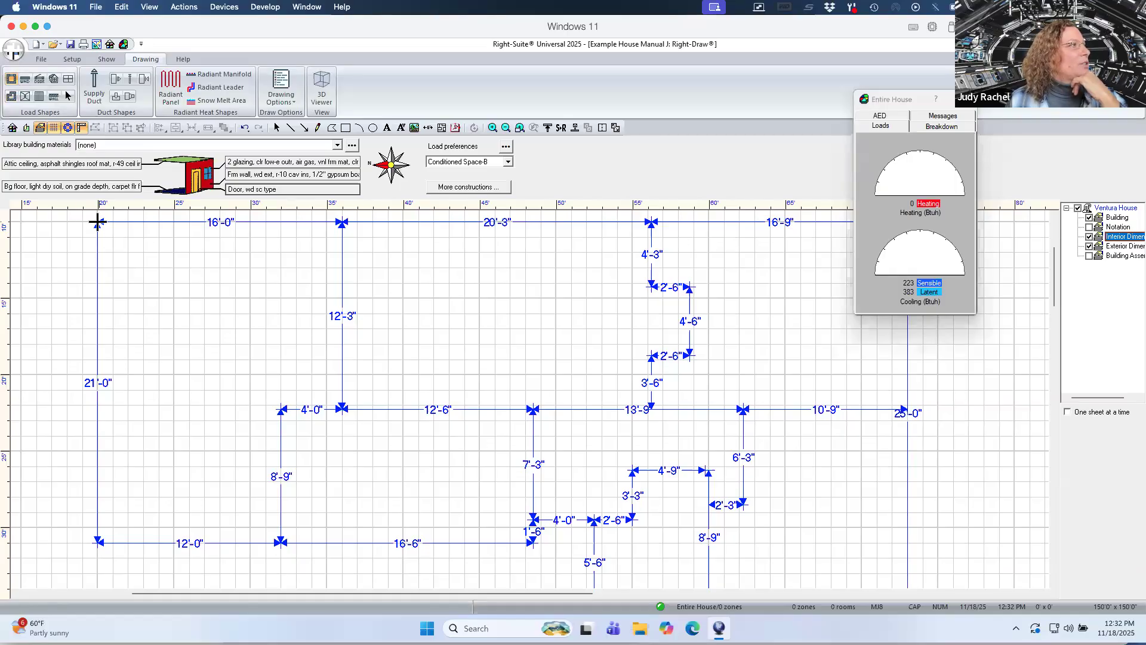
{"action": "left_click_drag", "start_coordinate": [98, 222], "coordinate": [343, 538]}
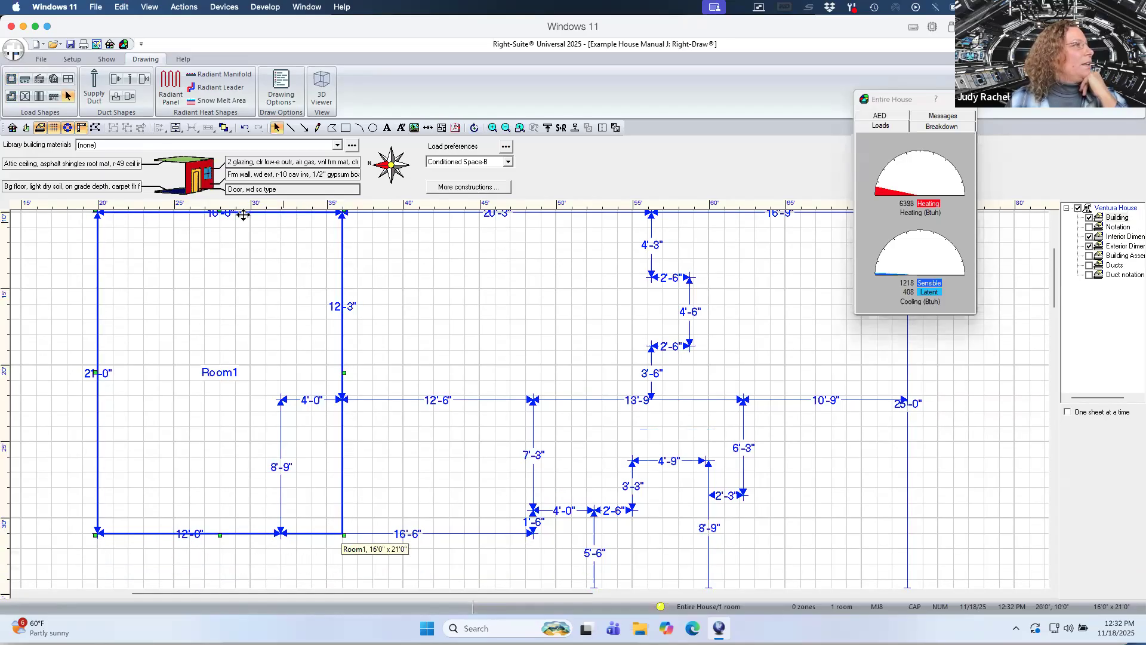
Reshape the room's lower-right corner into an L-shape following the dimension lines and name it Garage.
{"action": "left_click", "coordinate": [95, 129]}
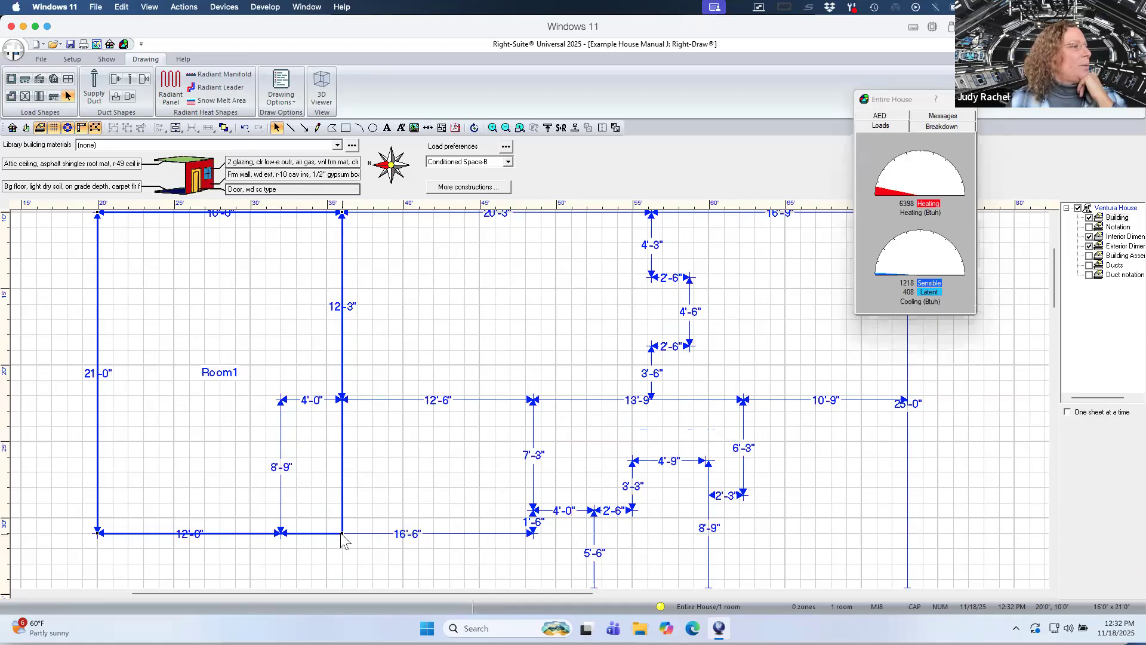
{"action": "left_click_drag", "start_coordinate": [342, 534], "coordinate": [281, 533]}
{"action": "left_click_drag", "start_coordinate": [299, 430], "coordinate": [344, 407]}
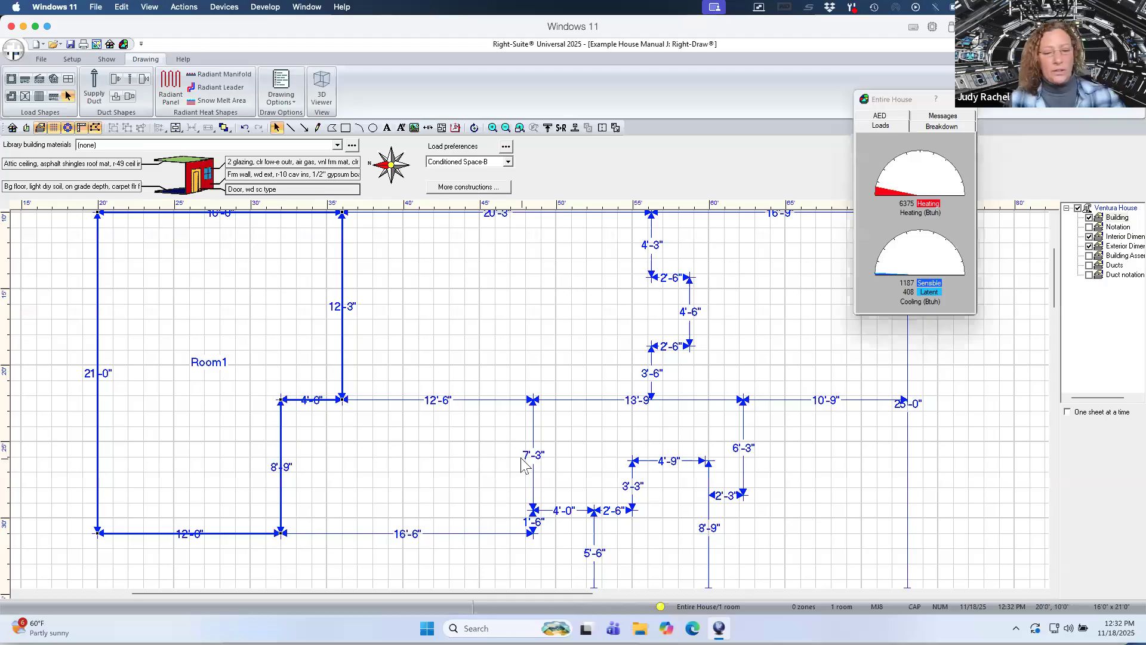
{"action": "double_click", "coordinate": [209, 362]}
{"action": "type", "text": "Garage"}
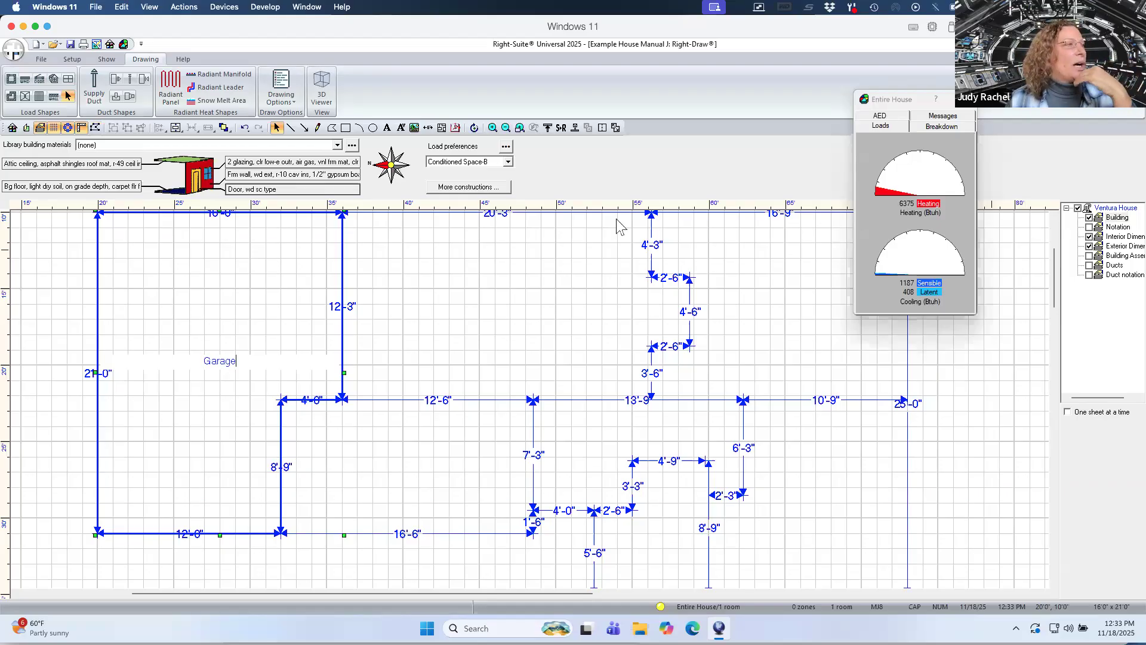
Draw a room about 16'6" by 8'9" beside the garage's lower part and name it DR / Kit.
{"action": "left_click", "coordinate": [11, 82]}
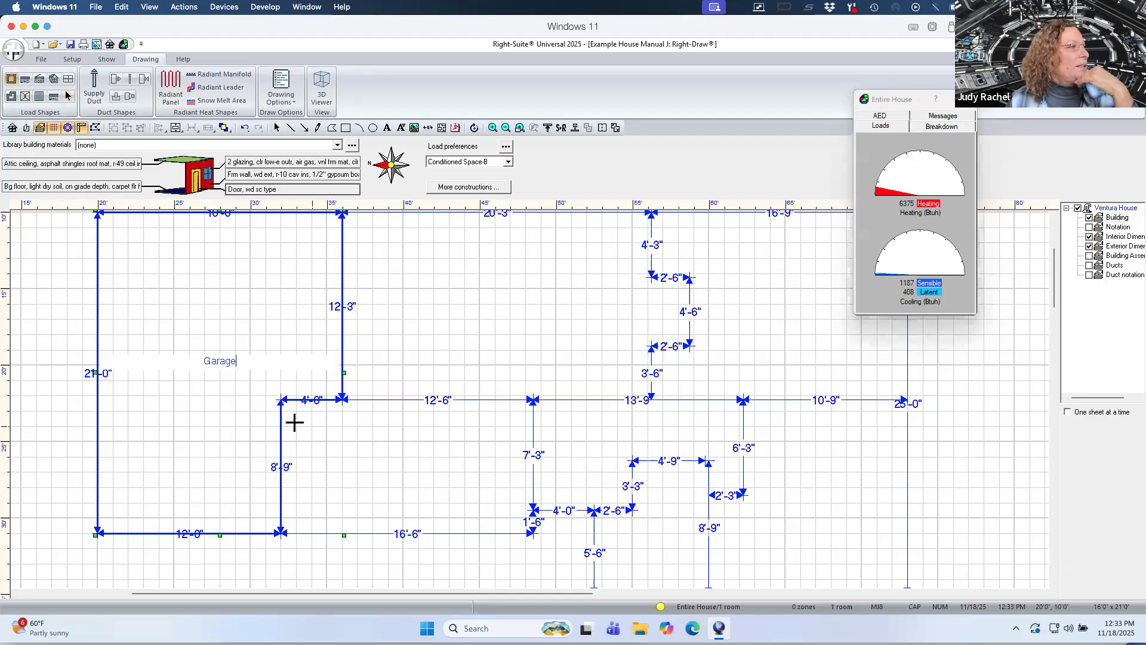
{"action": "left_click_drag", "start_coordinate": [281, 400], "coordinate": [533, 535]}
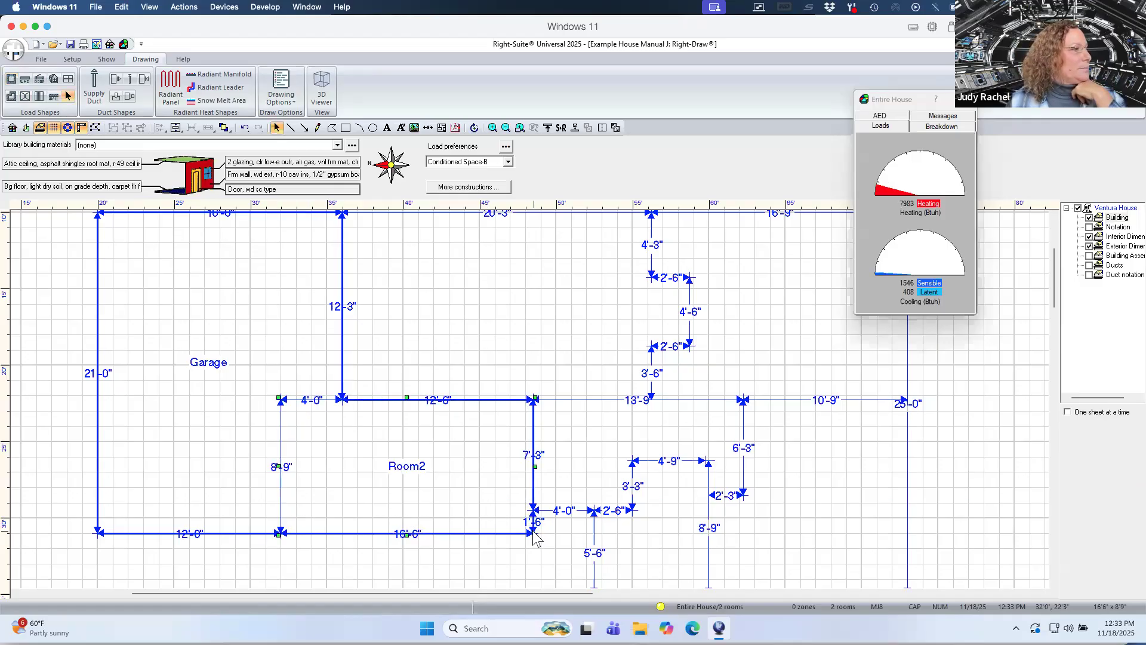
{"action": "type", "text": "D"}
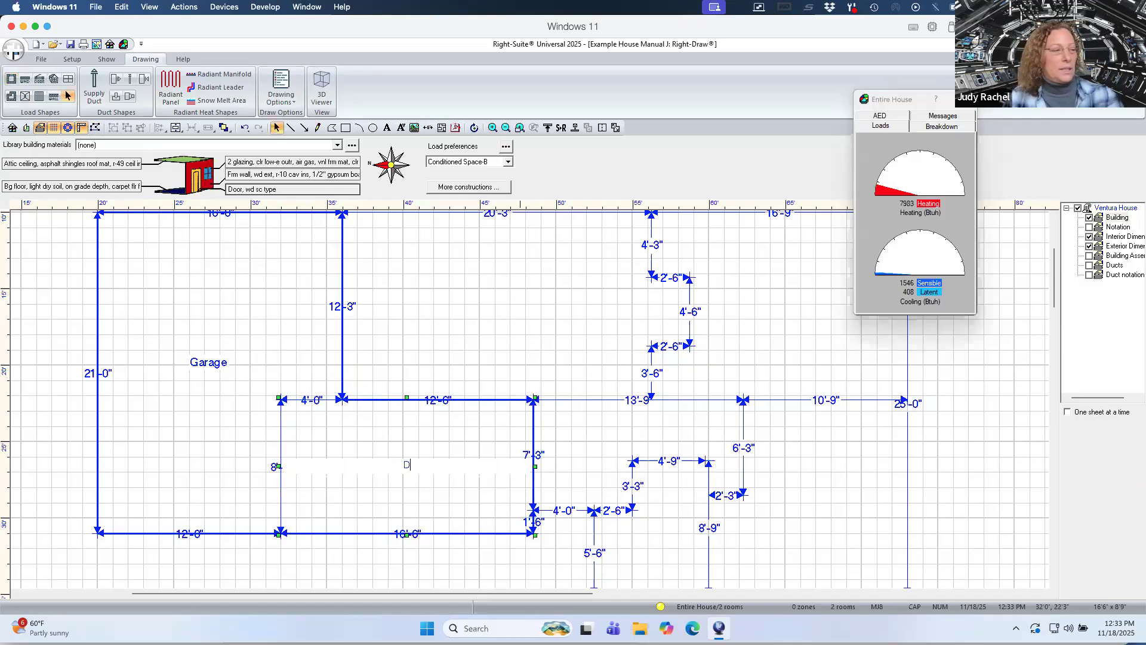
{"action": "type", "text": "R / Kit"}
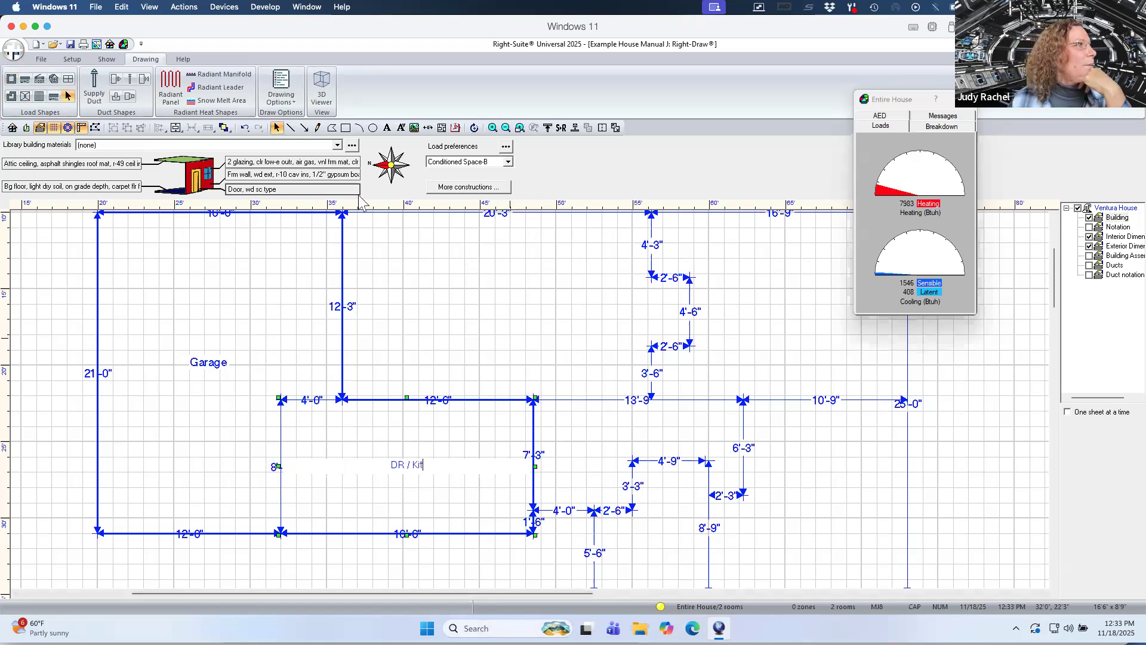
Draw a room about 22'9" by 12'3" right of the garage and pull its right edge in to the 2'-6" jog.
{"action": "left_click", "coordinate": [11, 79]}
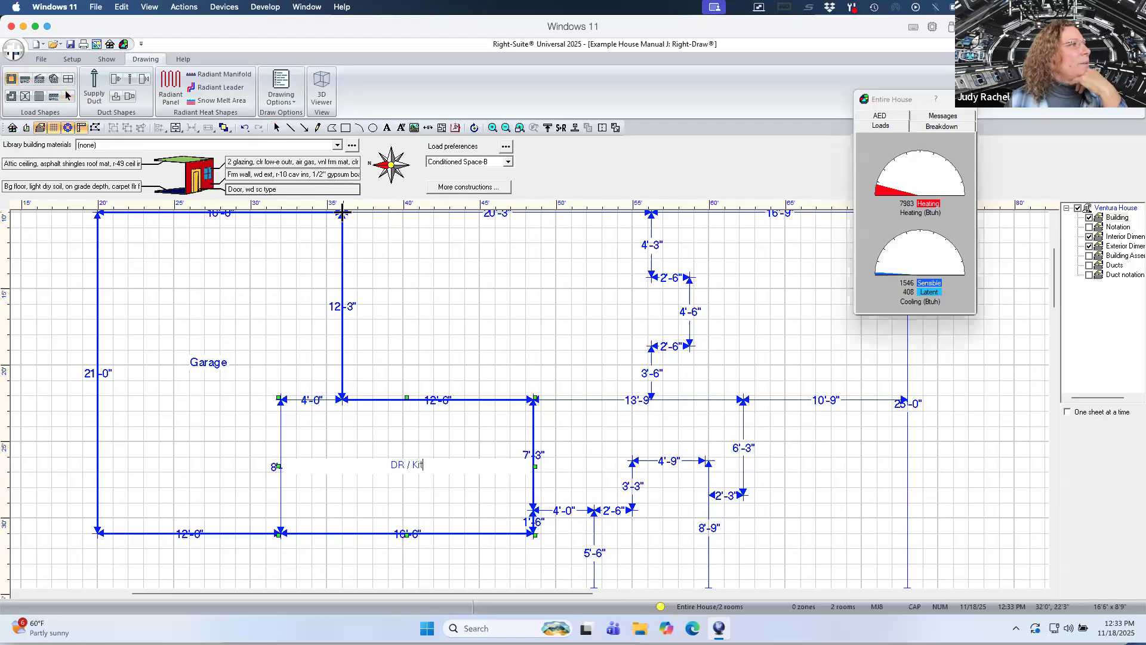
{"action": "mouse_move", "coordinate": [342, 213]}
{"action": "left_mouse_down"}
{"action": "mouse_move", "coordinate": [529, 312]}
{"action": "mouse_move", "coordinate": [636, 346]}
{"action": "mouse_move", "coordinate": [656, 377]}
{"action": "mouse_move", "coordinate": [652, 506]}
{"action": "mouse_move", "coordinate": [690, 506]}
{"action": "left_mouse_up"}
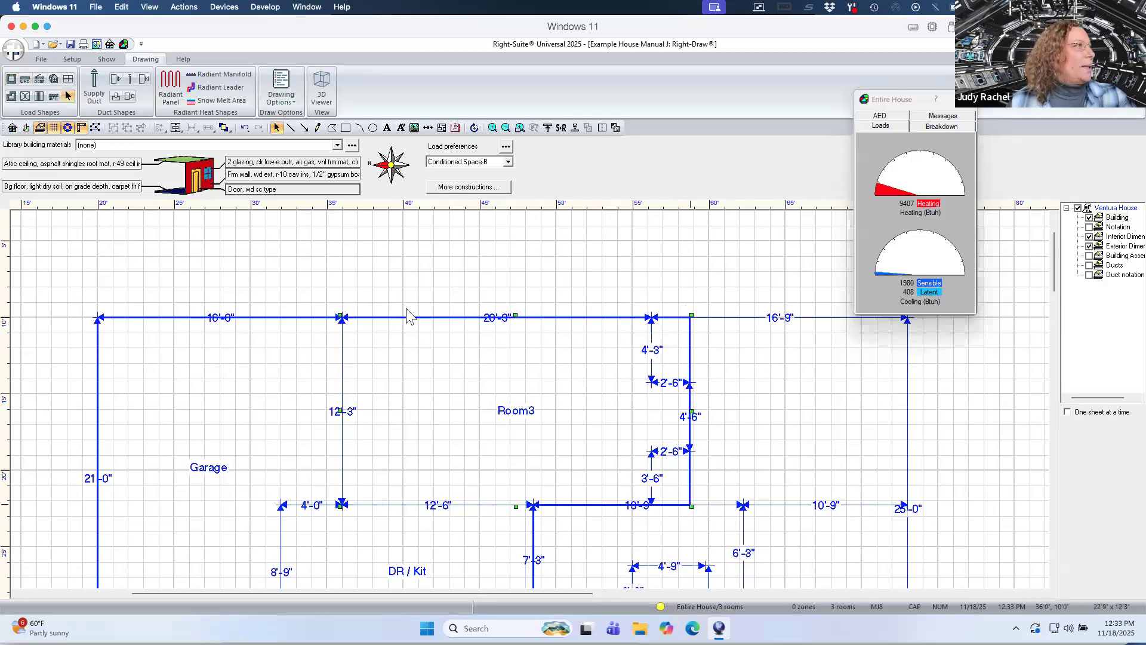
{"action": "left_click", "coordinate": [95, 128]}
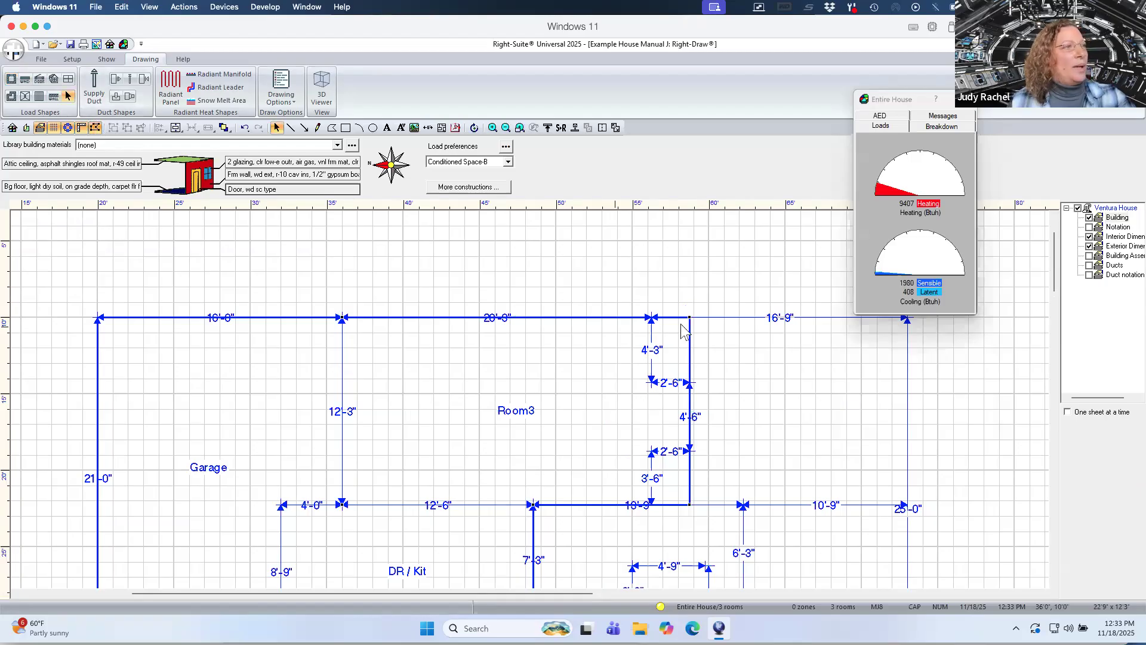
{"action": "left_click_drag", "start_coordinate": [689, 334], "coordinate": [652, 385]}
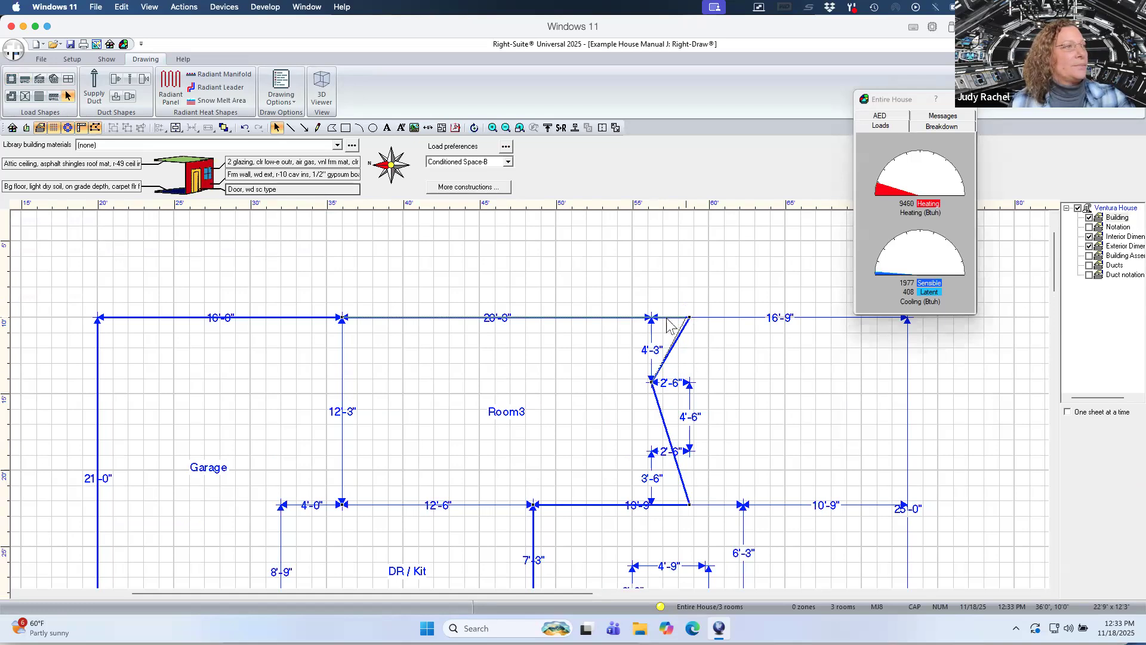
{"action": "left_click_drag", "start_coordinate": [652, 318], "coordinate": [652, 318]}
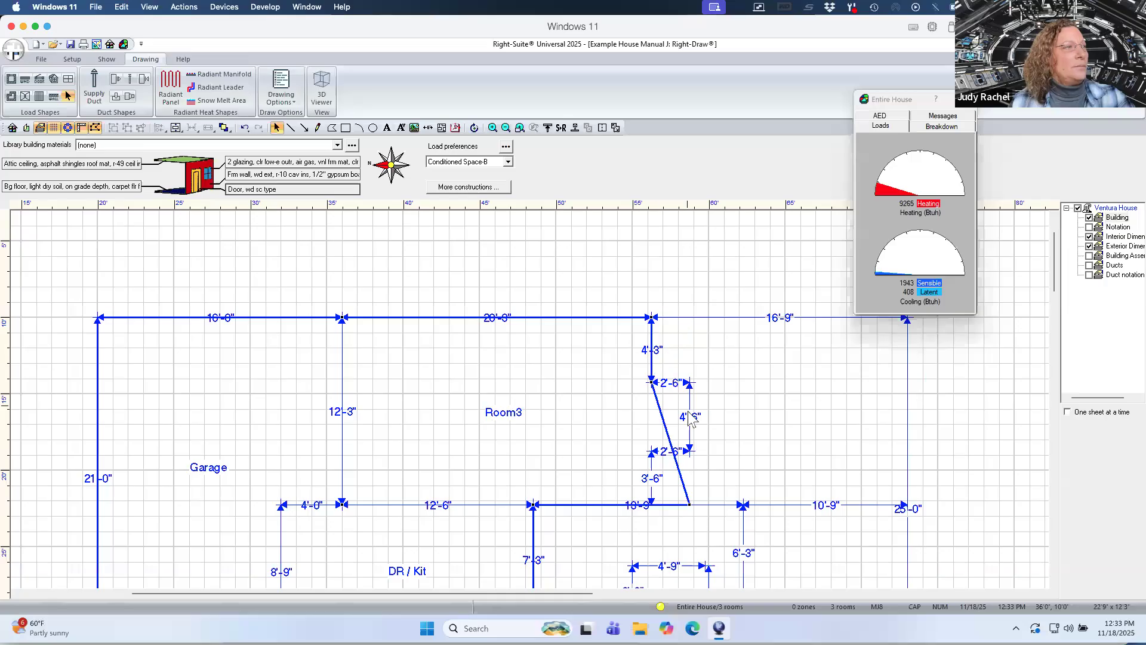
{"action": "left_click_drag", "start_coordinate": [660, 407], "coordinate": [690, 383]}
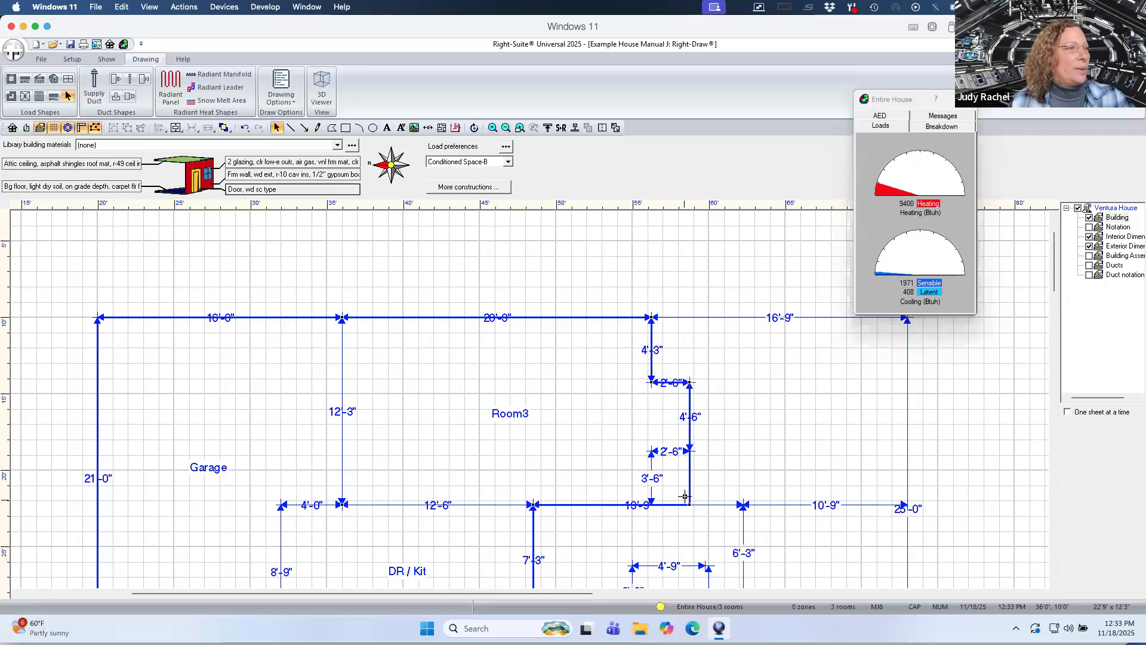
Reshape the lower part of that room's right edge to step back along the dimension lines.
{"action": "mouse_move", "coordinate": [693, 481]}
{"action": "left_mouse_down"}
{"action": "mouse_move", "coordinate": [656, 460]}
{"action": "mouse_move", "coordinate": [693, 460]}
{"action": "mouse_move", "coordinate": [689, 484]}
{"action": "left_mouse_up"}
{"action": "left_click", "coordinate": [688, 504]}
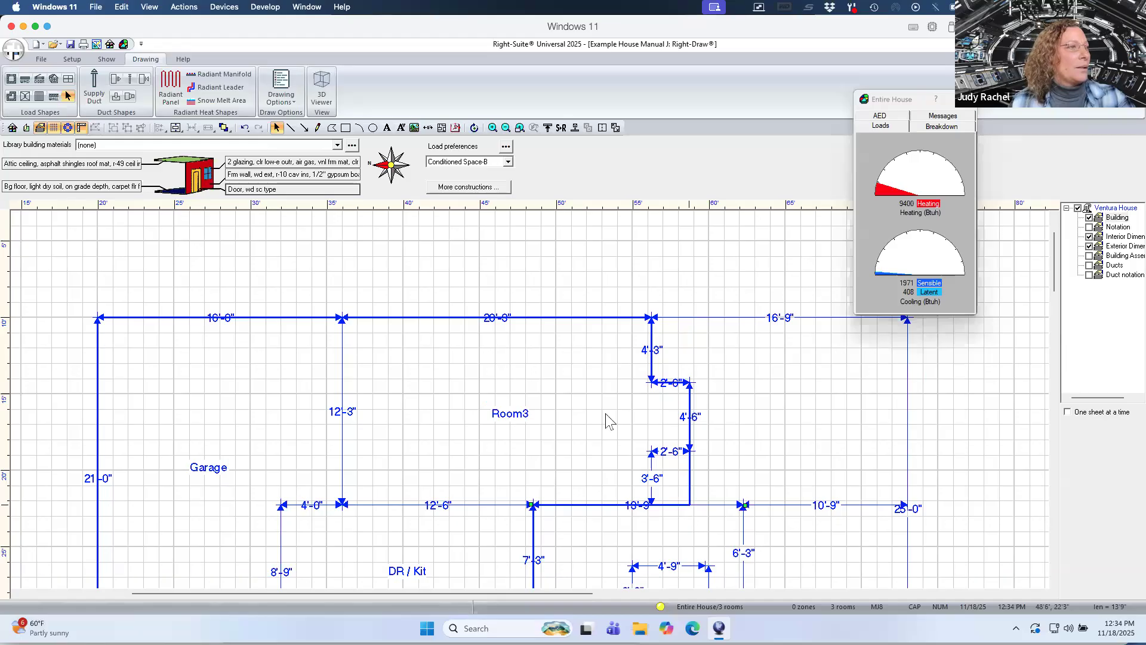
{"action": "left_click", "coordinate": [583, 408]}
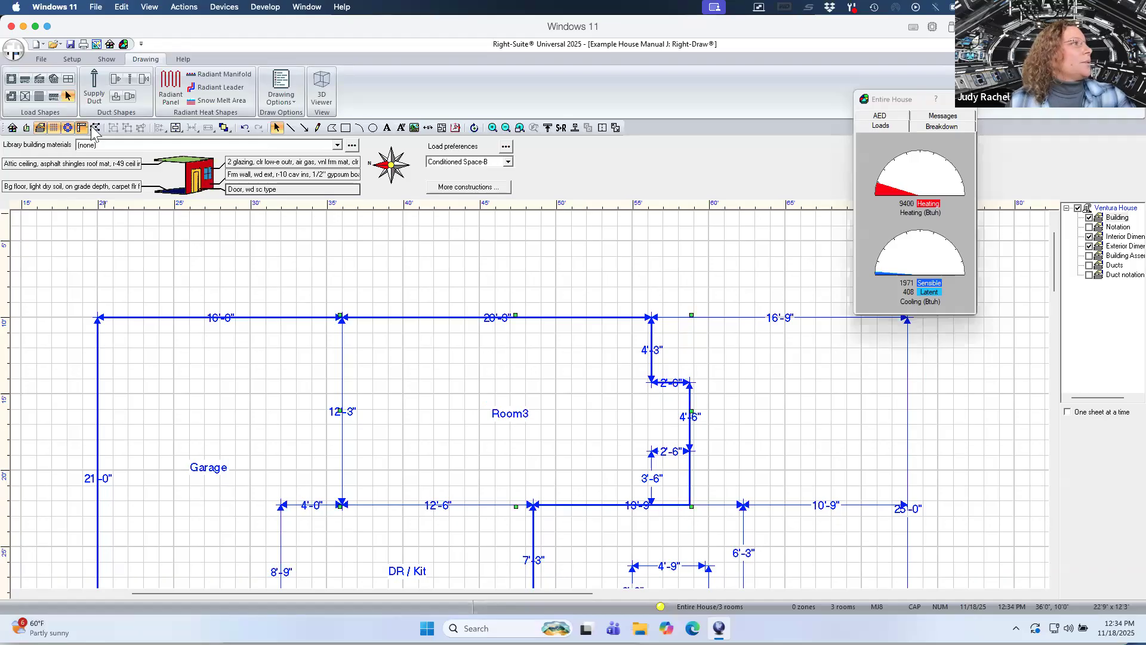
{"action": "left_click", "coordinate": [696, 521]}
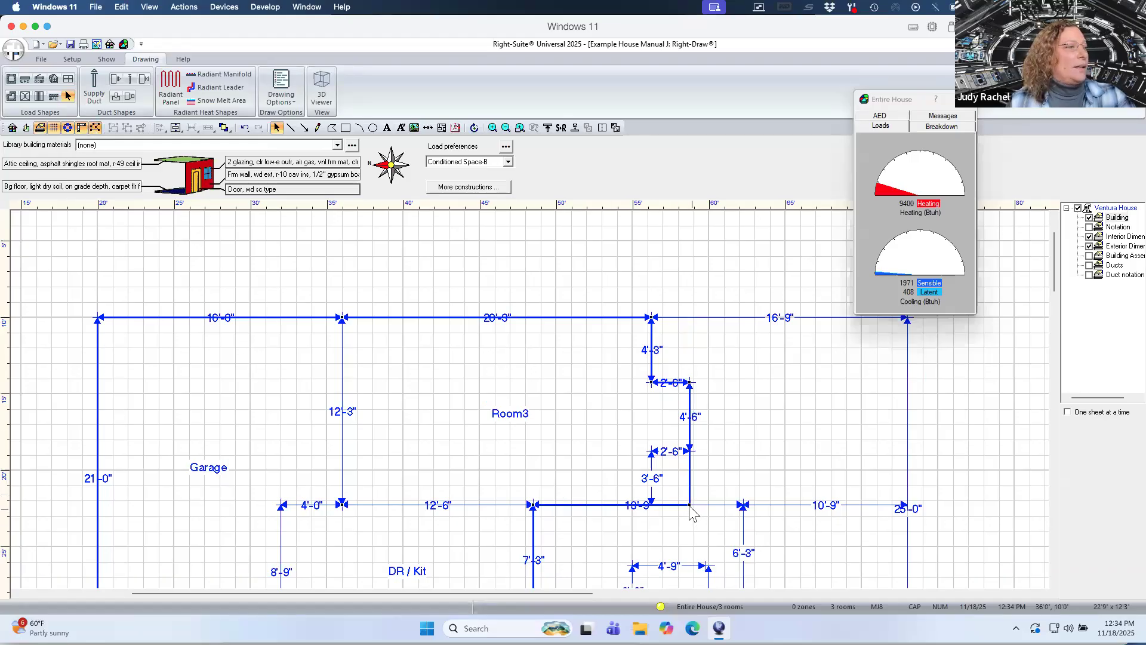
{"action": "left_click_drag", "start_coordinate": [689, 505], "coordinate": [689, 452]}
{"action": "left_click_drag", "start_coordinate": [617, 466], "coordinate": [651, 505]}
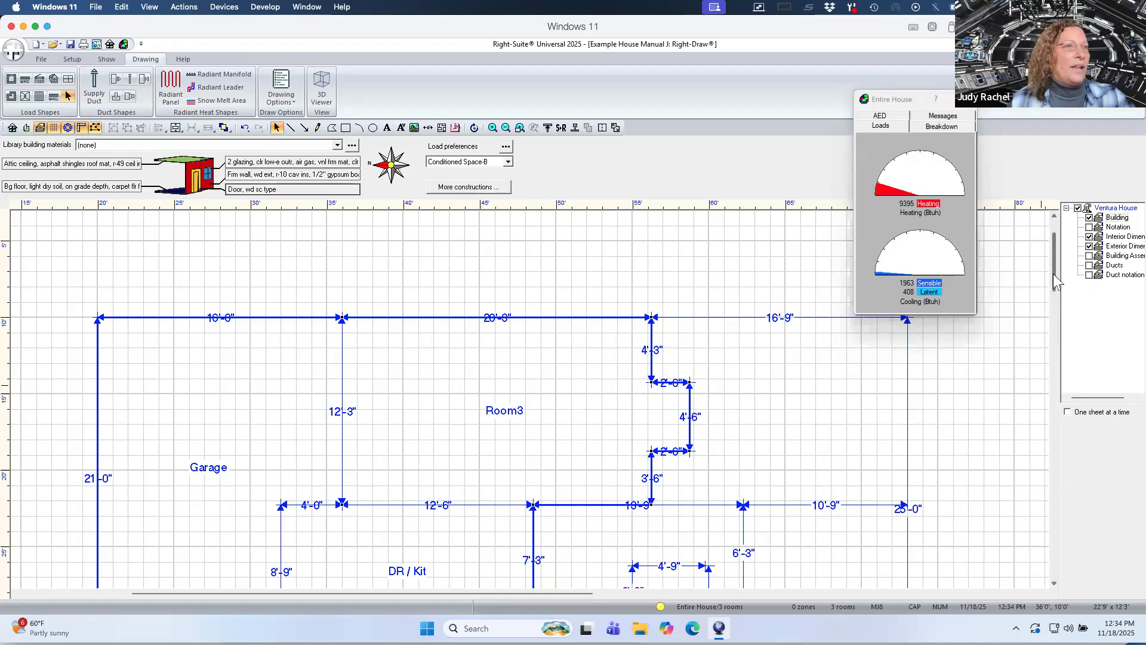
Draw a room about 7'6" by 8'9" below the stepped room, right of DR / Kit.
{"action": "left_click_drag", "start_coordinate": [1055, 282], "coordinate": [1054, 304]}
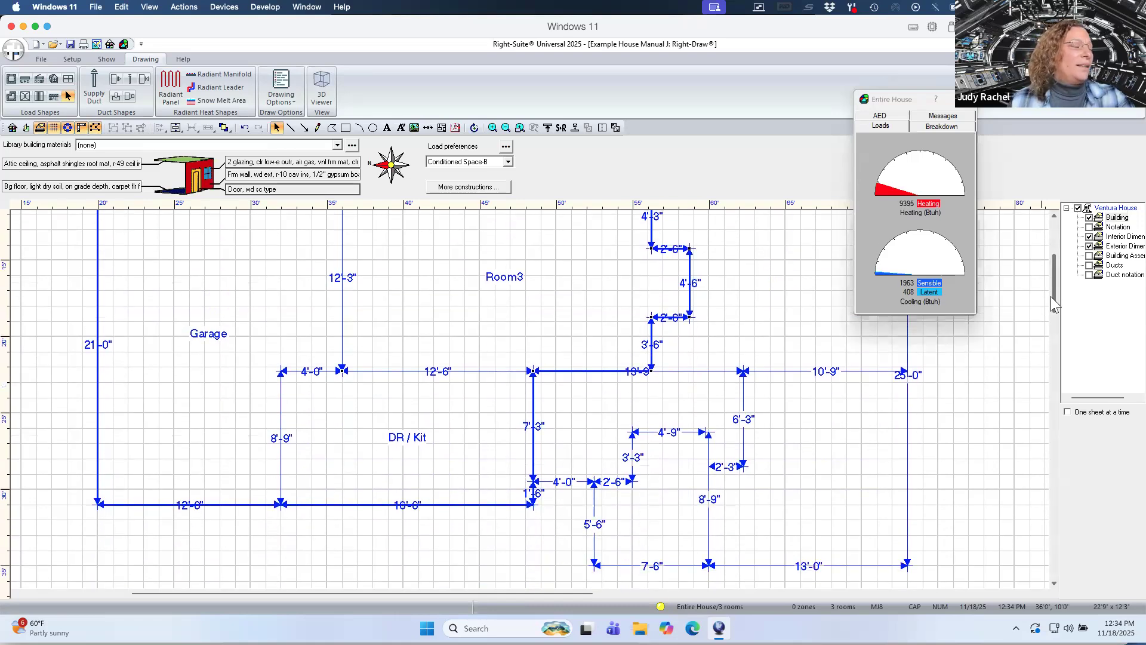
{"action": "left_click", "coordinate": [11, 81]}
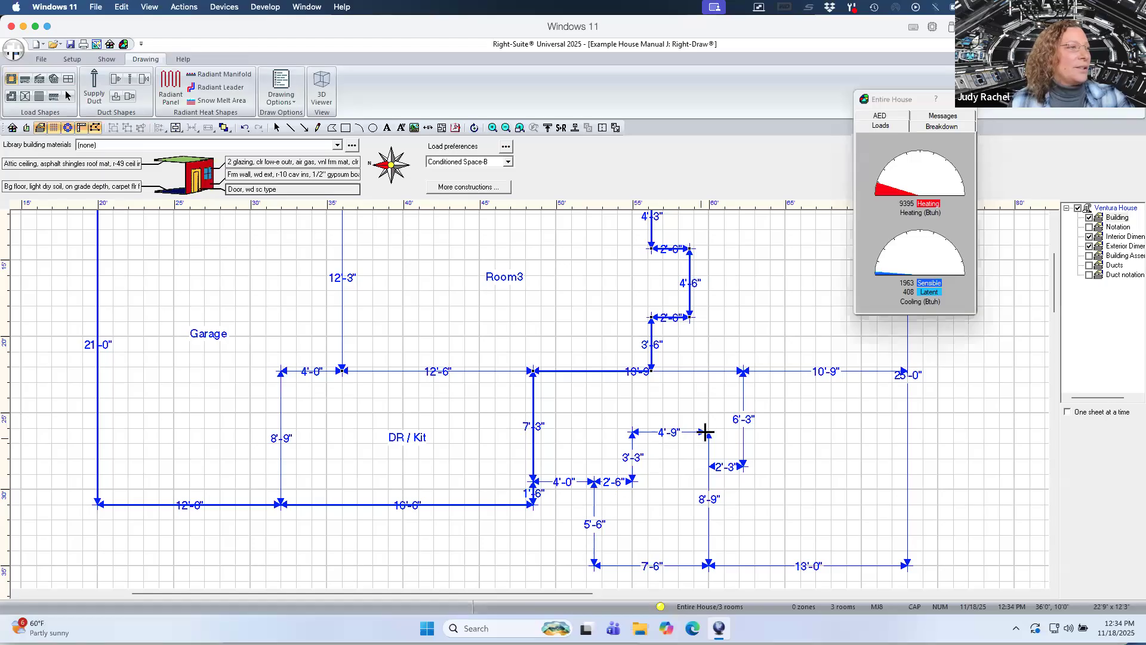
{"action": "left_click_drag", "start_coordinate": [708, 432], "coordinate": [595, 565]}
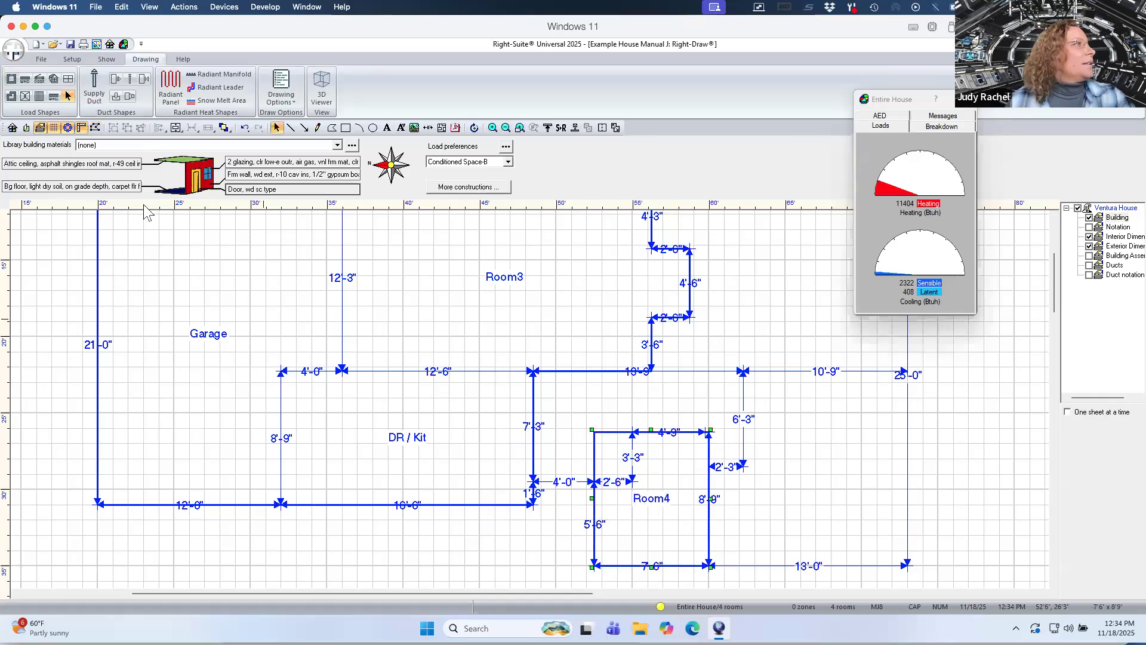
Notch the new room's upper-left corner to follow the 2'-6" and 3'-3" jog.
{"action": "left_click", "coordinate": [586, 425]}
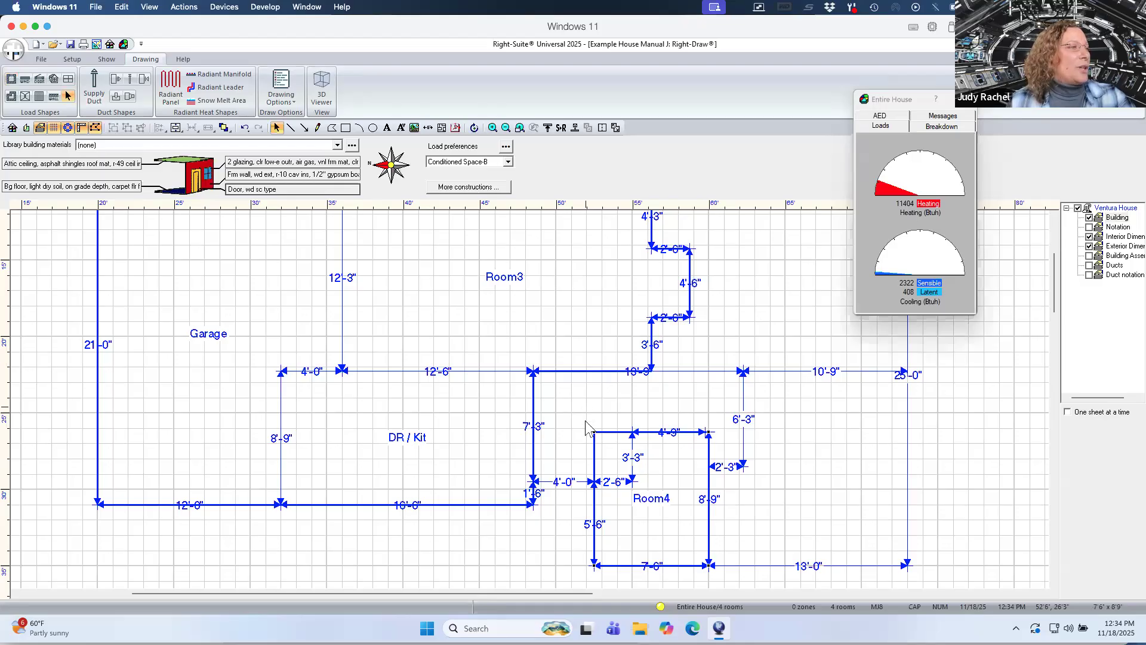
{"action": "left_click_drag", "start_coordinate": [608, 434], "coordinate": [631, 477]}
{"action": "left_click_drag", "start_coordinate": [626, 432], "coordinate": [594, 479]}
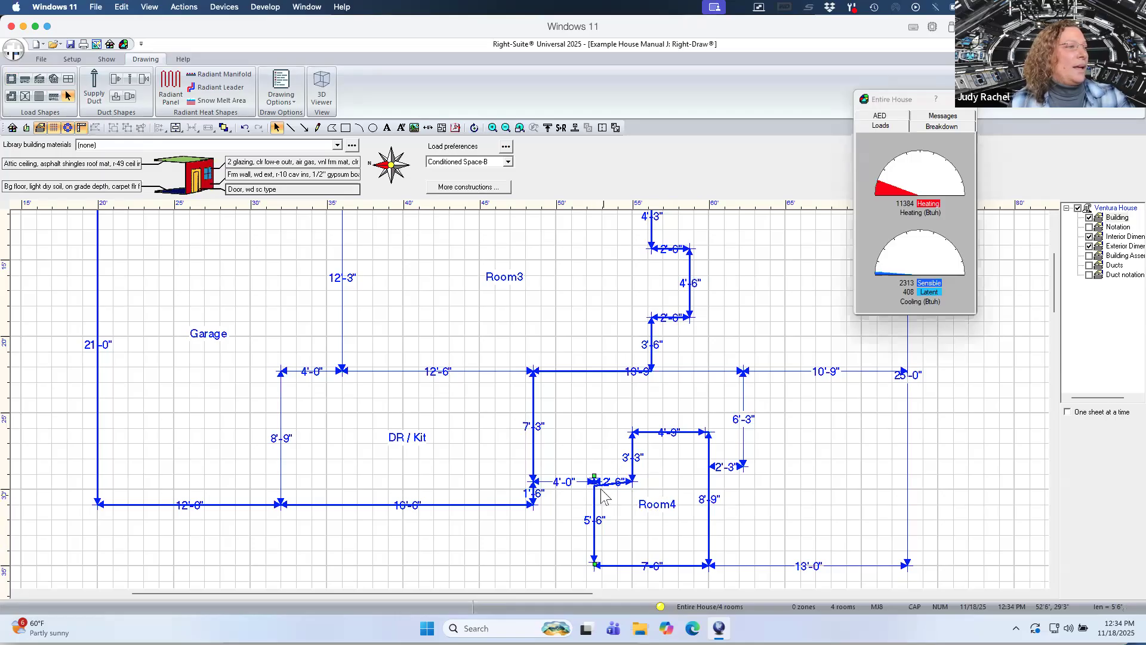
{"action": "left_click", "coordinate": [632, 511]}
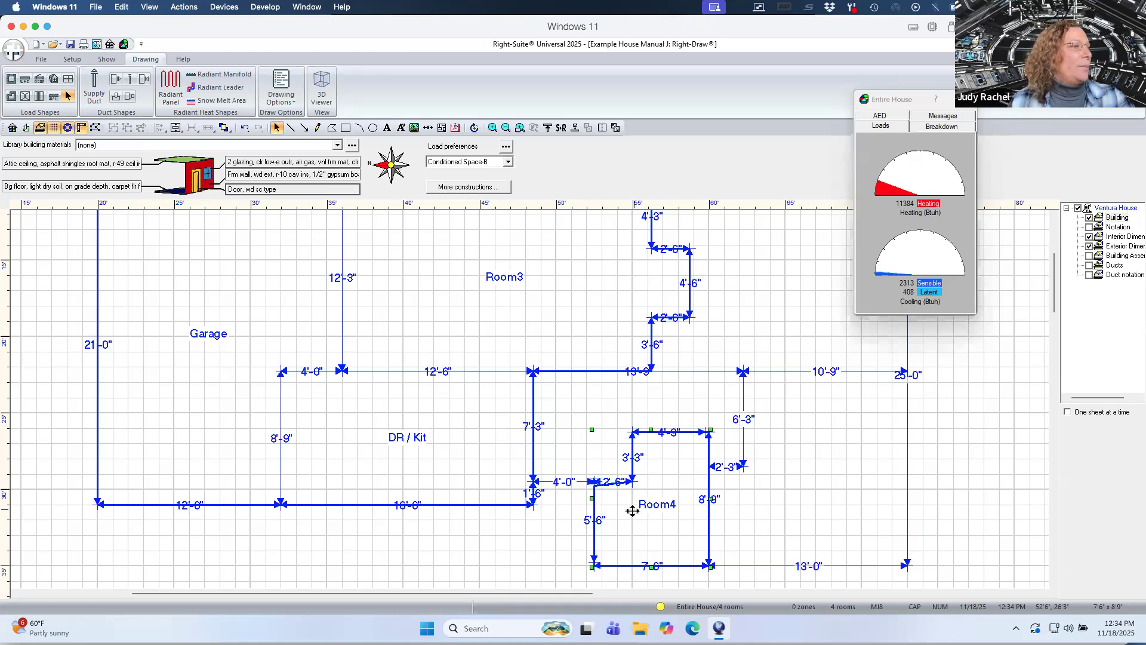
Name the notched room BATH.
{"action": "left_click", "coordinate": [93, 127]}
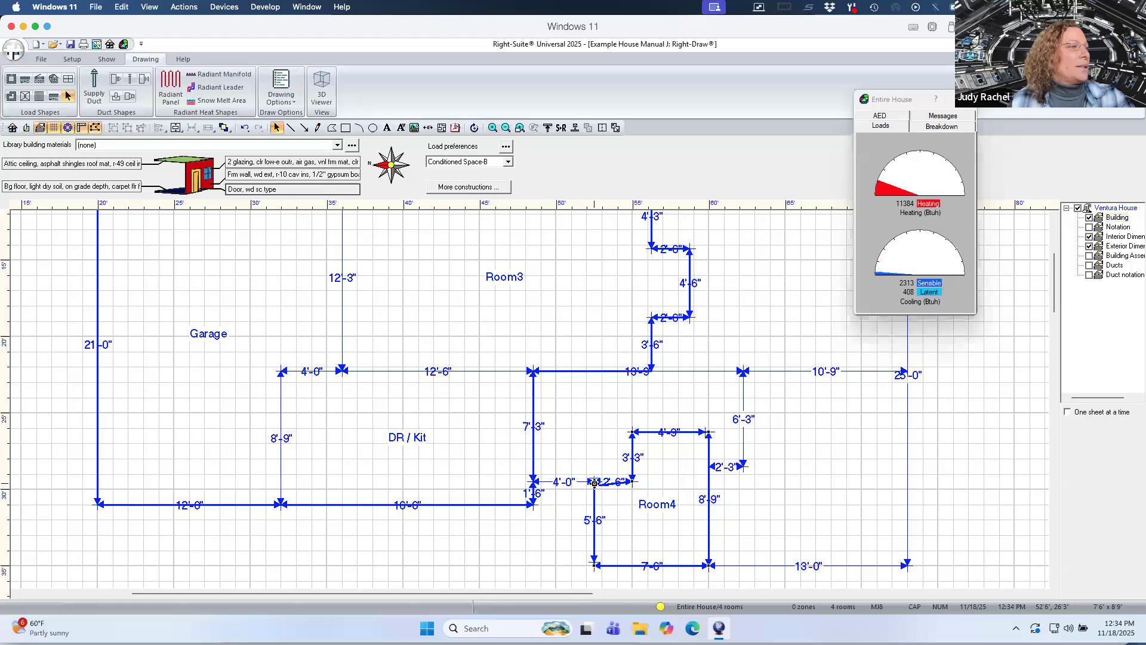
{"action": "left_click_drag", "start_coordinate": [595, 486], "coordinate": [594, 484]}
{"action": "left_click", "coordinate": [676, 515]}
{"action": "type", "text": "BA"}
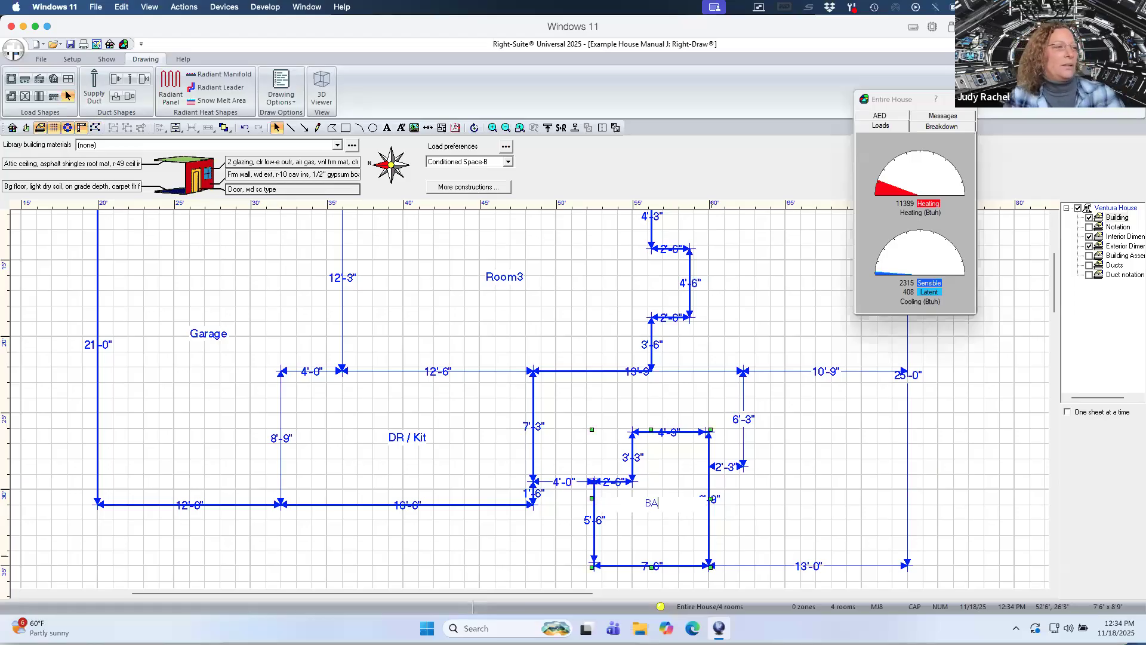
{"action": "type", "text": "TH"}
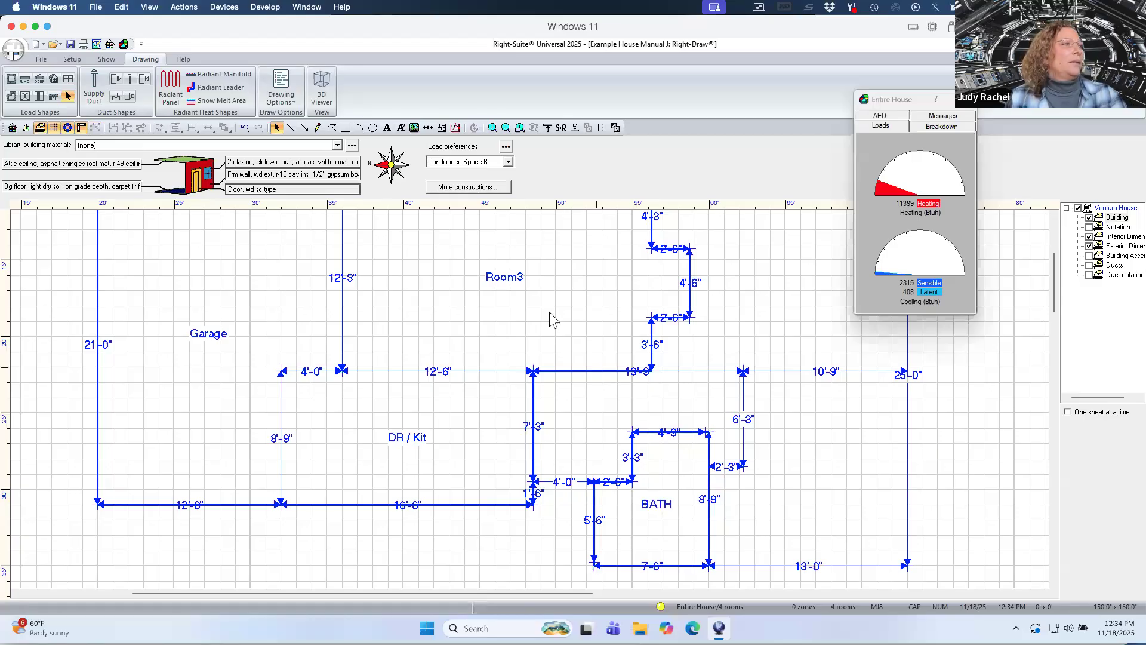
Rename the large stepped room as LR.
{"action": "left_click", "coordinate": [550, 310]}
{"action": "type", "text": "LR"}
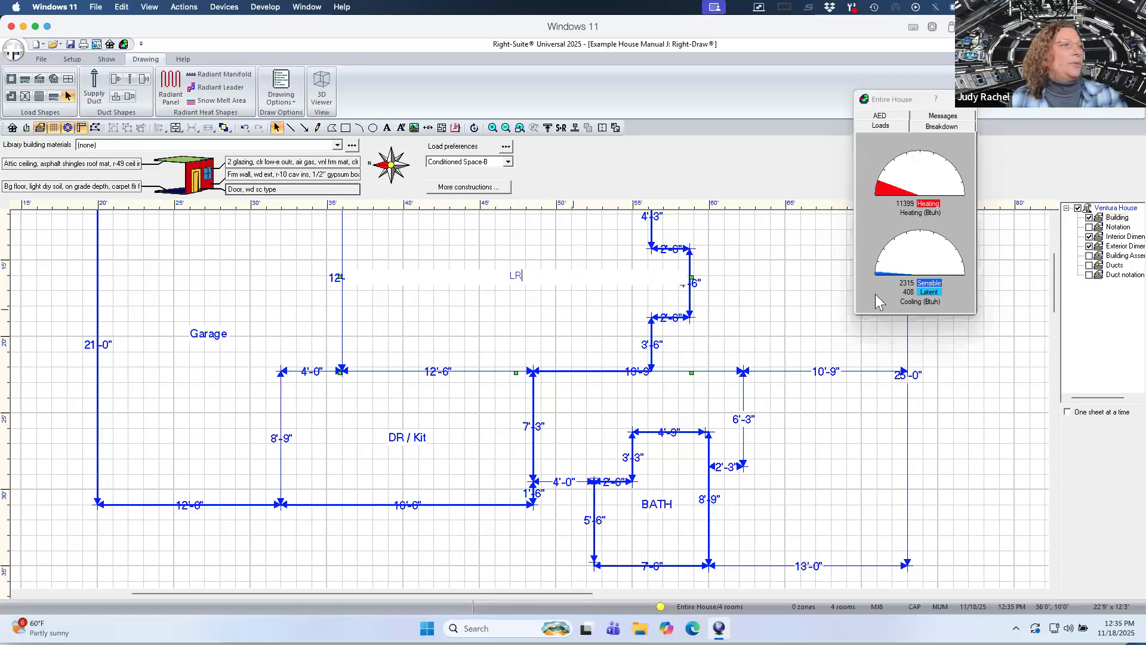
{"action": "left_click", "coordinate": [853, 505]}
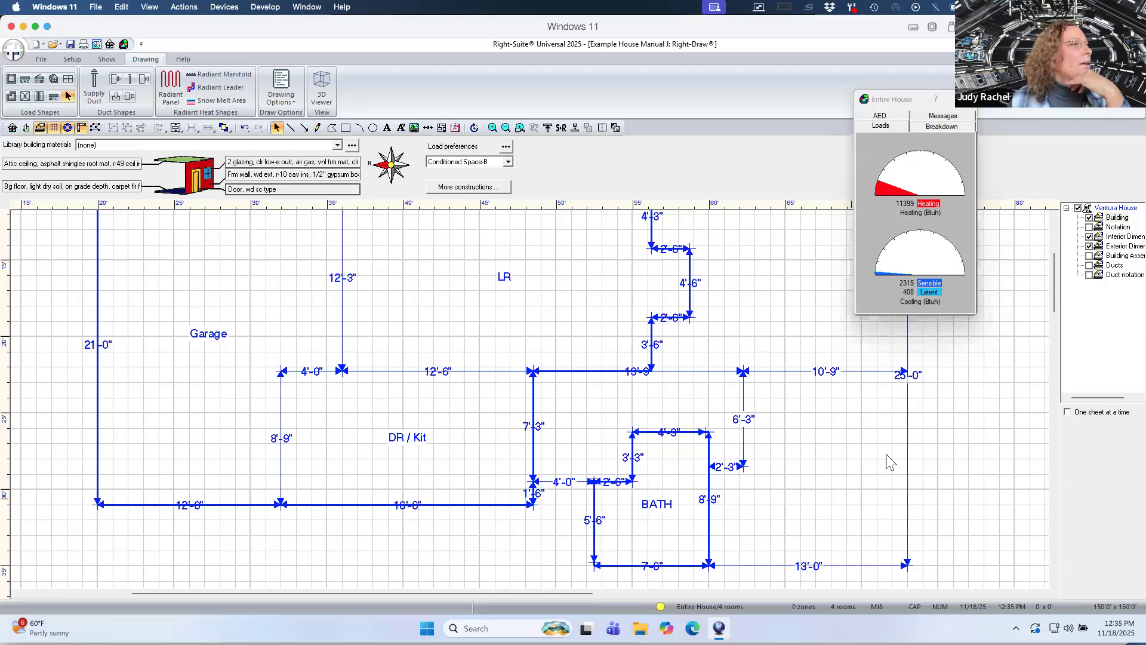
Draw a room about 10'9" by 12'6" at the lower right and align its left edge with the wall.
{"action": "left_click", "coordinate": [11, 79]}
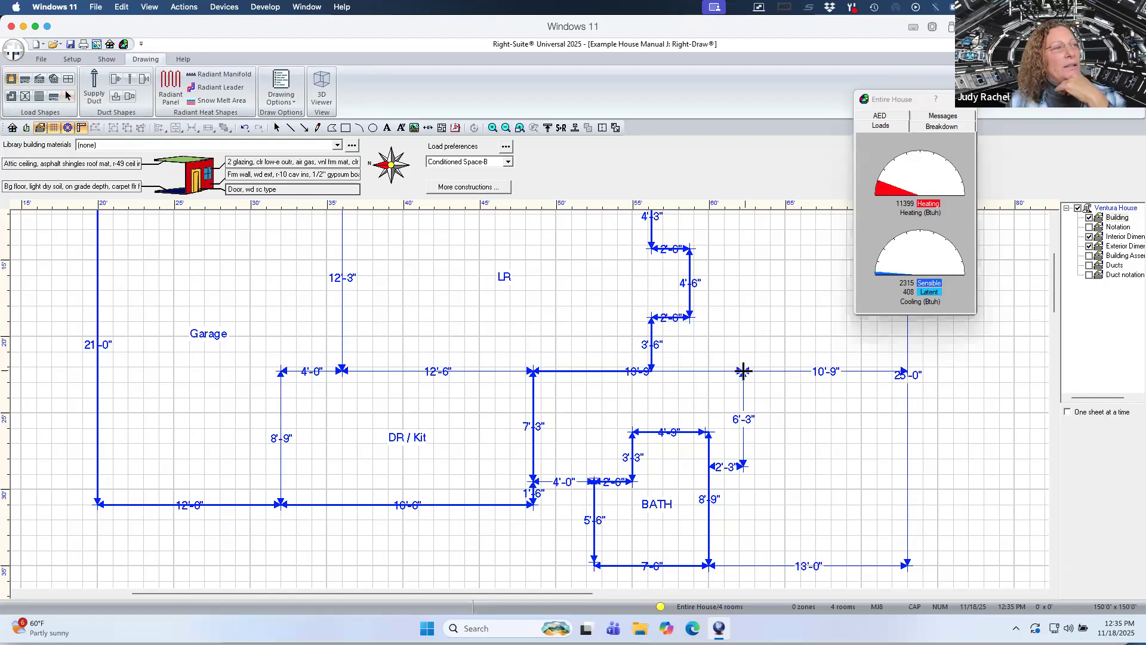
{"action": "left_click_drag", "start_coordinate": [744, 371], "coordinate": [908, 565]}
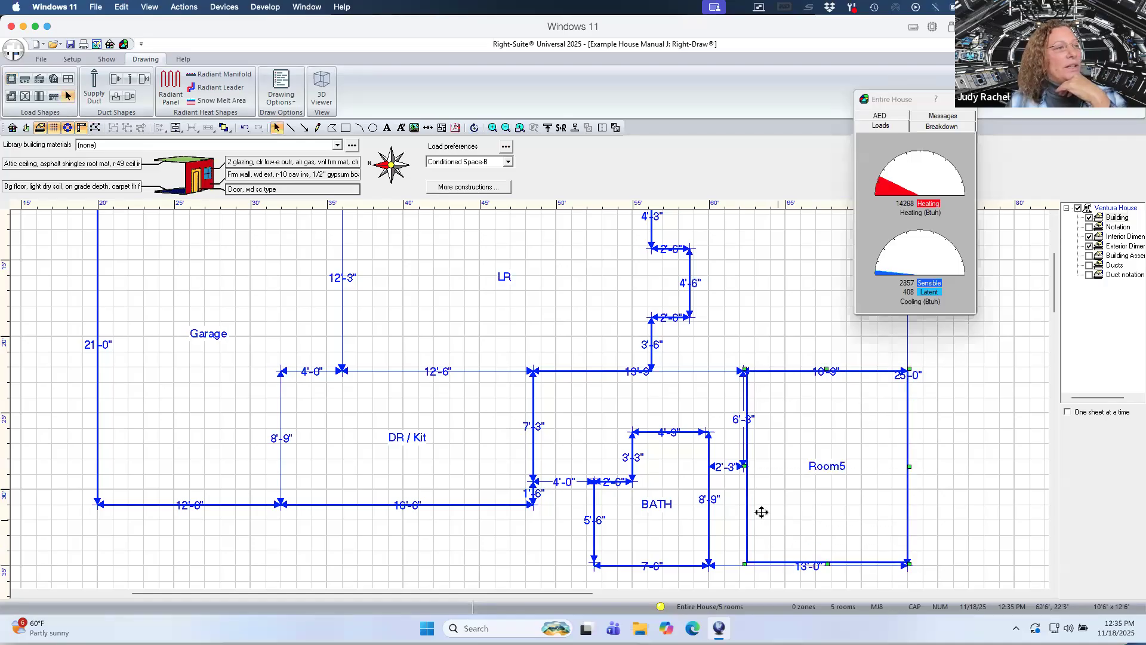
{"action": "mouse_move", "coordinate": [745, 471]}
{"action": "left_mouse_down"}
{"action": "mouse_move", "coordinate": [706, 478]}
{"action": "mouse_move", "coordinate": [744, 477]}
{"action": "left_mouse_up"}
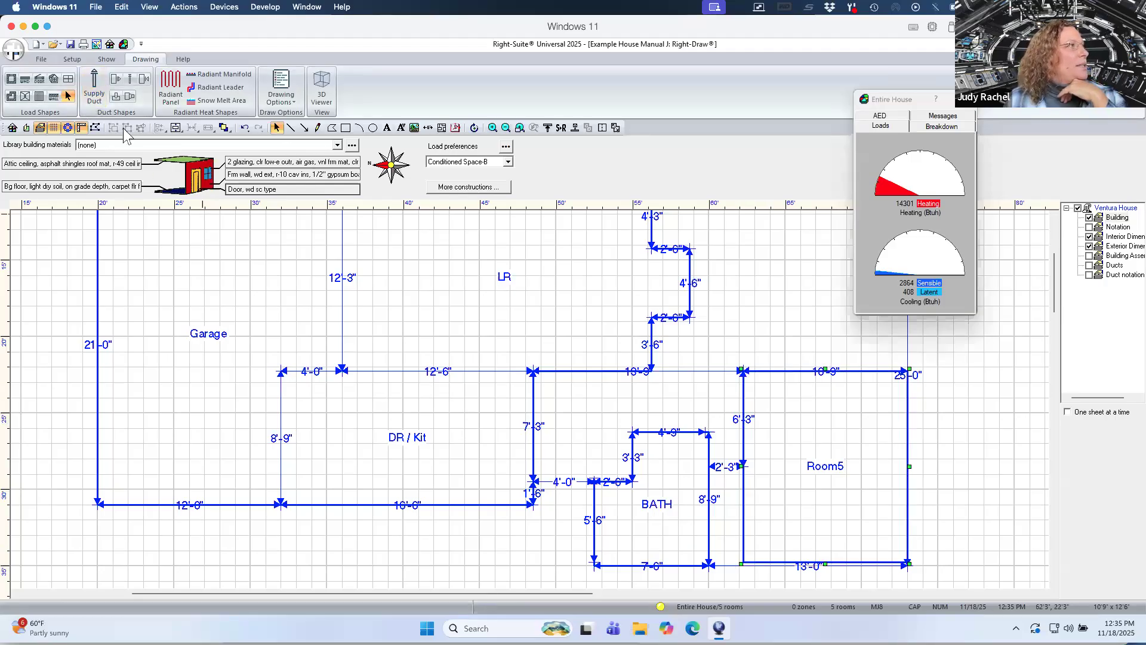
{"action": "left_click", "coordinate": [96, 127]}
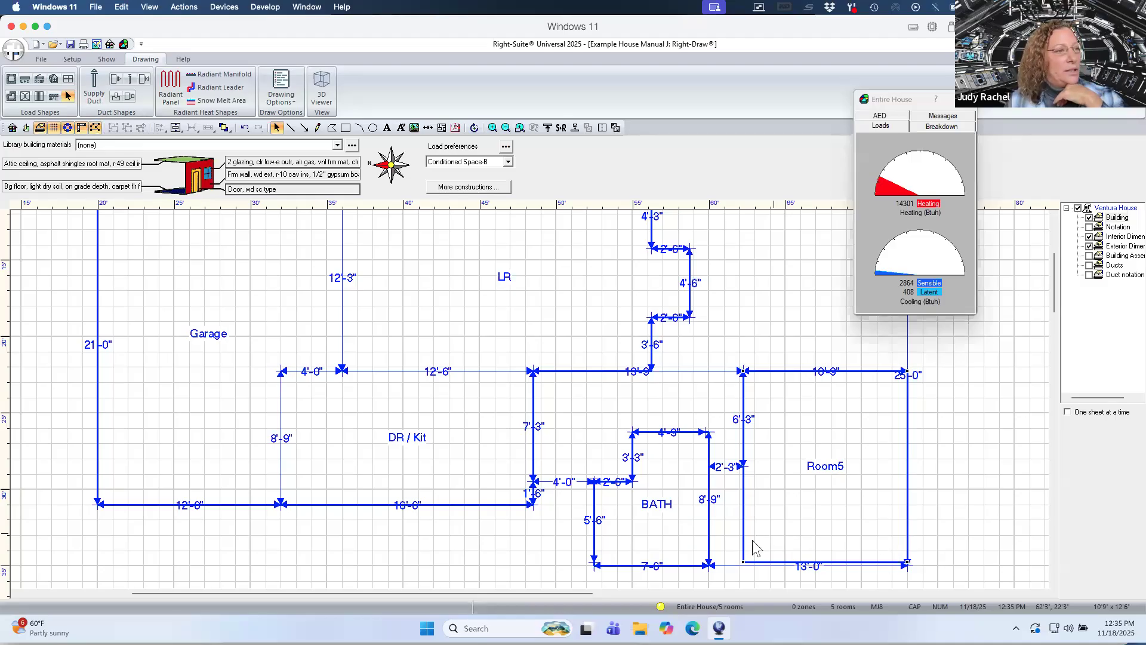
Reshape the lower-right room so its left side wraps around the bath's corner and meets the bath's right wall.
{"action": "left_click_drag", "start_coordinate": [737, 561], "coordinate": [709, 565]}
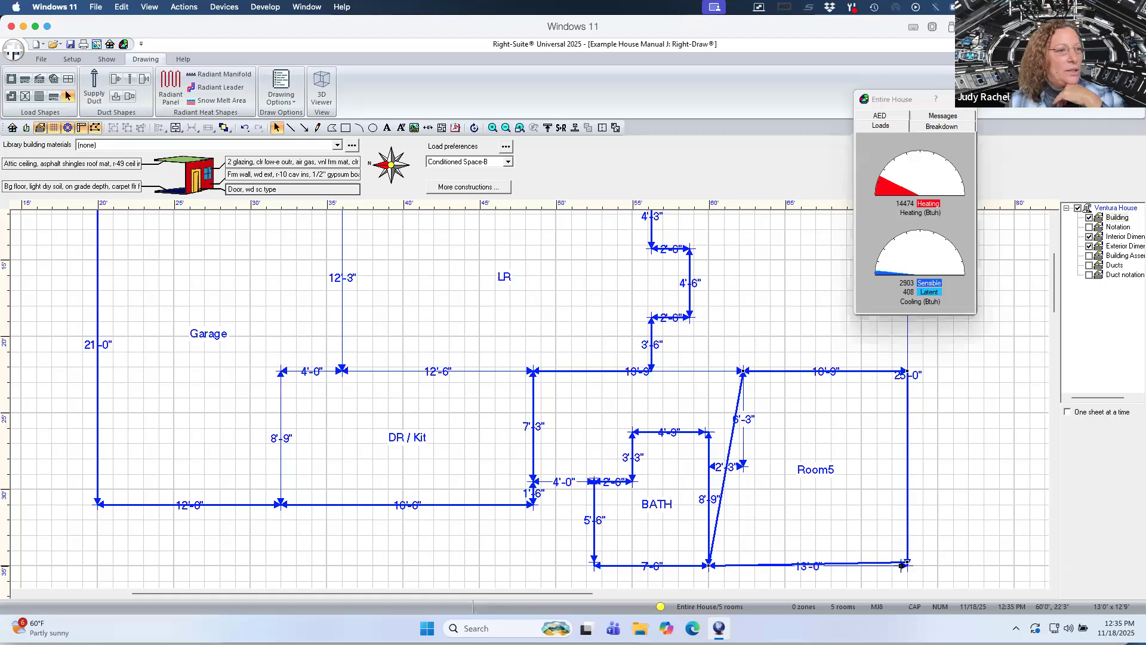
{"action": "left_click_drag", "start_coordinate": [905, 563], "coordinate": [908, 565]}
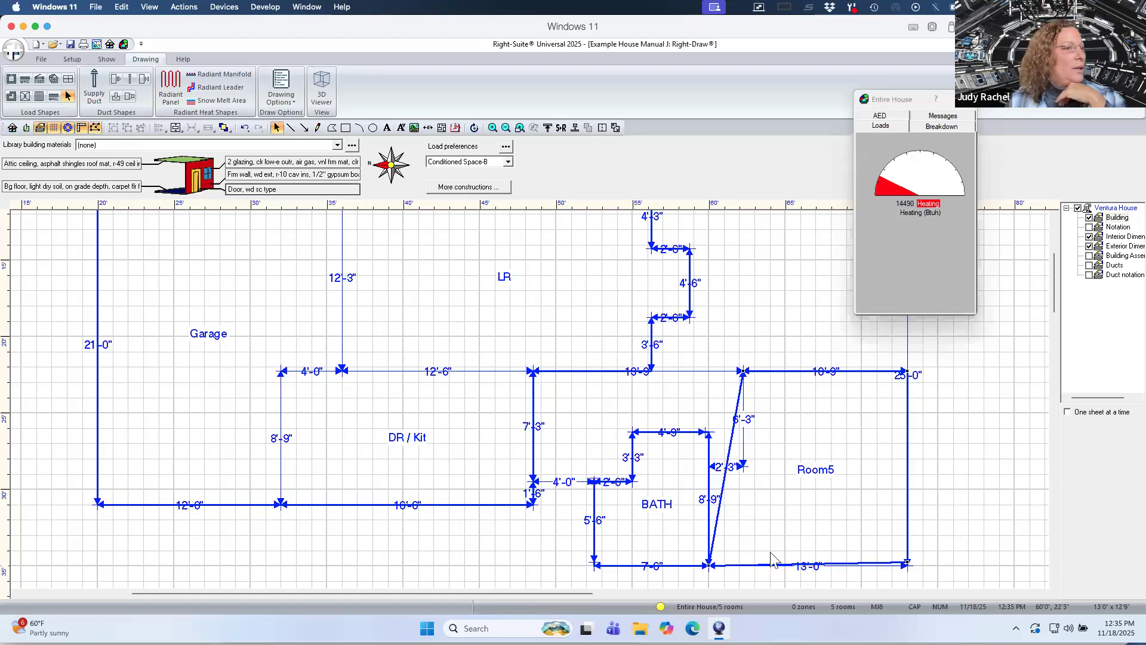
{"action": "mouse_move", "coordinate": [728, 468]}
{"action": "left_mouse_down"}
{"action": "mouse_move", "coordinate": [742, 466]}
{"action": "mouse_move", "coordinate": [709, 466]}
{"action": "left_mouse_up"}
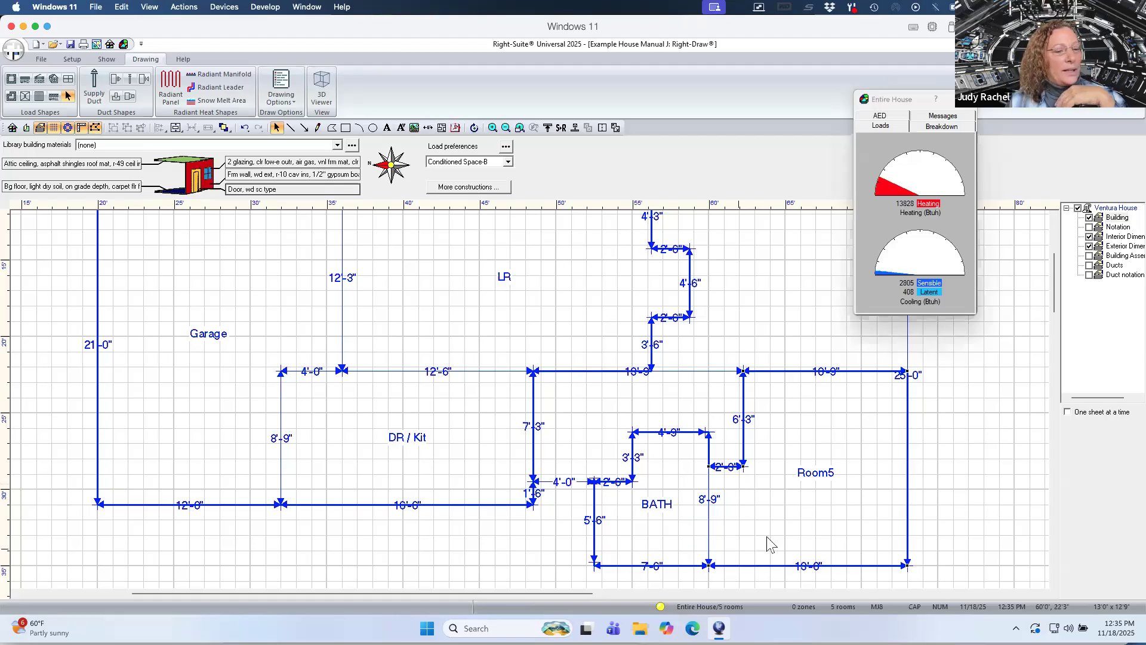
Name the lower-right room Bedroom1.
{"action": "type", "text": "Bed"}
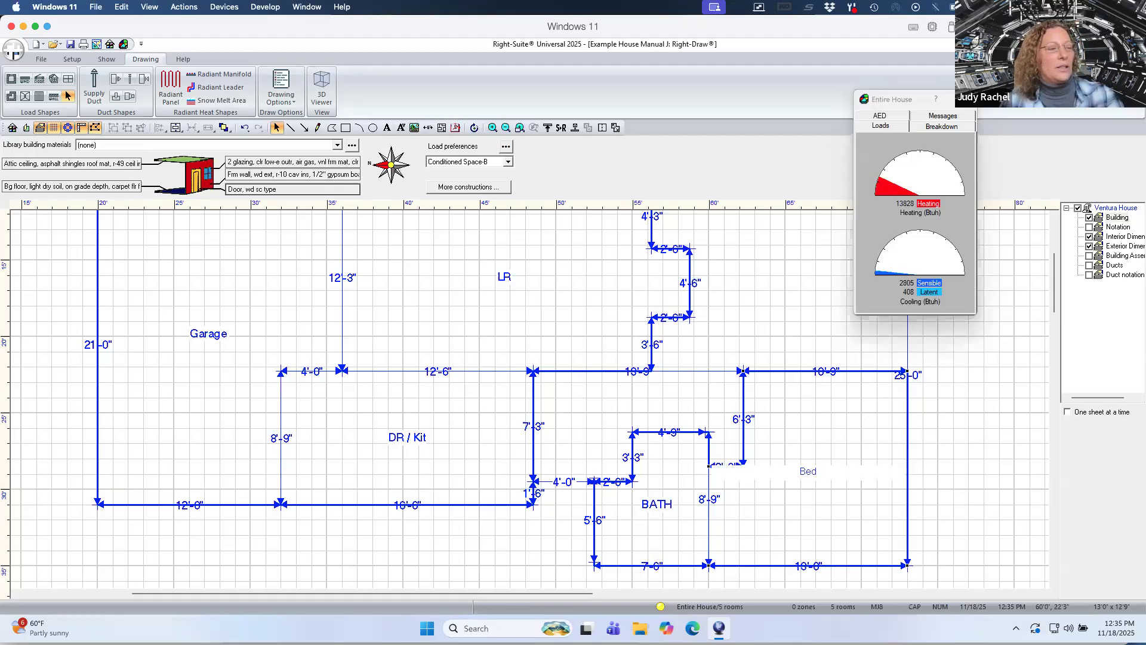
{"action": "type", "text": "room1"}
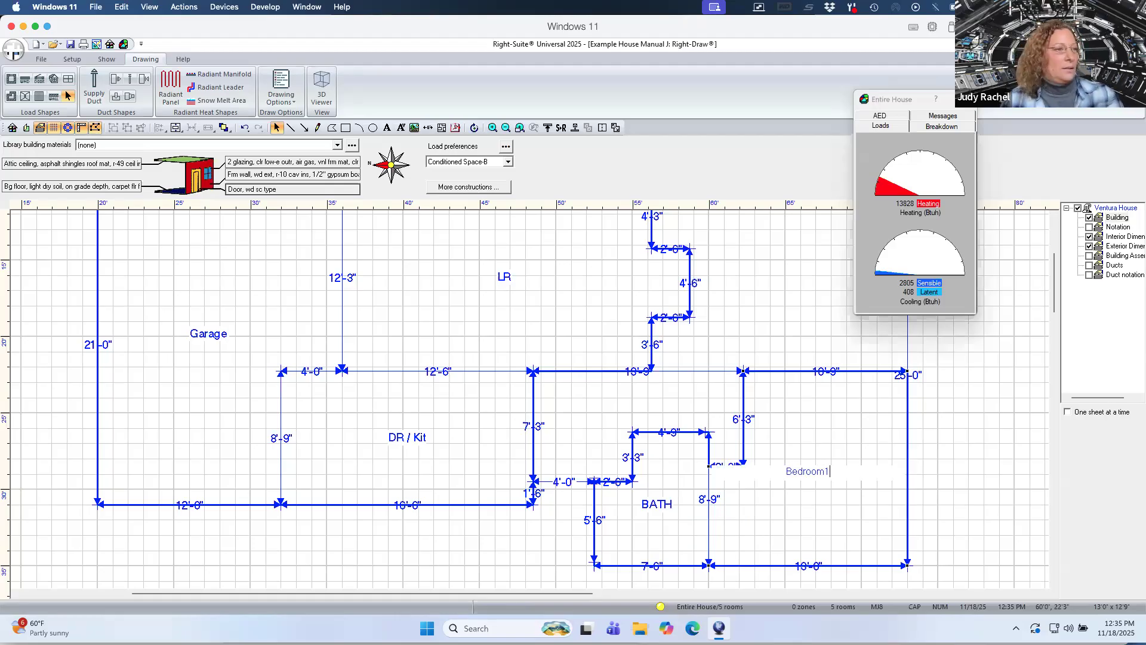
{"action": "left_click", "coordinate": [992, 490]}
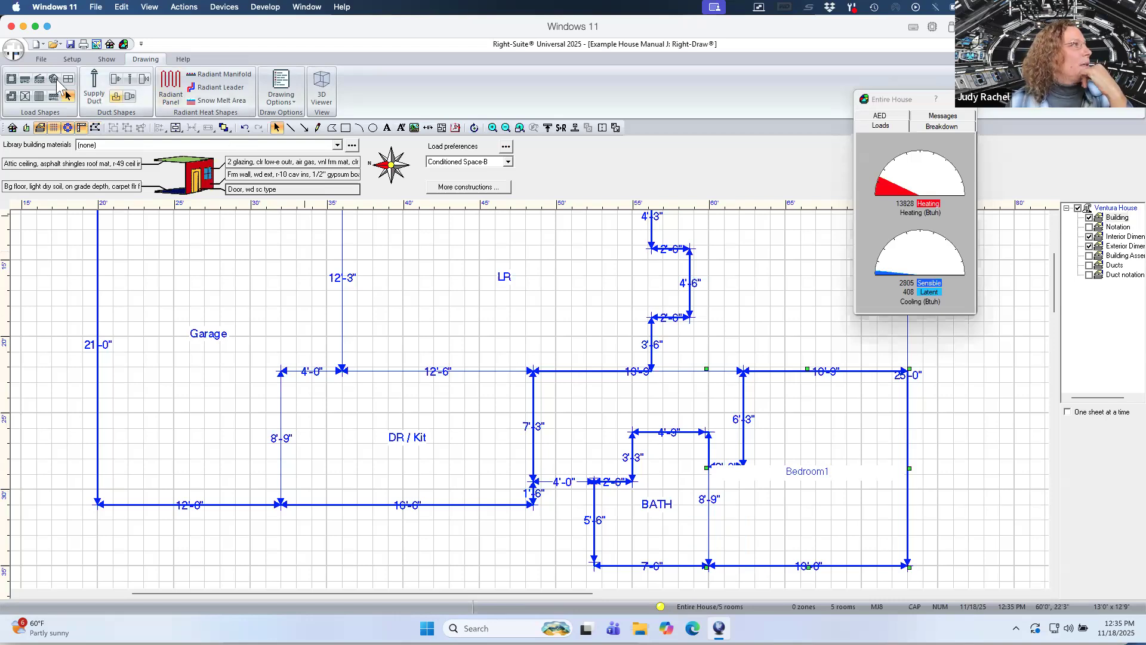
Draw a room about 13'9" by 4'9" between LR and the bath, snapping its top and bottom edges to the walls.
{"action": "left_click", "coordinate": [10, 84]}
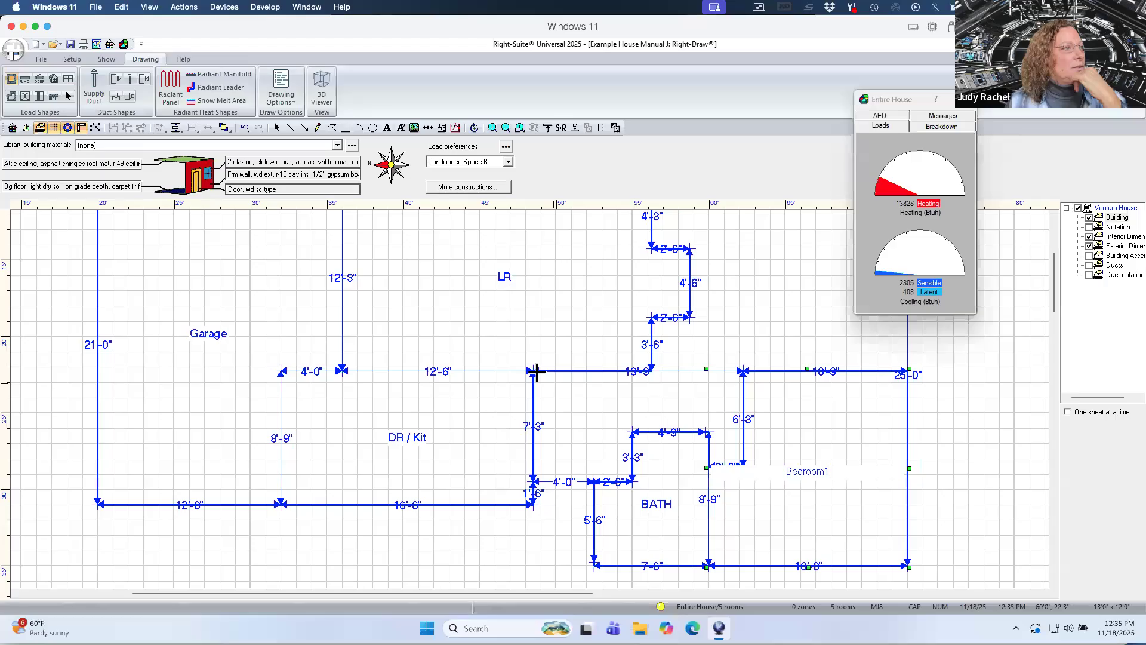
{"action": "left_click_drag", "start_coordinate": [532, 371], "coordinate": [743, 431]}
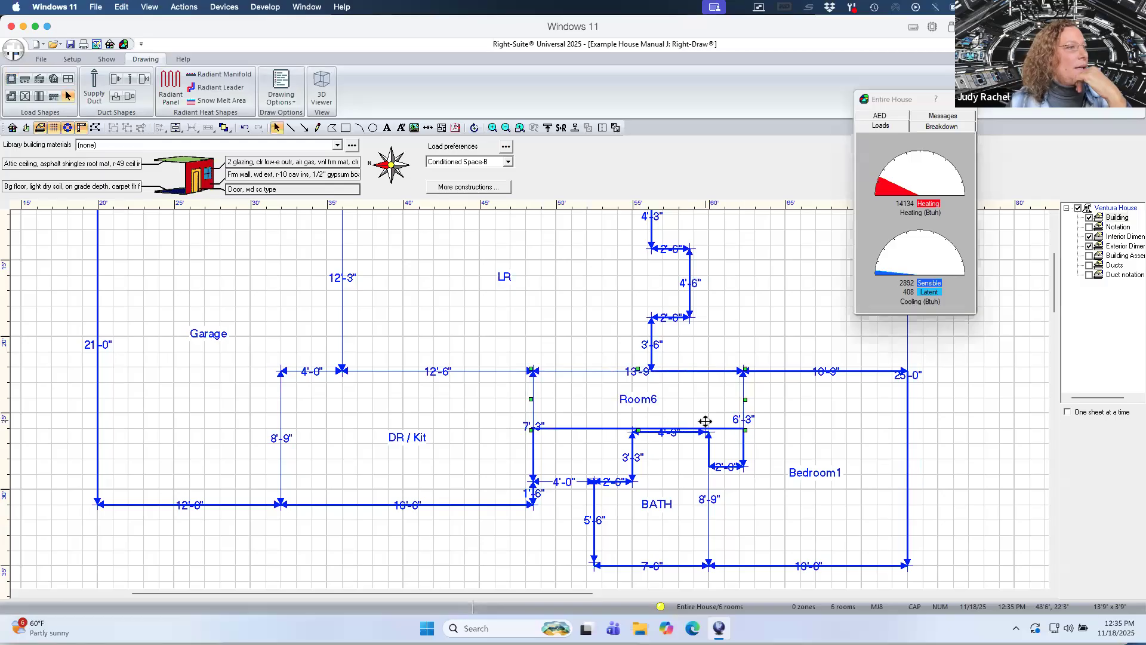
{"action": "left_click_drag", "start_coordinate": [639, 433], "coordinate": [639, 436]}
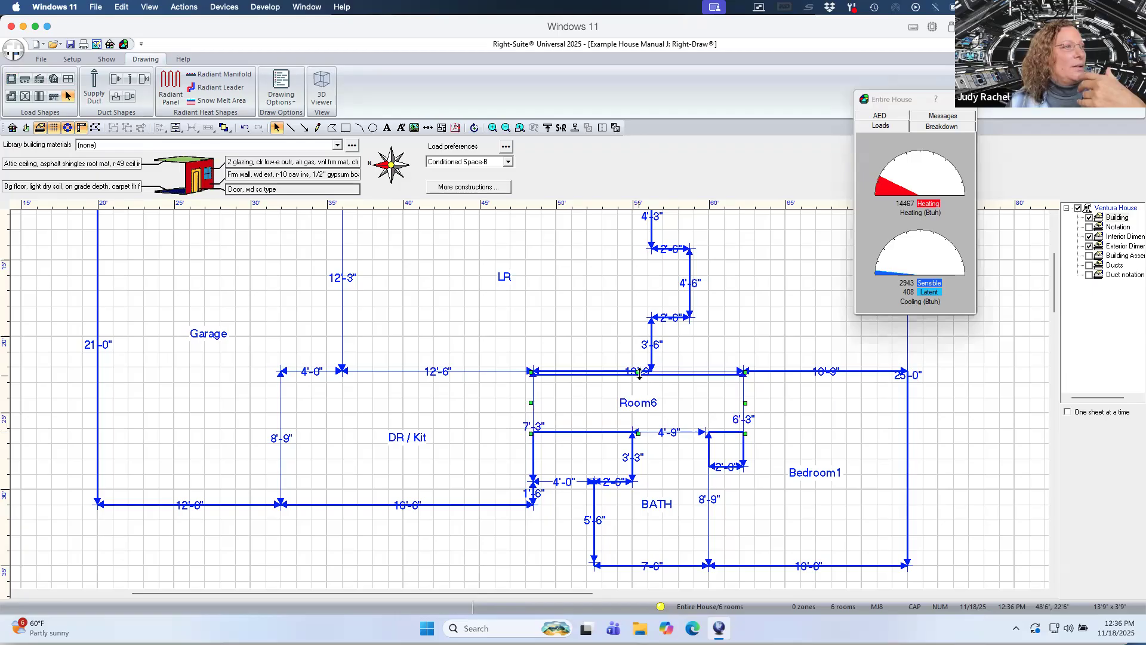
{"action": "left_click_drag", "start_coordinate": [640, 375], "coordinate": [638, 368]}
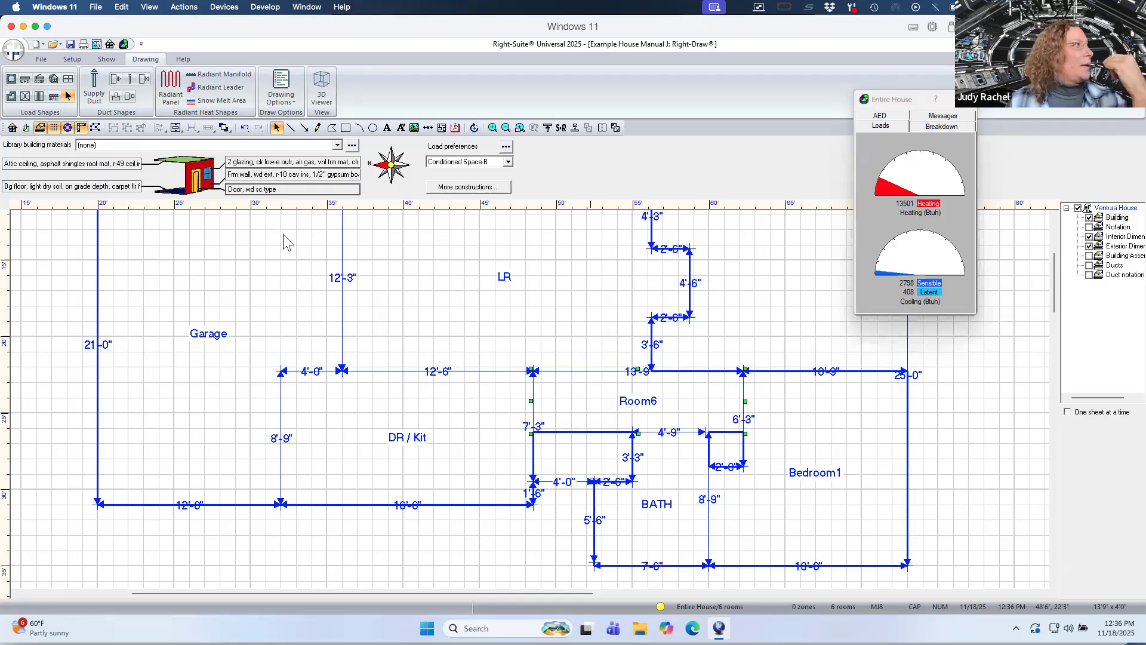
Notch the new room to fill the gaps beside the bath and Bedroom1 down to the bath's lower wall.
{"action": "left_click", "coordinate": [94, 126]}
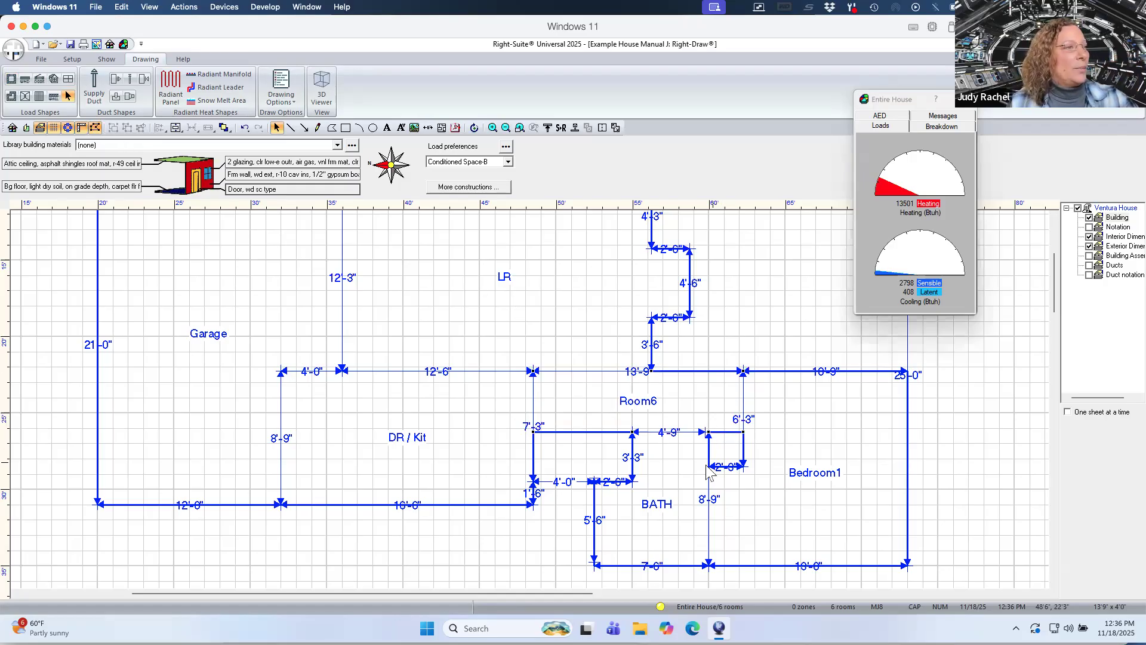
{"action": "left_click_drag", "start_coordinate": [724, 453], "coordinate": [745, 468]}
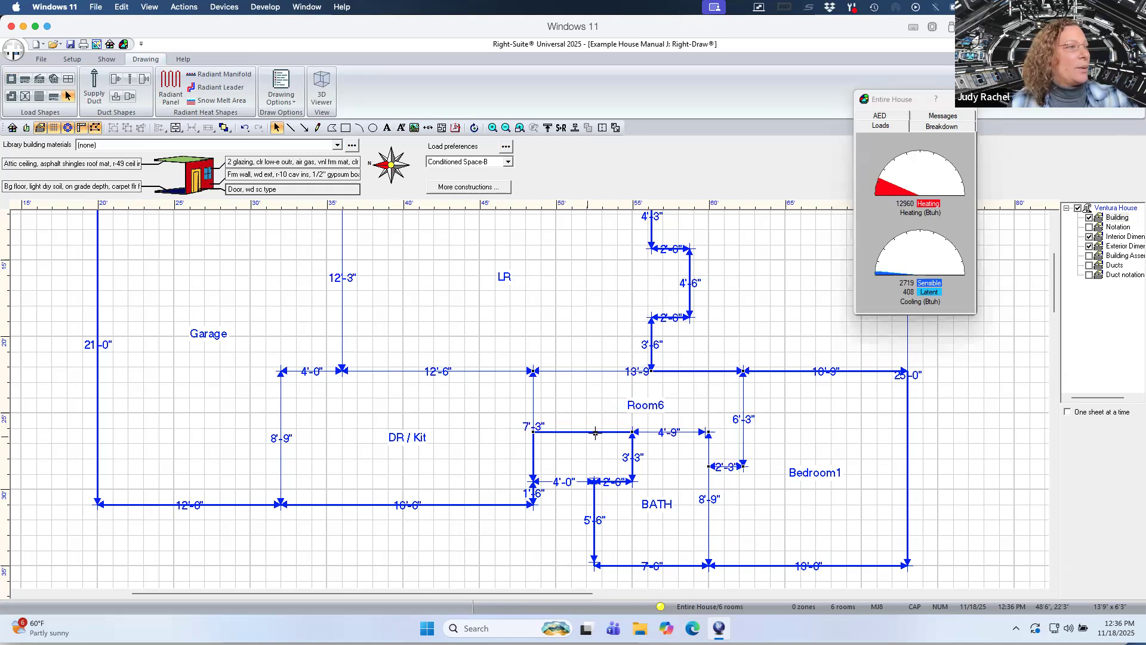
{"action": "left_click_drag", "start_coordinate": [617, 462], "coordinate": [633, 481]}
{"action": "left_click_drag", "start_coordinate": [533, 481], "coordinate": [533, 481]}
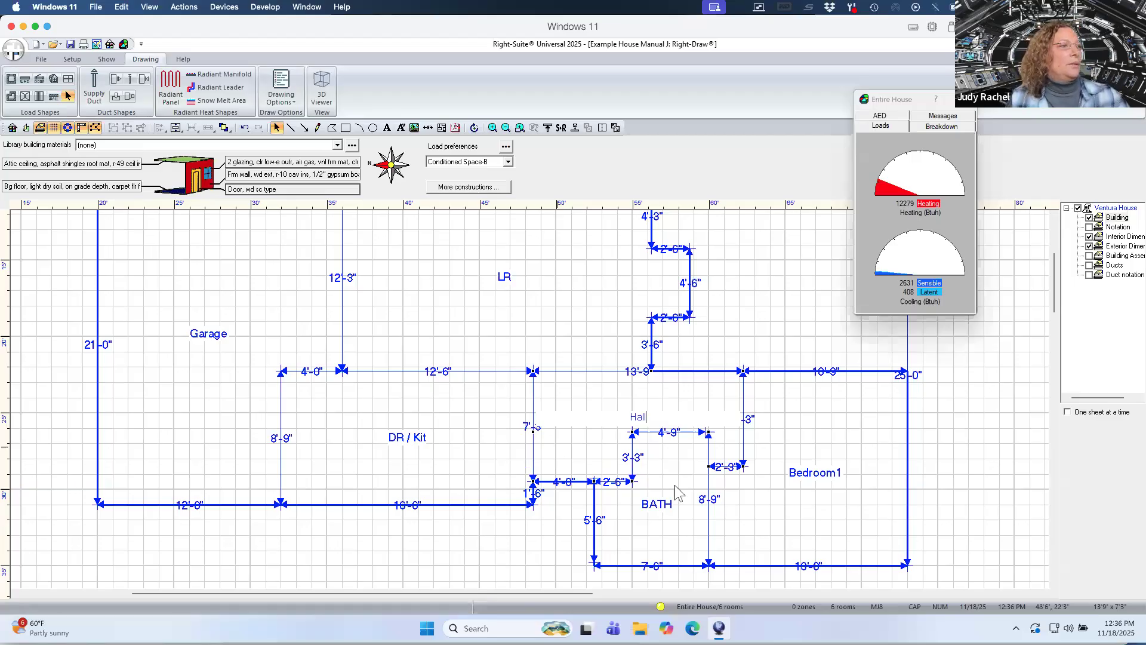
Name the new room Hall.
{"action": "left_click", "coordinate": [732, 463]}
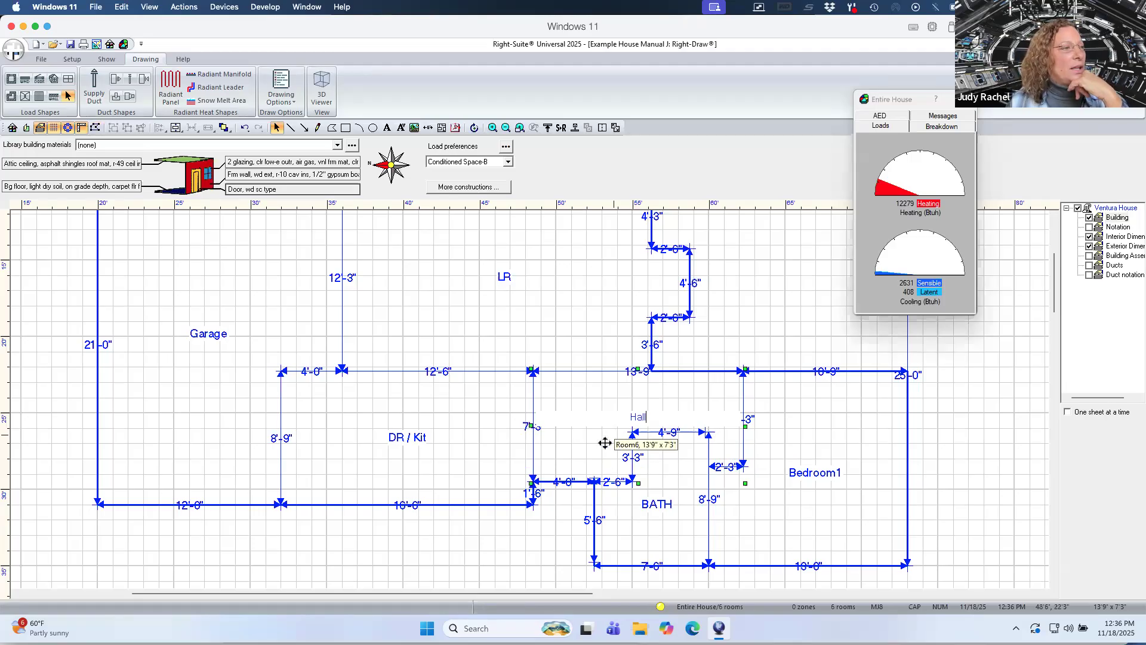
{"action": "left_click", "coordinate": [518, 574]}
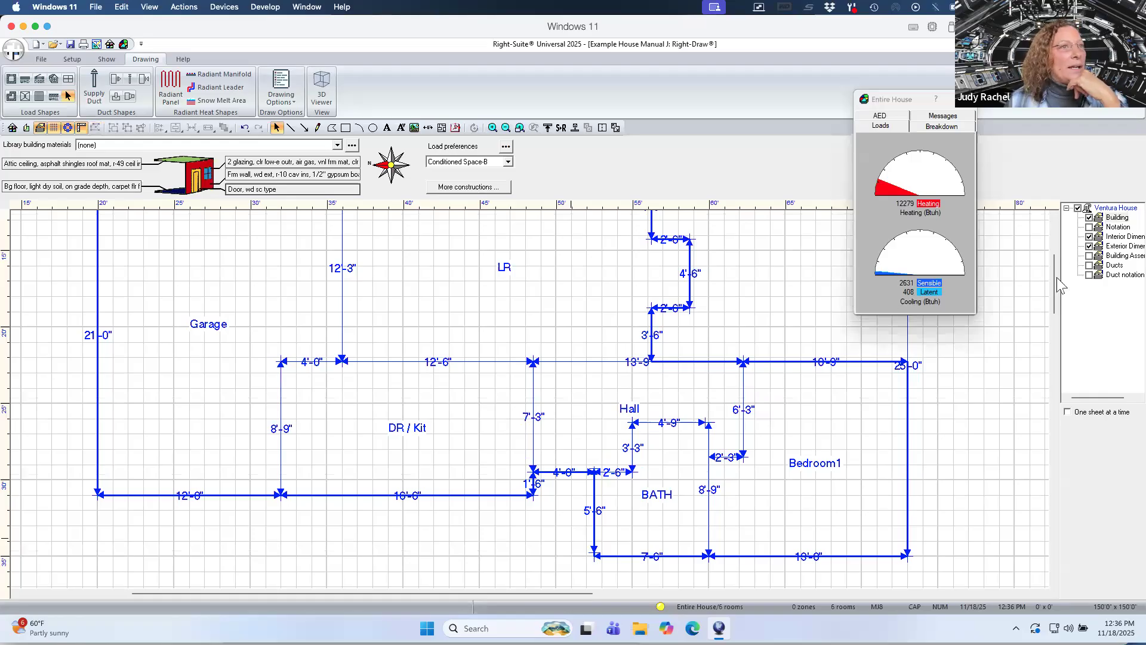
Draw a room about 16'9" by 12'3" at the upper right and notch it around LR's jog.
{"action": "scroll", "coordinate": [800, 402], "scroll_direction": "up", "scroll_amount": 3}
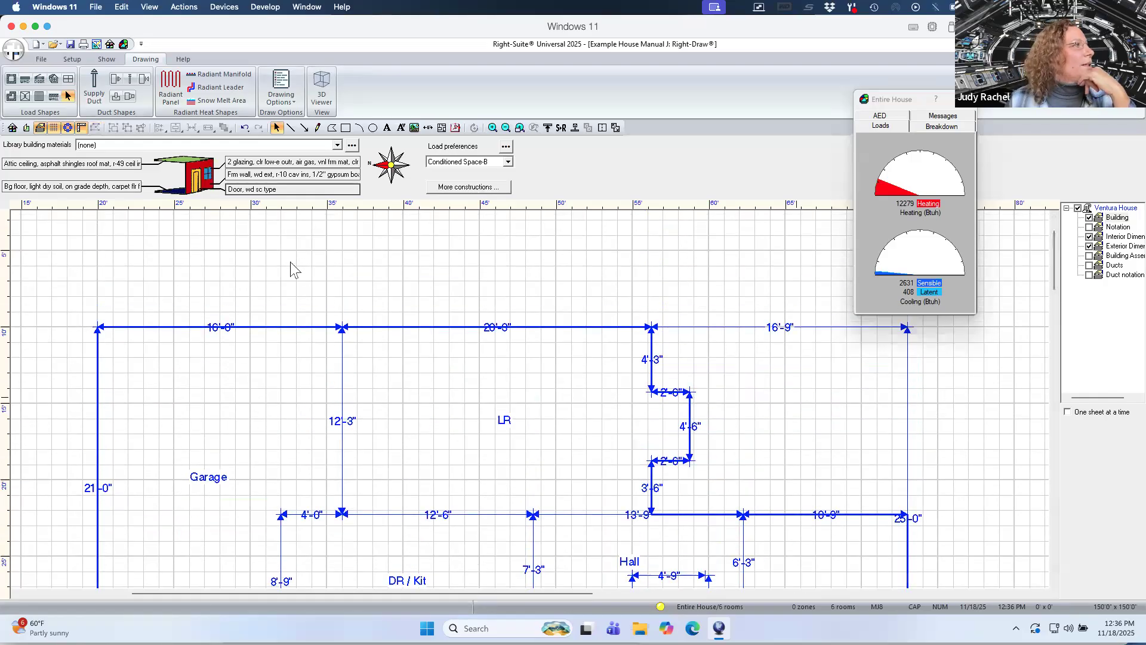
{"action": "left_click", "coordinate": [11, 78]}
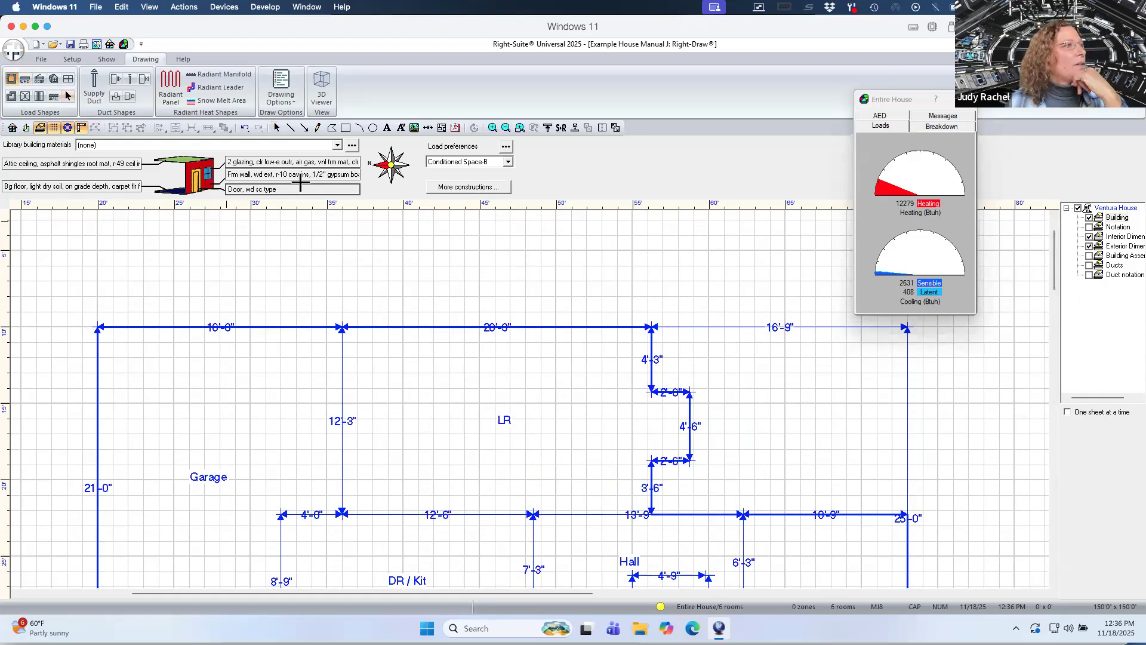
{"action": "left_click_drag", "start_coordinate": [719, 338], "coordinate": [908, 515]}
{"action": "left_click", "coordinate": [67, 95]}
{"action": "left_click", "coordinate": [93, 129]}
{"action": "left_click_drag", "start_coordinate": [651, 425], "coordinate": [690, 460]}
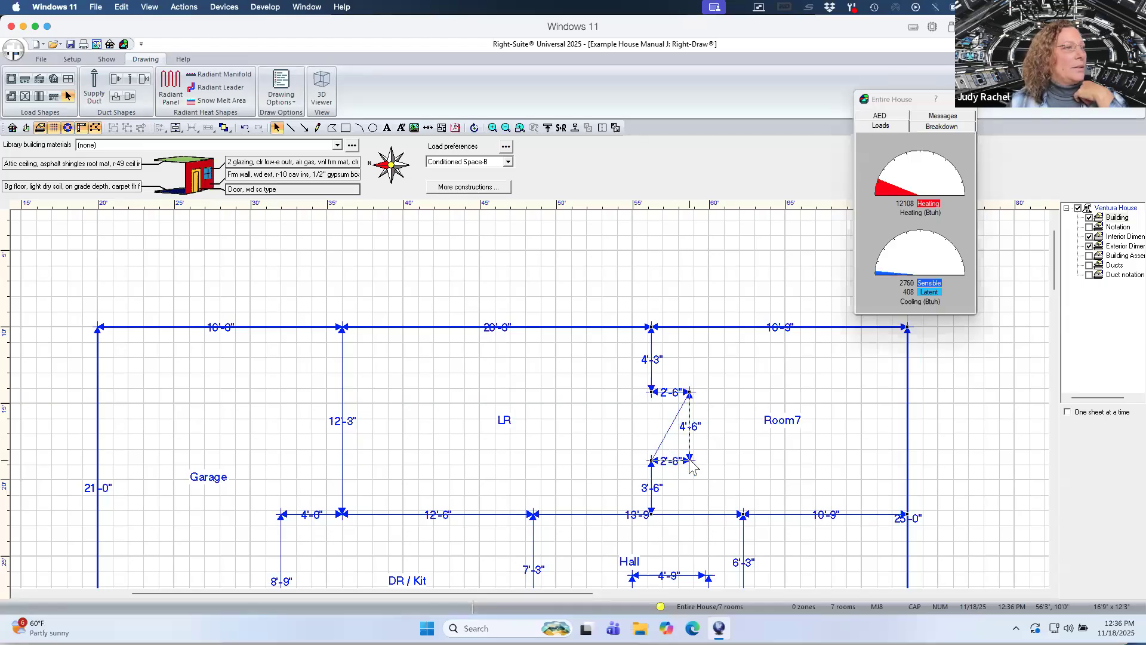
Name the upper-right room Bedroom2.
{"action": "double_click", "coordinate": [810, 448]}
{"action": "type", "text": "Bedroom1"}
{"action": "key", "text": "Return"}
Hide the interior and exterior dimension layers to show only the room outlines.
{"action": "left_click", "coordinate": [1054, 340]}
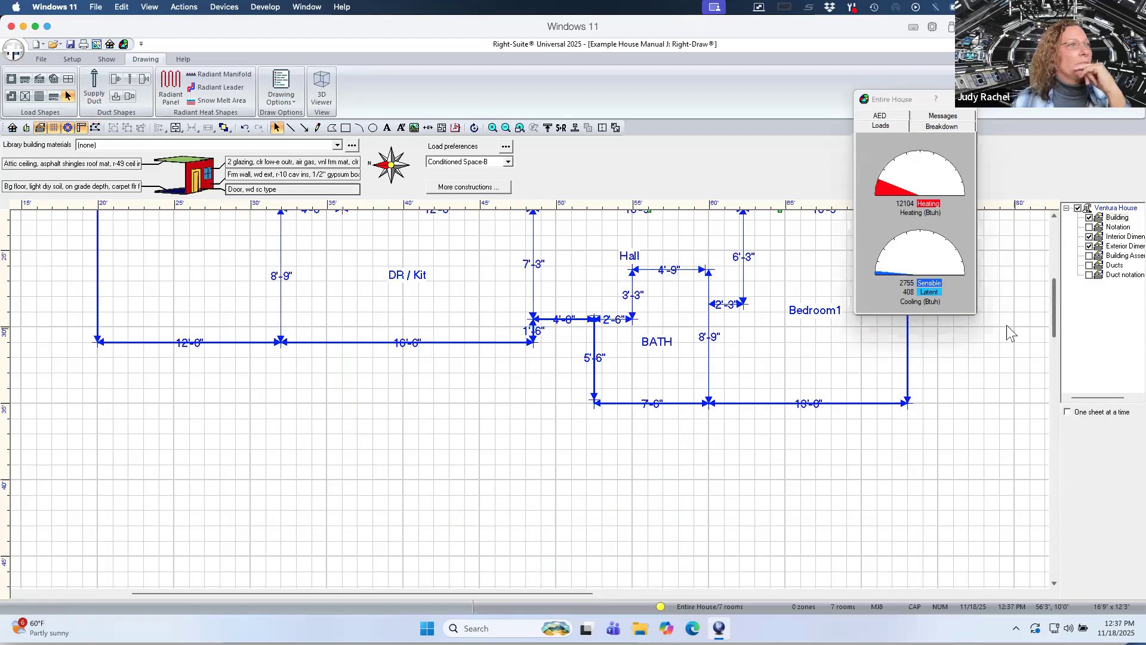
{"action": "left_click", "coordinate": [1088, 246]}
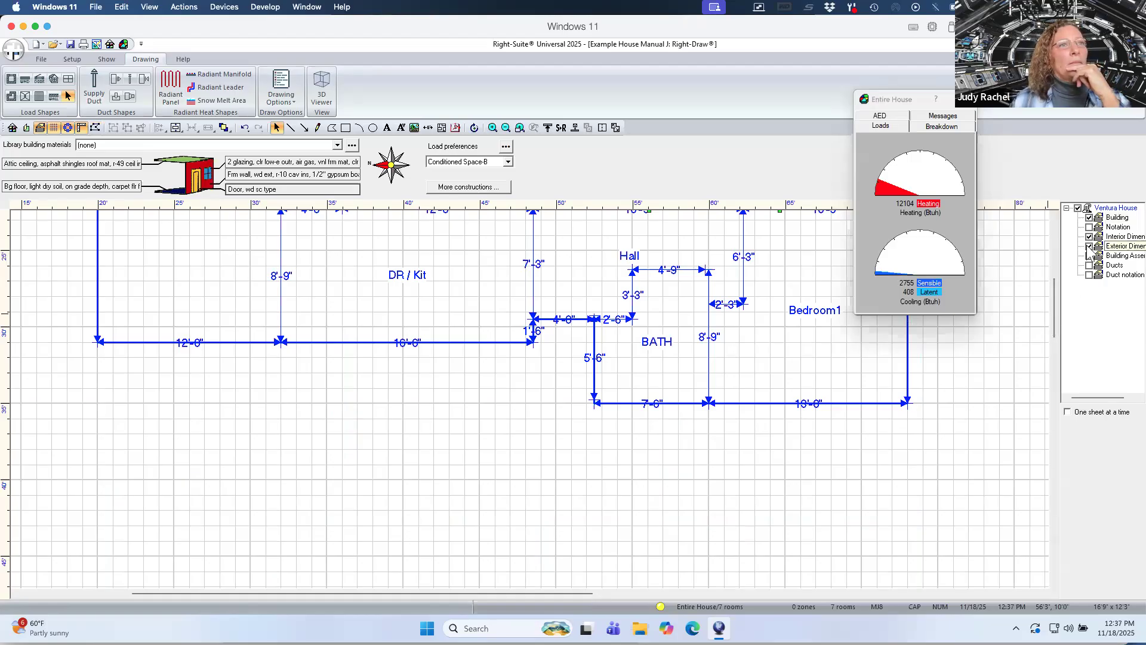
{"action": "left_click", "coordinate": [1089, 247]}
{"action": "left_click", "coordinate": [1089, 237]}
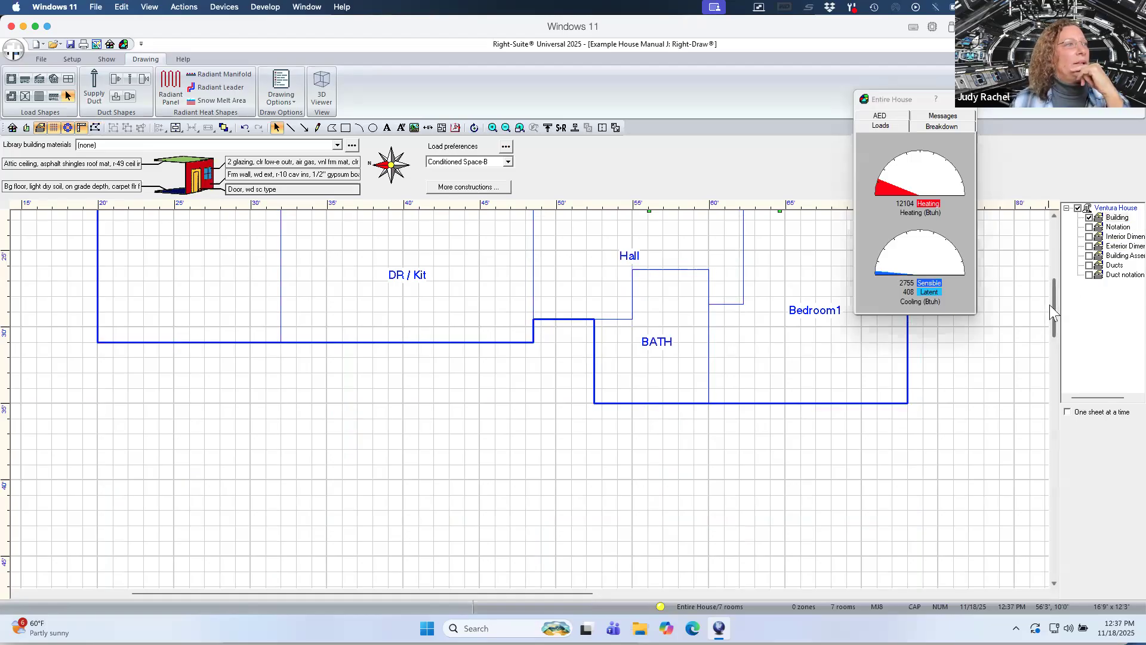
{"action": "scroll", "coordinate": [1045, 293], "scroll_direction": "up", "scroll_amount": 3}
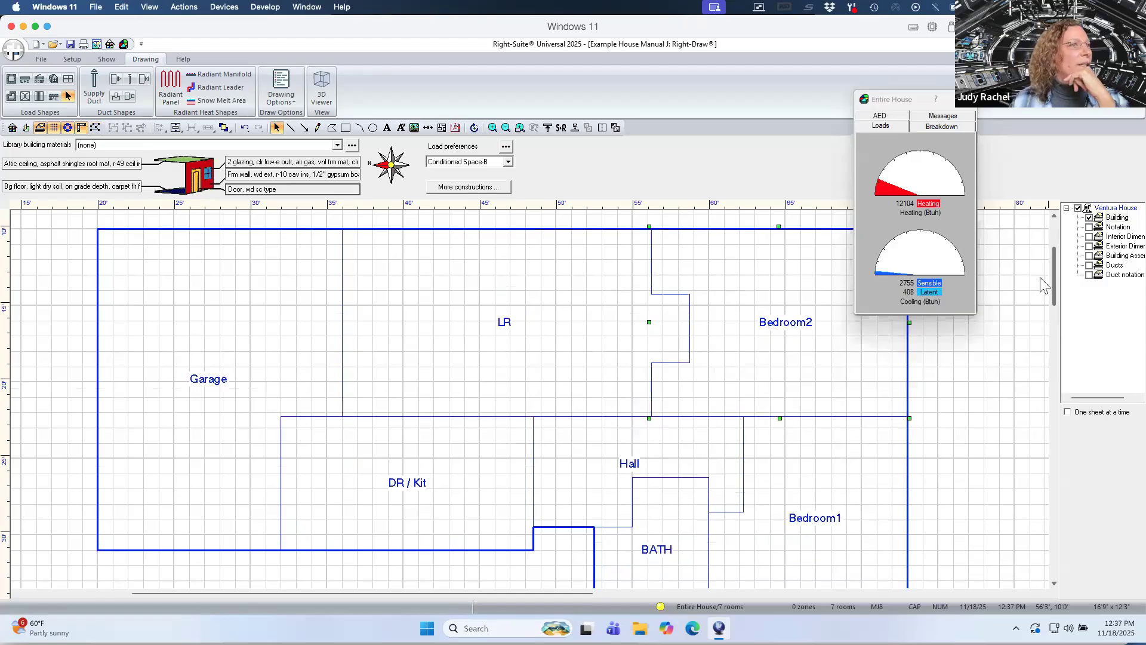
{"action": "scroll", "coordinate": [1045, 286], "scroll_direction": "down", "scroll_amount": 1}
{"action": "left_click_drag", "start_coordinate": [890, 100], "coordinate": [959, 163]}
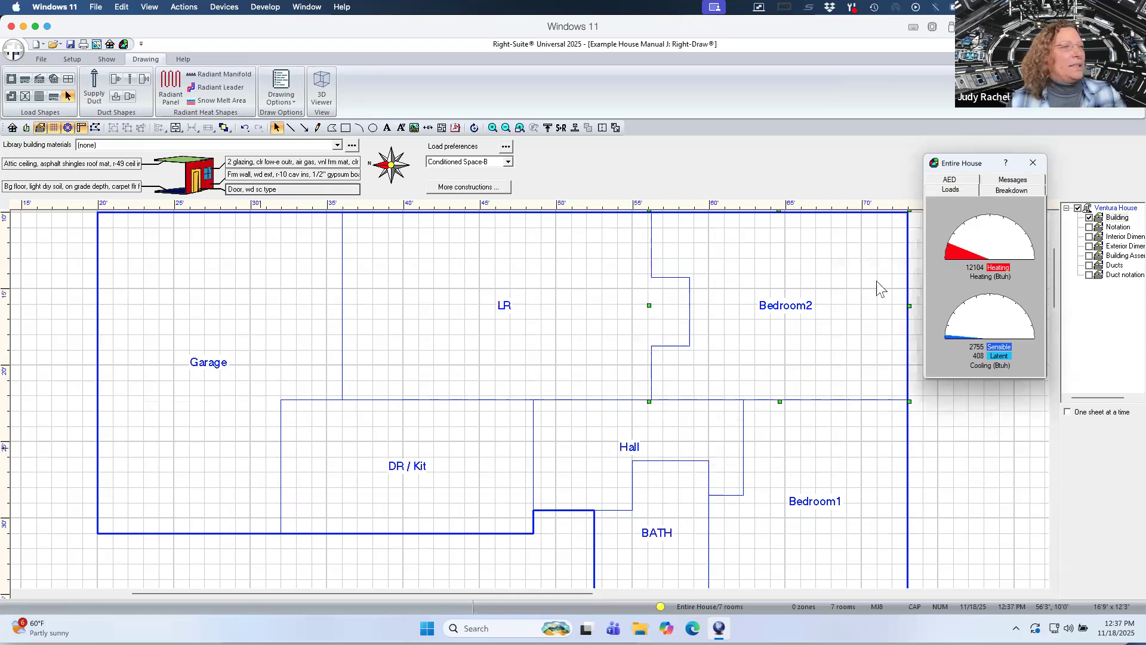
Open the Garage's property sheet and set its room height to 10 ft.
{"action": "left_click", "coordinate": [976, 497]}
{"action": "double_click", "coordinate": [971, 491]}
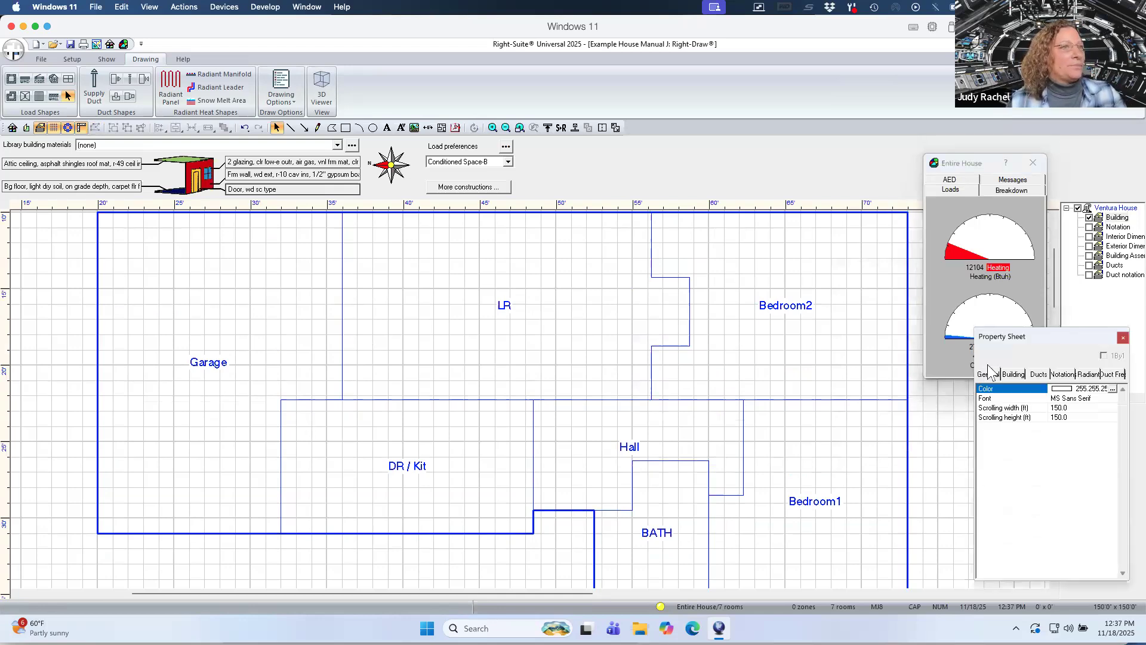
{"action": "left_click_drag", "start_coordinate": [1050, 337], "coordinate": [483, 331]}
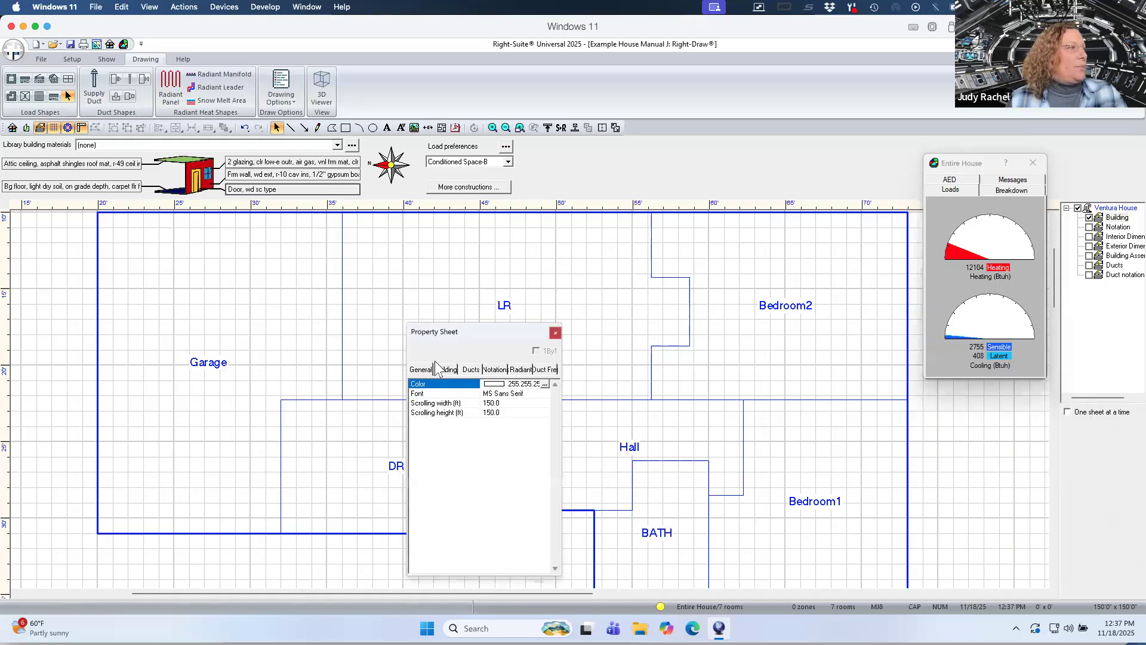
{"action": "left_click", "coordinate": [268, 377]}
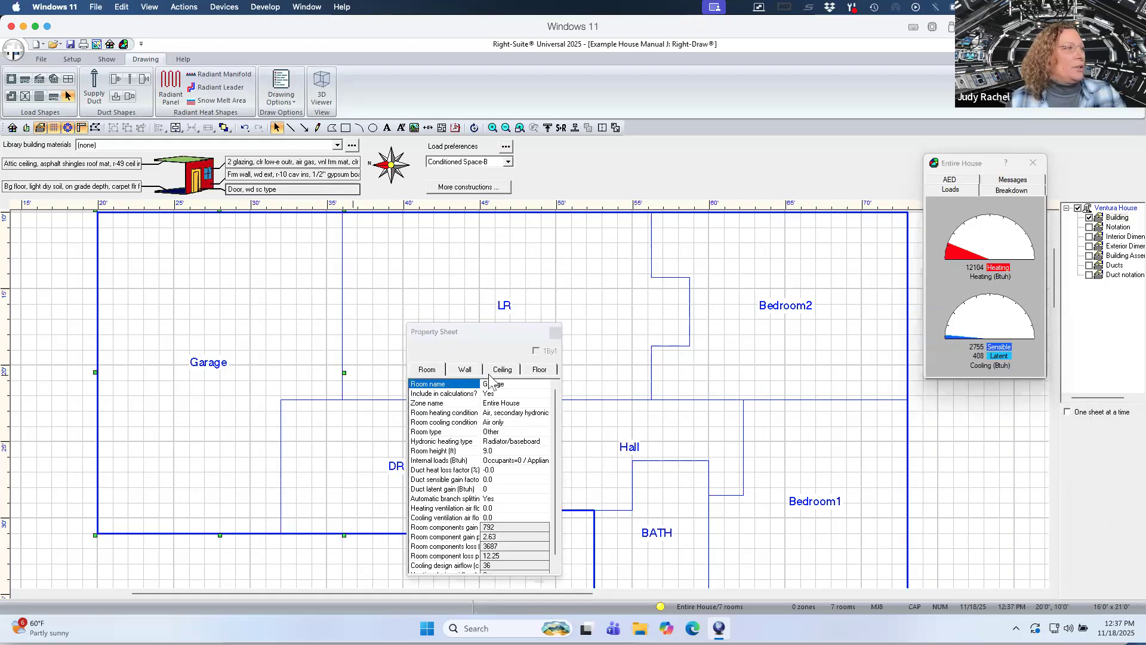
{"action": "left_click_drag", "start_coordinate": [492, 332], "coordinate": [494, 304]}
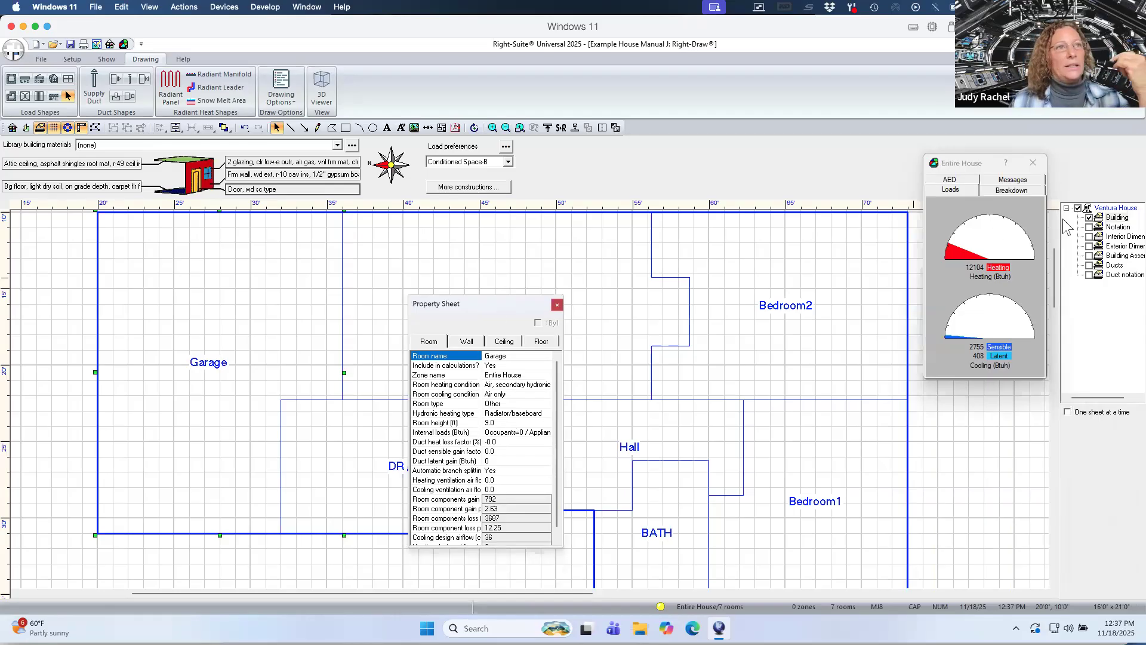
{"action": "left_click", "coordinate": [496, 423]}
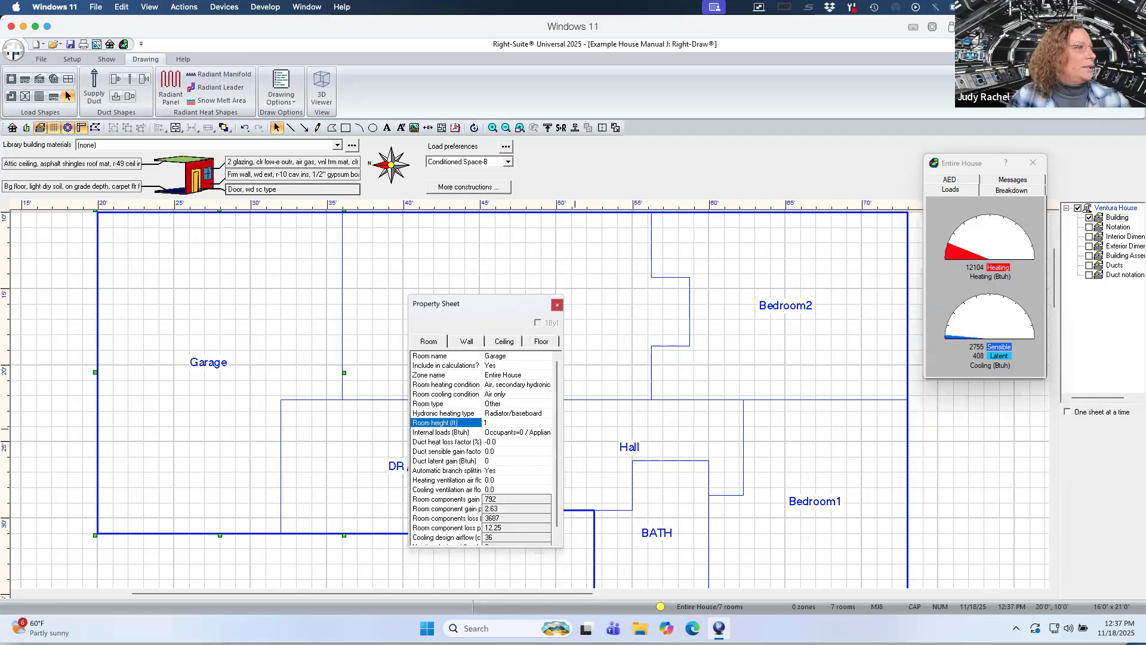
{"action": "left_click", "coordinate": [486, 314]}
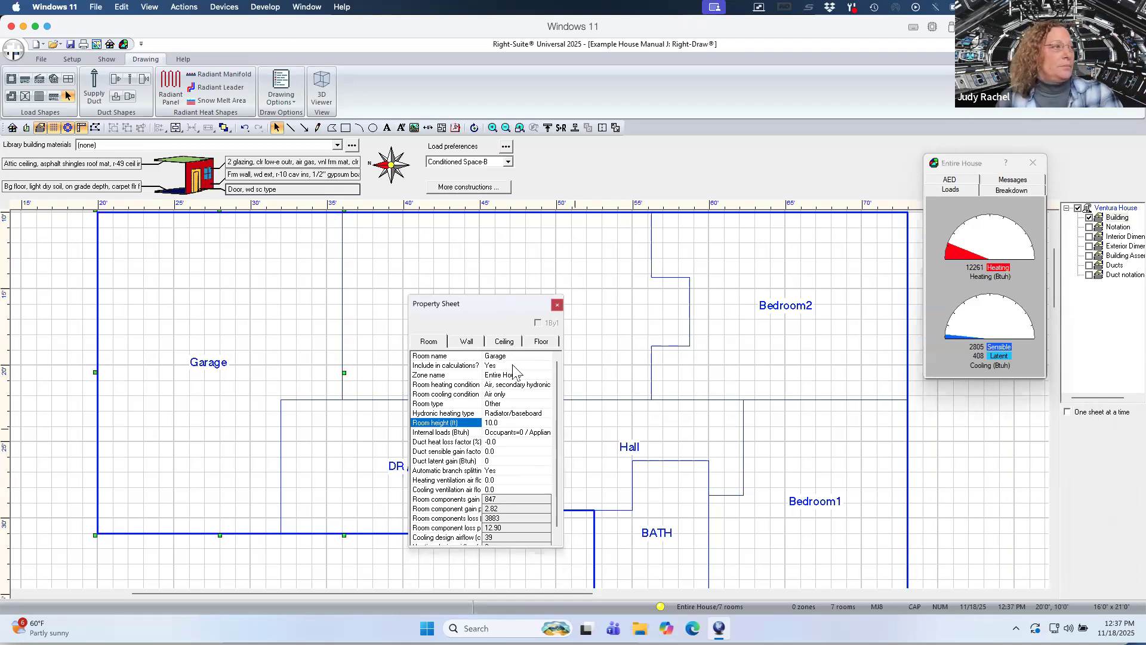
Set the Garage's room heating condition to Air only.
{"action": "left_click", "coordinate": [510, 386]}
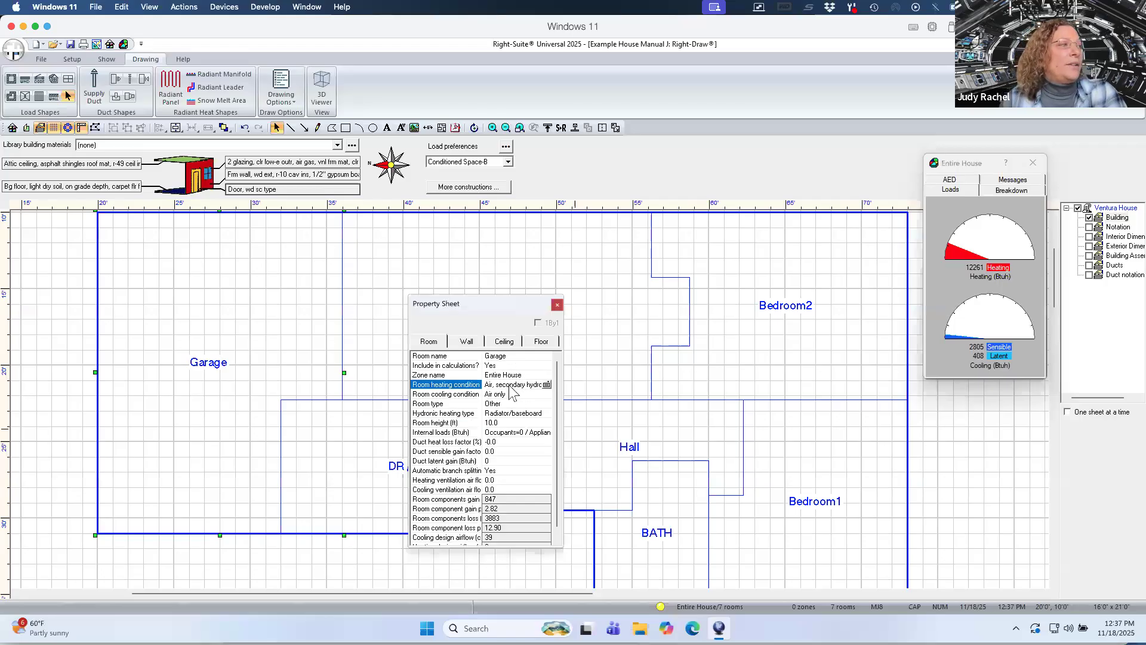
{"action": "left_click", "coordinate": [509, 386]}
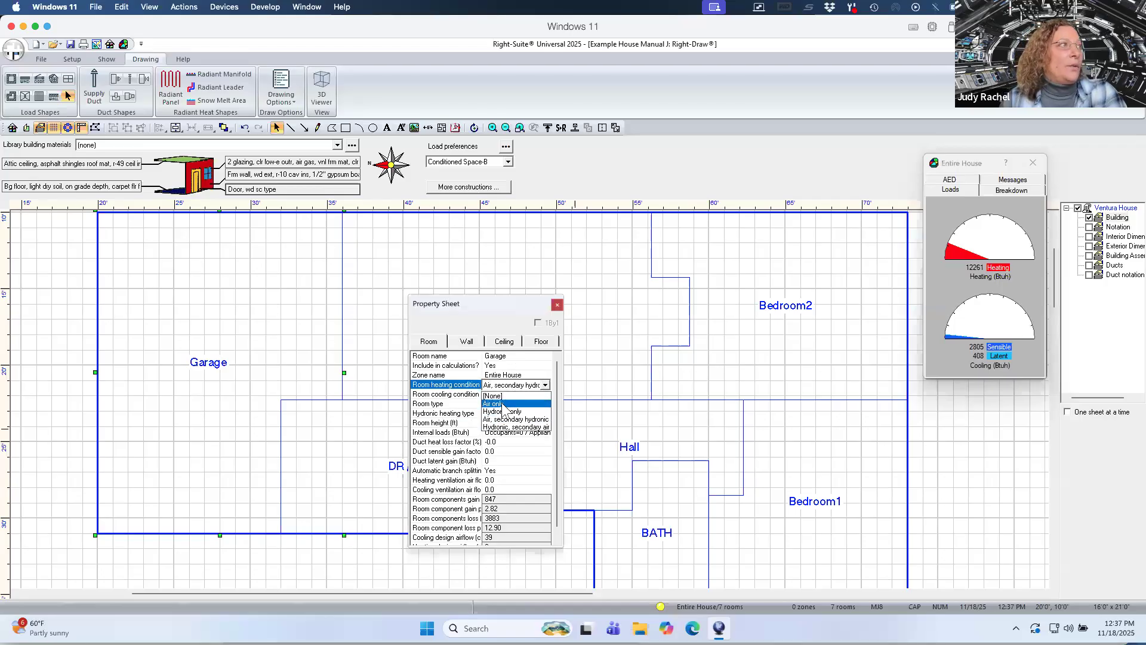
{"action": "left_click", "coordinate": [503, 404]}
{"action": "left_click", "coordinate": [498, 317]}
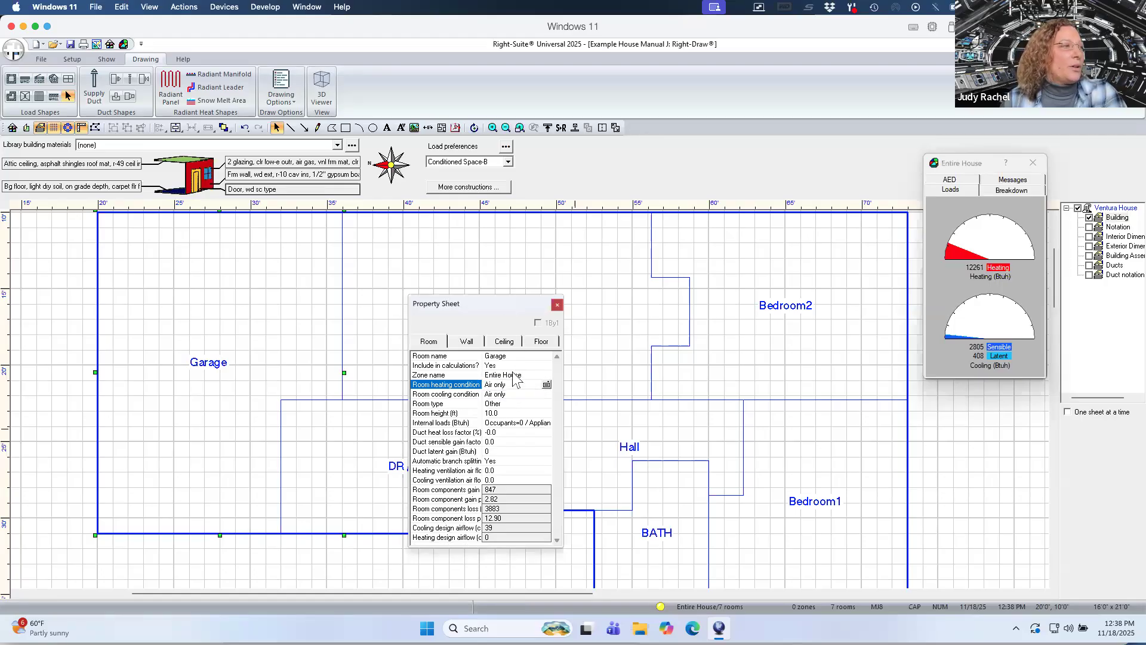
Exclude the Garage from the load calculations.
{"action": "left_click", "coordinate": [499, 366]}
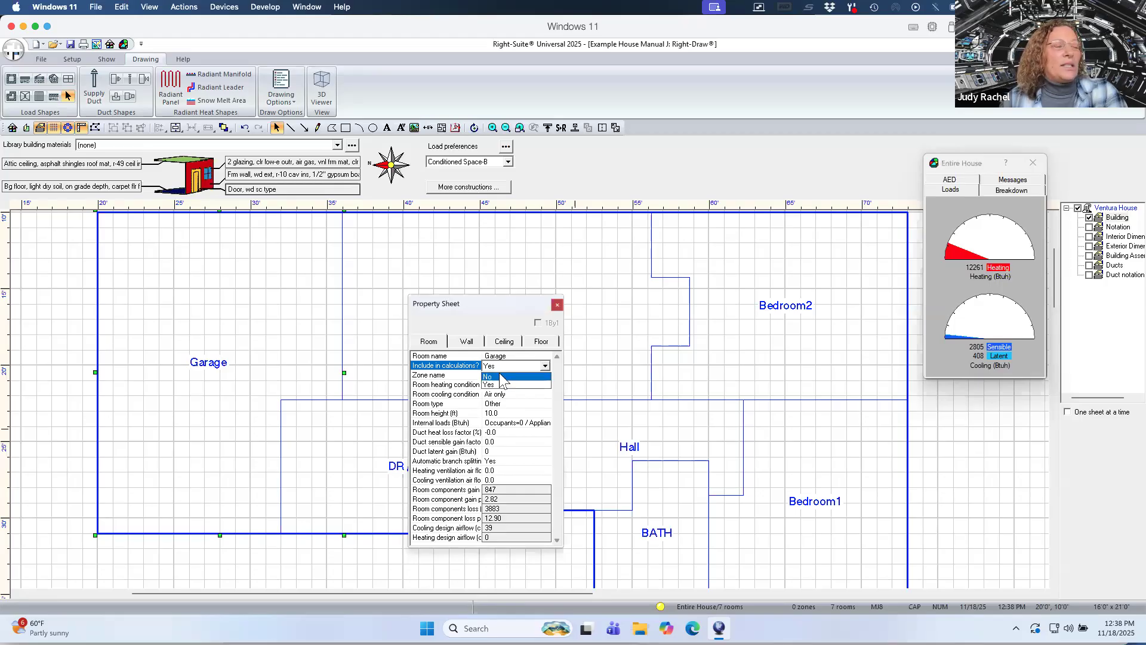
{"action": "left_click", "coordinate": [500, 376]}
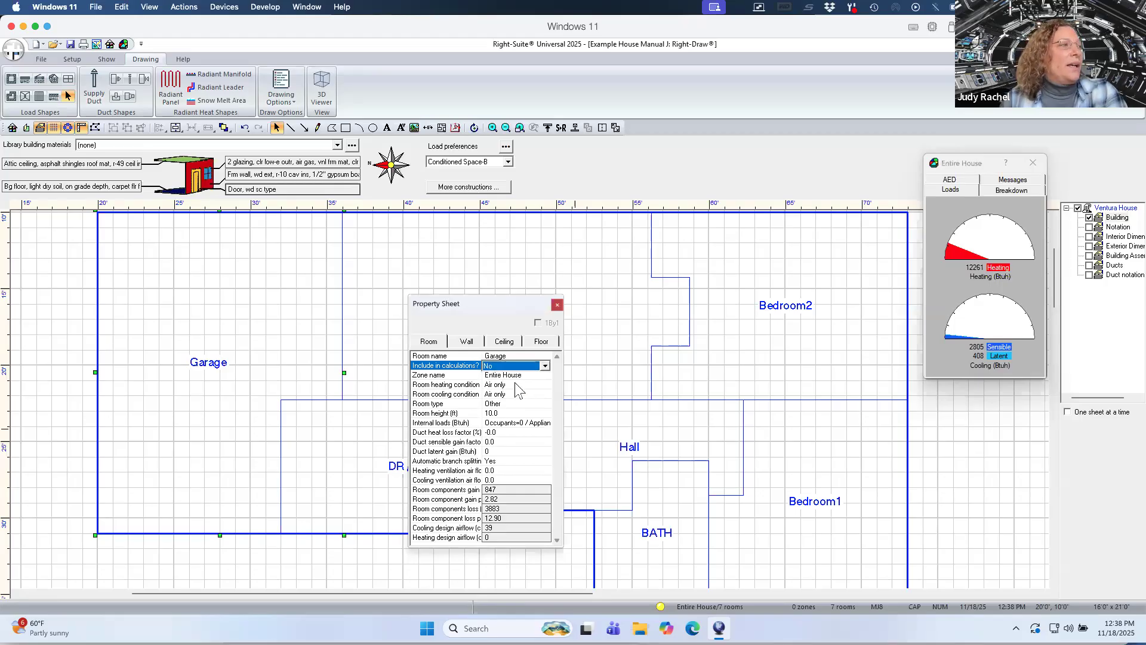
Set the Garage's room heating and cooling conditions to None.
{"action": "left_click", "coordinate": [516, 385]}
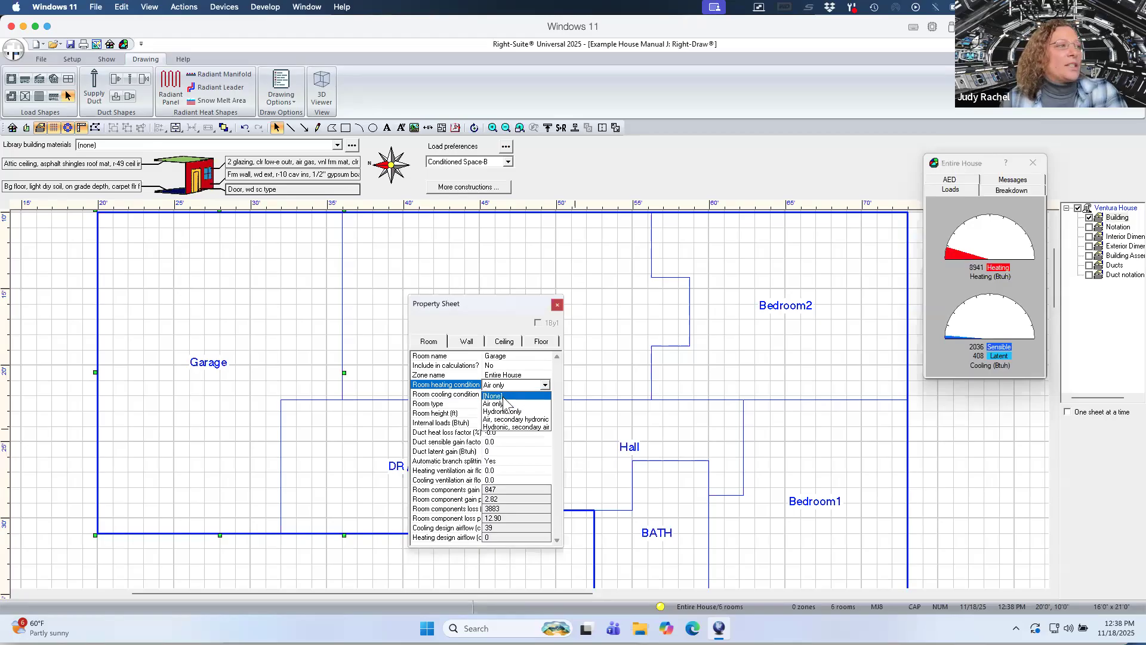
{"action": "left_click", "coordinate": [503, 396]}
{"action": "left_click", "coordinate": [503, 397]}
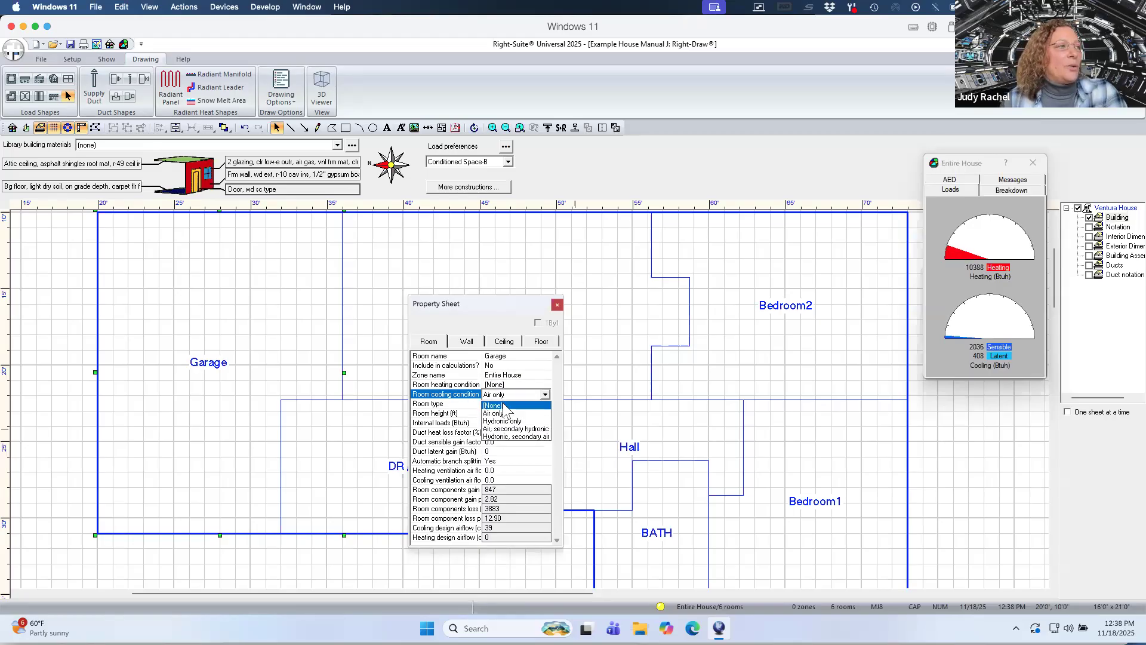
{"action": "left_click", "coordinate": [505, 403]}
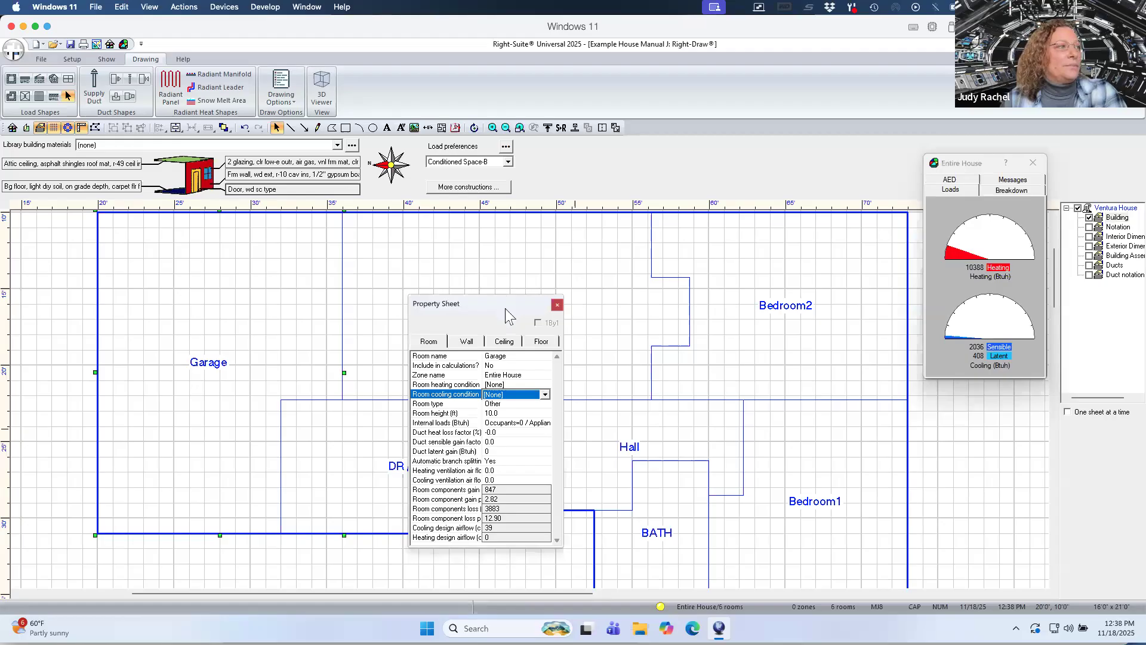
Set the Garage's room type to Garage and close the property sheet.
{"action": "left_click", "coordinate": [505, 403]}
{"action": "left_click", "coordinate": [503, 404]}
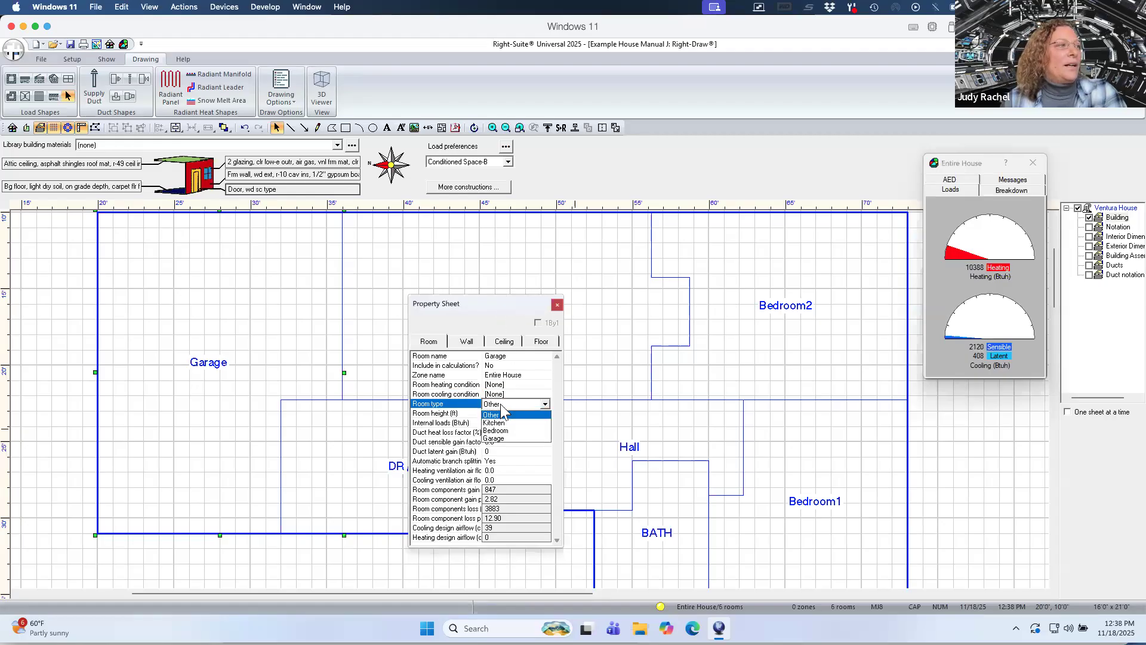
{"action": "left_click", "coordinate": [502, 439]}
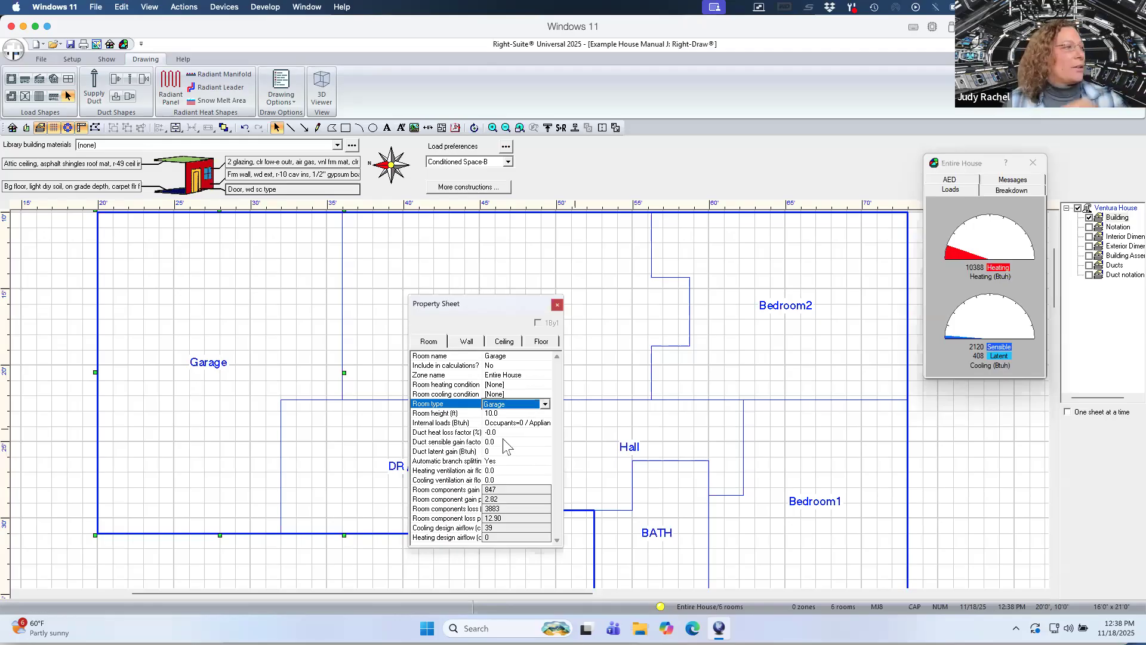
{"action": "left_click", "coordinate": [513, 318]}
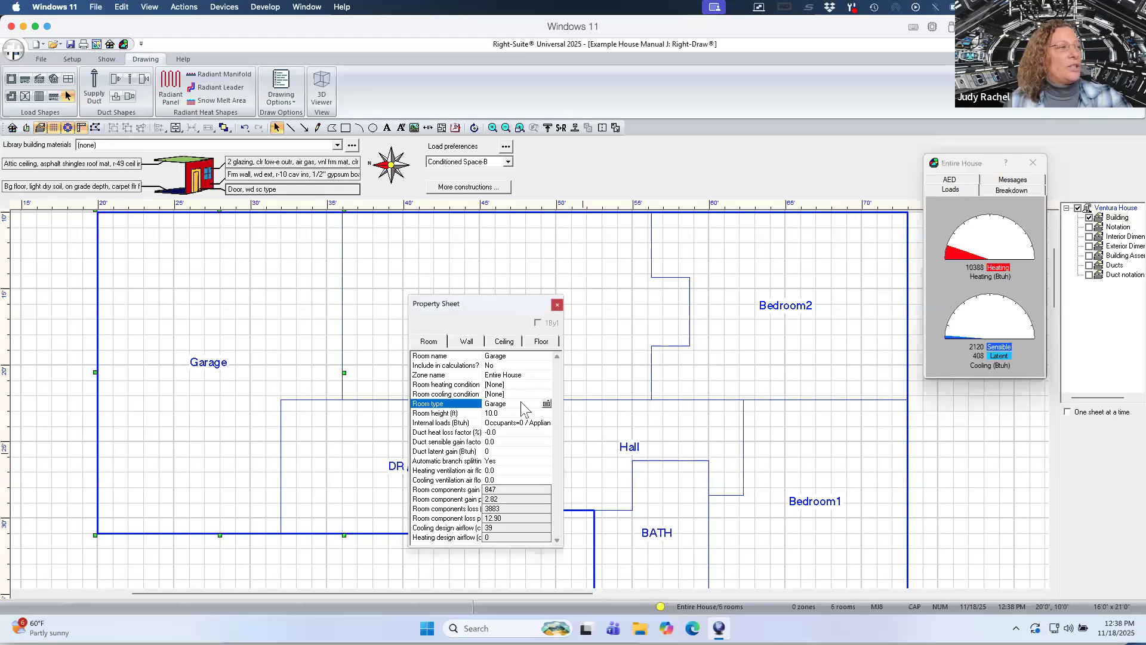
{"action": "left_click", "coordinate": [557, 306]}
Select the LR and DR / Kit rooms together and set their room height to 8 ft, reviewing their internal loads.
{"action": "double_click", "coordinate": [430, 331]}
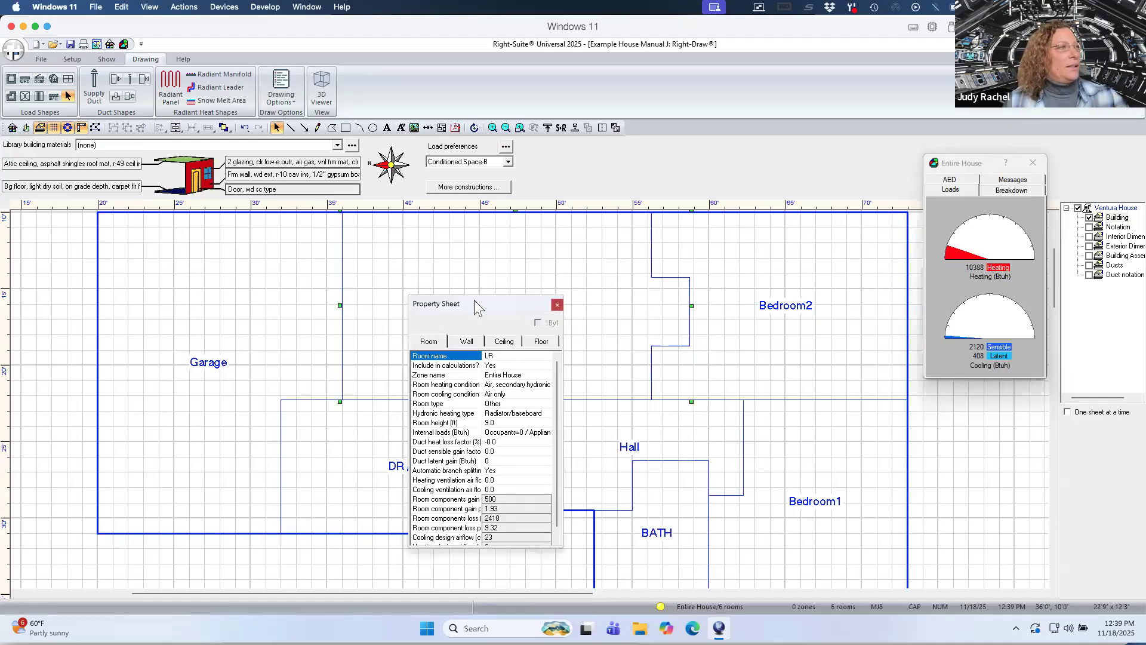
{"action": "left_click_drag", "start_coordinate": [478, 309], "coordinate": [164, 342]}
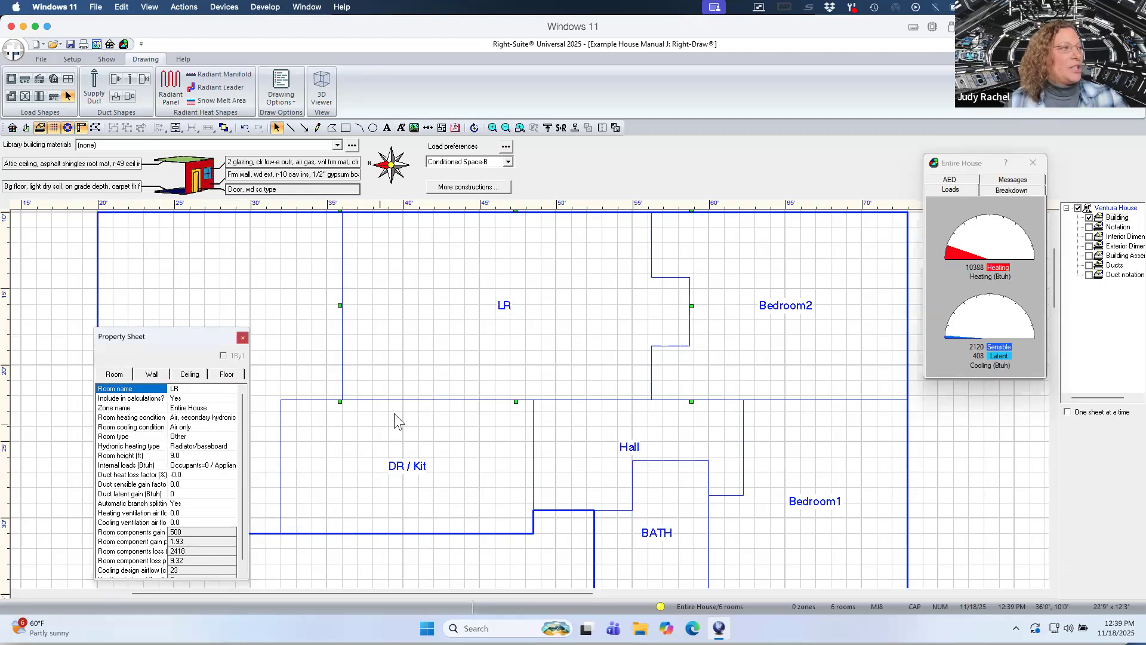
{"action": "left_click", "coordinate": [393, 374]}
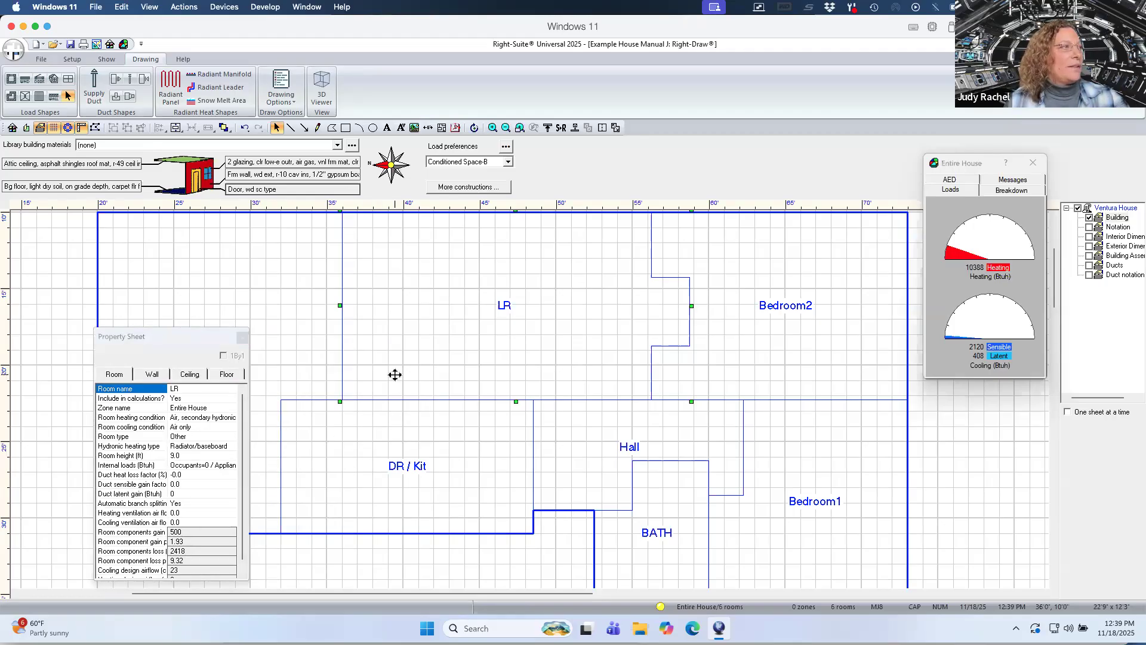
{"action": "left_click", "coordinate": [375, 423]}
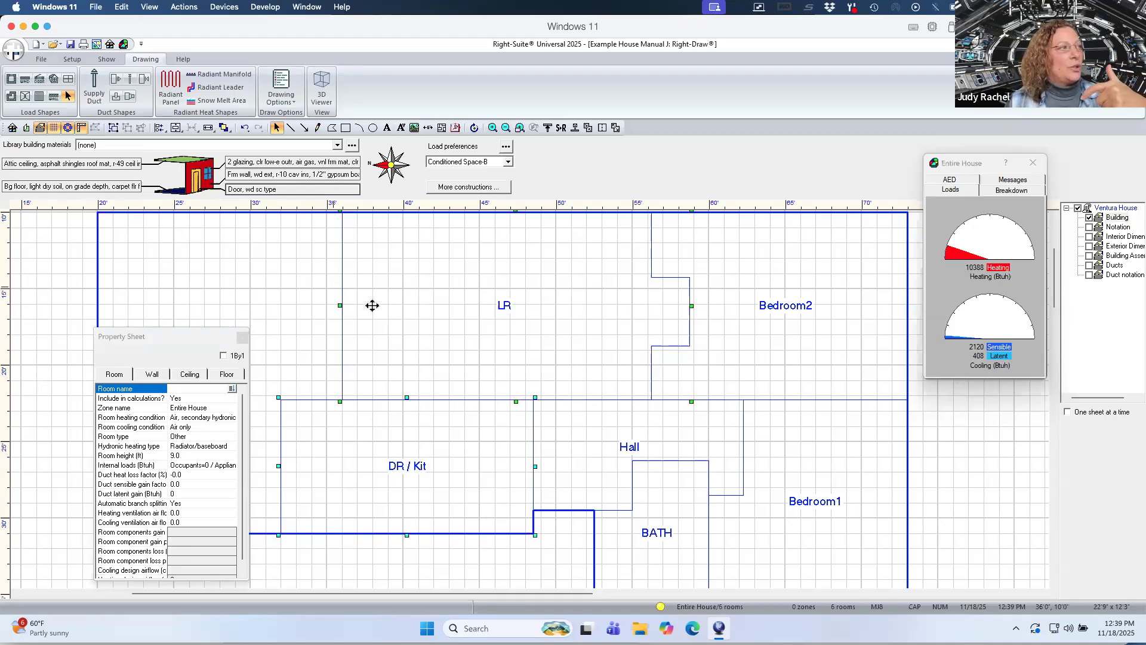
{"action": "left_click_drag", "start_coordinate": [180, 346], "coordinate": [537, 296]}
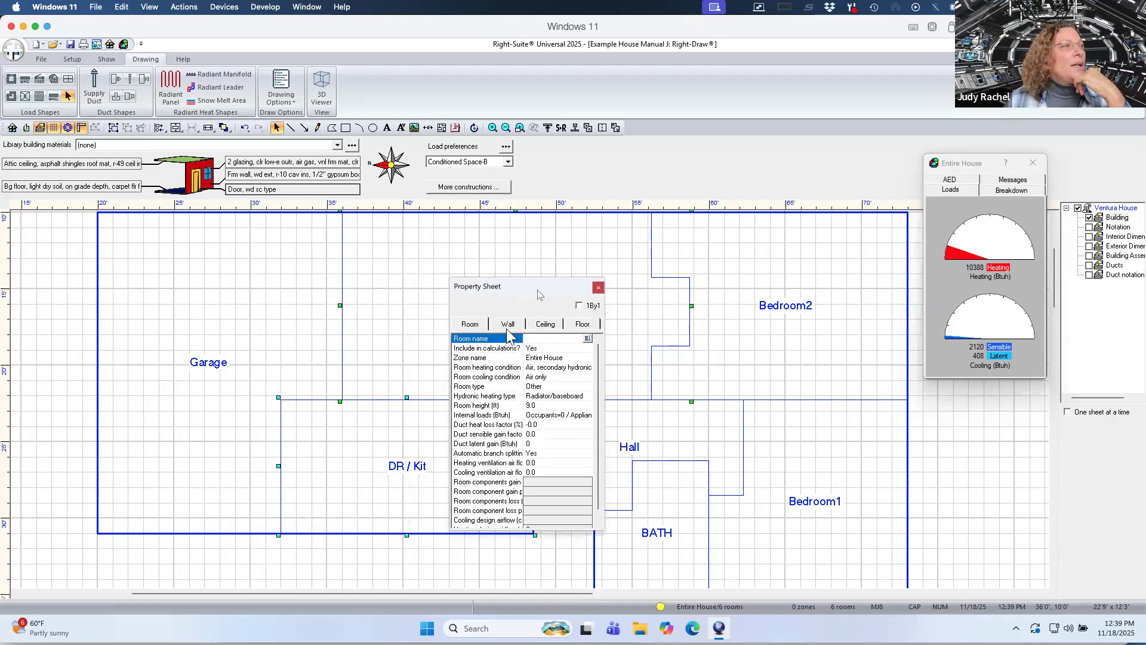
{"action": "left_click", "coordinate": [540, 406]}
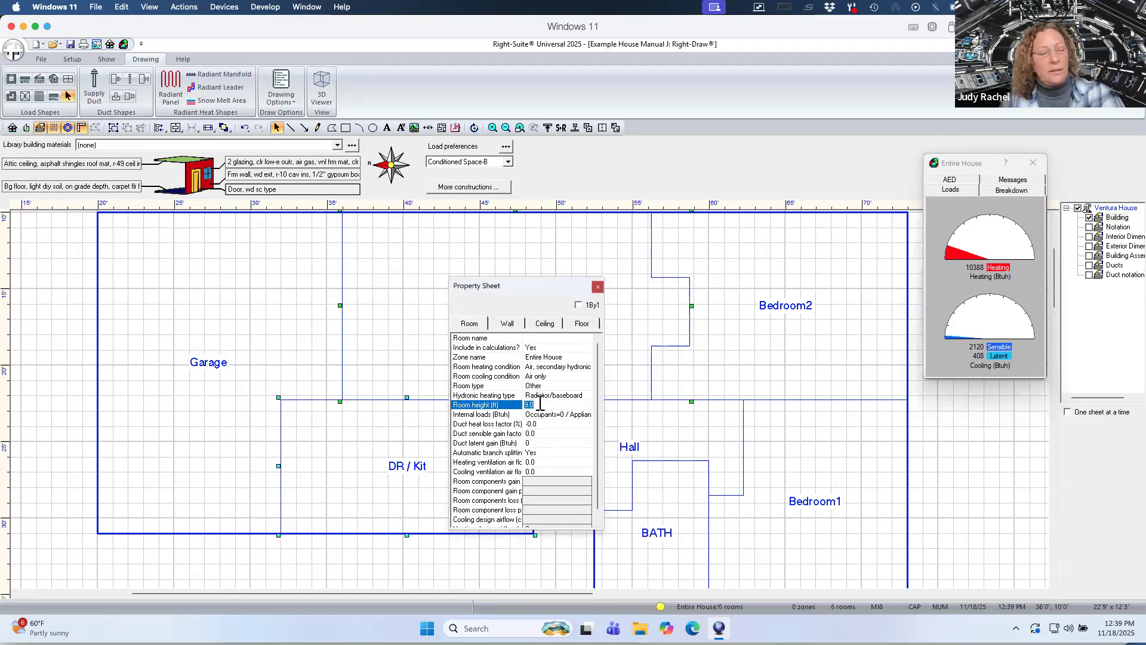
{"action": "double_click", "coordinate": [542, 413]}
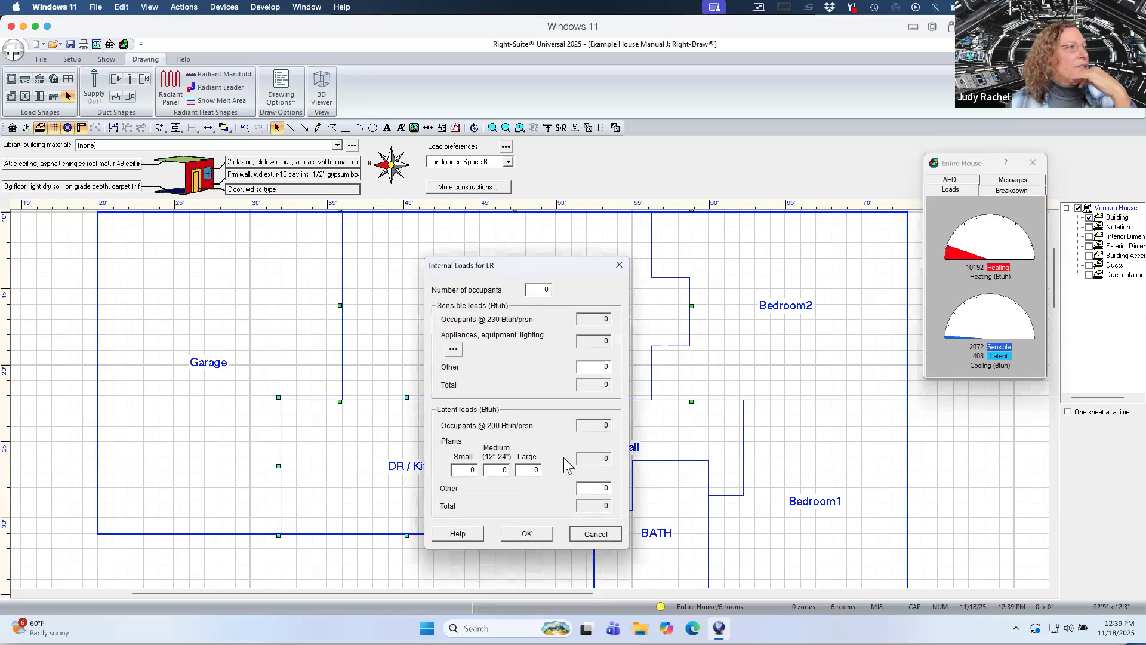
{"action": "left_click", "coordinate": [528, 534]}
Set the LR and DR / Kit rooms' heating condition to Air only.
{"action": "left_click", "coordinate": [564, 367]}
{"action": "left_click", "coordinate": [564, 366]}
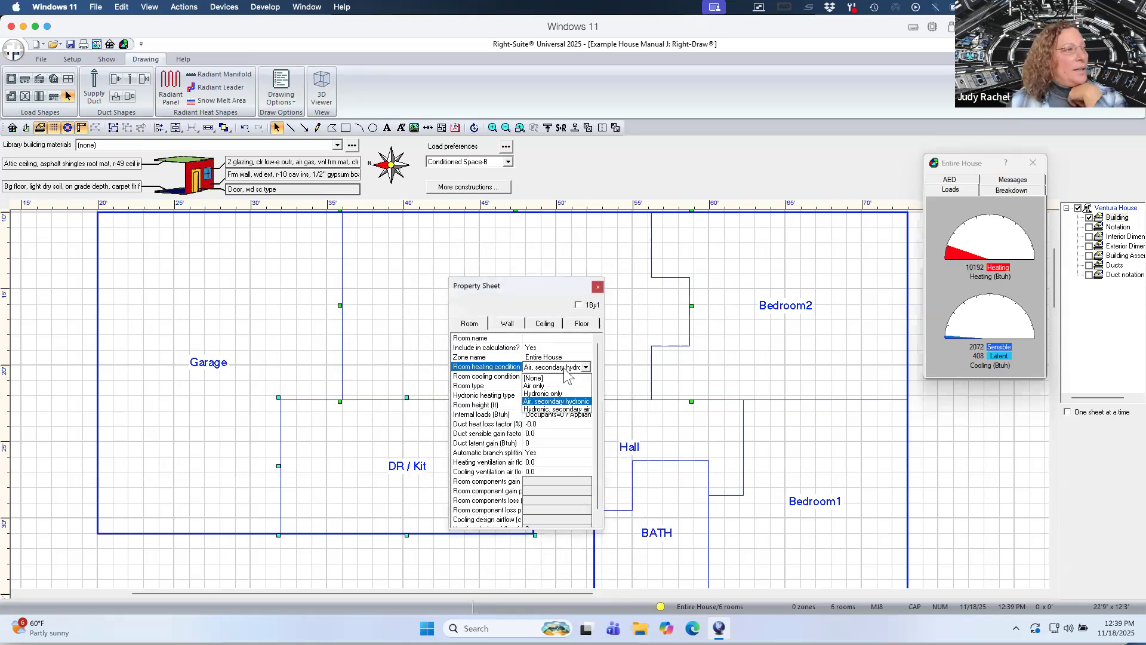
{"action": "left_click", "coordinate": [558, 386]}
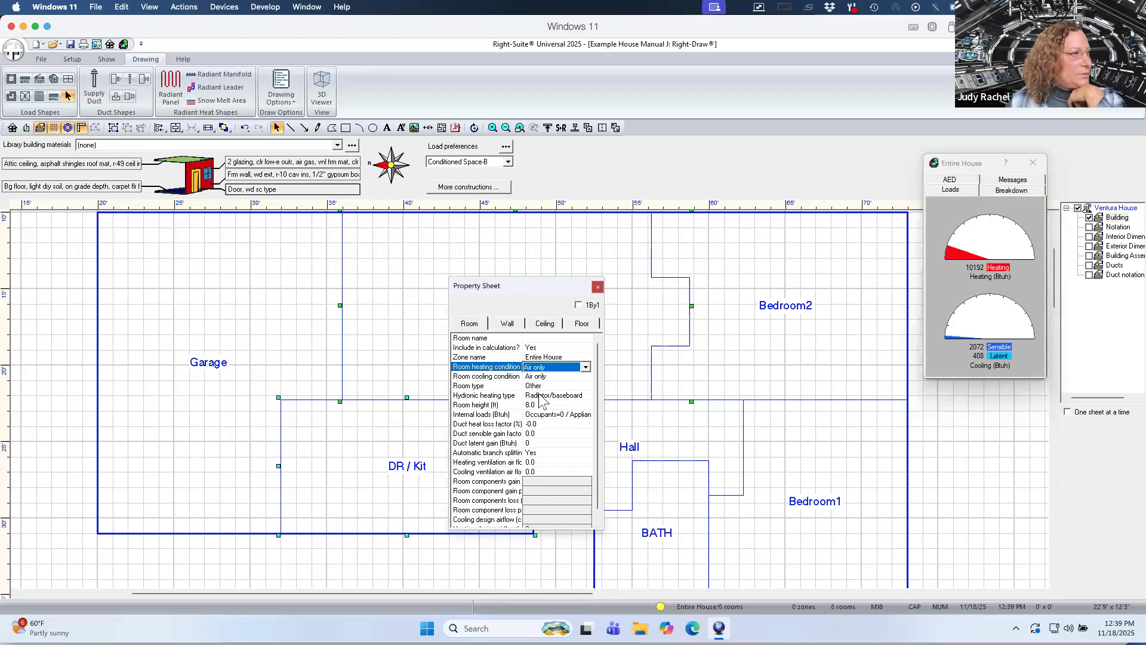
{"action": "left_click", "coordinate": [542, 394]}
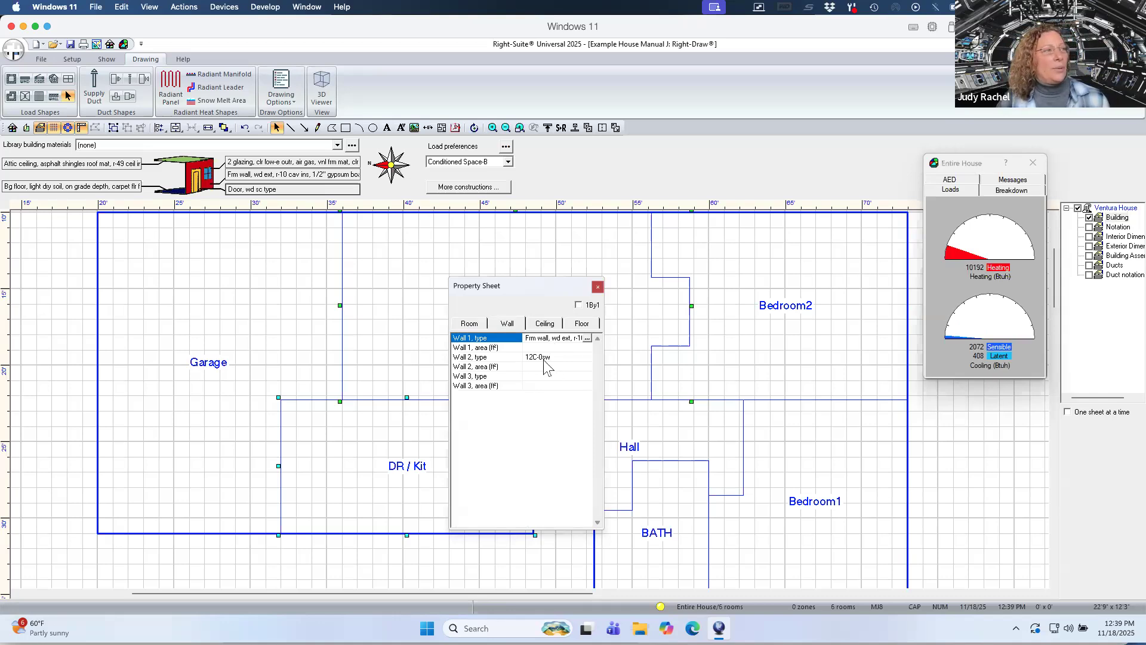
Set the DR / Kit's second wall to a 2"x4" frame wall with 5/8" gypsum exterior, no cavity insulation and 1/2" gypsum interior finish.
{"action": "left_click", "coordinate": [707, 365]}
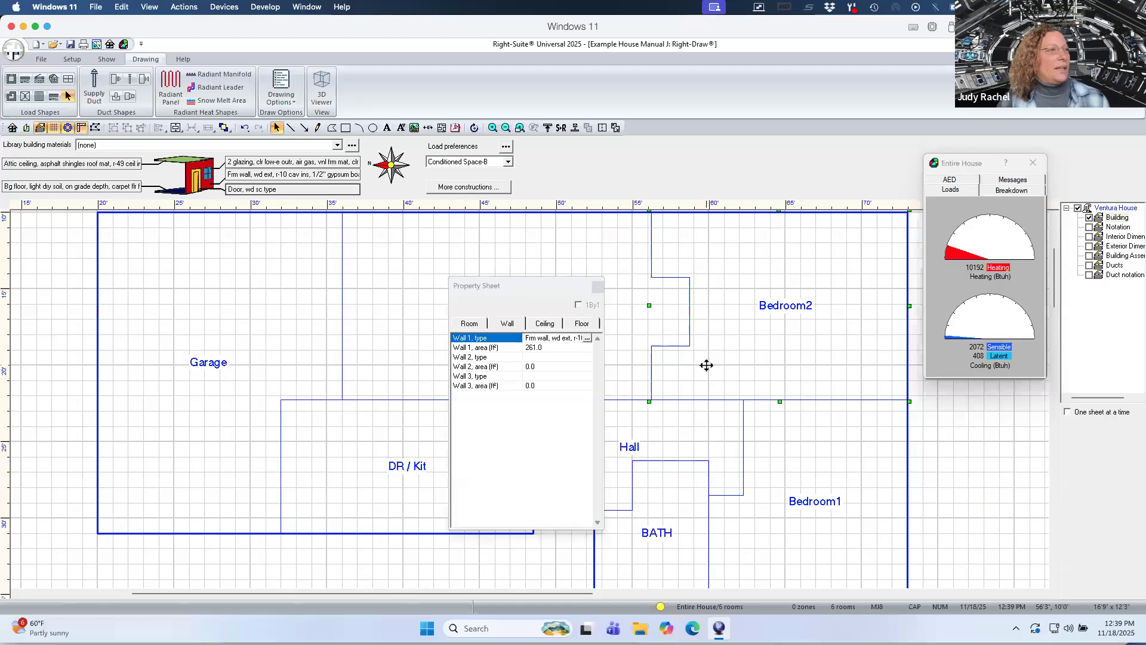
{"action": "left_click", "coordinate": [777, 455]}
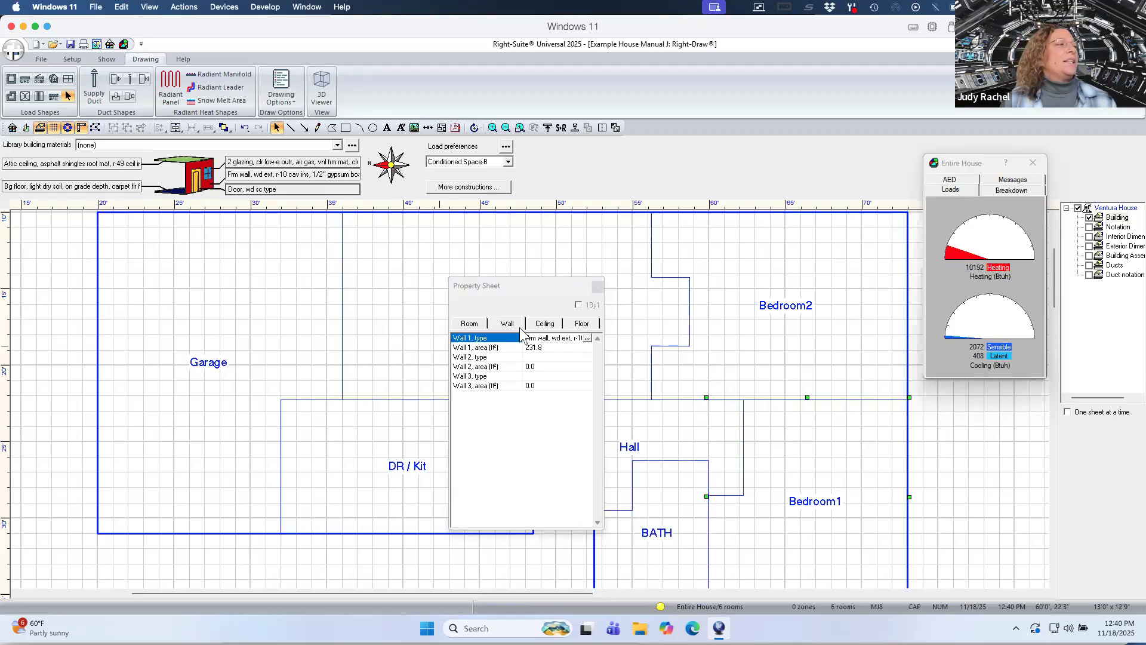
{"action": "left_click", "coordinate": [473, 326]}
{"action": "left_click", "coordinate": [416, 340]}
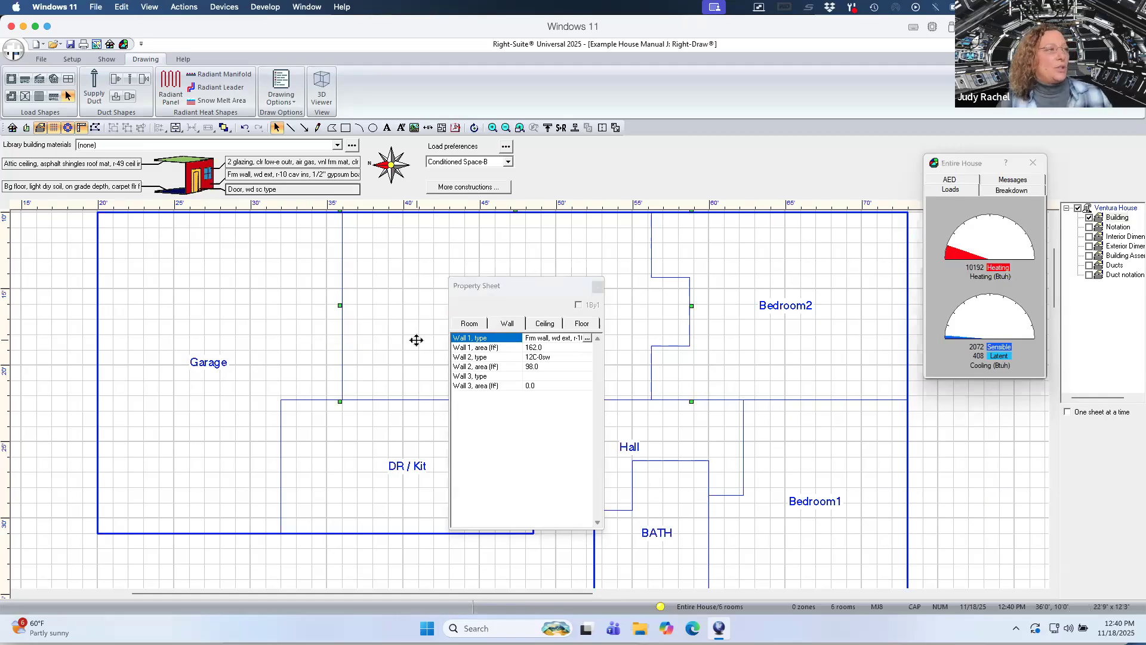
{"action": "left_click", "coordinate": [382, 430]}
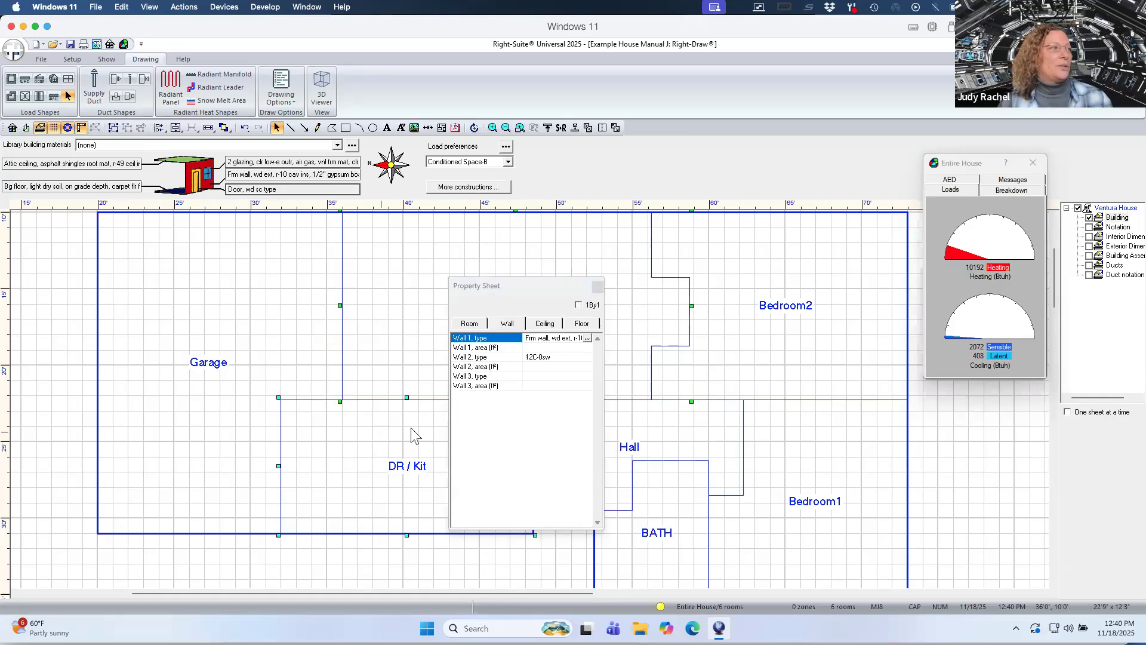
{"action": "double_click", "coordinate": [552, 358]}
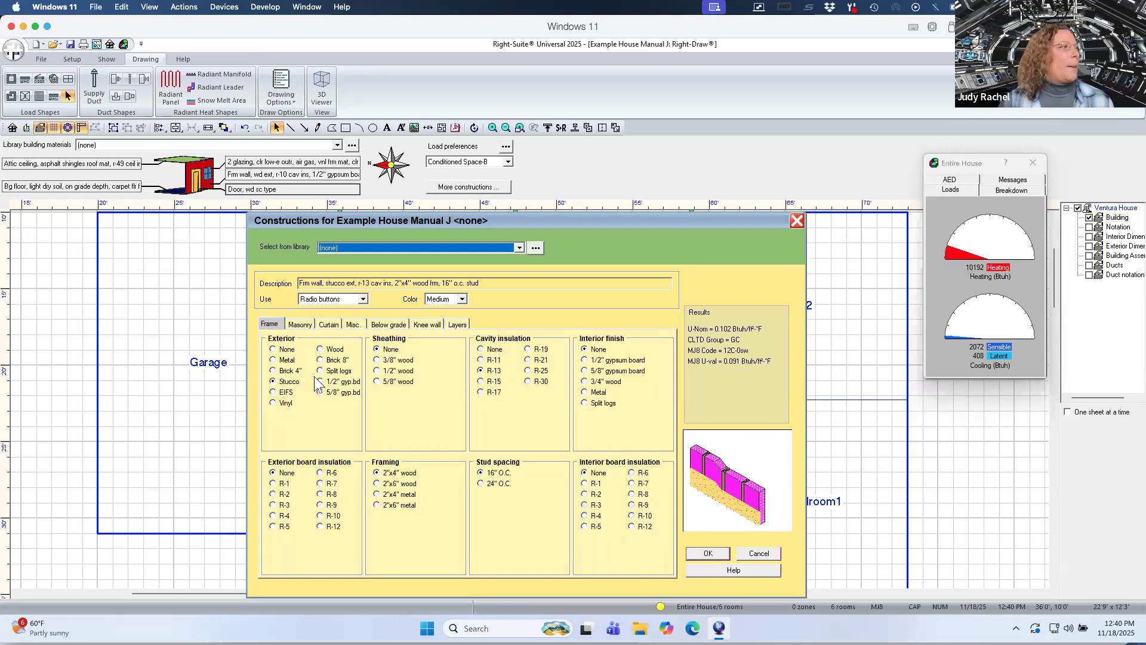
{"action": "left_click", "coordinate": [320, 392]}
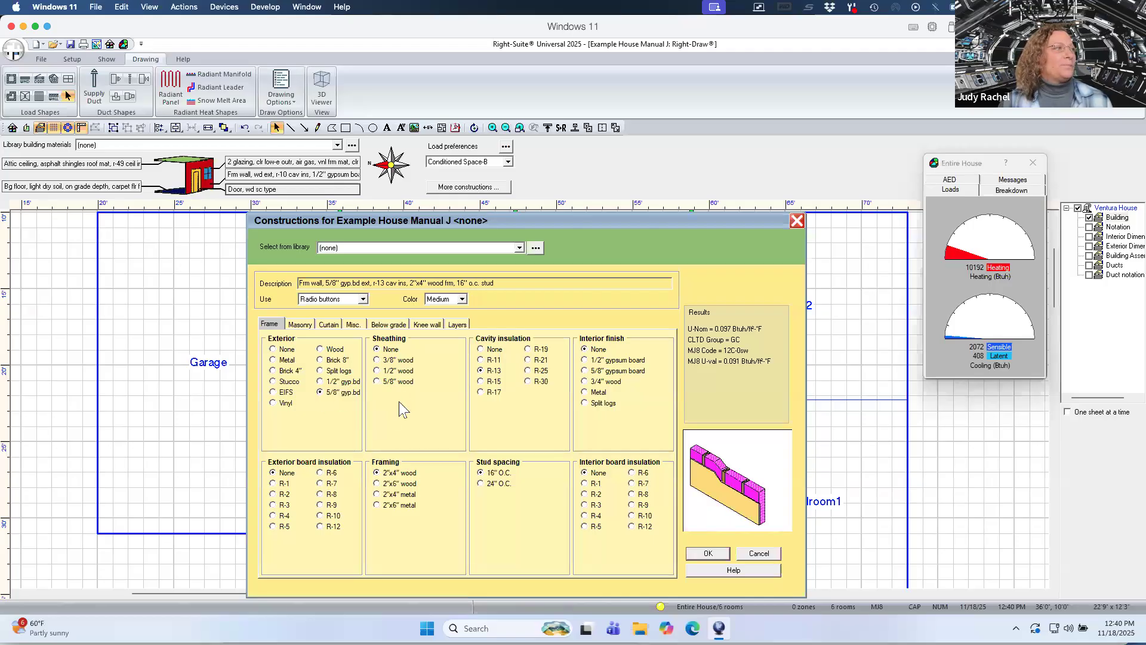
{"action": "left_click", "coordinate": [482, 350]}
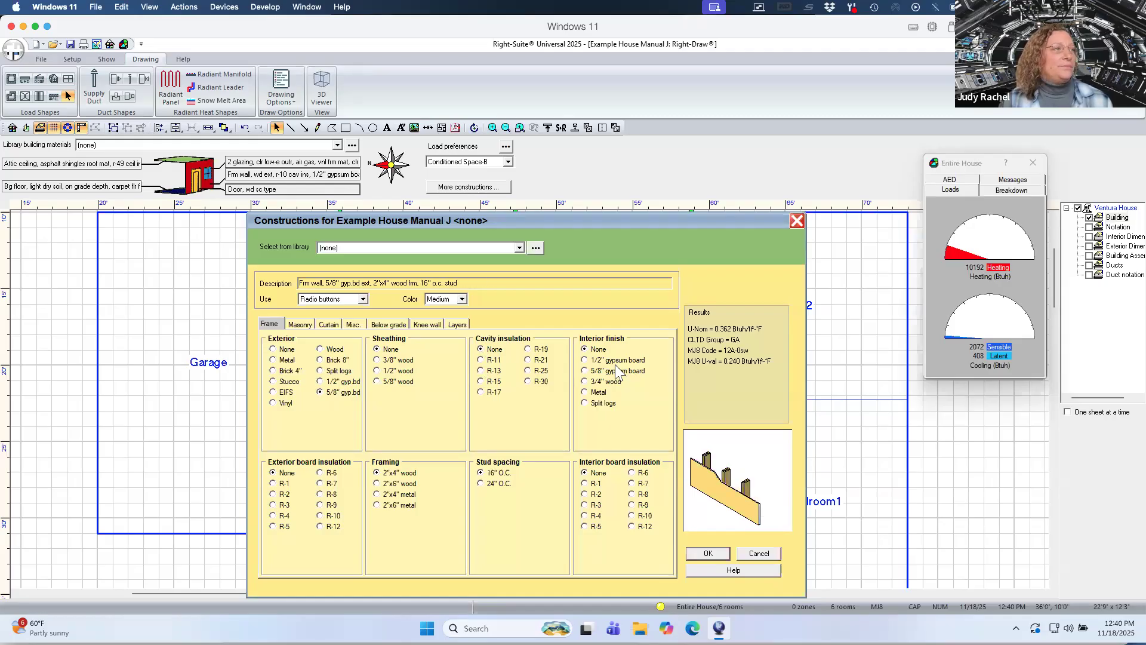
{"action": "left_click", "coordinate": [585, 360]}
{"action": "left_click", "coordinate": [462, 299]}
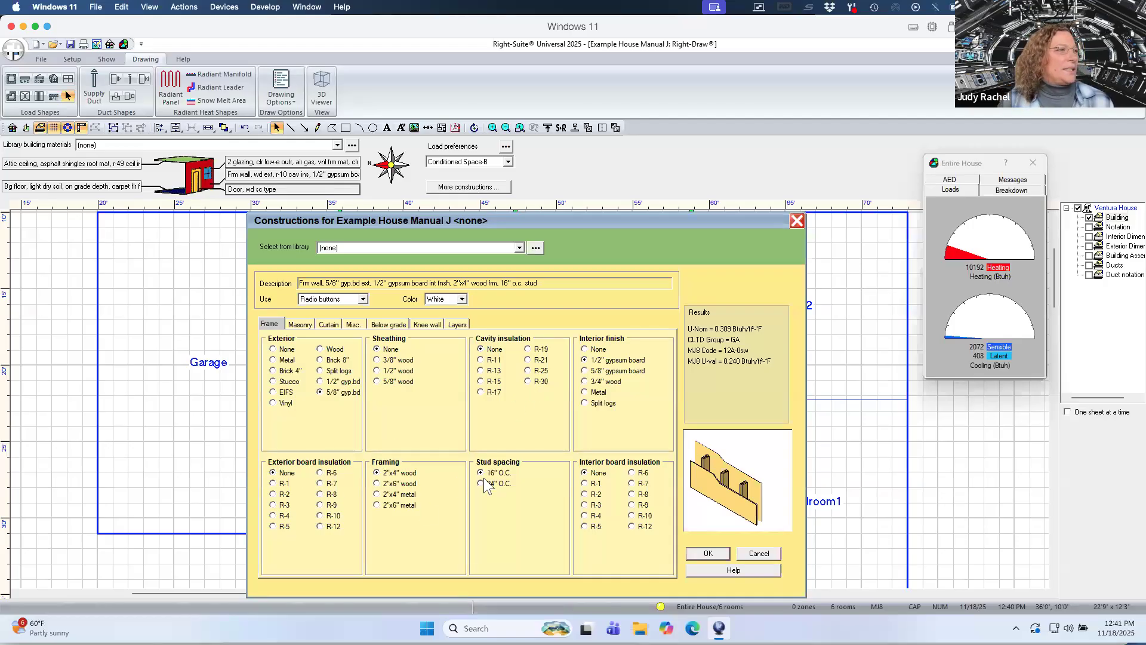
{"action": "left_click", "coordinate": [707, 552]}
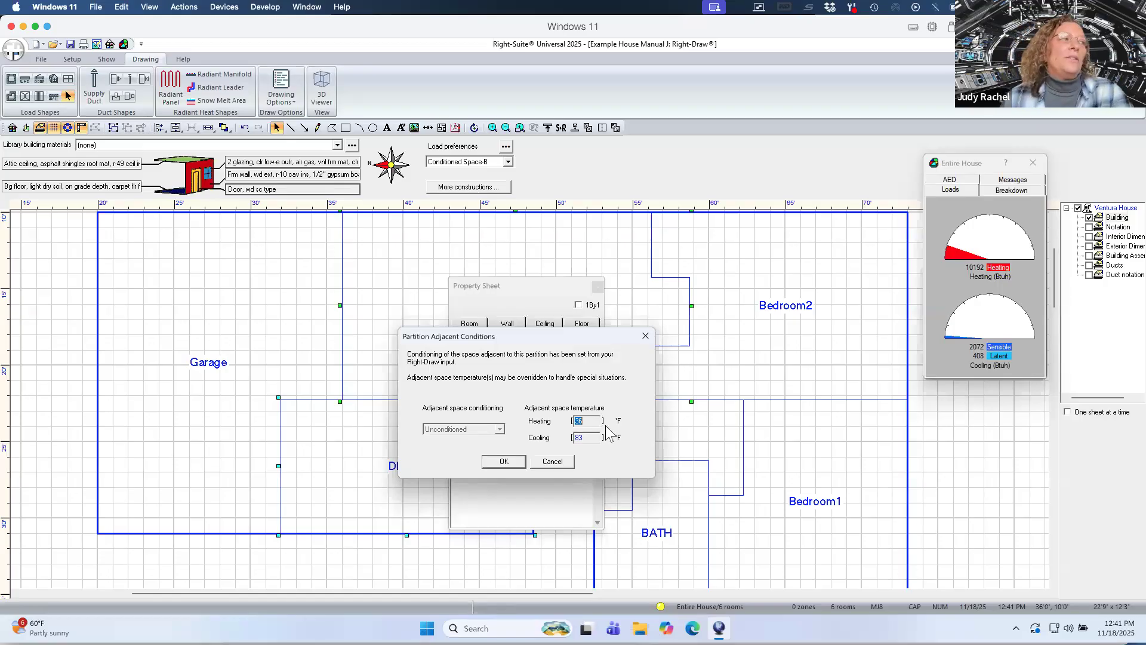
{"action": "left_click", "coordinate": [505, 461]}
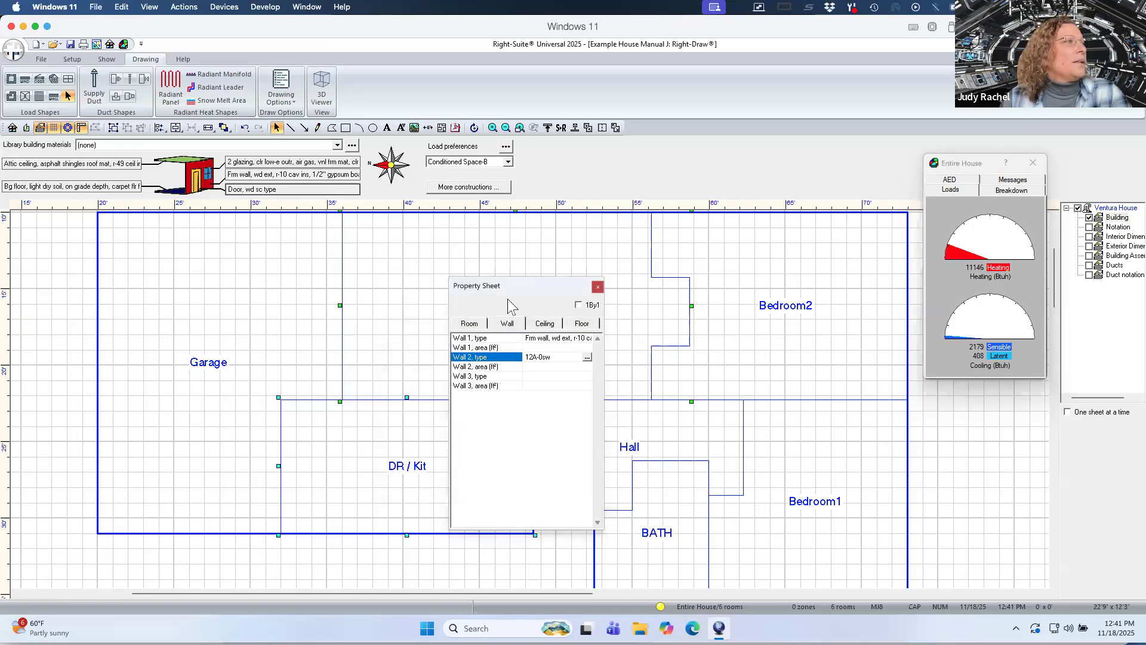
Select all rooms through the layer tree and set their room heating condition to Air only.
{"action": "left_click_drag", "start_coordinate": [543, 286], "coordinate": [345, 373]}
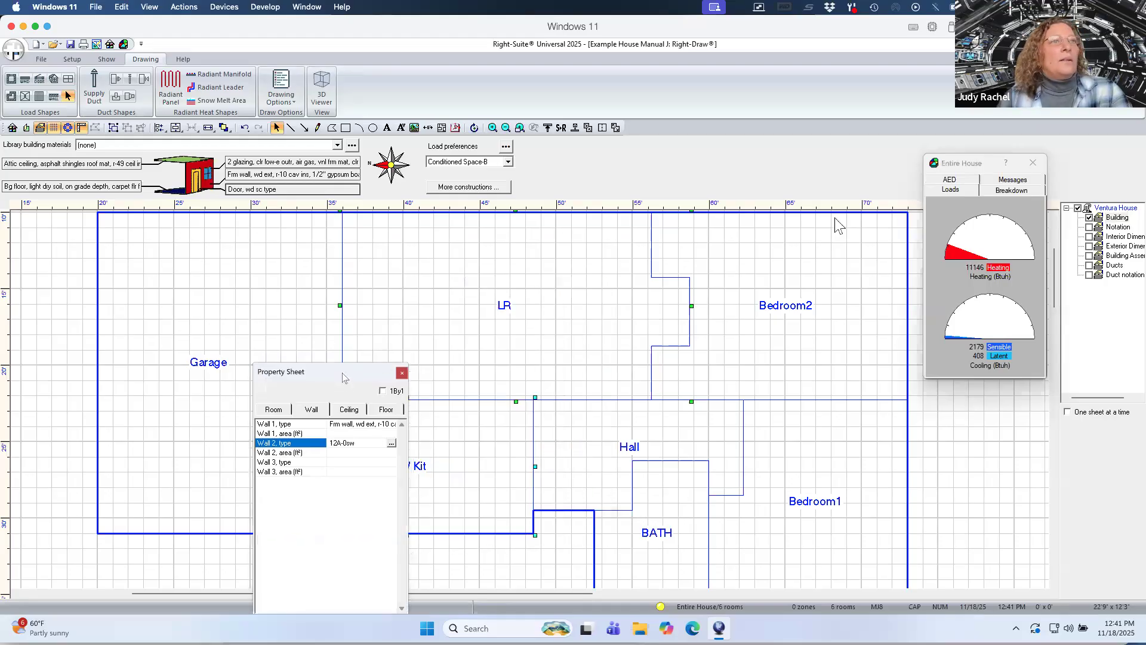
{"action": "right_click", "coordinate": [1120, 213]}
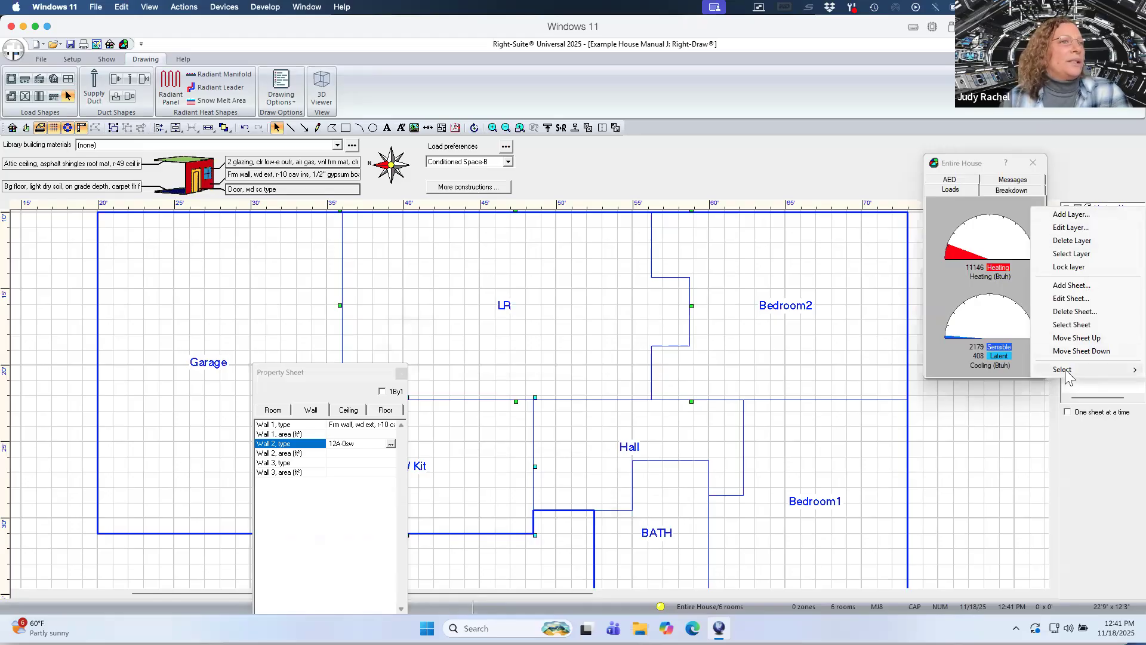
{"action": "mouse_move", "coordinate": [1069, 371]}
{"action": "left_click", "coordinate": [983, 382]}
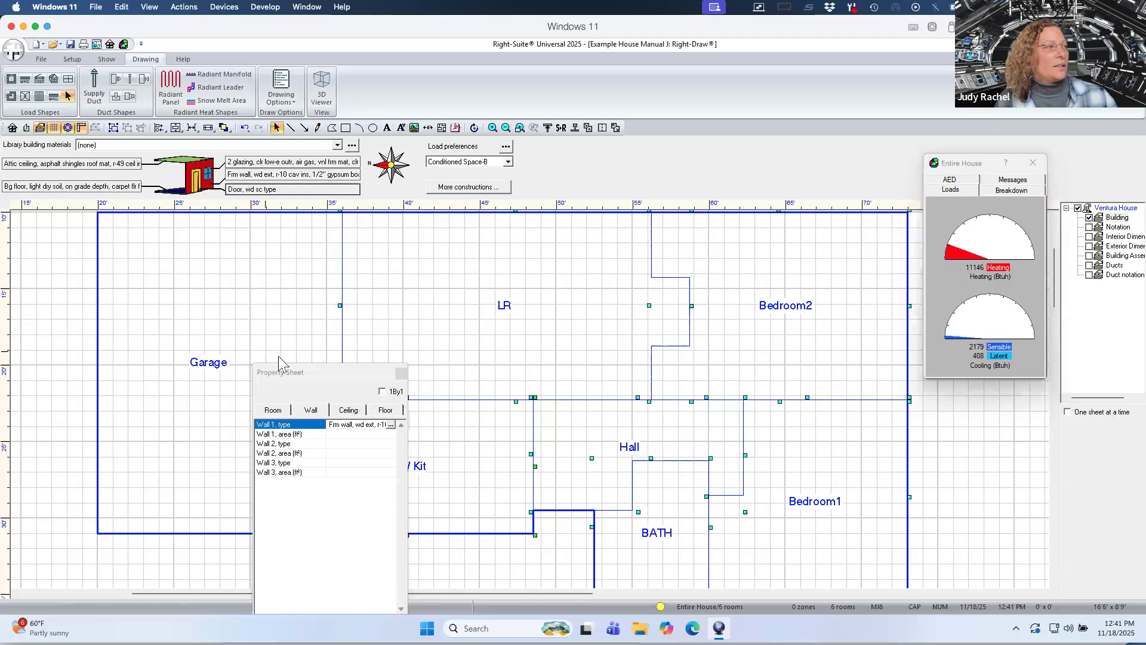
{"action": "left_click", "coordinate": [315, 377]}
{"action": "left_click_drag", "start_coordinate": [312, 370], "coordinate": [332, 319]}
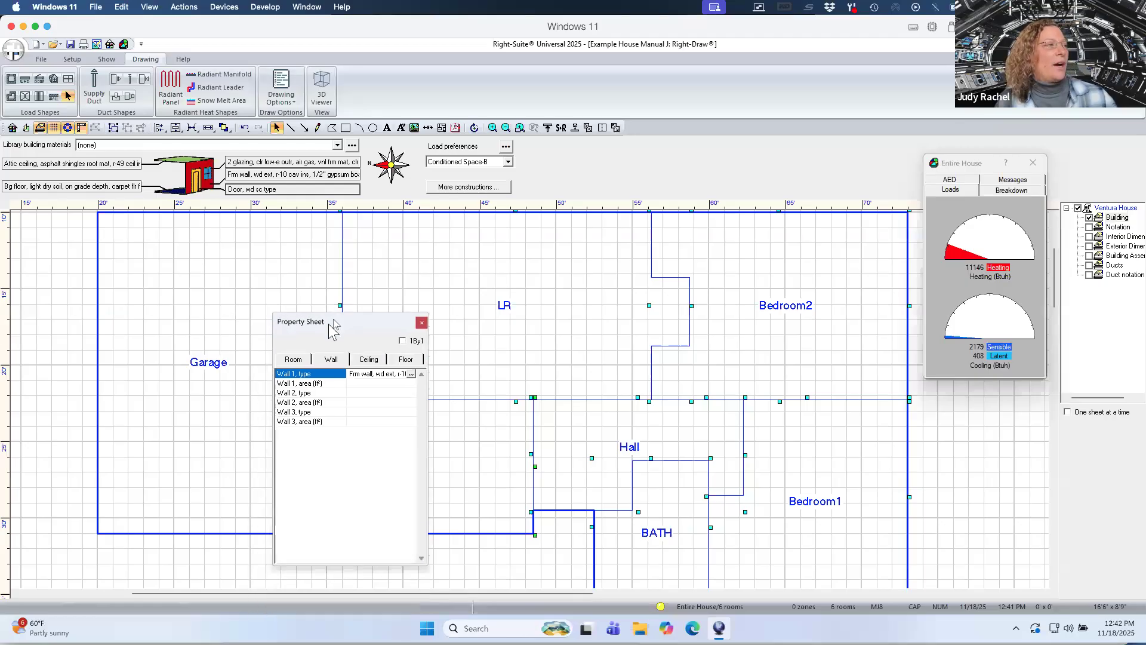
{"action": "left_click", "coordinate": [298, 359]}
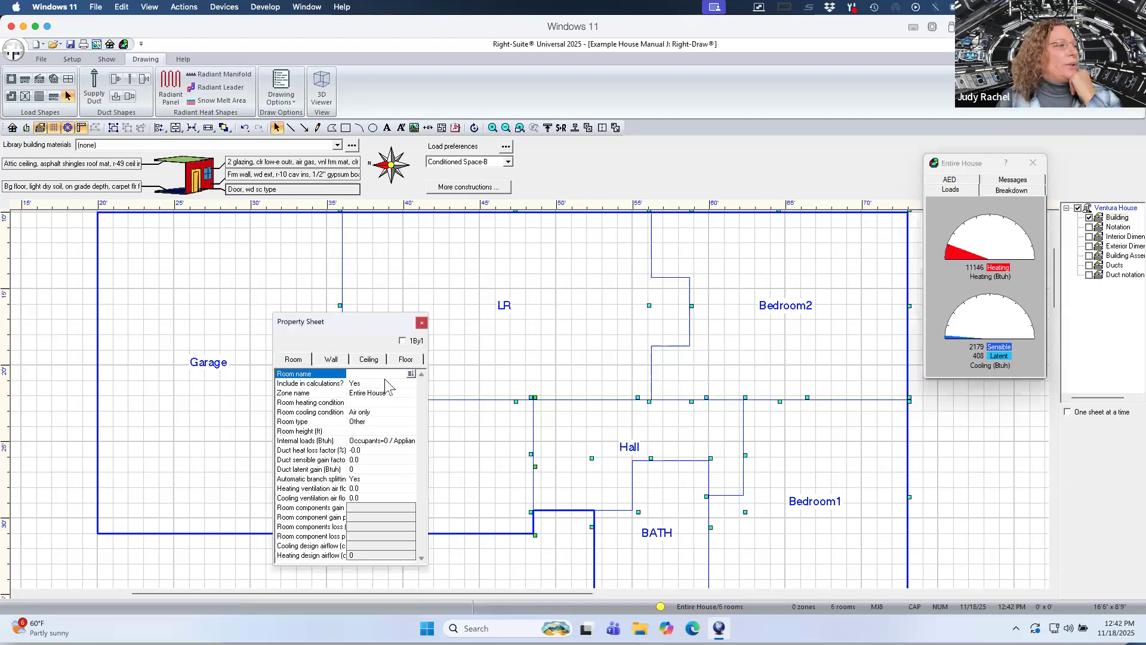
{"action": "left_click", "coordinate": [384, 403]}
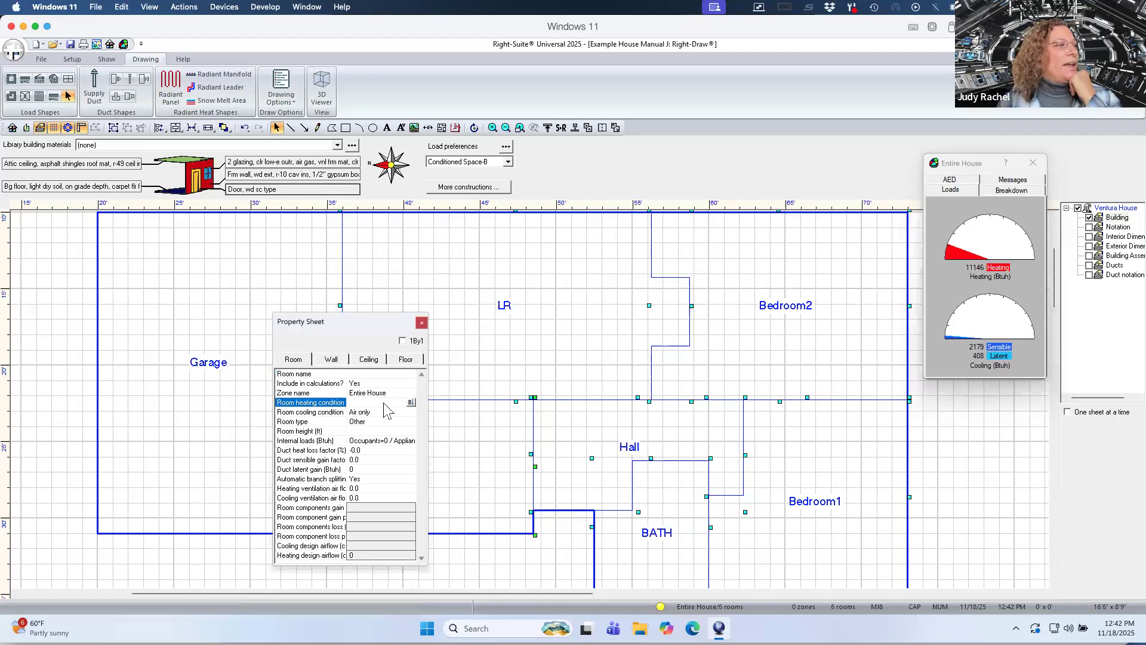
{"action": "left_click", "coordinate": [384, 403]}
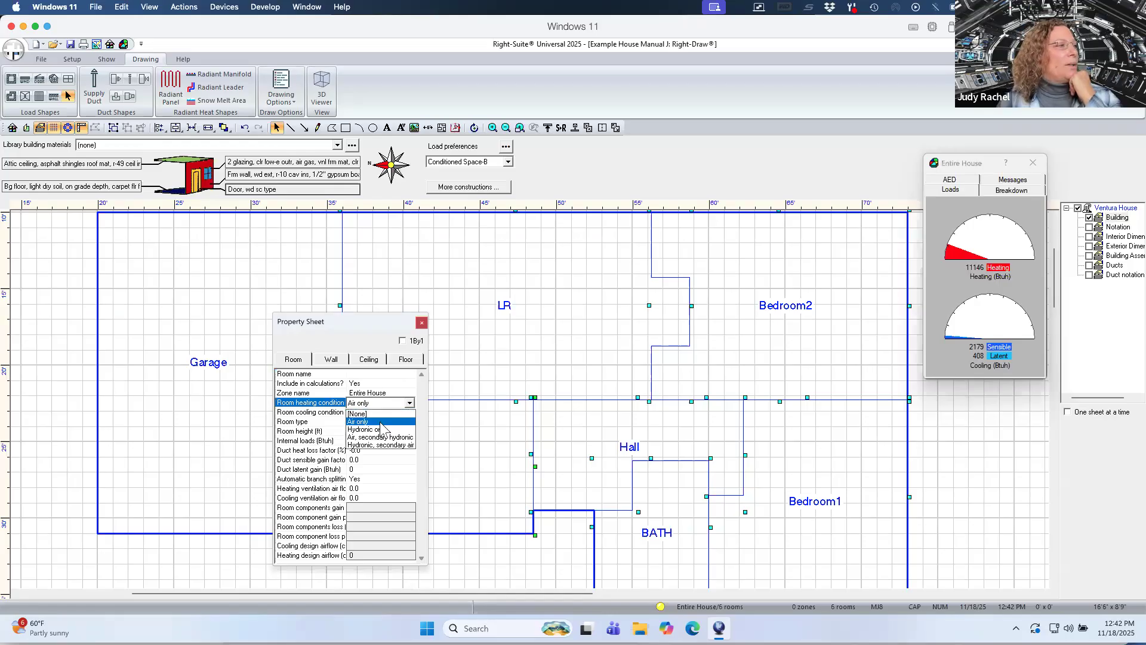
{"action": "left_click", "coordinate": [380, 422]}
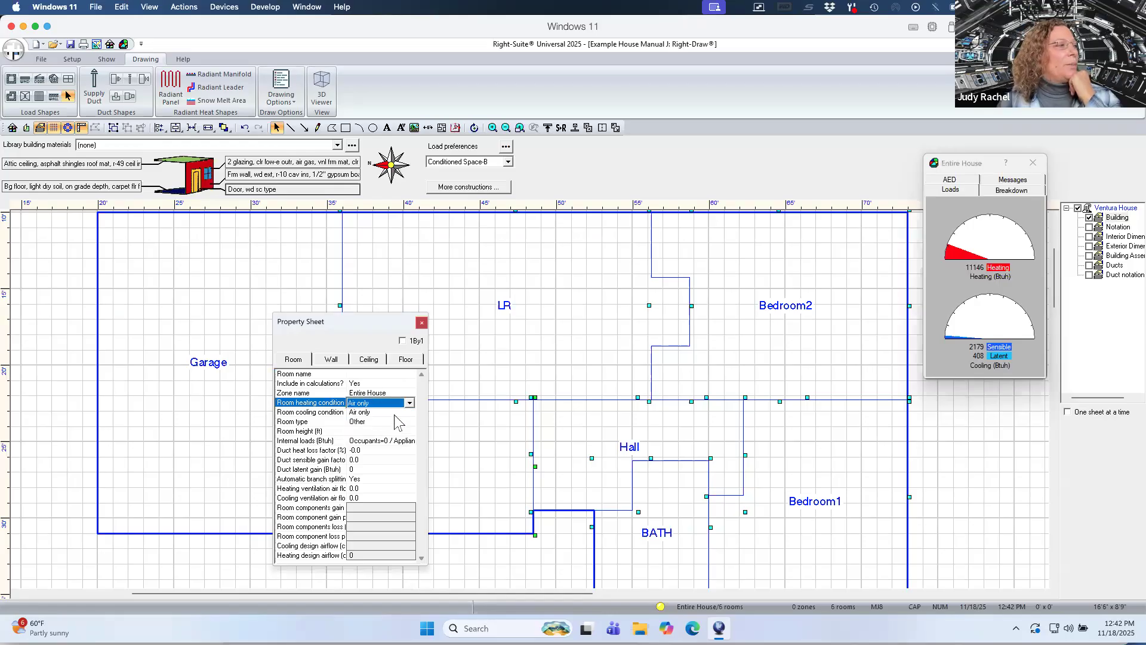
Open the DR / Kit's internal loads and close them without changes.
{"action": "left_click", "coordinate": [367, 431]}
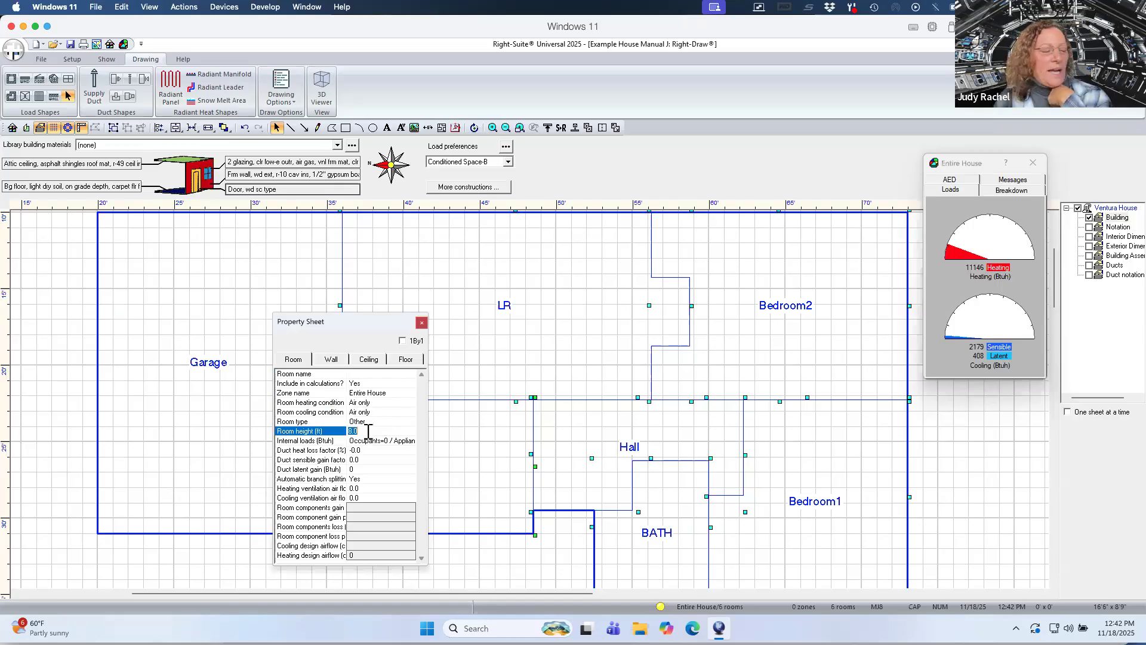
{"action": "double_click", "coordinate": [370, 442]}
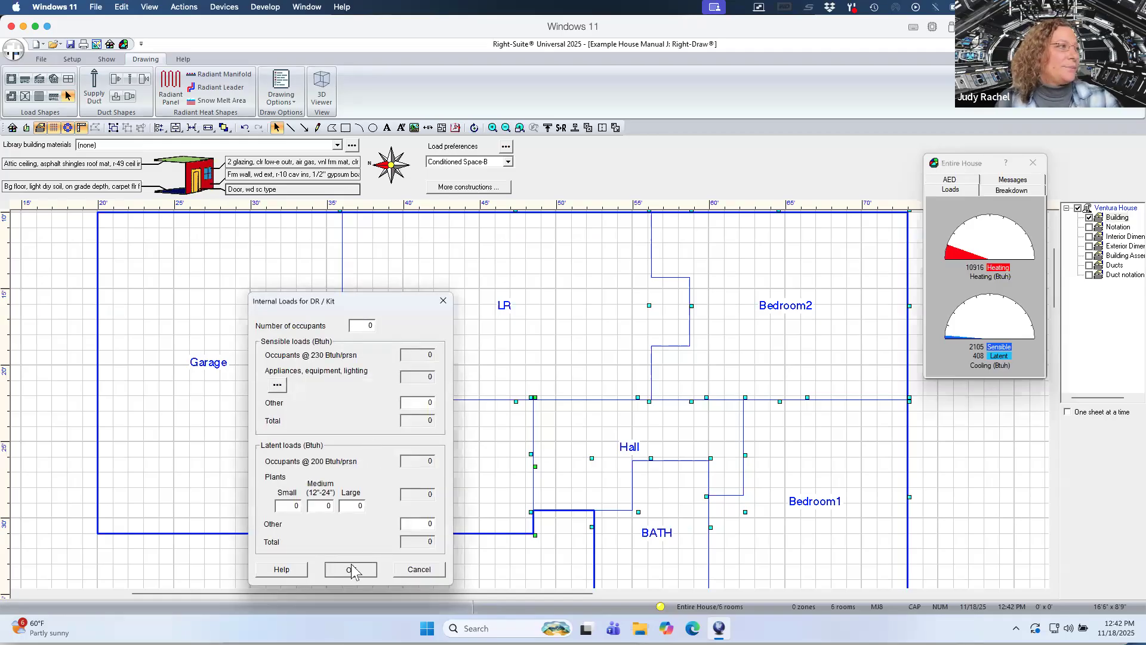
{"action": "left_click", "coordinate": [351, 570]}
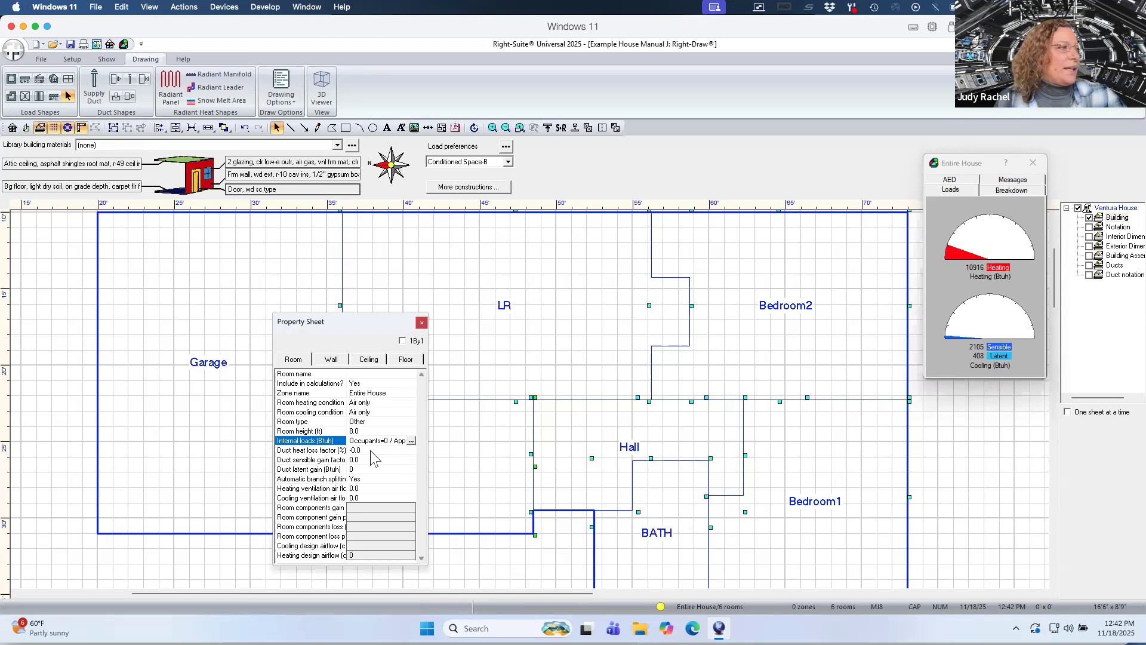
Open the duct loads and set both the supply and return duct locations to Vented attic.
{"action": "double_click", "coordinate": [373, 451]}
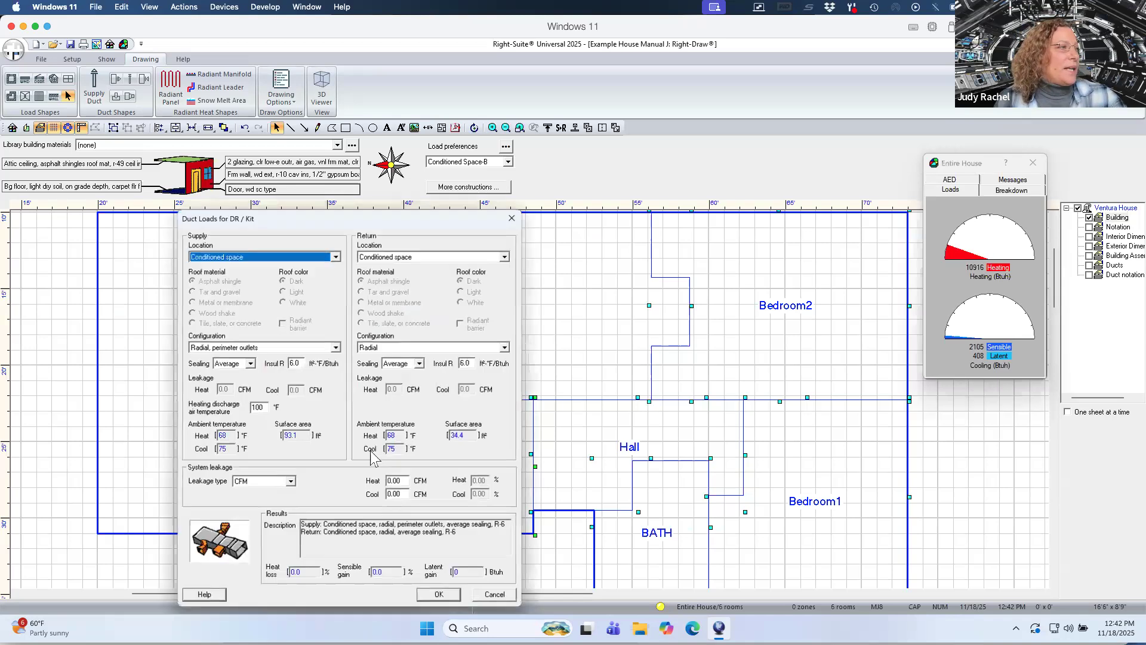
{"action": "left_click", "coordinate": [337, 257]}
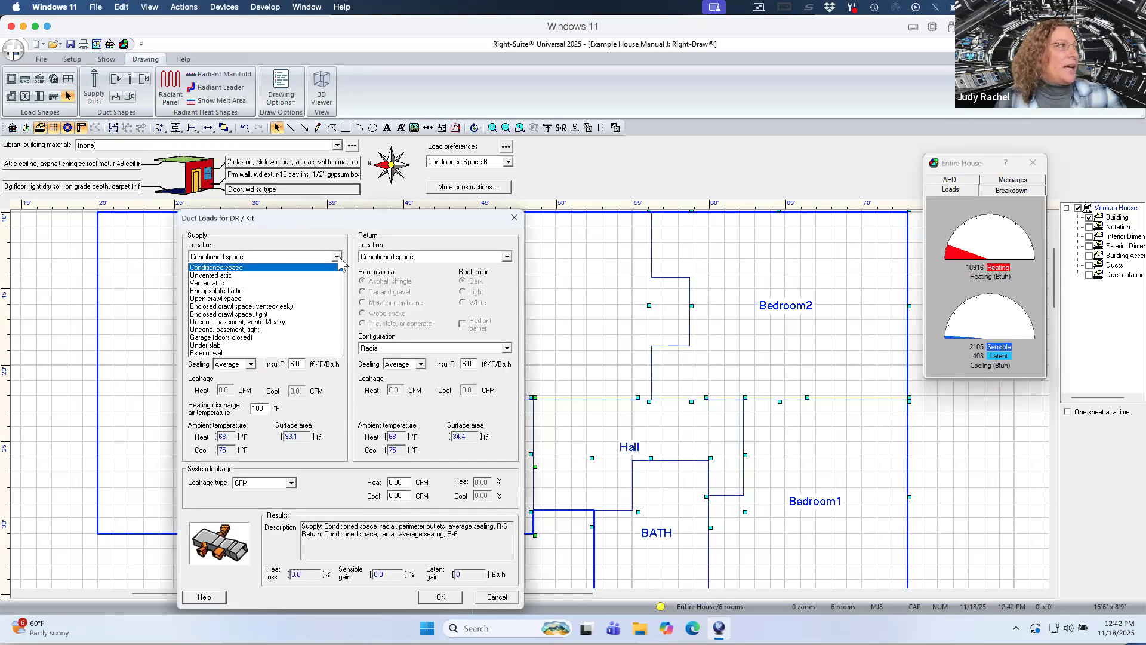
{"action": "left_click", "coordinate": [298, 284]}
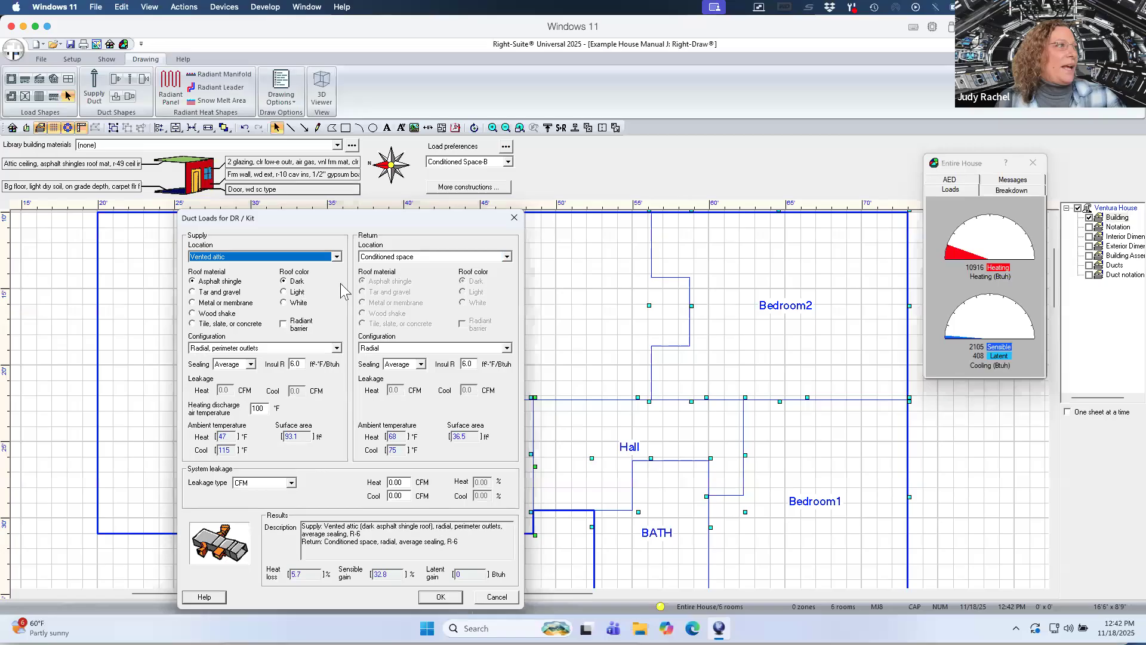
{"action": "left_click", "coordinate": [506, 257]}
{"action": "left_click", "coordinate": [500, 283]}
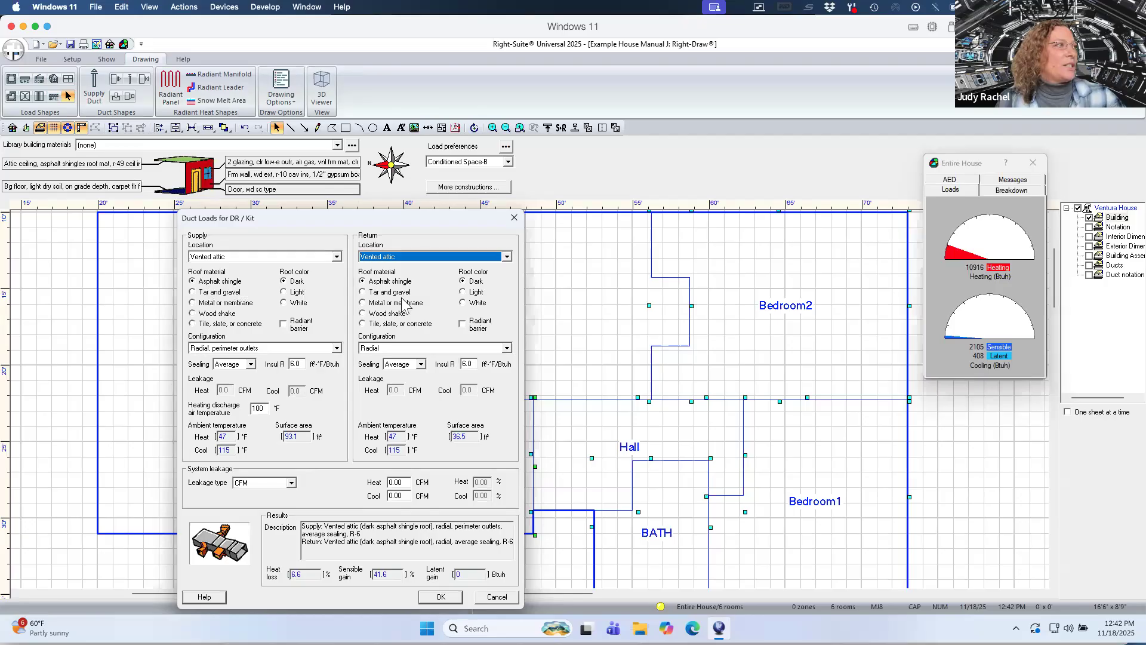
Set the supply configuration to Radial, center-of-room outlets and the return configuration to Radial, close to unit.
{"action": "left_click", "coordinate": [338, 348]}
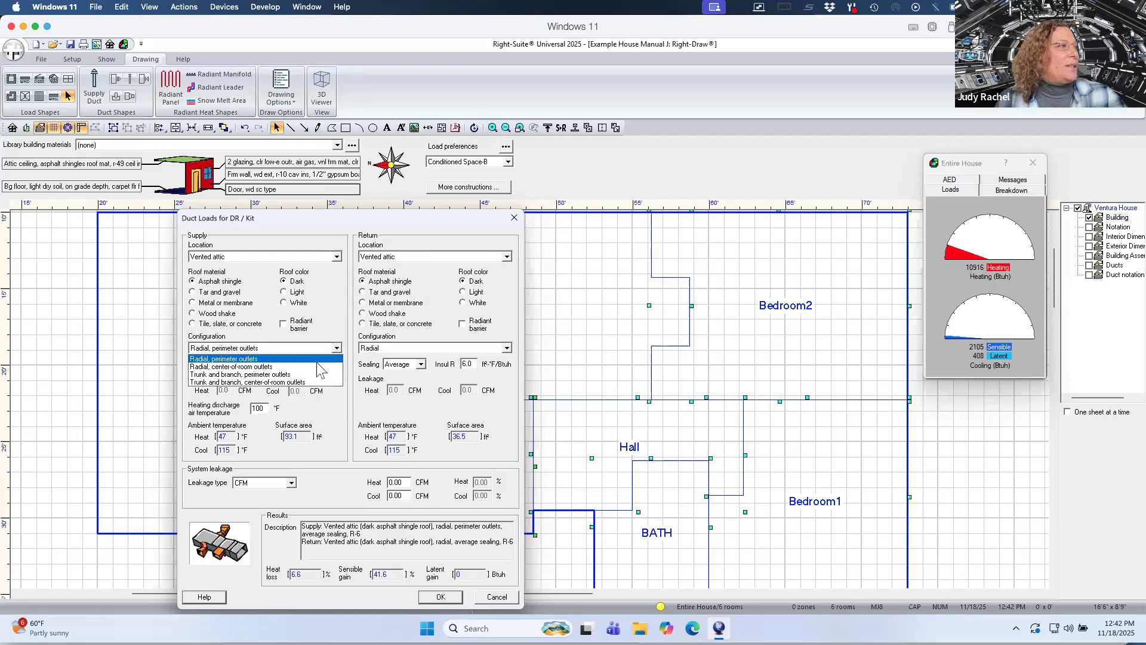
{"action": "left_click", "coordinate": [298, 366]}
{"action": "left_click", "coordinate": [507, 348]}
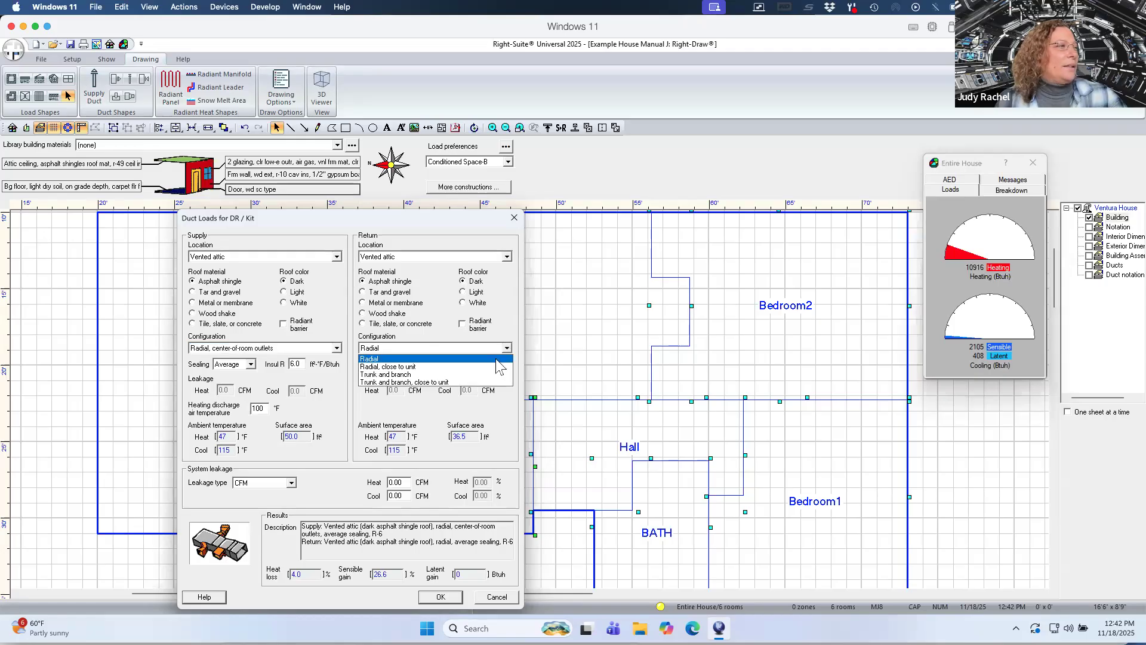
{"action": "left_click", "coordinate": [496, 366]}
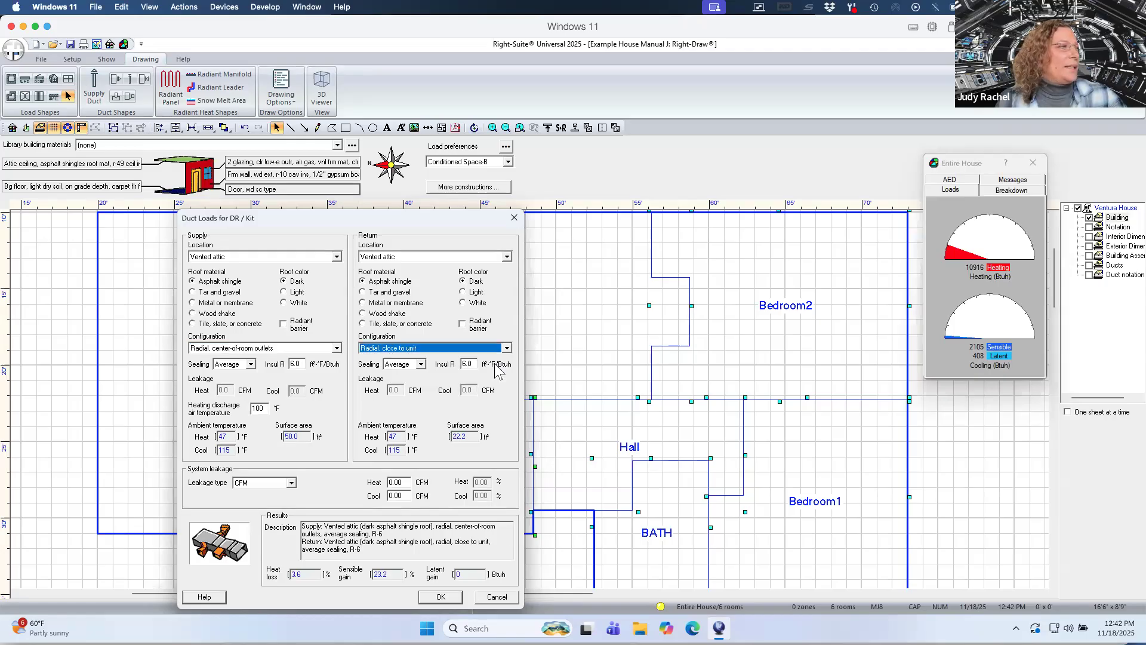
Set supply and return duct sealing to Extreme and their insulation R-value to 8.
{"action": "left_click", "coordinate": [249, 365]}
{"action": "left_click", "coordinate": [248, 375]}
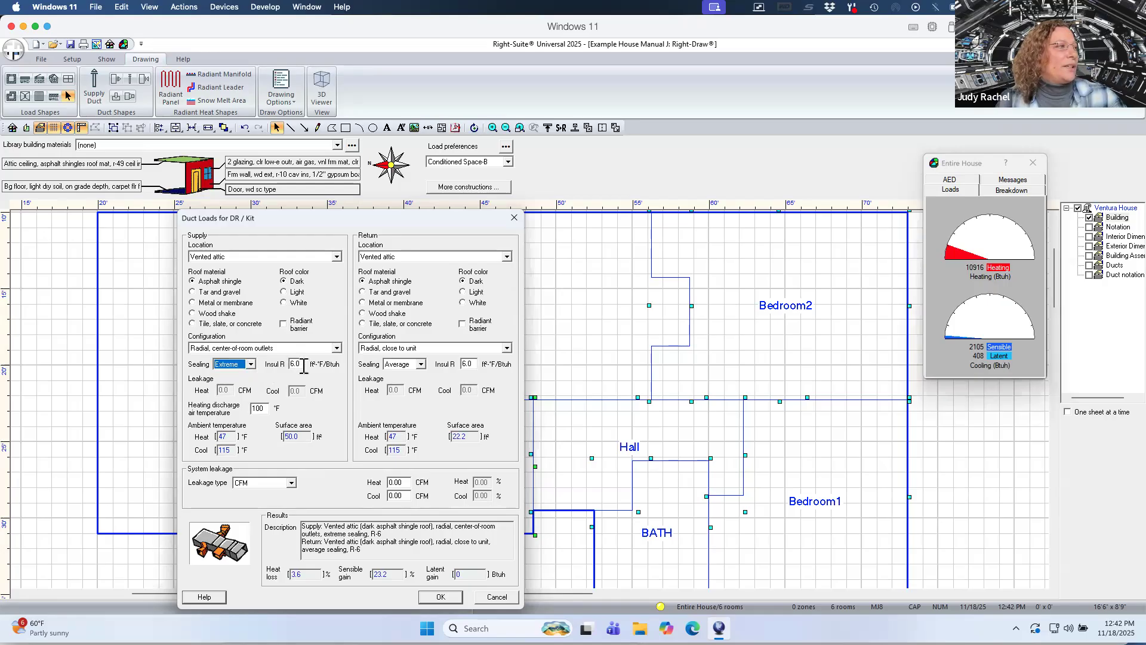
{"action": "left_click", "coordinate": [420, 365]}
{"action": "left_click", "coordinate": [399, 375]}
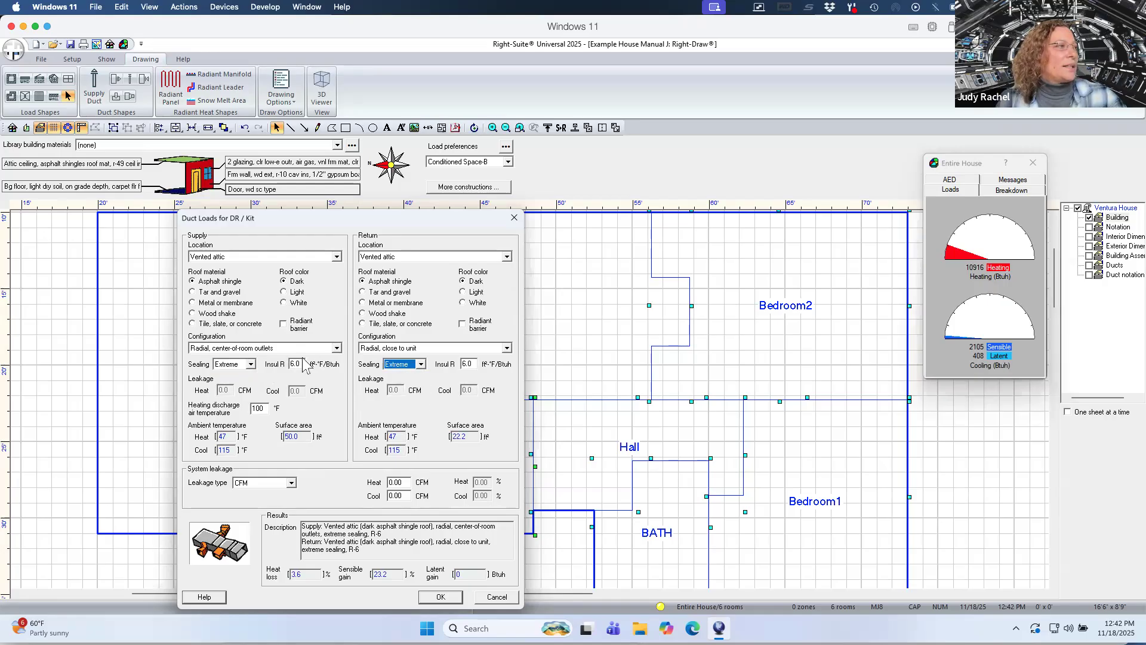
{"action": "left_click", "coordinate": [292, 363]}
{"action": "type", "text": "8"}
{"action": "left_click_drag", "start_coordinate": [466, 364], "coordinate": [460, 363]}
{"action": "type", "text": "8"}
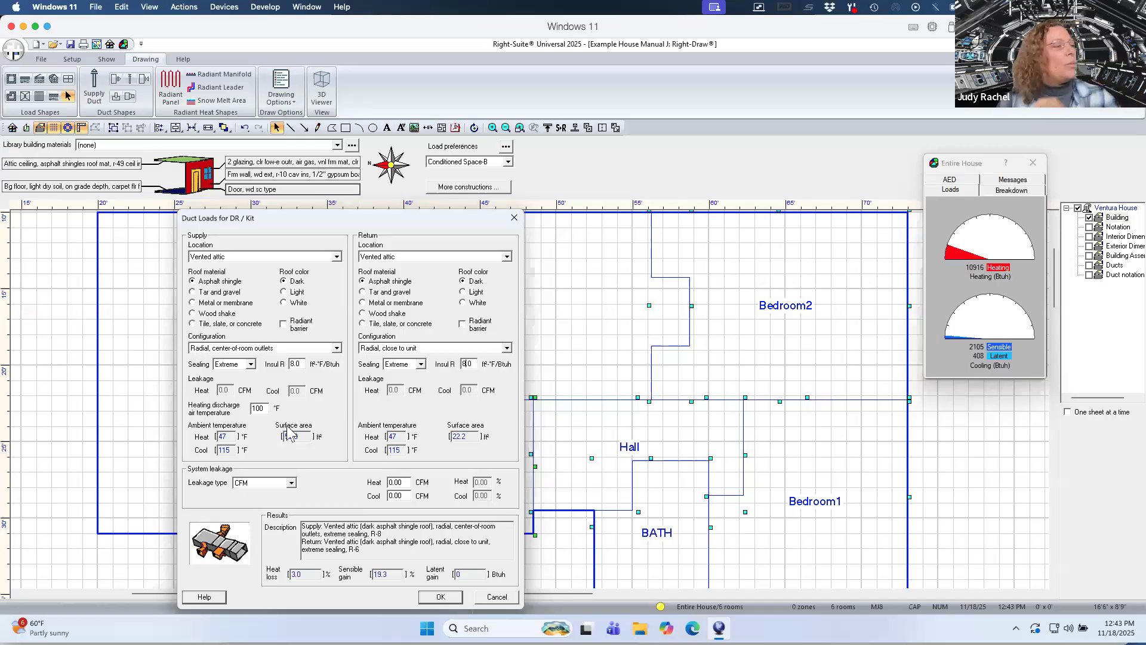
{"action": "left_click", "coordinate": [292, 483]}
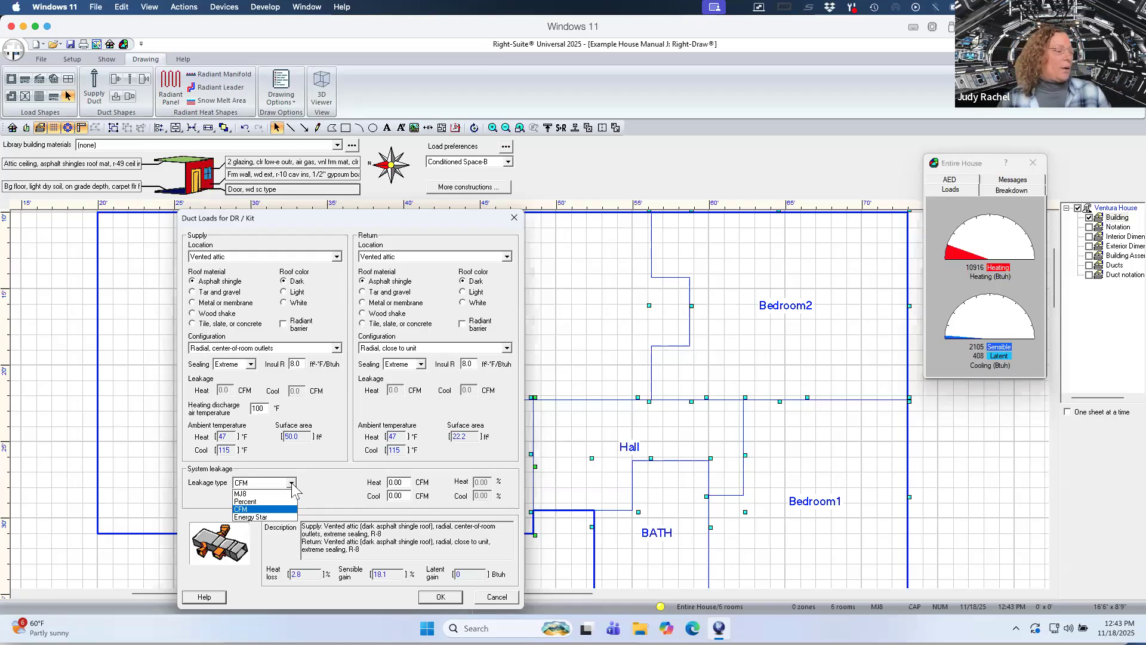
{"action": "left_click", "coordinate": [263, 502]}
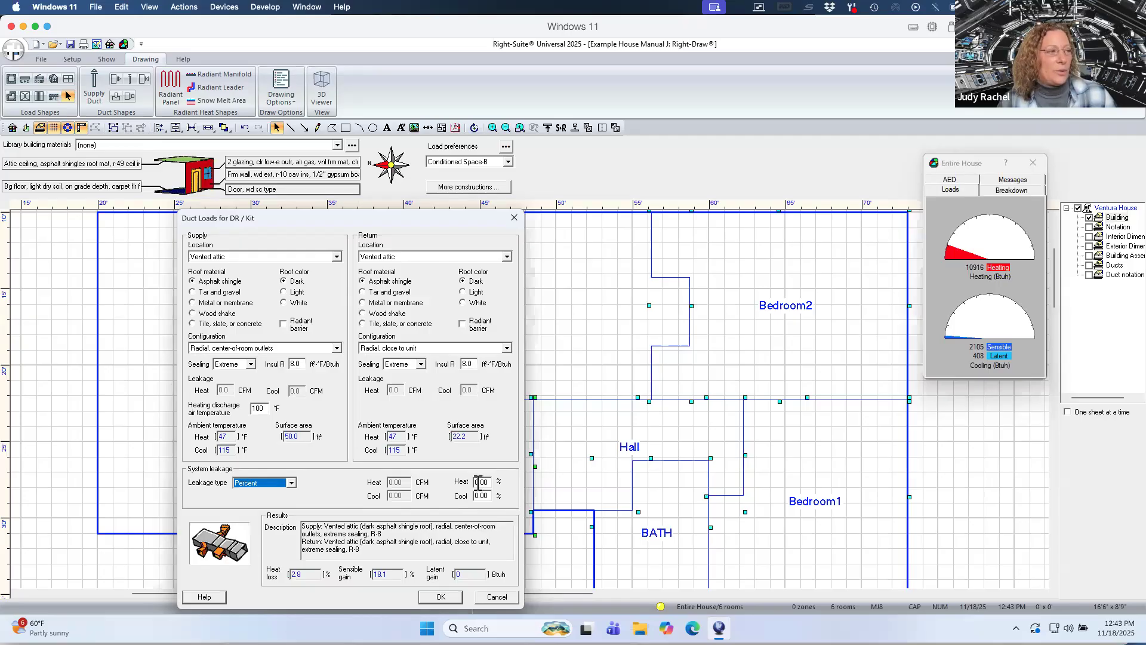
{"action": "left_click", "coordinate": [292, 482]}
{"action": "left_click", "coordinate": [276, 513]}
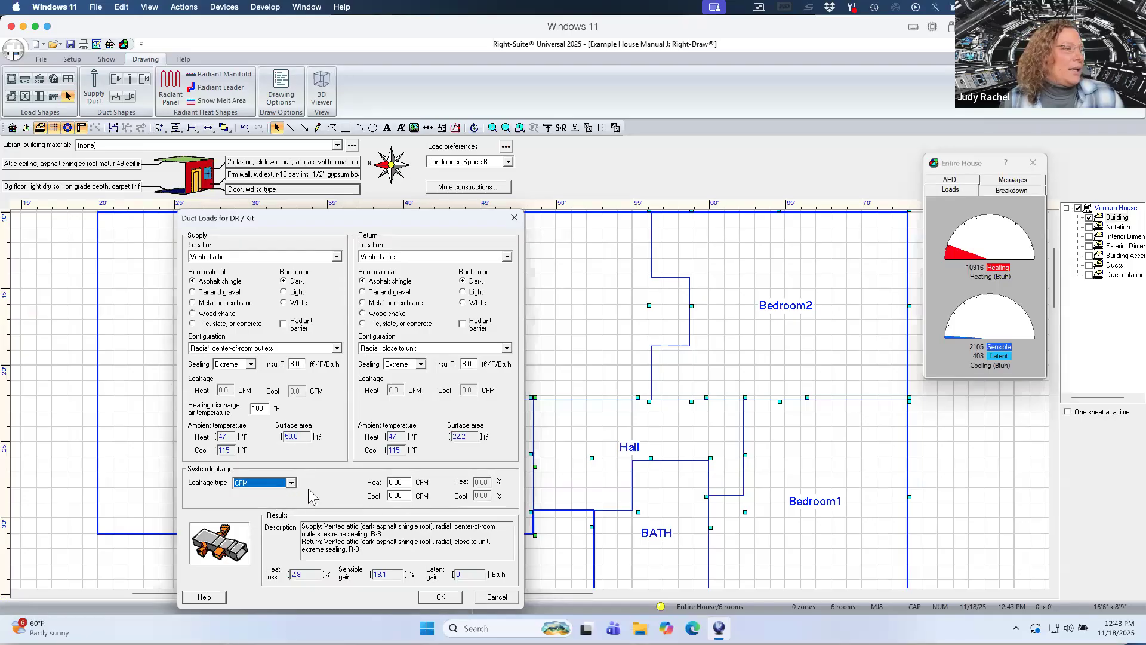
Set system leakage to 20 CFM for heating and 20 CFM for cooling and confirm the duct loads.
{"action": "left_click", "coordinate": [390, 481]}
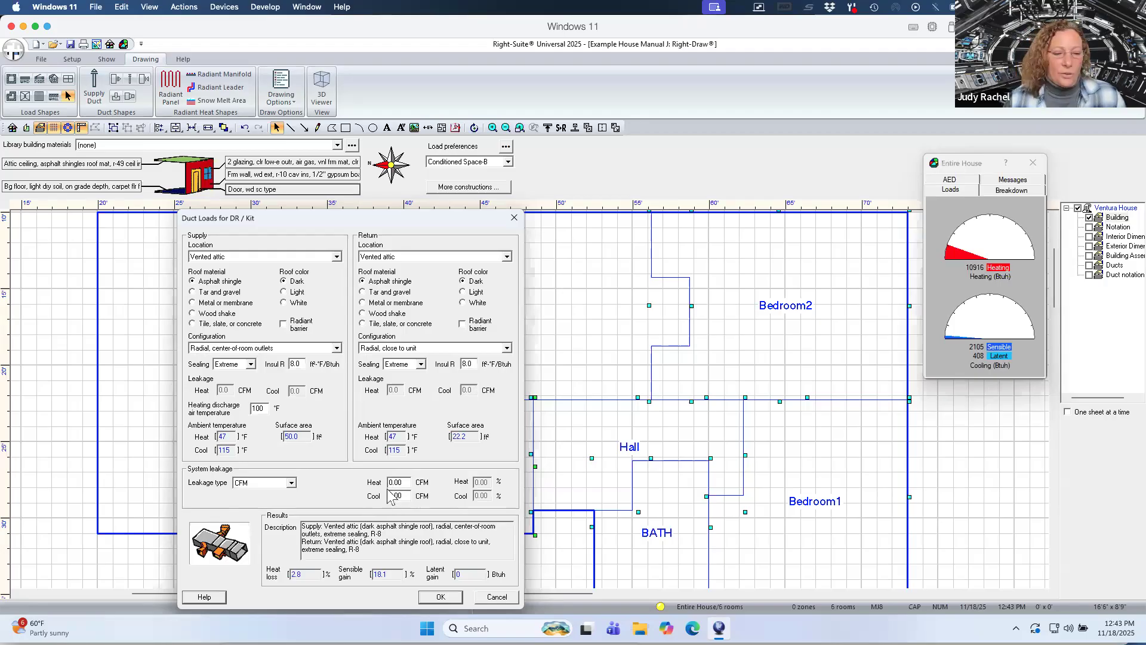
{"action": "type", "text": "2"}
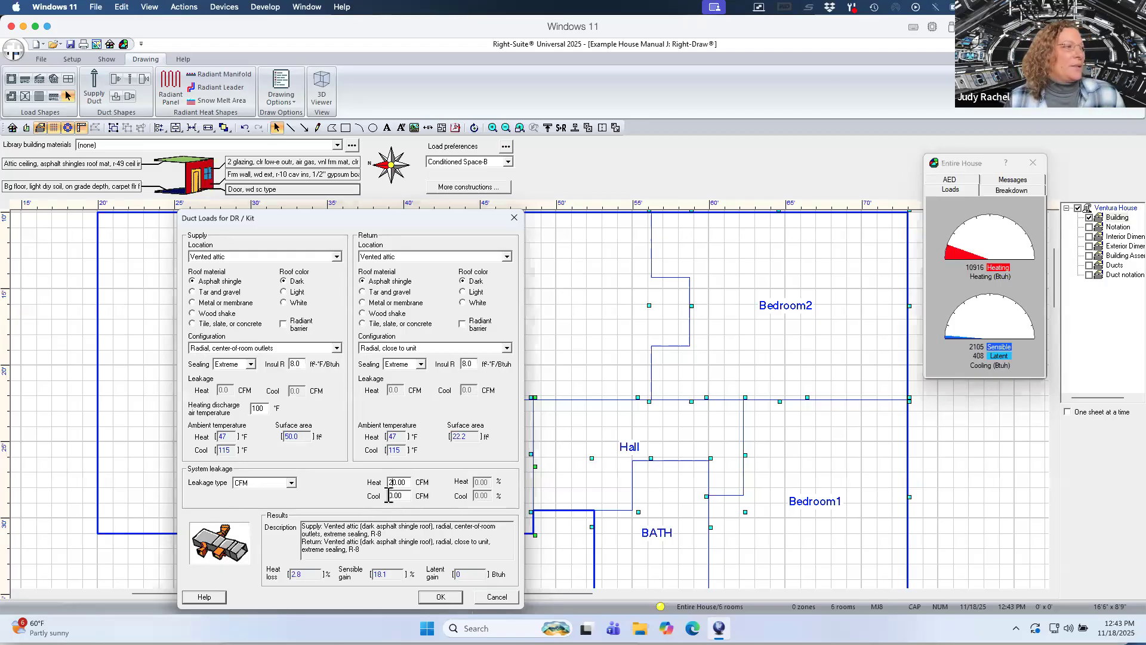
{"action": "left_click", "coordinate": [389, 495]}
{"action": "type", "text": "2"}
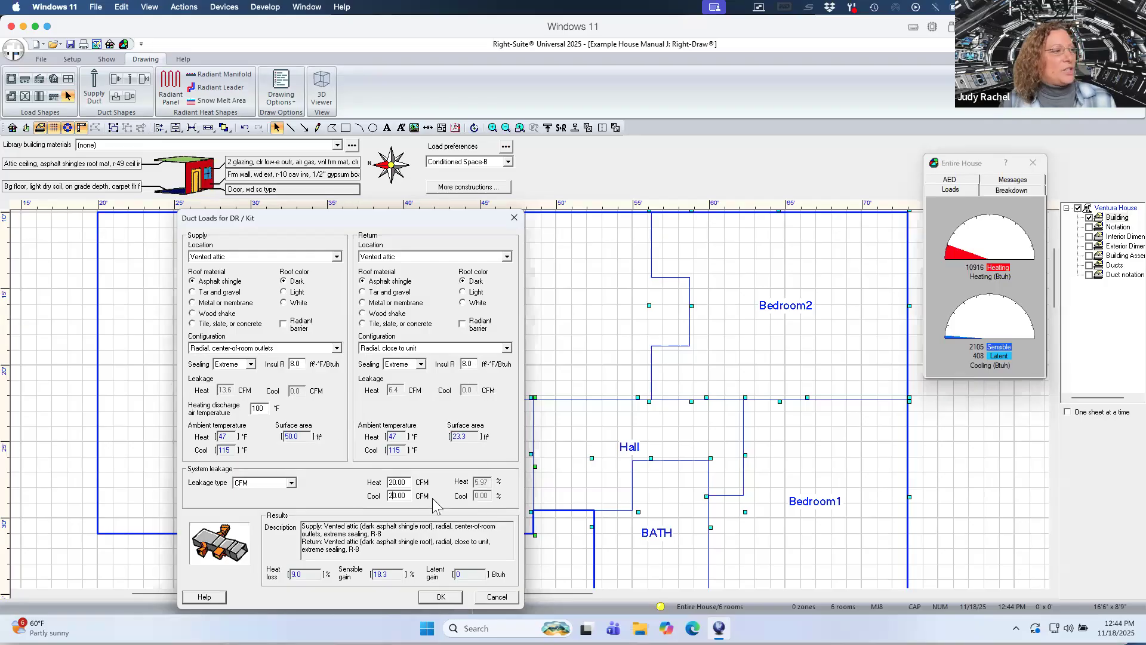
{"action": "left_click", "coordinate": [432, 598]}
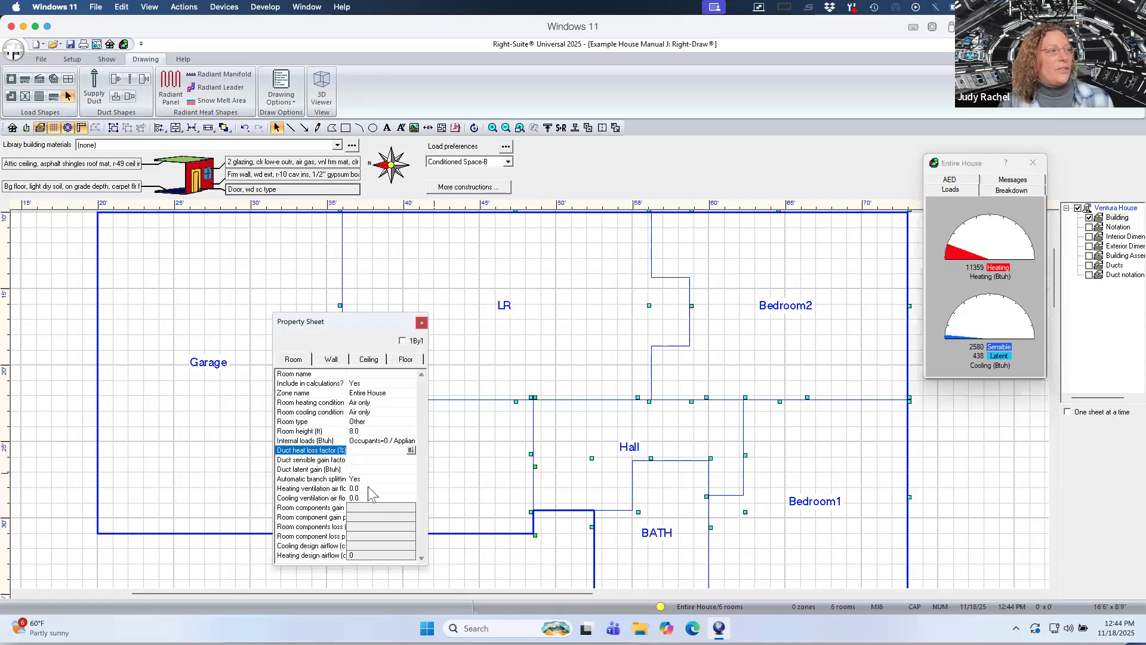
Select the LR and review its room, ceiling and floor properties.
{"action": "left_click", "coordinate": [469, 561]}
{"action": "left_click", "coordinate": [500, 371]}
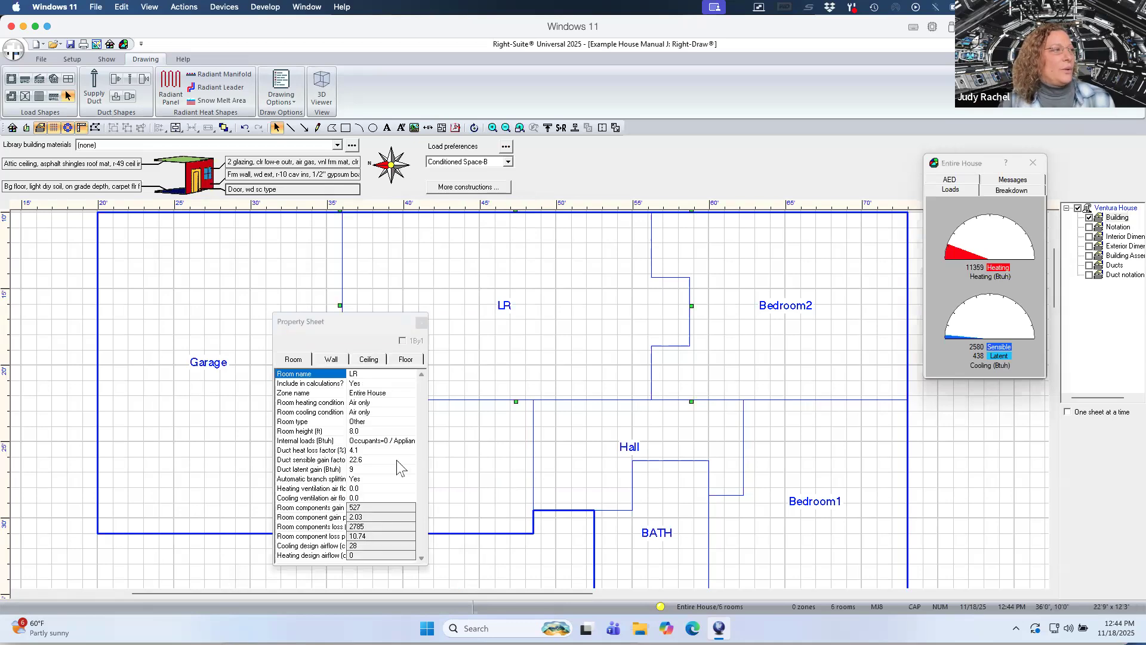
{"action": "left_click", "coordinate": [370, 488]}
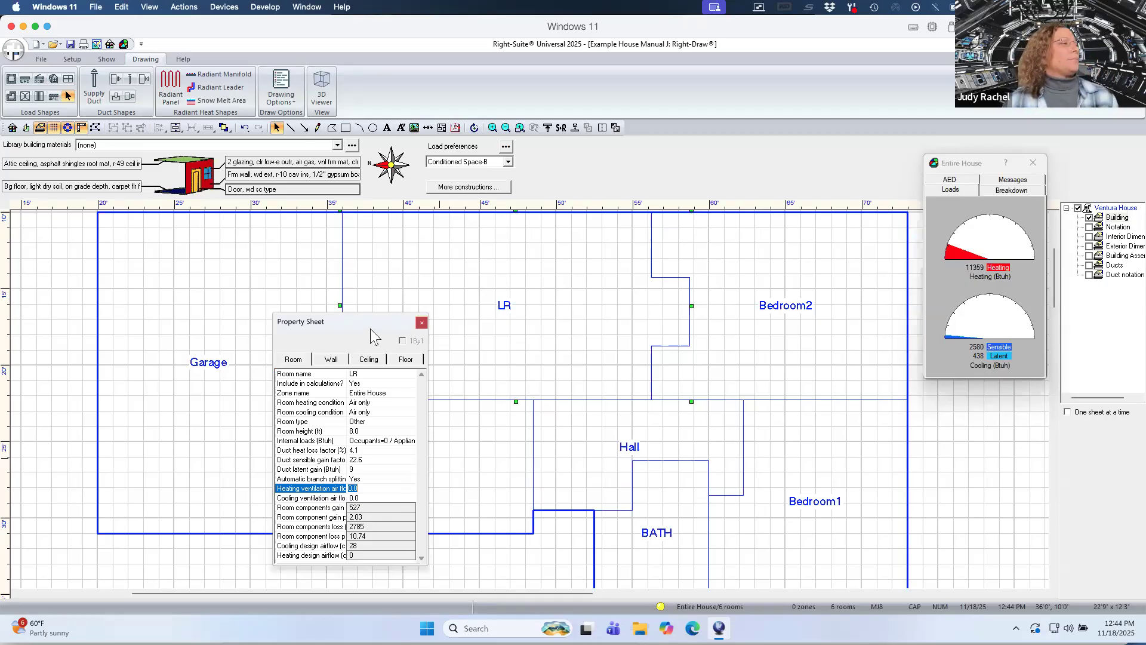
{"action": "left_click", "coordinate": [372, 360]}
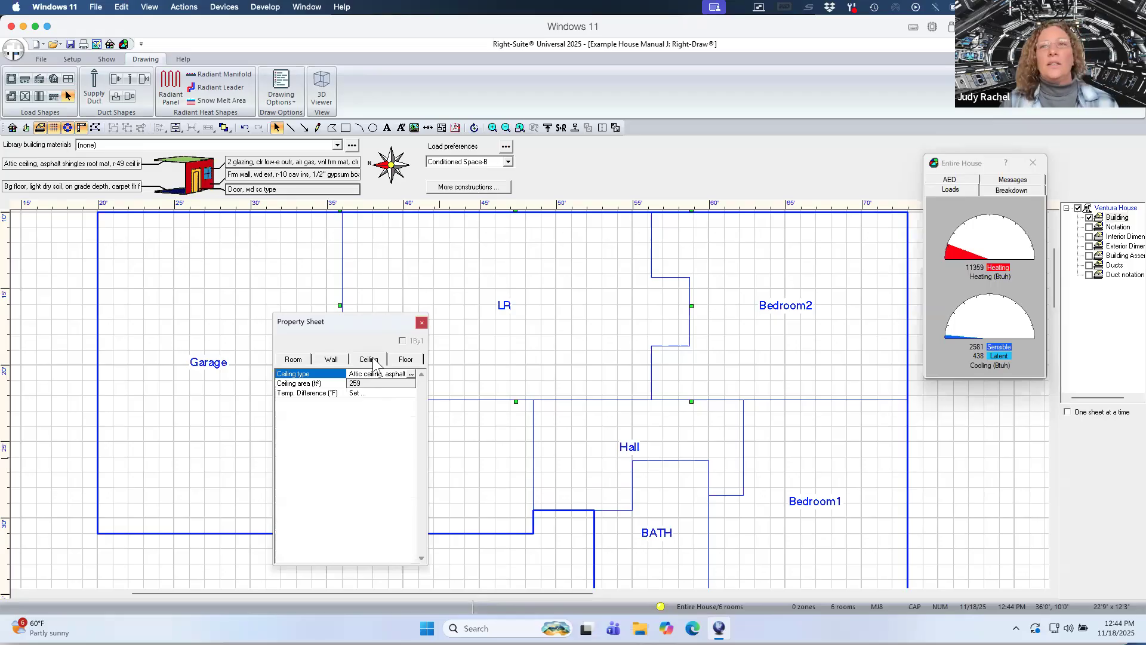
{"action": "left_click", "coordinate": [406, 360]}
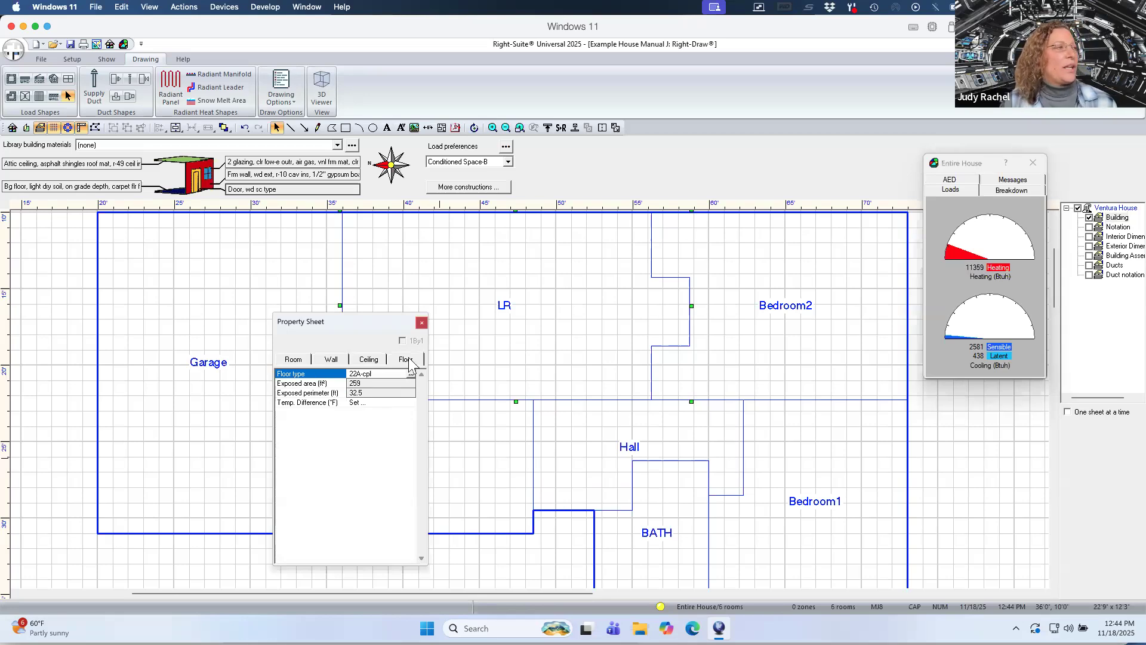
Select the DR / Kit and change its floor construction's finish to vinyl.
{"action": "left_click", "coordinate": [543, 452]}
{"action": "left_click_drag", "start_coordinate": [397, 329], "coordinate": [230, 337]}
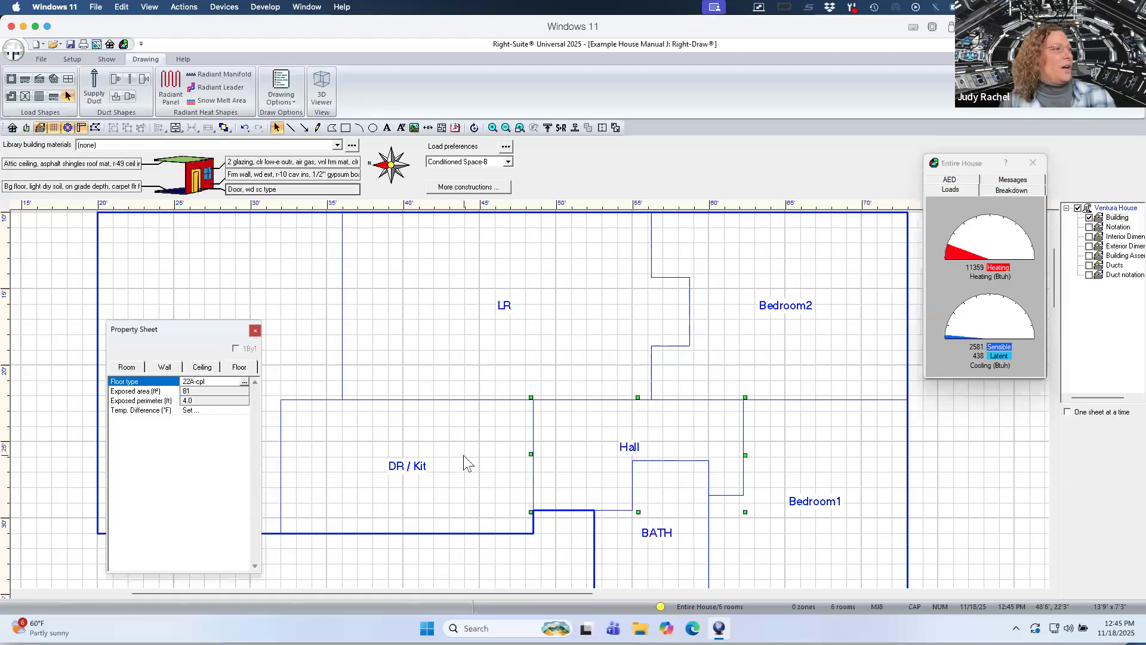
{"action": "left_click", "coordinate": [478, 472], "text": "shift"}
{"action": "left_click", "coordinate": [653, 557], "text": "shift"}
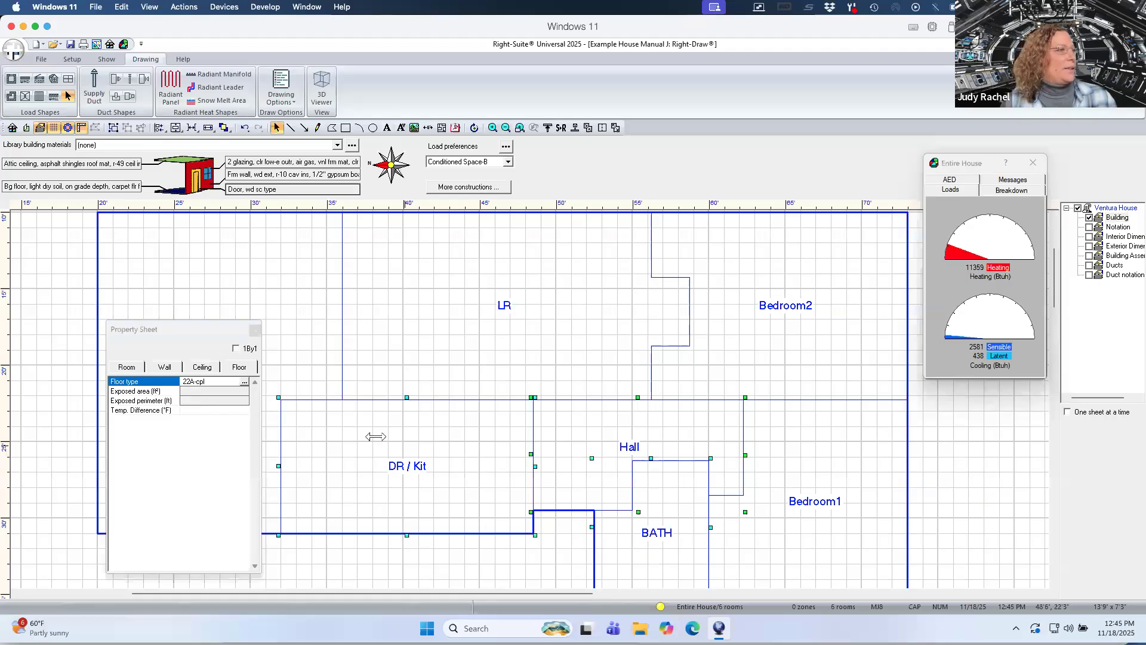
{"action": "left_click", "coordinate": [245, 382]}
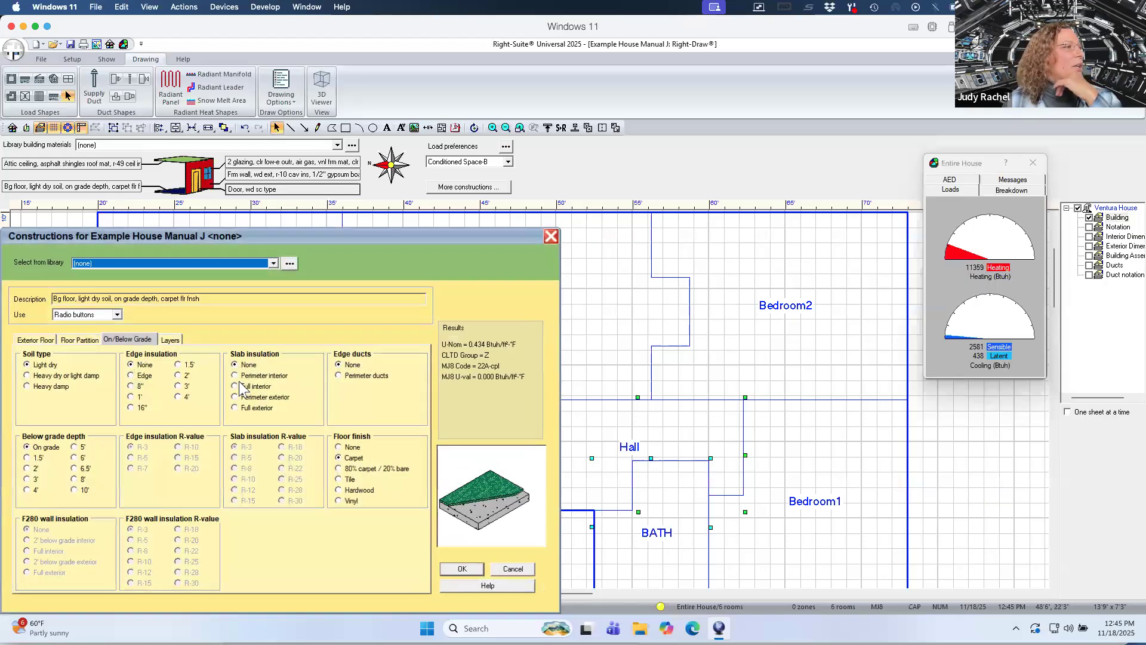
{"action": "left_click", "coordinate": [339, 500]}
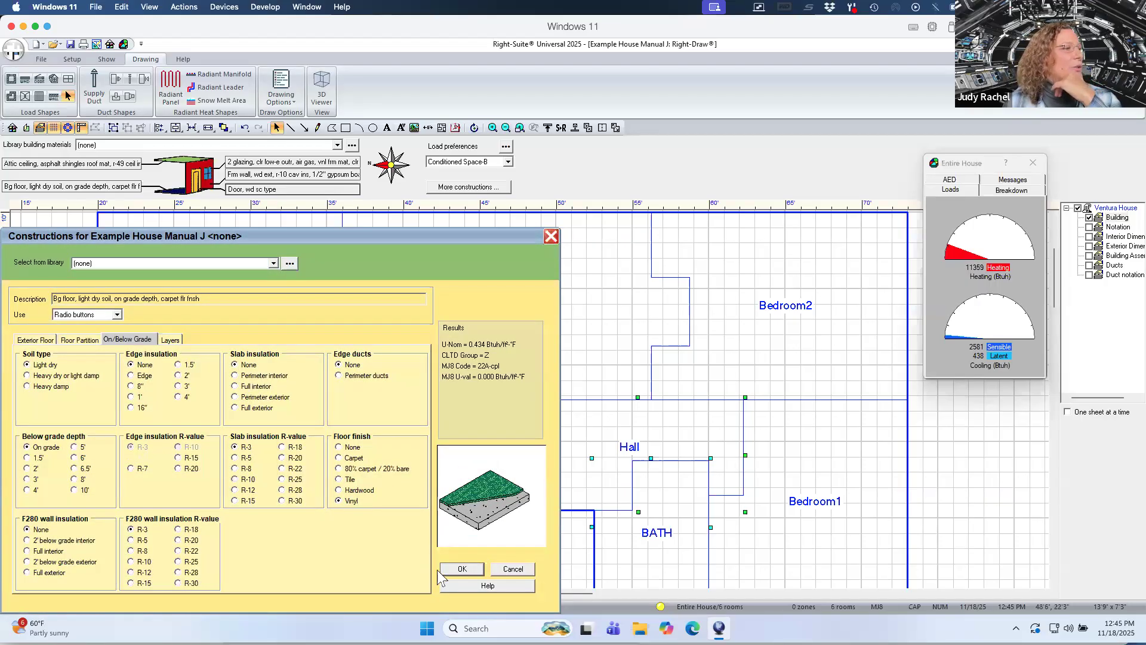
{"action": "left_click", "coordinate": [450, 569]}
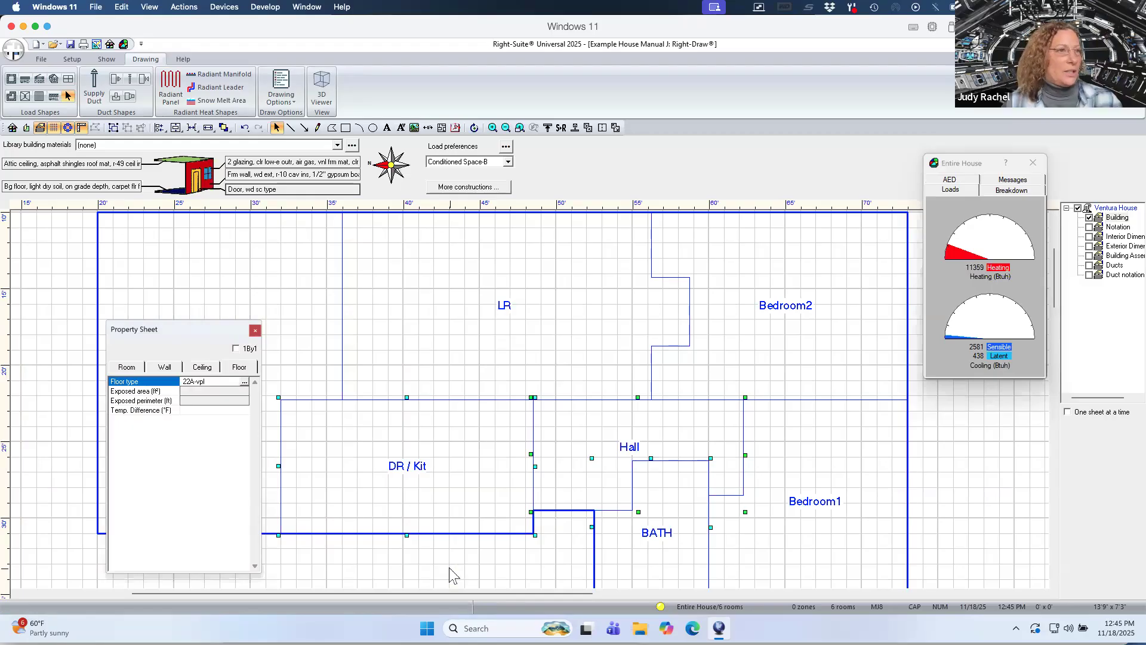
Turn on the Notation layer to show the window and door notations on the drawing.
{"action": "left_click", "coordinate": [446, 562]}
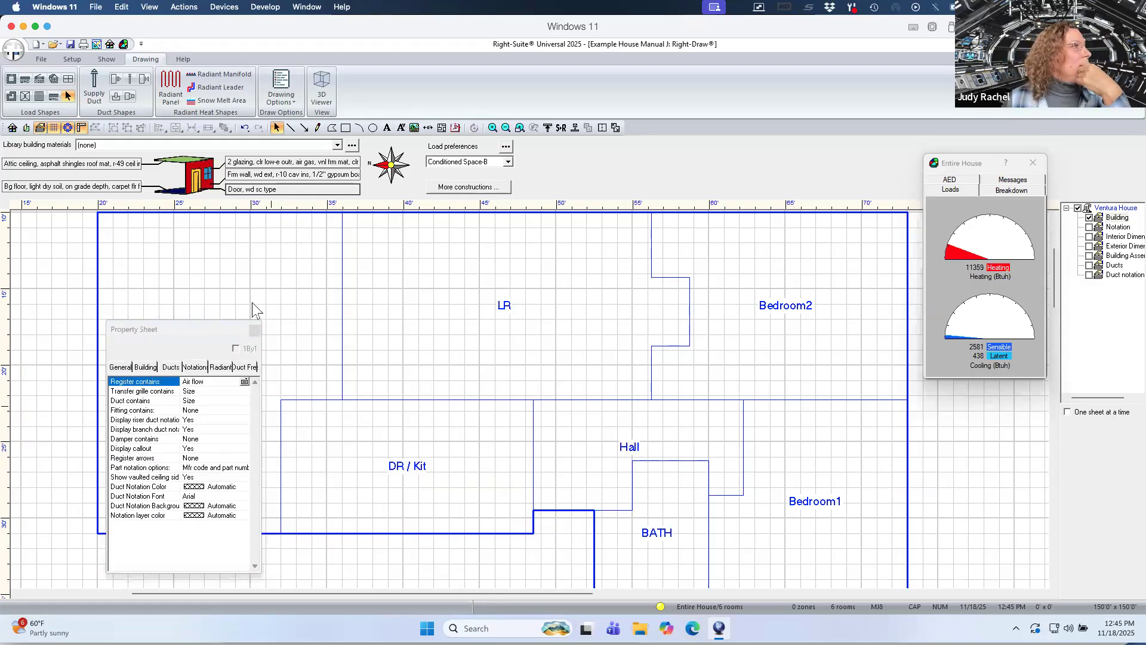
{"action": "left_click_drag", "start_coordinate": [207, 326], "coordinate": [405, 251]}
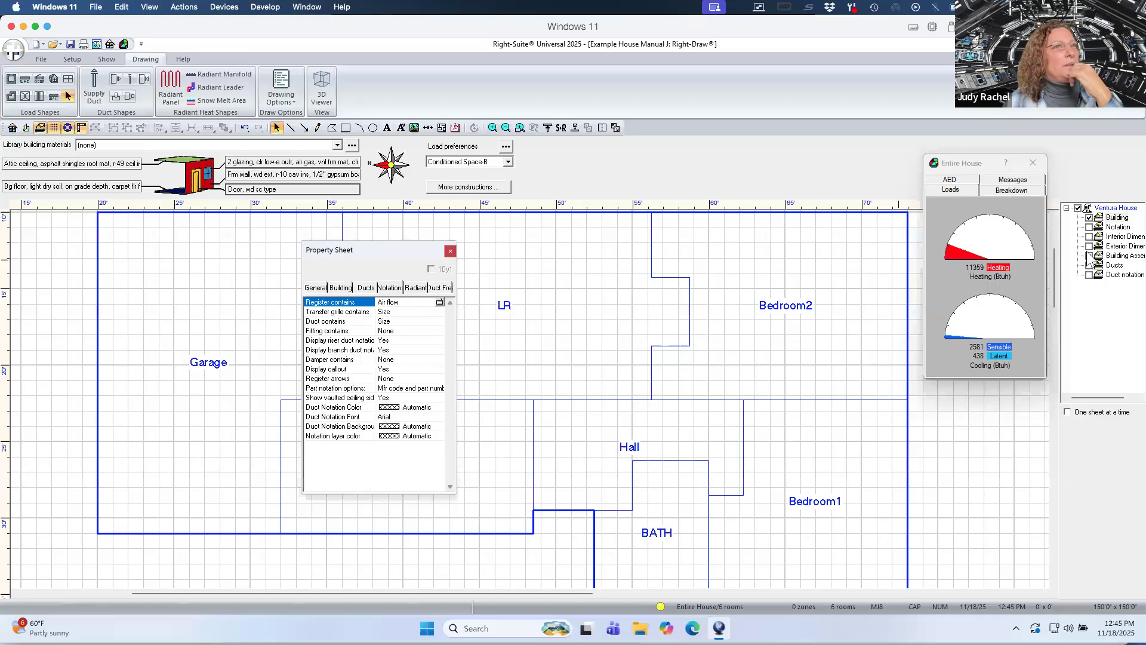
{"action": "left_click", "coordinate": [1090, 227]}
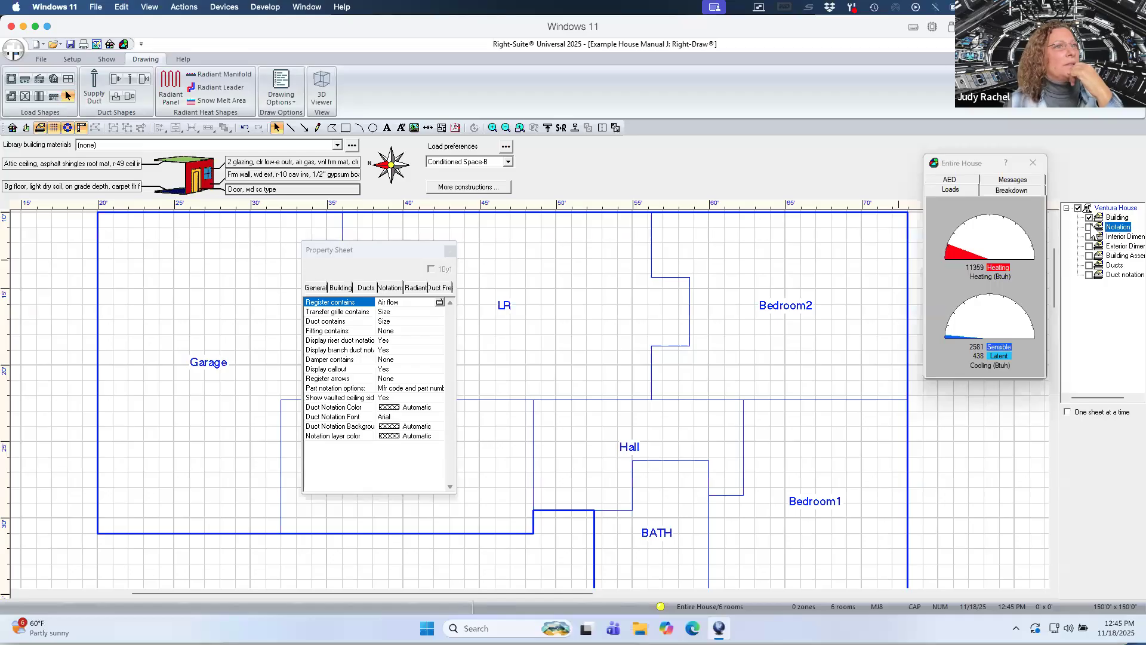
{"action": "left_click", "coordinate": [978, 158]}
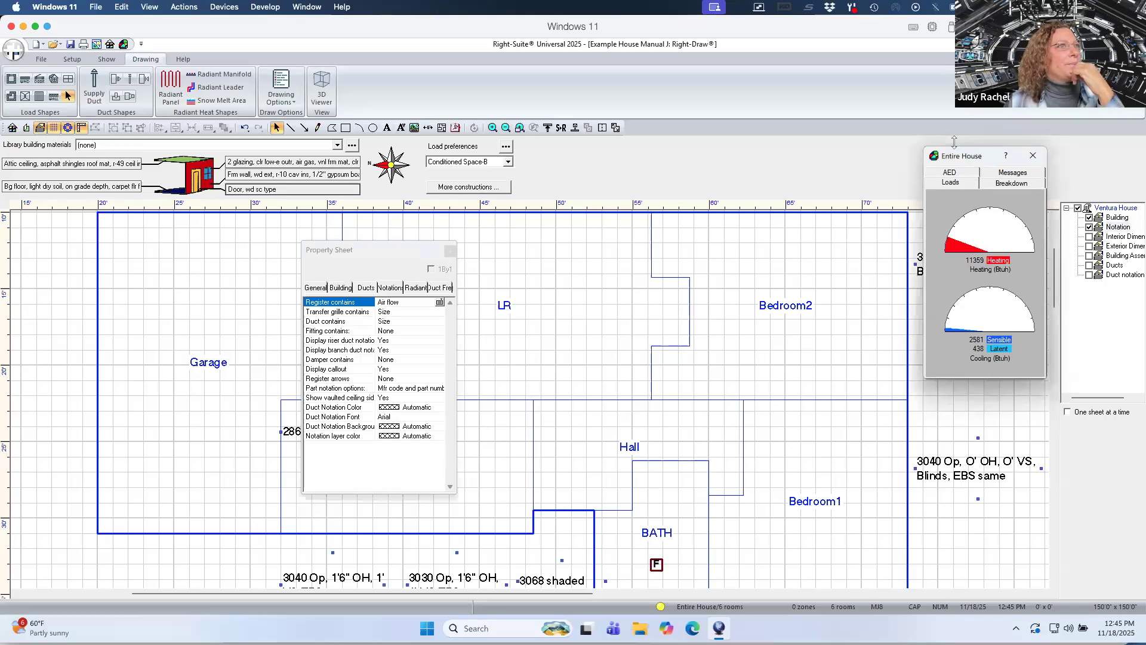
{"action": "left_click_drag", "start_coordinate": [963, 167], "coordinate": [728, 152]}
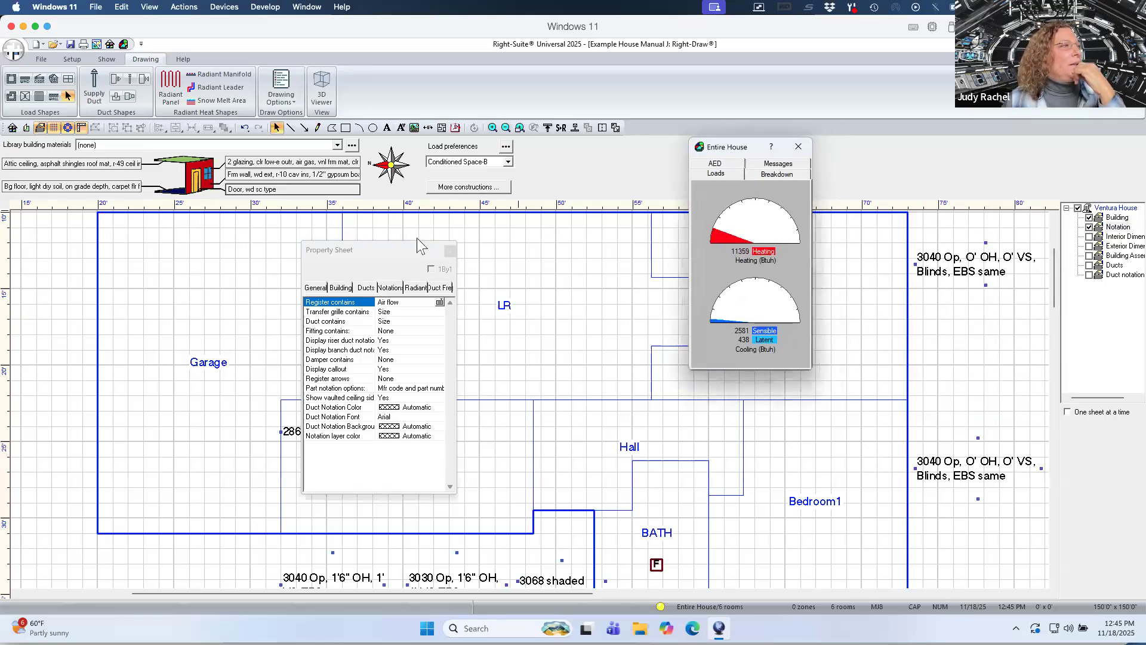
{"action": "left_click_drag", "start_coordinate": [382, 250], "coordinate": [138, 254]}
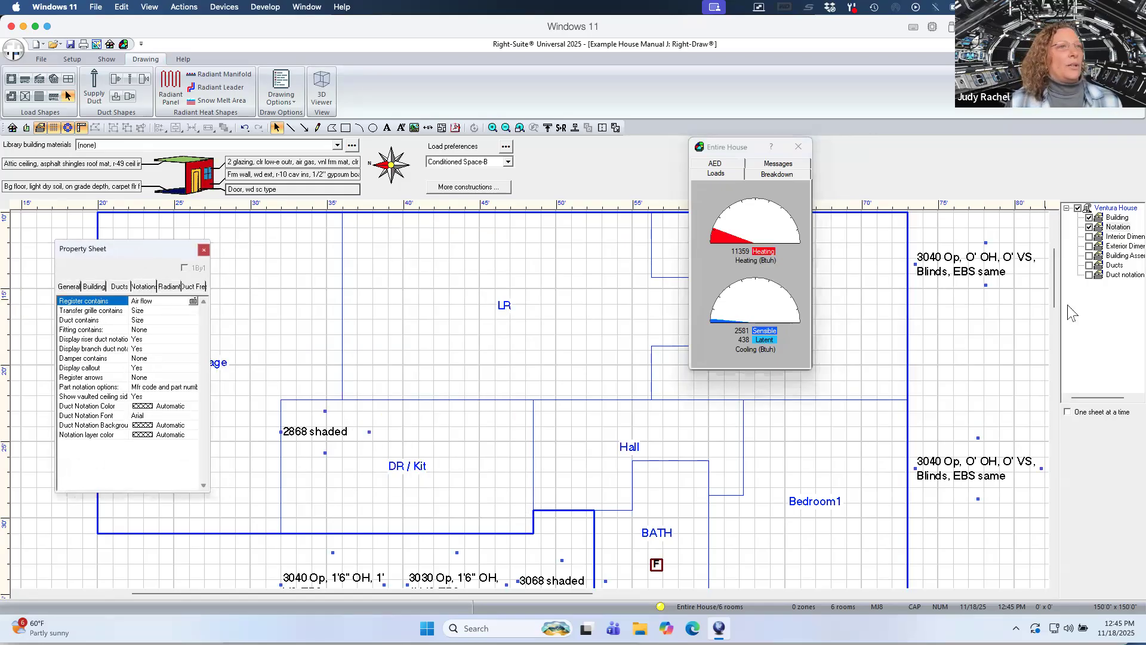
Draw a door on the DR / Kit wall next to the 2868 shaded notation.
{"action": "left_click_drag", "start_coordinate": [1057, 302], "coordinate": [1060, 316]}
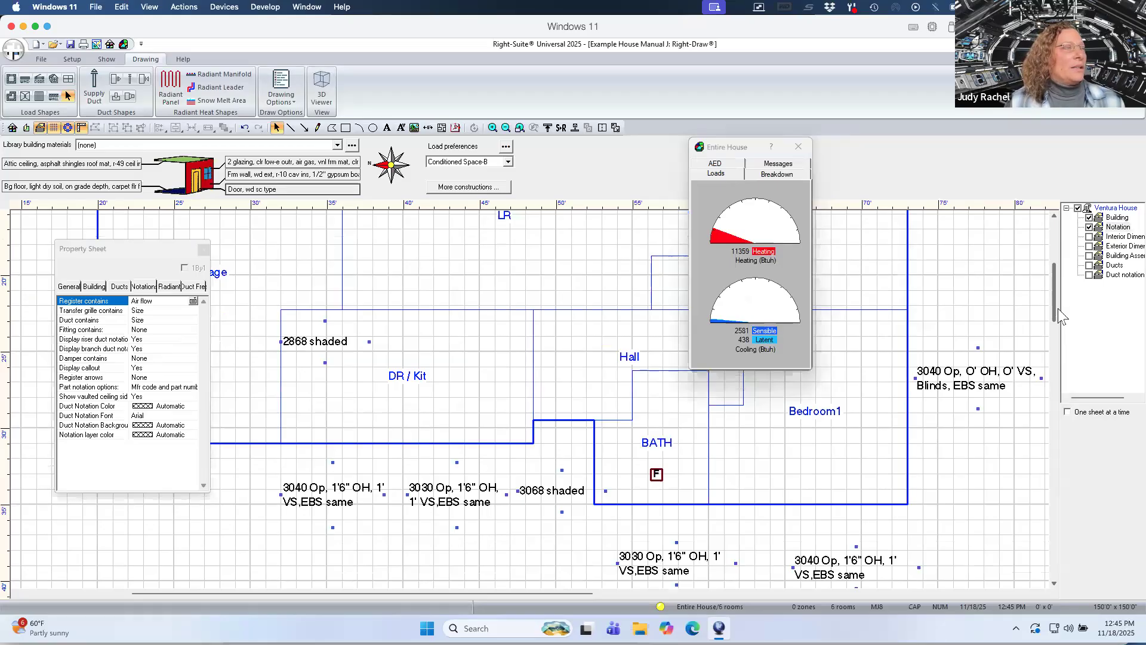
{"action": "scroll", "coordinate": [1060, 316], "scroll_direction": "up", "scroll_amount": 1}
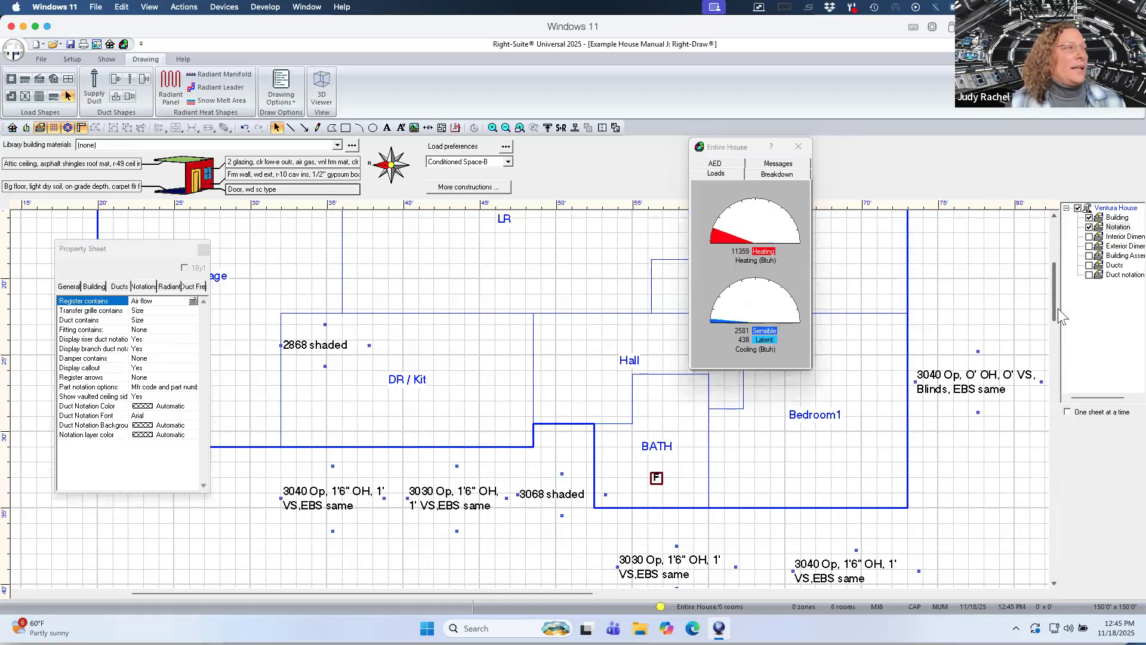
{"action": "scroll", "coordinate": [1059, 316], "scroll_direction": "down", "scroll_amount": 2}
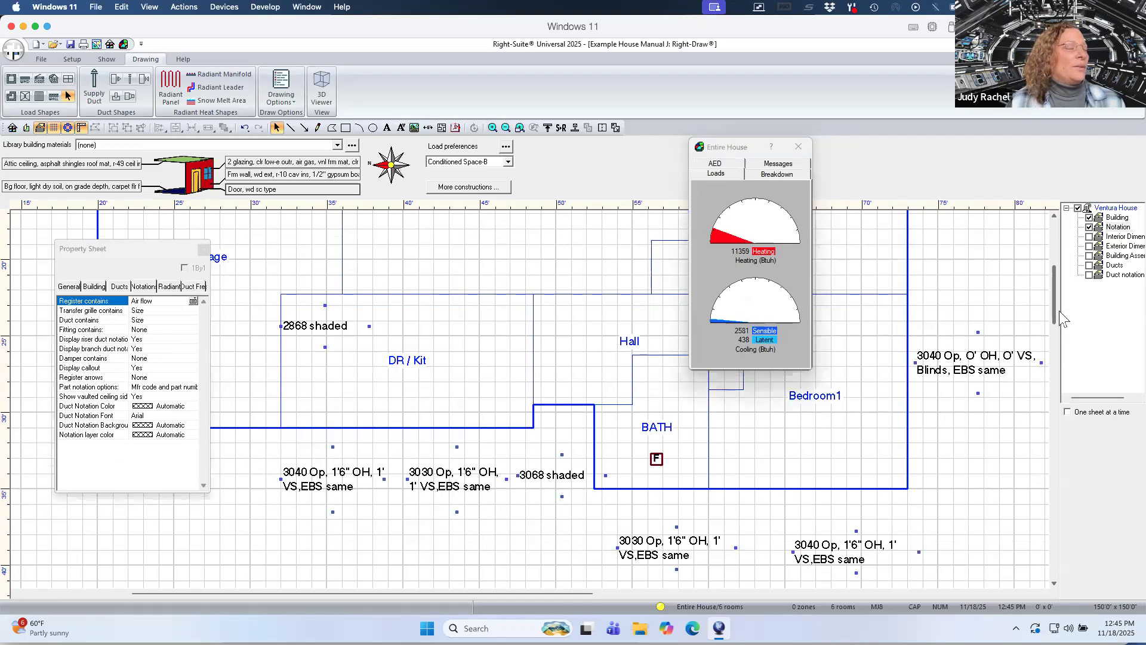
{"action": "scroll", "coordinate": [1060, 317], "scroll_direction": "up", "scroll_amount": 1}
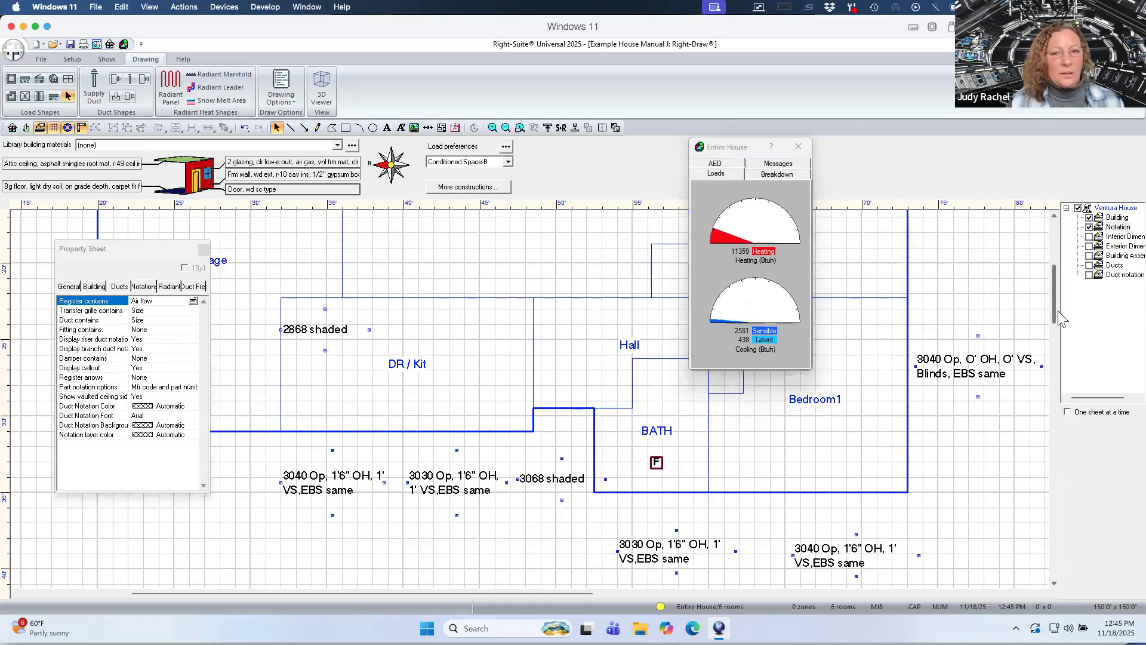
{"action": "left_click", "coordinate": [327, 336]}
{"action": "left_click", "coordinate": [39, 79]}
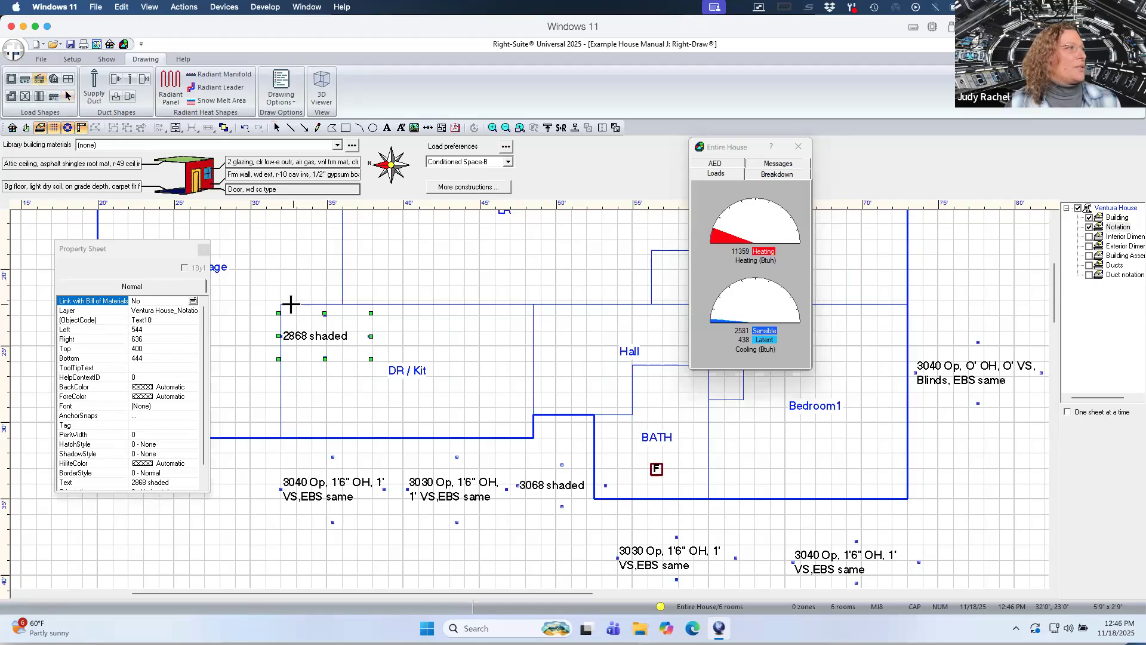
{"action": "left_click_drag", "start_coordinate": [291, 305], "coordinate": [333, 305]}
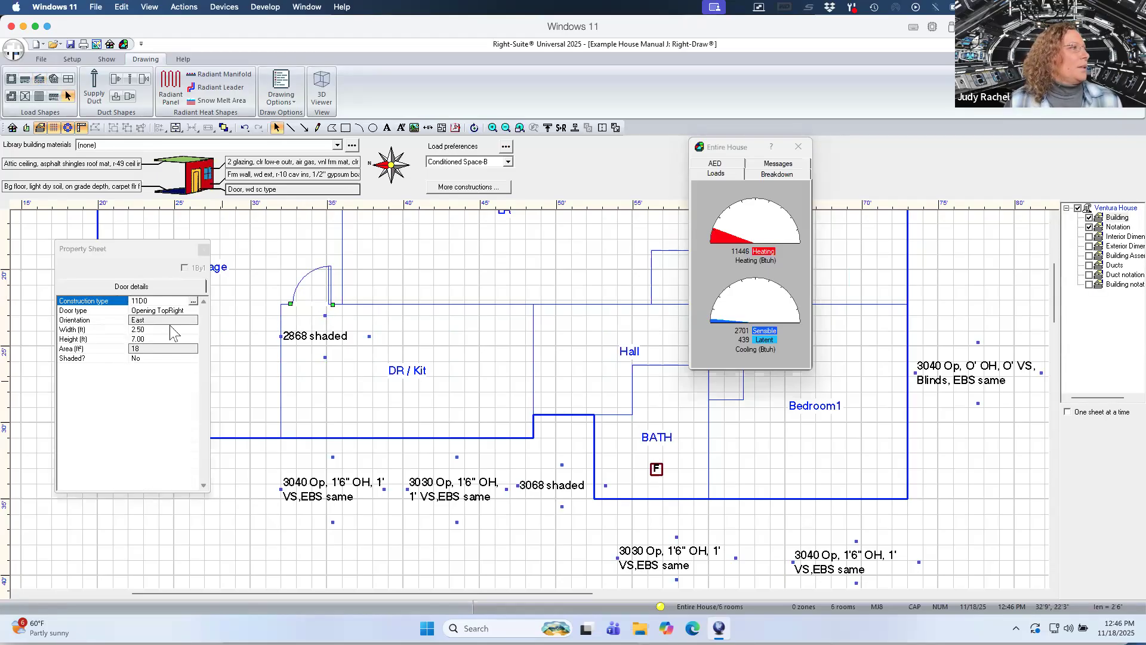
Review the door's construction and set its width to 2.67 ft.
{"action": "left_click", "coordinate": [193, 301]}
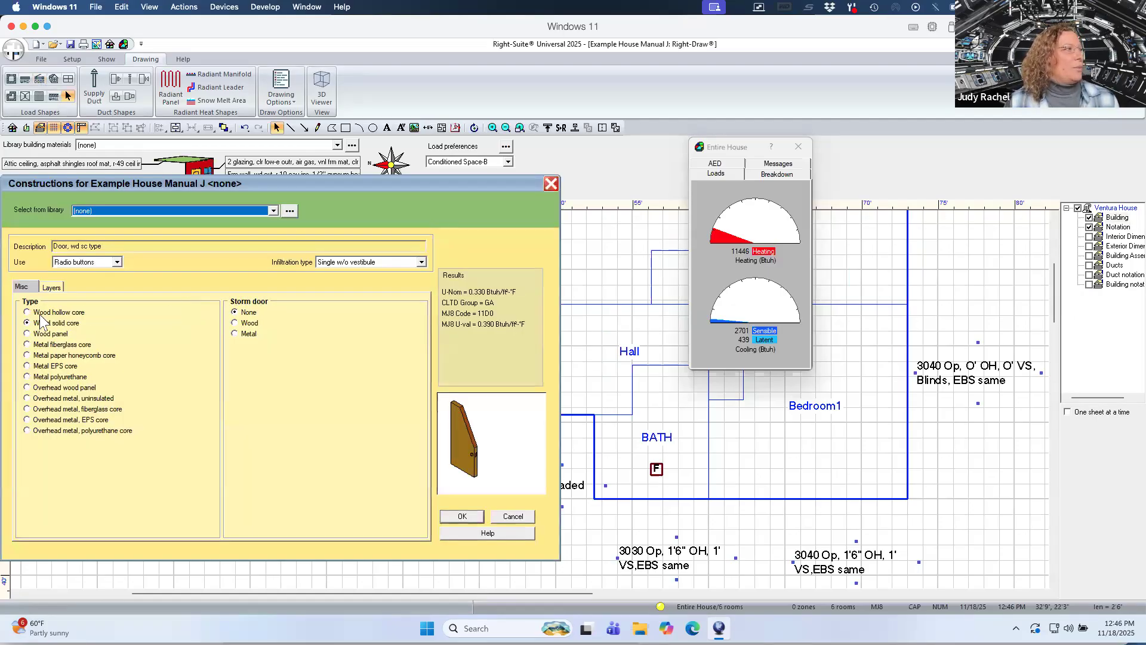
{"action": "left_click", "coordinate": [471, 517]}
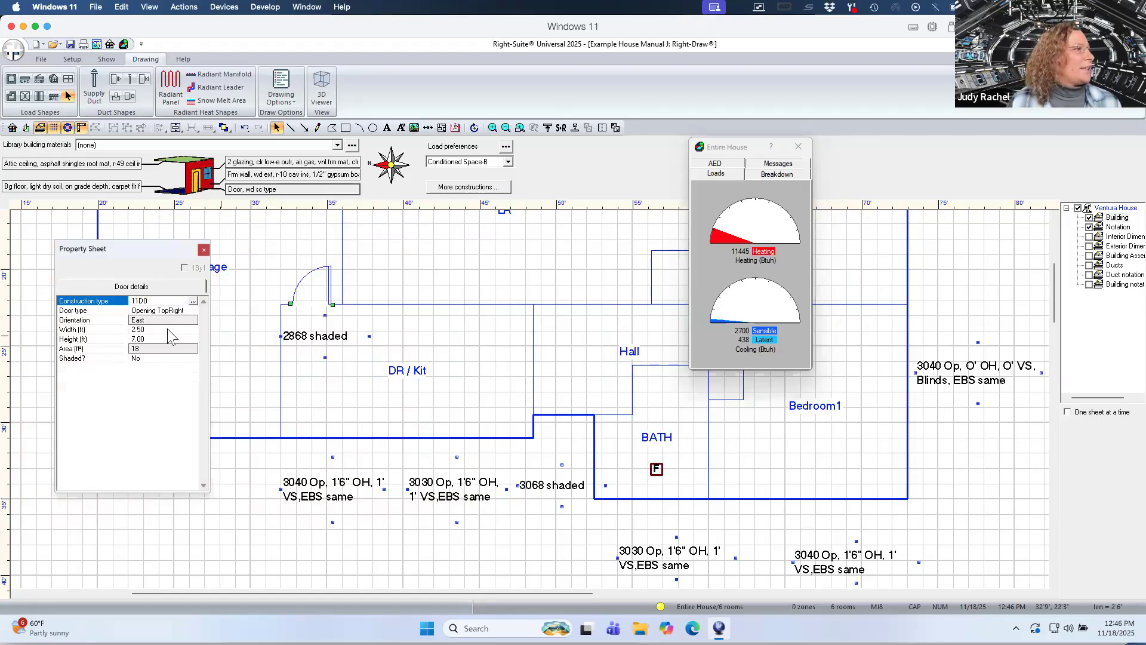
{"action": "left_click", "coordinate": [168, 329]}
{"action": "left_click_drag", "start_coordinate": [147, 330], "coordinate": [137, 330]}
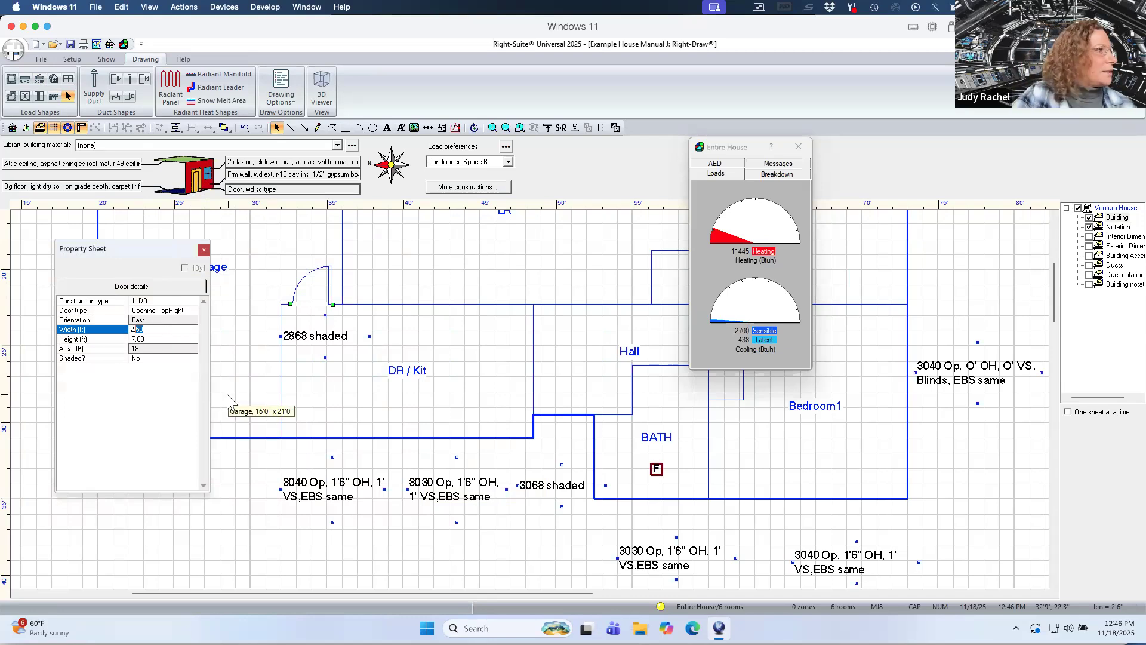
{"action": "key", "text": "BackSpace"}
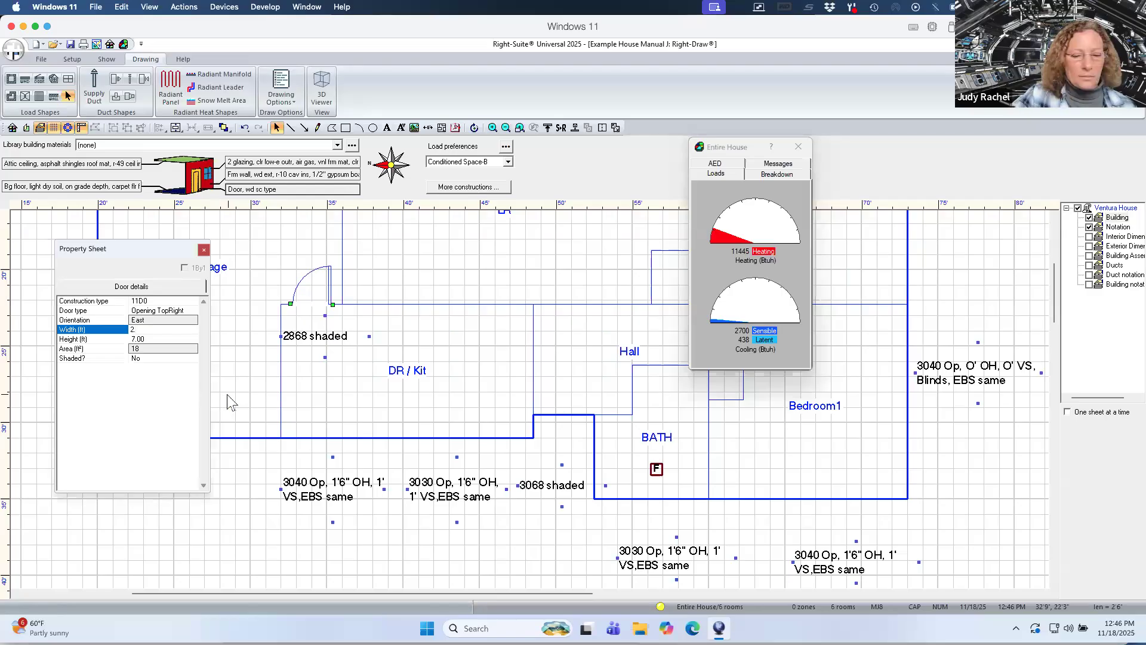
{"action": "type", "text": "67"}
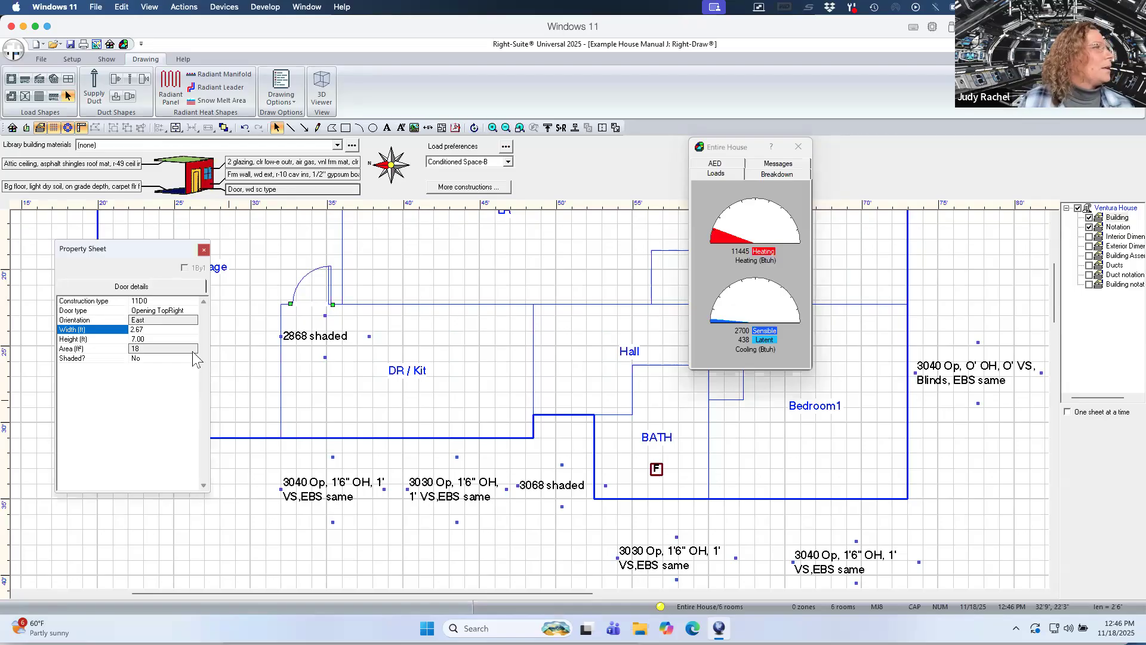
{"action": "key", "text": "Return"}
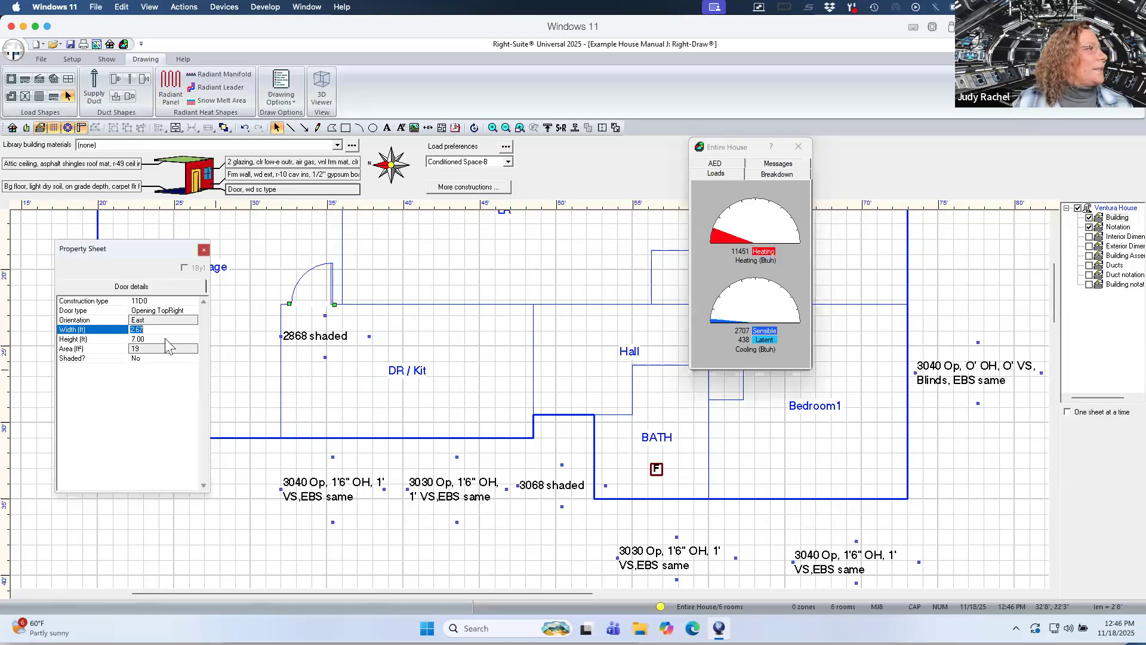
Set the door's height to 6.67 ft and mark it as shaded.
{"action": "left_click", "coordinate": [160, 339]}
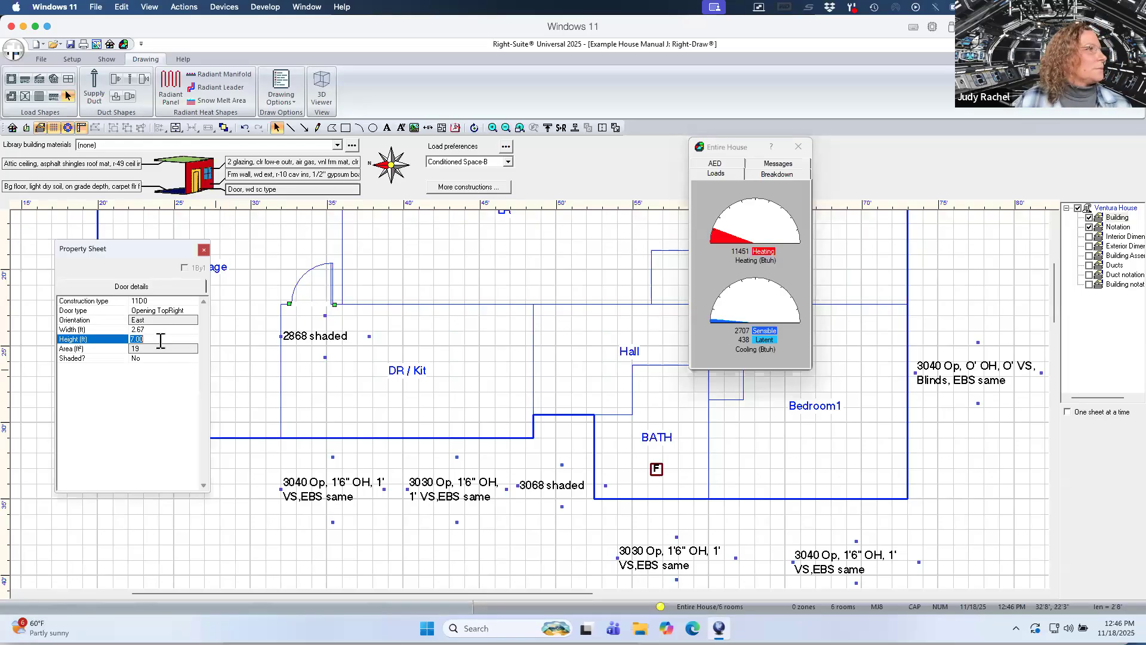
{"action": "type", "text": "6.67"}
{"action": "key", "text": "Return"}
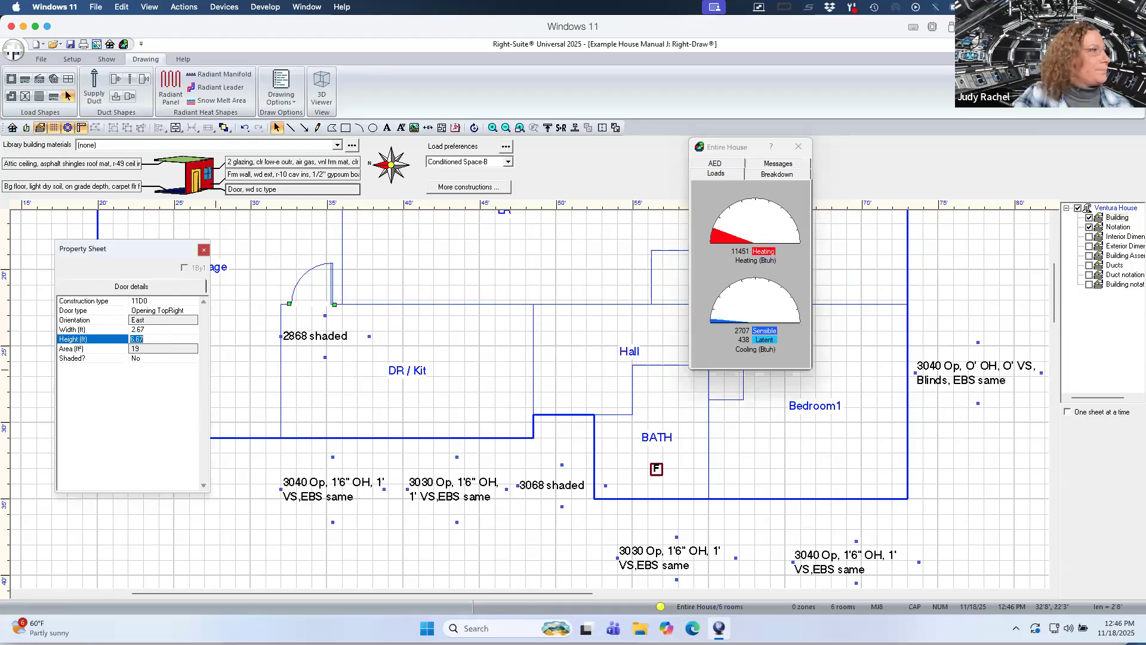
{"action": "left_click", "coordinate": [152, 360]}
{"action": "left_click", "coordinate": [152, 359]}
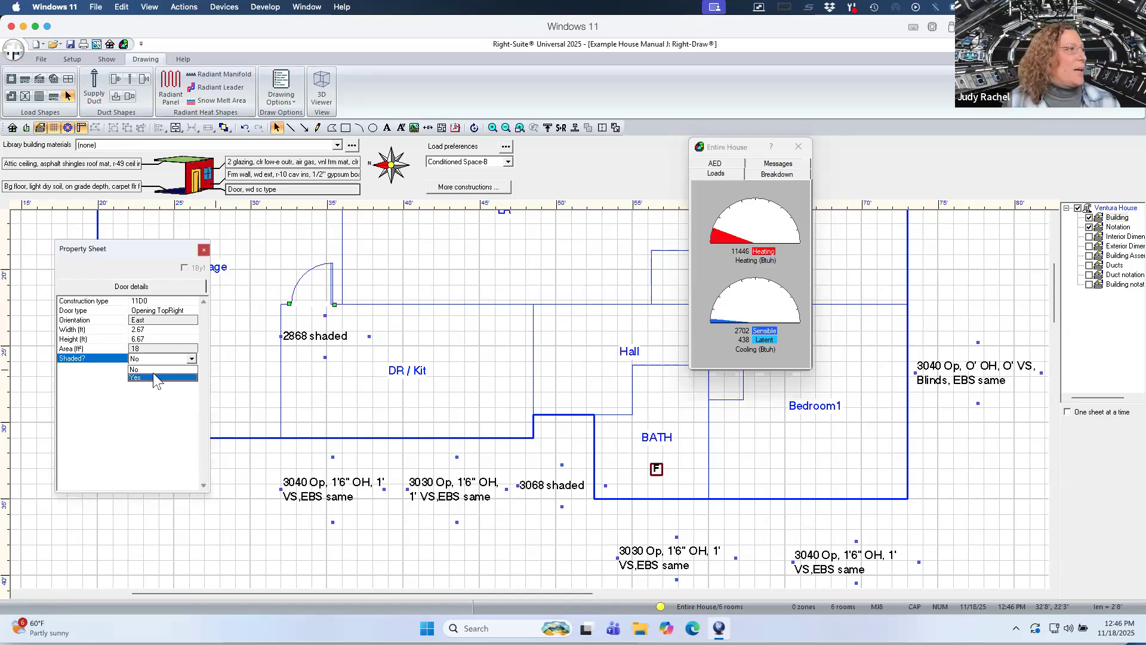
{"action": "left_click", "coordinate": [151, 376]}
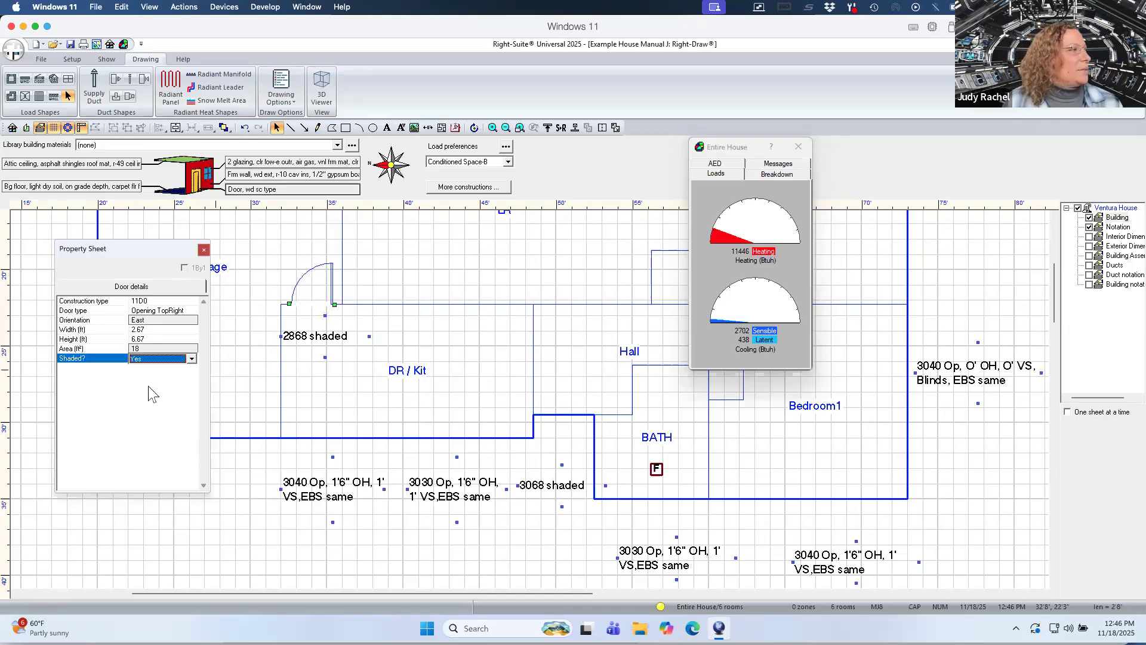
{"action": "left_click", "coordinate": [154, 321]}
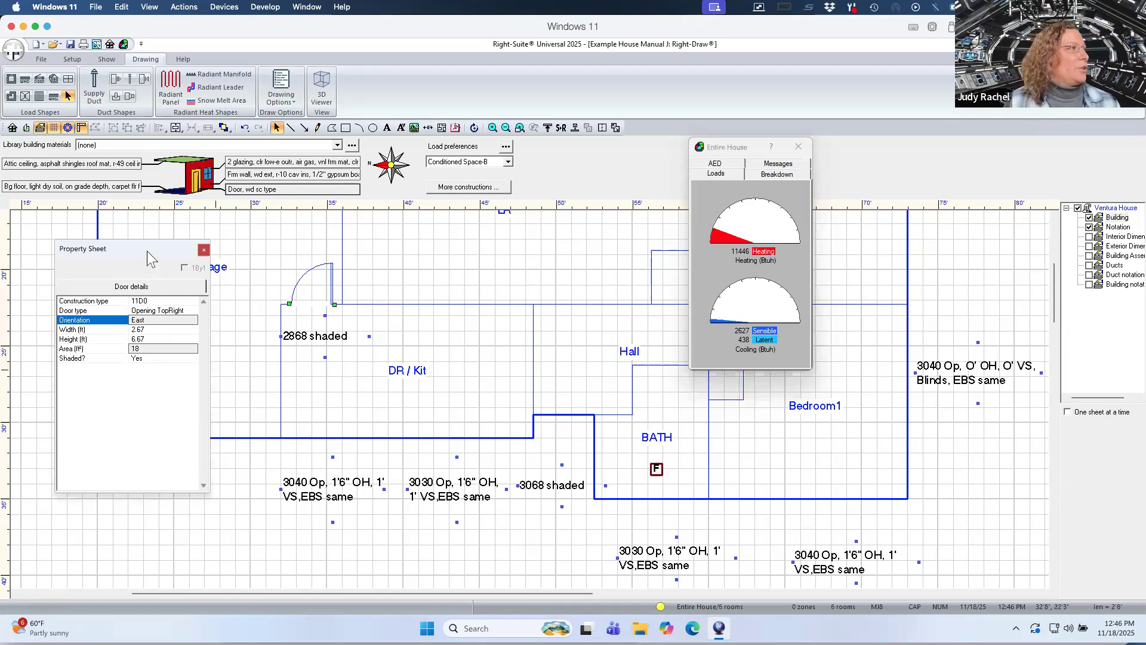
Place a second door on the DR / Kit wall beside the BATH and set its width to 3 ft.
{"action": "left_click_drag", "start_coordinate": [147, 249], "coordinate": [148, 281]}
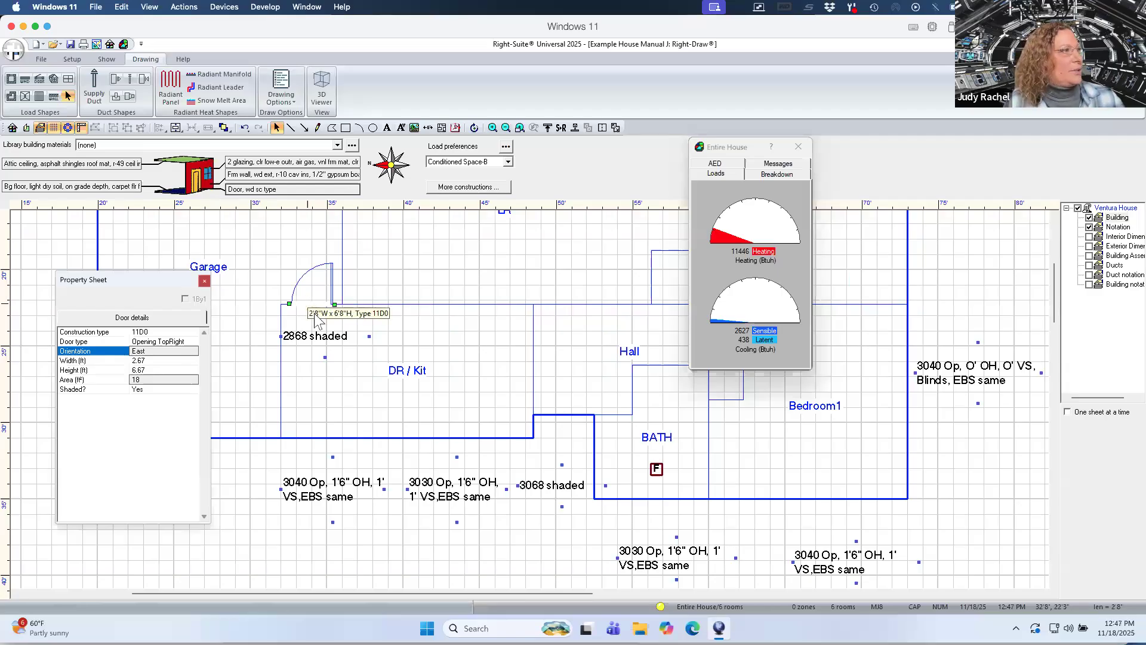
{"action": "left_click", "coordinate": [366, 362]}
{"action": "left_click", "coordinate": [311, 304]}
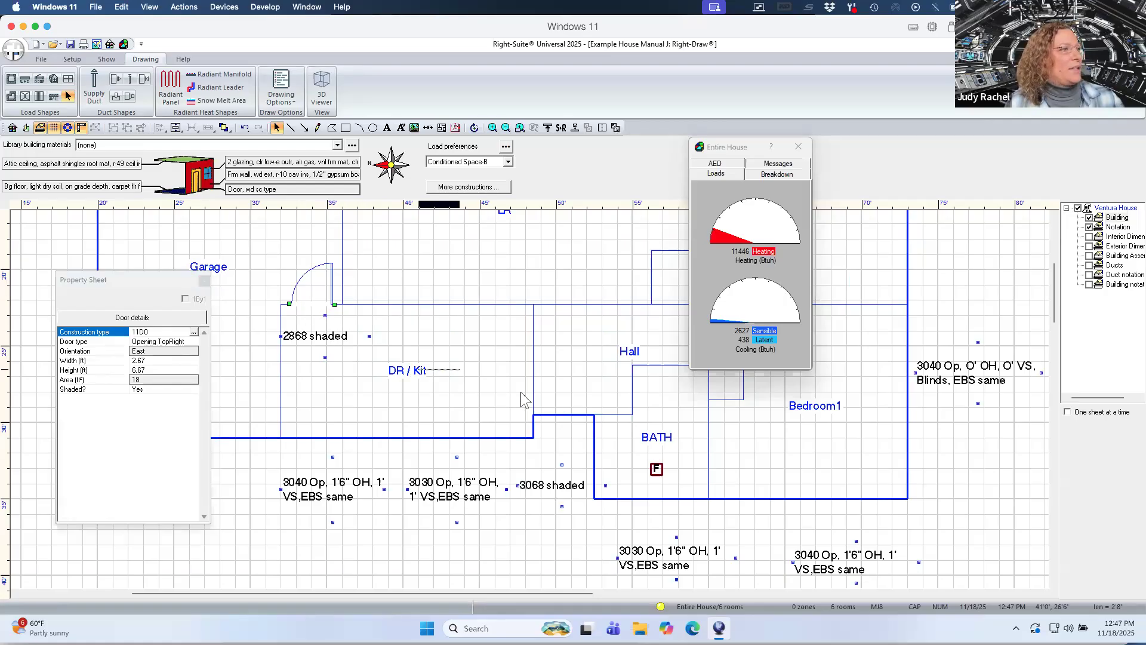
{"action": "left_click", "coordinate": [561, 415]}
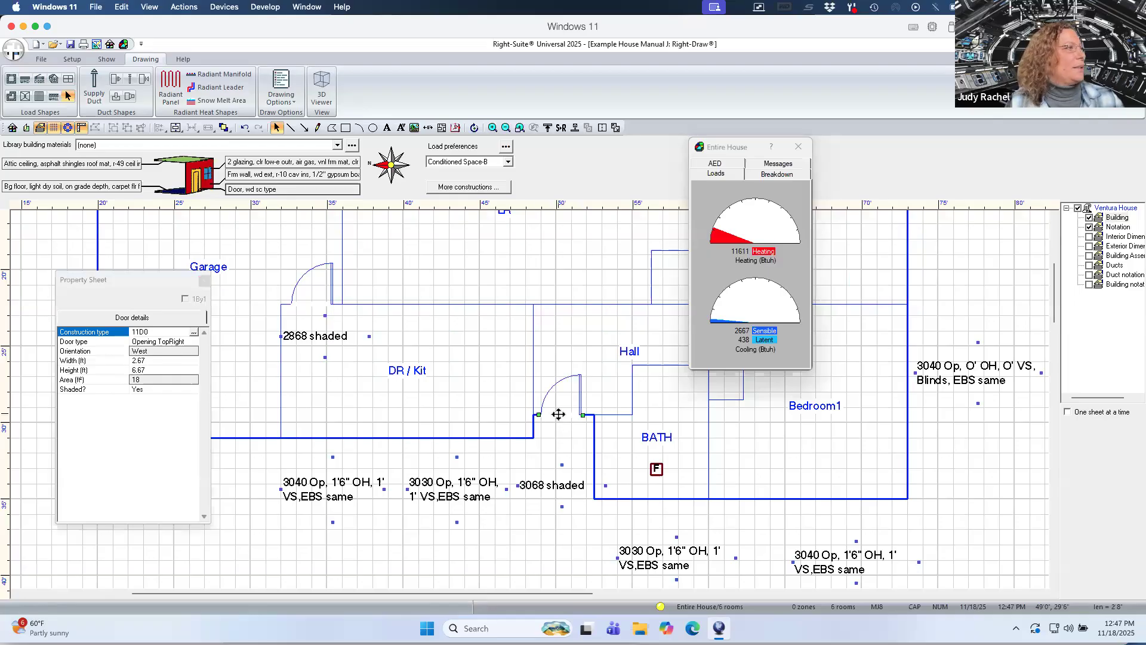
{"action": "left_click", "coordinate": [164, 362]}
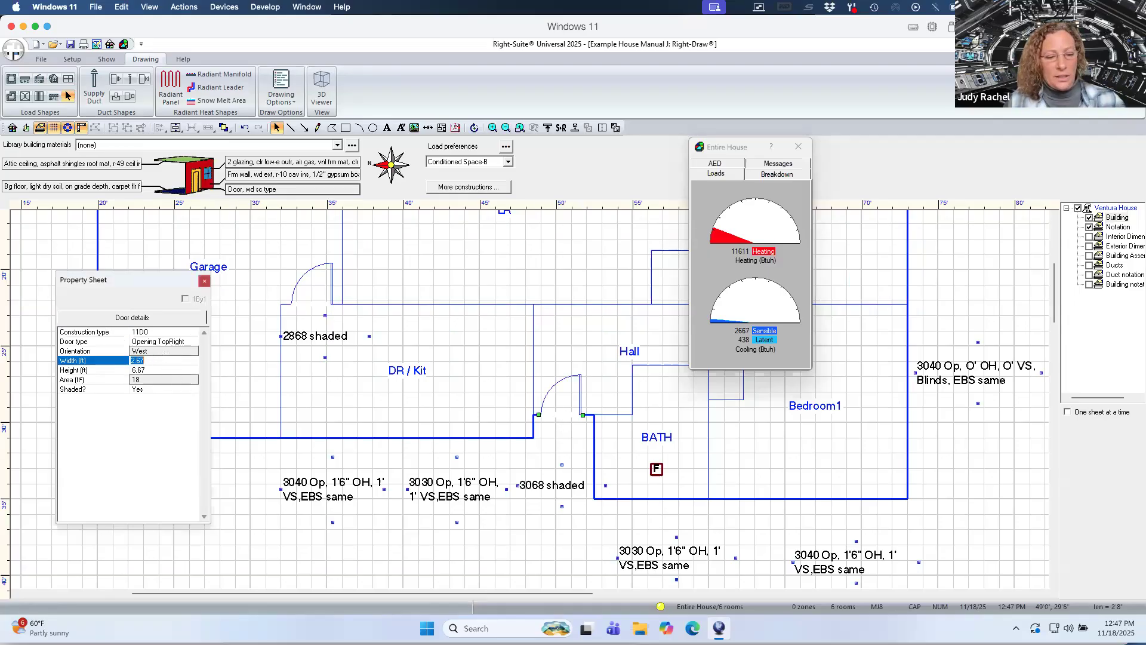
{"action": "type", "text": "3"}
Set the second door's Shaded option to No.
{"action": "left_click", "coordinate": [149, 389]}
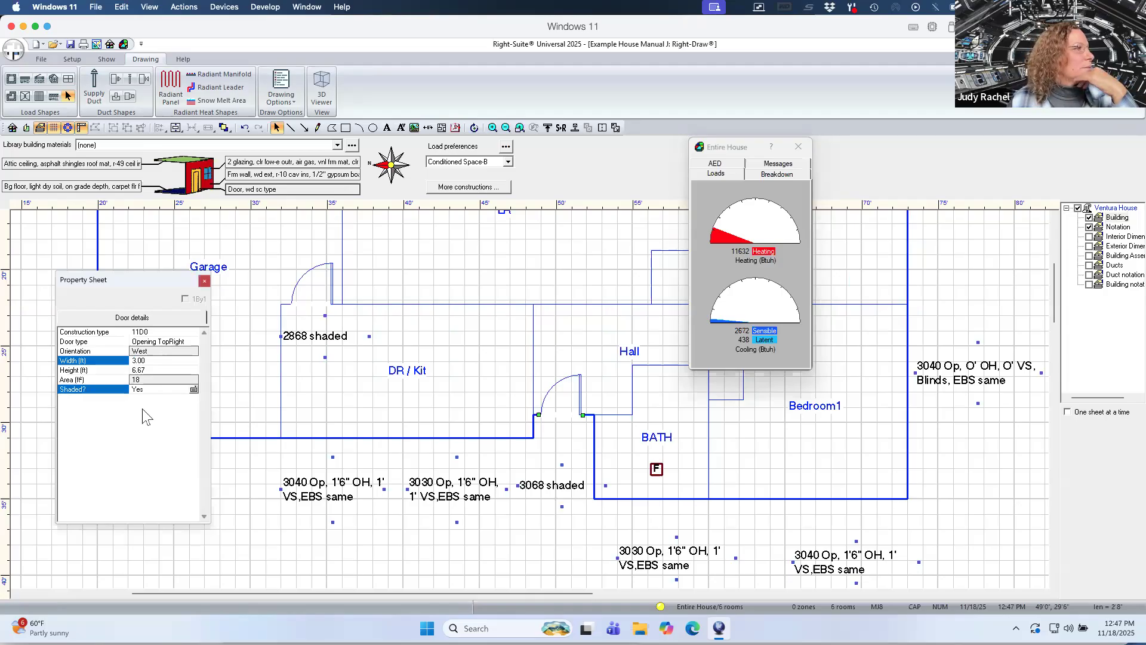
{"action": "left_click", "coordinate": [142, 395]}
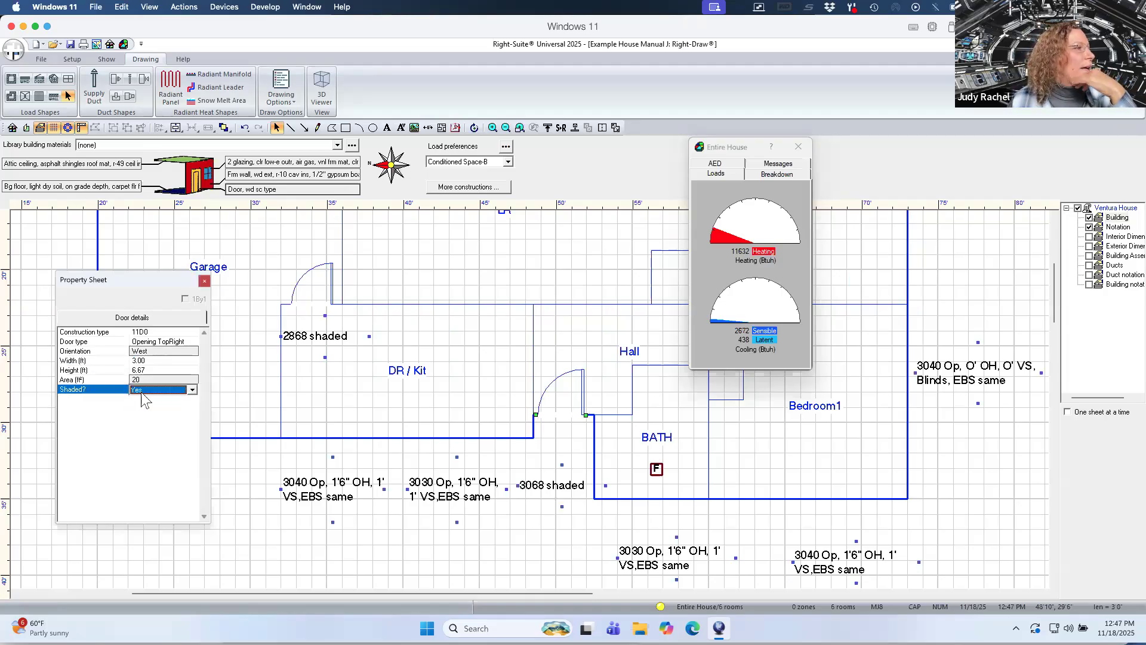
{"action": "left_click", "coordinate": [192, 389]}
{"action": "left_click", "coordinate": [143, 399]}
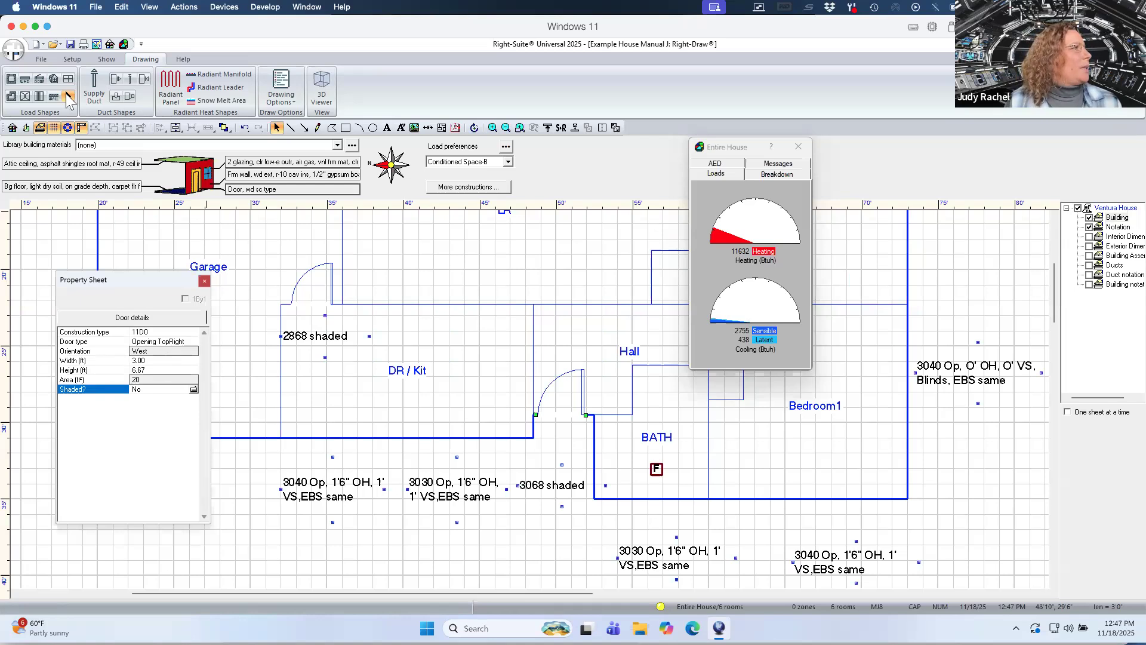
Draw a window about 3 ft wide on the DR / Kit exterior wall above the 3040 notation.
{"action": "left_click", "coordinate": [25, 80]}
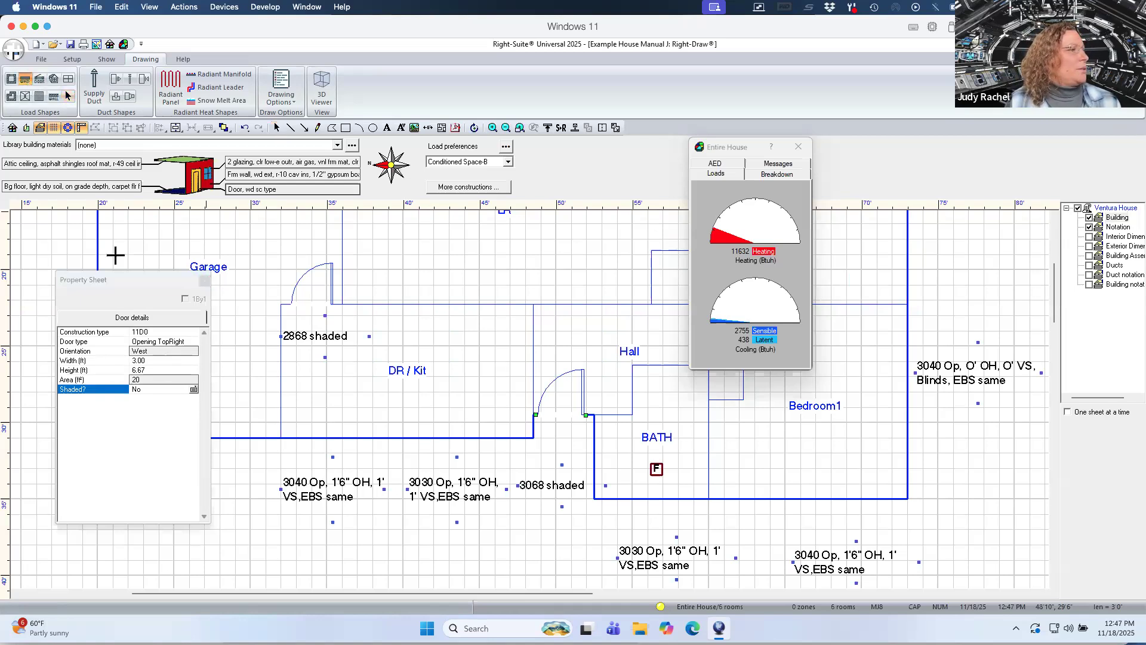
{"action": "left_click", "coordinate": [296, 438]}
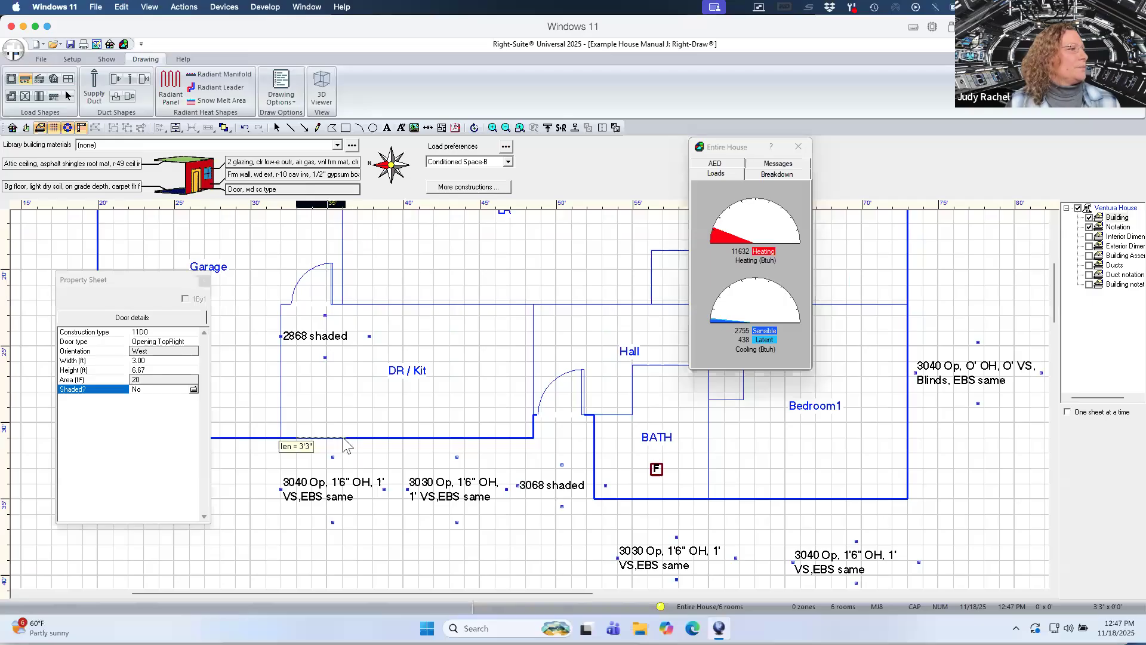
{"action": "left_click", "coordinate": [344, 440]}
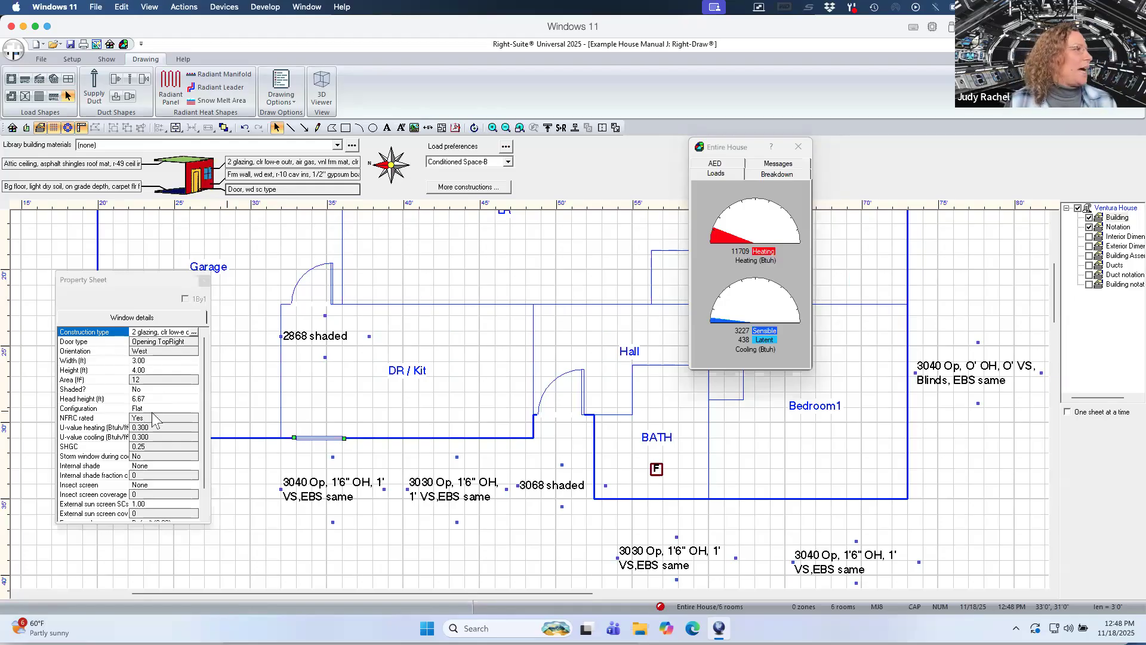
Set the window's internal shade to Blinds closed, medium.
{"action": "left_click", "coordinate": [156, 409]}
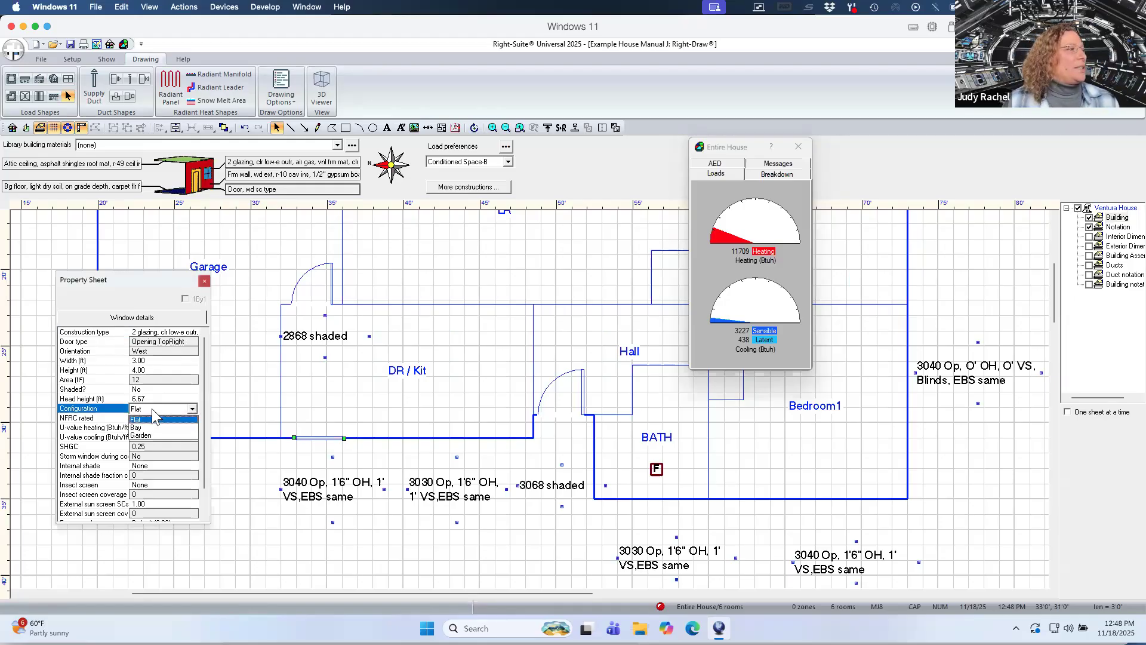
{"action": "left_click", "coordinate": [151, 420]}
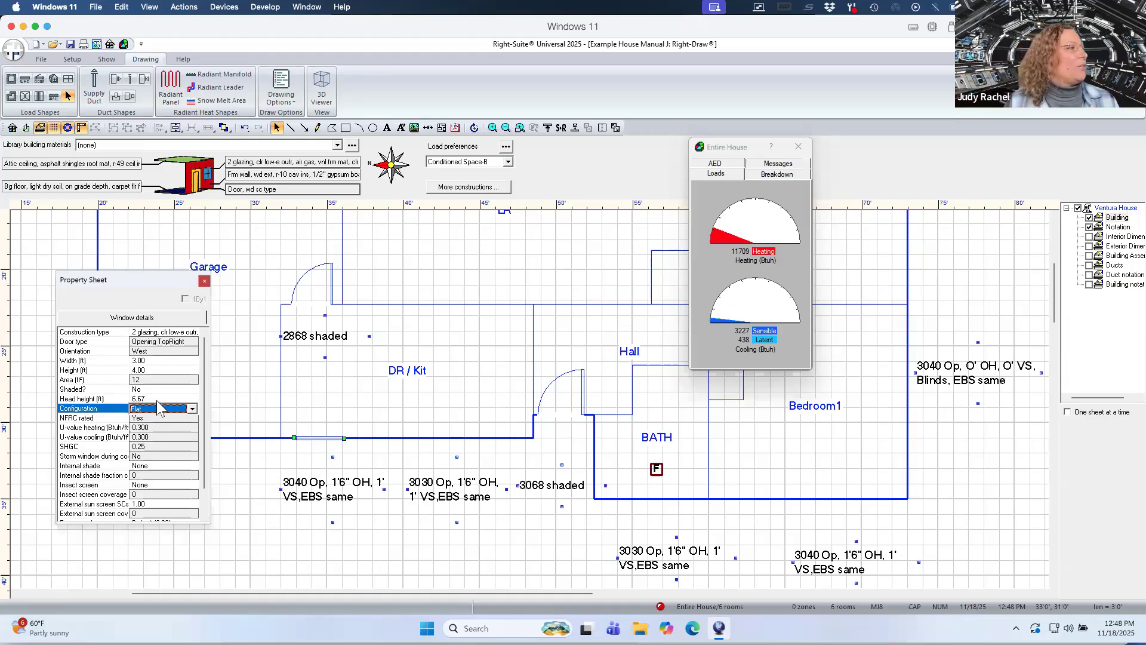
{"action": "left_click", "coordinate": [157, 399]}
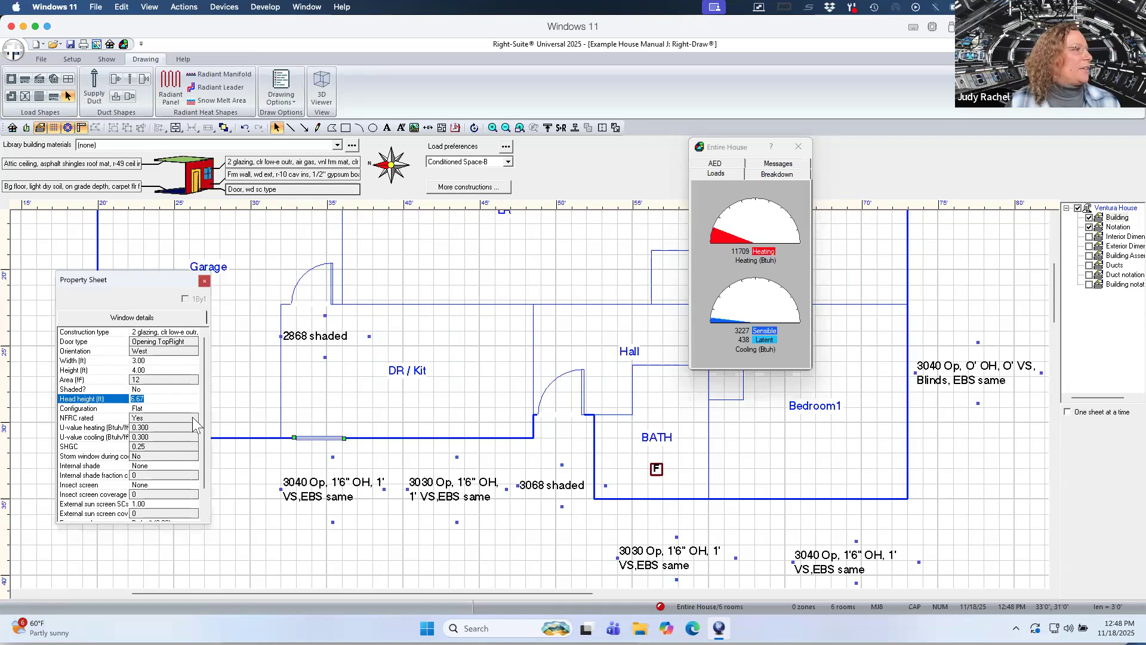
{"action": "left_click", "coordinate": [160, 467]}
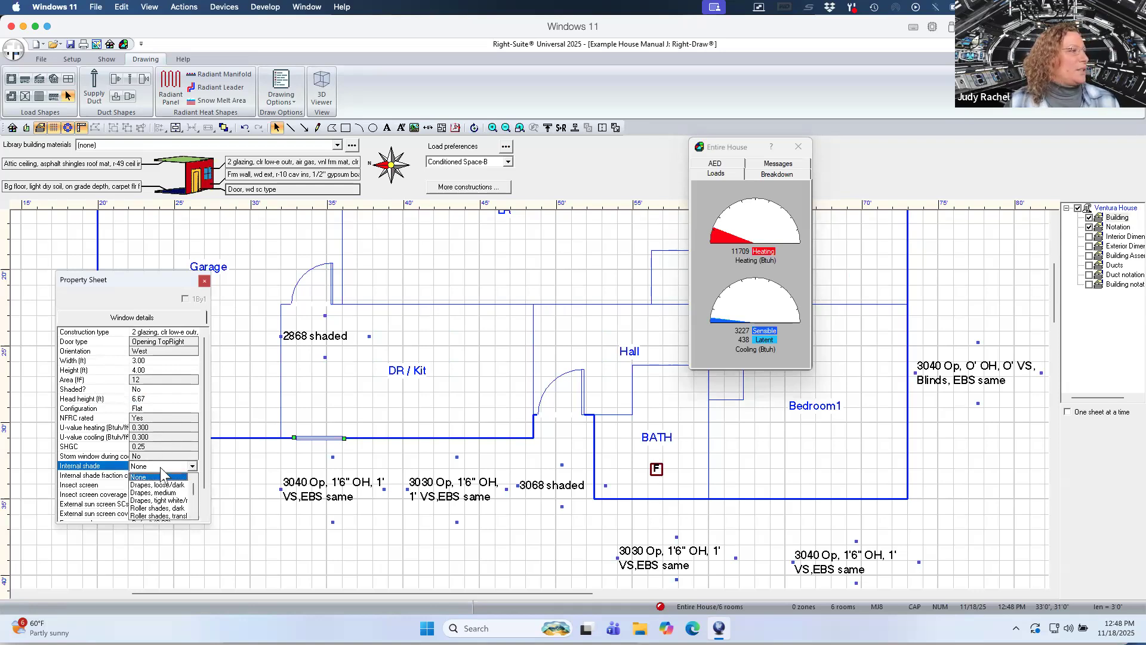
{"action": "left_click_drag", "start_coordinate": [191, 487], "coordinate": [192, 510]}
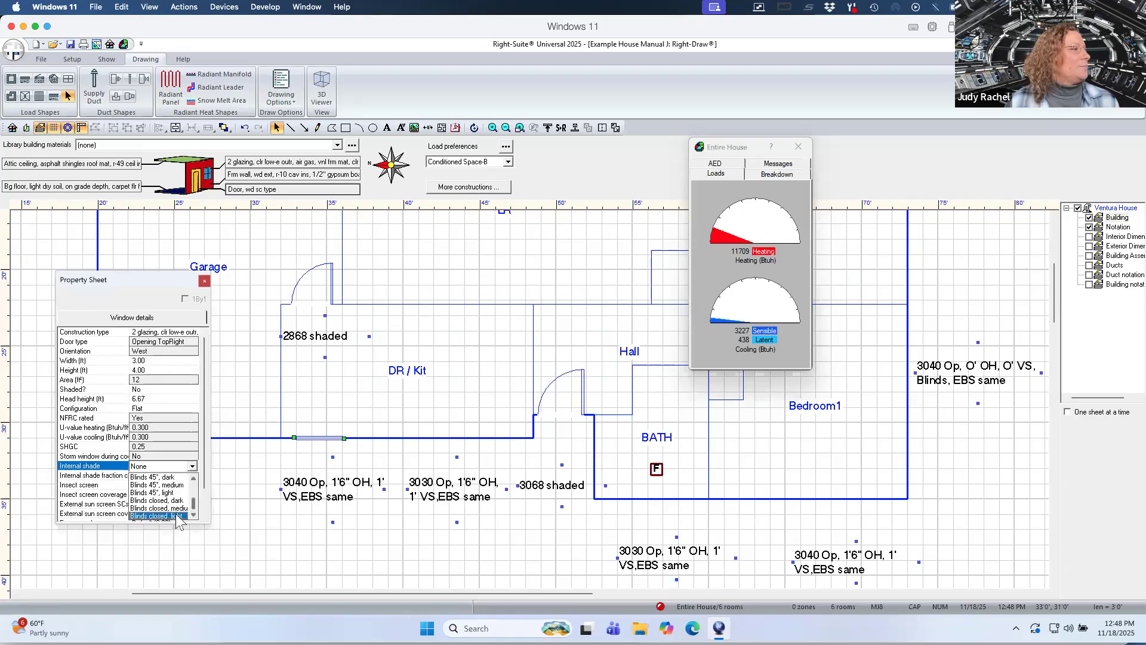
{"action": "left_click", "coordinate": [177, 508]}
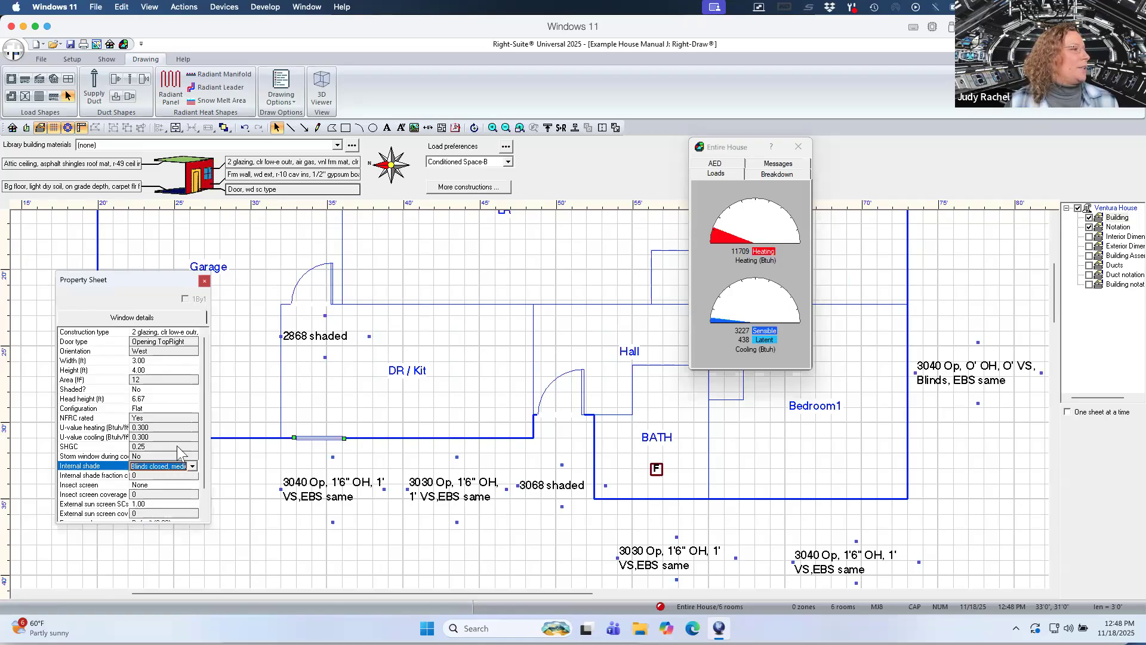
{"action": "left_click", "coordinate": [177, 446]}
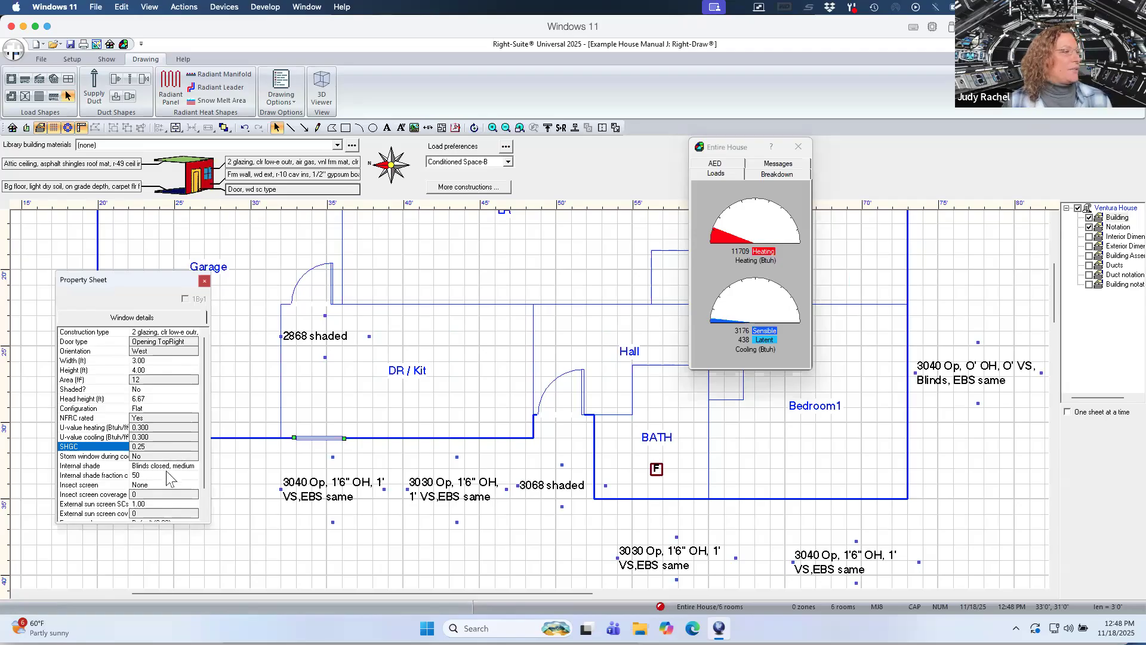
Enlarge the property sheet and change the window's internal shade to Blinds 45°, medium.
{"action": "left_click", "coordinate": [177, 520]}
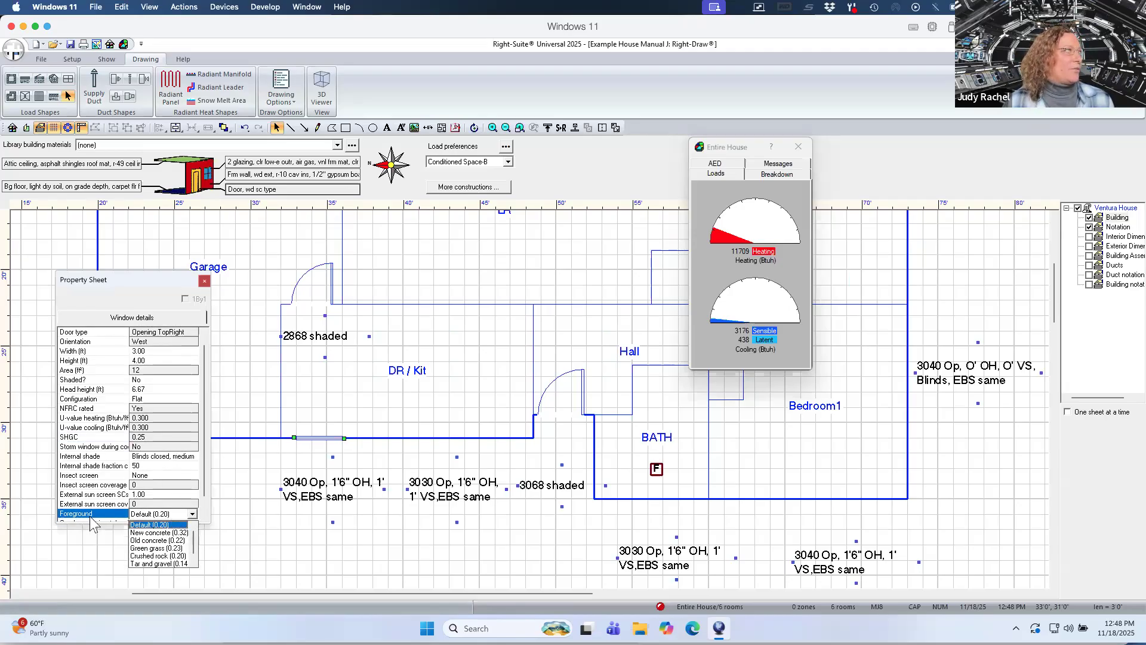
{"action": "left_click", "coordinate": [98, 518]}
{"action": "left_click_drag", "start_coordinate": [98, 526], "coordinate": [106, 570]}
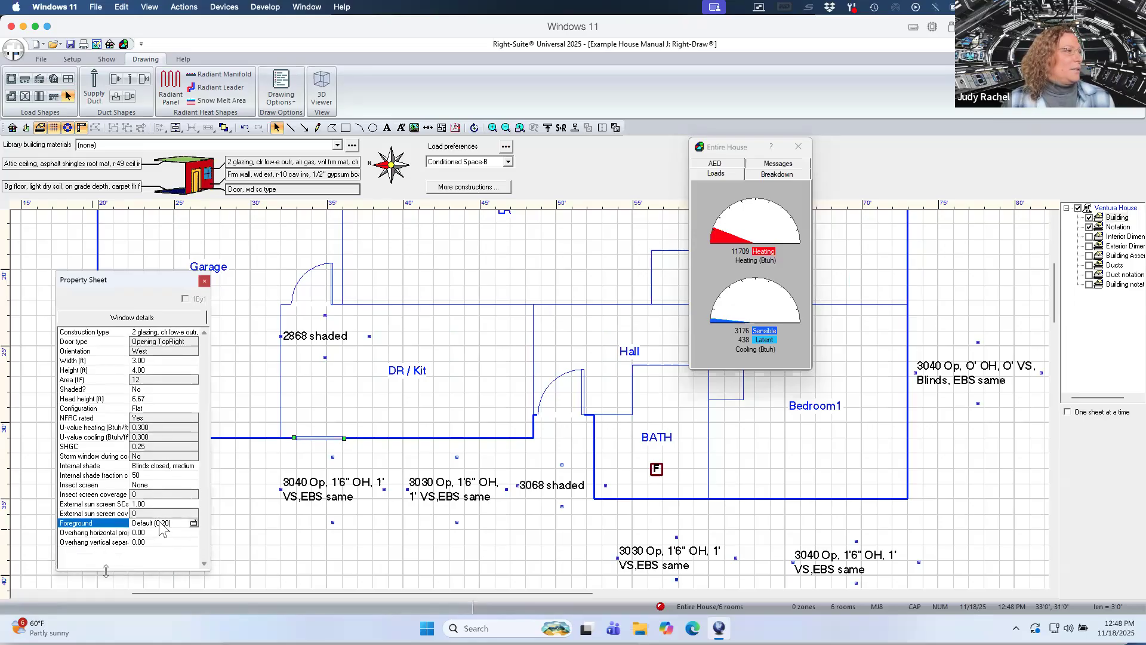
{"action": "left_click", "coordinate": [179, 466]}
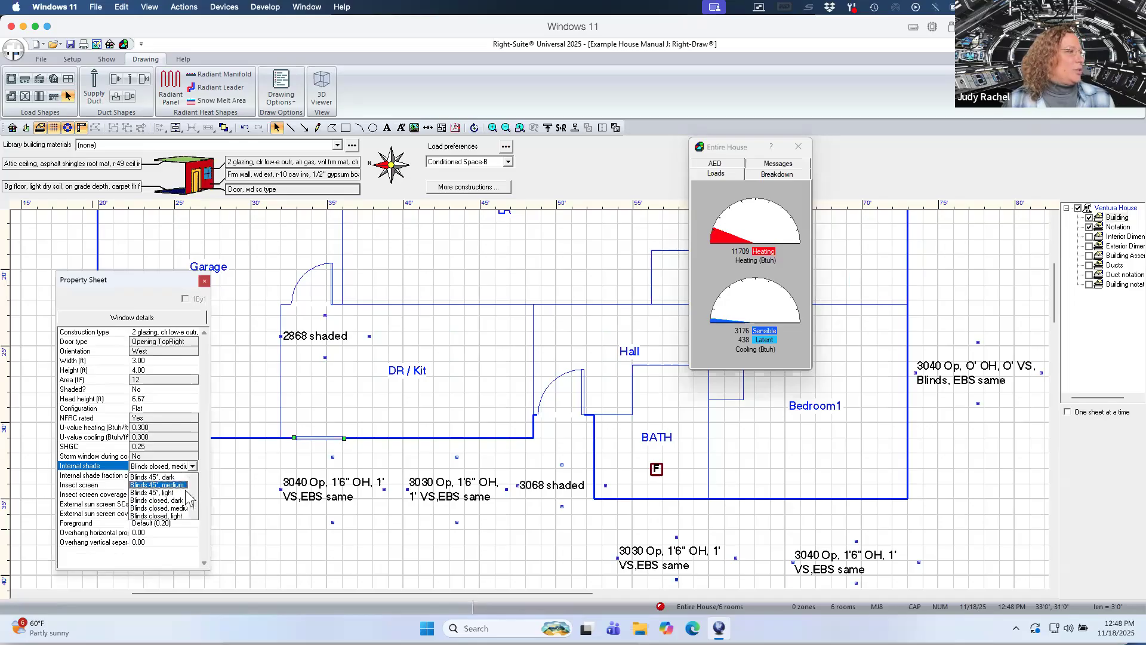
{"action": "left_click", "coordinate": [185, 485]}
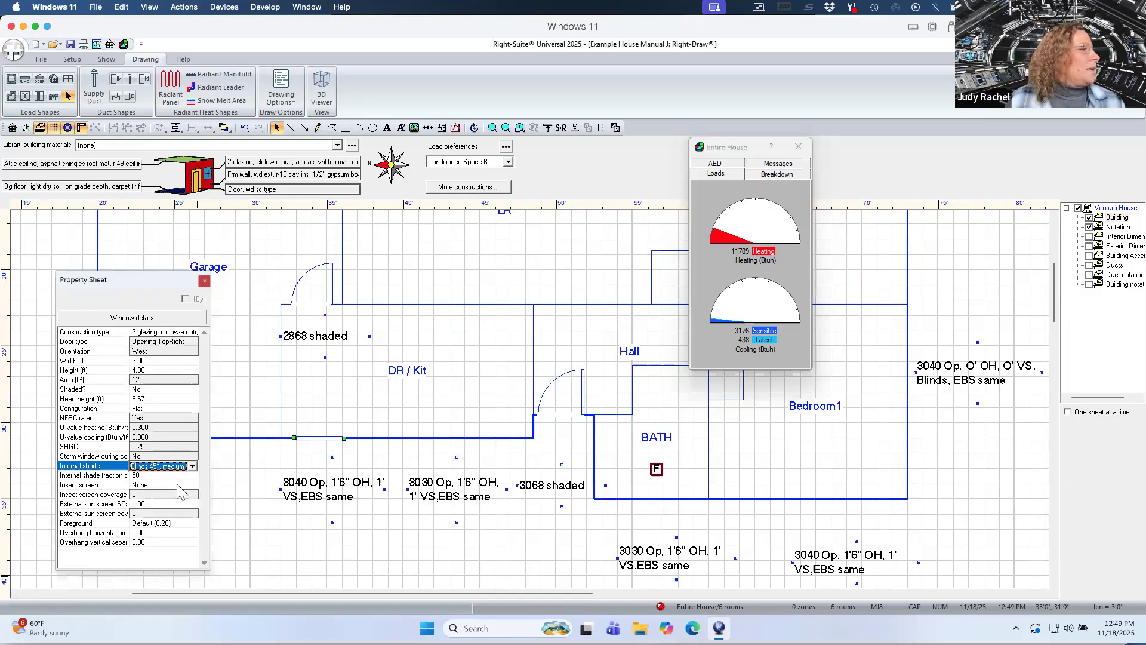
Set the window's insect screen to Outdoor with 100 percent screen coverage.
{"action": "left_click", "coordinate": [178, 485]}
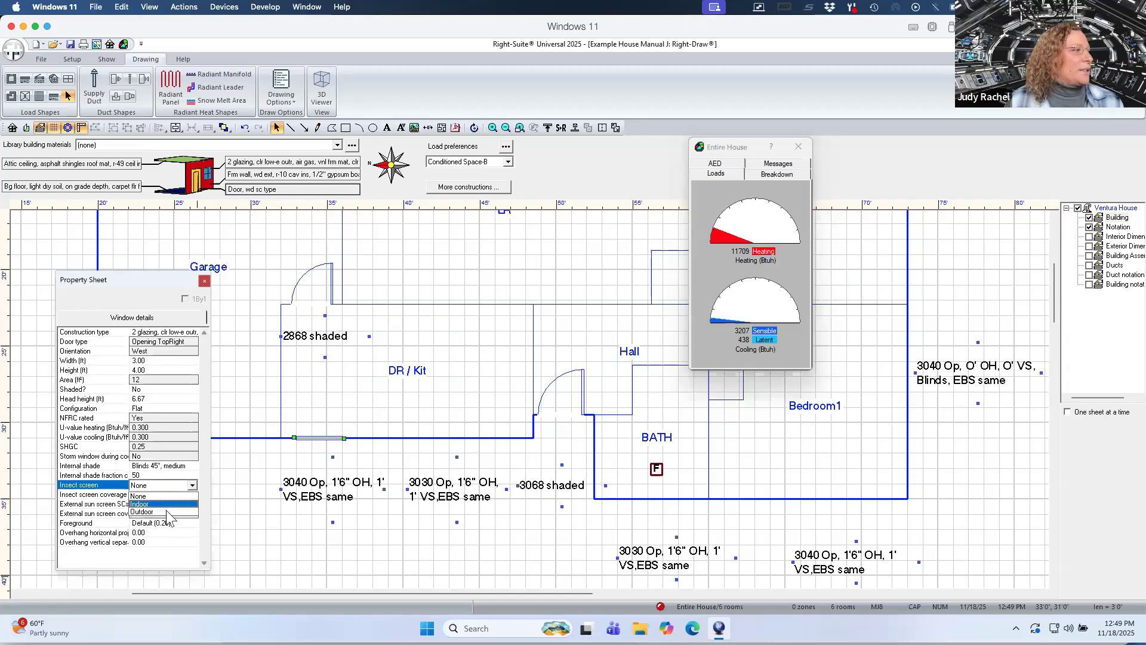
{"action": "left_click", "coordinate": [179, 512]}
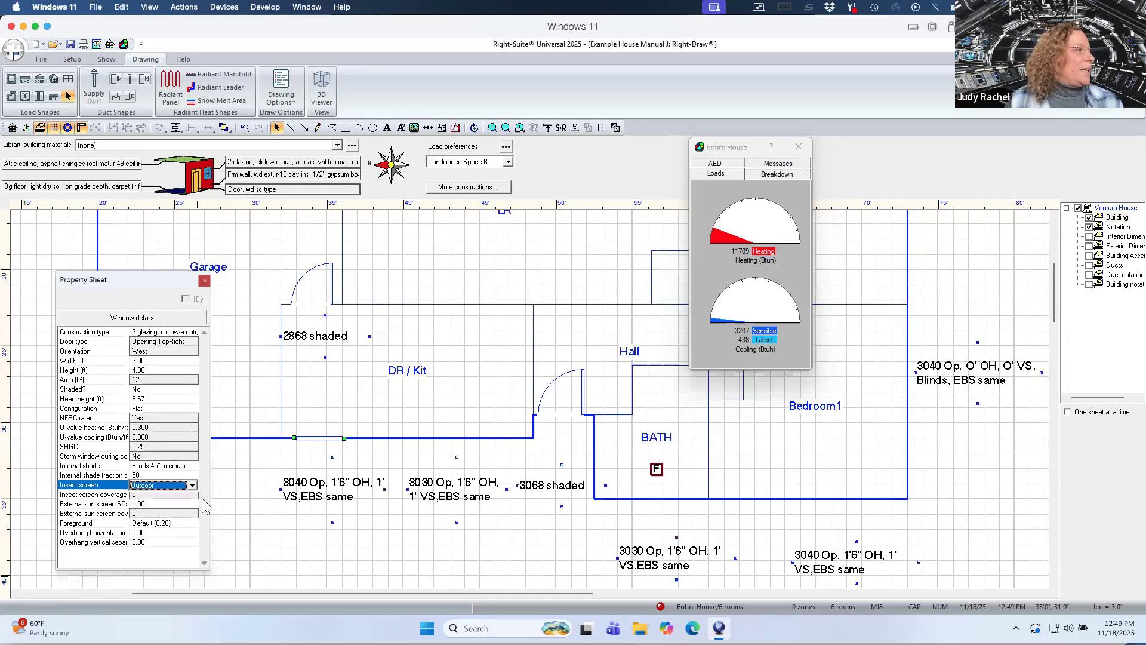
{"action": "left_click", "coordinate": [185, 495]}
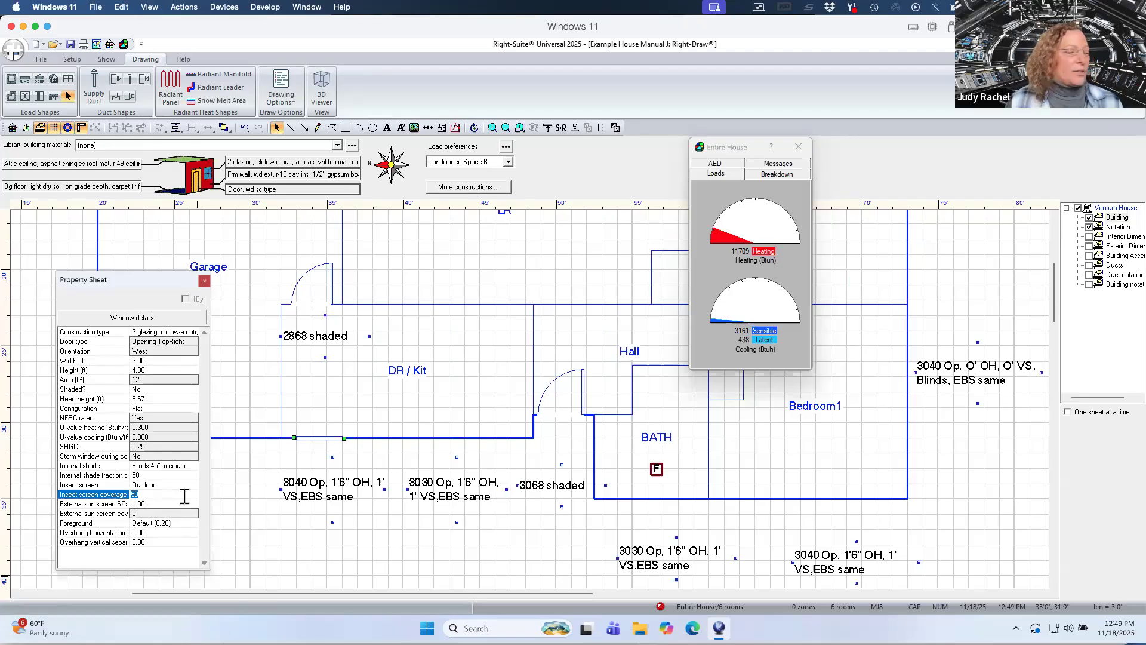
{"action": "type", "text": "100"}
{"action": "key", "text": "Return"}
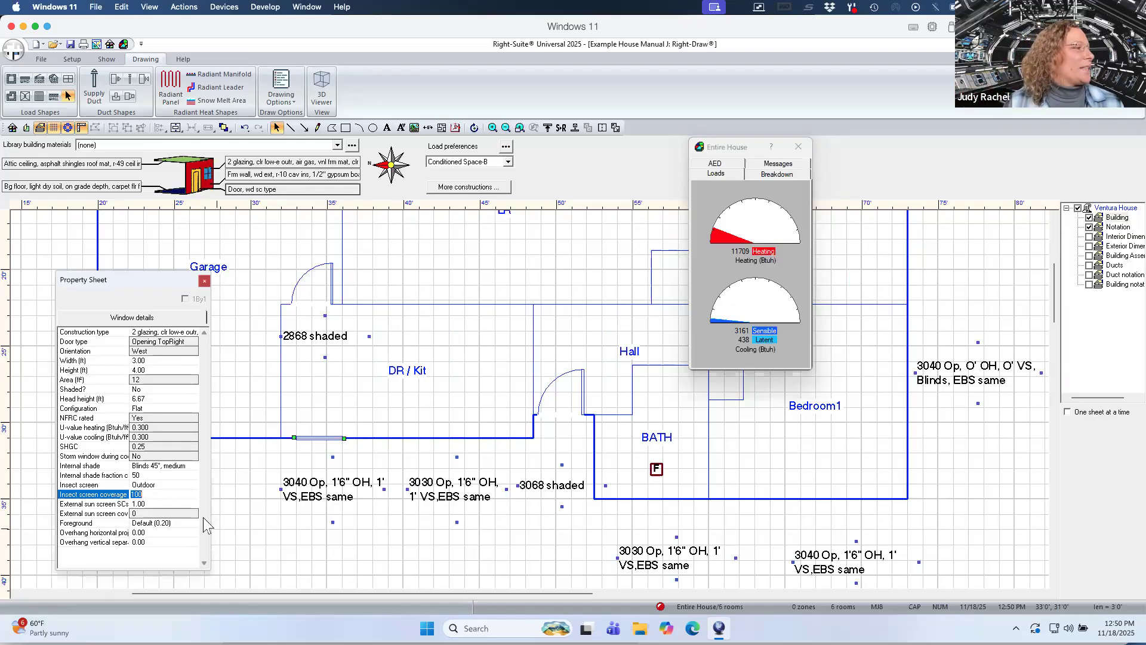
Set the window's overhang horizontal projection to 1.5 and overhang vertical separation to 1.
{"action": "left_click", "coordinate": [173, 532]}
{"action": "left_click", "coordinate": [173, 532]}
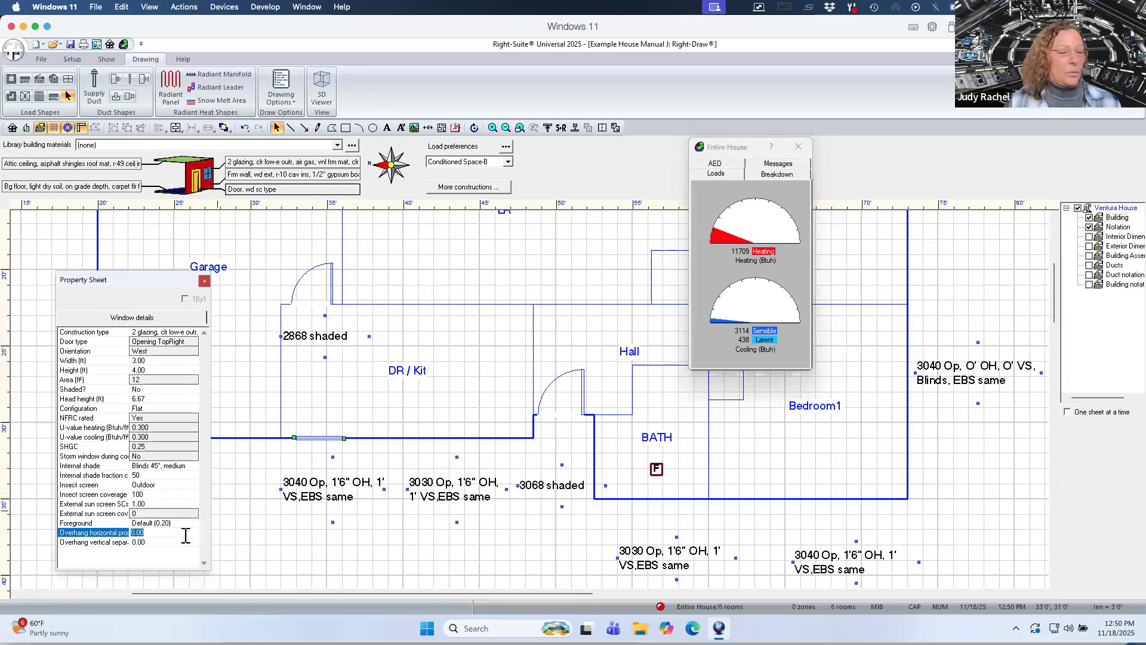
{"action": "type", "text": "1"}
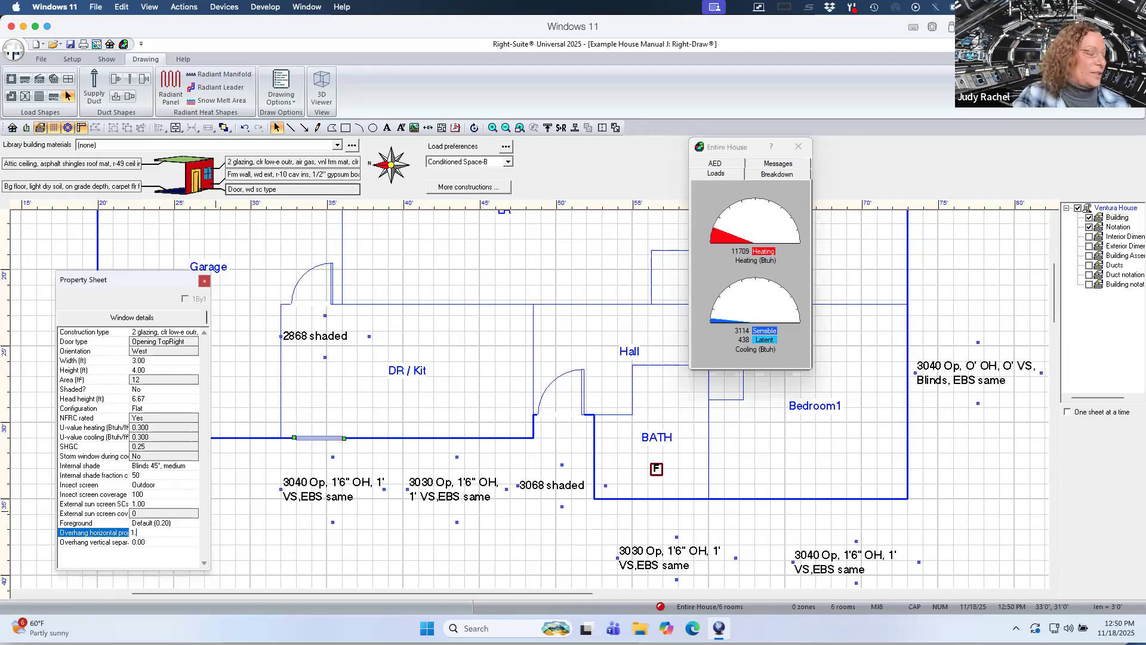
{"action": "type", "text": ".5"}
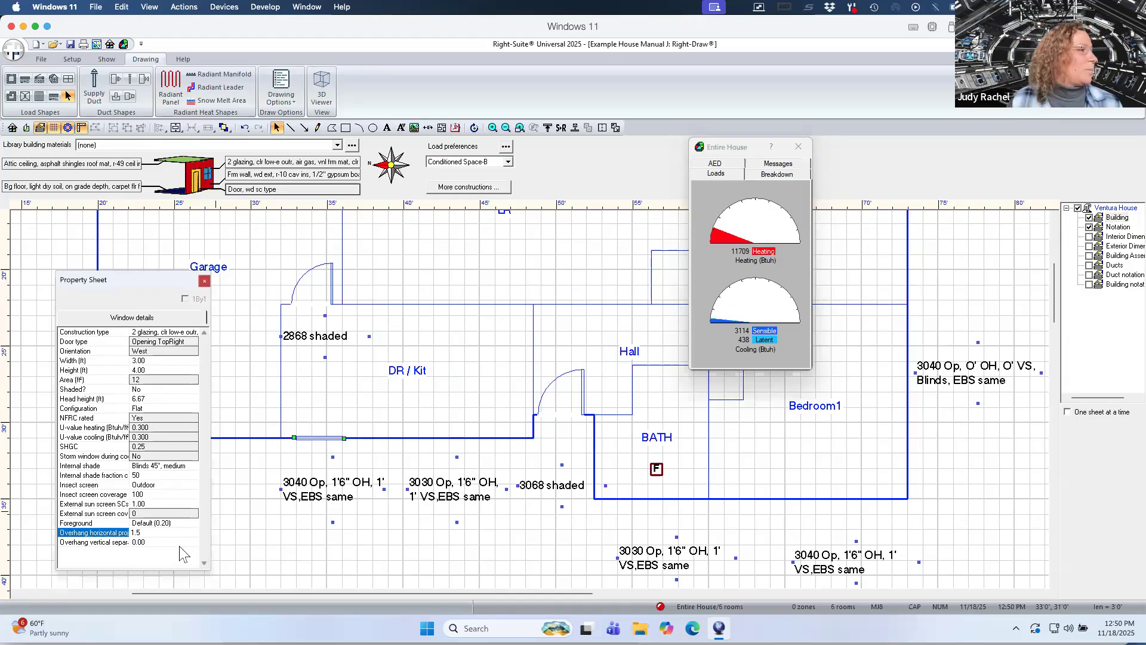
{"action": "left_click", "coordinate": [180, 544]}
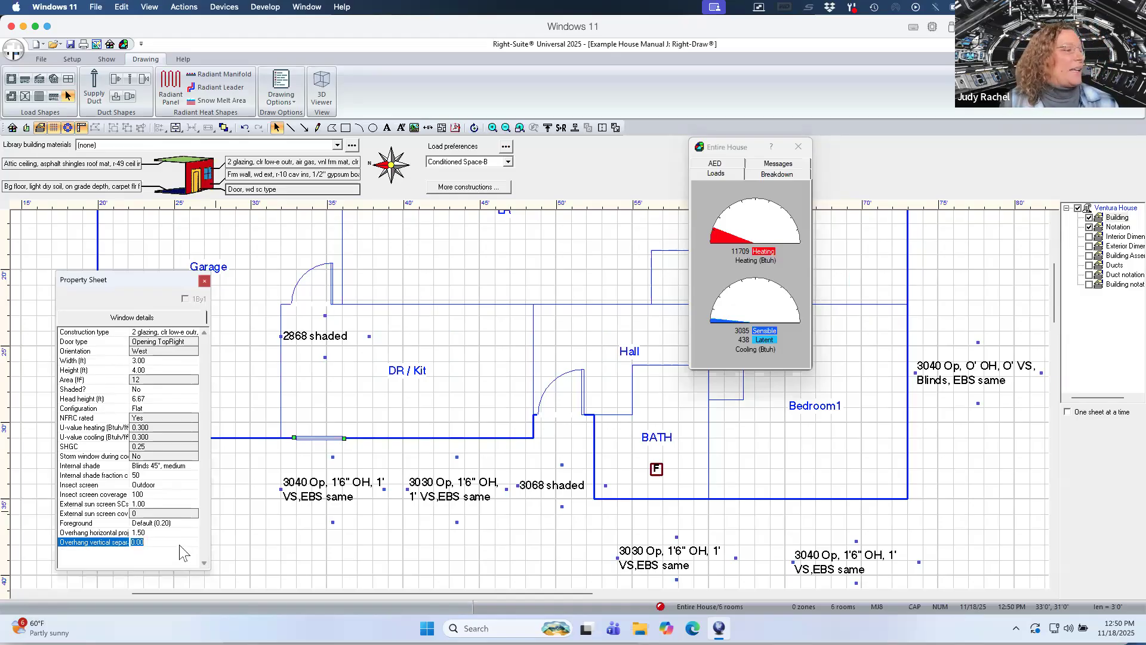
{"action": "type", "text": "1"}
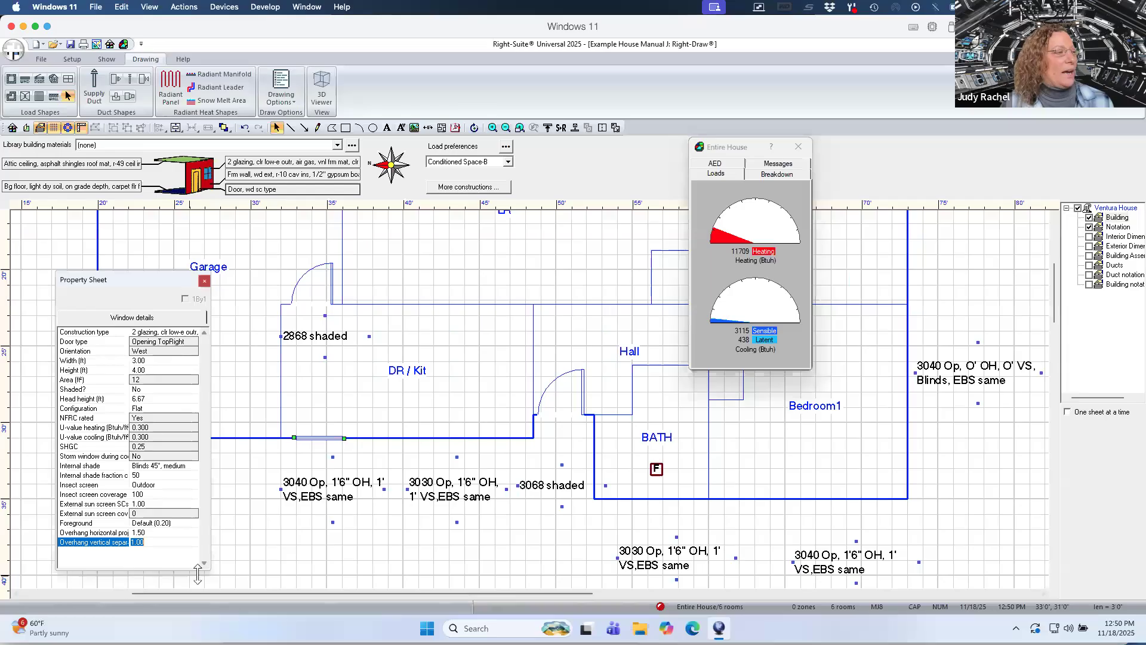
{"action": "left_click", "coordinate": [305, 572]}
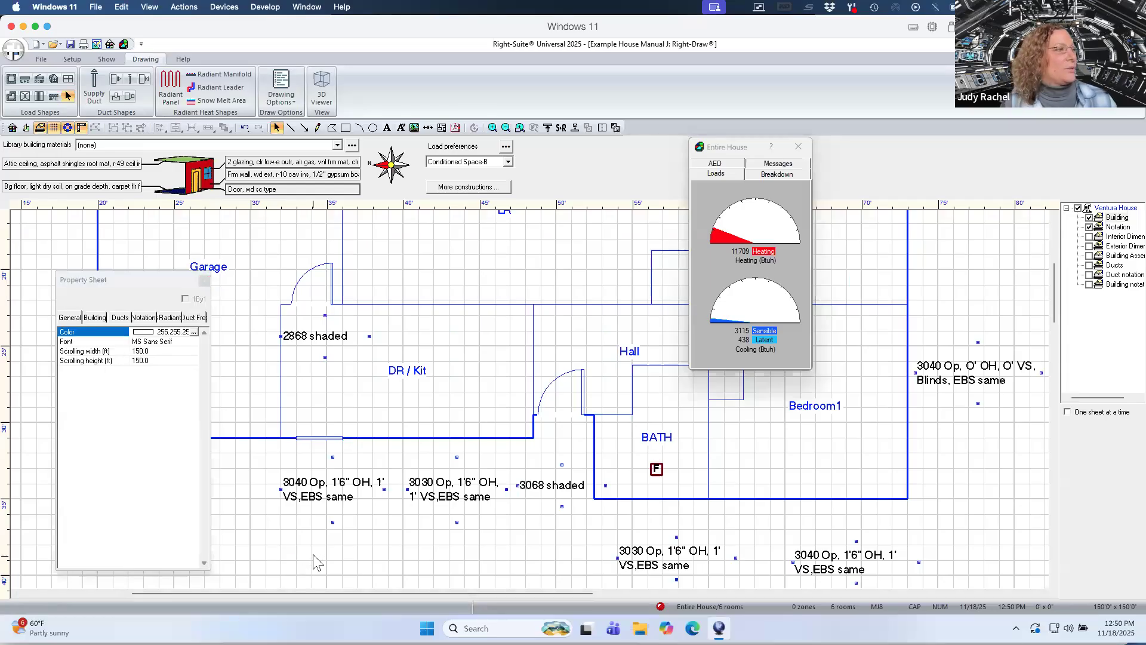
Copy the window along the DR / Kit exterior wall to the spot above the 3030 notation.
{"action": "left_click", "coordinate": [323, 438]}
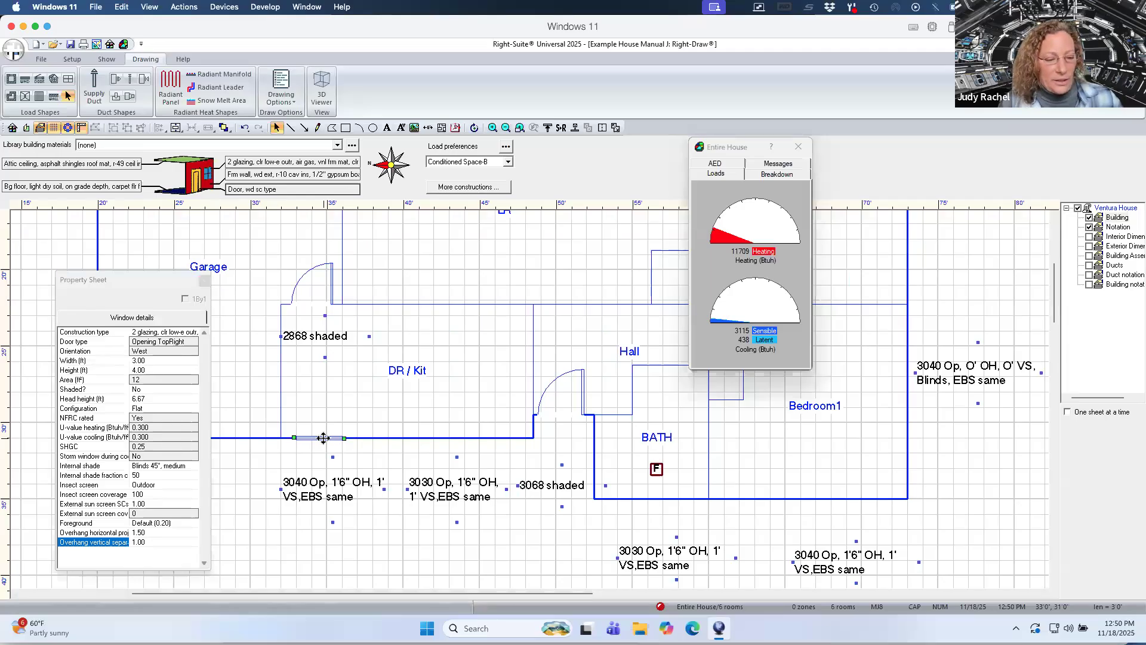
{"action": "mouse_move", "coordinate": [323, 438]}
{"action": "left_mouse_down"}
{"action": "mouse_move", "coordinate": [323, 463]}
{"action": "mouse_move", "coordinate": [339, 472]}
{"action": "mouse_move", "coordinate": [401, 474]}
{"action": "mouse_move", "coordinate": [453, 464]}
{"action": "mouse_move", "coordinate": [452, 441]}
{"action": "left_mouse_up"}
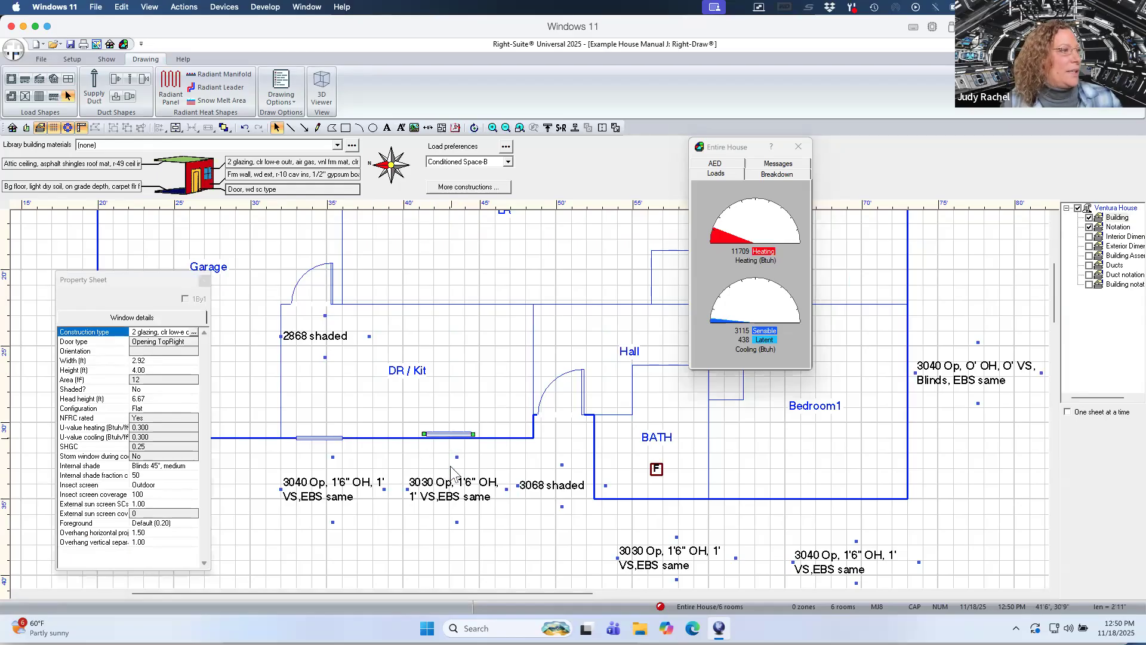
{"action": "left_click", "coordinate": [445, 434]}
{"action": "left_click_drag", "start_coordinate": [445, 433], "coordinate": [446, 438]}
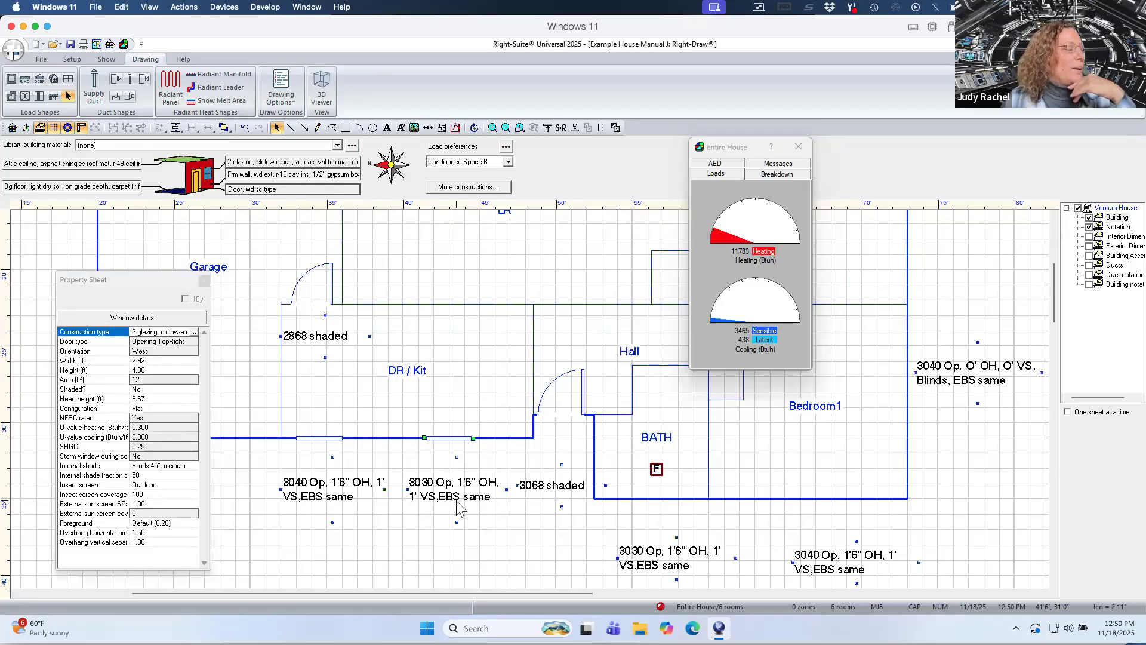
Set the copied window's height and width both to 3 ft.
{"action": "left_click", "coordinate": [144, 370]}
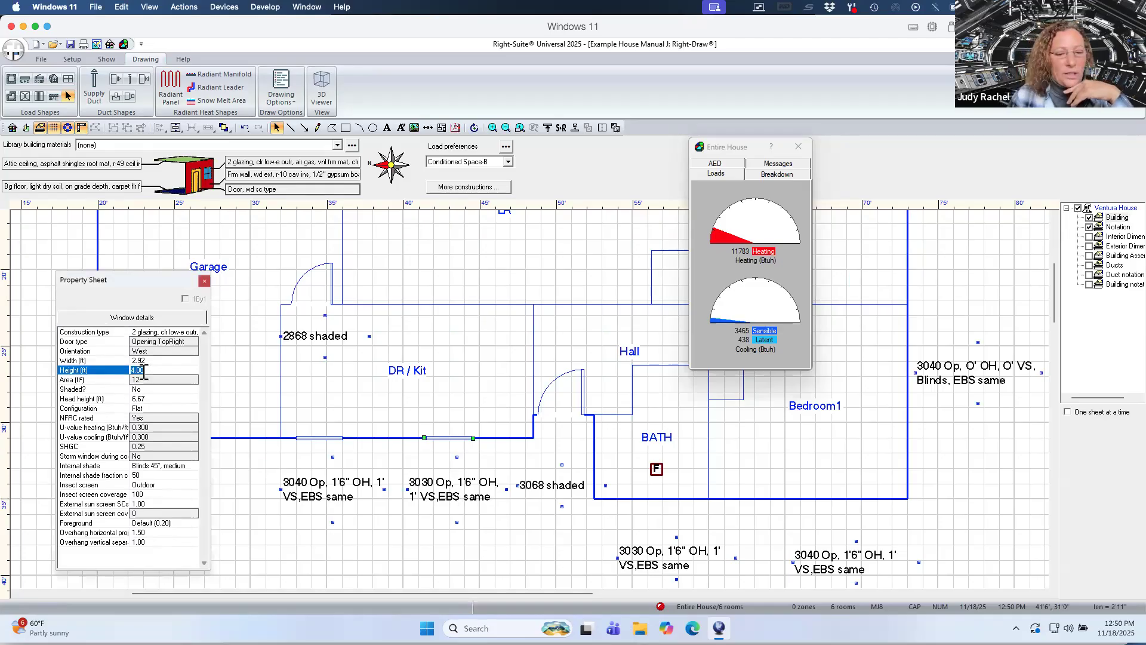
{"action": "type", "text": "3"}
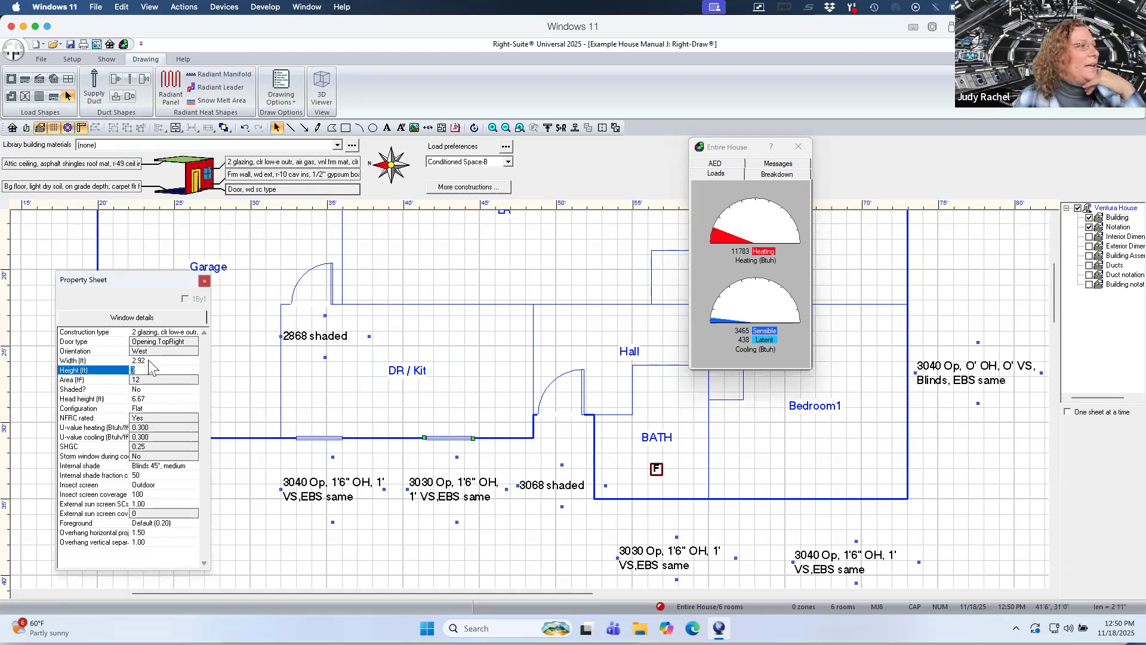
{"action": "left_click", "coordinate": [149, 360]}
{"action": "type", "text": "3"}
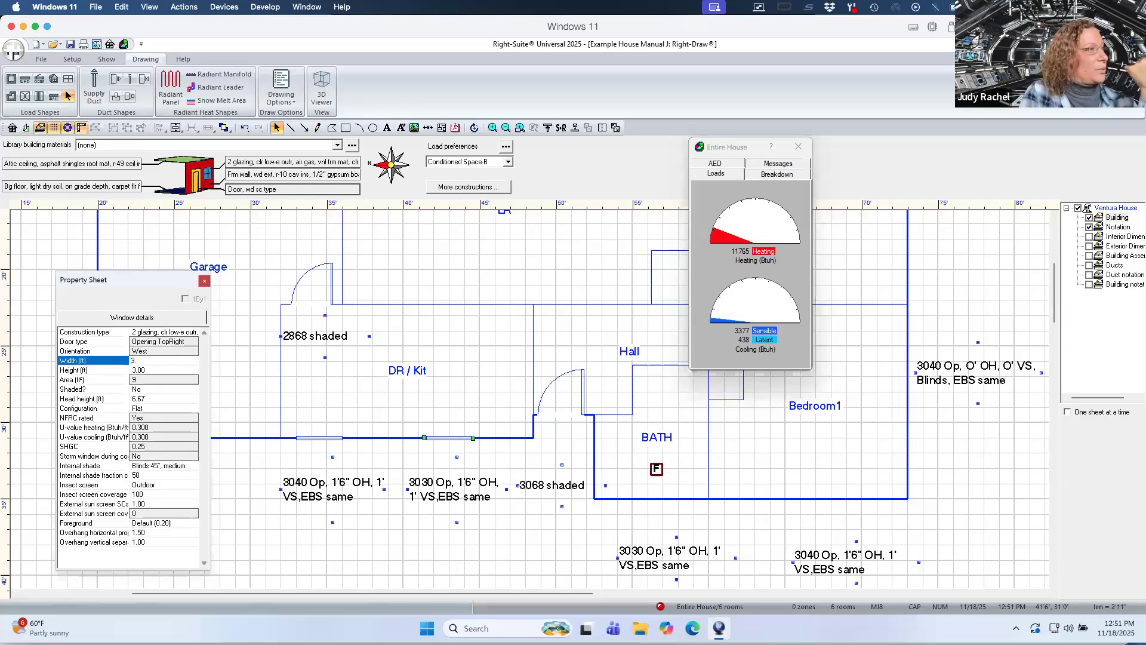
{"action": "left_click", "coordinate": [158, 380]}
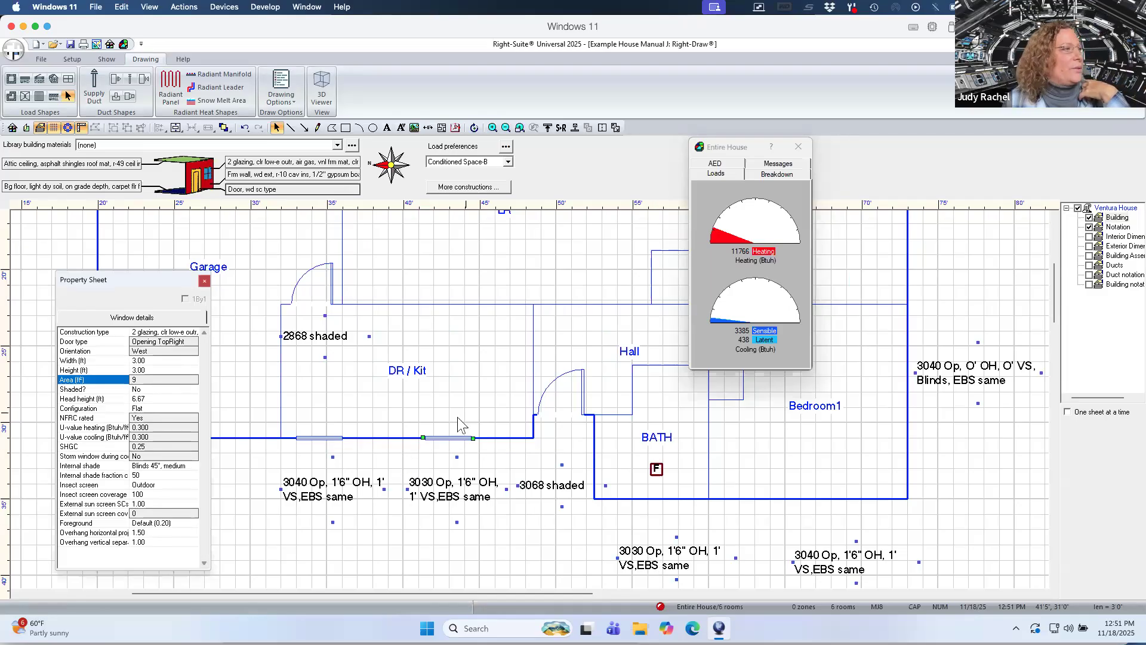
Place a copy of the 3030 window on the BATH exterior wall and set its width to 3 ft.
{"action": "left_click", "coordinate": [450, 437]}
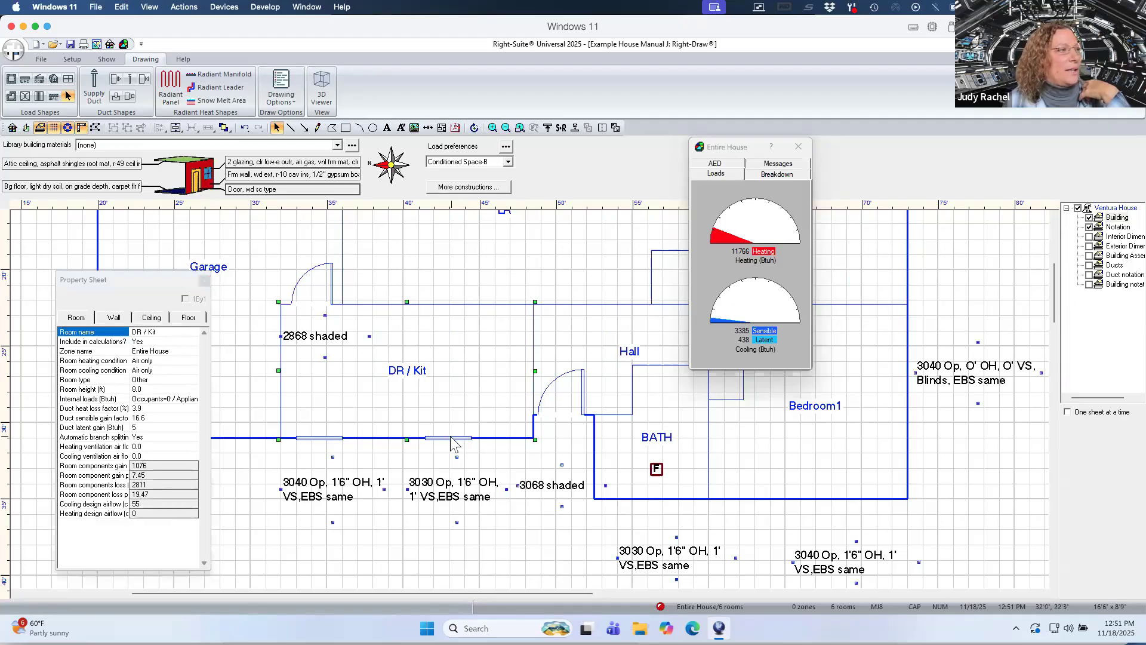
{"action": "left_click", "coordinate": [451, 437]}
{"action": "left_click", "coordinate": [450, 437]}
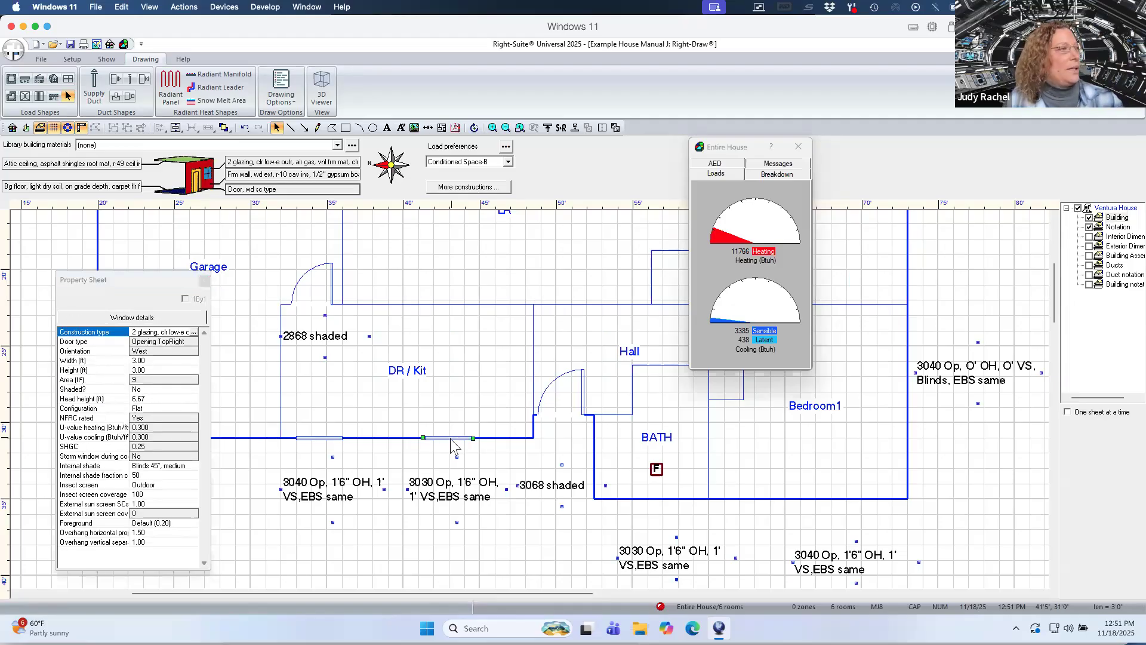
{"action": "left_click", "coordinate": [463, 449]}
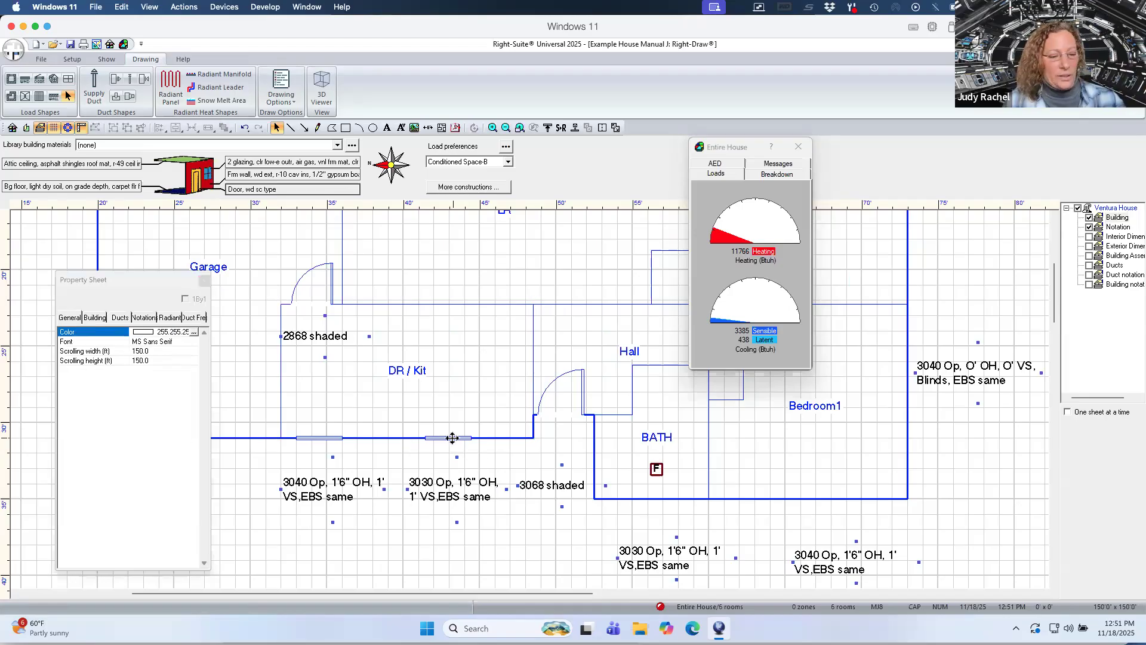
{"action": "left_click", "coordinate": [452, 438]}
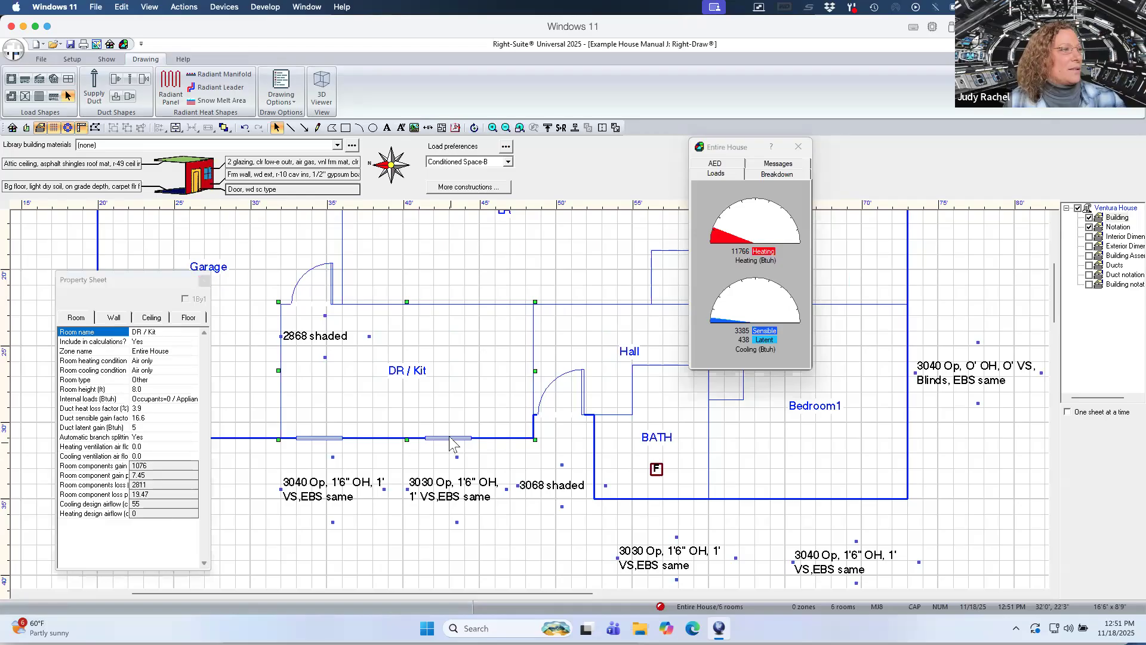
{"action": "left_click", "coordinate": [452, 440]}
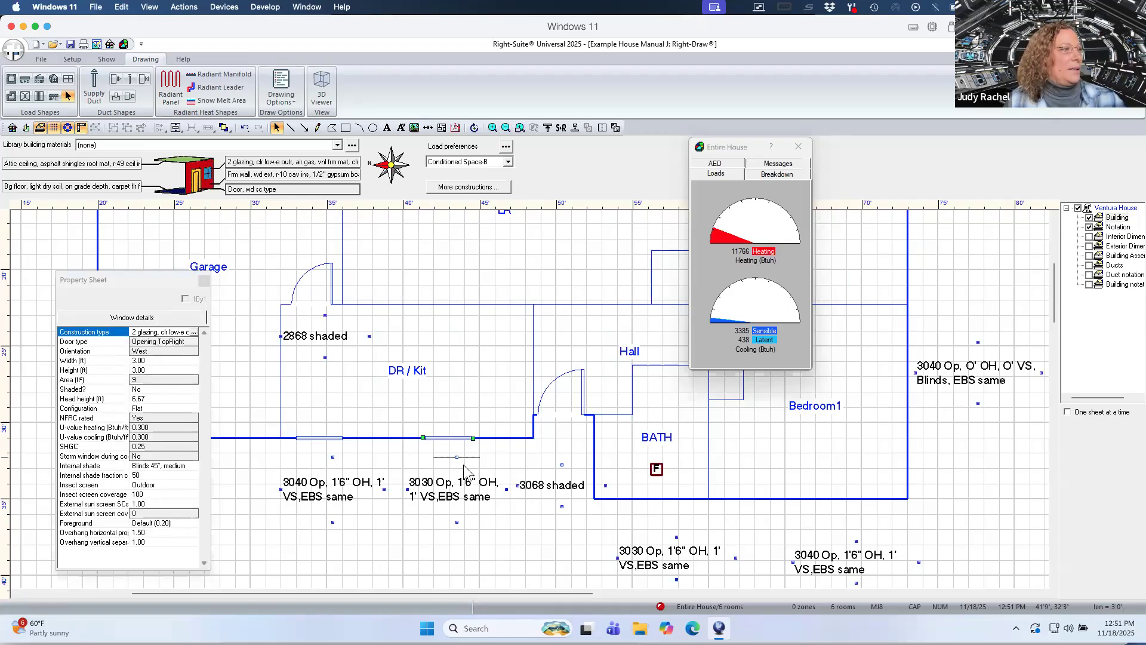
{"action": "left_click", "coordinate": [658, 499]}
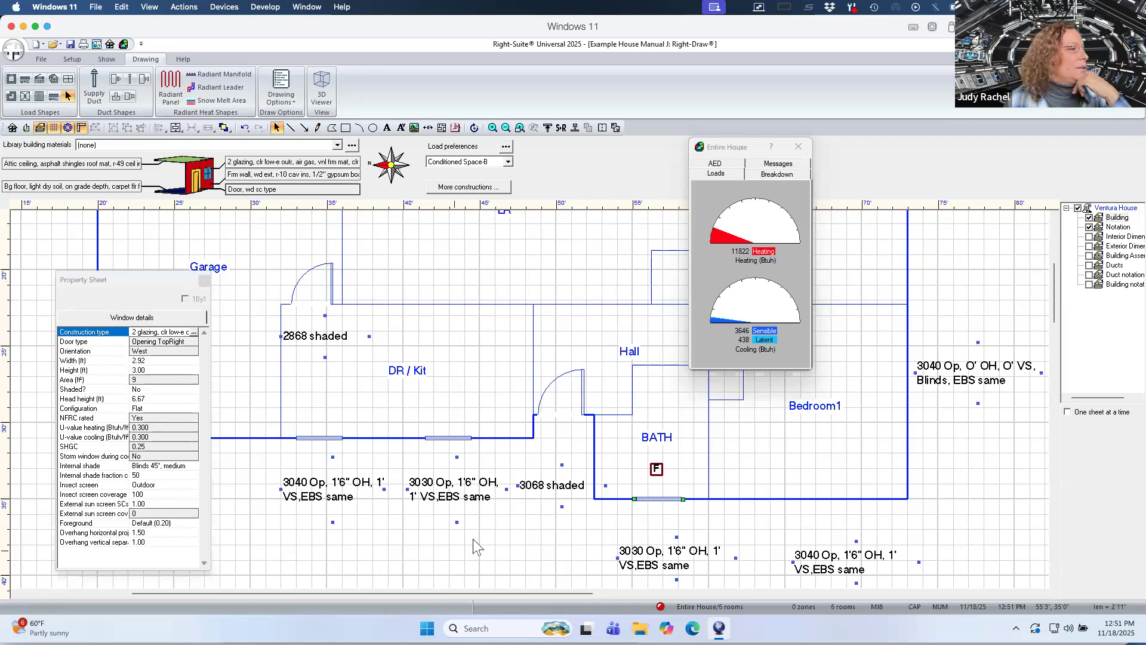
{"action": "left_click", "coordinate": [152, 362]}
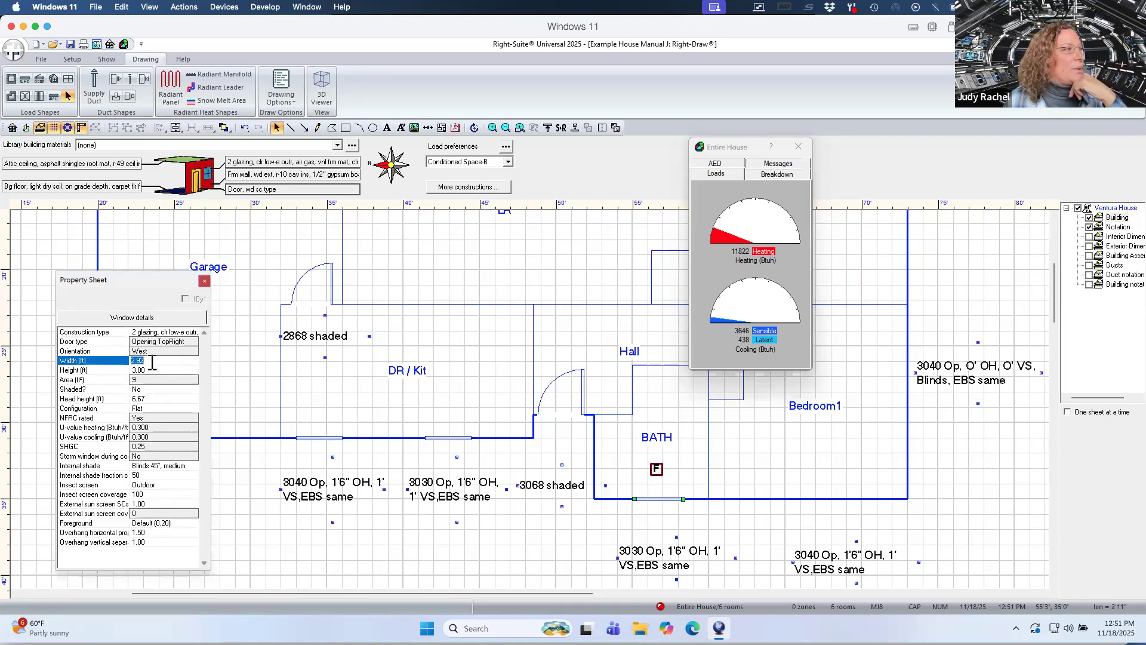
{"action": "type", "text": "3"}
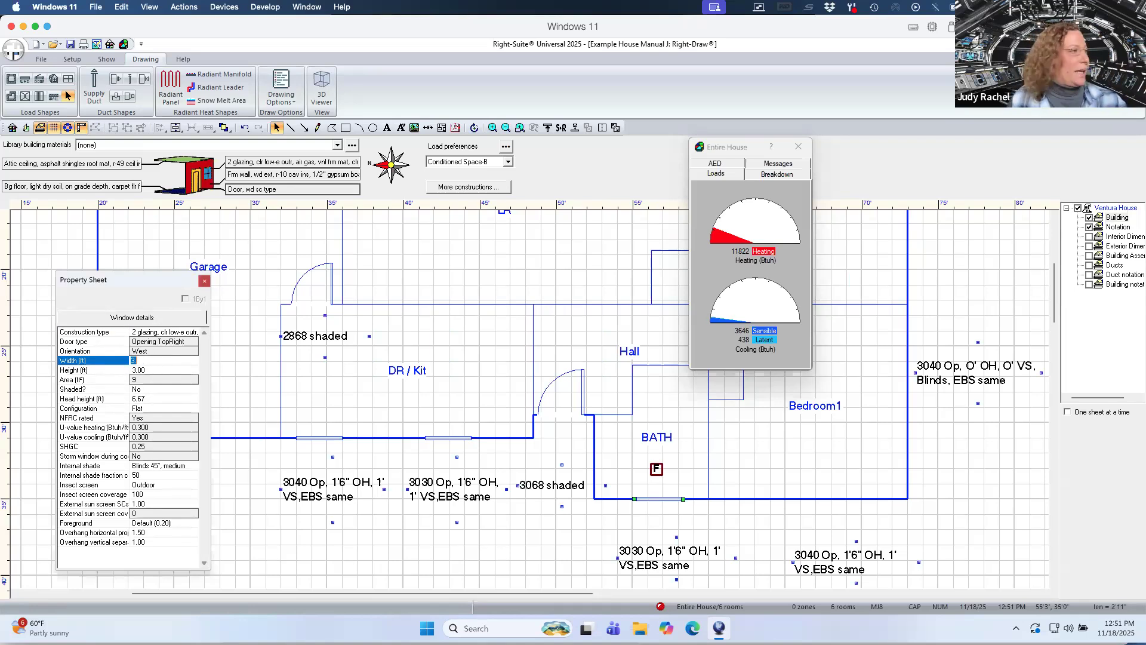
{"action": "left_click", "coordinate": [143, 419]}
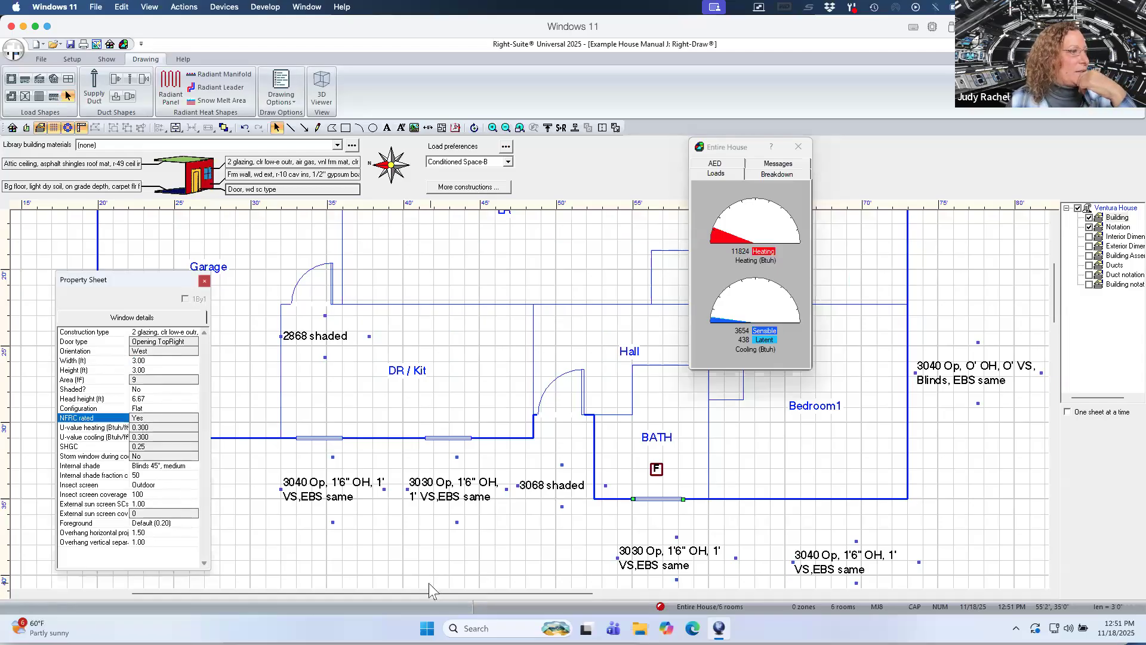
Paste another window onto the Bedroom1 exterior wall above the 3040 notation and set its height to 4 ft.
{"action": "left_click_drag", "start_coordinate": [427, 594], "coordinate": [488, 597]}
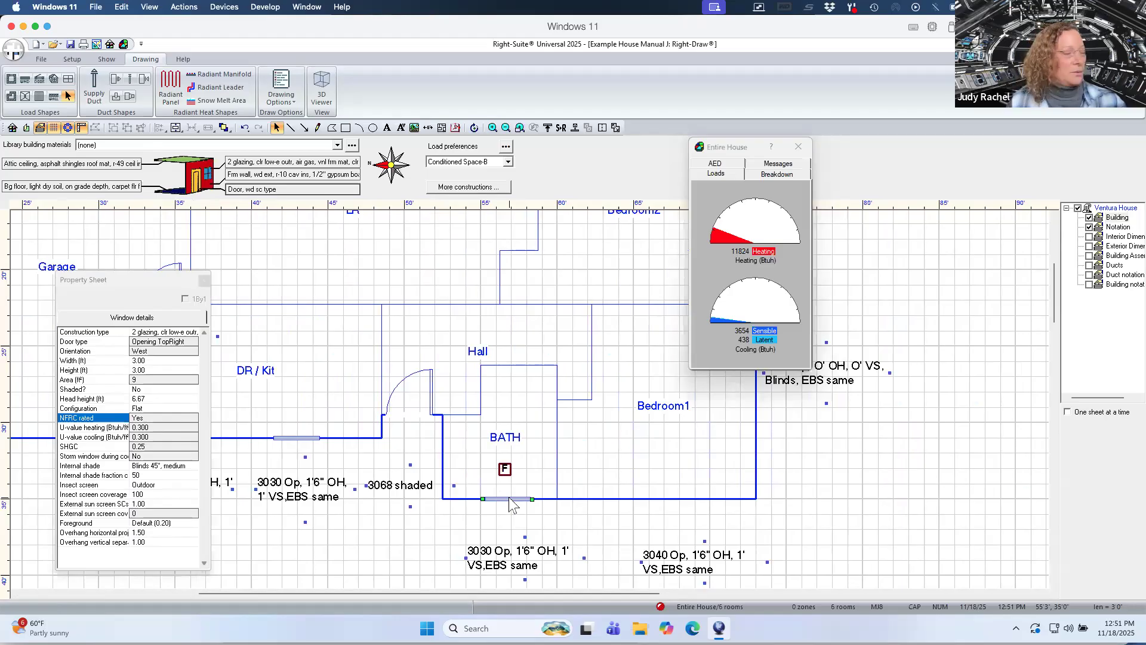
{"action": "key", "text": "ctrl+v"}
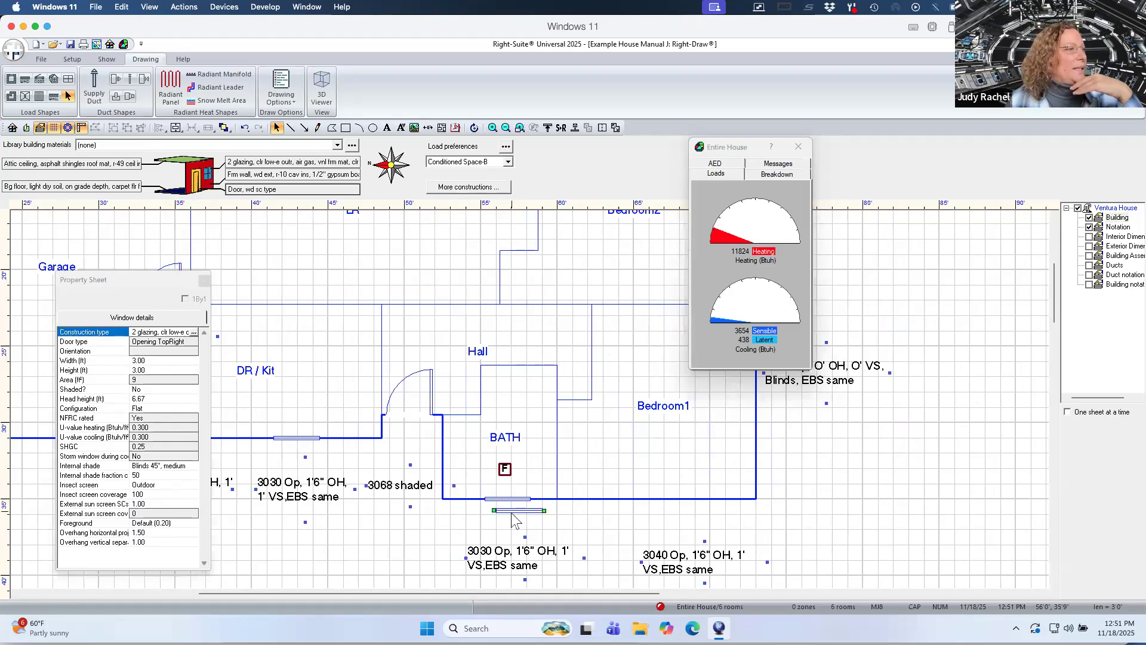
{"action": "left_click", "coordinate": [676, 500]}
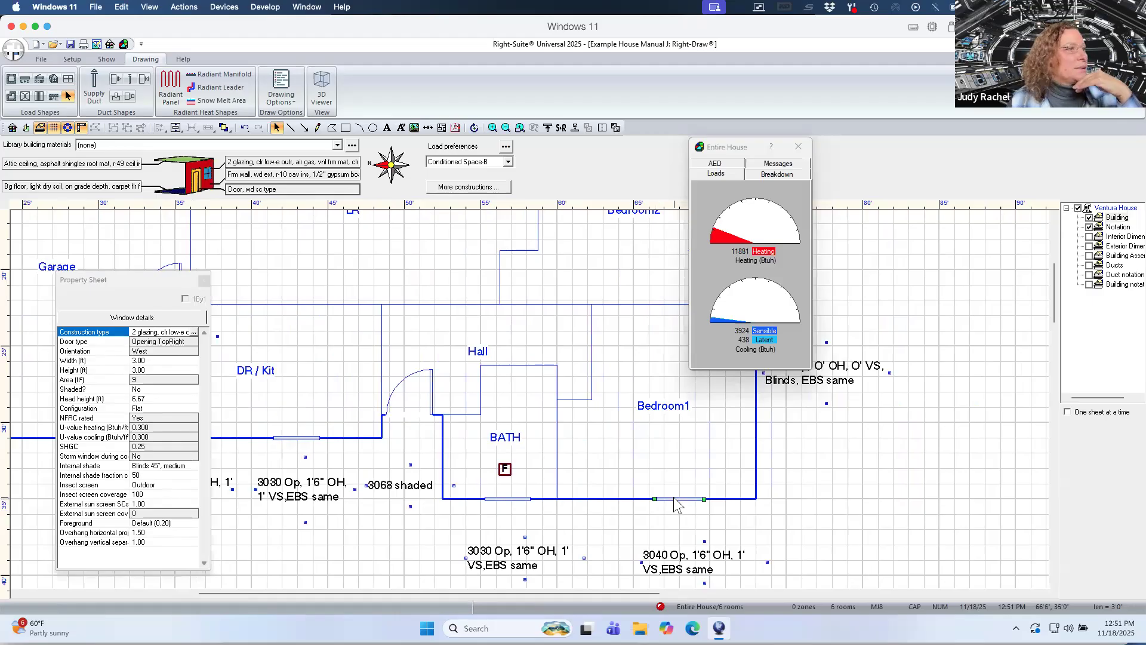
{"action": "left_click", "coordinate": [173, 370]}
{"action": "type", "text": "4"}
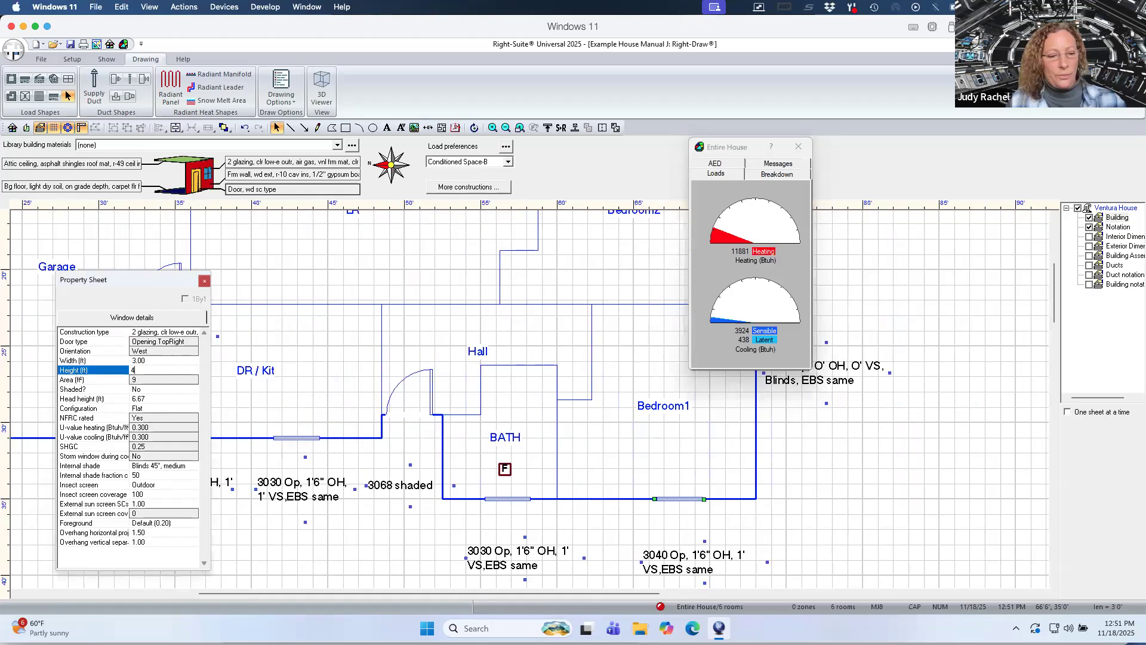
{"action": "left_click", "coordinate": [181, 417]}
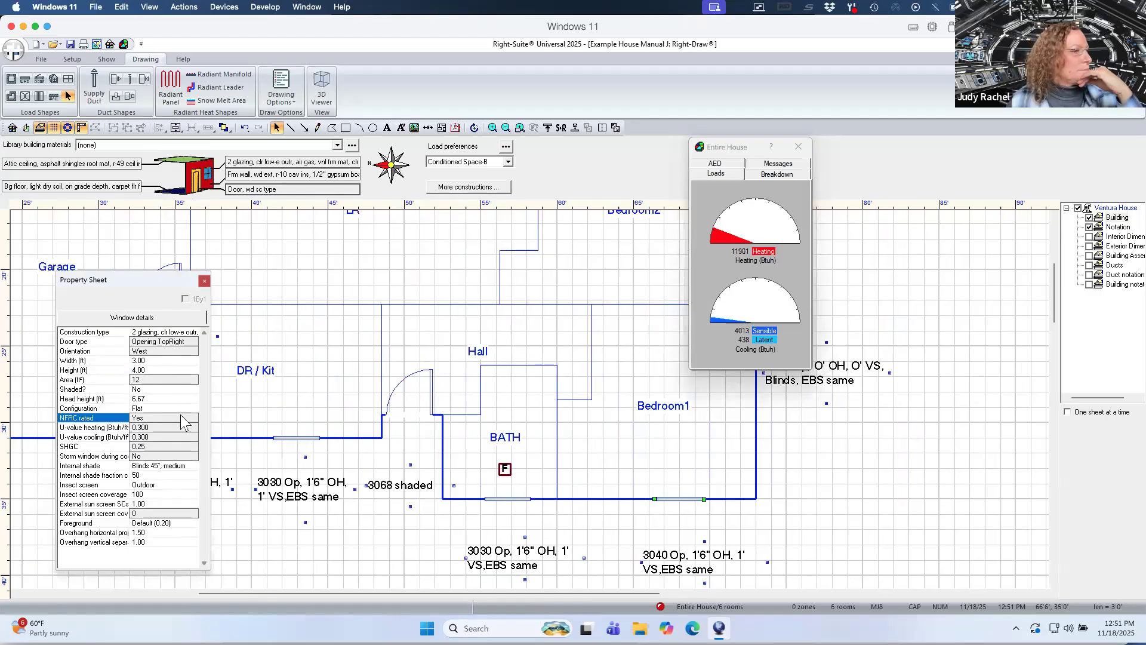
Duplicate the Bedroom1 window and move the copy onto the room's east exterior wall beside the 3040 notation.
{"action": "left_click", "coordinate": [761, 147]}
{"action": "left_click_drag", "start_coordinate": [746, 151], "coordinate": [974, 243]}
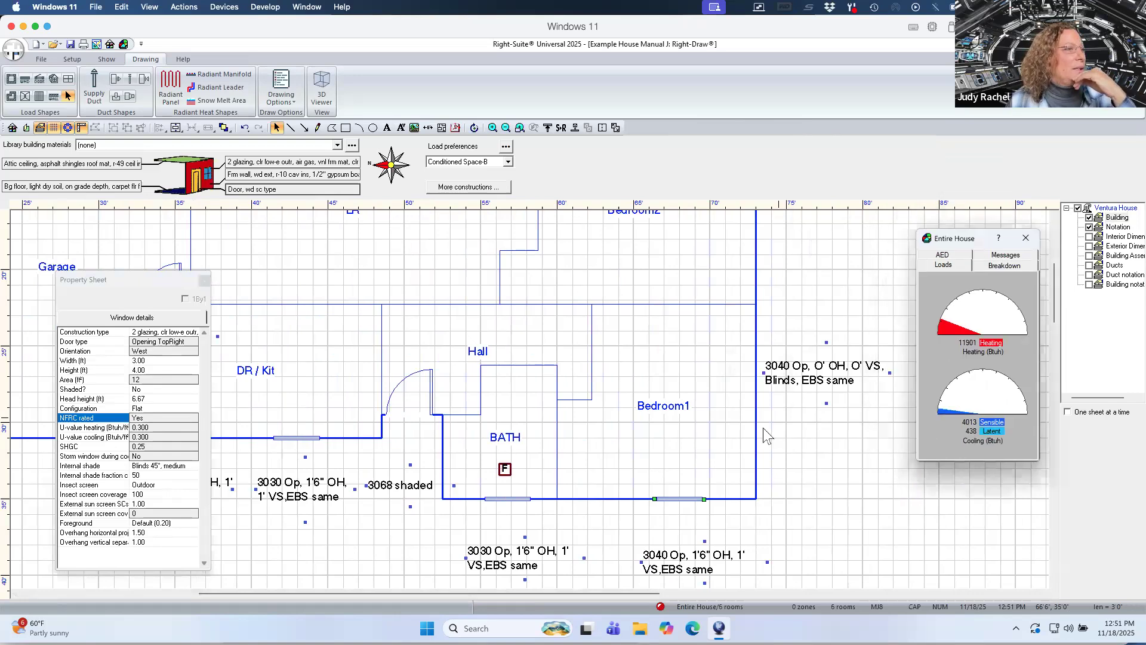
{"action": "left_click", "coordinate": [688, 499]}
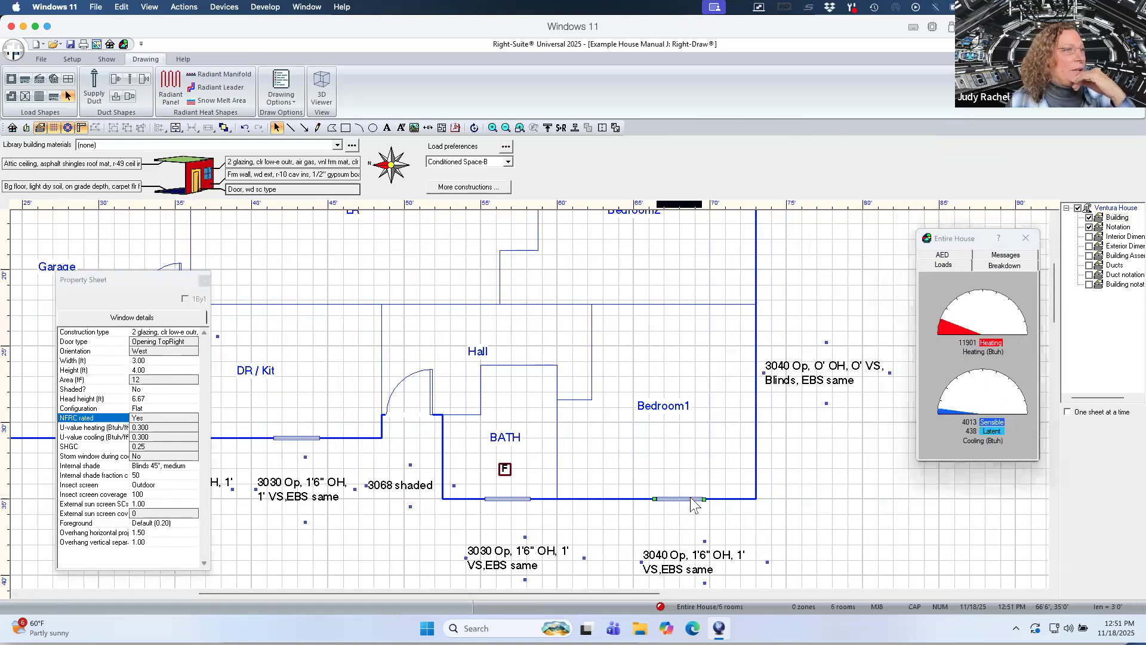
{"action": "left_click", "coordinate": [679, 499]}
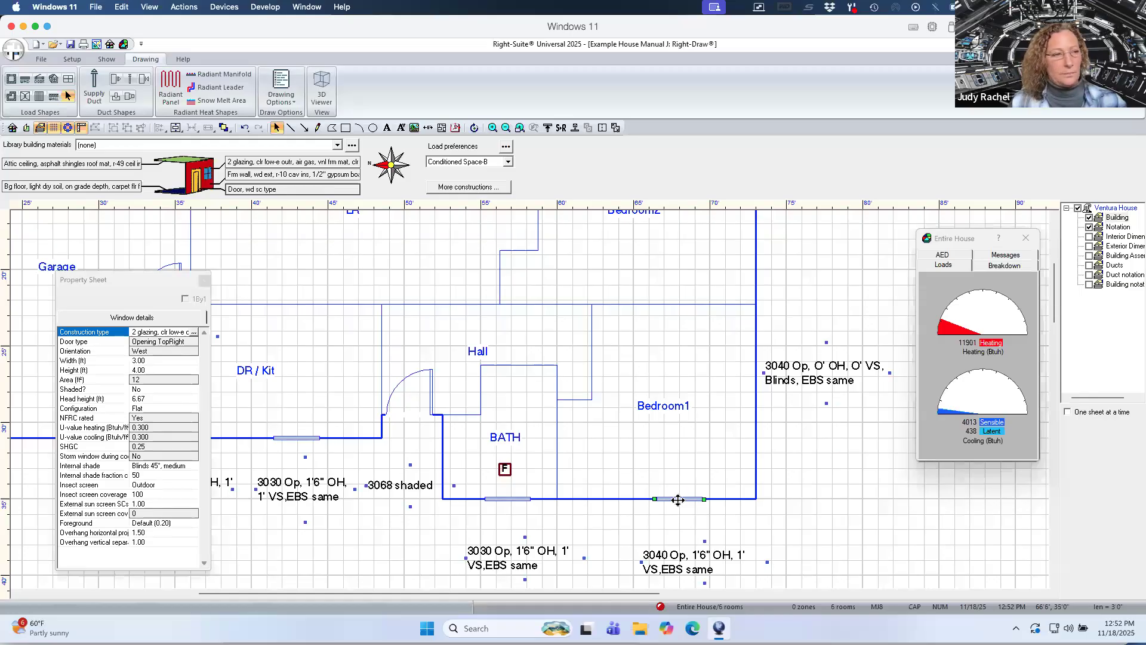
{"action": "key", "text": "ctrl+d"}
{"action": "left_click_drag", "start_coordinate": [685, 511], "coordinate": [750, 385]}
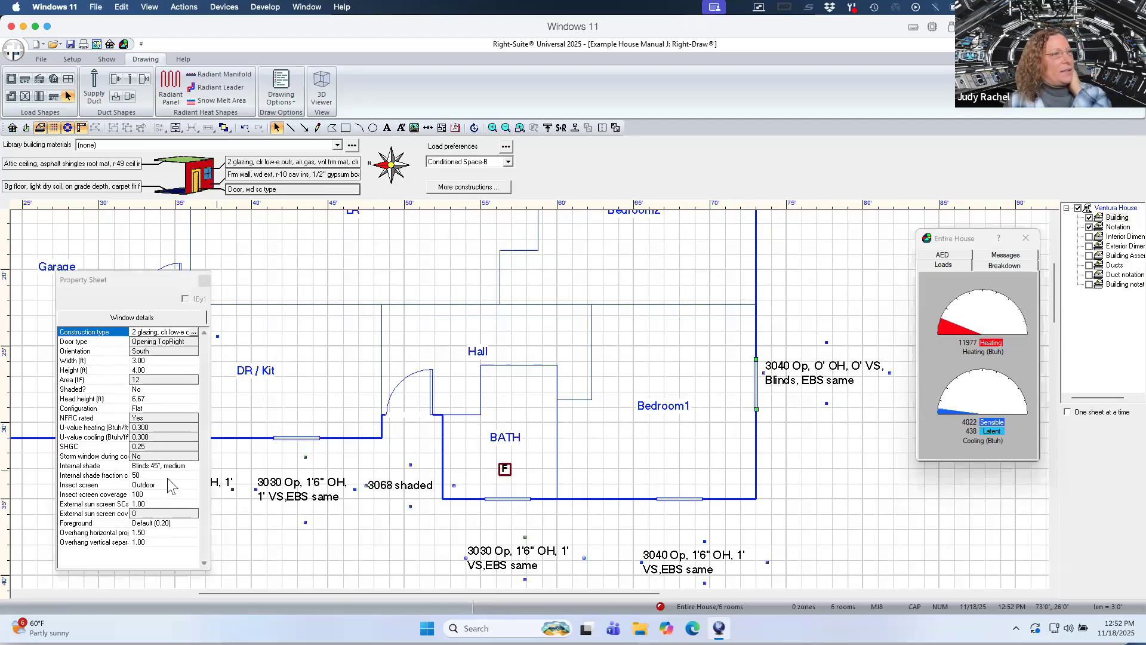
Set the copied window's overhang horizontal projection and vertical separation both to 0.
{"action": "left_click", "coordinate": [164, 531]}
{"action": "type", "text": "0"}
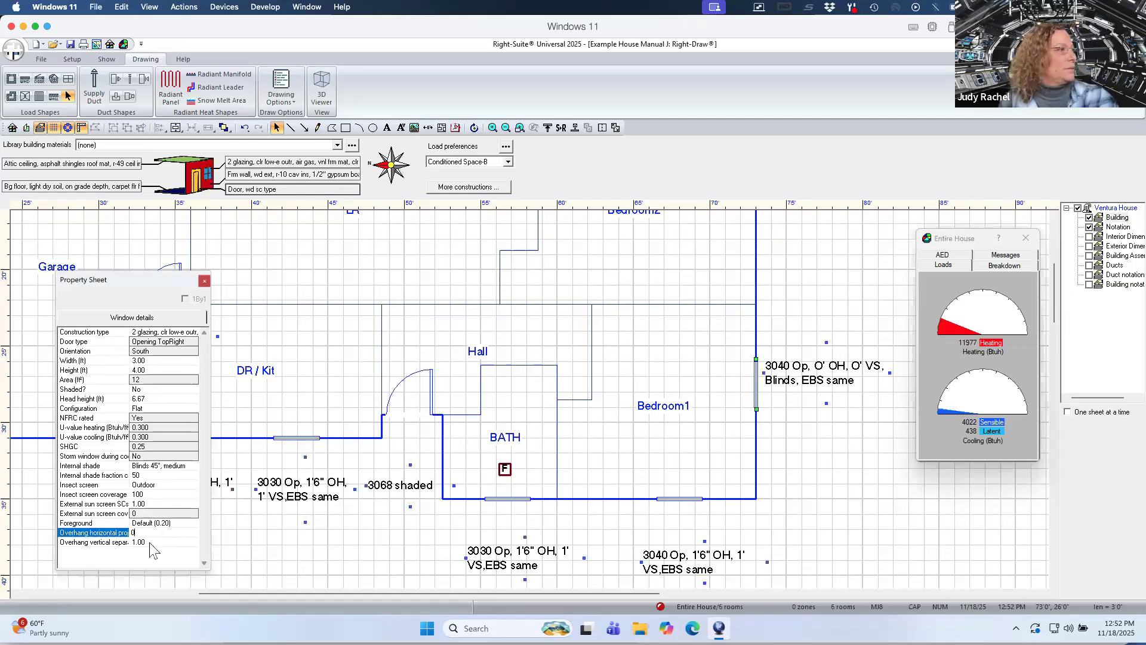
{"action": "left_click", "coordinate": [152, 542]}
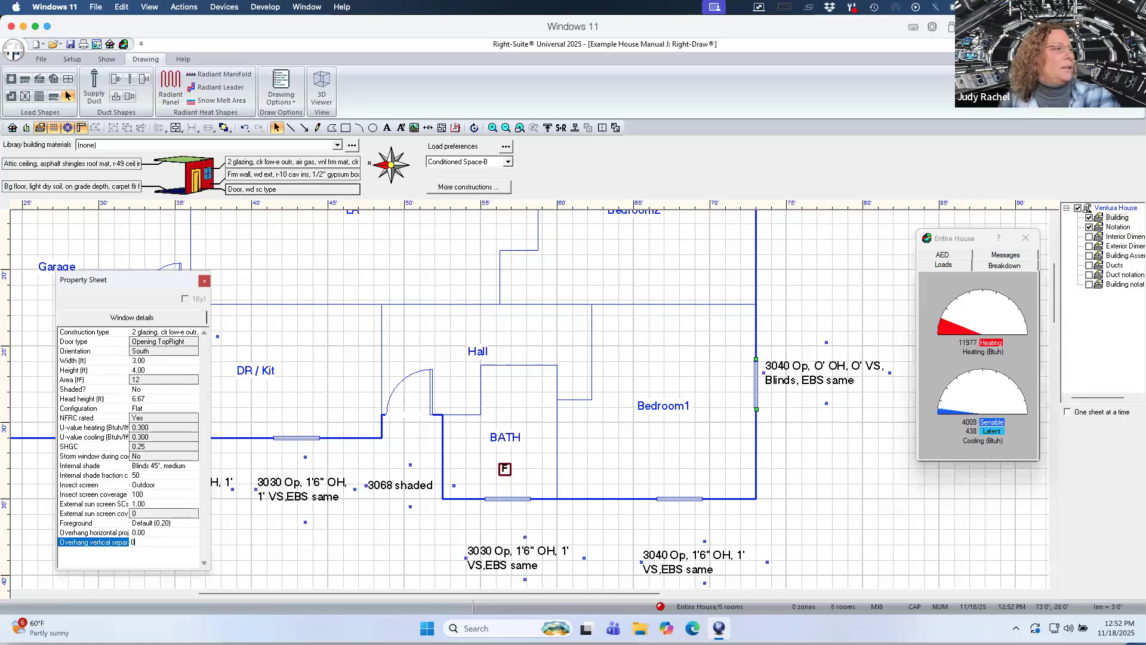
{"action": "key", "text": "Return"}
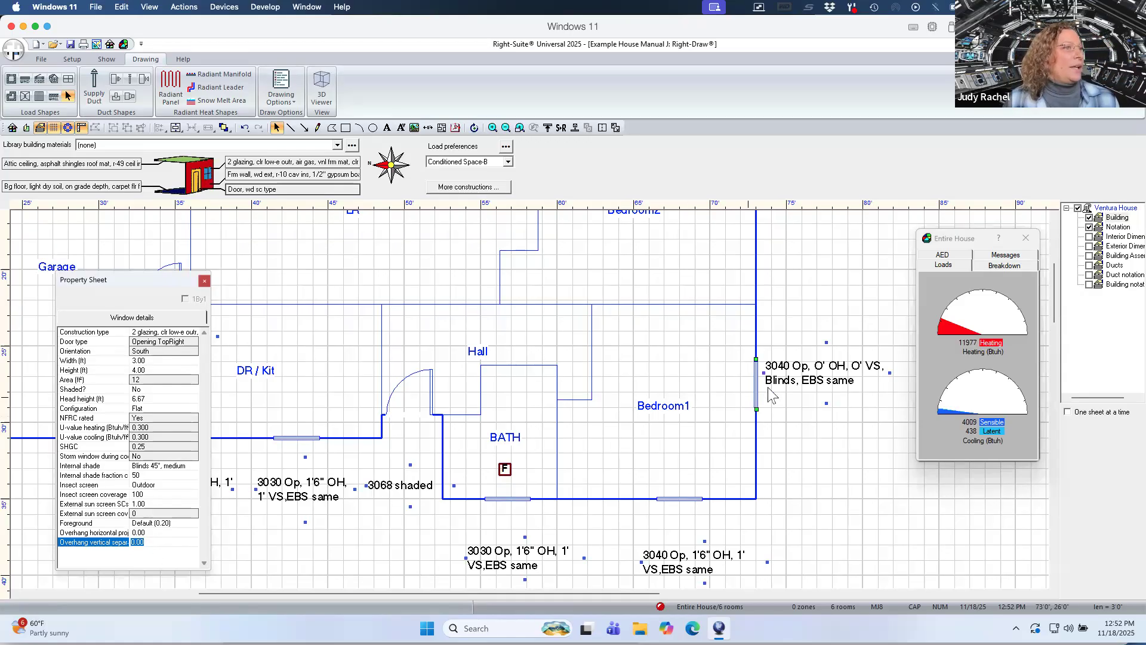
Place a copy of the window on the Bedroom2 east exterior wall next to its 3040 notation.
{"action": "left_click_drag", "start_coordinate": [1055, 303], "coordinate": [1052, 280]}
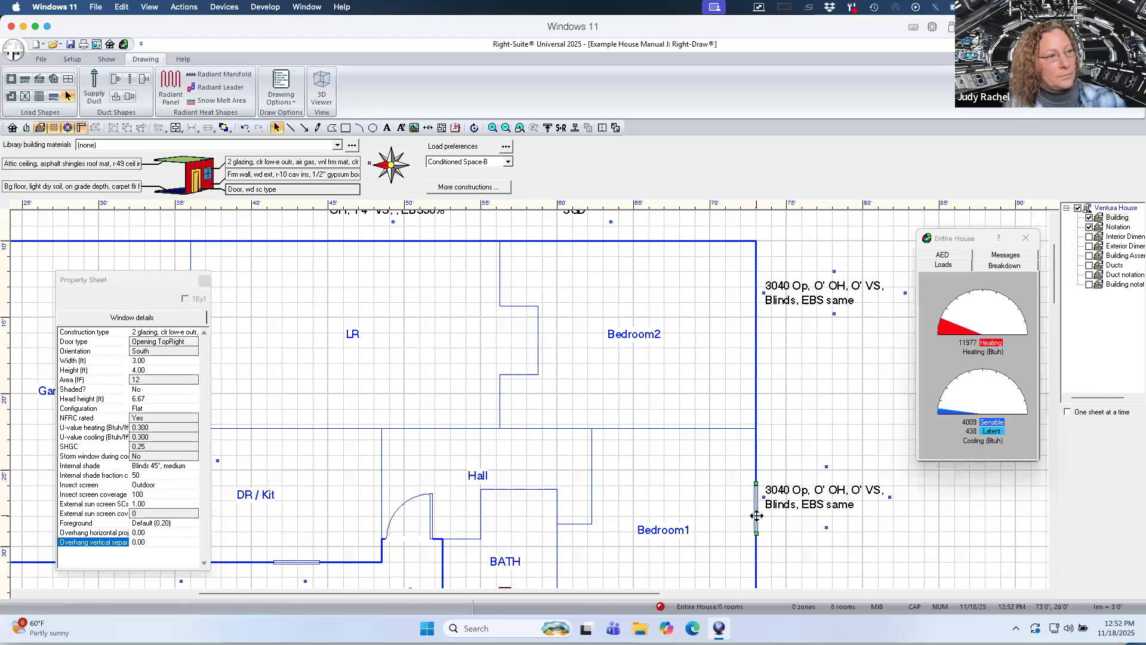
{"action": "left_click_drag", "start_coordinate": [757, 515], "coordinate": [768, 517]}
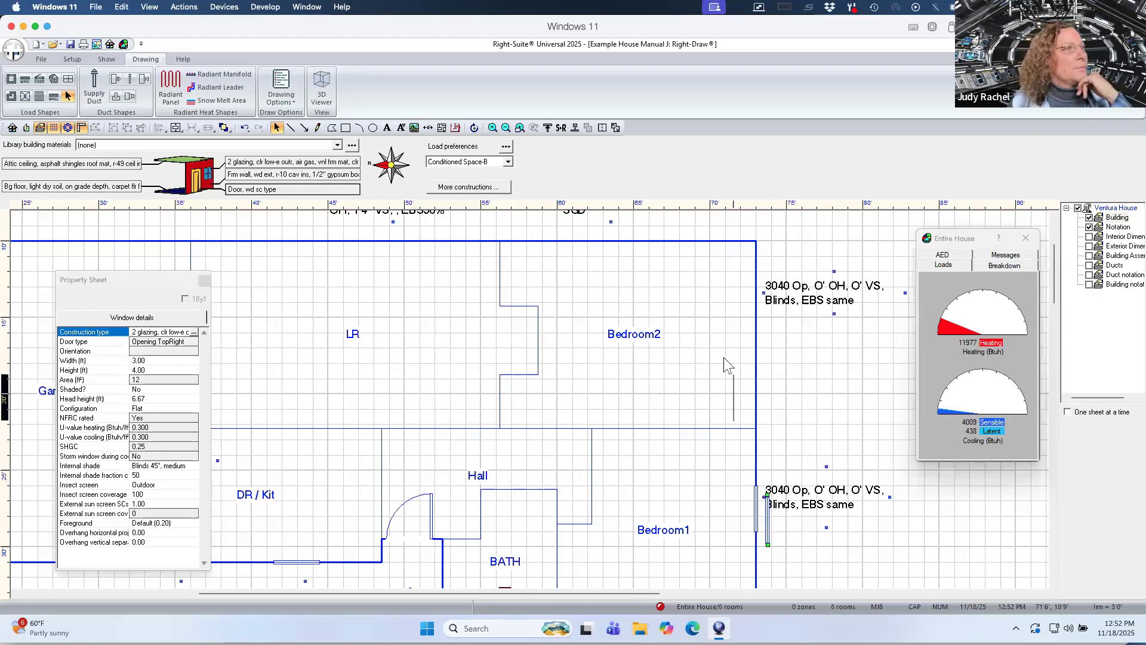
{"action": "left_click", "coordinate": [759, 306]}
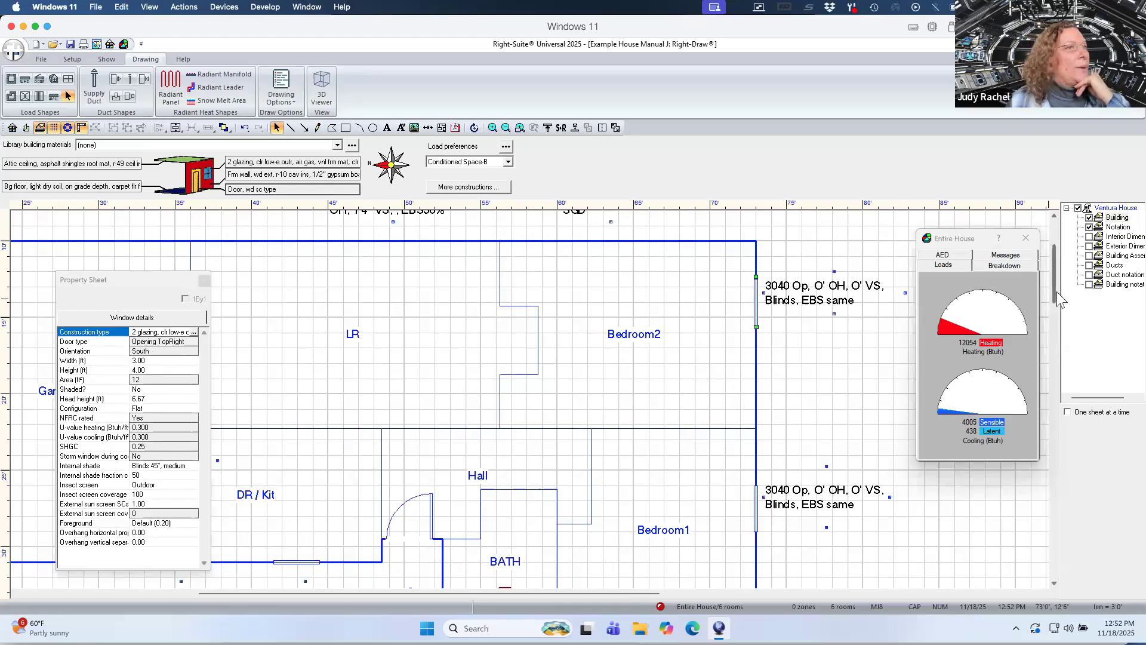
Place another window on the Bedroom2 north wall below the 3040 notation, with overhang projection 6.67 and vertical separation 1.33.
{"action": "left_click_drag", "start_coordinate": [1055, 288], "coordinate": [1052, 273]}
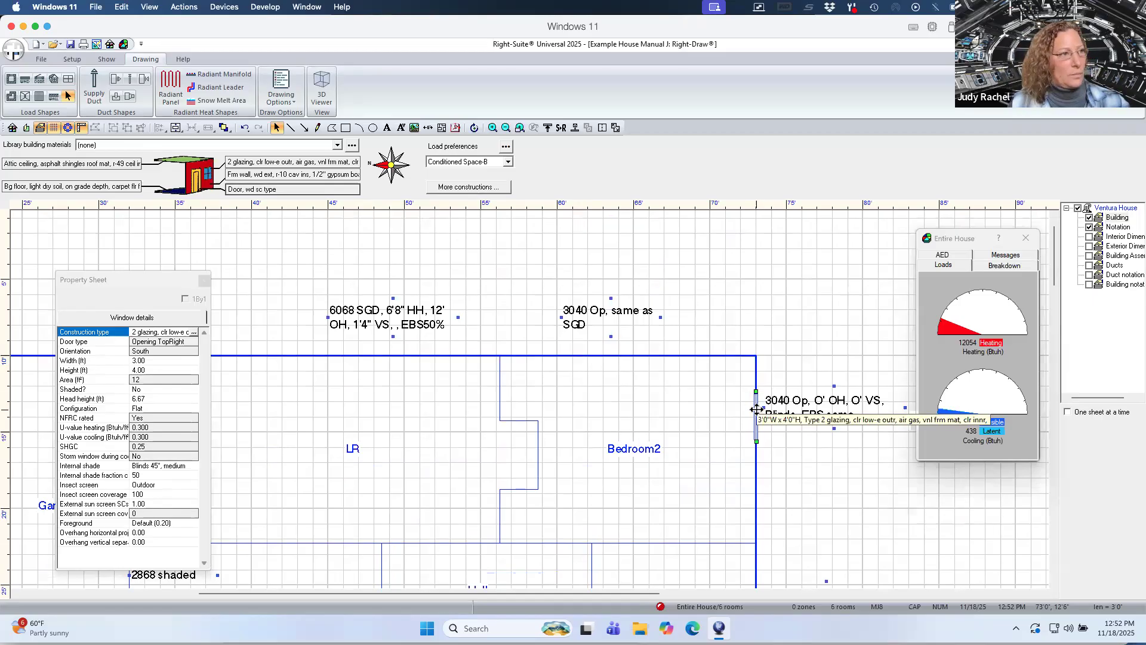
{"action": "left_click", "coordinate": [630, 357]}
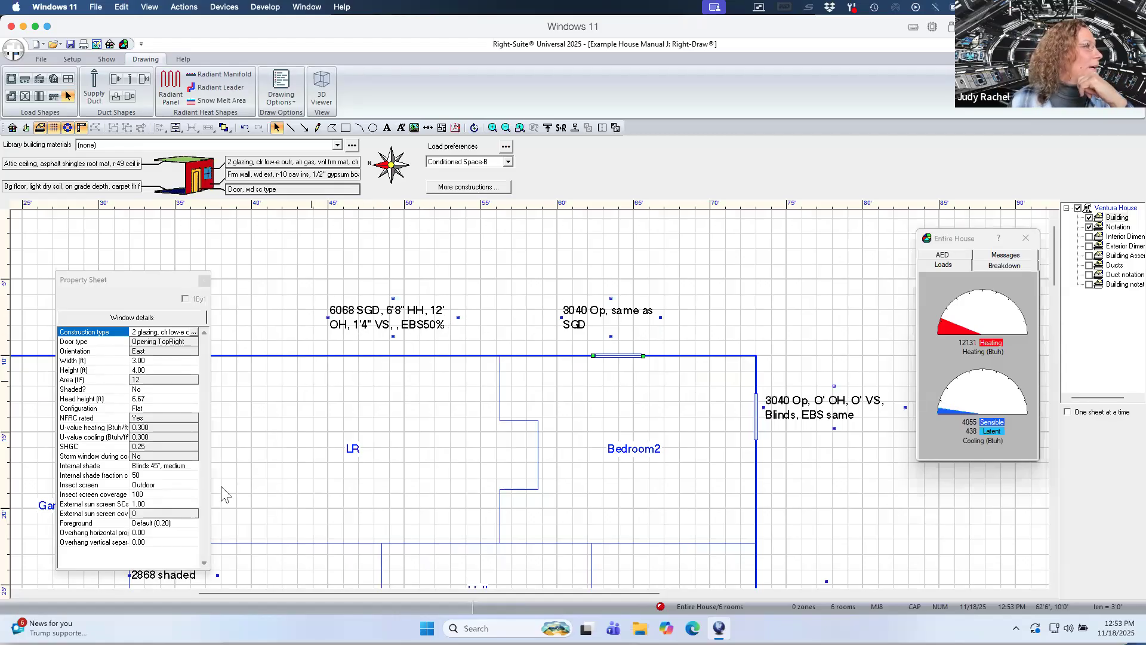
{"action": "left_click", "coordinate": [163, 532]}
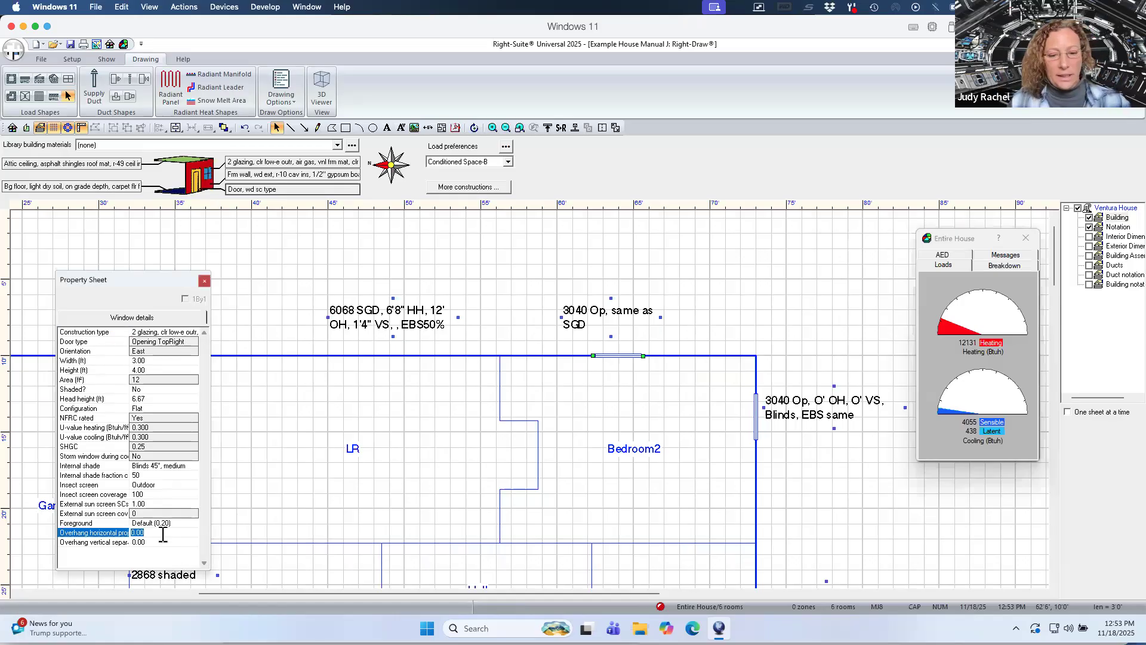
{"action": "type", "text": "6.67"}
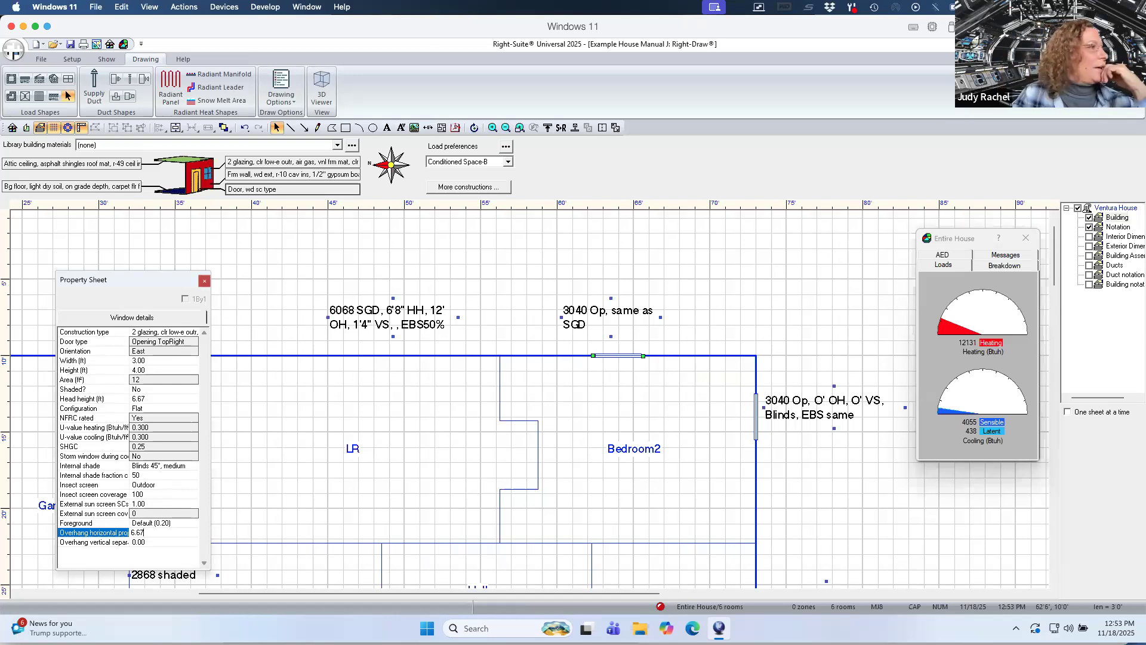
{"action": "left_click", "coordinate": [157, 544]}
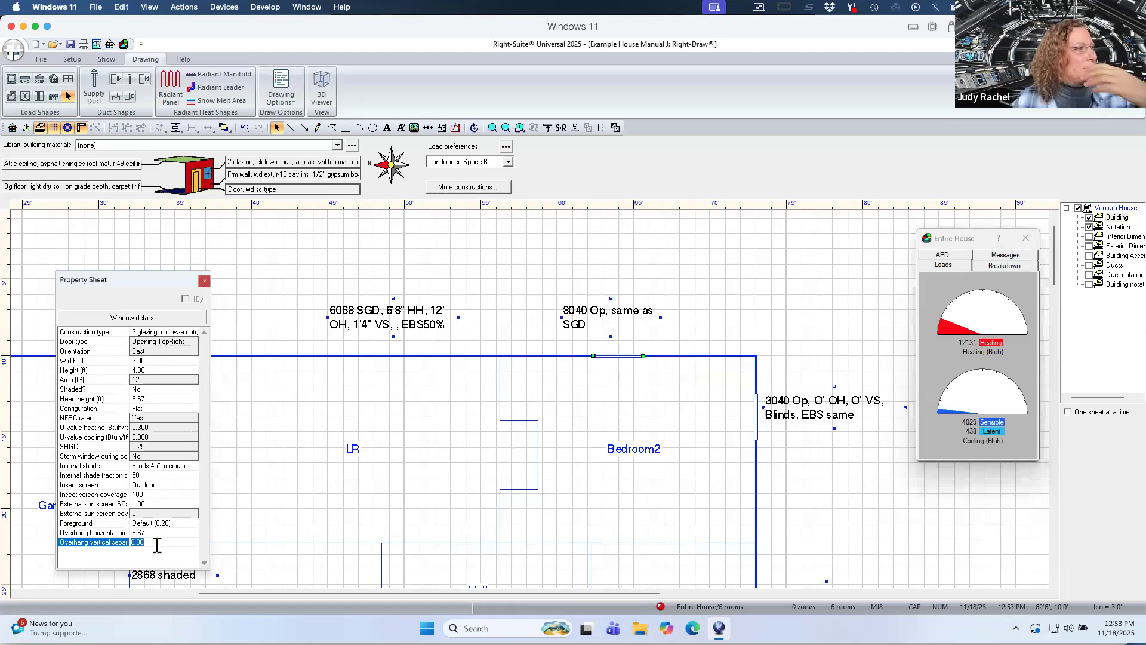
{"action": "type", "text": "1.33"}
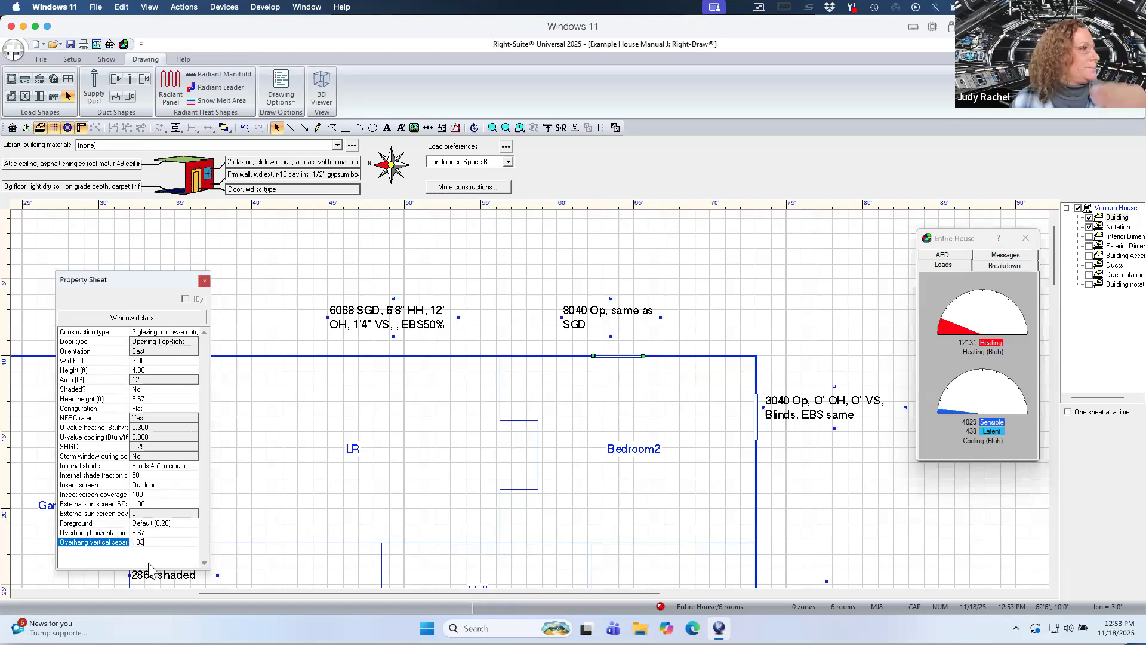
{"action": "key", "text": "Return"}
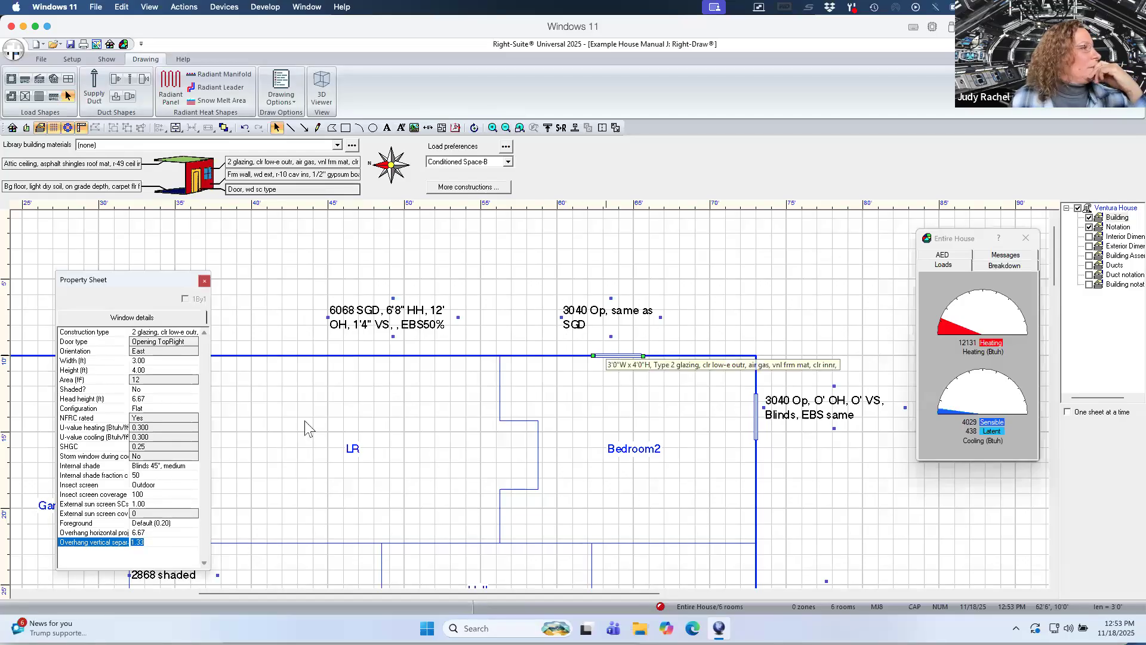
Copy the Bedroom2 north window onto the LR north wall below the 6068 SGD notation.
{"action": "left_click", "coordinate": [515, 334]}
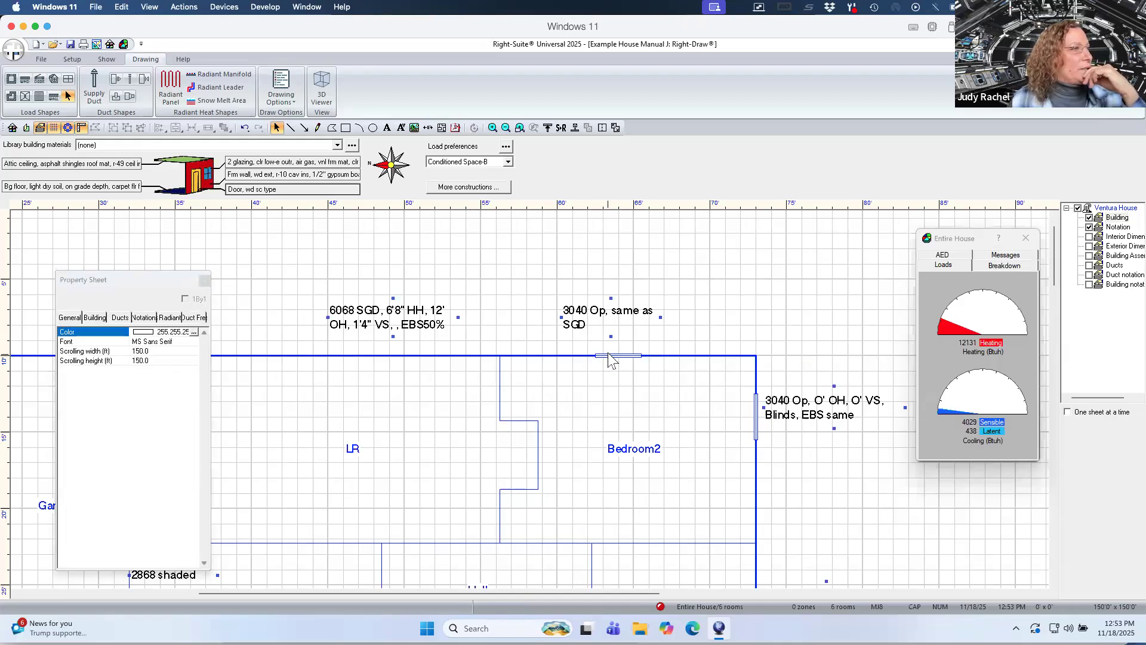
{"action": "left_click", "coordinate": [610, 356]}
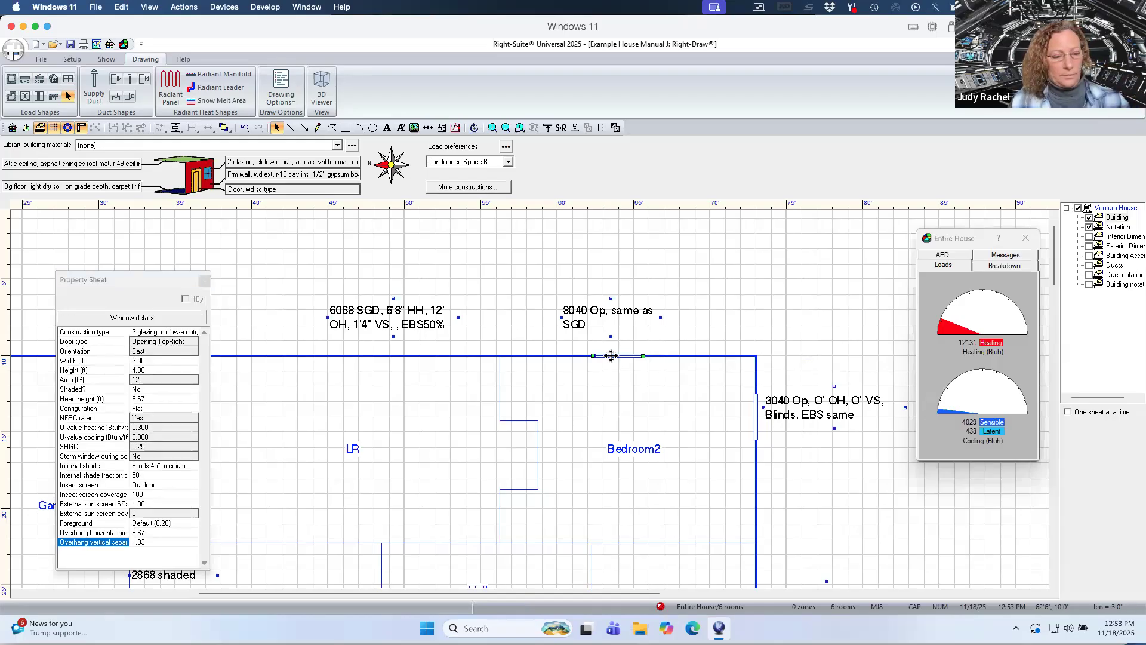
{"action": "mouse_move", "coordinate": [610, 357]}
{"action": "left_mouse_down"}
{"action": "mouse_move", "coordinate": [545, 331]}
{"action": "mouse_move", "coordinate": [371, 358]}
{"action": "left_mouse_up"}
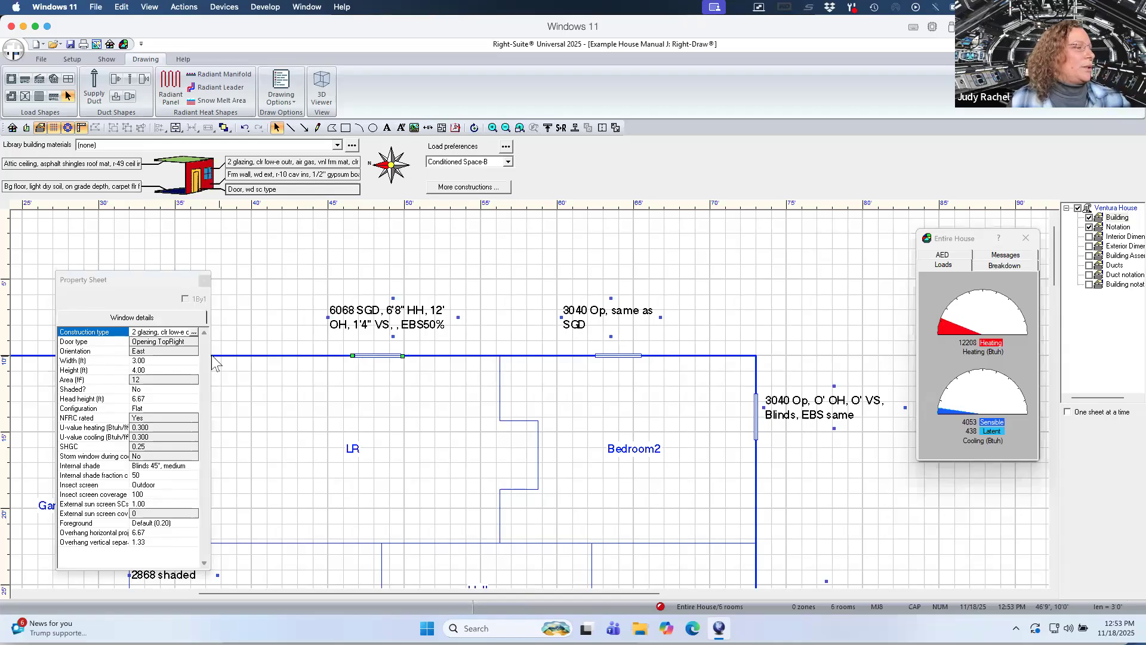
Set the LR opening's width to 6 ft, height to 6.67 ft and insect screen coverage to 50.
{"action": "left_click", "coordinate": [179, 361]}
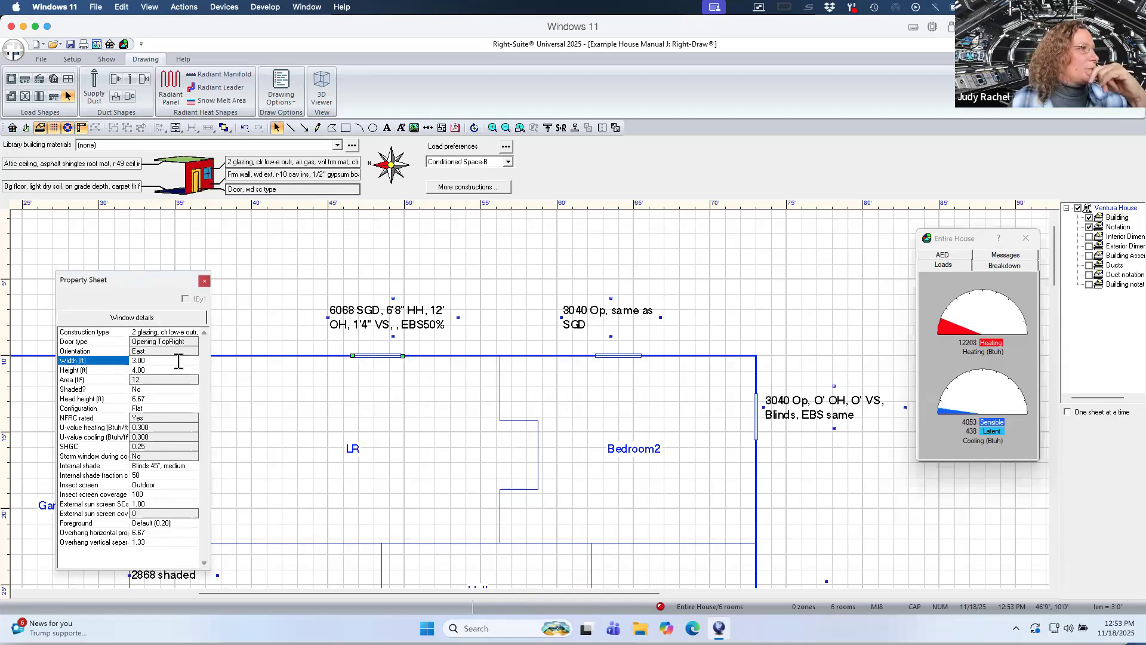
{"action": "type", "text": "6"}
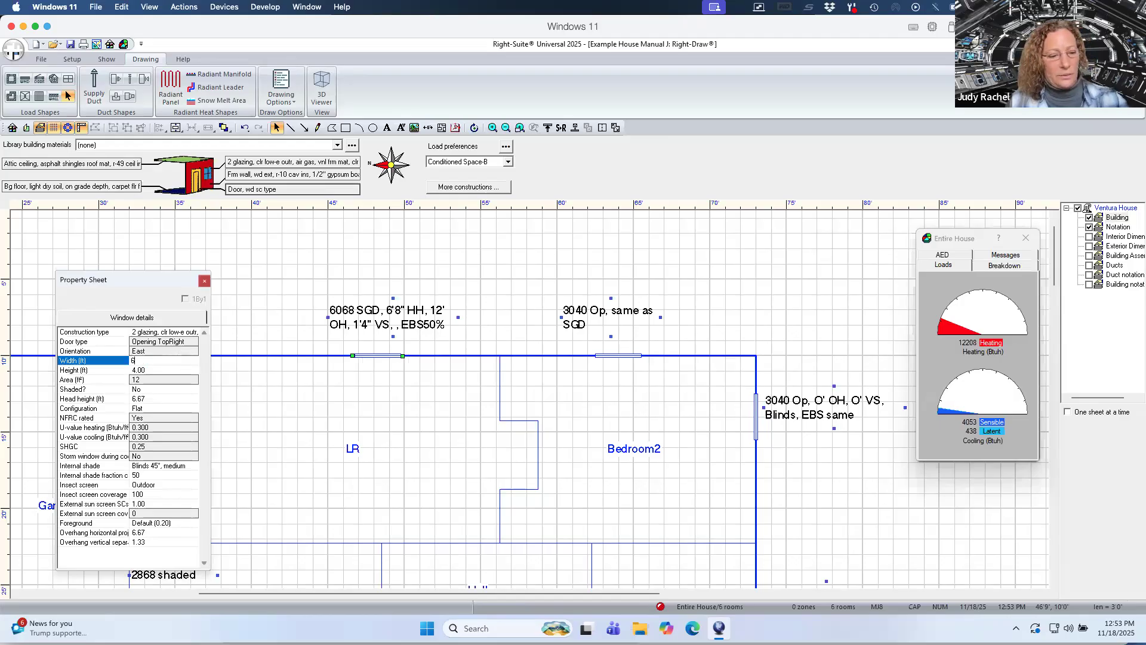
{"action": "left_click", "coordinate": [177, 370]}
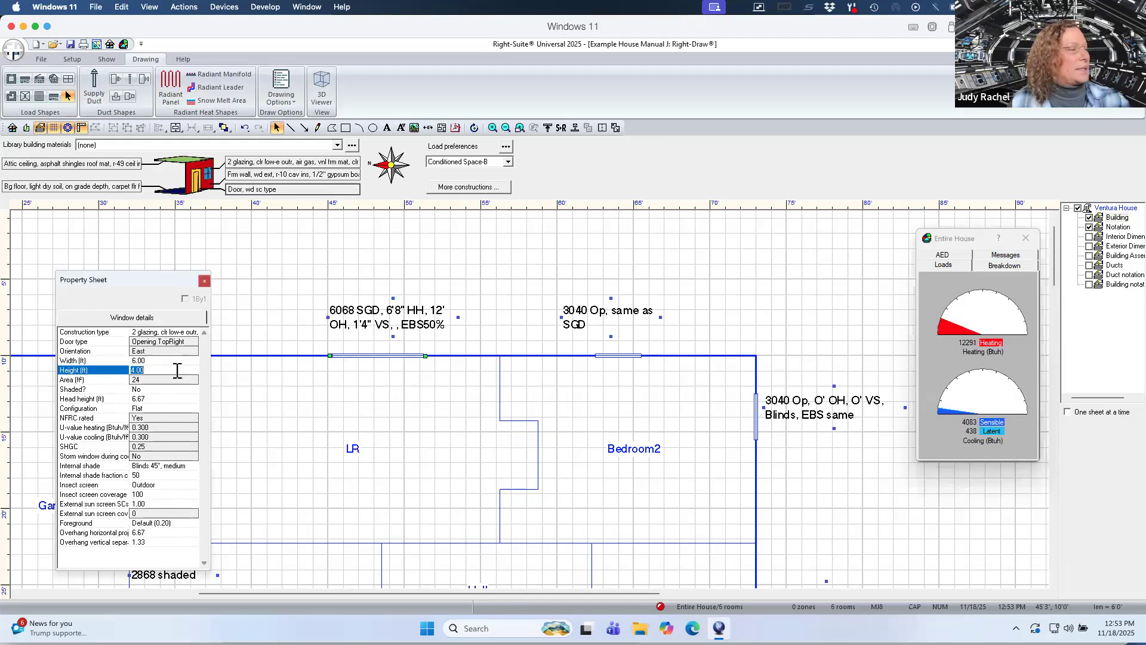
{"action": "type", "text": "6"}
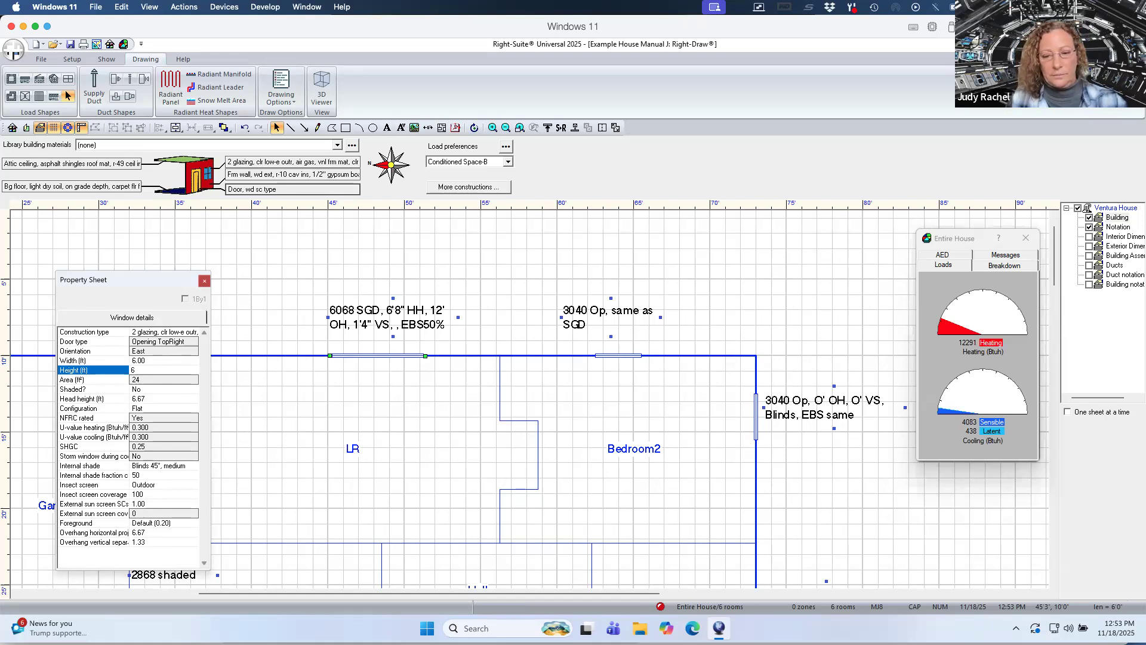
{"action": "type", "text": ".67"}
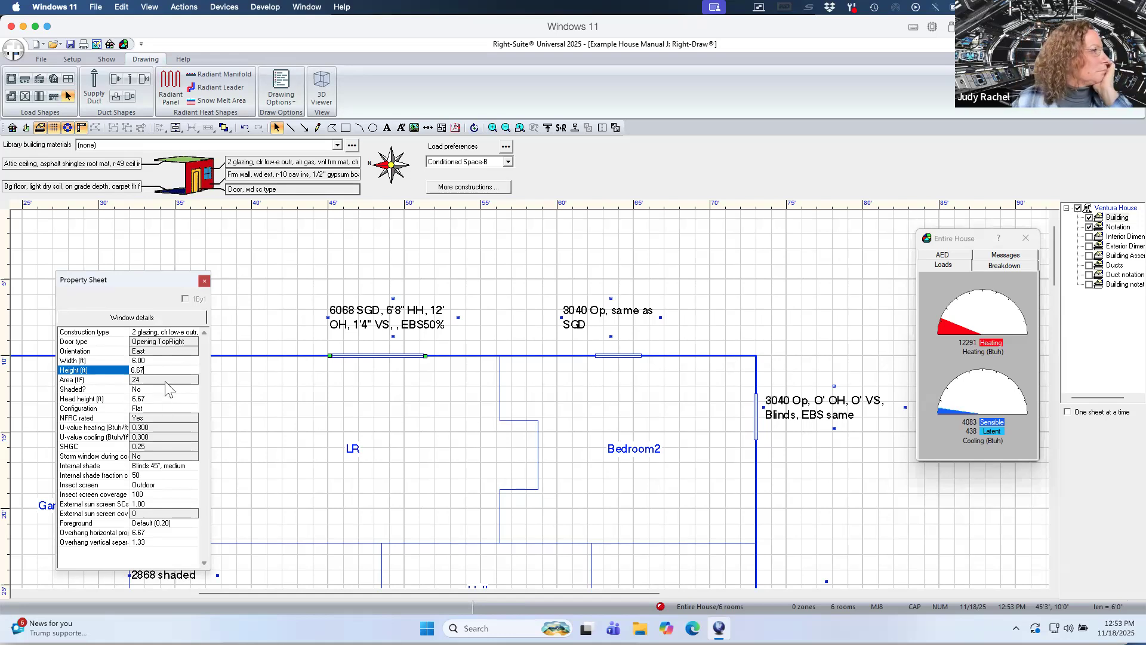
{"action": "left_click", "coordinate": [166, 381]}
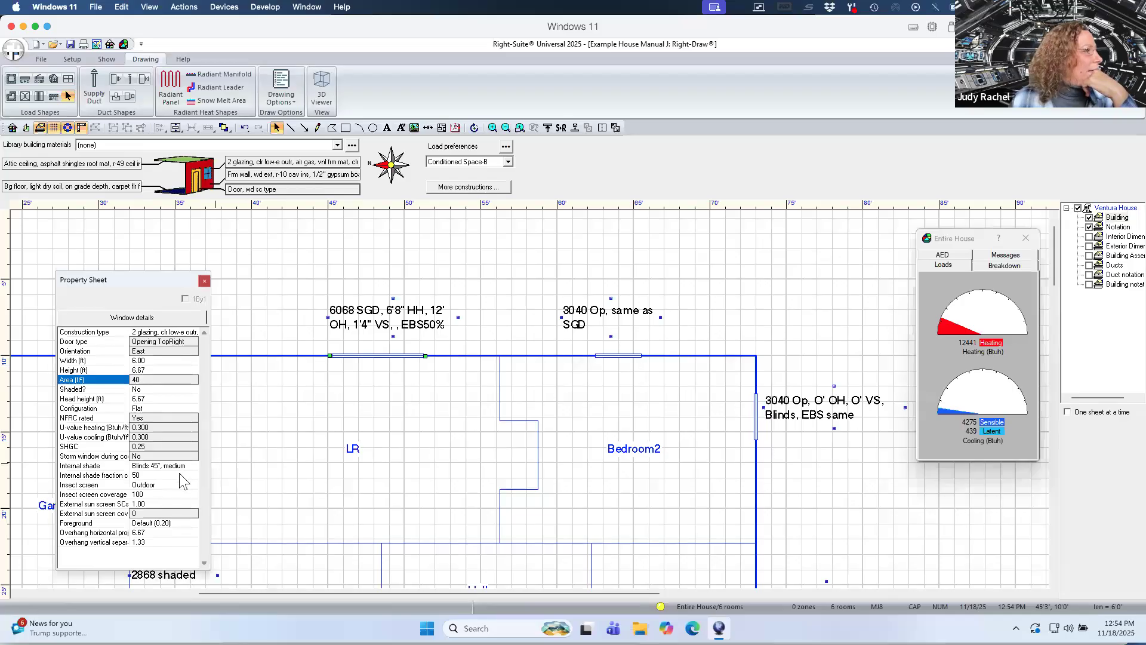
{"action": "left_click", "coordinate": [163, 494]}
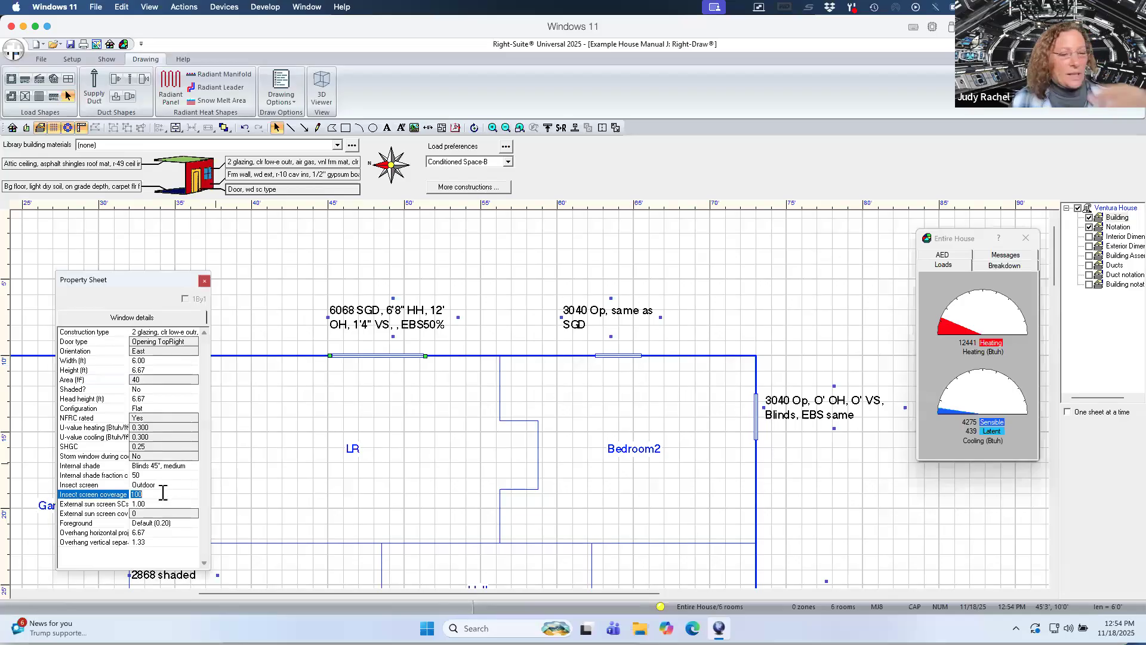
{"action": "type", "text": "50"}
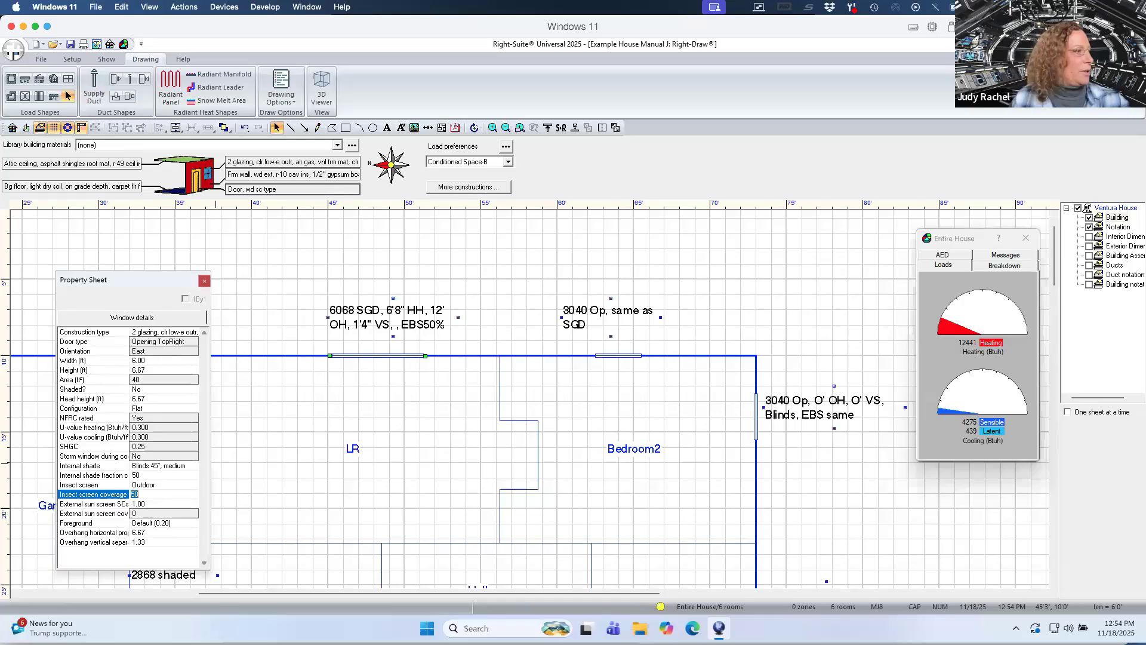
{"action": "left_click", "coordinate": [167, 514]}
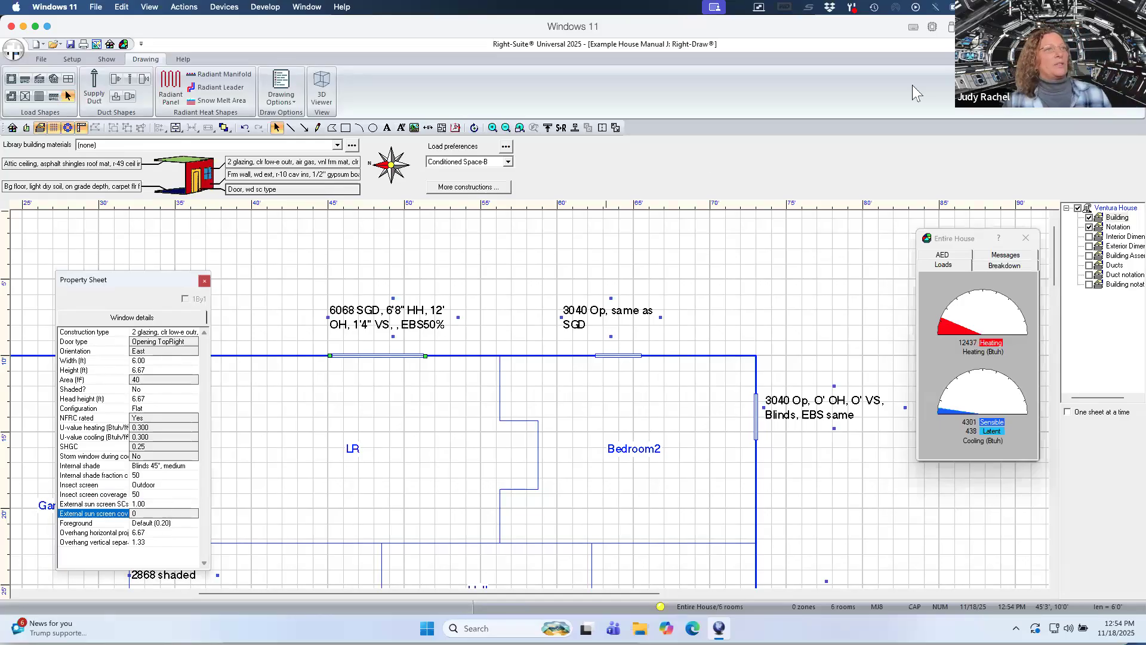
Open the Right-J load worksheet and scroll through the BATH and Bedroom1 load lines.
{"action": "left_click_drag", "start_coordinate": [968, 243], "coordinate": [713, 215]}
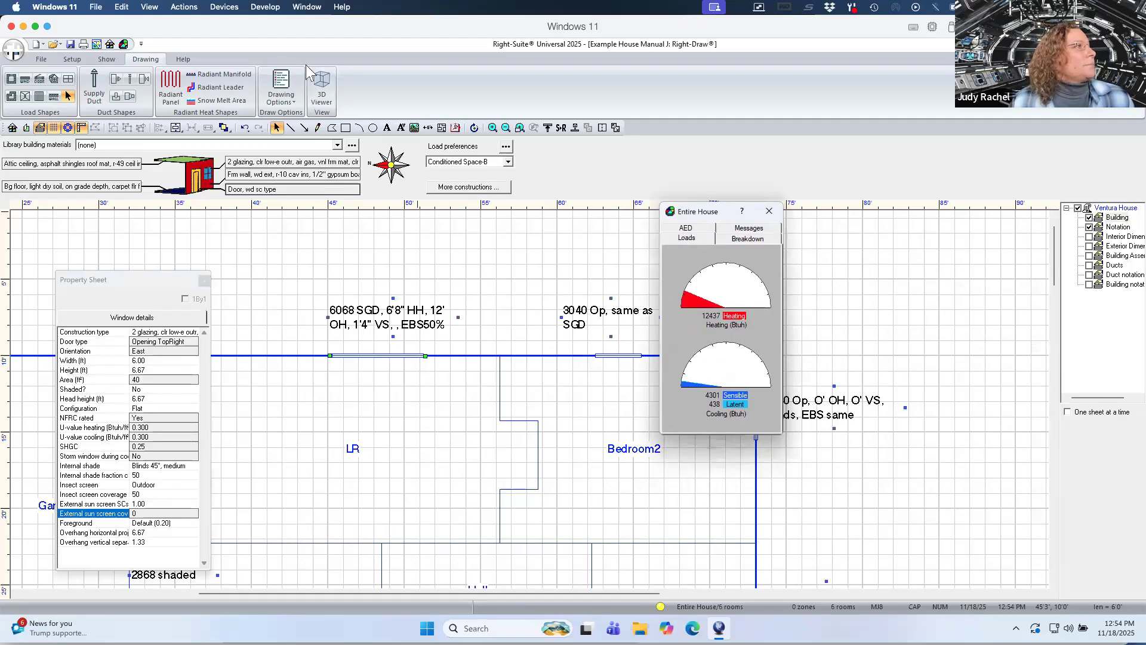
{"action": "left_click", "coordinate": [107, 61]}
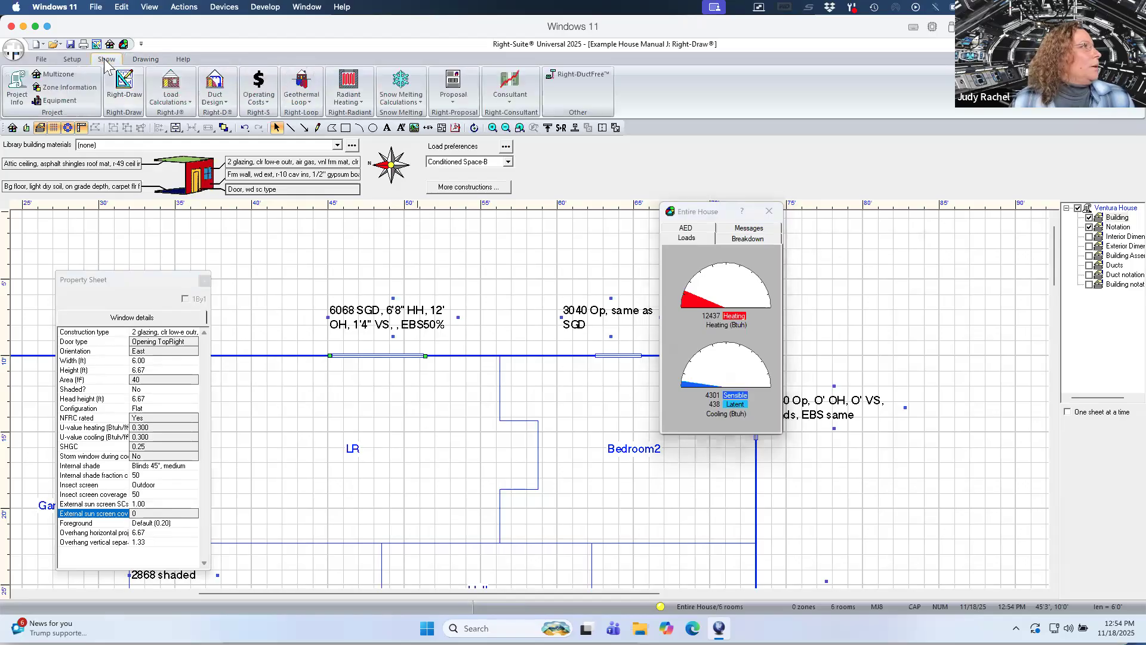
{"action": "left_click", "coordinate": [169, 90]}
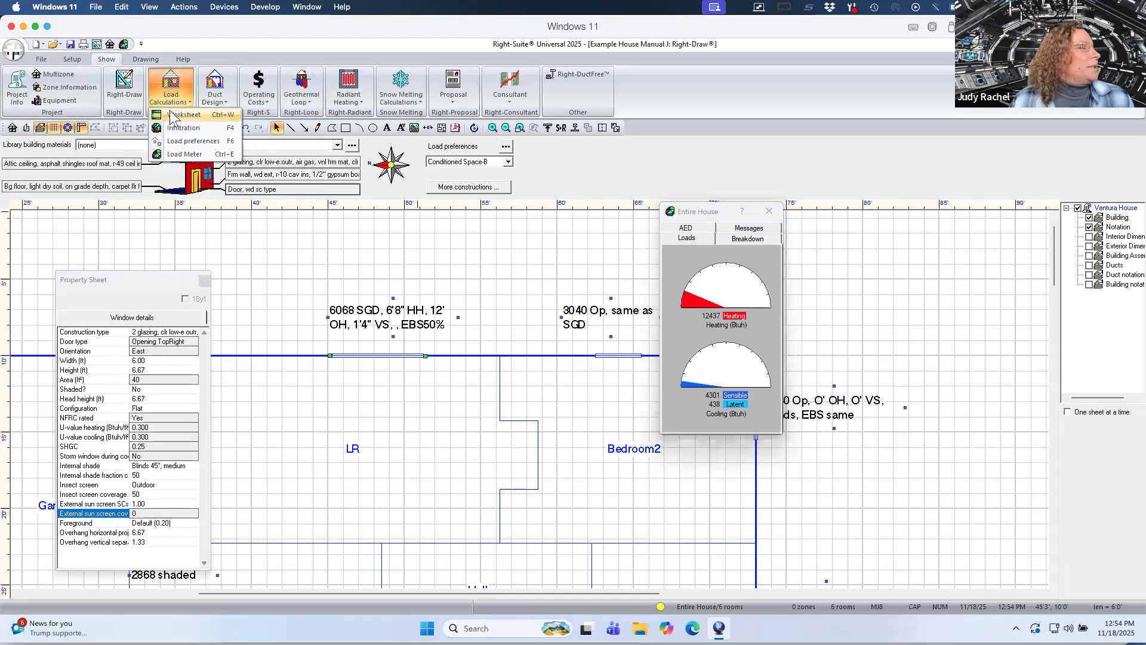
{"action": "left_click", "coordinate": [173, 116]}
{"action": "mouse_move", "coordinate": [706, 214]}
{"action": "left_mouse_down"}
{"action": "mouse_move", "coordinate": [218, 233]}
{"action": "mouse_move", "coordinate": [58, 206]}
{"action": "mouse_move", "coordinate": [83, 172]}
{"action": "left_mouse_up"}
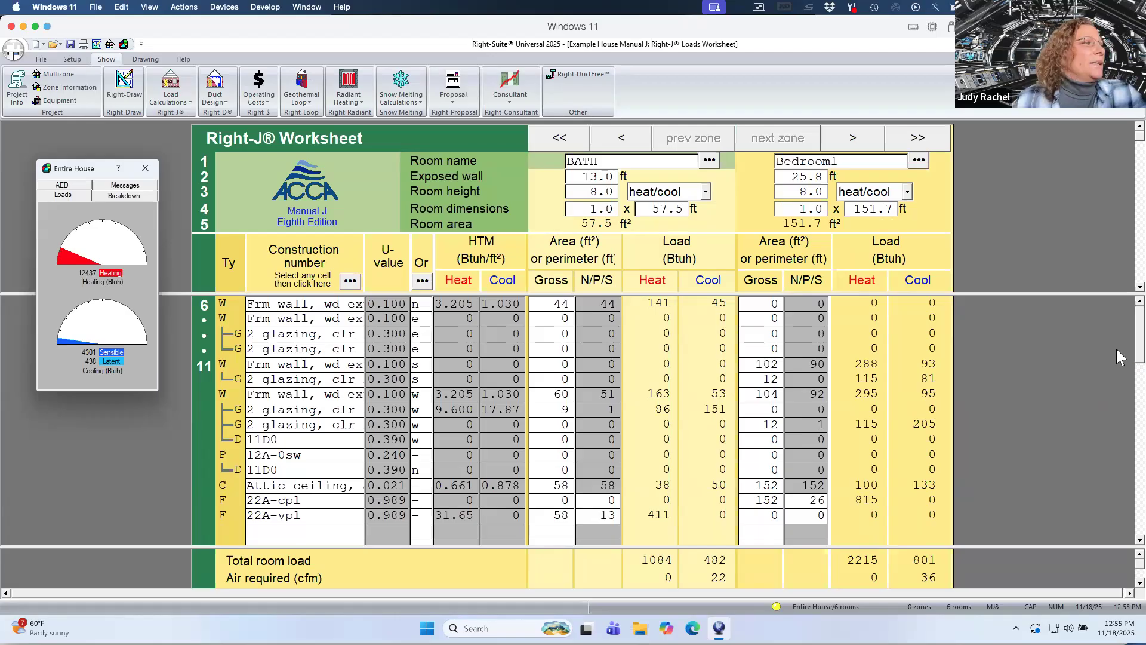
{"action": "scroll", "coordinate": [1120, 375], "scroll_direction": "down", "scroll_amount": 2}
{"action": "scroll", "coordinate": [1120, 375], "scroll_direction": "down", "scroll_amount": 3}
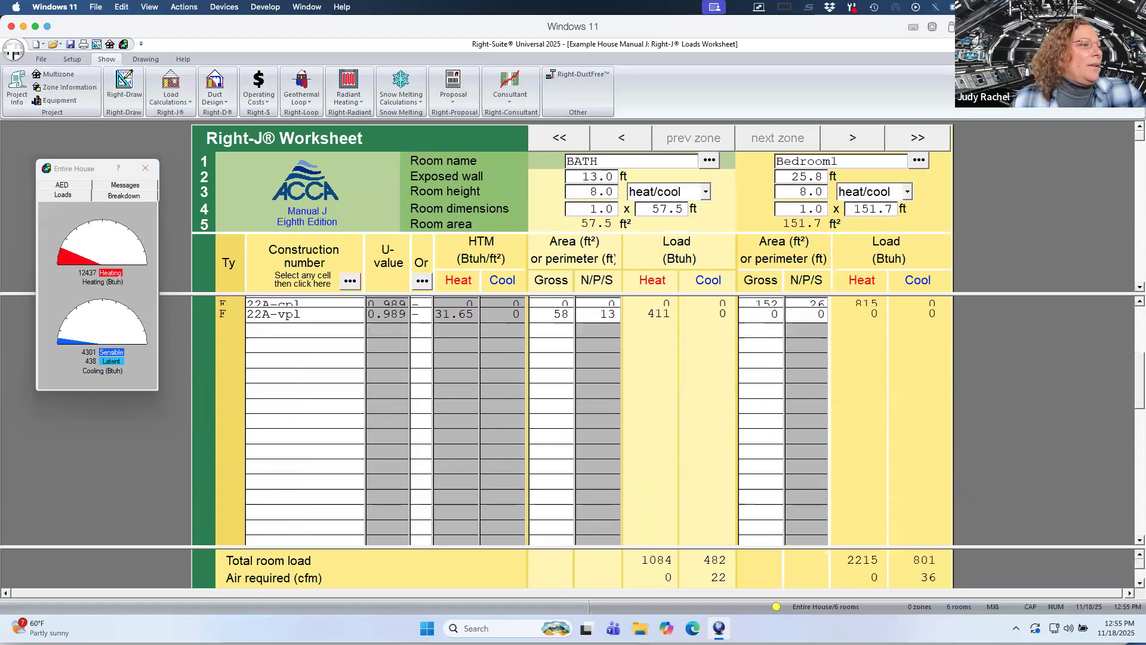
{"action": "scroll", "coordinate": [597, 418], "scroll_direction": "down", "scroll_amount": 4}
{"action": "scroll", "coordinate": [573, 424], "scroll_direction": "down", "scroll_amount": 5}
{"action": "scroll", "coordinate": [573, 421], "scroll_direction": "down", "scroll_amount": 1}
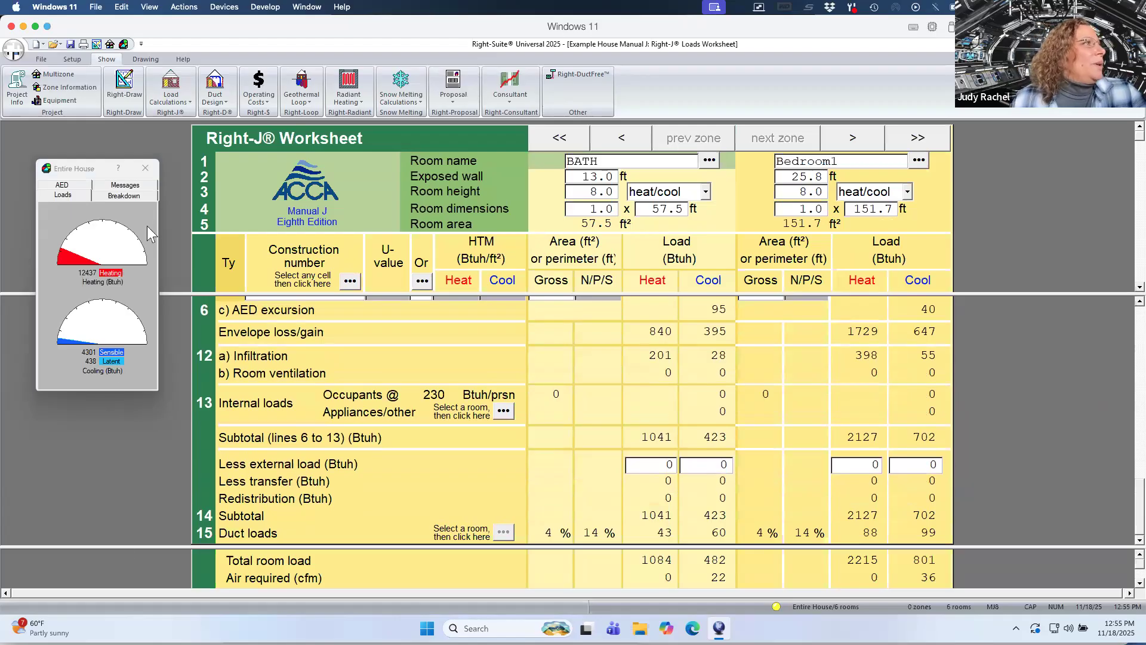
Try assigning the Kitchen default appliance scenario to the DR / Kit room's internal loads, then close the dialog.
{"action": "left_click", "coordinate": [123, 95]}
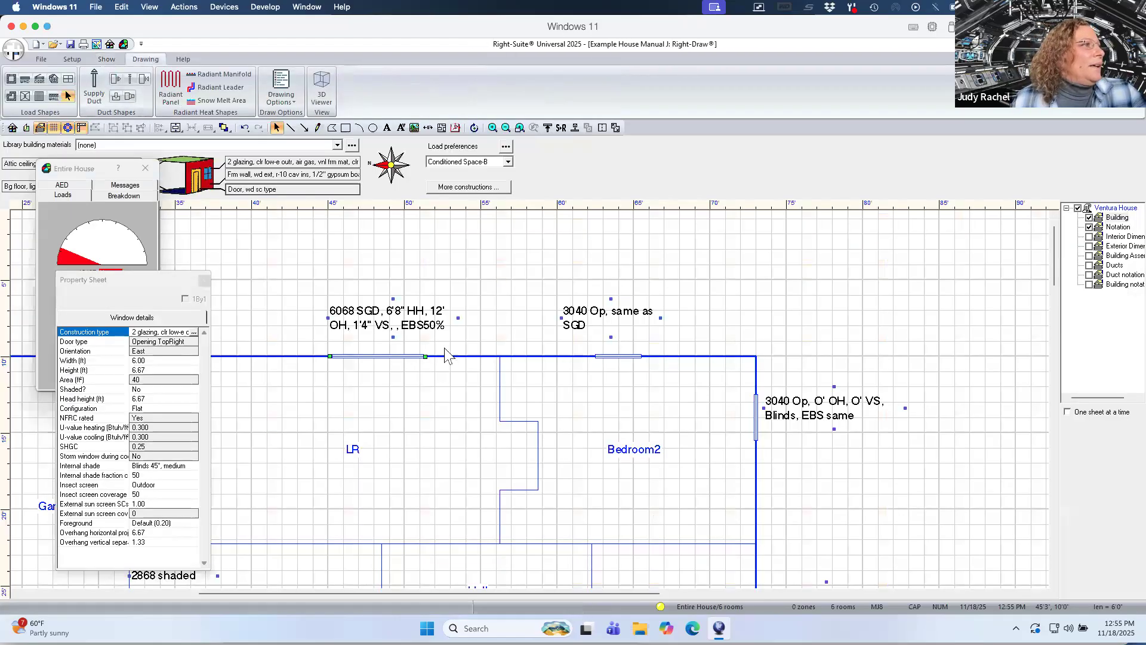
{"action": "left_click_drag", "start_coordinate": [1060, 268], "coordinate": [1057, 293]}
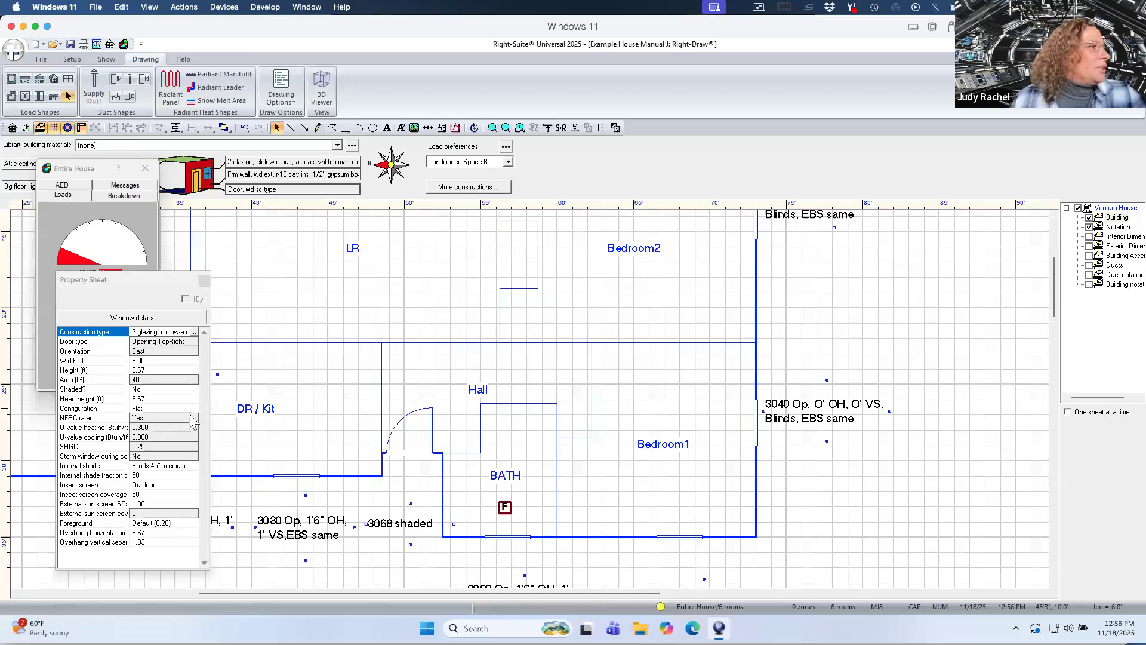
{"action": "left_click", "coordinate": [288, 418]}
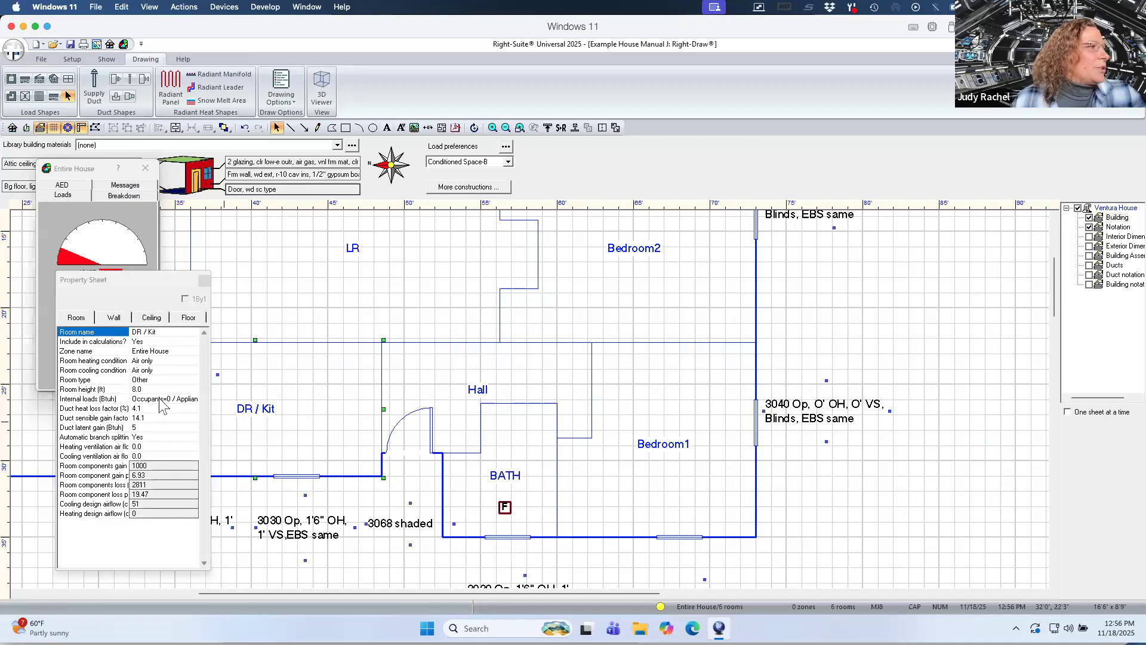
{"action": "double_click", "coordinate": [160, 399]}
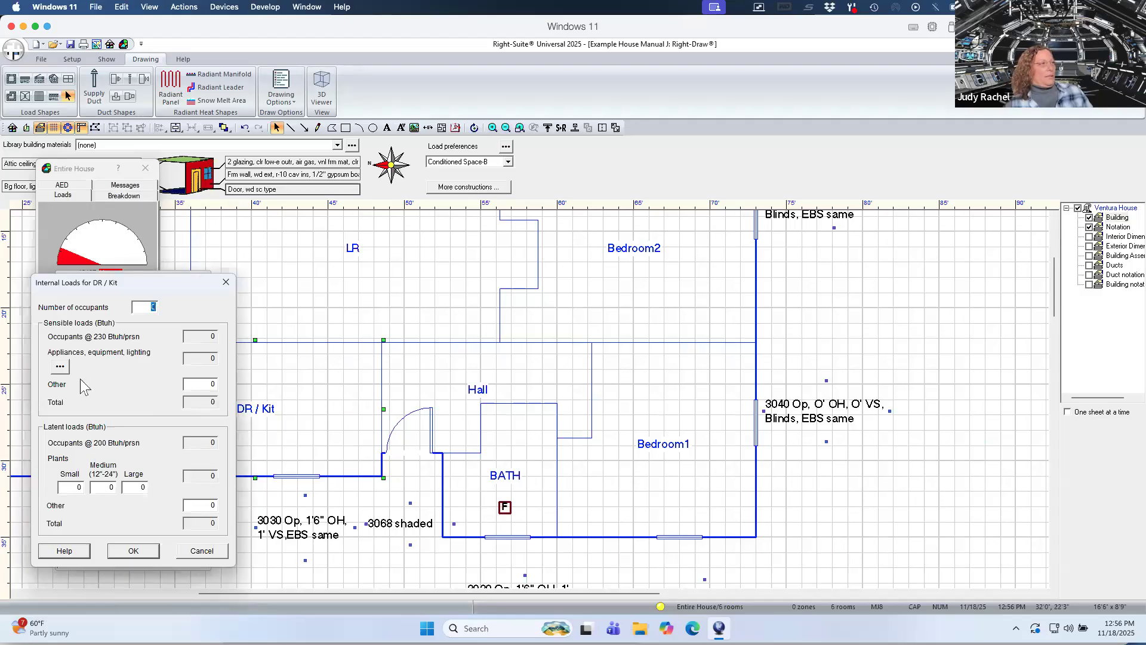
{"action": "left_click", "coordinate": [61, 368]}
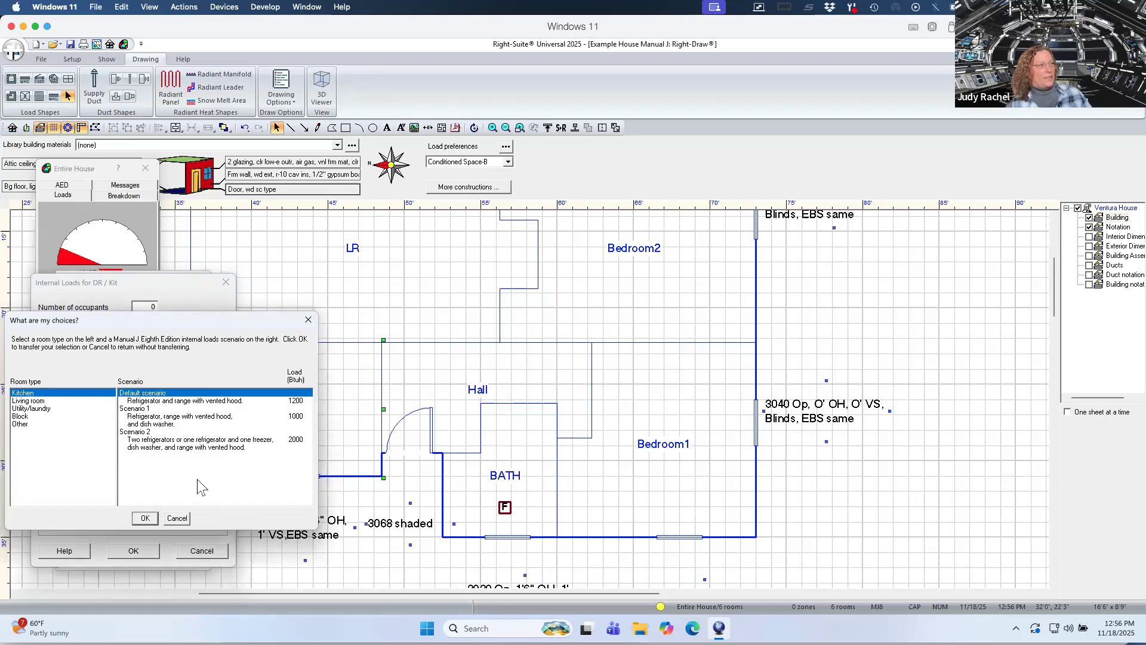
{"action": "left_click", "coordinate": [144, 518]}
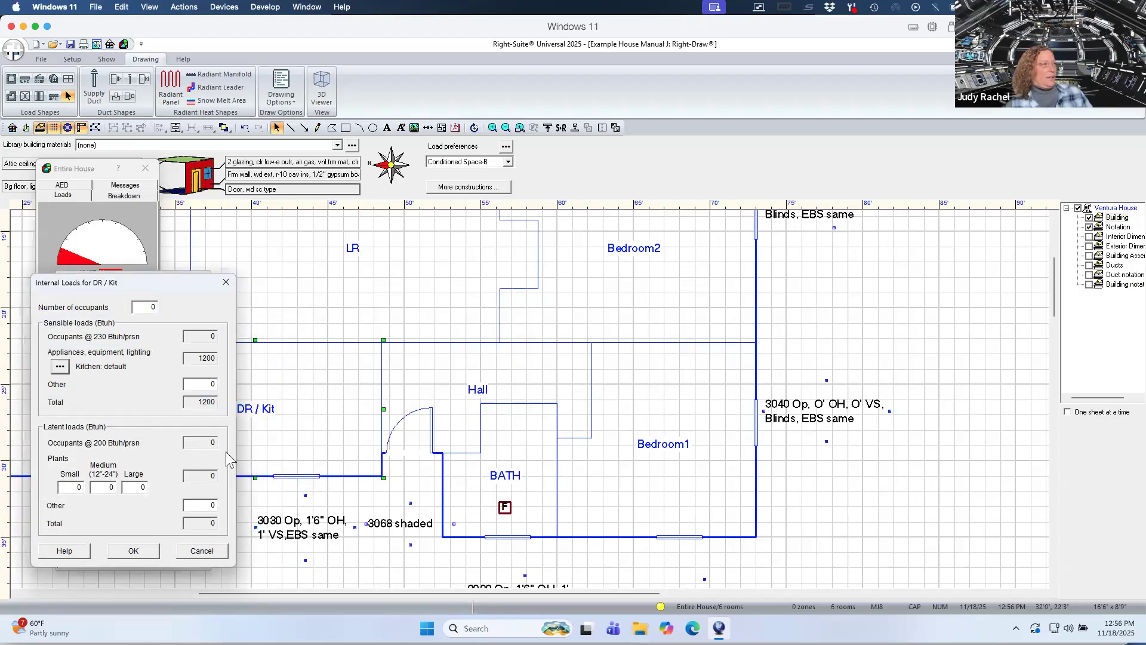
{"action": "double_click", "coordinate": [205, 505]}
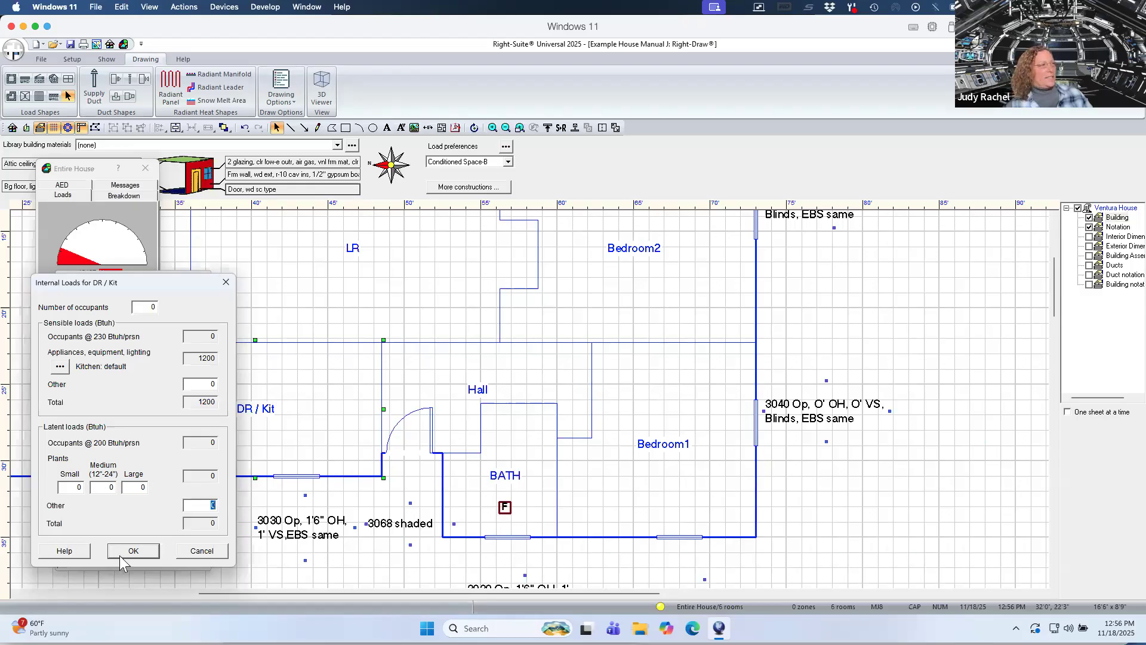
{"action": "left_click", "coordinate": [59, 370]}
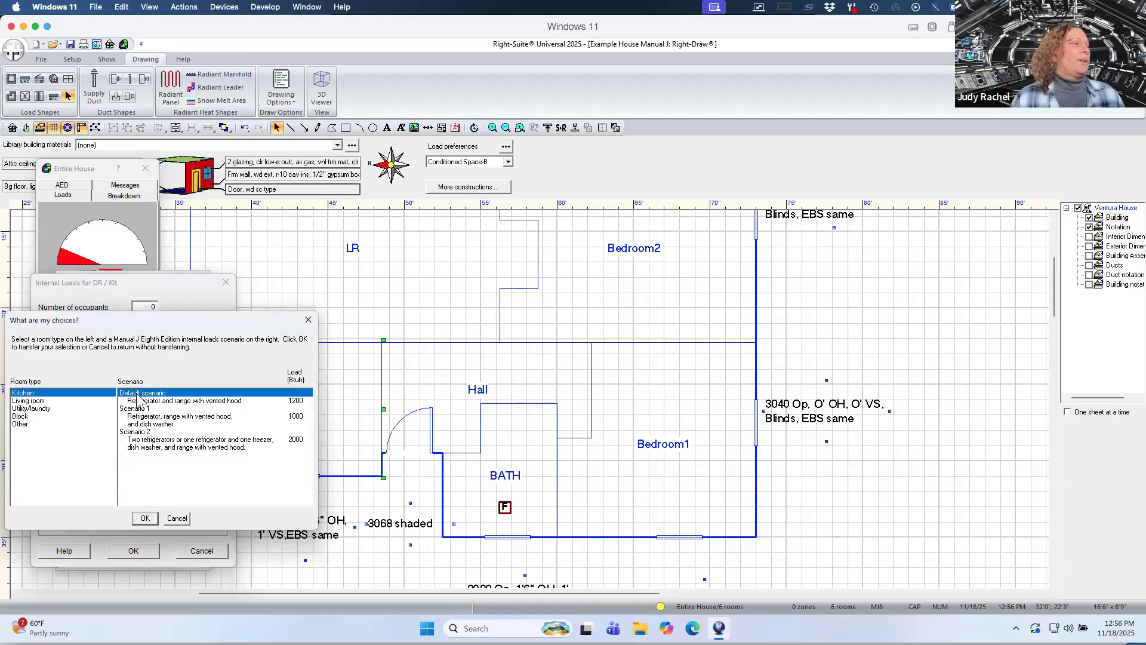
{"action": "left_click", "coordinate": [176, 518]}
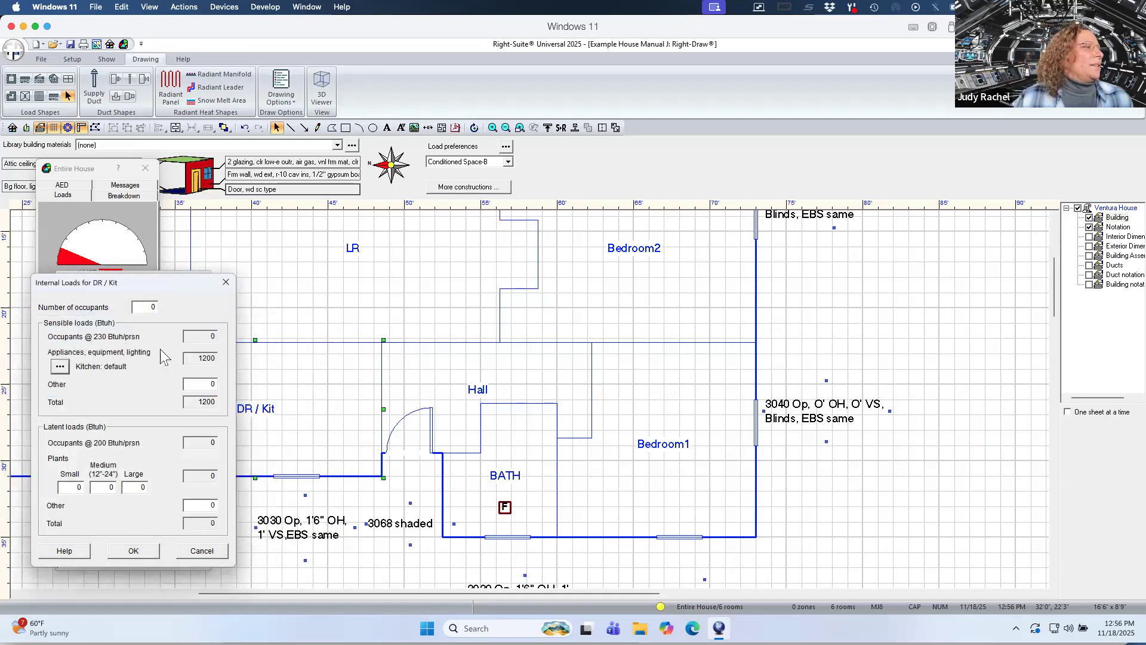
{"action": "left_click", "coordinate": [225, 284]}
Examine the entire house heating and cooling load breakdown.
{"action": "left_click_drag", "start_coordinate": [175, 281], "coordinate": [446, 277]}
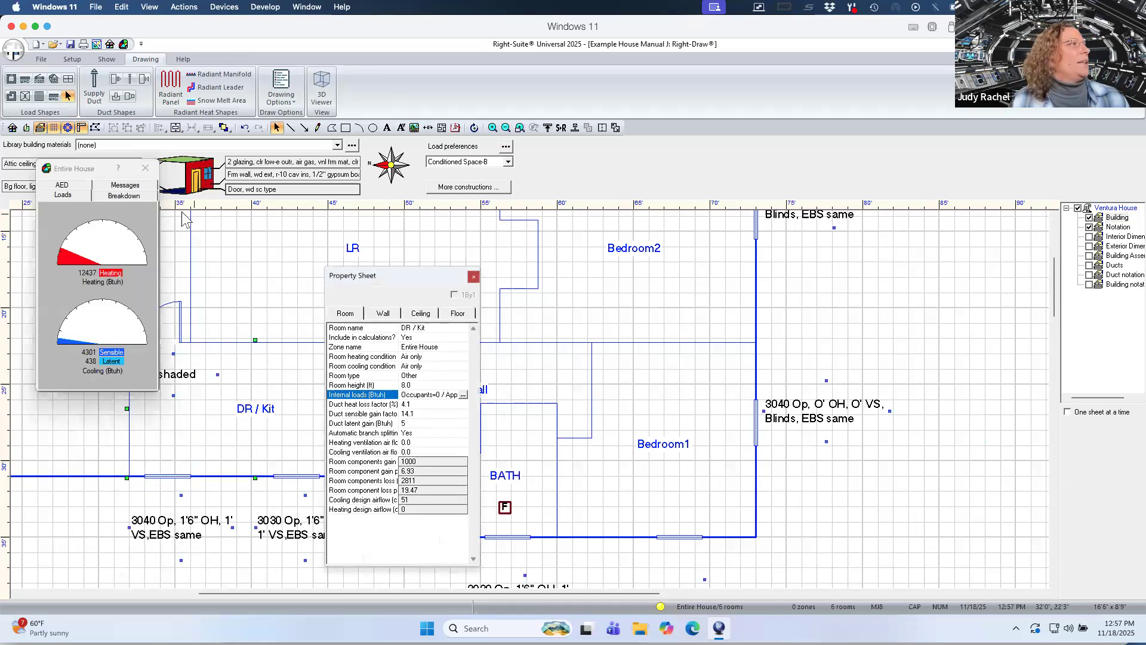
{"action": "left_click_drag", "start_coordinate": [100, 169], "coordinate": [566, 221]}
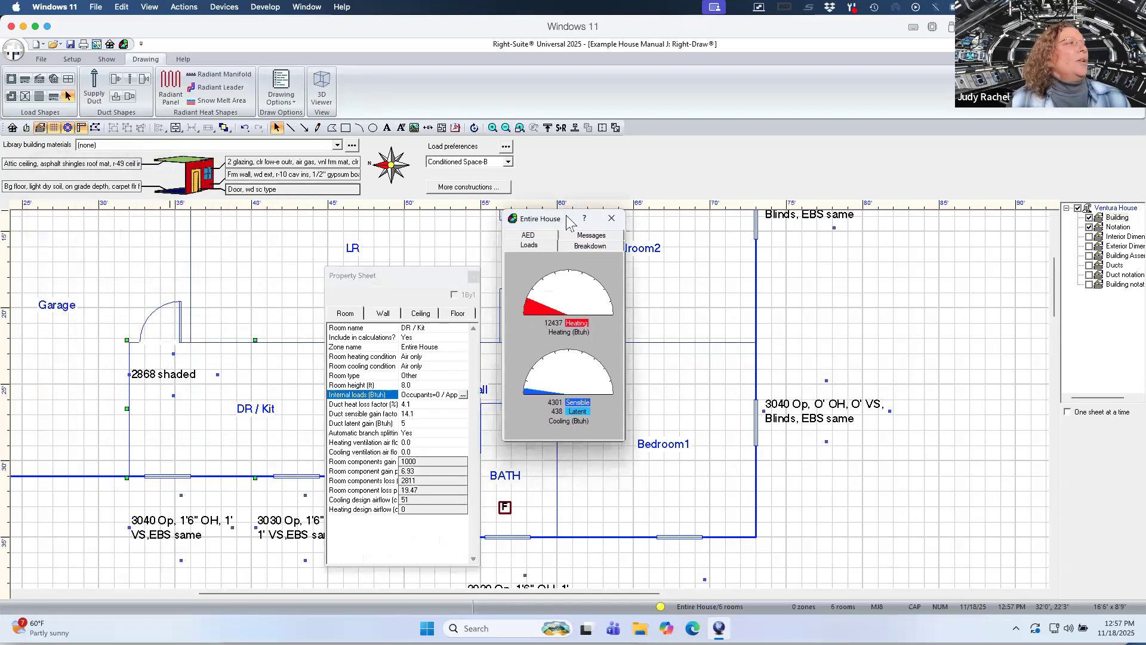
{"action": "left_click", "coordinate": [588, 245]}
{"action": "left_click_drag", "start_coordinate": [561, 219], "coordinate": [564, 190]}
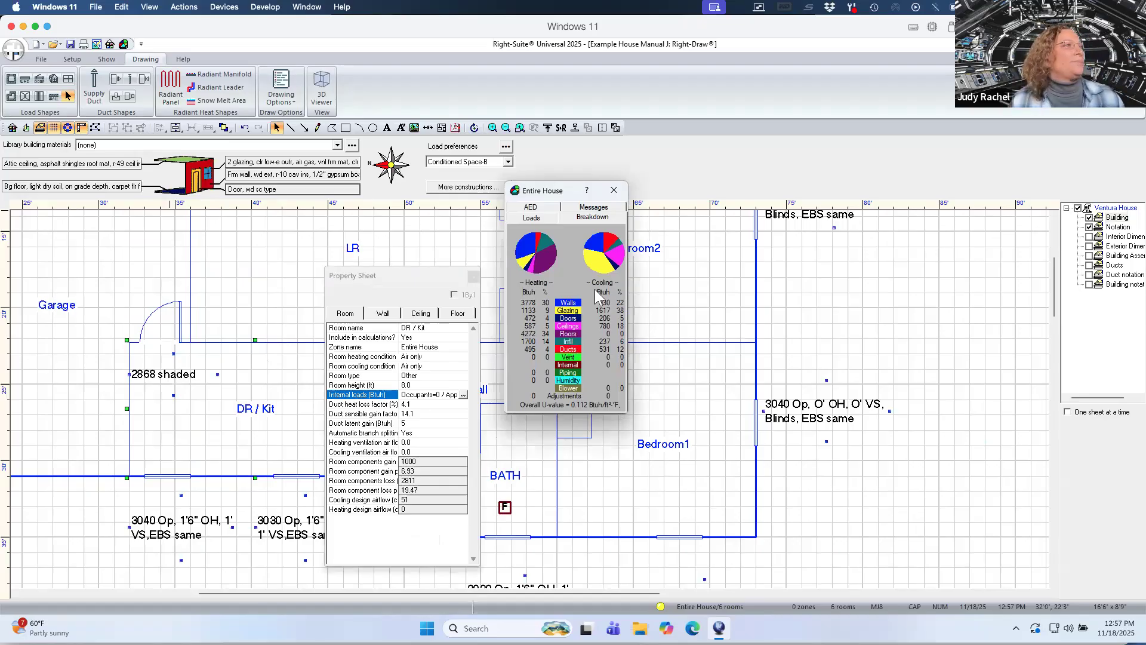
{"action": "left_click", "coordinate": [615, 192]}
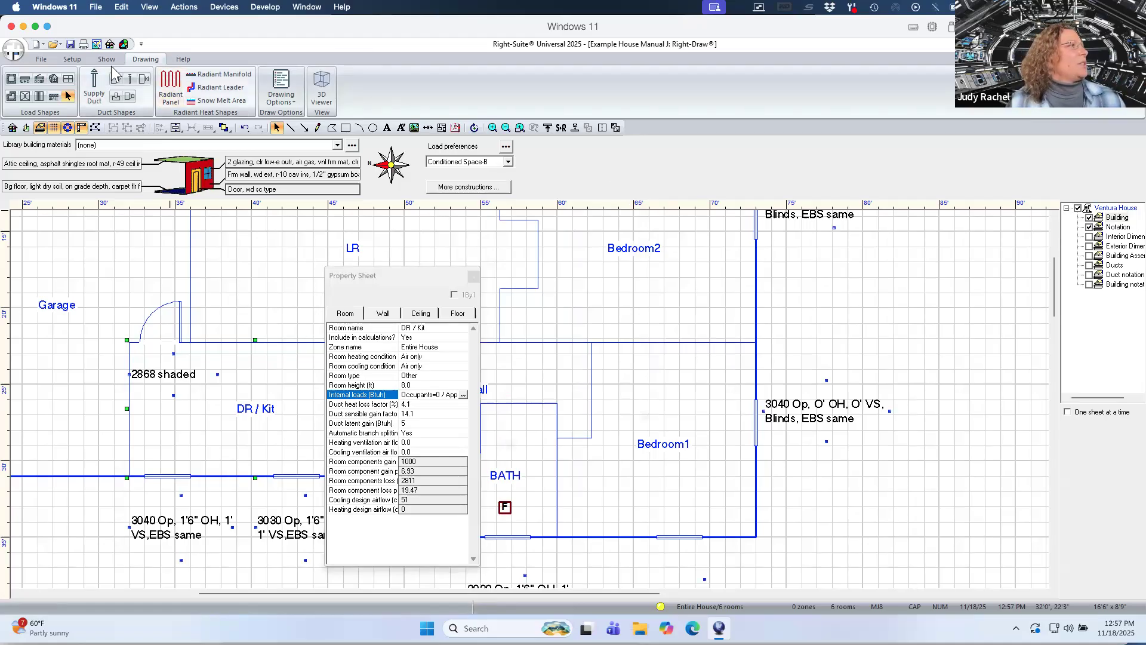
Open the zone information for the entire house and review its Form J1 load summary.
{"action": "left_click", "coordinate": [72, 60]}
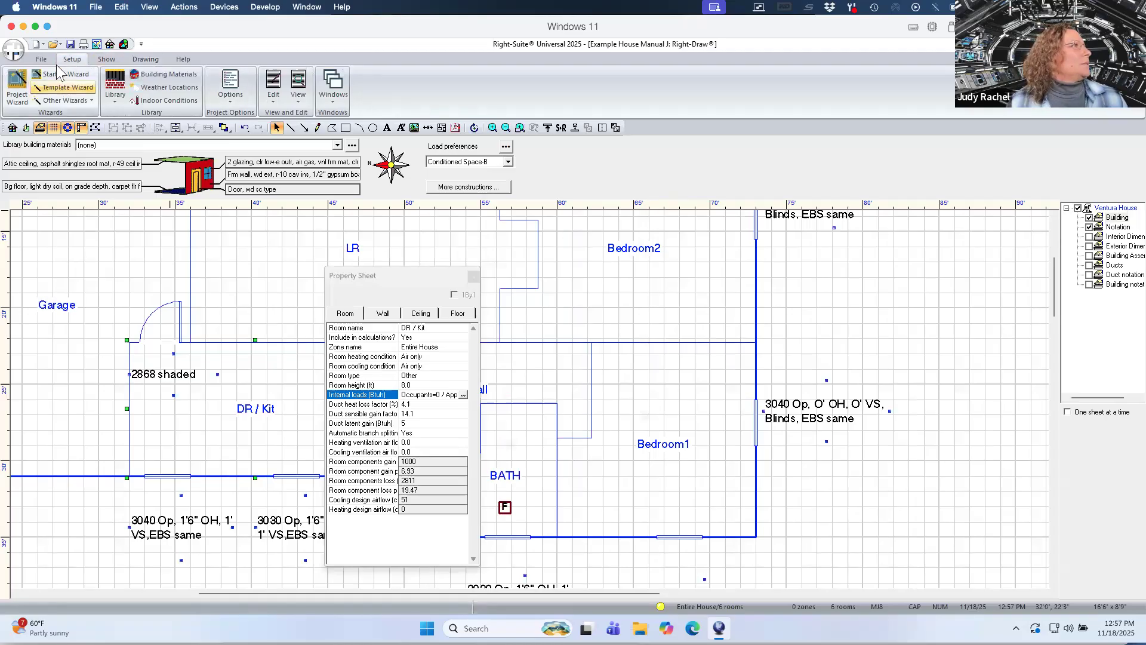
{"action": "left_click", "coordinate": [105, 59]}
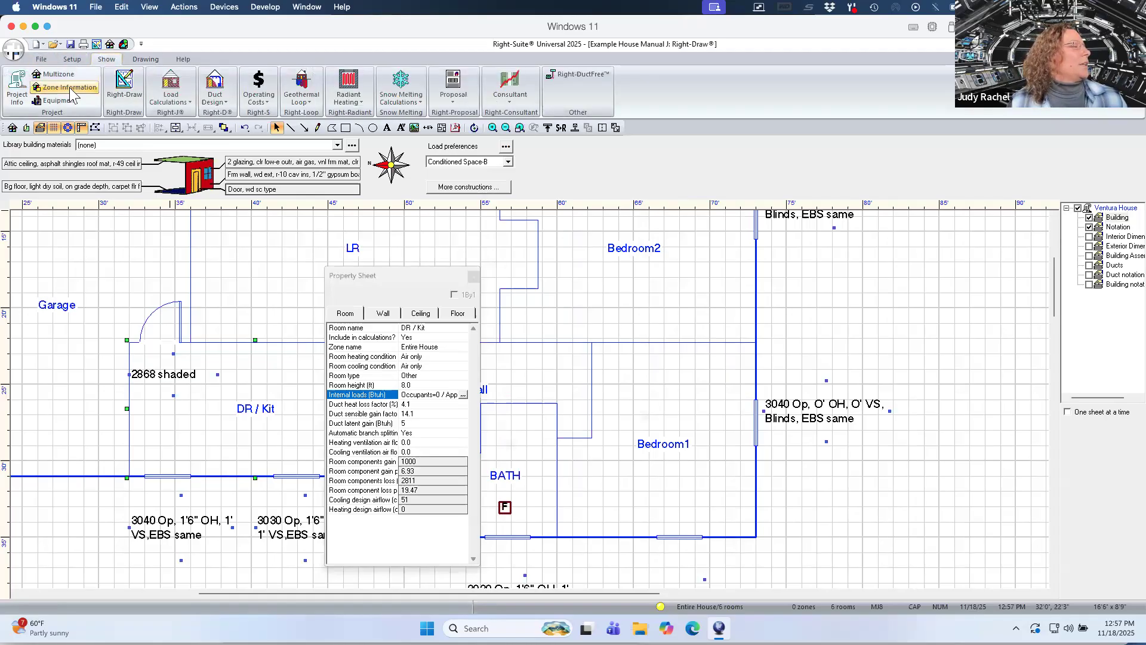
{"action": "left_click", "coordinate": [69, 88]}
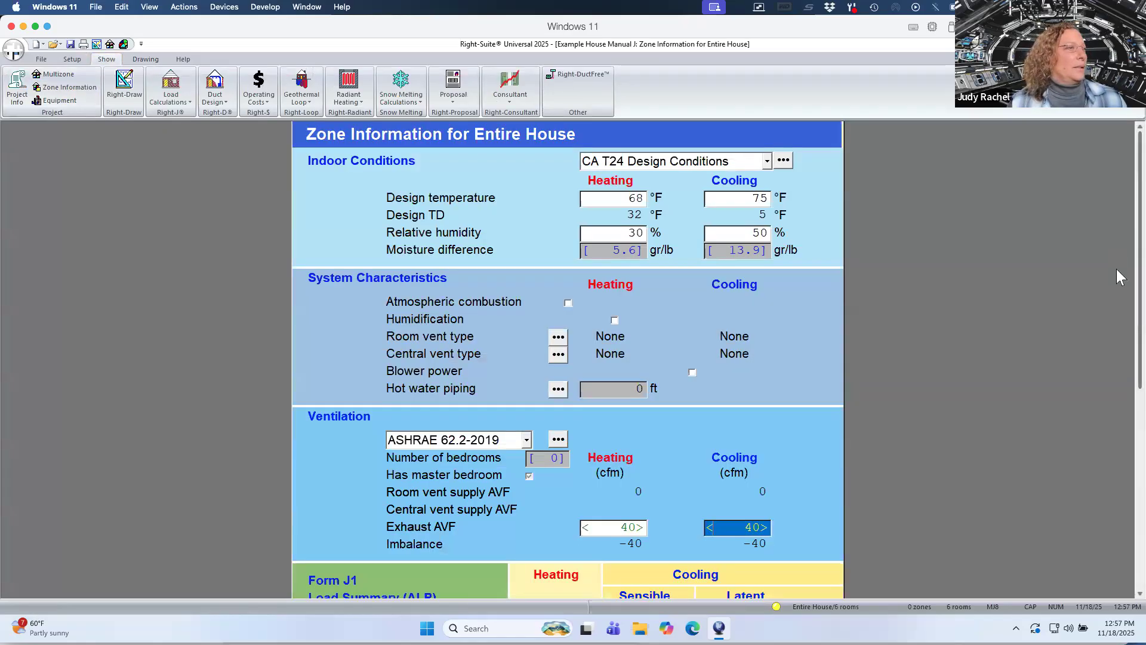
{"action": "scroll", "coordinate": [1120, 293], "scroll_direction": "down", "scroll_amount": 3}
{"action": "scroll", "coordinate": [1120, 326], "scroll_direction": "down", "scroll_amount": 6}
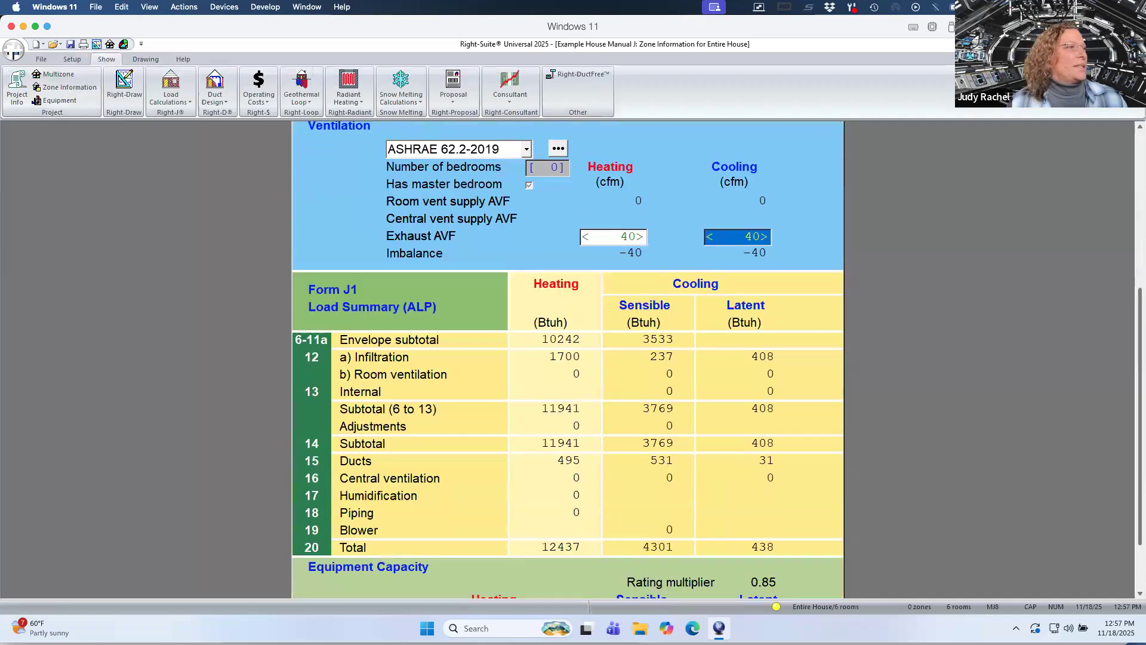
{"action": "scroll", "coordinate": [1102, 394], "scroll_direction": "down", "scroll_amount": 3}
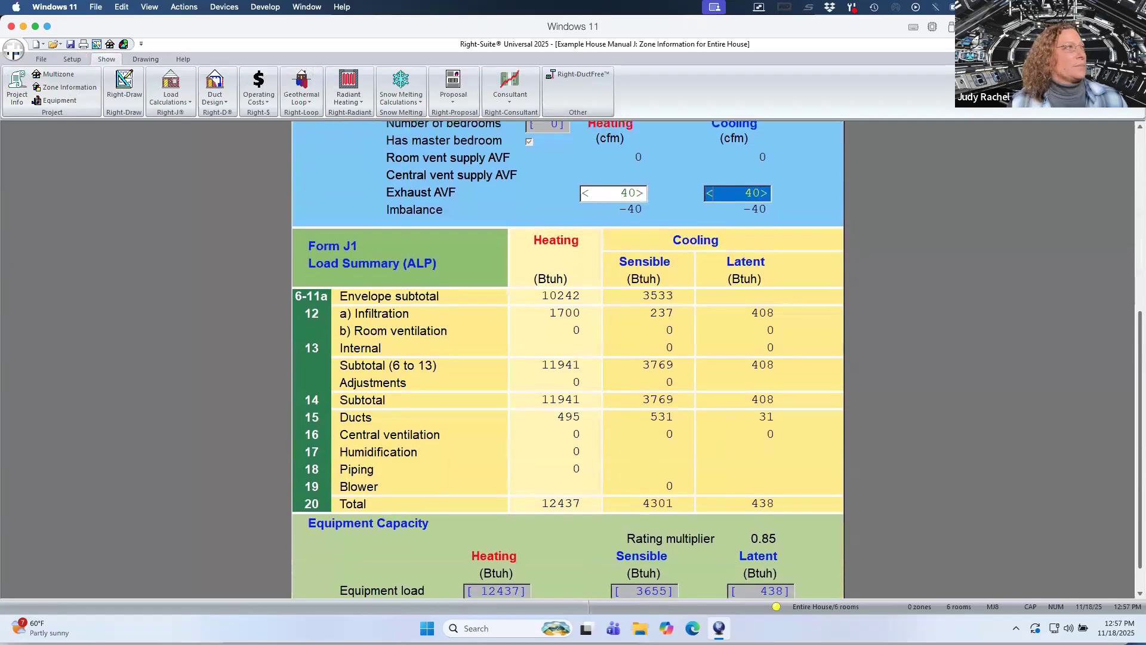
{"action": "scroll", "coordinate": [1101, 394], "scroll_direction": "up", "scroll_amount": 5}
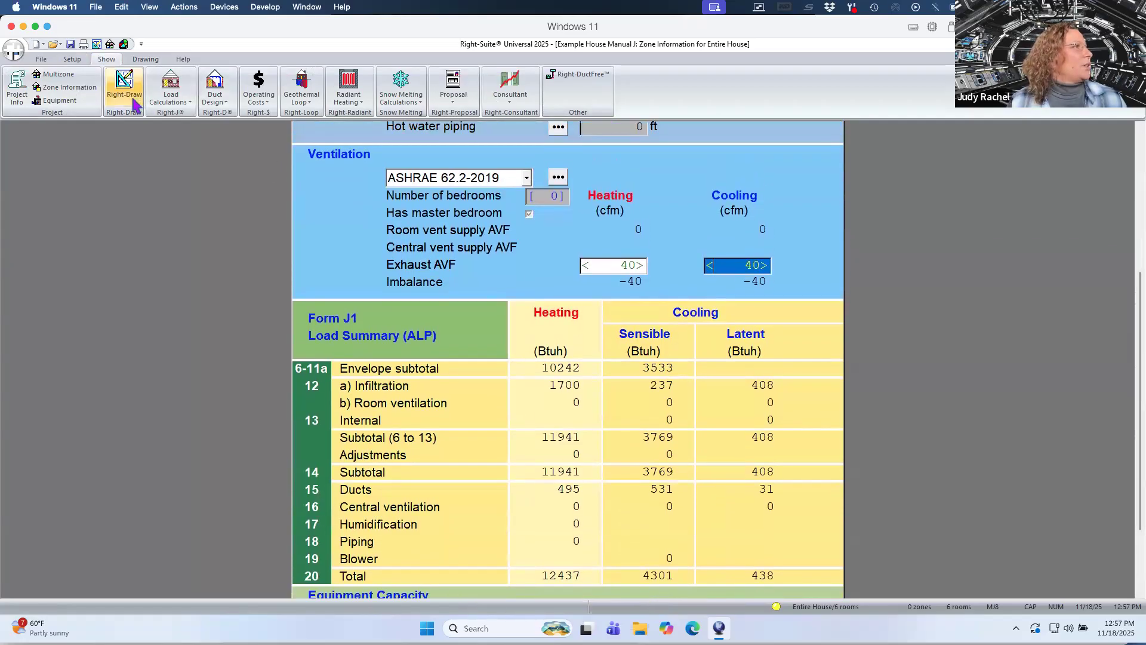
Return to the drawing and set Bedroom2's room type to Bedroom.
{"action": "left_click", "coordinate": [124, 93]}
{"action": "left_click", "coordinate": [636, 293]}
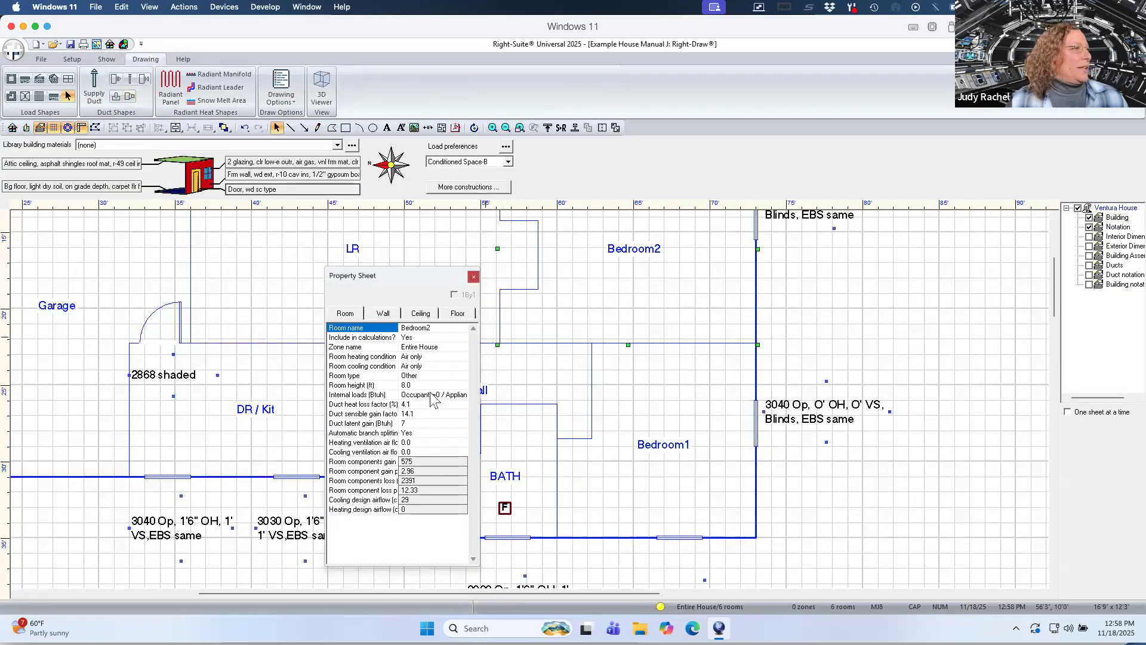
{"action": "left_click", "coordinate": [427, 377]}
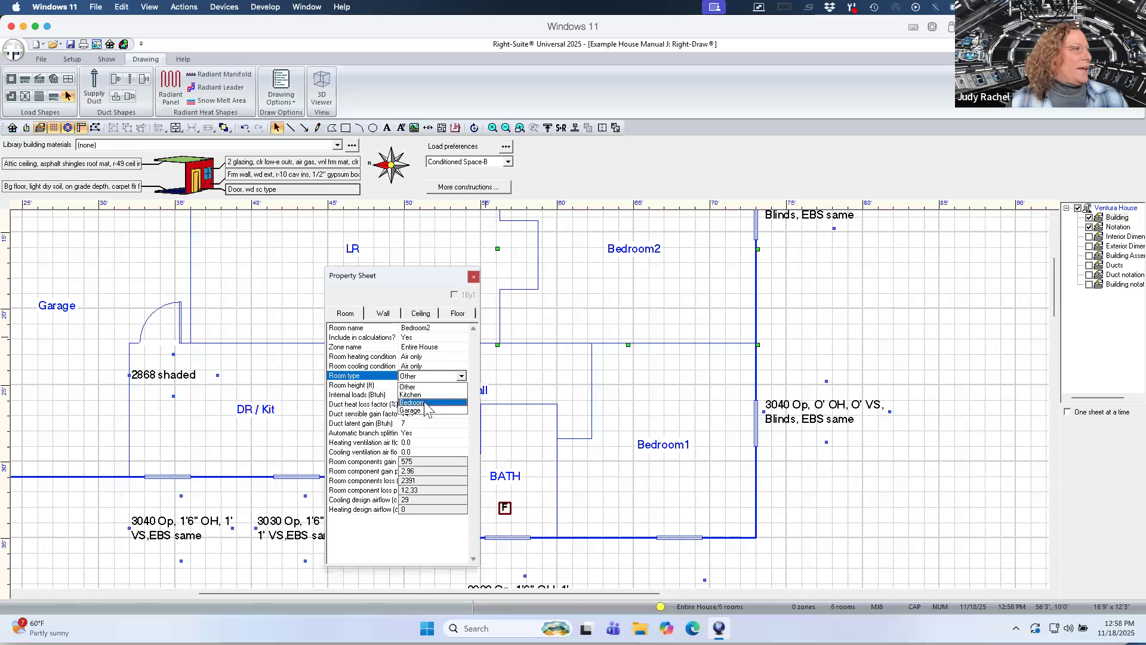
{"action": "left_click", "coordinate": [427, 404]}
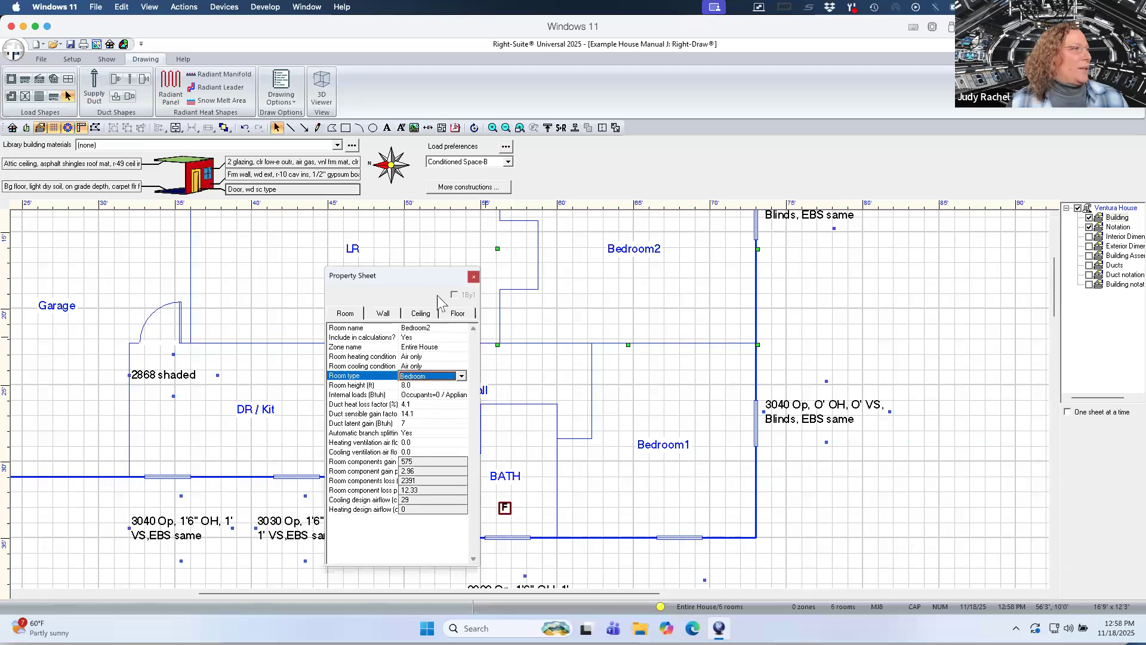
Set Bedroom1's room type to Bedroom.
{"action": "left_click", "coordinate": [646, 388]}
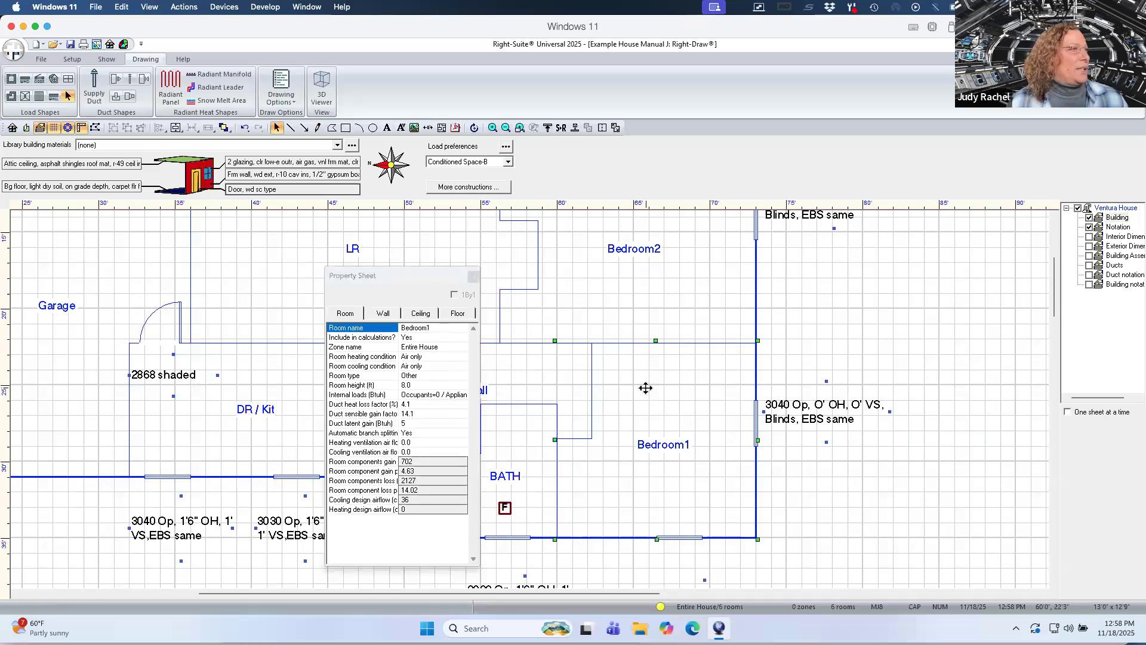
{"action": "left_click", "coordinate": [434, 377]}
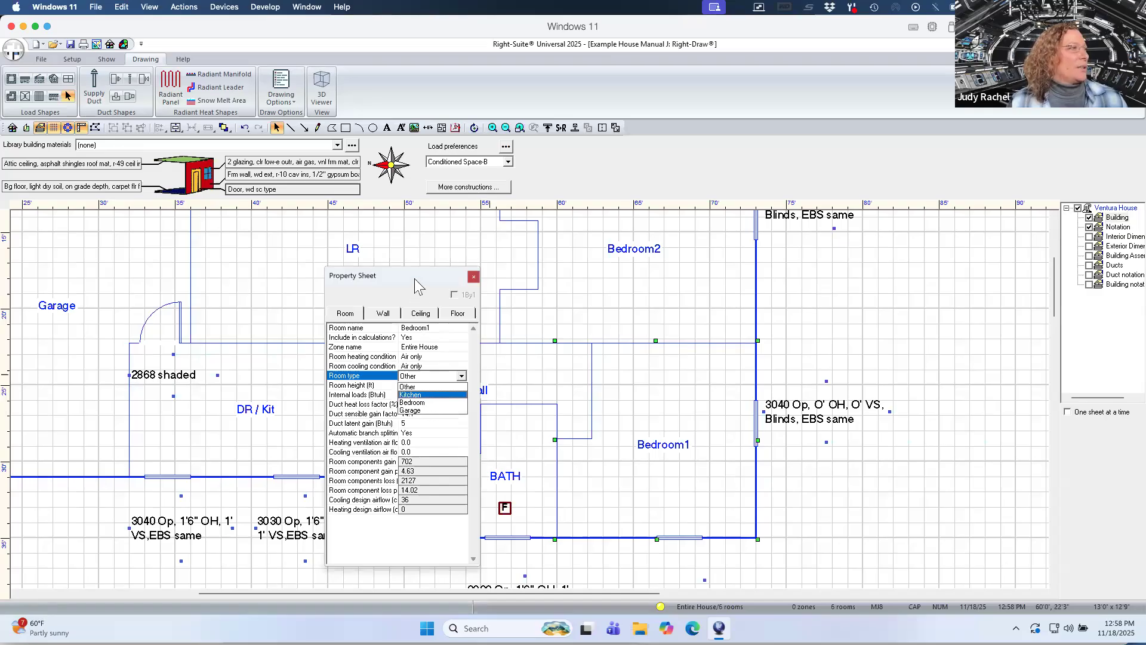
{"action": "left_click", "coordinate": [420, 403]}
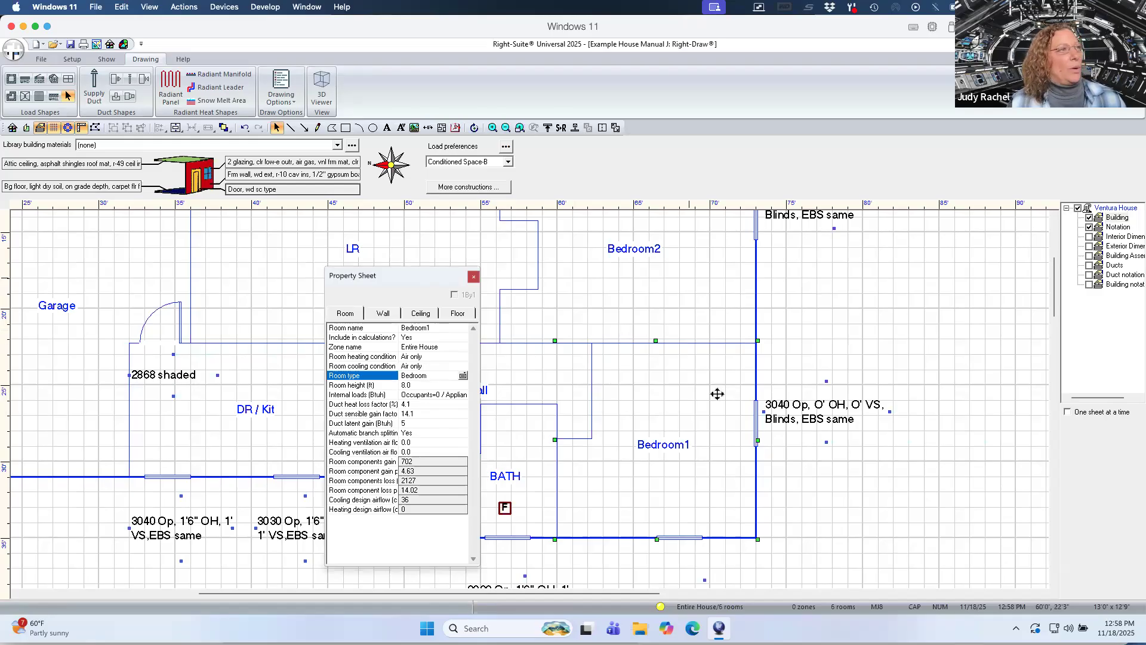
Set the DR / Kit room's type to Kitchen.
{"action": "left_click", "coordinate": [269, 413]}
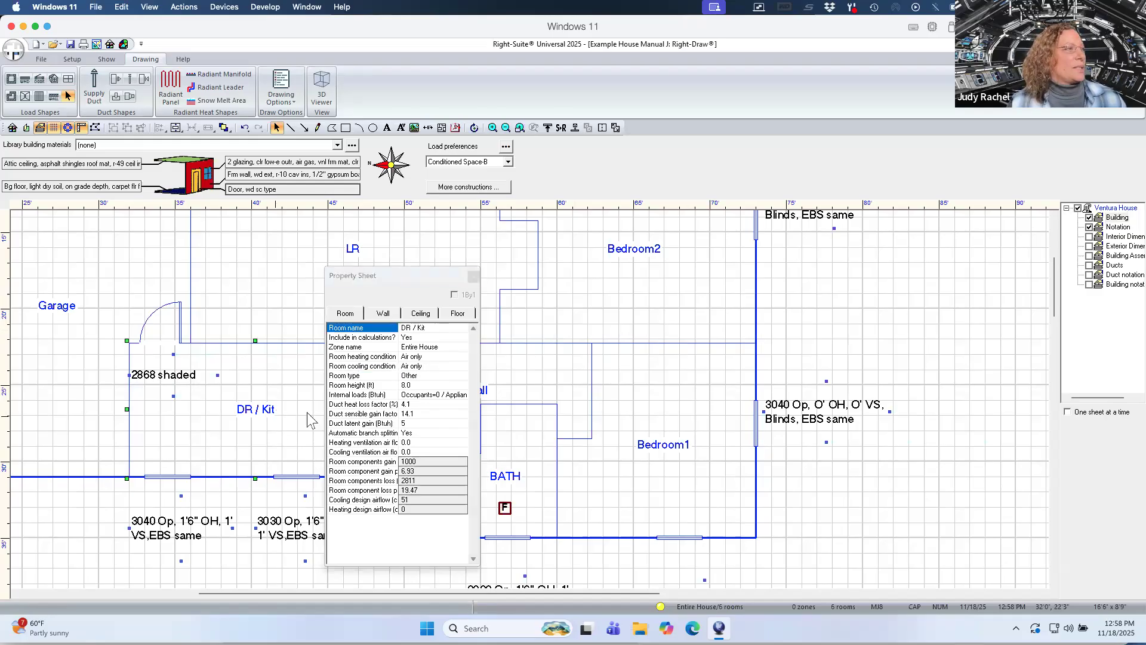
{"action": "left_click", "coordinate": [443, 377]}
{"action": "left_click", "coordinate": [426, 395]}
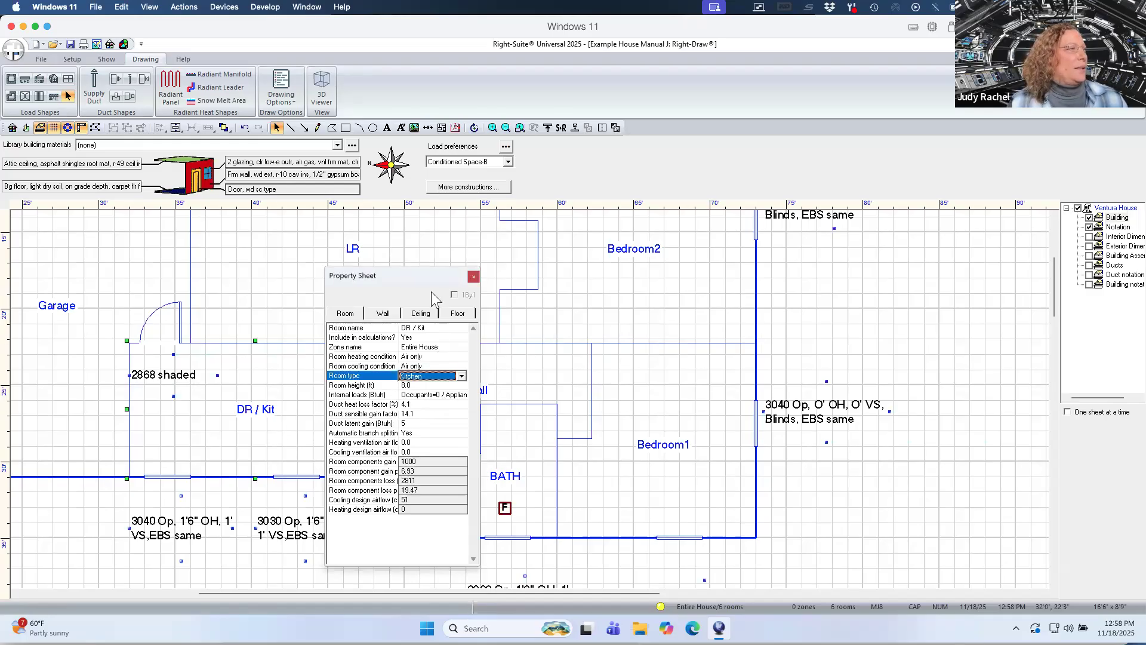
Open the project information and review its job and location details.
{"action": "left_click", "coordinate": [103, 59]}
{"action": "left_click", "coordinate": [16, 89]}
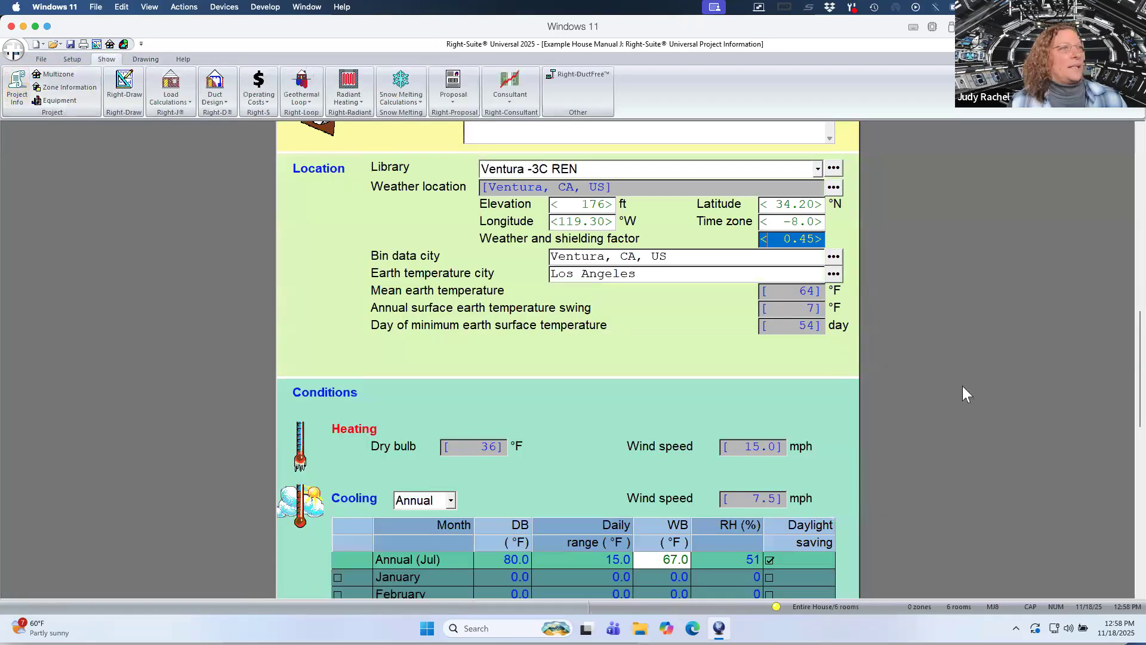
{"action": "scroll", "coordinate": [1119, 311], "scroll_direction": "up", "scroll_amount": 3}
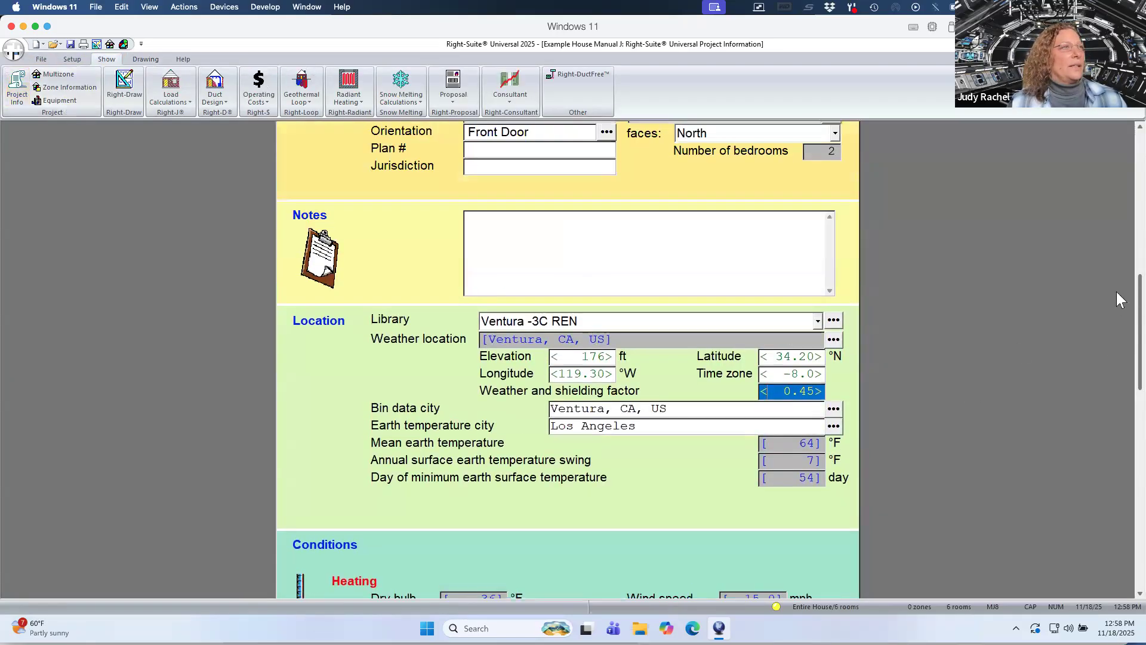
{"action": "scroll", "coordinate": [1119, 299], "scroll_direction": "up", "scroll_amount": 4}
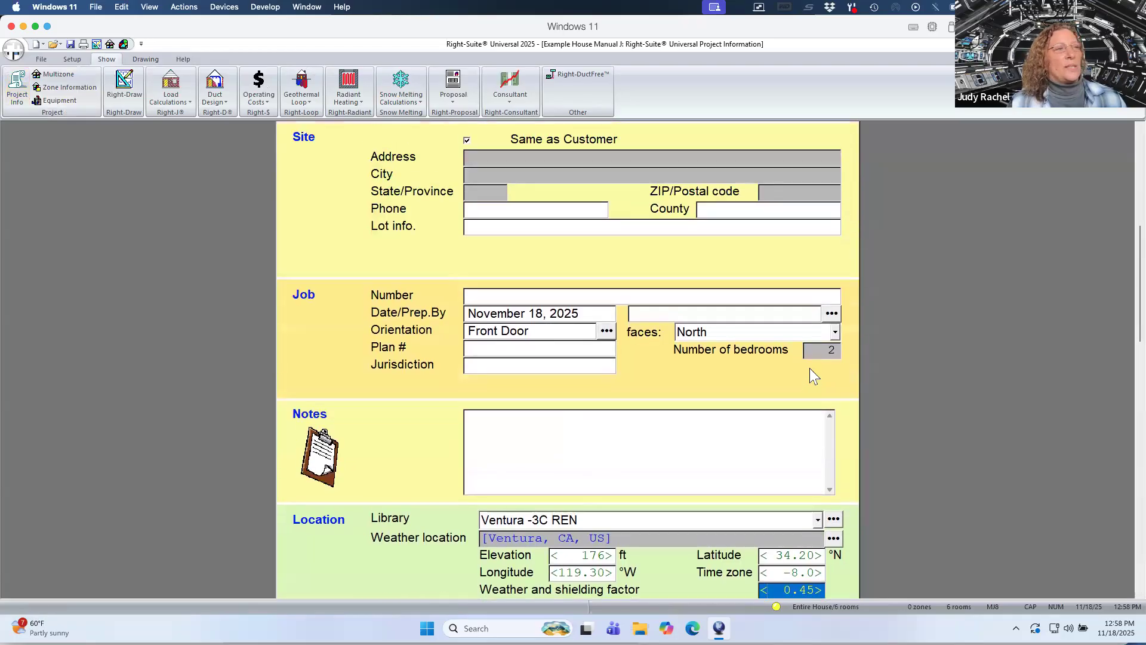
Reopen the zone information and review the ventilation and Form J1 load summary.
{"action": "left_click", "coordinate": [76, 89]}
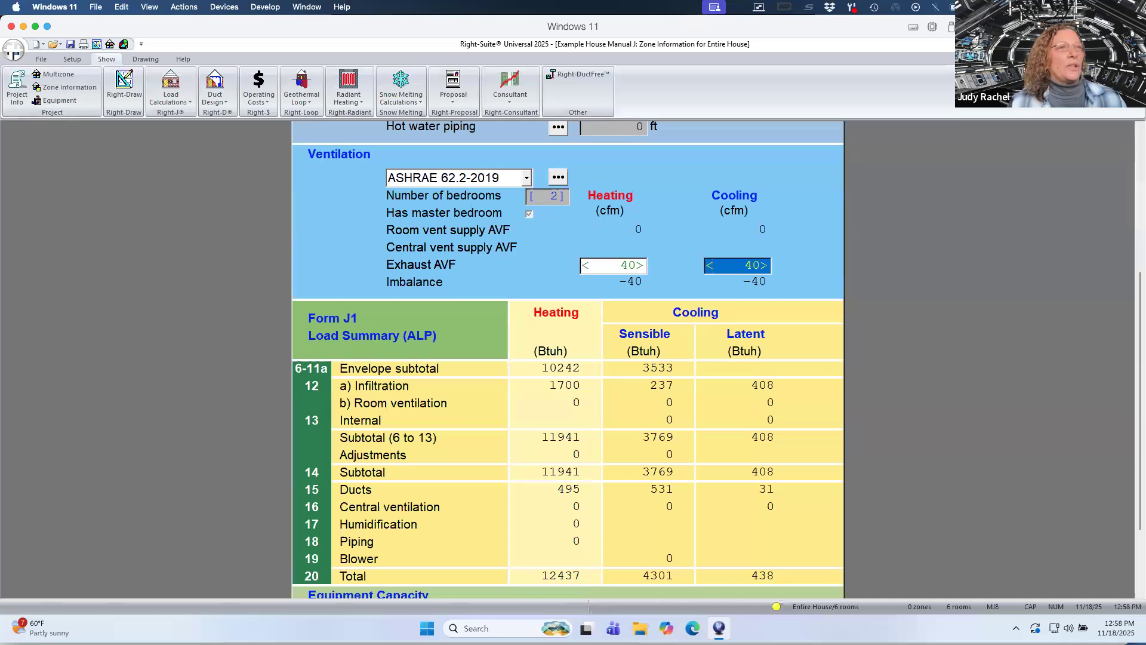
{"action": "scroll", "coordinate": [1120, 382], "scroll_direction": "down", "scroll_amount": 2}
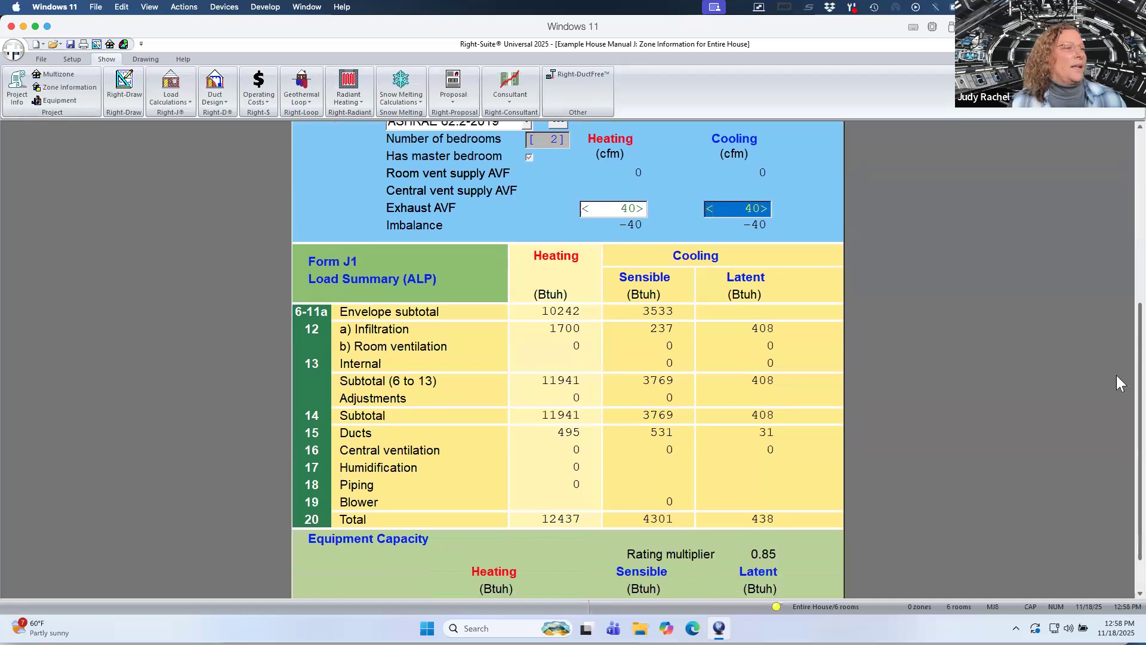
{"action": "scroll", "coordinate": [1120, 382], "scroll_direction": "down", "scroll_amount": 2}
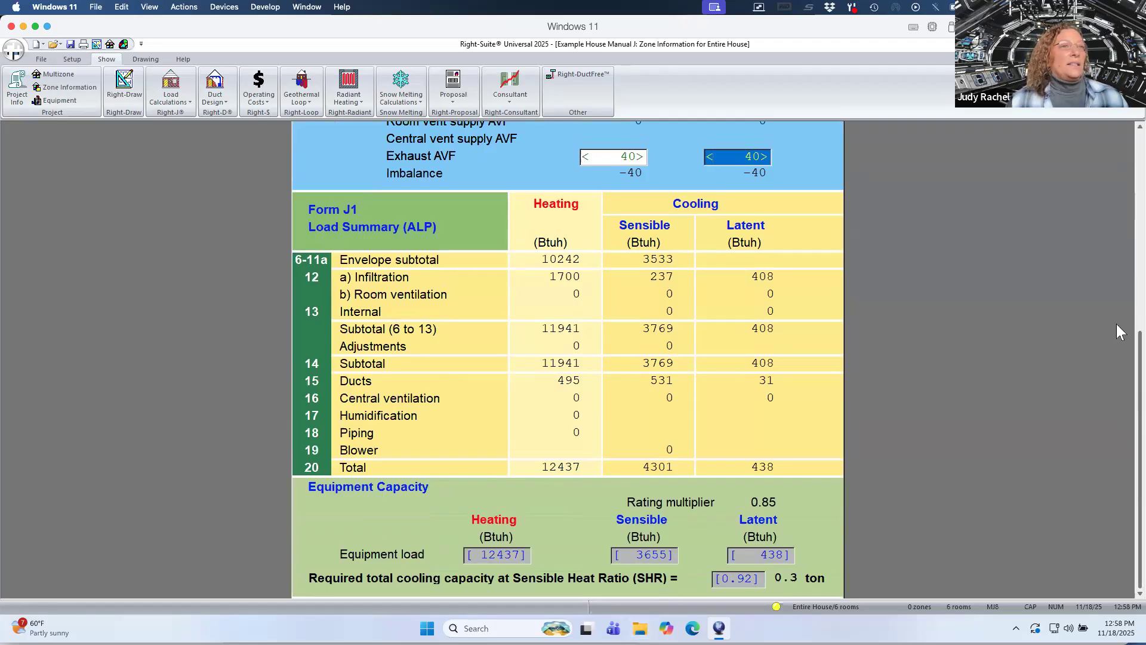
{"action": "scroll", "coordinate": [1122, 332], "scroll_direction": "up", "scroll_amount": 3}
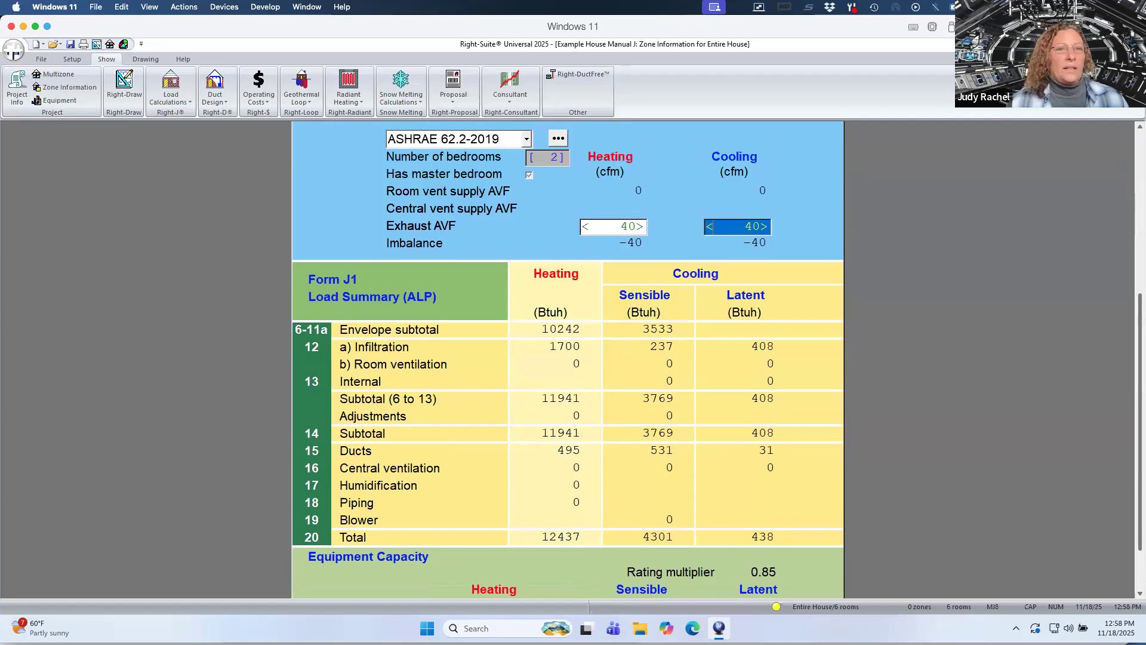